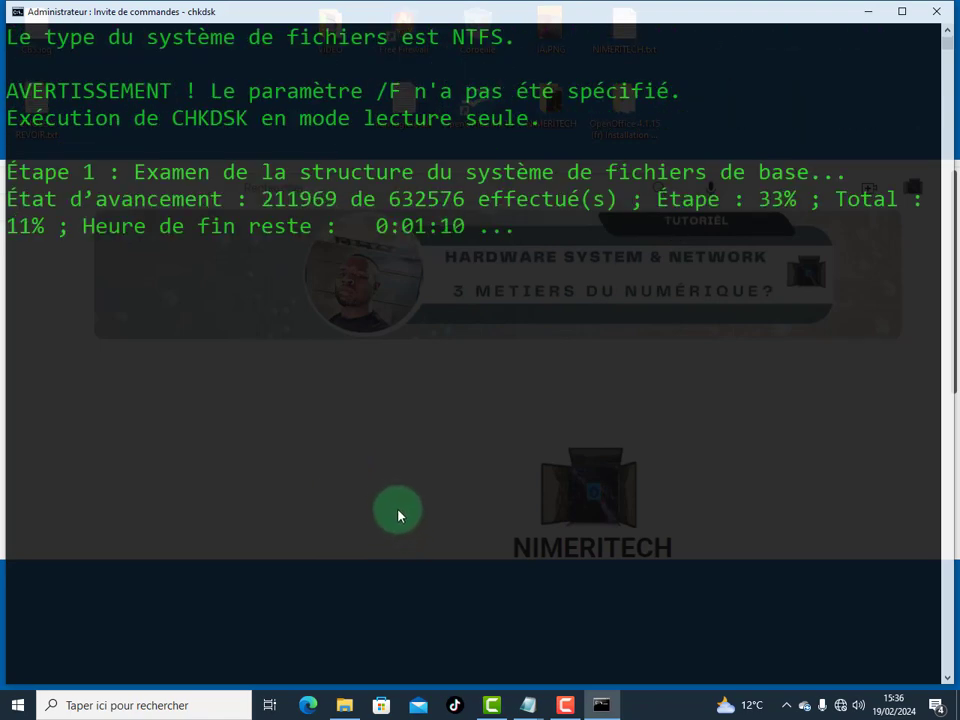
pyautogui.scroll(3, 381, 167)
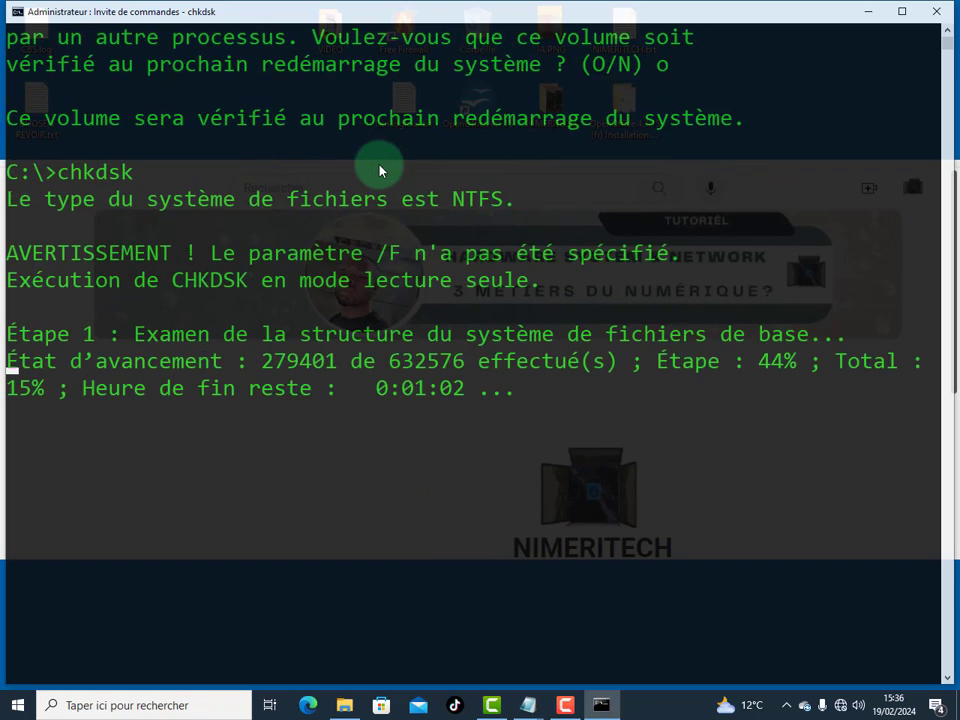
pyautogui.scroll(-1, 380, 173)
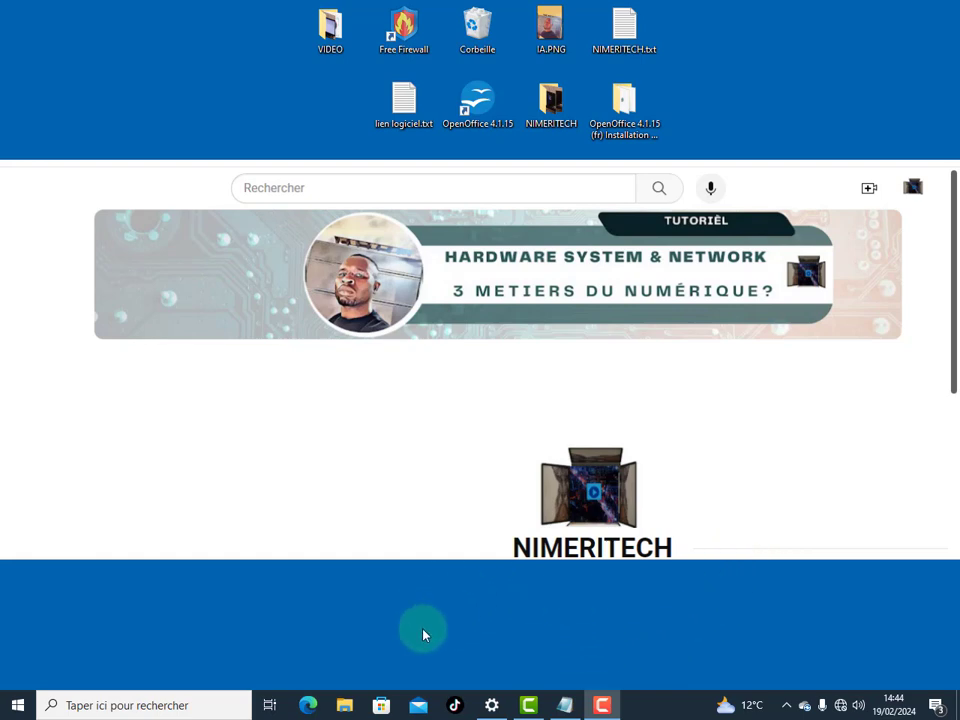
# Open File Explorer and remove the first two batches of recent Prefetch files, through TIWORKER.EXE-0557EEAE.pf, from quick access
pyautogui.click(345, 707)
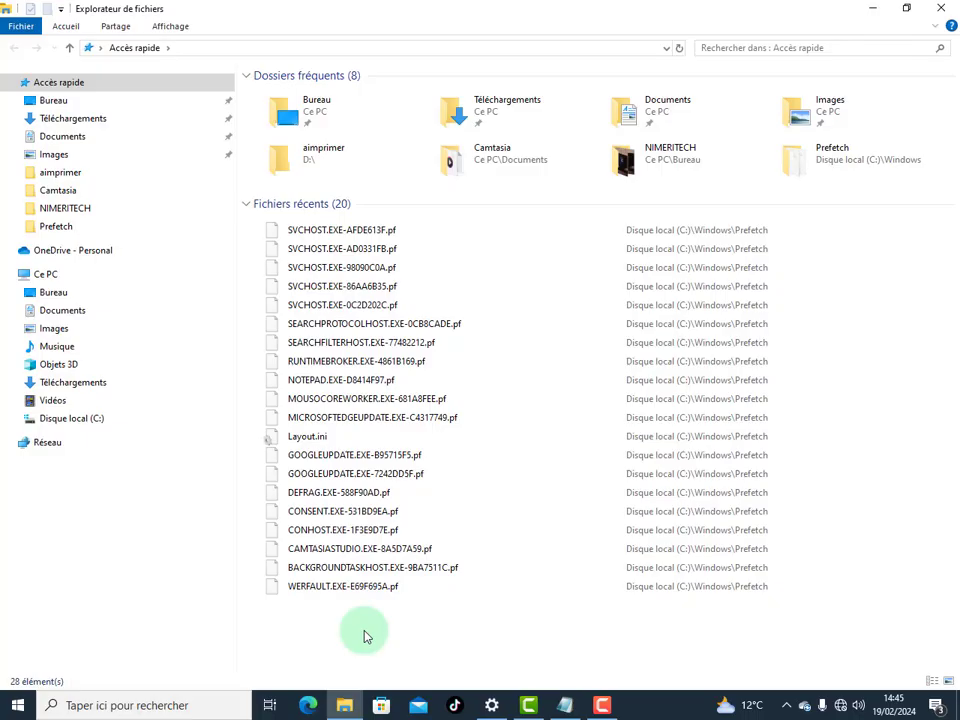
pyautogui.moveTo(304, 633); pyautogui.dragTo(375, 222)
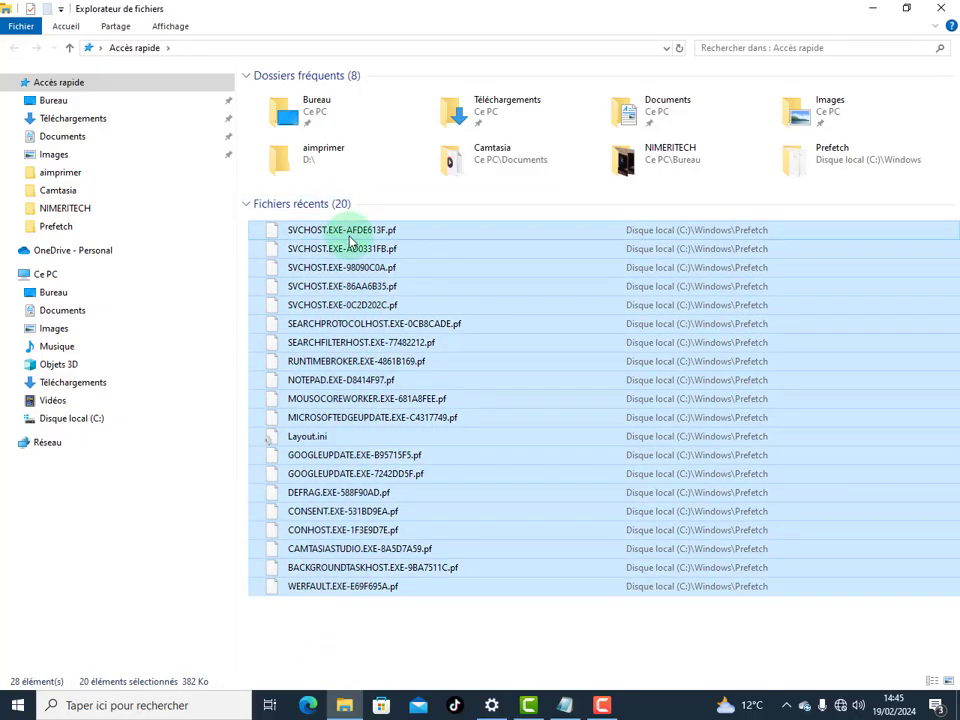
pyautogui.rightClick(340, 267)
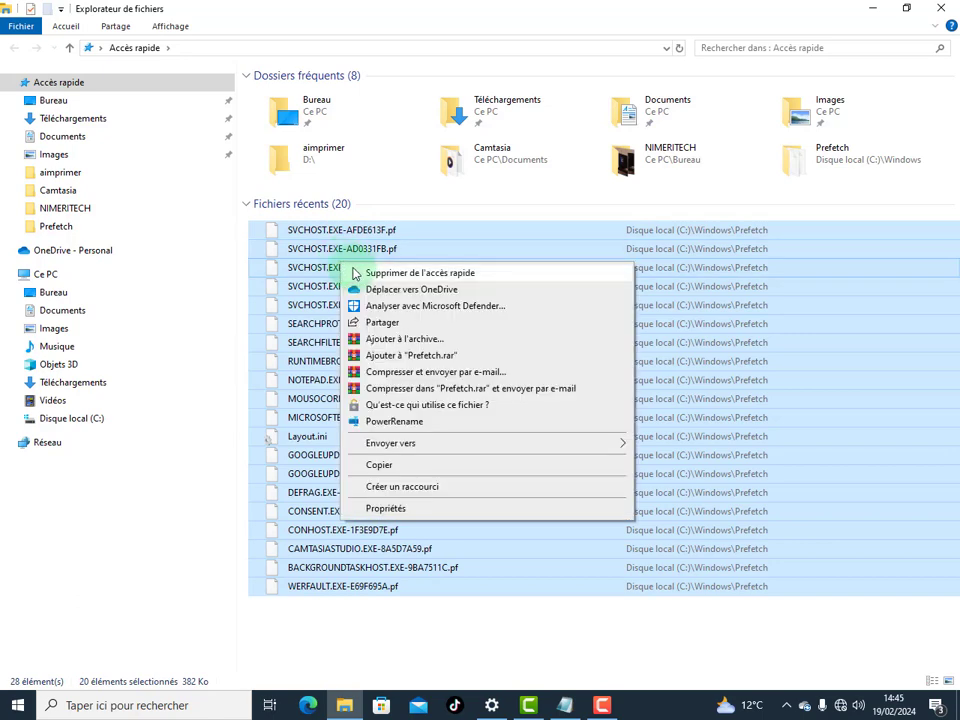
pyautogui.click(381, 274)
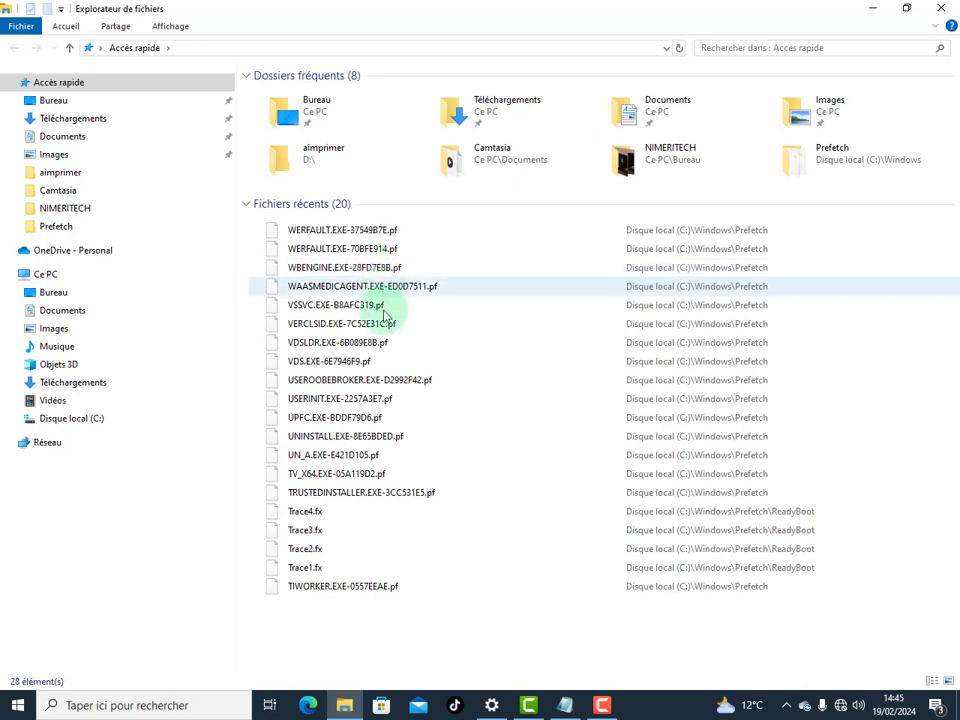
pyautogui.moveTo(360, 625); pyautogui.dragTo(412, 226)
pyautogui.rightClick(401, 237)
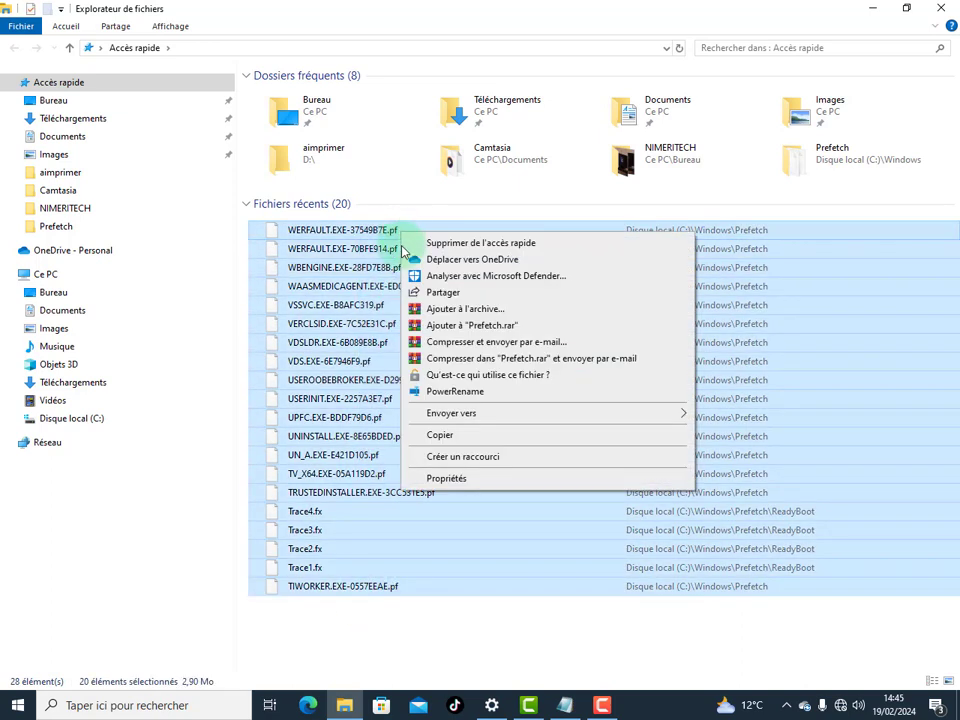
pyautogui.click(453, 246)
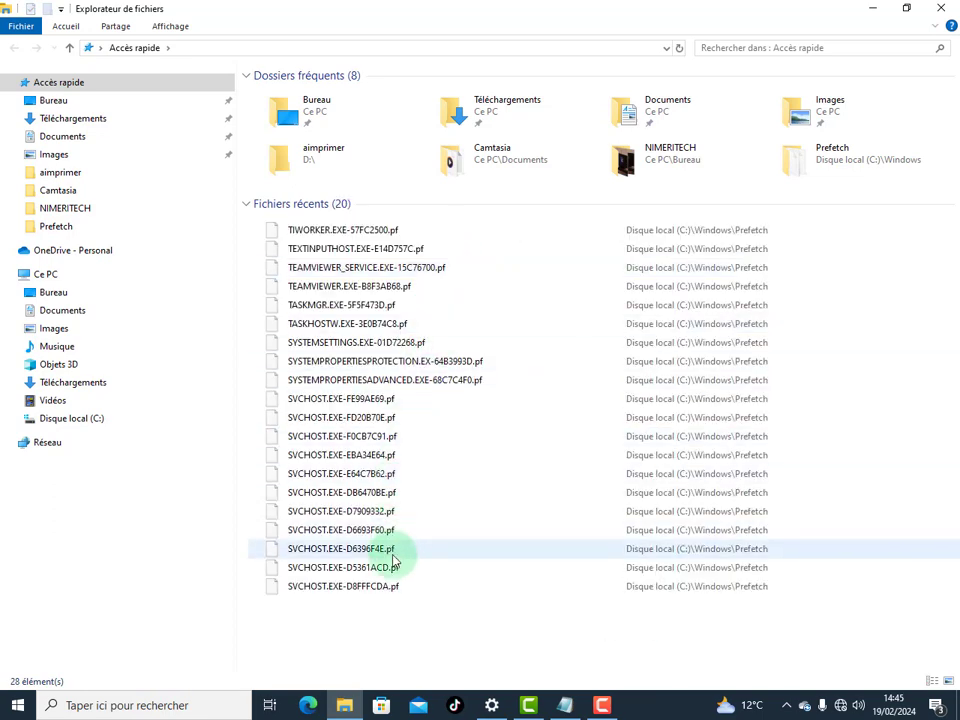
# Remove the next two batches of recent files, TIWORKER.EXE-57FC2500.pf through SVCHOST.EXE-8A9E6608.pf, from quick access
pyautogui.moveTo(386, 613); pyautogui.dragTo(397, 234)
pyautogui.rightClick(397, 234)
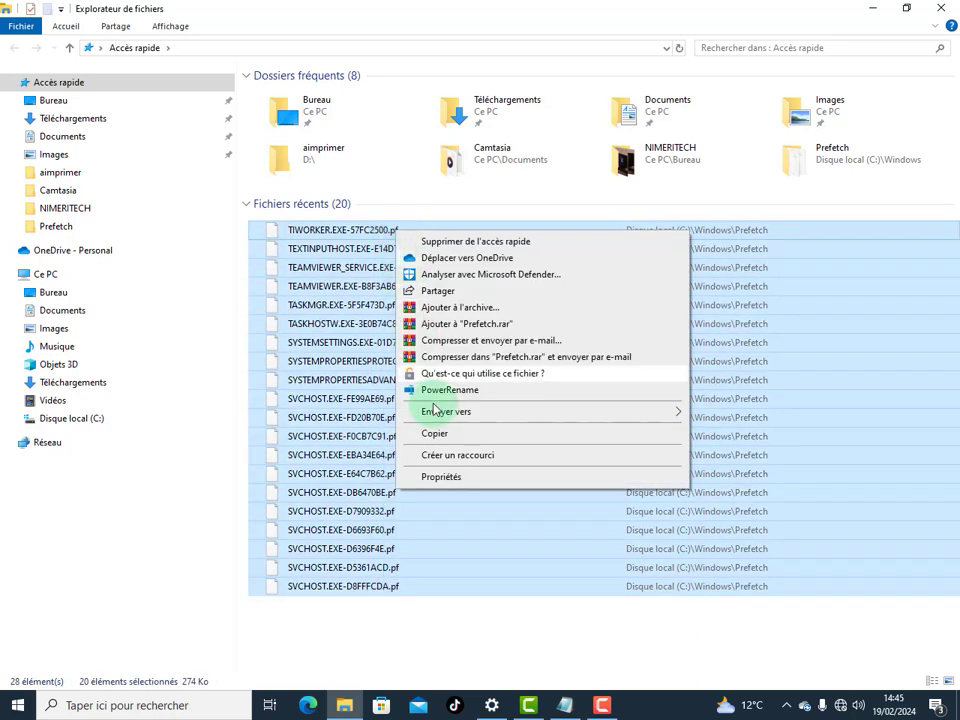
pyautogui.click(446, 243)
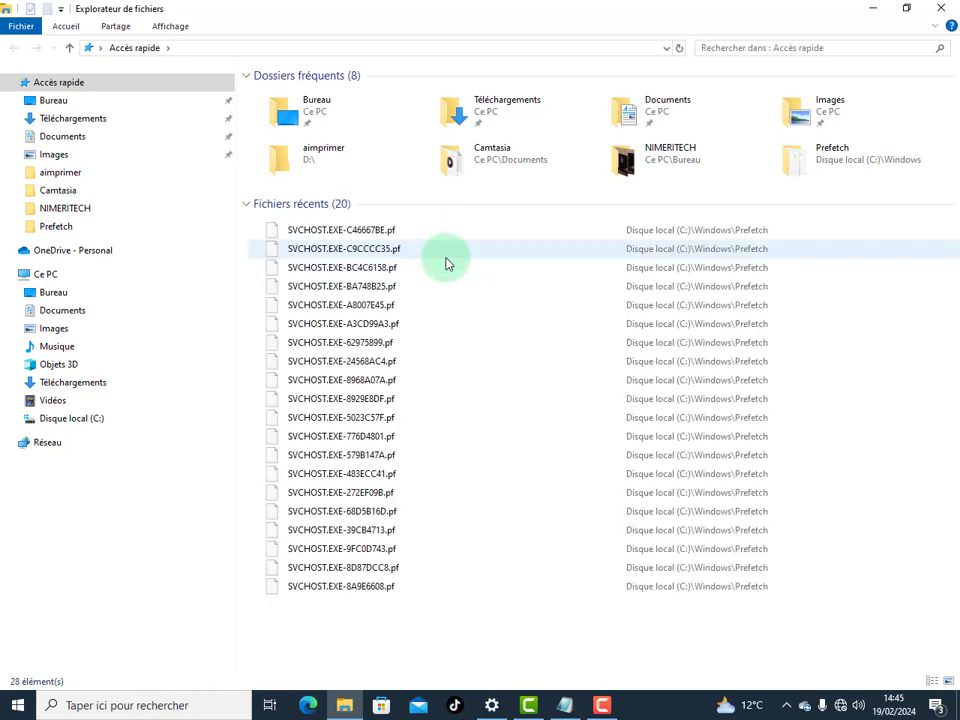
pyautogui.moveTo(380, 619); pyautogui.dragTo(399, 244)
pyautogui.rightClick(399, 240)
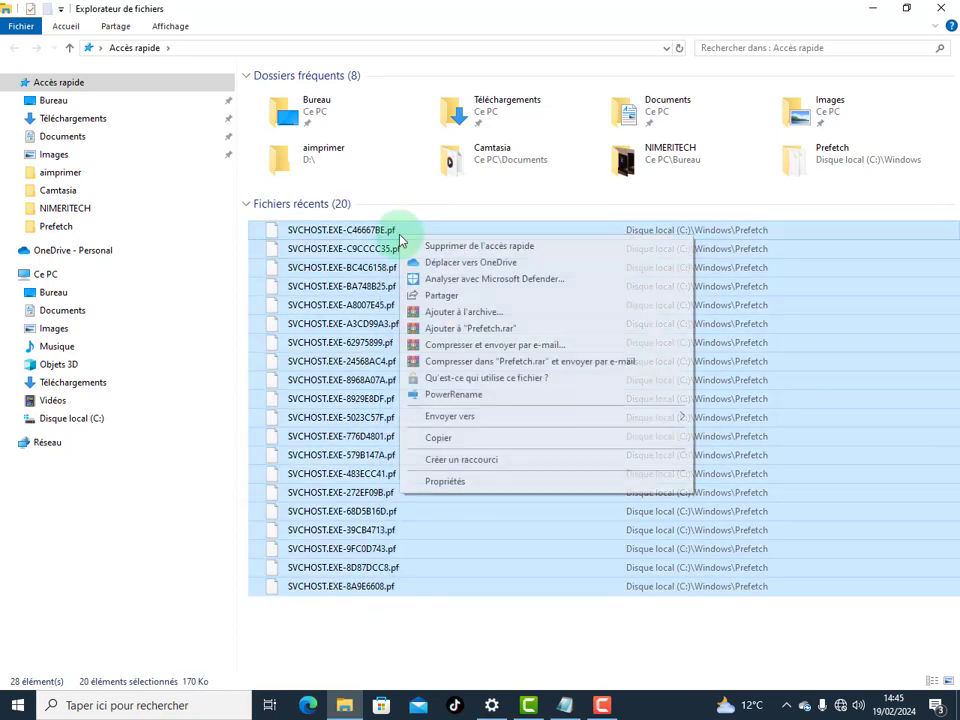
pyautogui.click(459, 250)
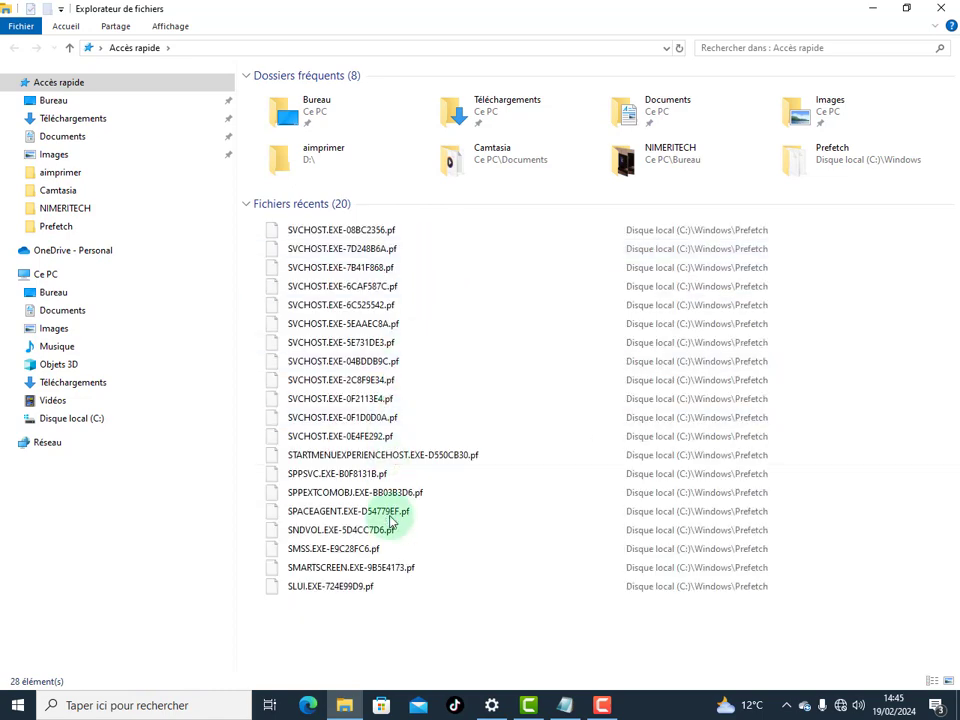
# Remove the recent files from SVCHOST.EXE-08BC2356.pf through RUNTIMEBROKER.EXE-CAD05C71.pf from quick access in two batches
pyautogui.moveTo(388, 620); pyautogui.dragTo(441, 231)
pyautogui.rightClick(433, 237)
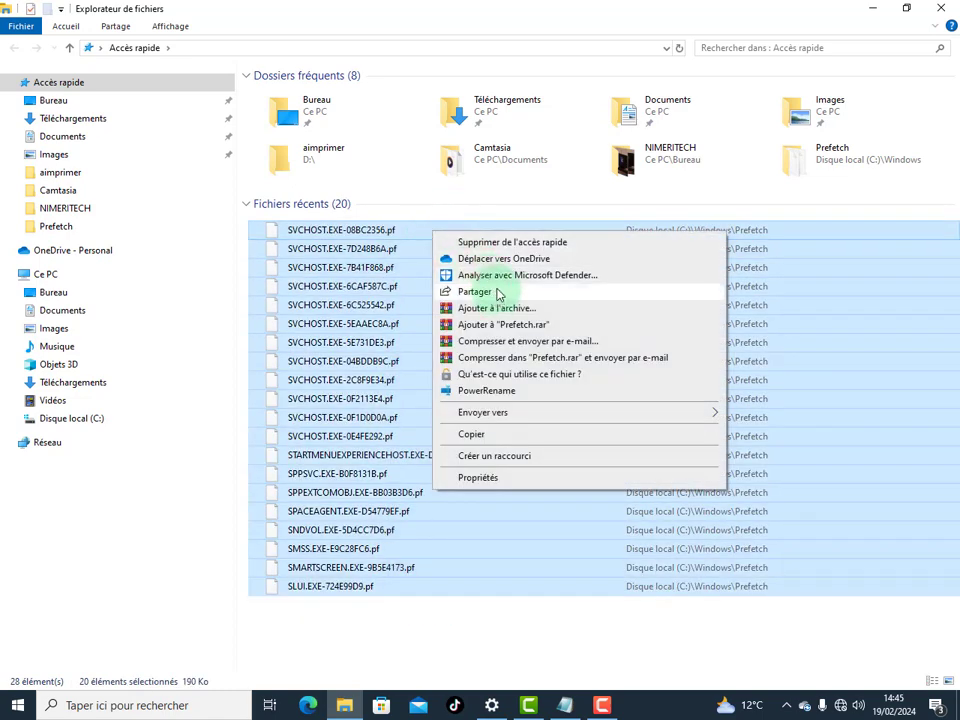
pyautogui.click(502, 245)
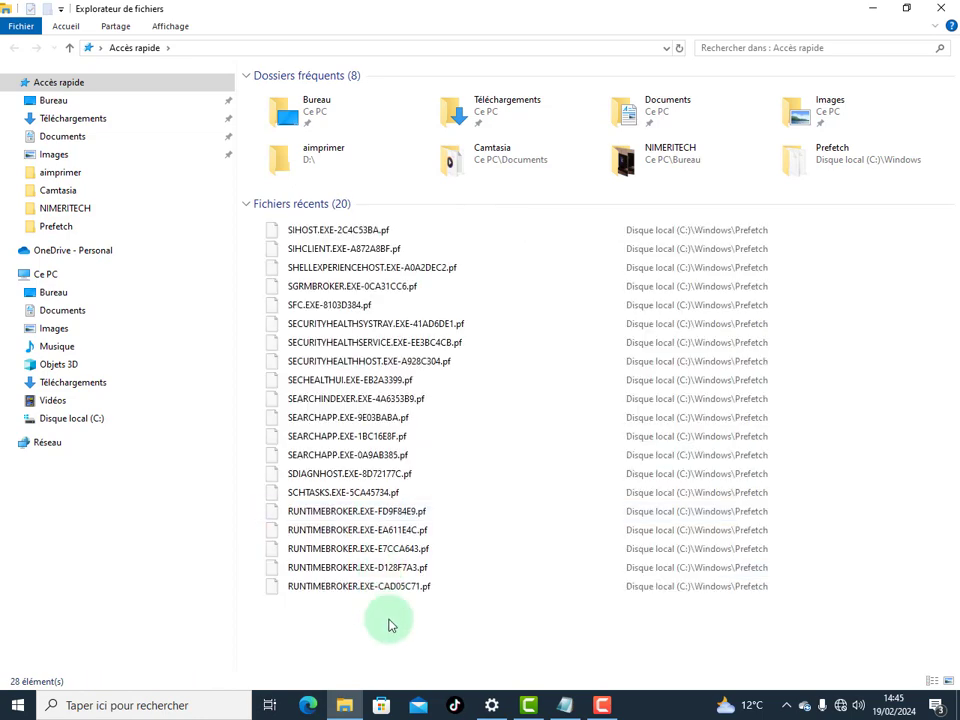
pyautogui.moveTo(390, 625); pyautogui.dragTo(415, 238)
pyautogui.rightClick(415, 238)
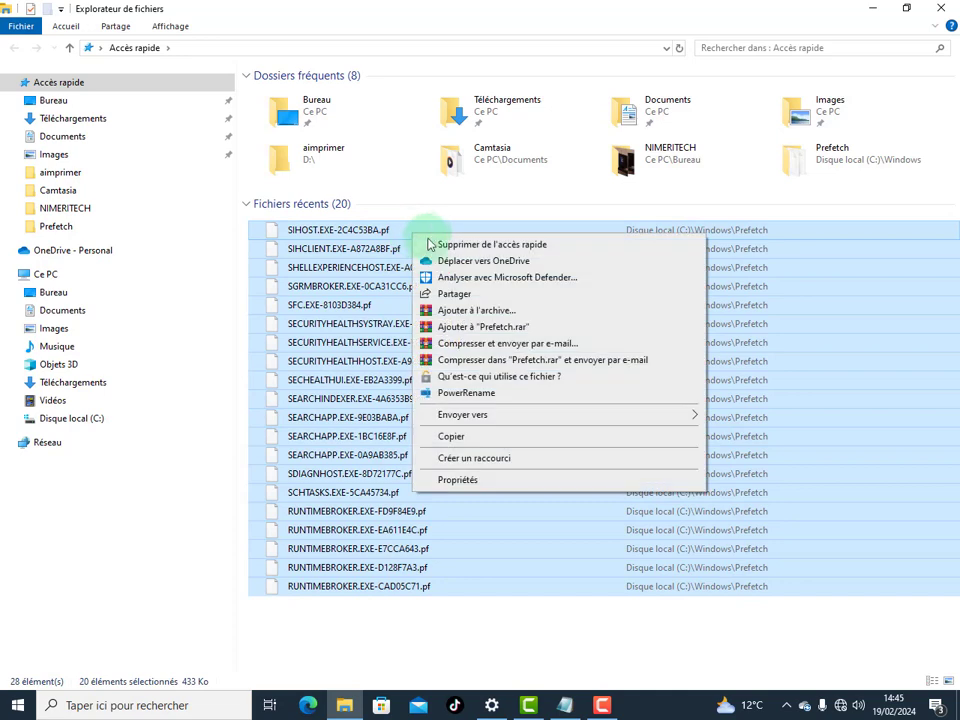
pyautogui.click(461, 246)
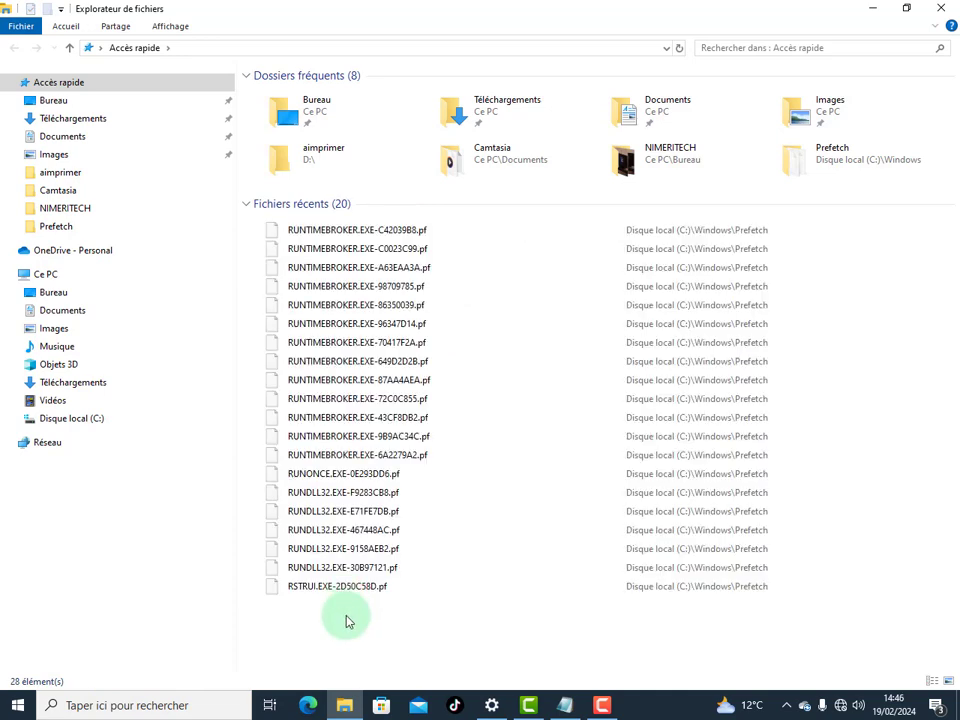
# Remove the recent files from RUNTIMEBROKER.EXE-C42039B8.pf through ONEDRIVE.EXE-F396DB25.pf from quick access in two batches
pyautogui.moveTo(347, 621); pyautogui.dragTo(402, 228)
pyautogui.rightClick(403, 230)
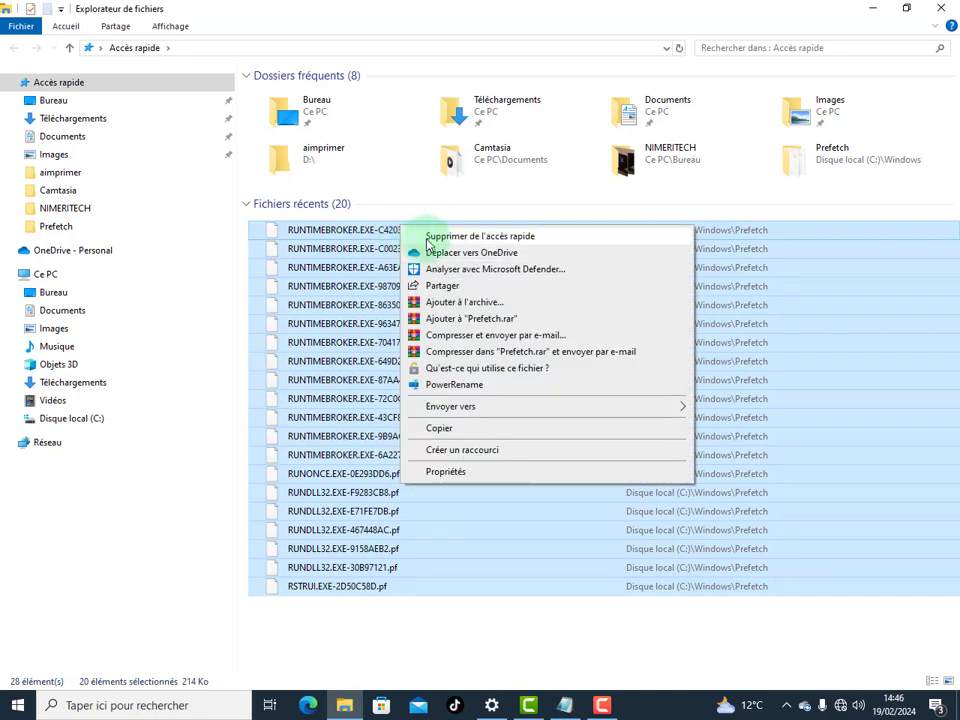
pyautogui.click(403, 236)
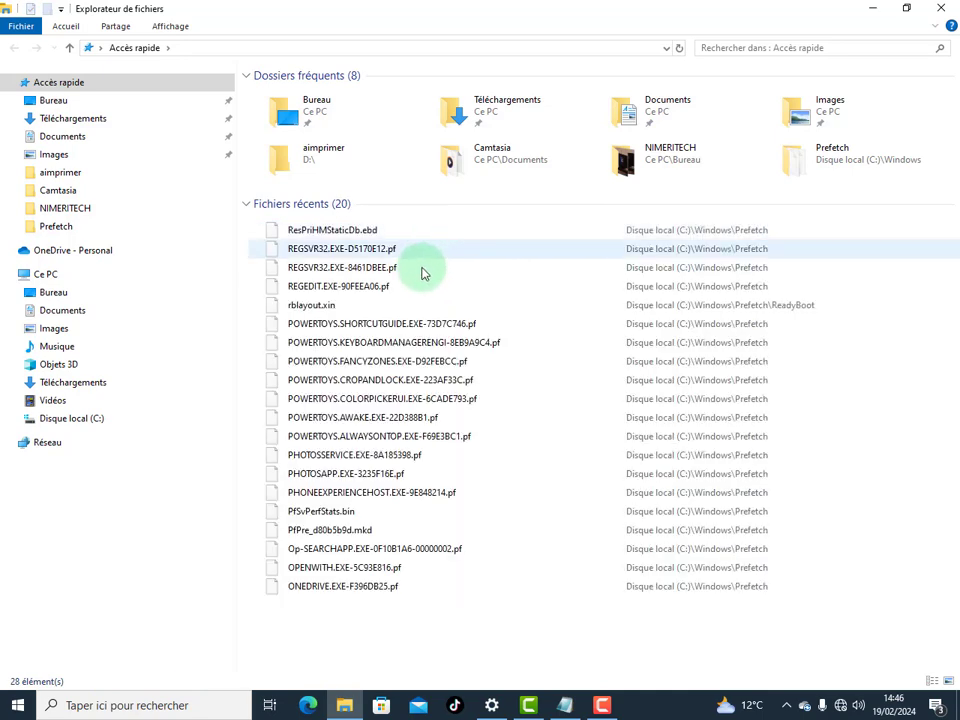
pyautogui.moveTo(368, 609); pyautogui.dragTo(426, 230)
pyautogui.rightClick(425, 237)
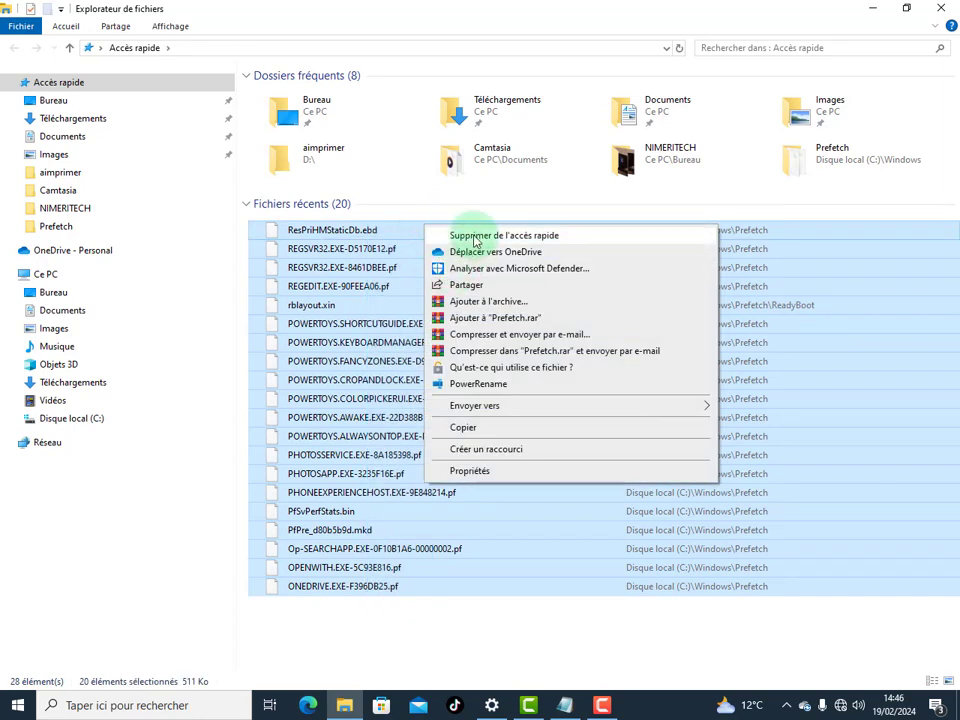
pyautogui.click(476, 236)
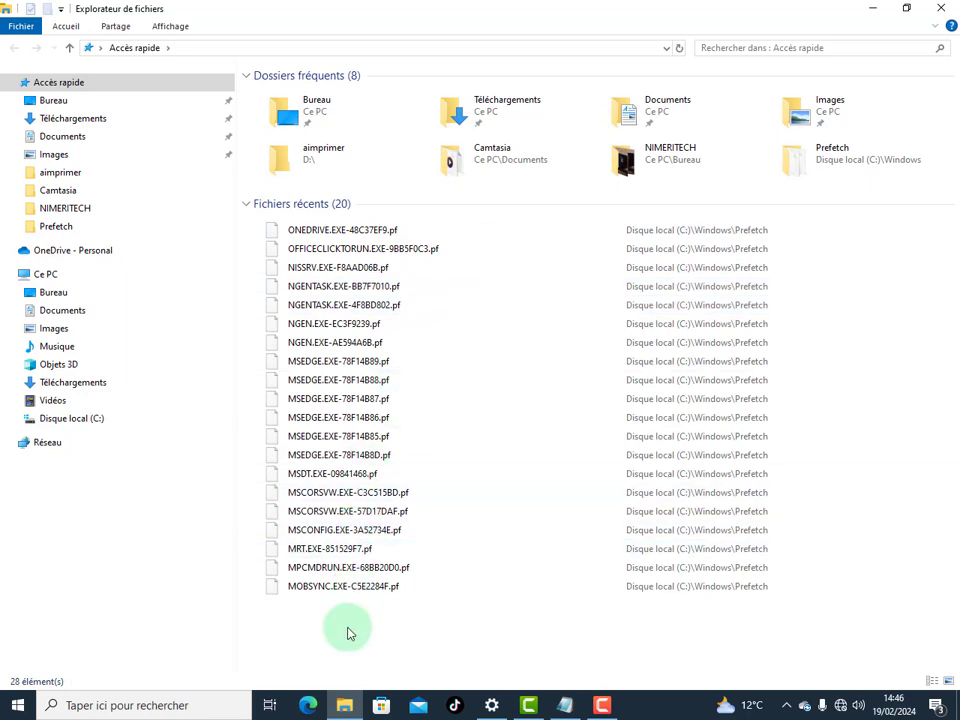
# Remove the recent files from ONEDRIVE.EXE-48C37EF9.pf through FREEFIREWALL.EXE-2CCD0C35.pf from quick access in two batches
pyautogui.moveTo(347, 628); pyautogui.dragTo(409, 233)
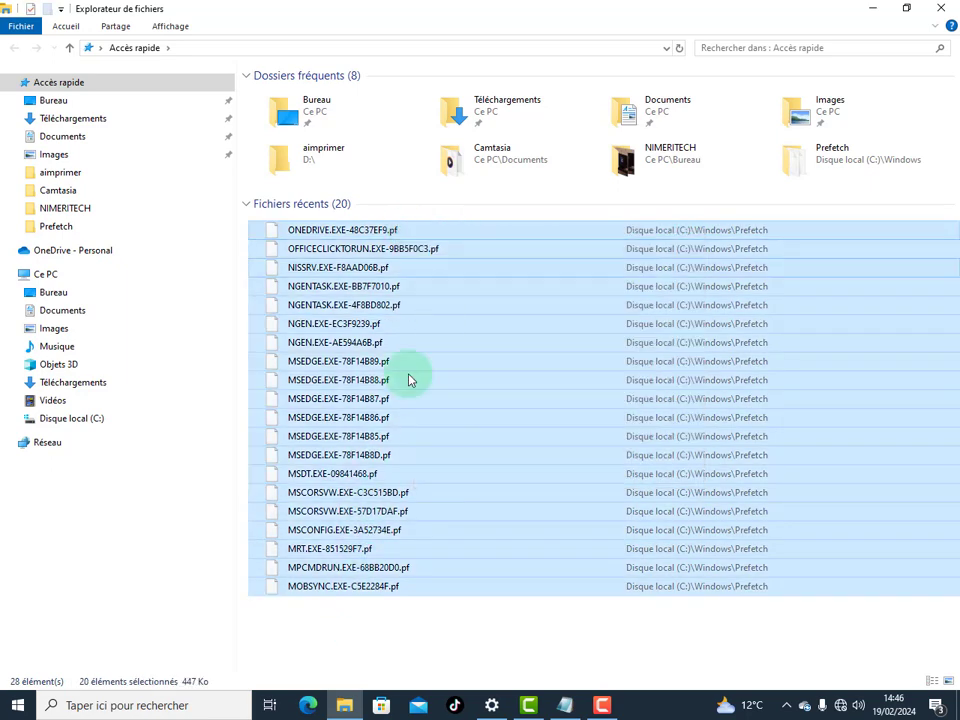
pyautogui.rightClick(409, 377)
pyautogui.click(460, 385)
pyautogui.moveTo(326, 620); pyautogui.dragTo(395, 234)
pyautogui.rightClick(395, 234)
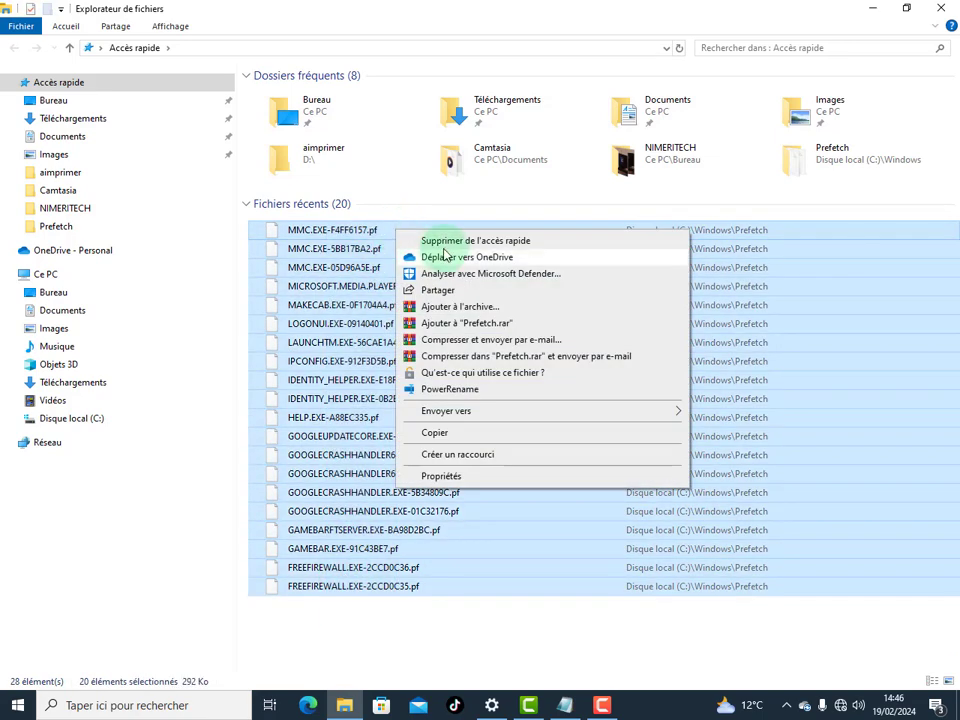
pyautogui.click(437, 241)
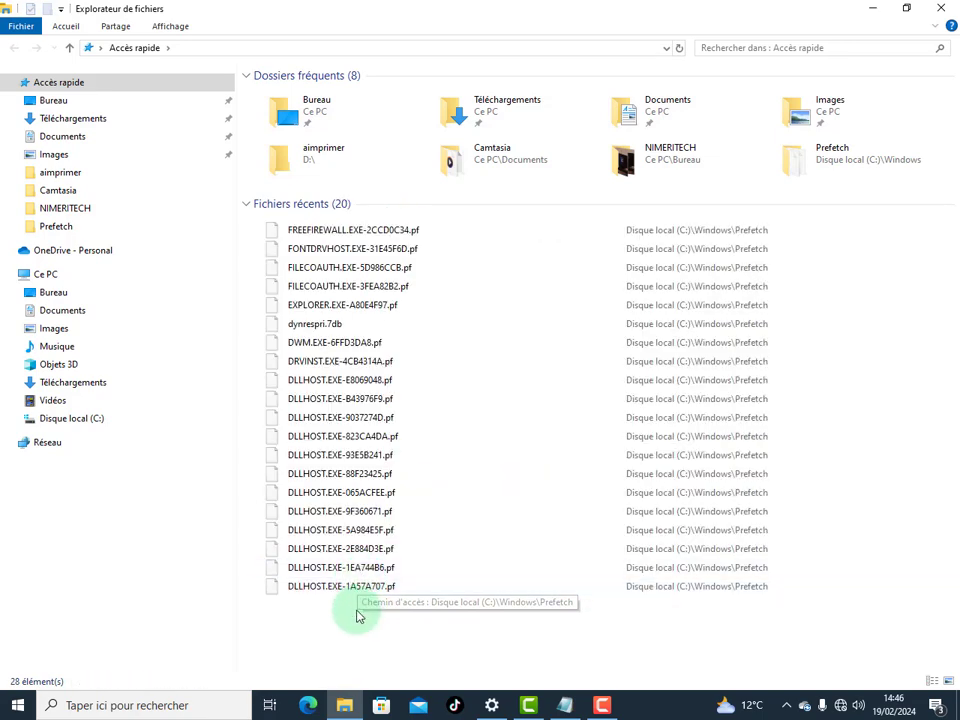
# Remove all remaining recent files, from FREEFIREWALL.EXE-2CCD0C34.pf through WERFAULTSECURE.EXE-651BD89D.pf, from quick access in three batches
pyautogui.moveTo(351, 612); pyautogui.dragTo(418, 229)
pyautogui.rightClick(418, 229)
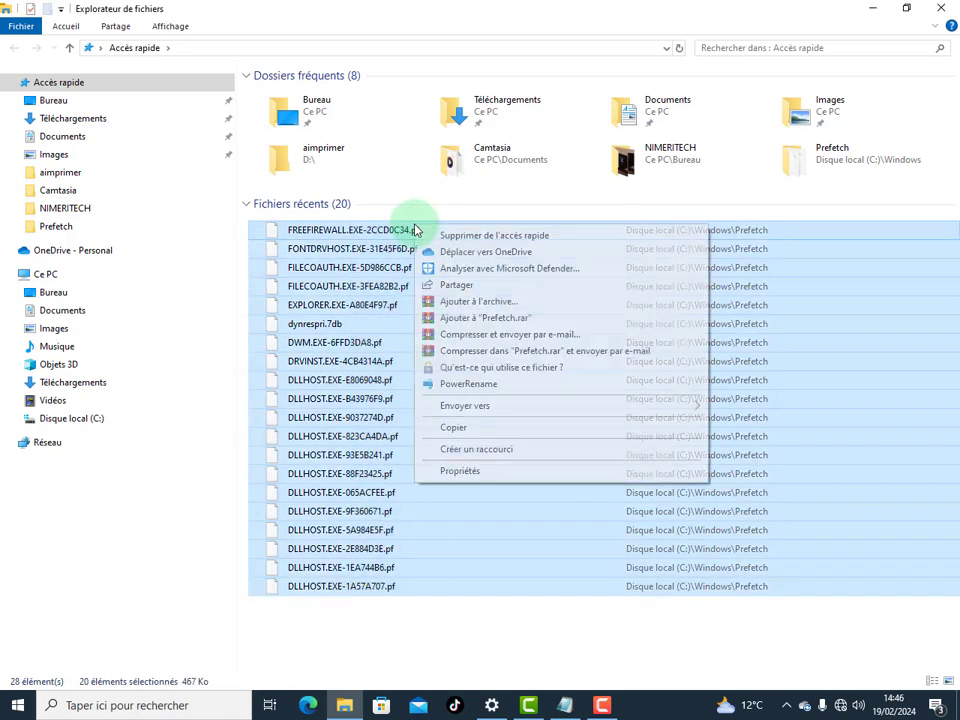
pyautogui.click(458, 235)
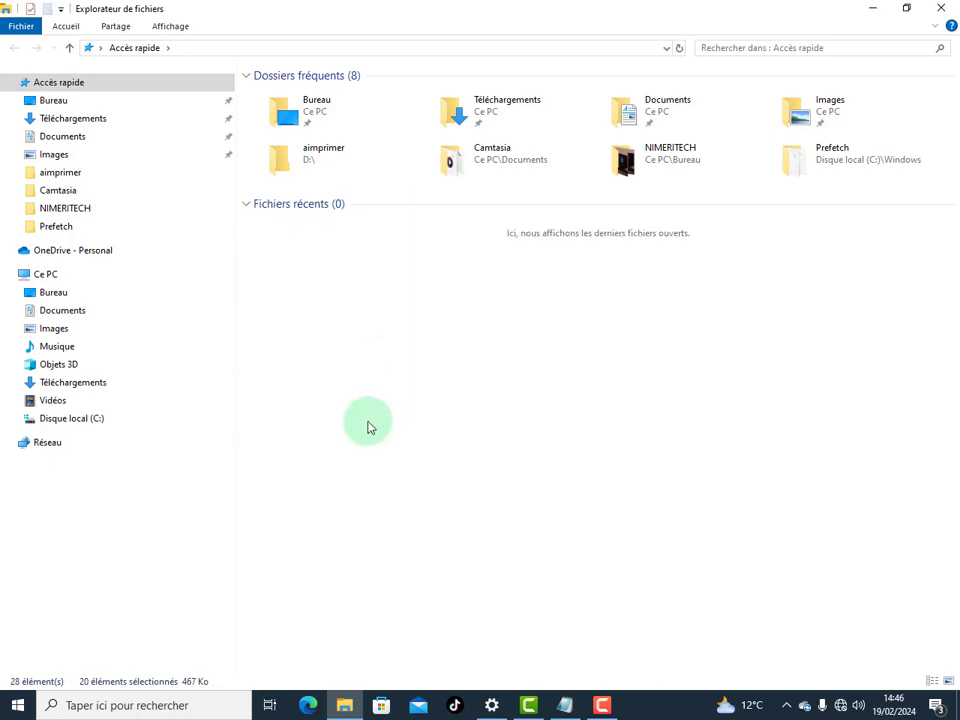
pyautogui.moveTo(340, 620); pyautogui.dragTo(381, 227)
pyautogui.rightClick(383, 236)
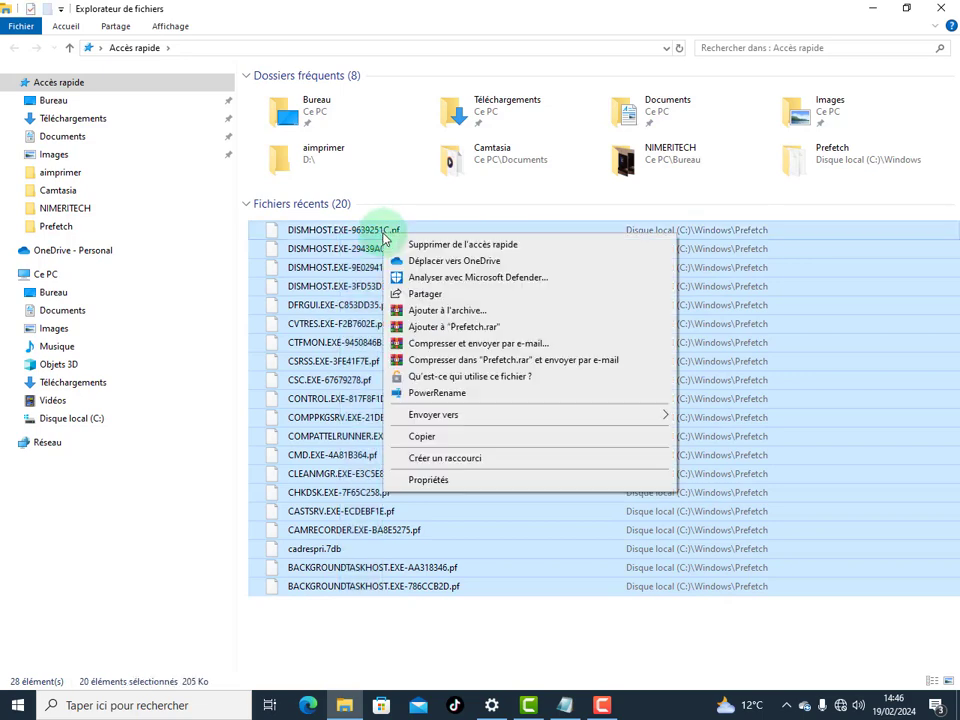
pyautogui.click(440, 244)
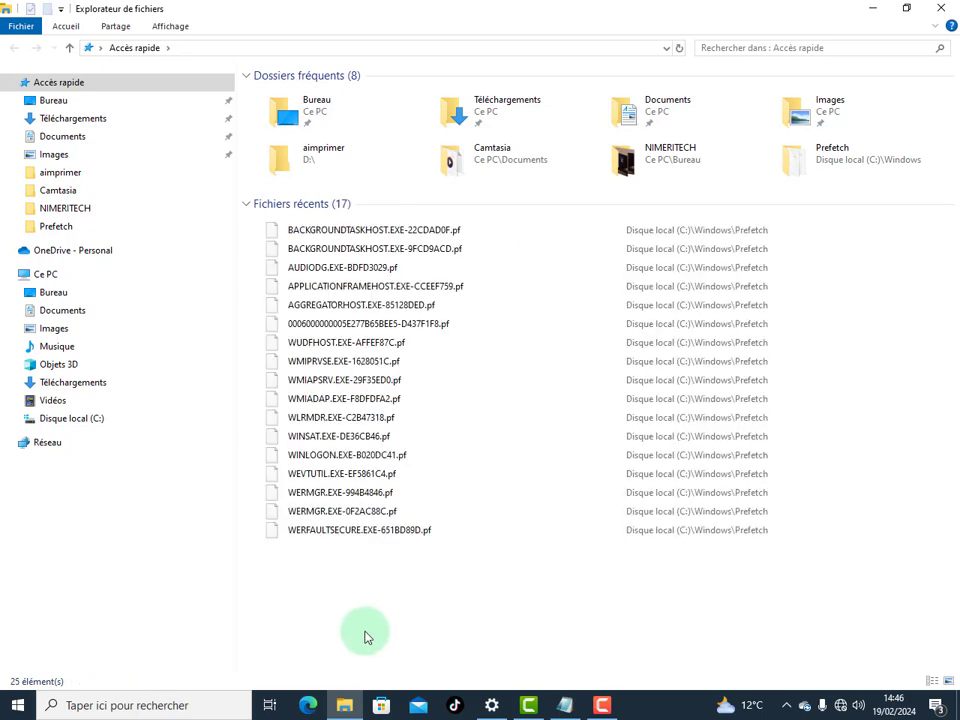
pyautogui.moveTo(364, 636); pyautogui.dragTo(432, 233)
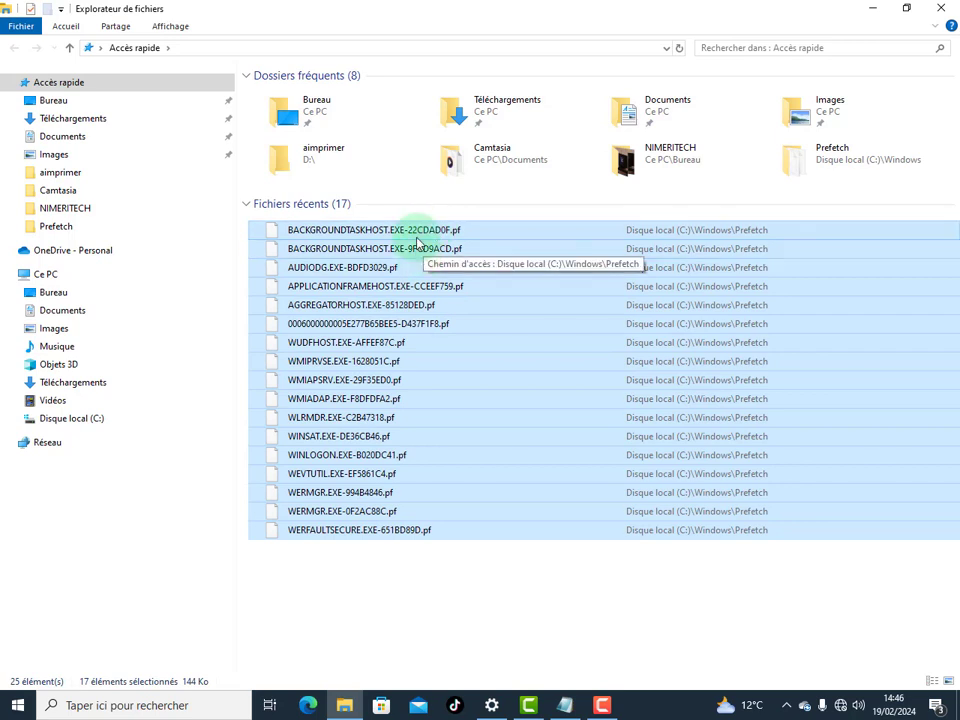
pyautogui.rightClick(418, 237)
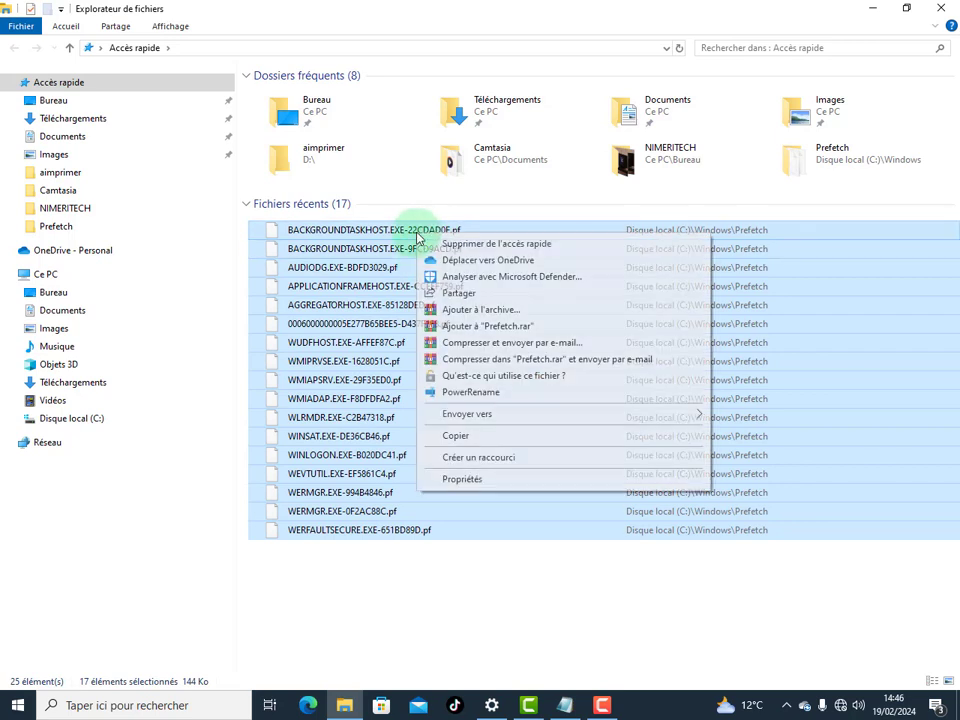
pyautogui.click(472, 244)
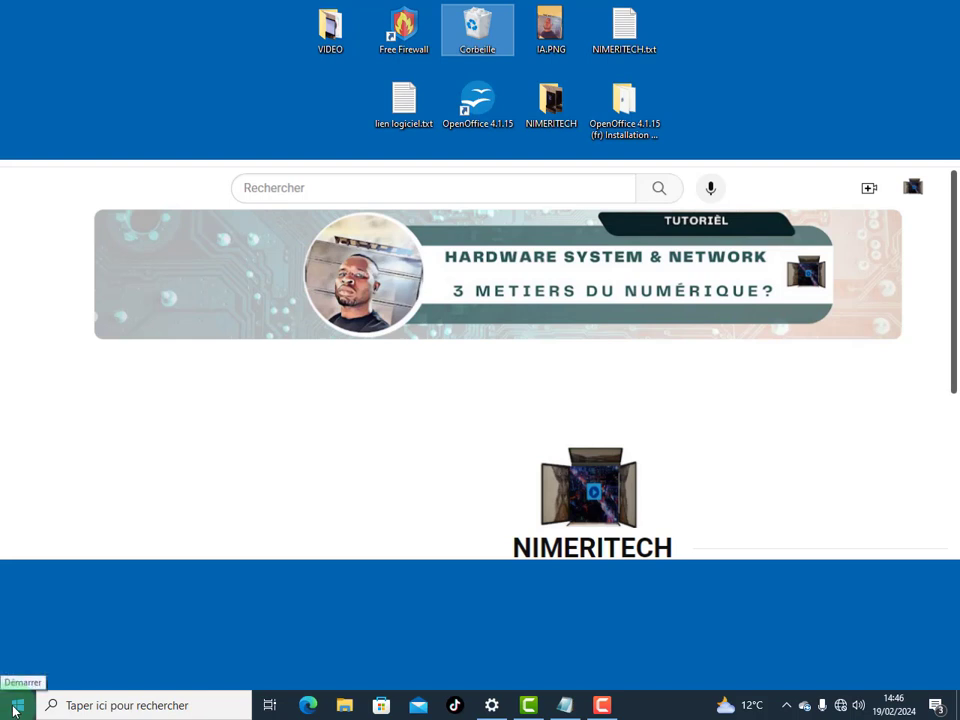
pyautogui.rightClick(14, 710)
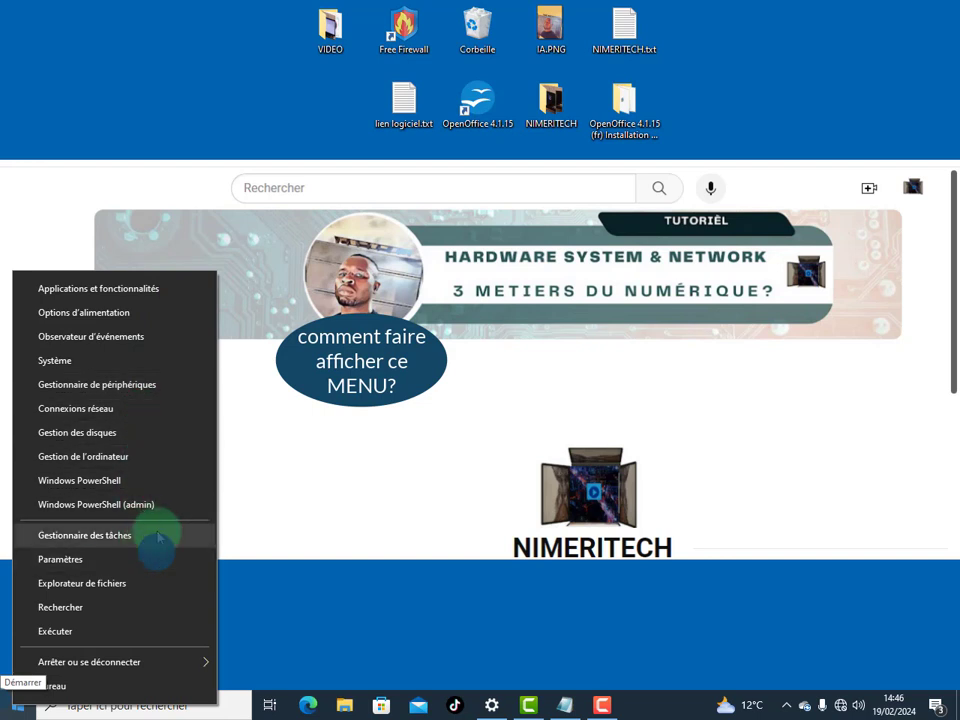
pyautogui.click(317, 489)
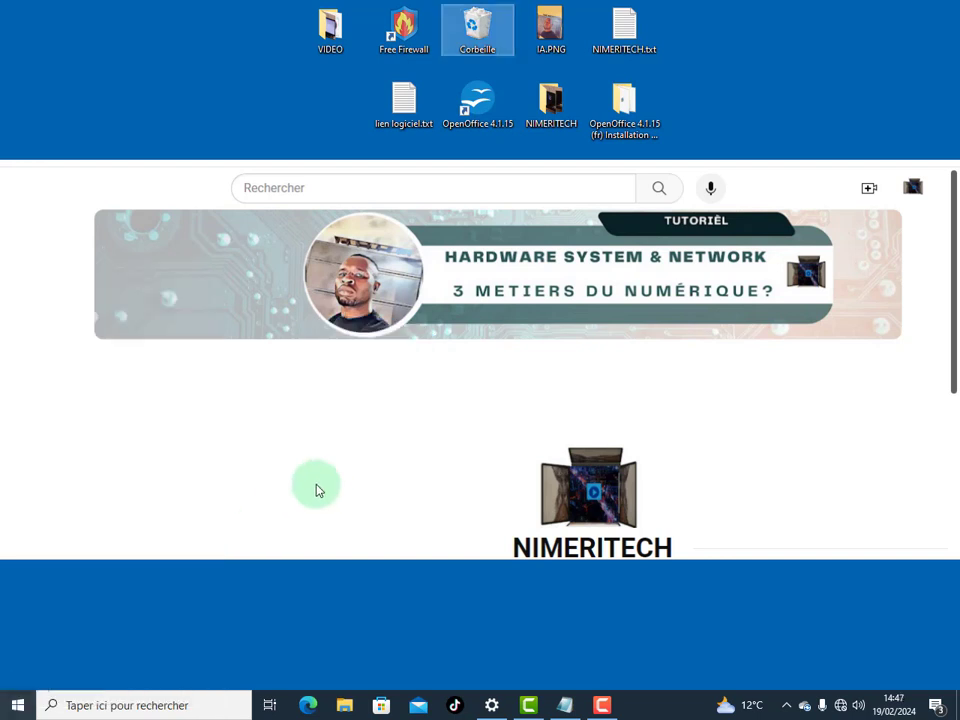
pyautogui.click(17, 705)
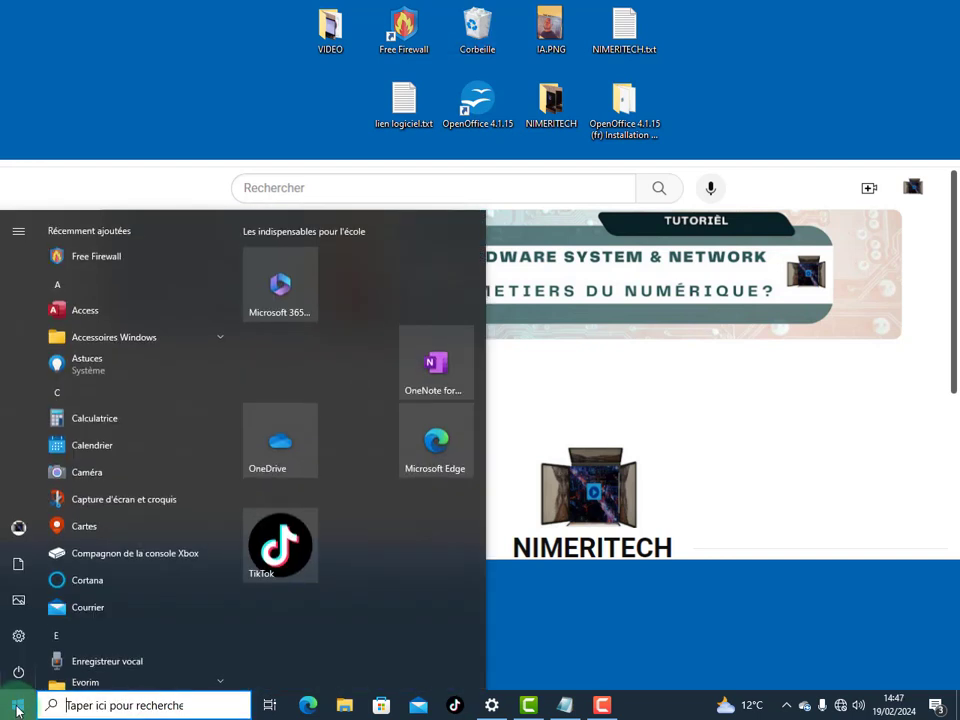
pyautogui.click(686, 450)
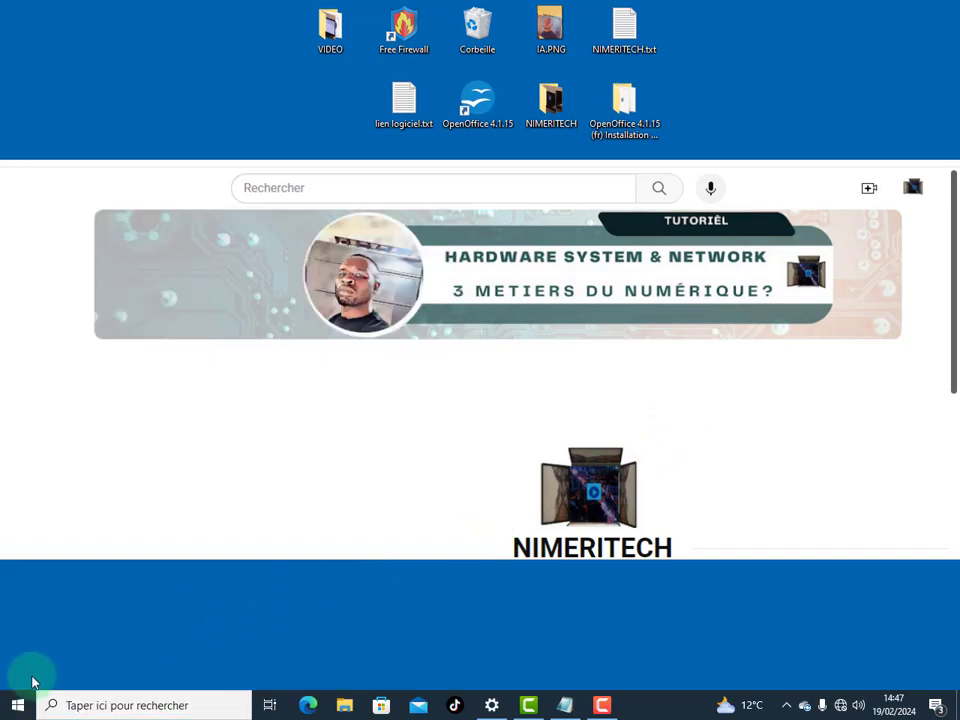
pyautogui.rightClick(17, 705)
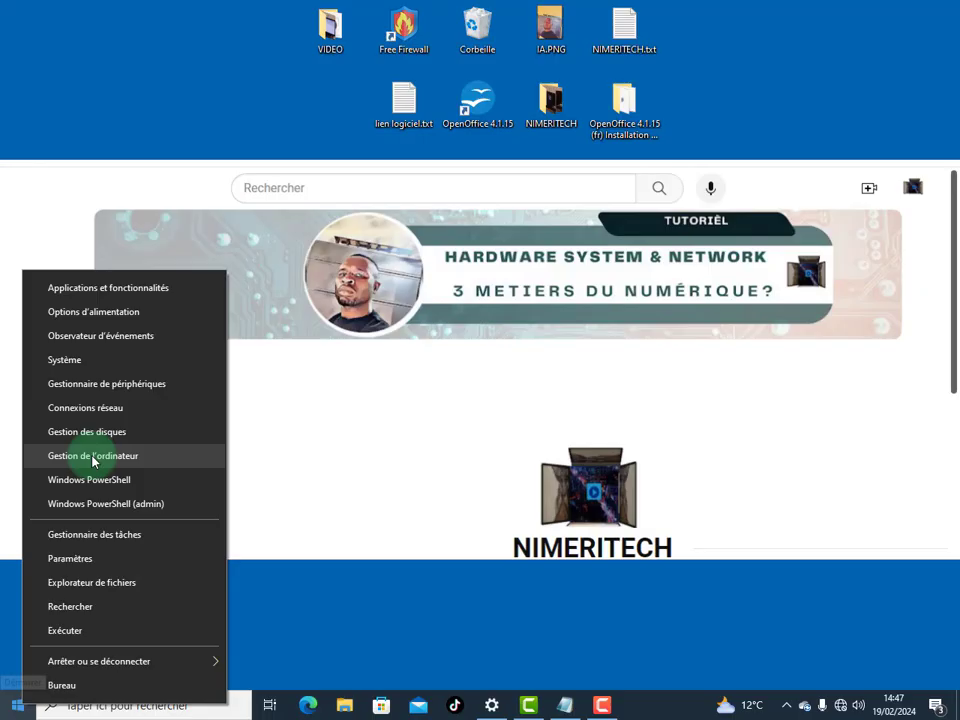
pyautogui.click(152, 322)
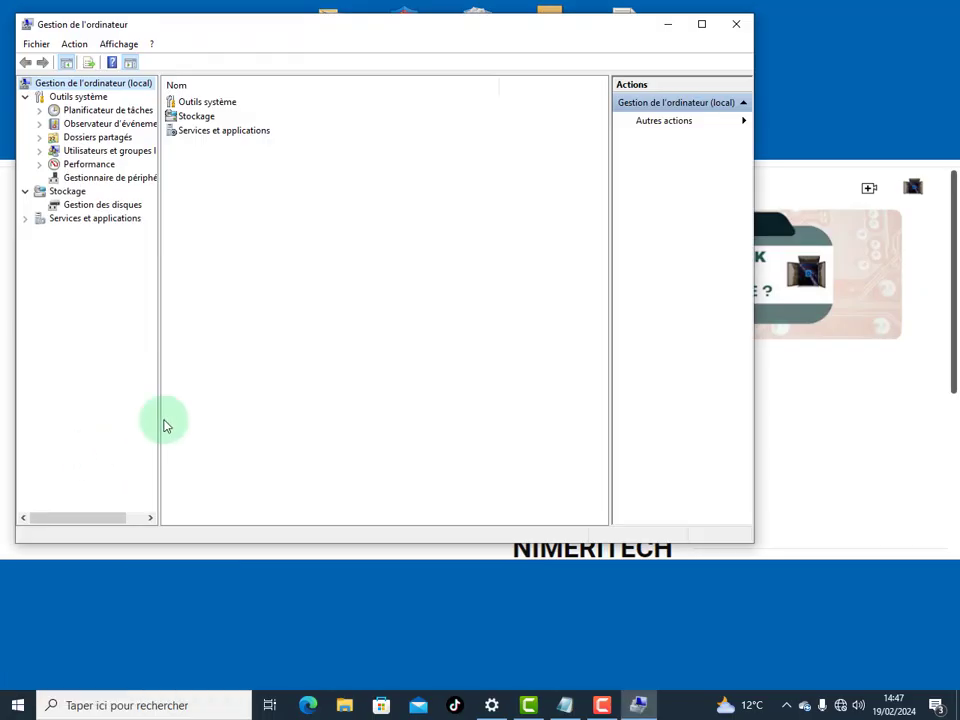
pyautogui.click(735, 25)
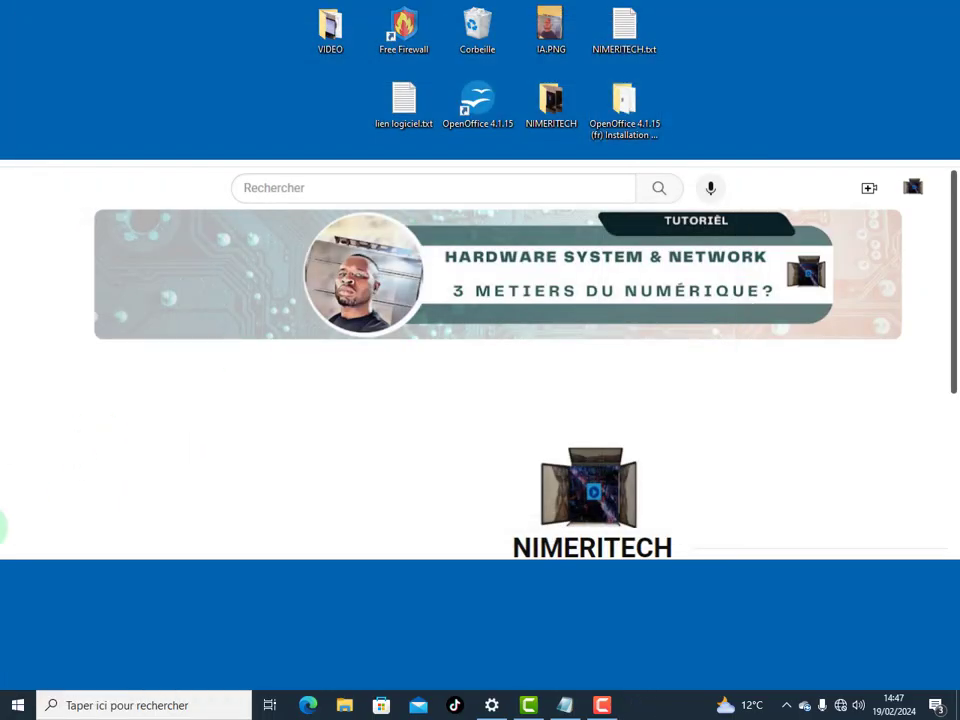
# Open Computer Management (Gestion de l'ordinateur) and view its console options, closing the options dialog again
pyautogui.rightClick(15, 706)
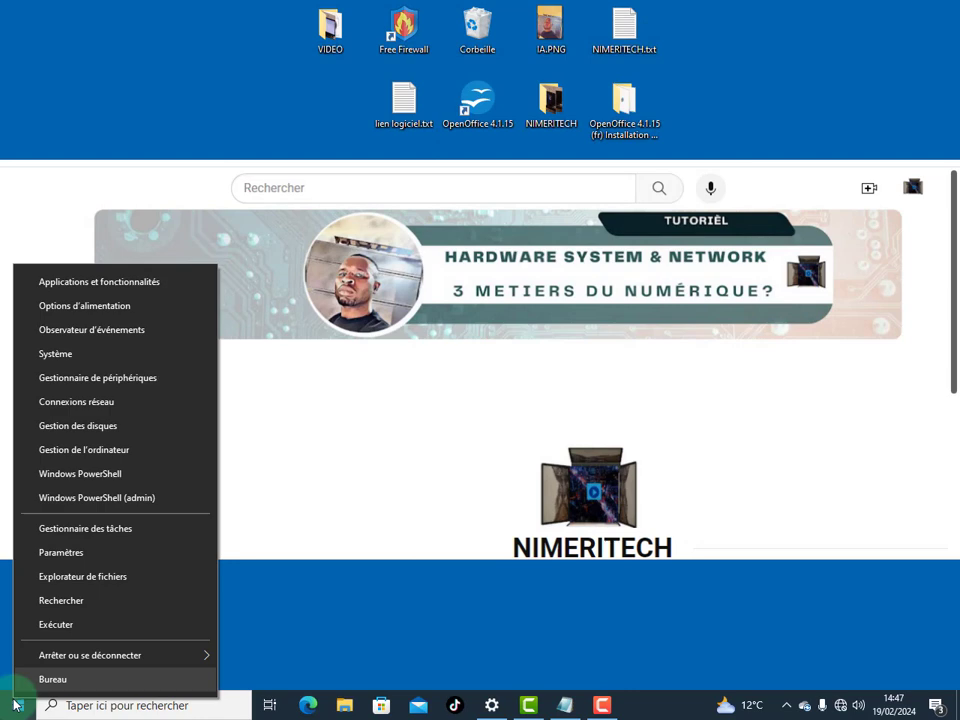
pyautogui.click(77, 452)
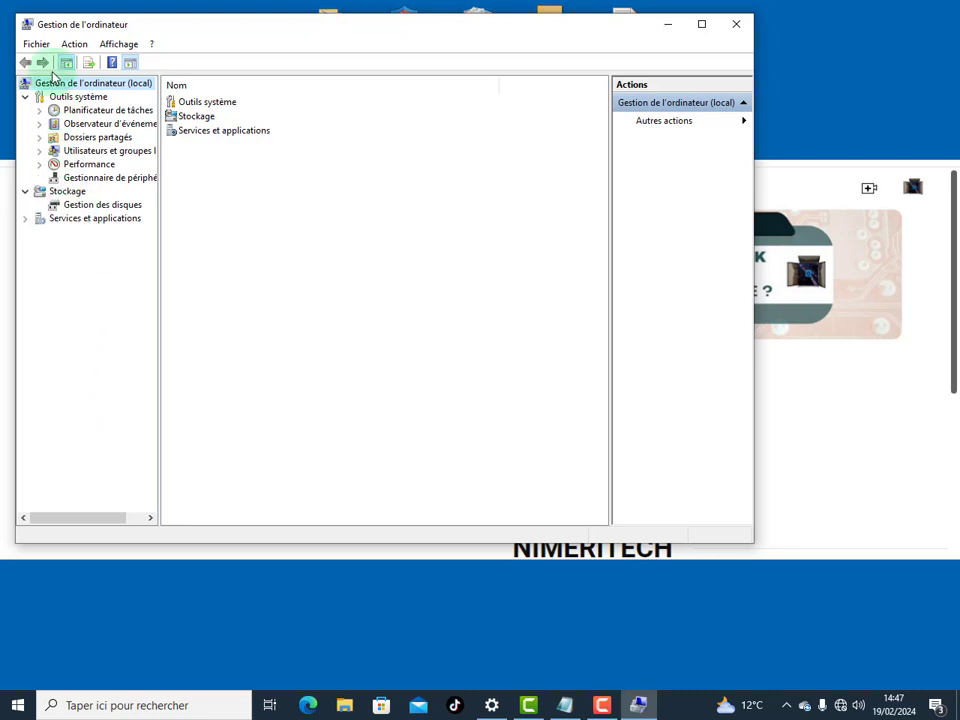
pyautogui.click(36, 45)
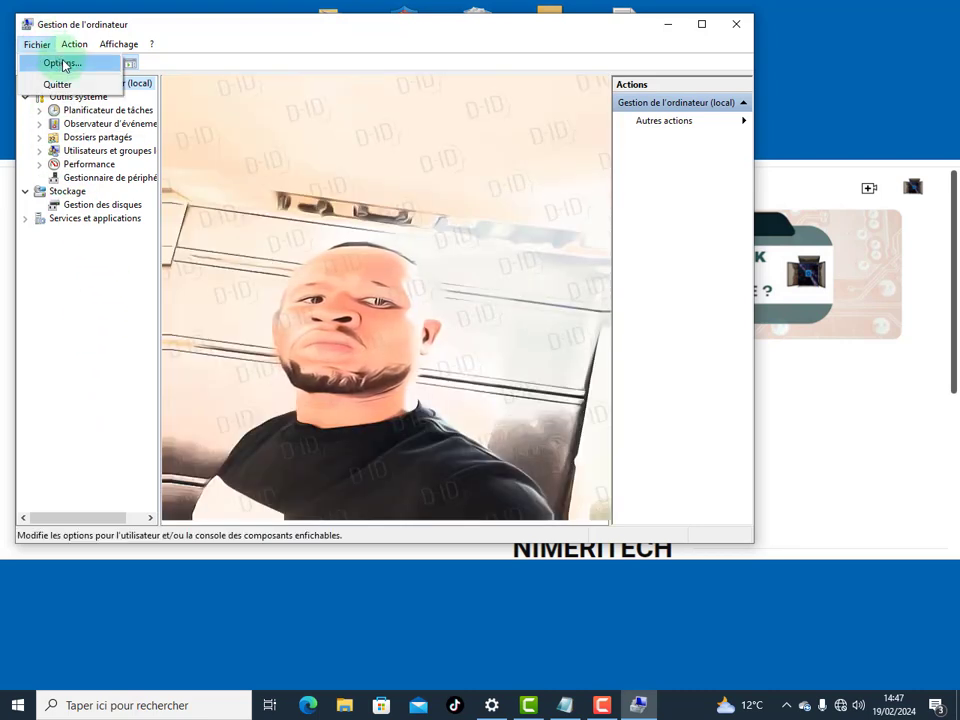
pyautogui.click(63, 65)
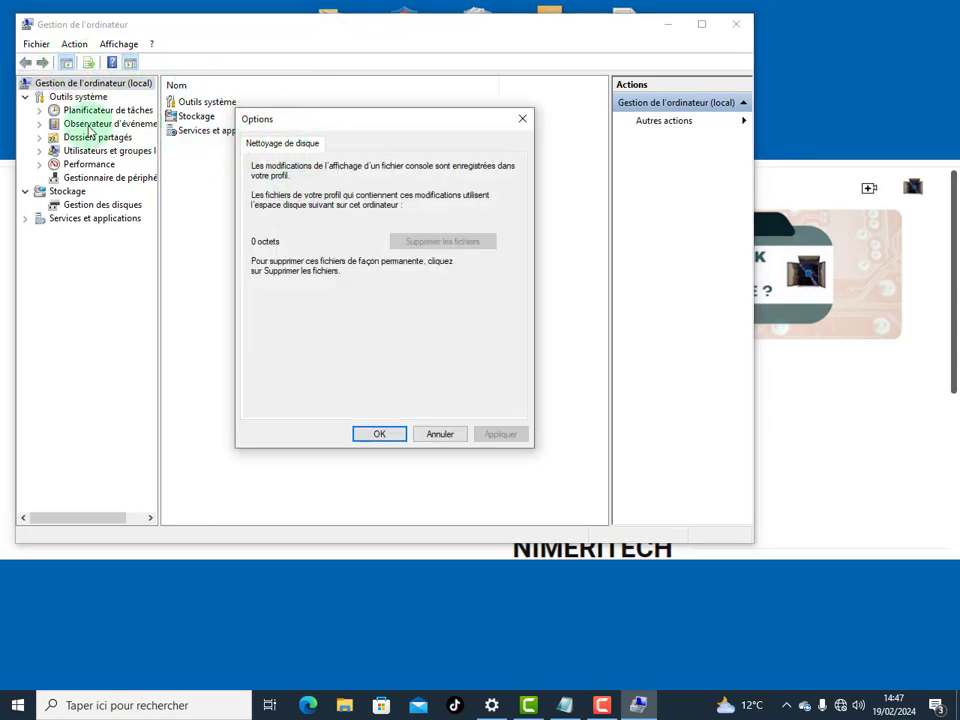
pyautogui.click(511, 119)
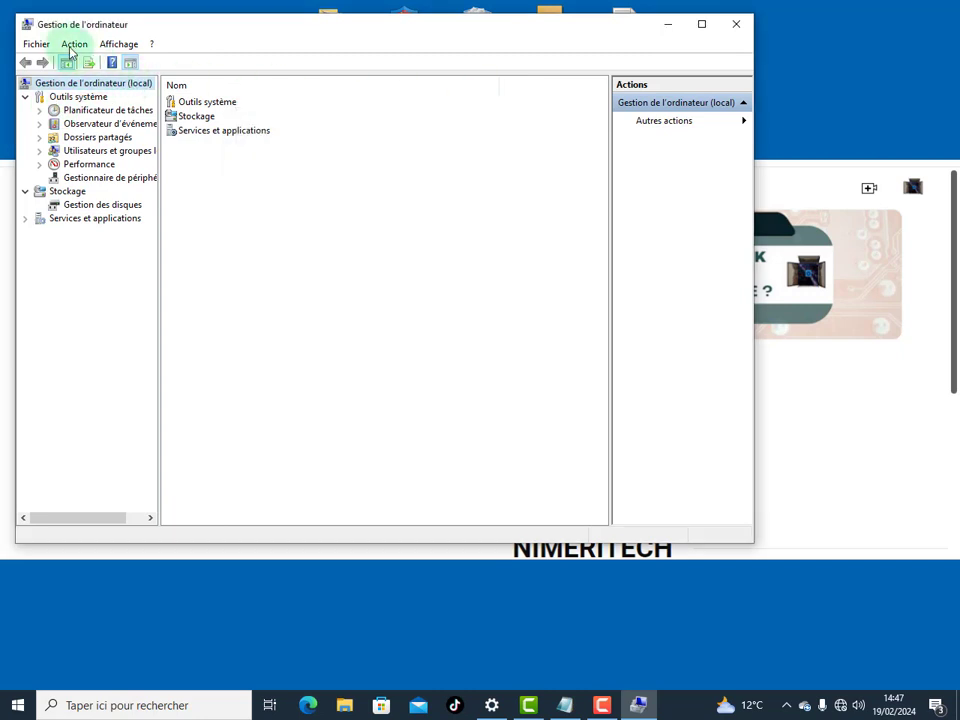
# Check the disk space used by console profile files in the Nettoyage de disque options, and close Computer Management
pyautogui.click(38, 47)
pyautogui.click(48, 62)
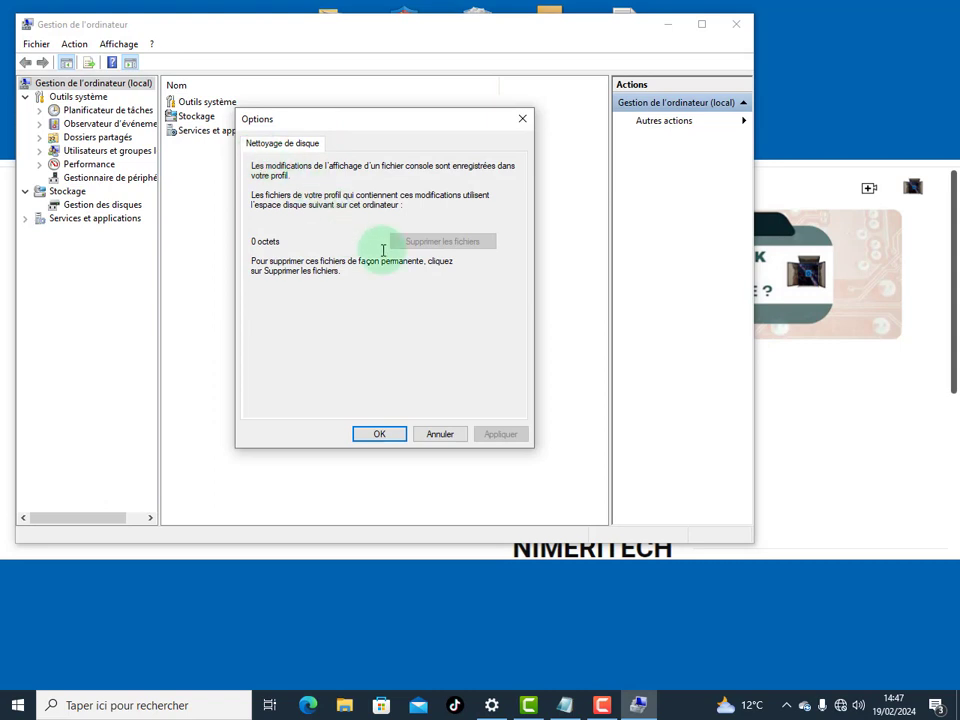
pyautogui.moveTo(289, 242); pyautogui.dragTo(254, 243)
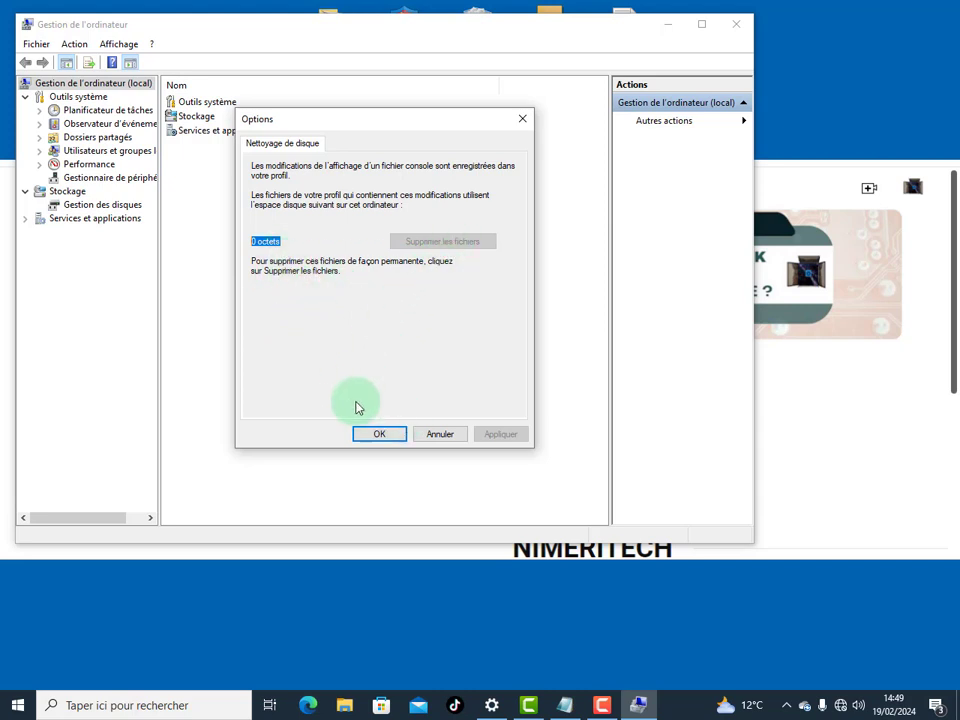
pyautogui.click(379, 435)
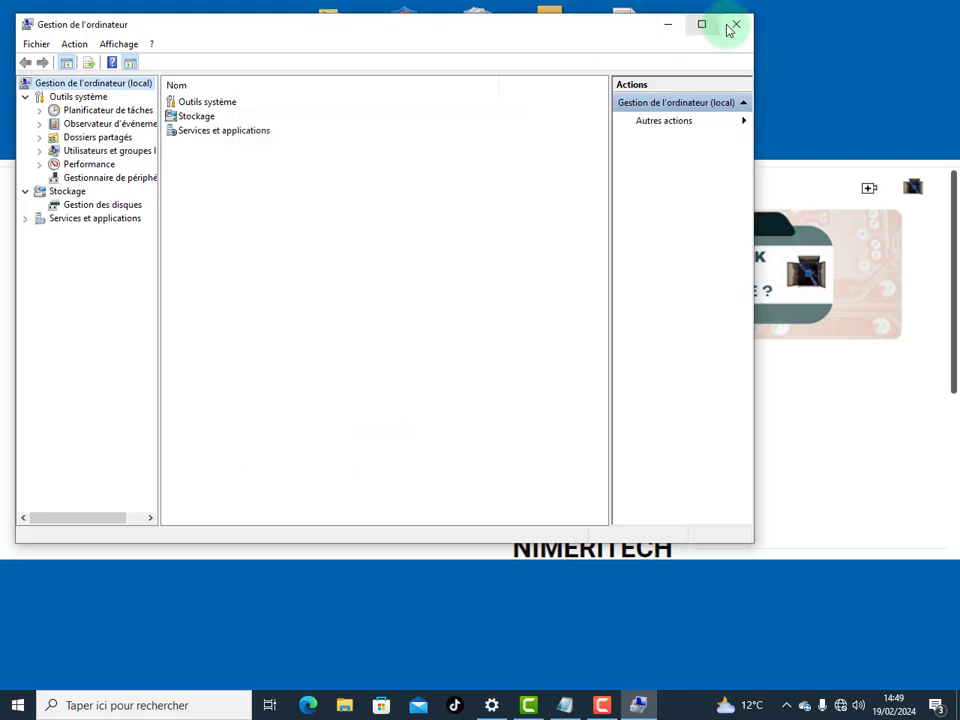
pyautogui.click(736, 23)
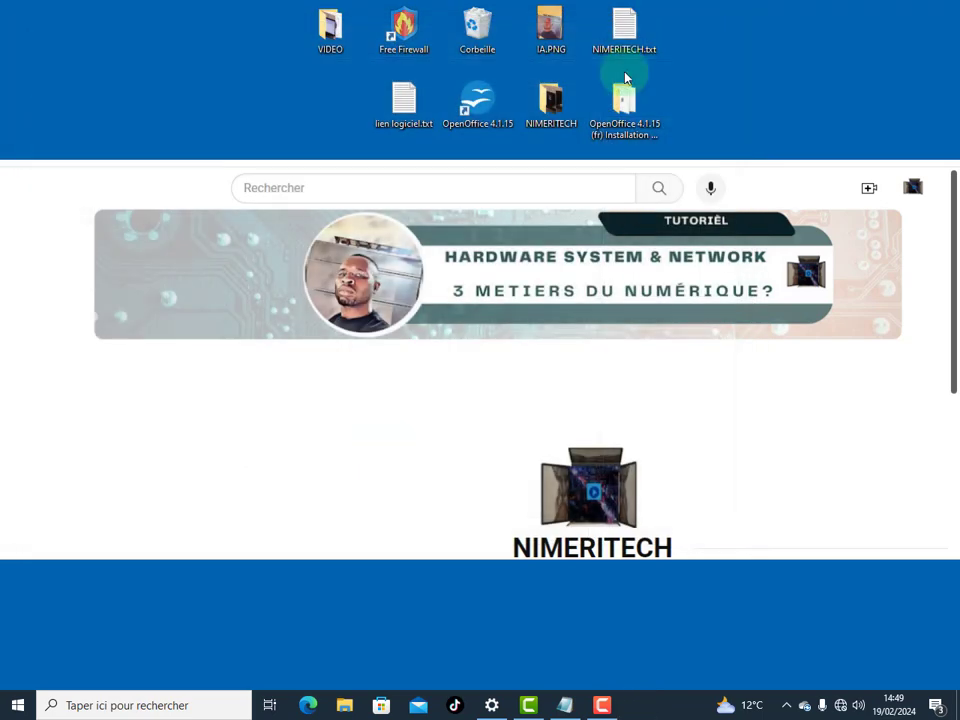
# Open File Explorer and go to Ce PC to show the computer's drives
pyautogui.rightClick(20, 706)
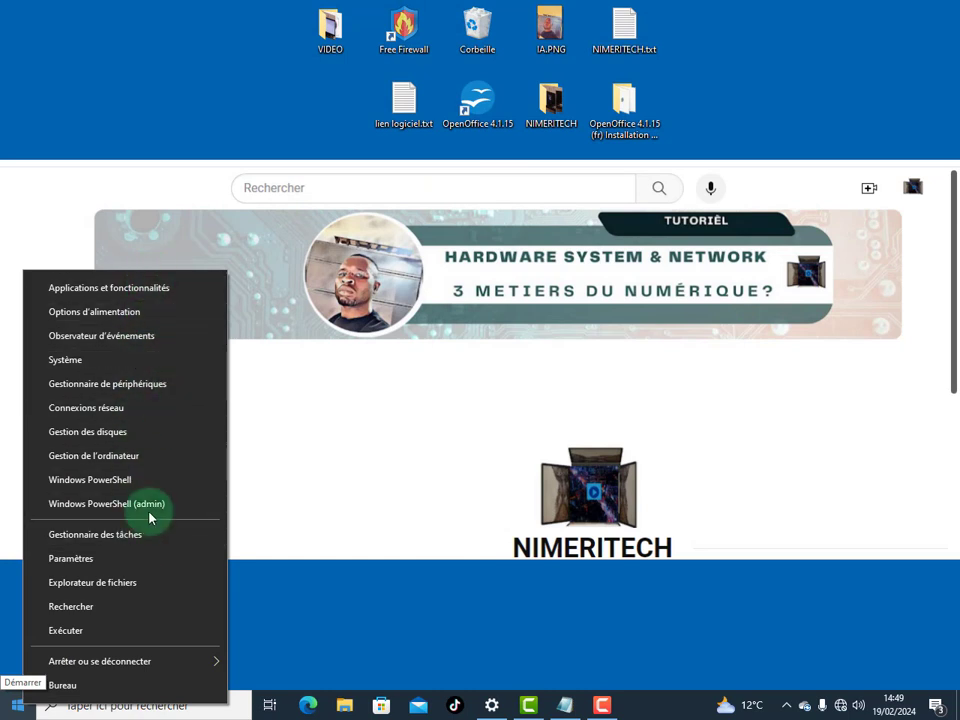
pyautogui.click(364, 371)
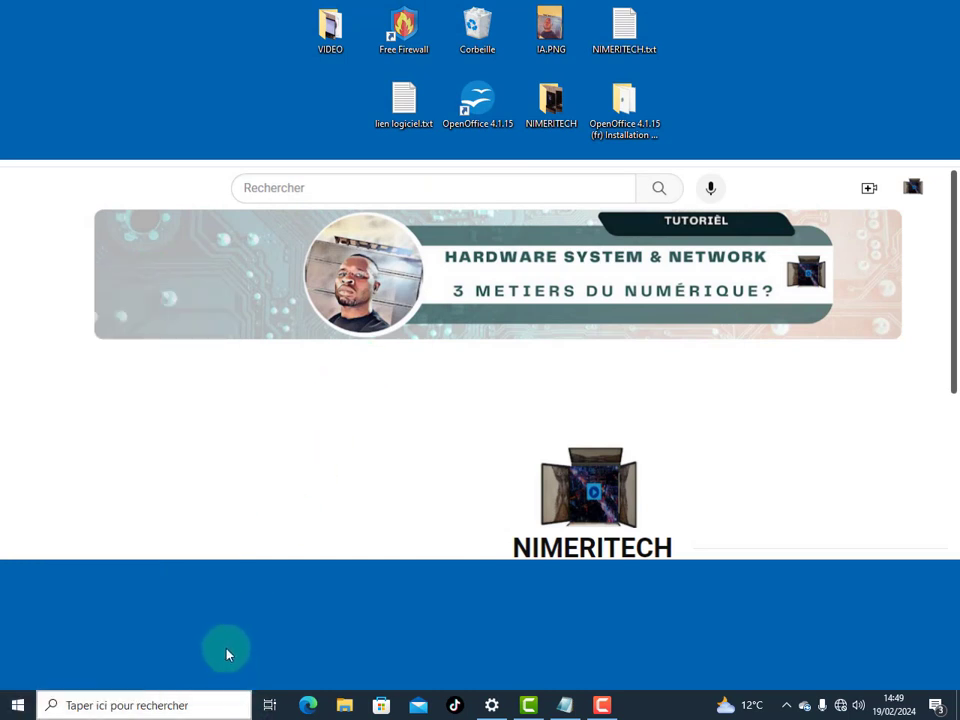
pyautogui.rightClick(17, 706)
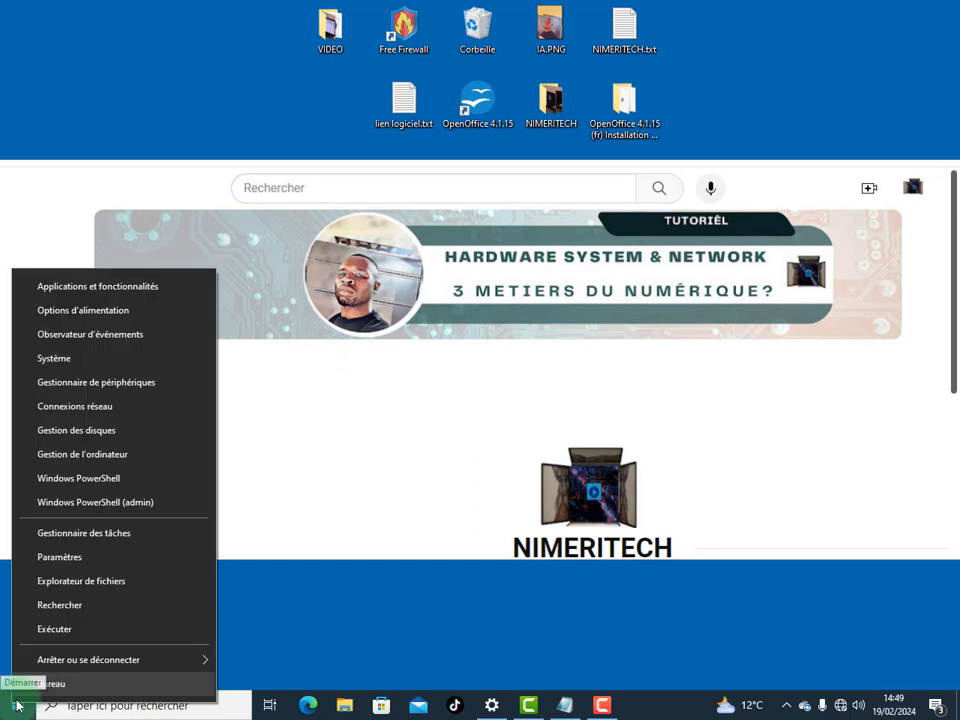
pyautogui.click(77, 584)
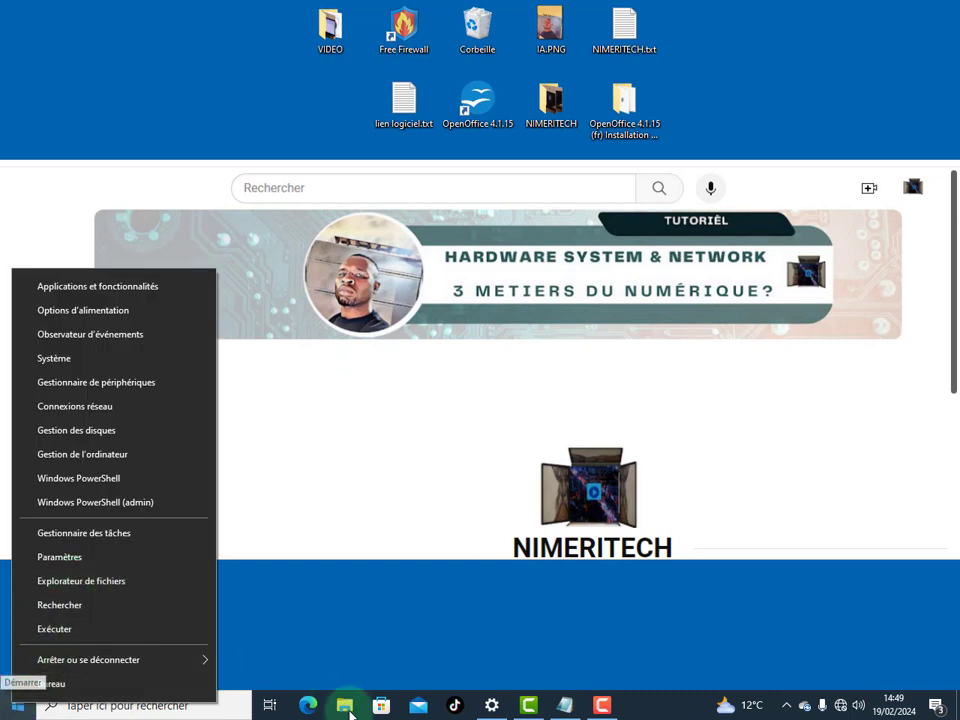
pyautogui.click(92, 582)
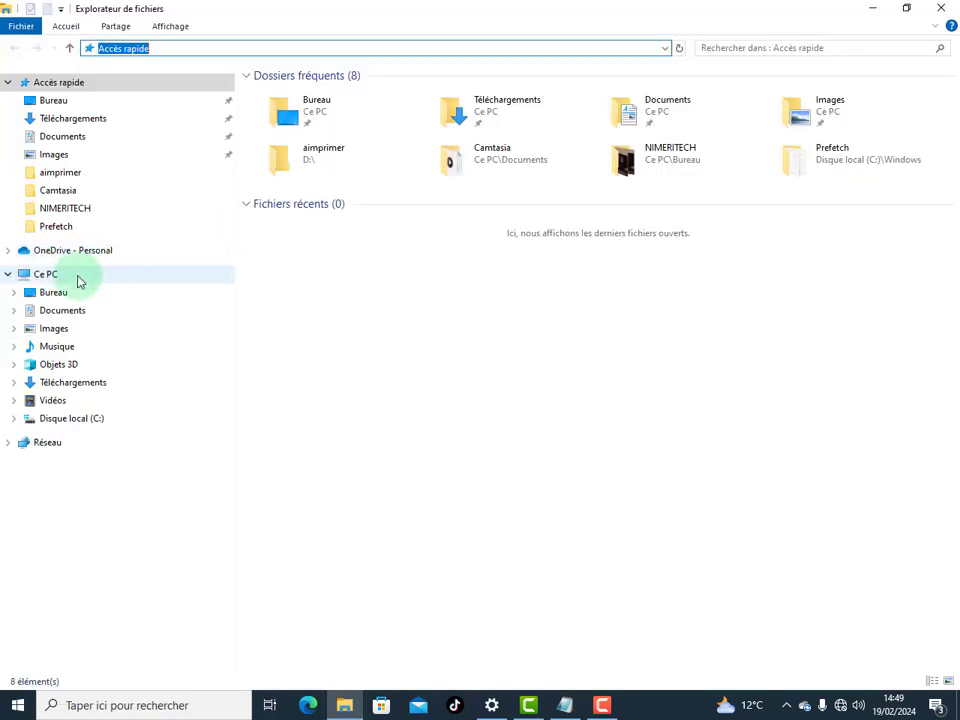
pyautogui.click(49, 274)
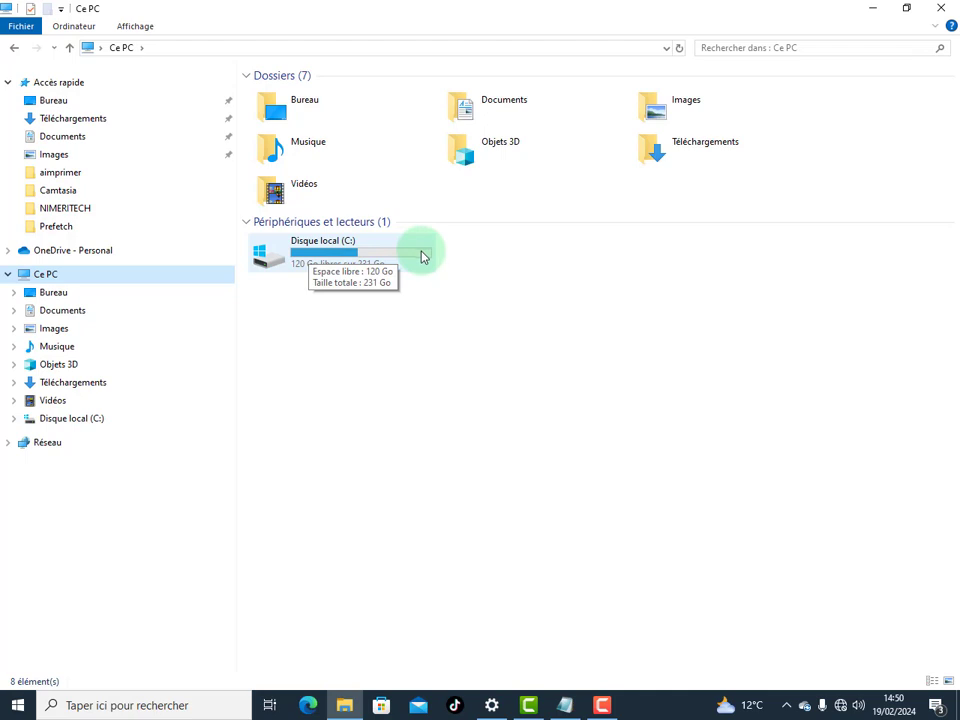
# Open the properties of Disque local (C:) to check its used and free space
pyautogui.click(302, 268)
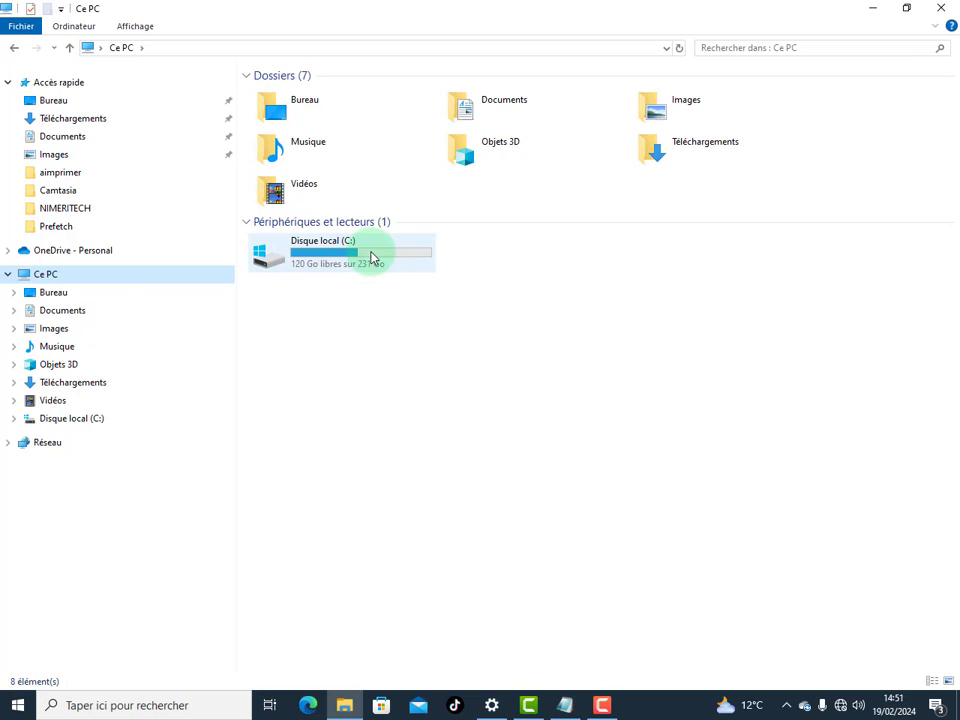
pyautogui.rightClick(321, 252)
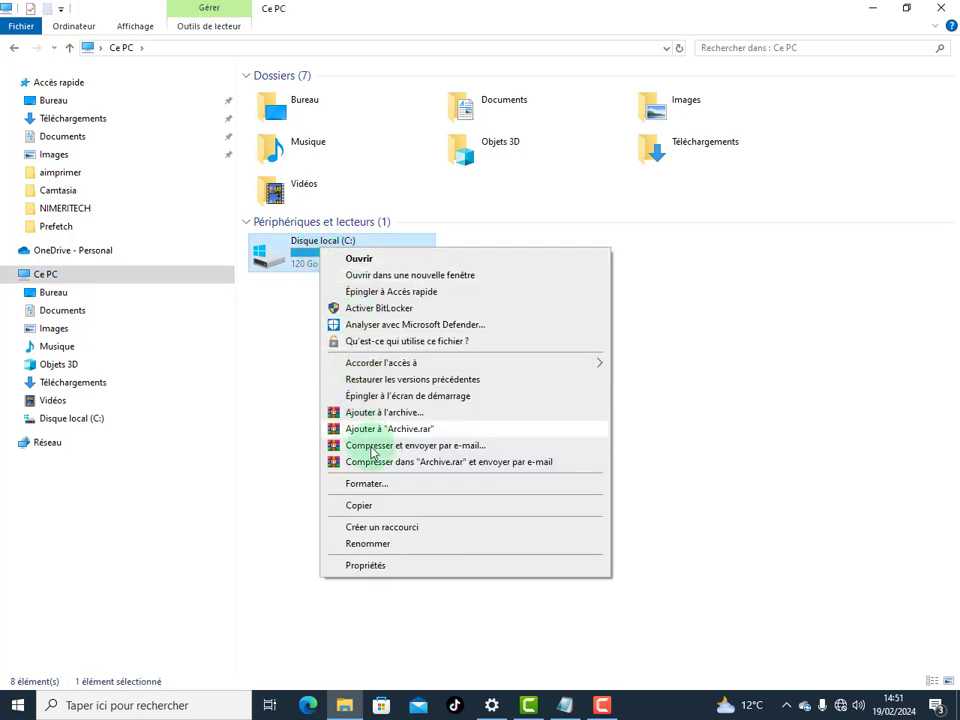
pyautogui.click(366, 566)
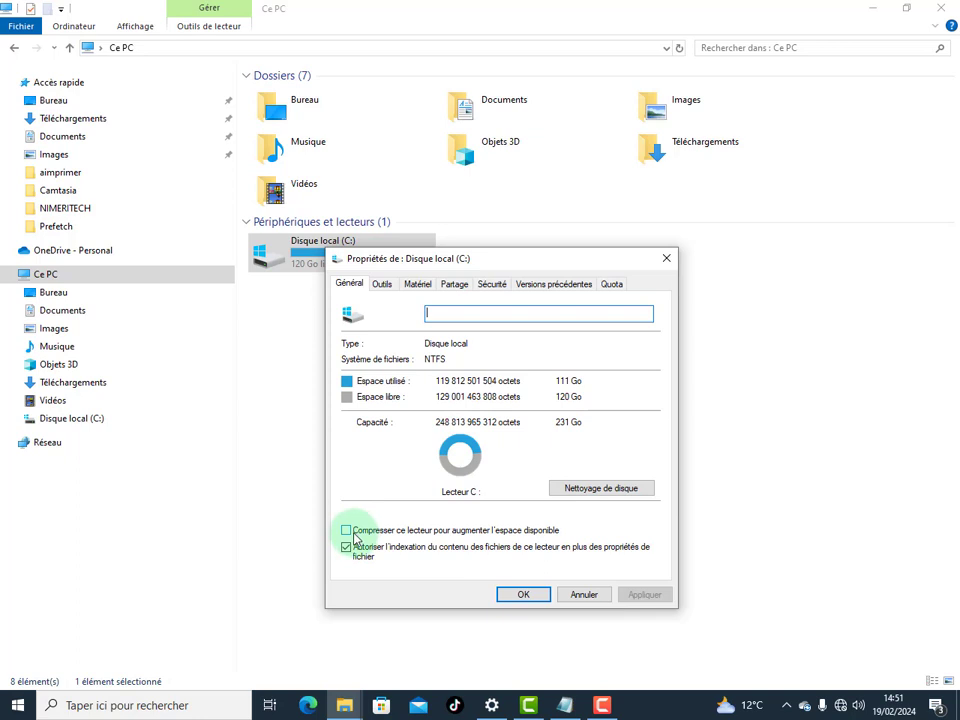
# Run the Command Prompt (Invite de commandes) as administrator
pyautogui.click(124, 705)
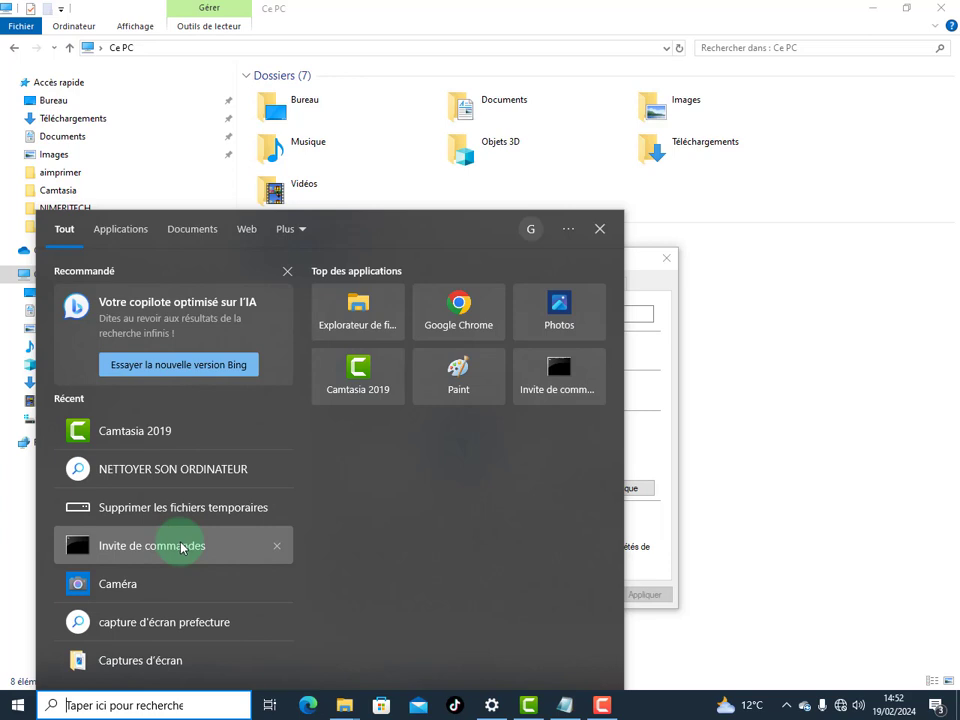
pyautogui.rightClick(182, 546)
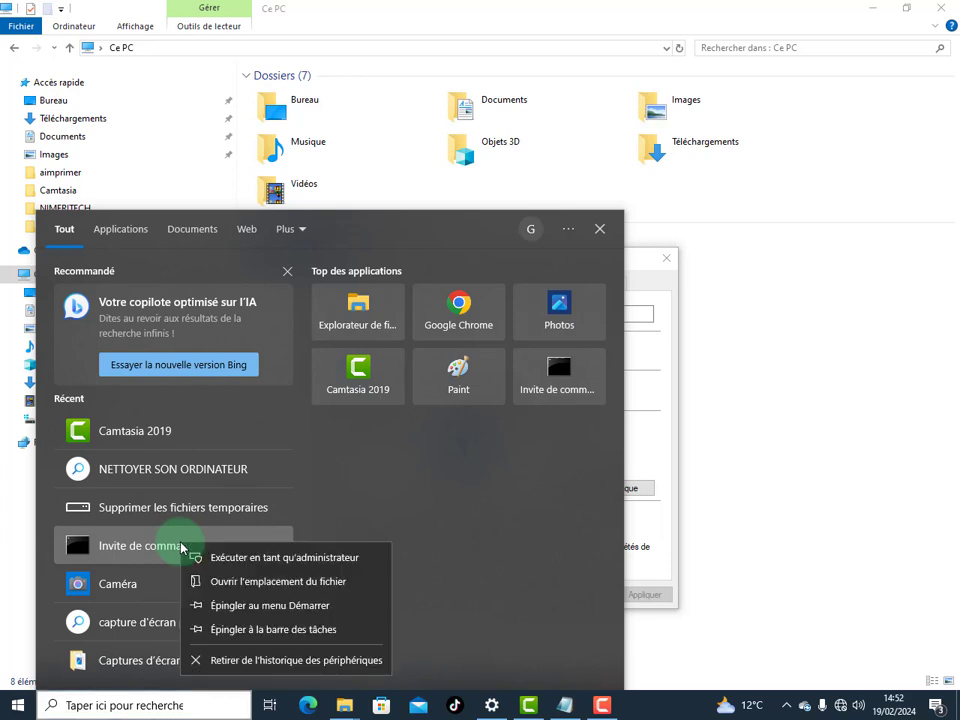
pyautogui.click(270, 560)
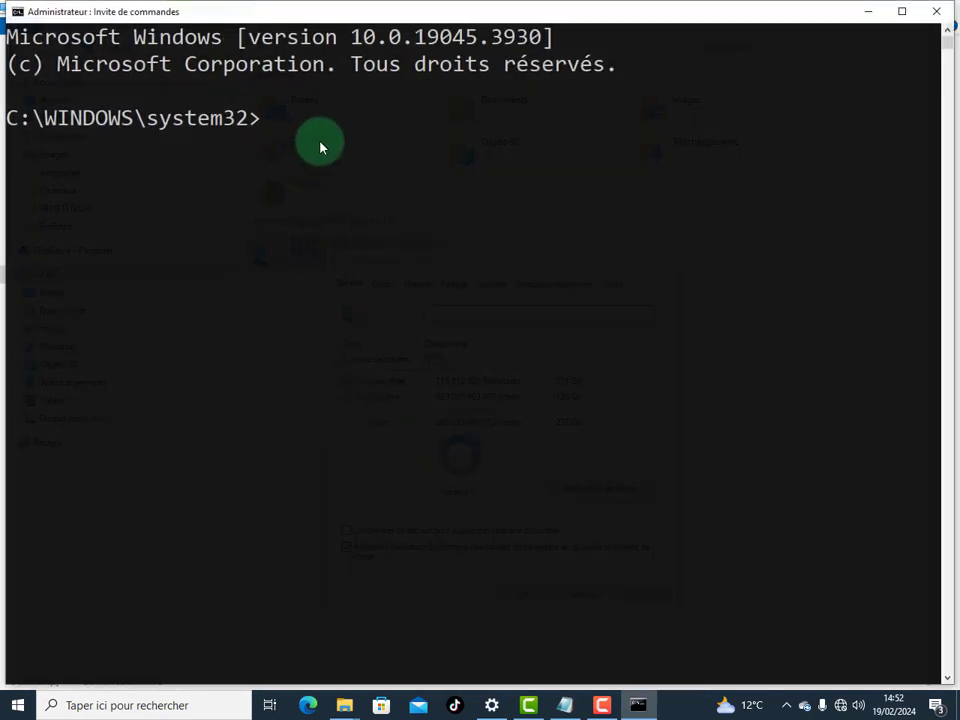
# Close the C: drive's properties dialog and bring the administrator Command Prompt back to the front
pyautogui.click(869, 13)
pyautogui.click(871, 13)
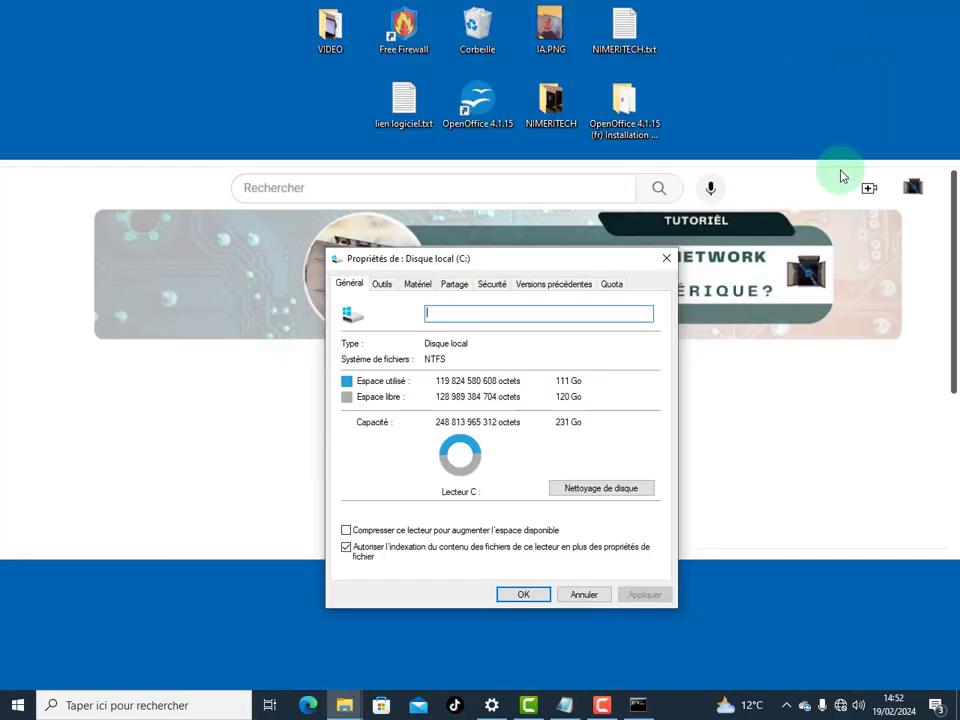
pyautogui.moveTo(575, 268); pyautogui.dragTo(724, 281)
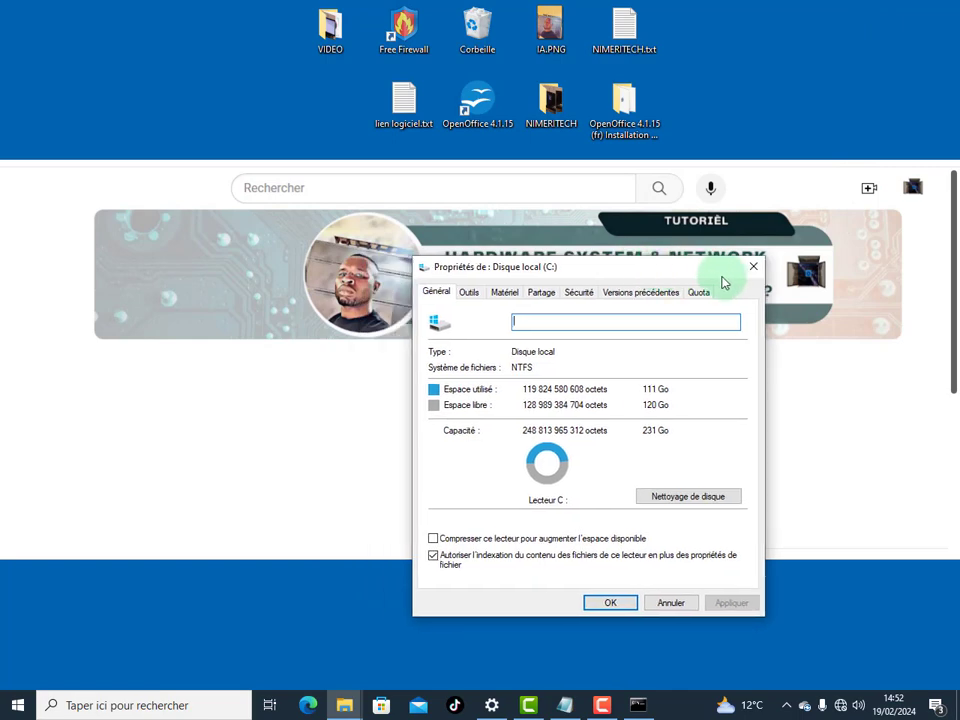
pyautogui.click(752, 266)
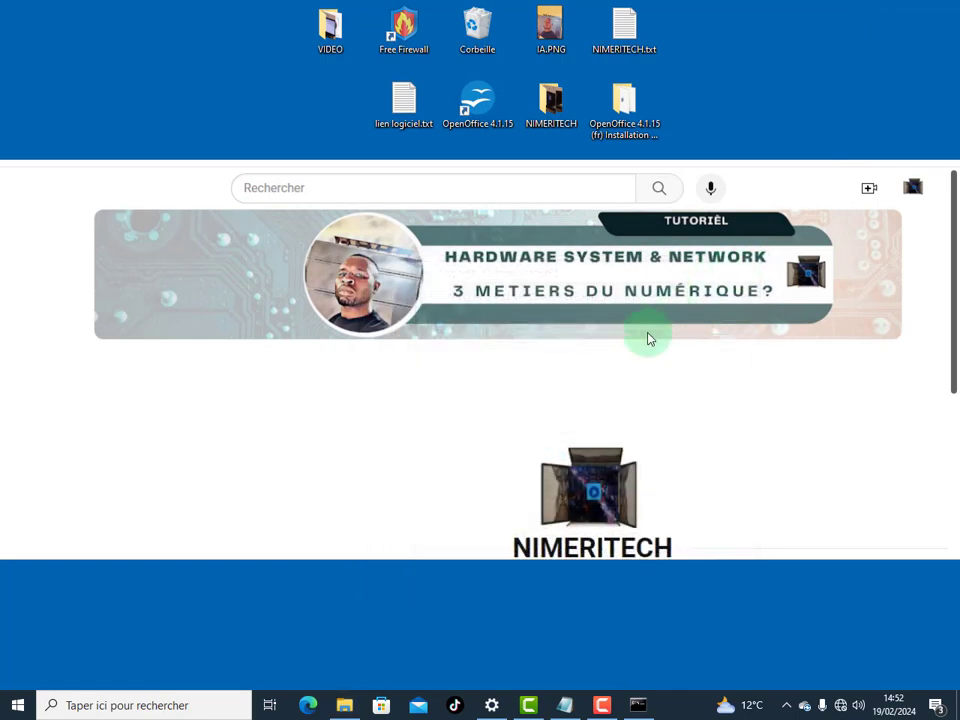
pyautogui.click(637, 705)
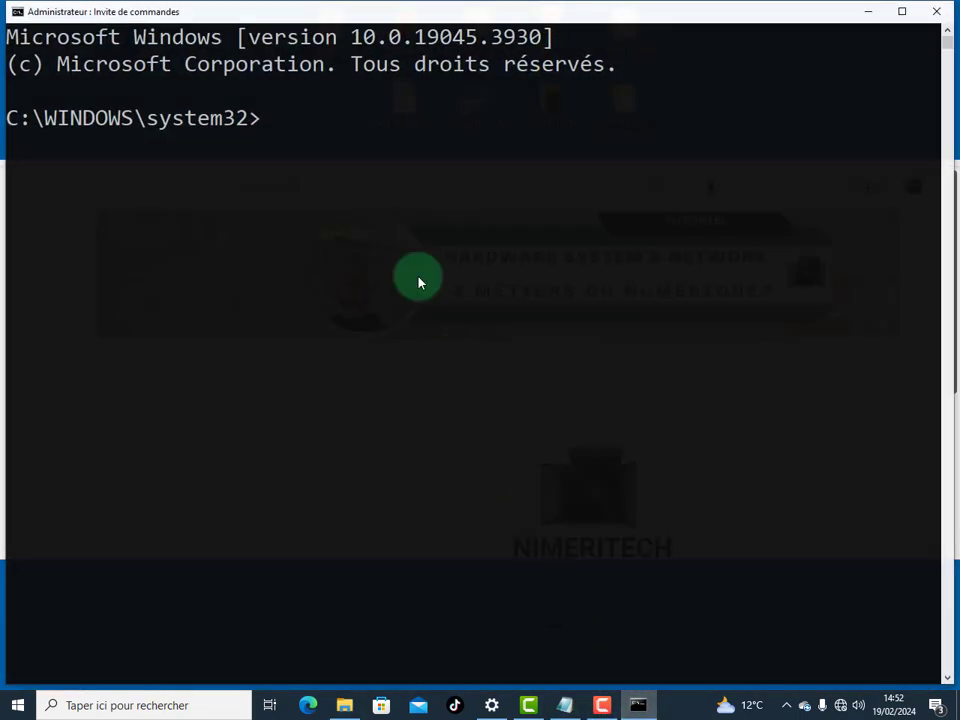
# Lower the Command Prompt window's opacity in its properties and change to the root directory with CD\
pyautogui.rightClick(181, 14)
pyautogui.click(230, 162)
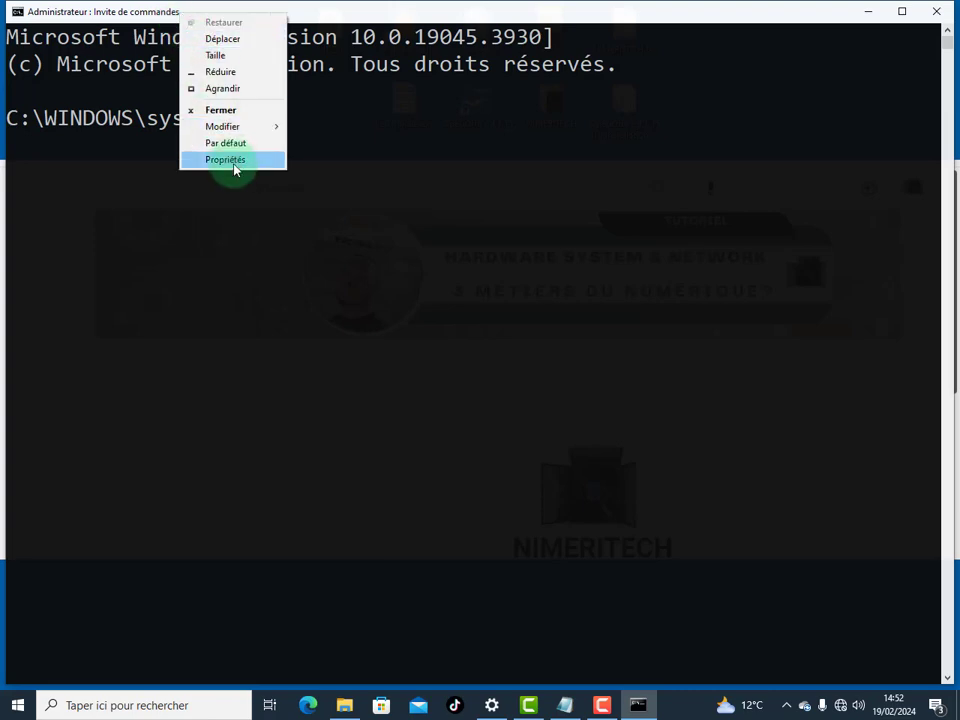
pyautogui.moveTo(207, 298); pyautogui.dragTo(188, 306)
pyautogui.click(254, 386)
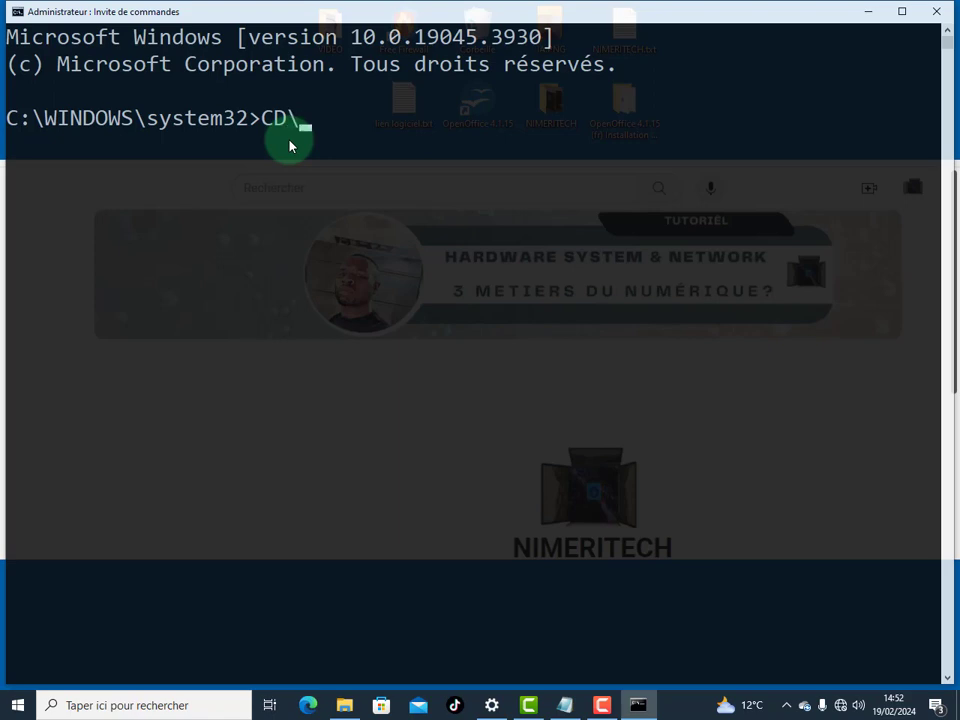
pyautogui.press('Return')
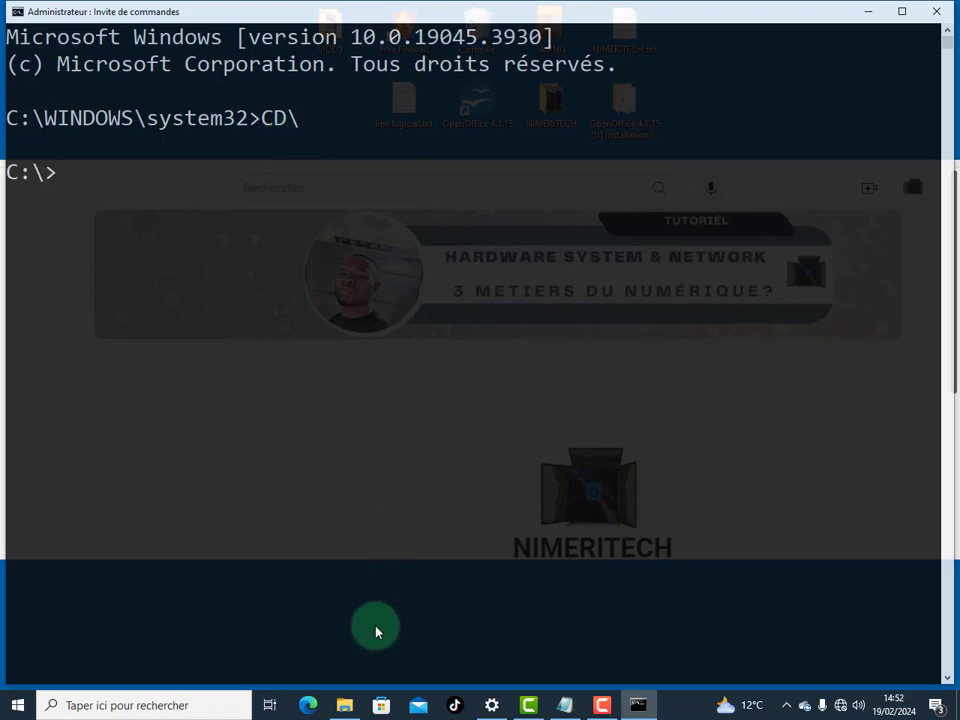
pyautogui.click(343, 707)
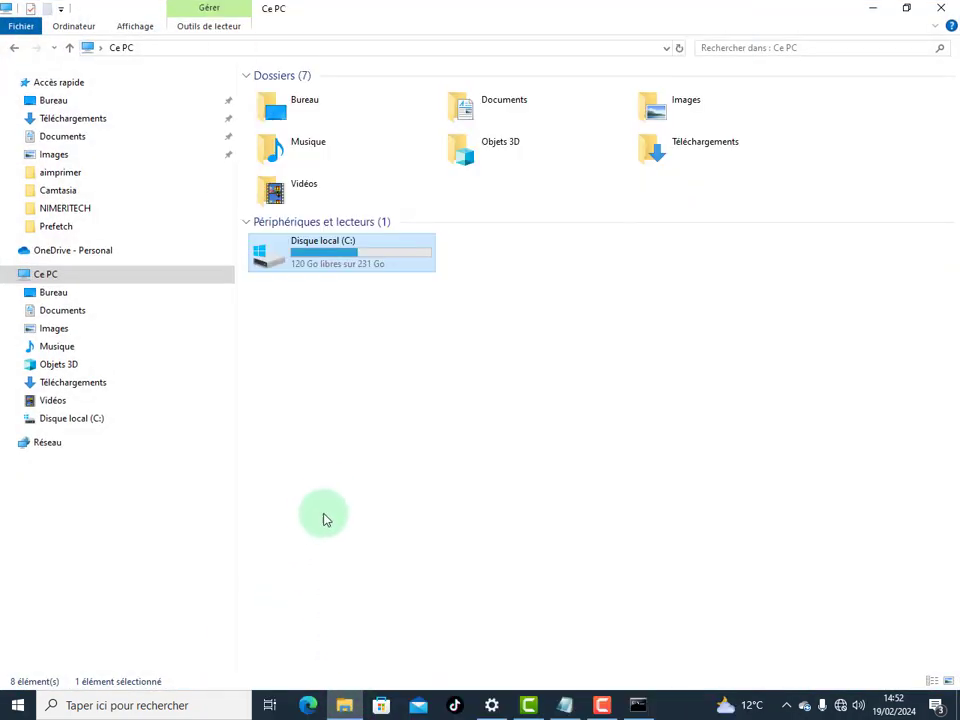
pyautogui.rightClick(310, 258)
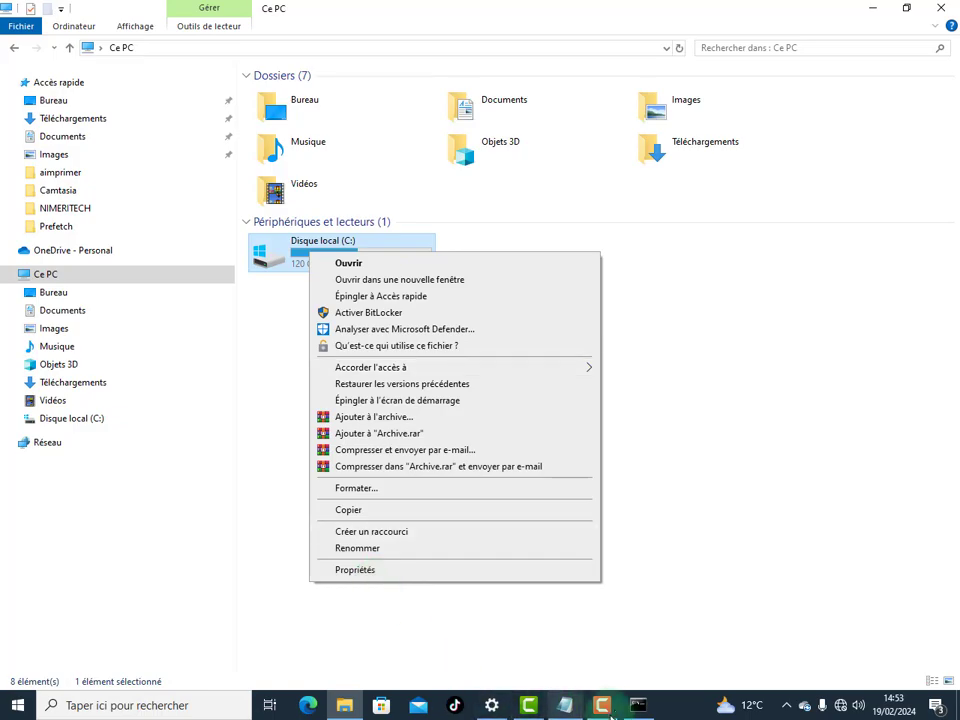
pyautogui.click(632, 708)
pyautogui.click(441, 557)
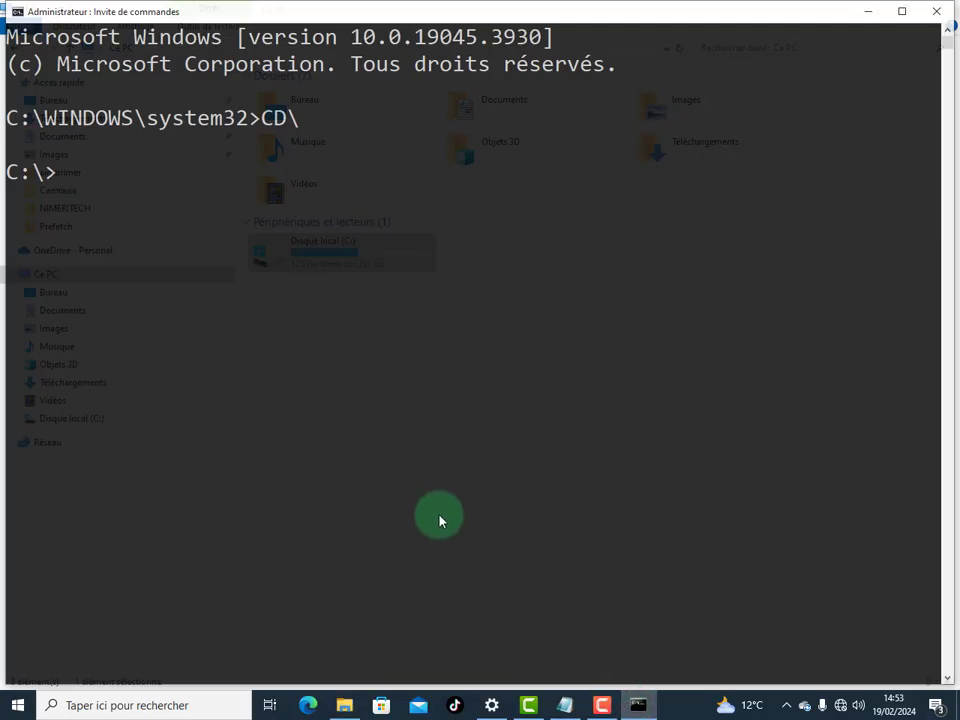
# Clear the console with CLS and switch its text to green with the command COLOR A
pyautogui.write('CLS')
pyautogui.press('Return')
pyautogui.write('COLO')
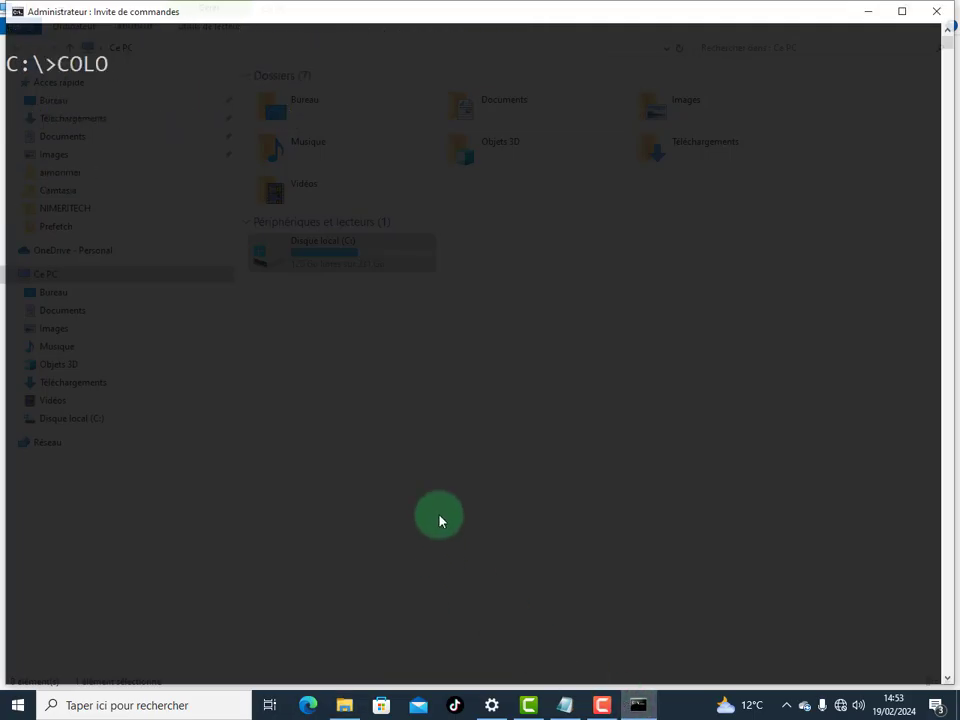
pyautogui.write('R A')
pyautogui.press('Return')
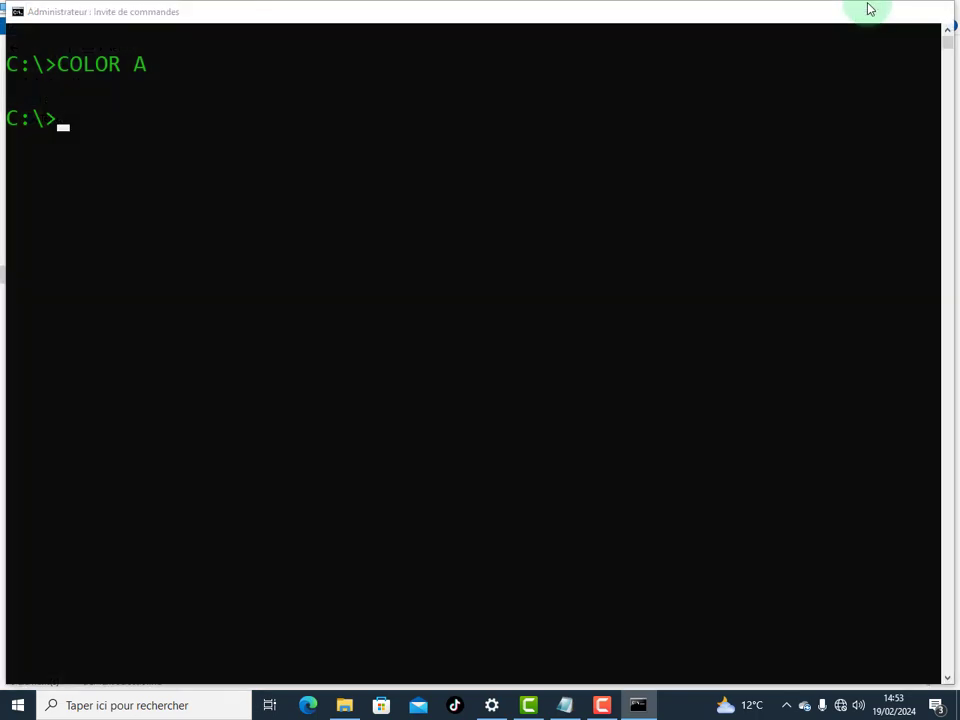
# Minimize the open windows and restore only the administrator Command Prompt over the desktop
pyautogui.click(867, 11)
pyautogui.click(868, 10)
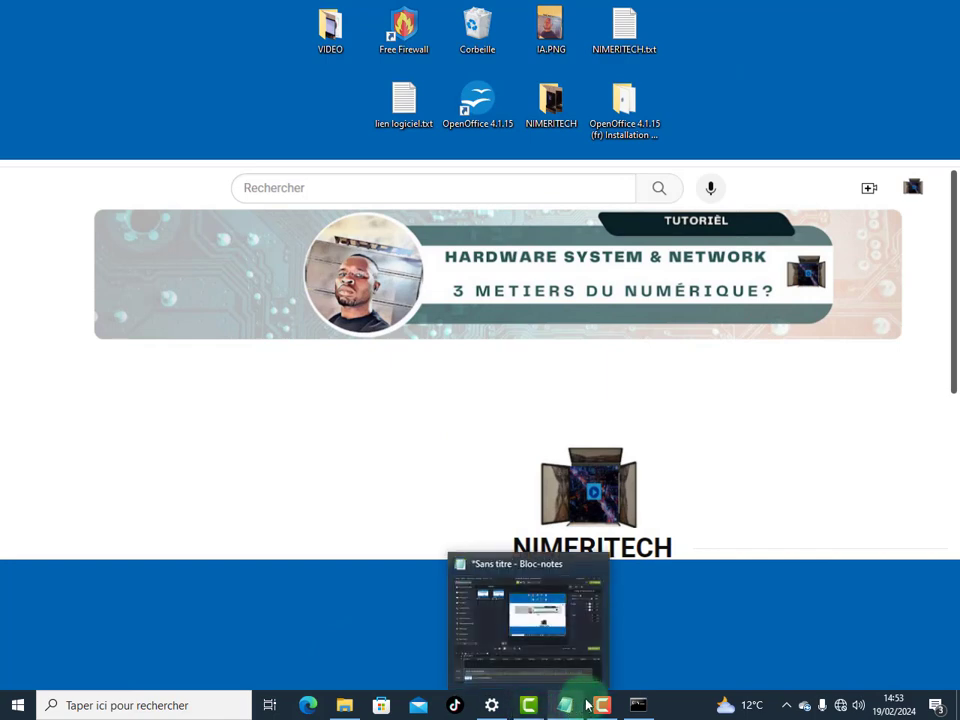
pyautogui.click(637, 704)
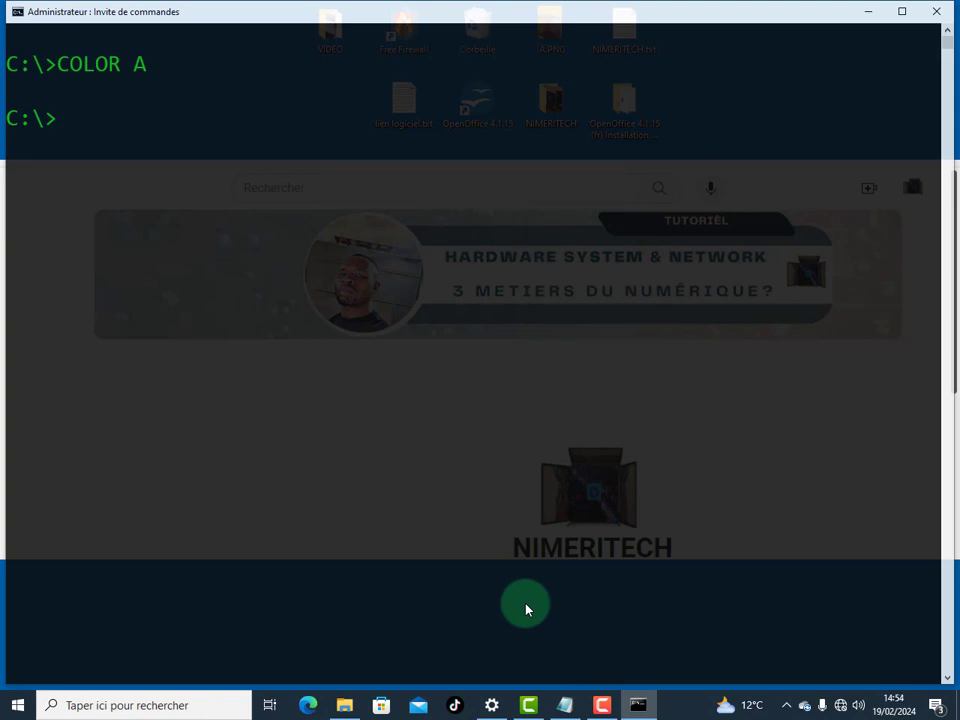
# Run the system file check SFC /SCANNOW from a cleared console and highlight that command line
pyautogui.write('CLS')
pyautogui.press('Return')
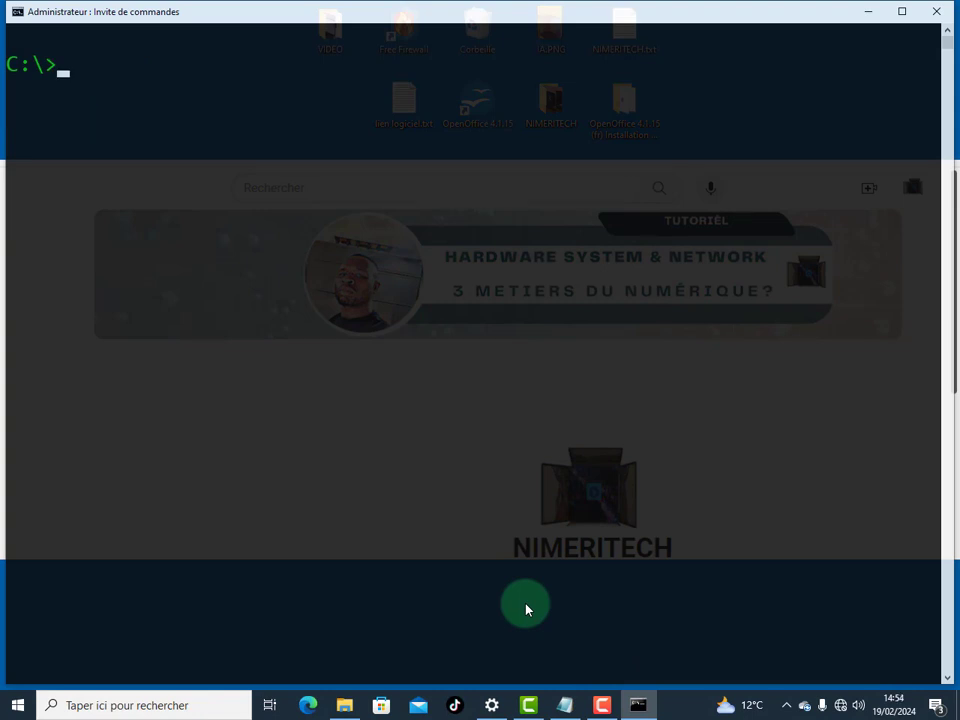
pyautogui.write('SFC /SC')
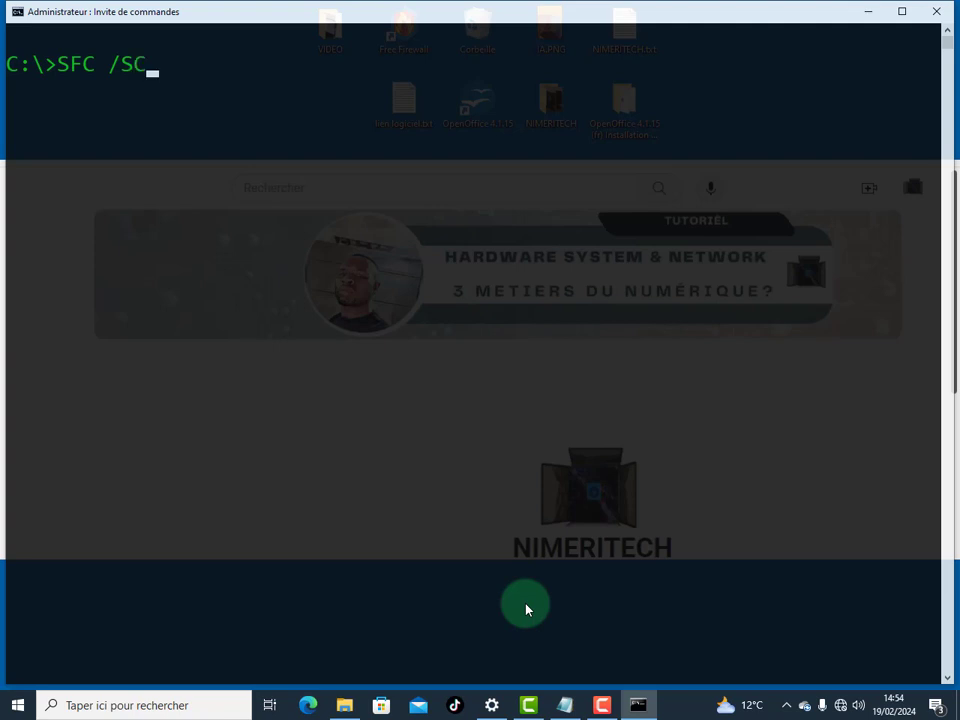
pyautogui.write('ANNO')
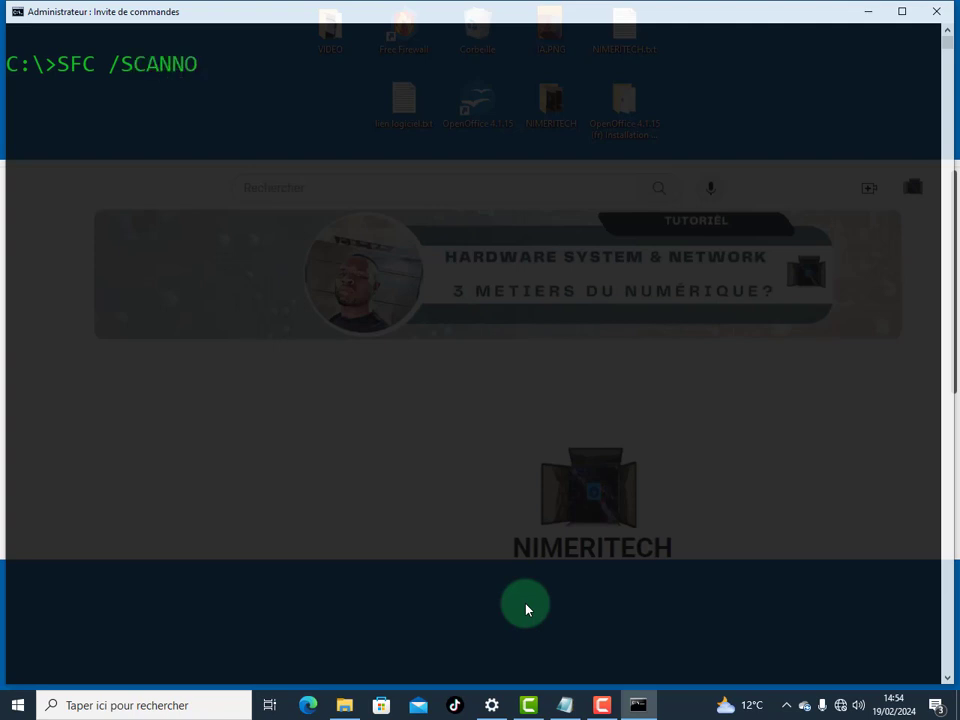
pyautogui.write('W')
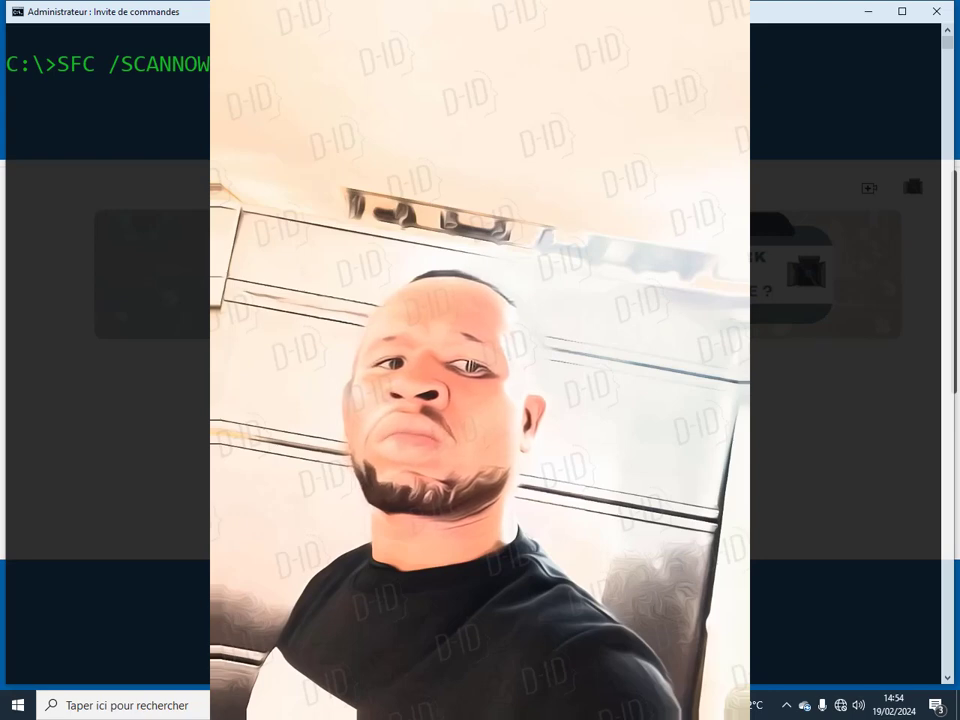
pyautogui.press('Return')
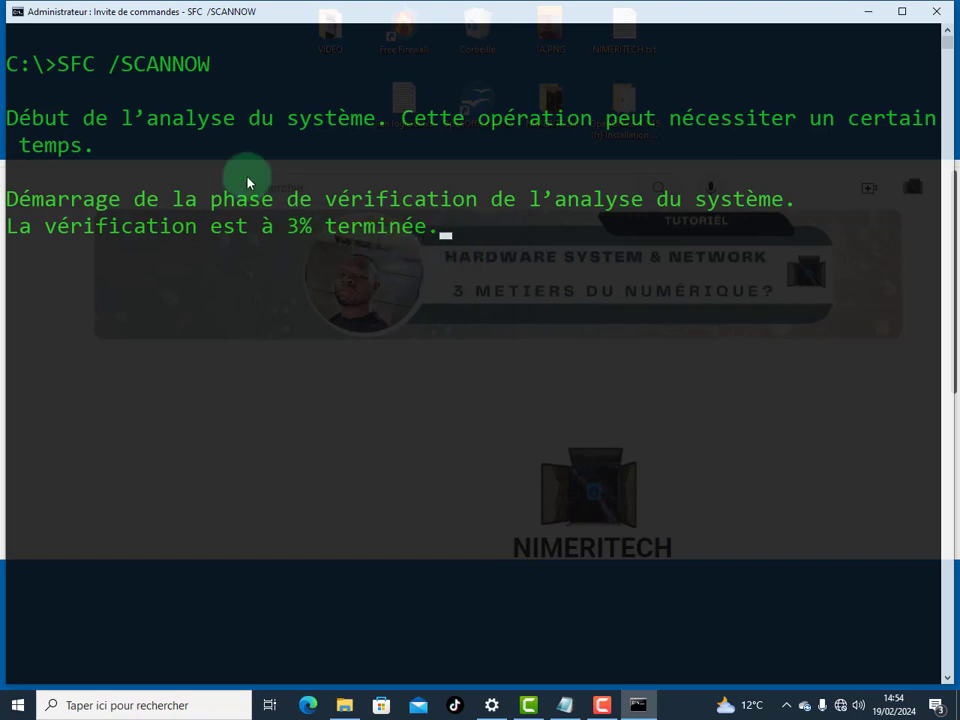
pyautogui.moveTo(232, 66); pyautogui.dragTo(14, 64)
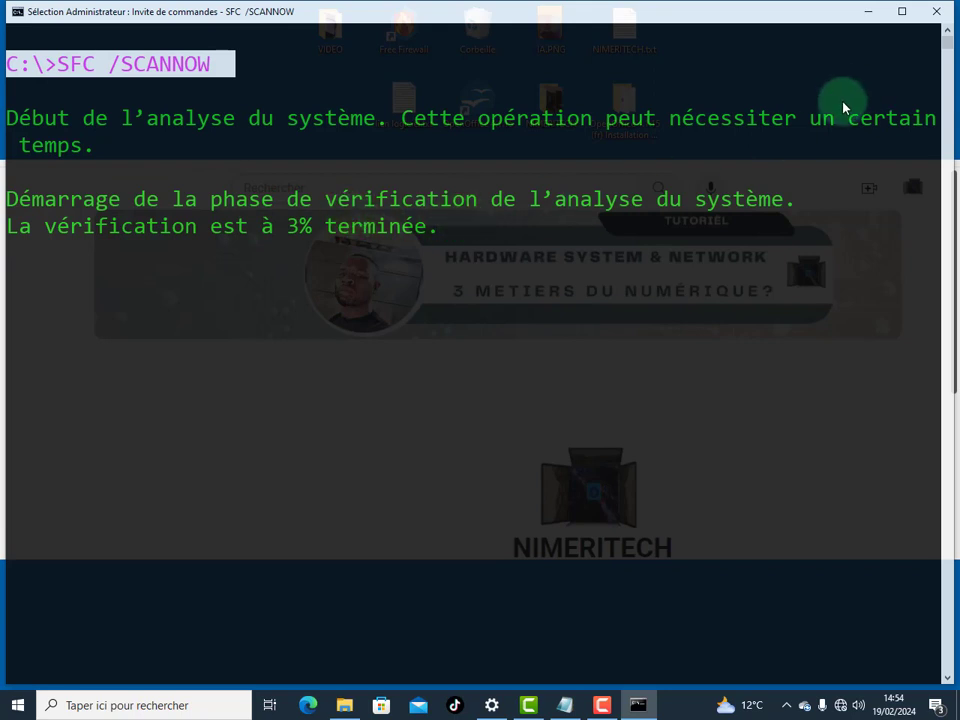
# Minimize the Command Prompt and open the C:\Windows\Prefetch folder in File Explorer
pyautogui.click(867, 14)
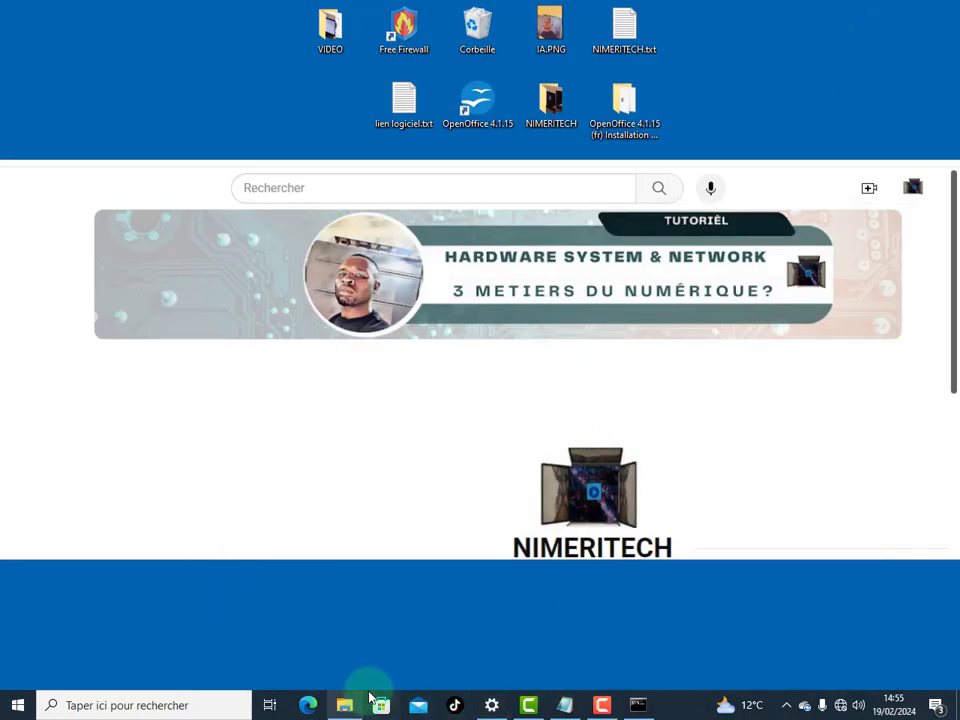
pyautogui.moveTo(349, 710)
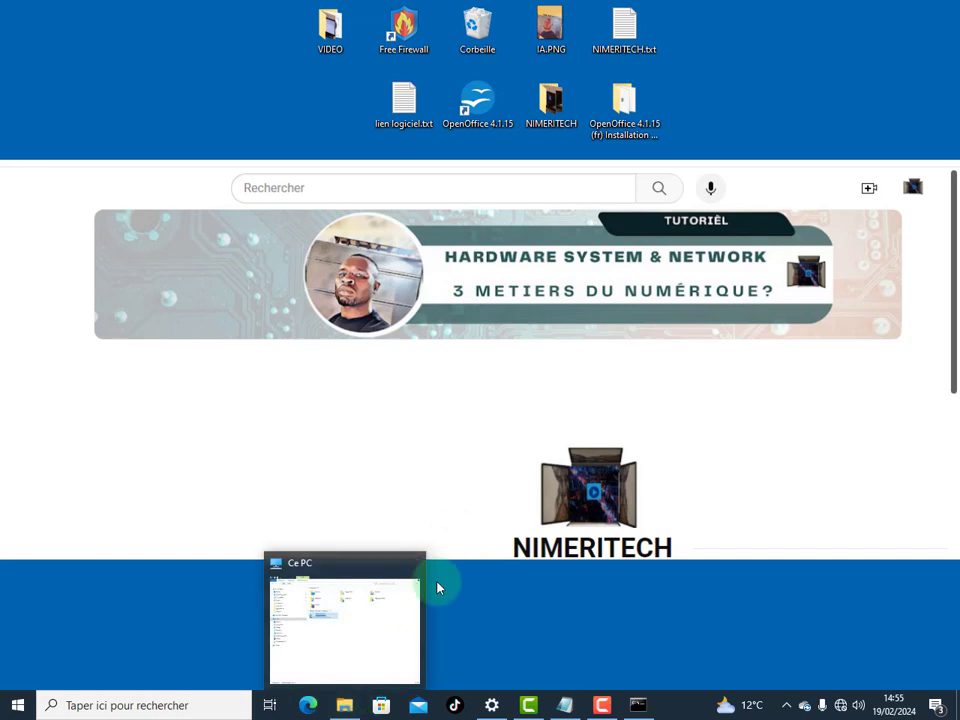
pyautogui.click(343, 709)
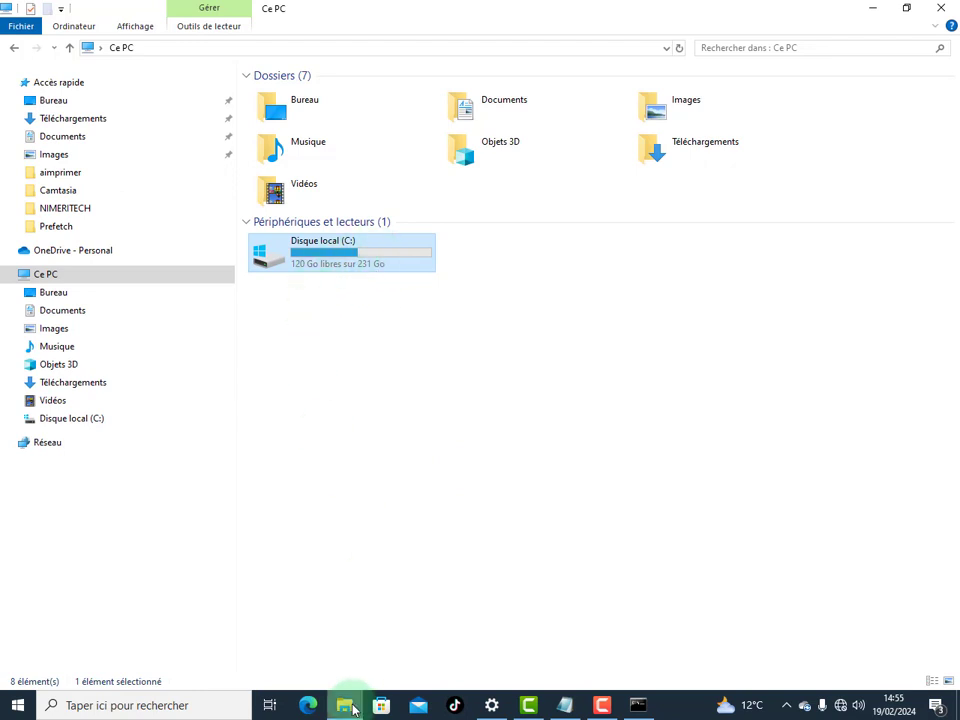
pyautogui.doubleClick(325, 245)
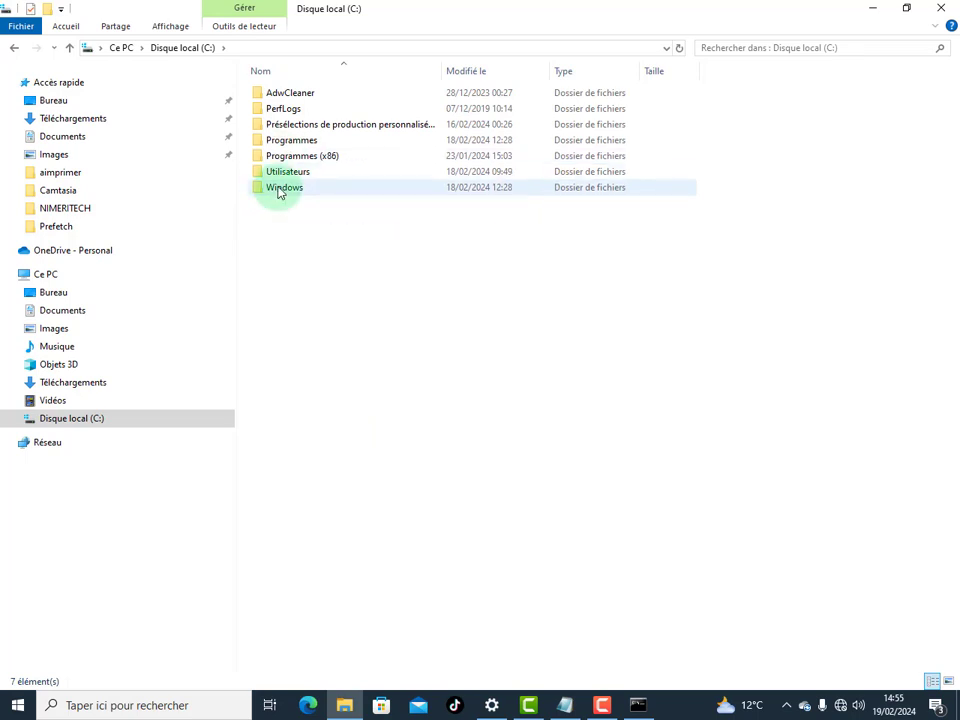
pyautogui.doubleClick(276, 192)
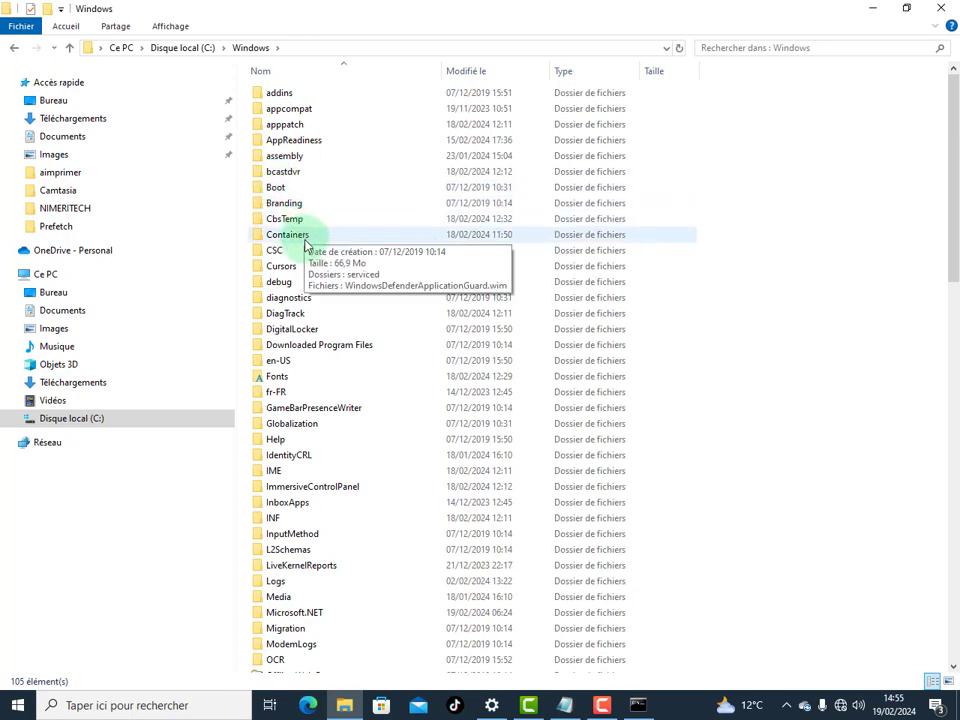
pyautogui.scroll(-7, 300, 230)
pyautogui.scroll(-2, 310, 290)
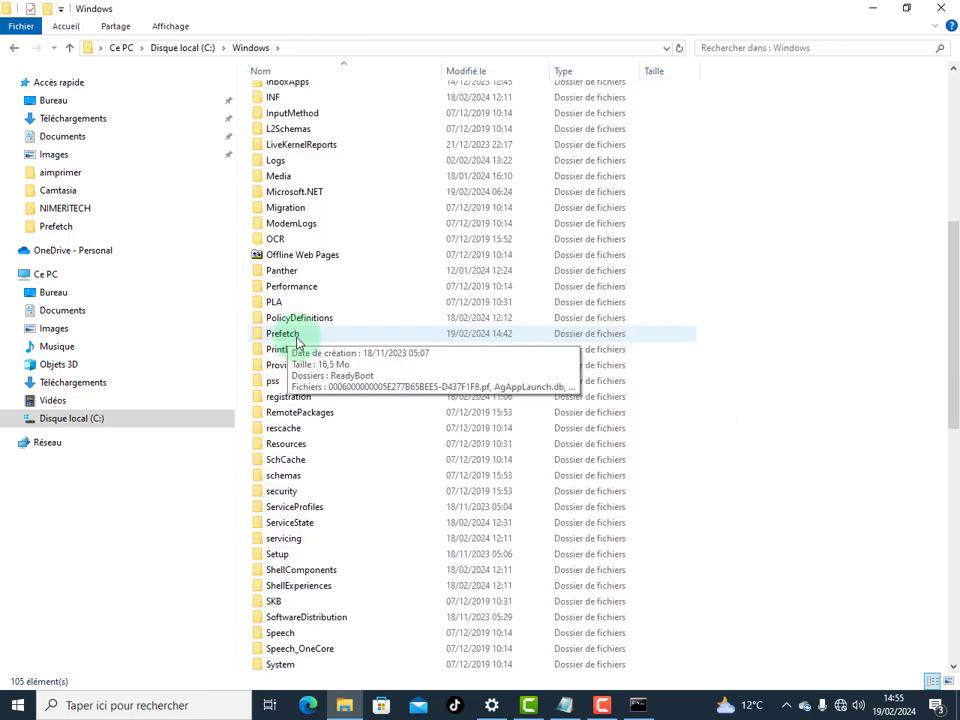
pyautogui.doubleClick(286, 336)
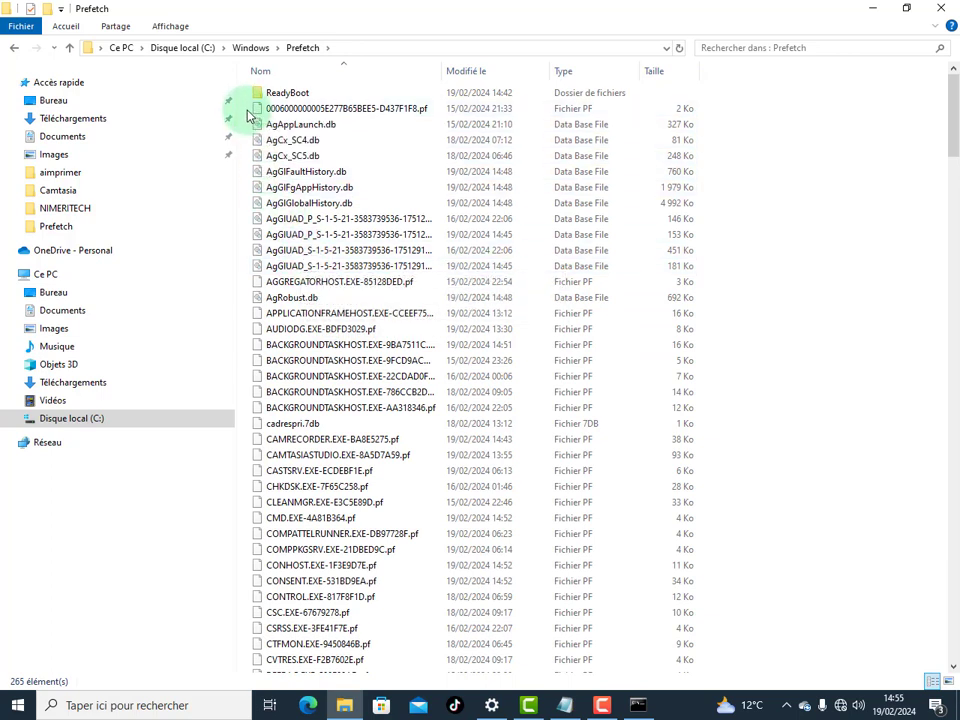
# Delete all files in Prefetch except the ReadyBoot folder, ignoring in-use files for all current items
pyautogui.moveTo(252, 127); pyautogui.dragTo(381, 707)
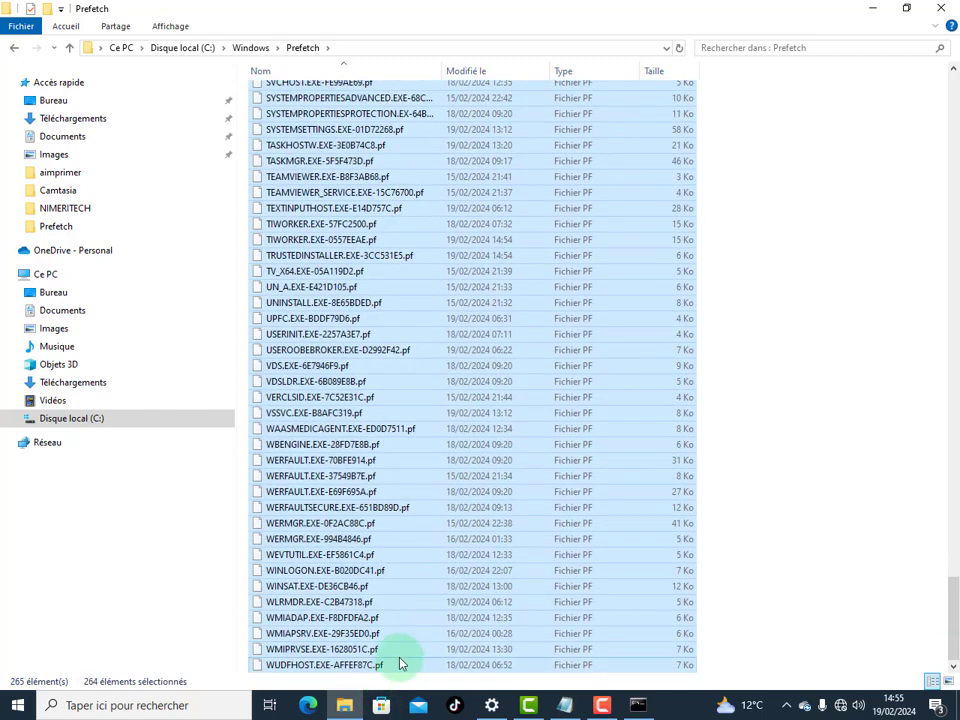
pyautogui.press('Delete')
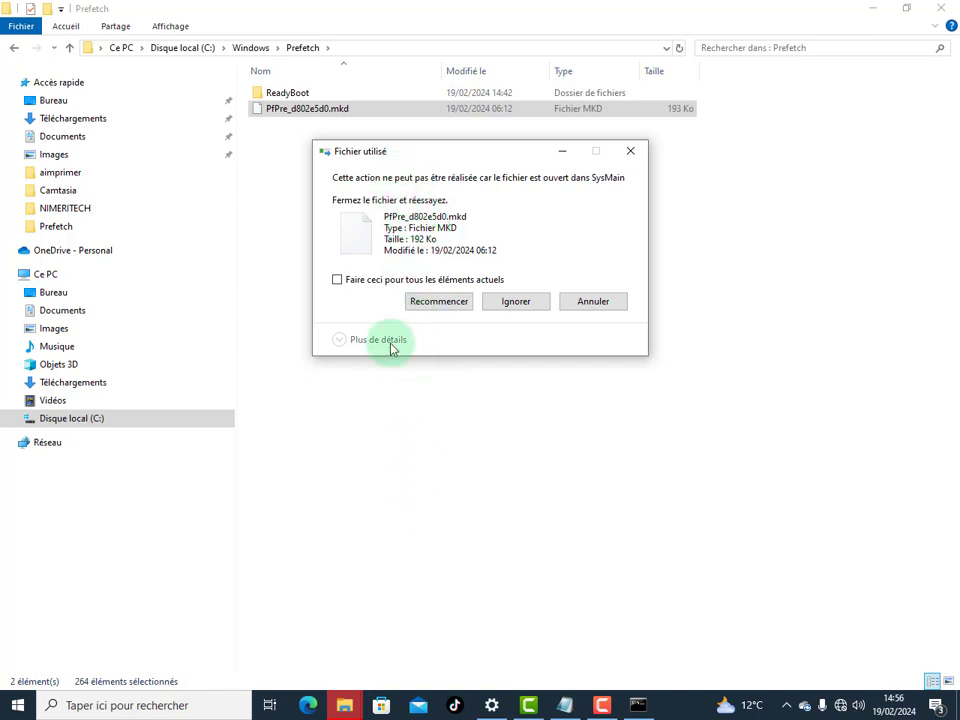
pyautogui.click(338, 284)
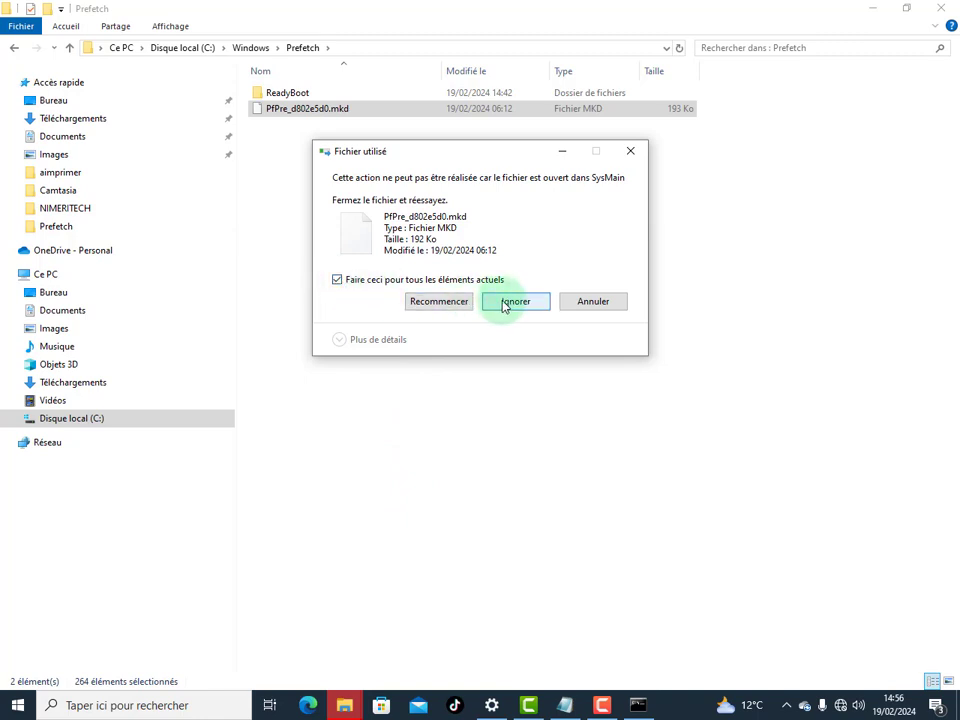
pyautogui.click(504, 303)
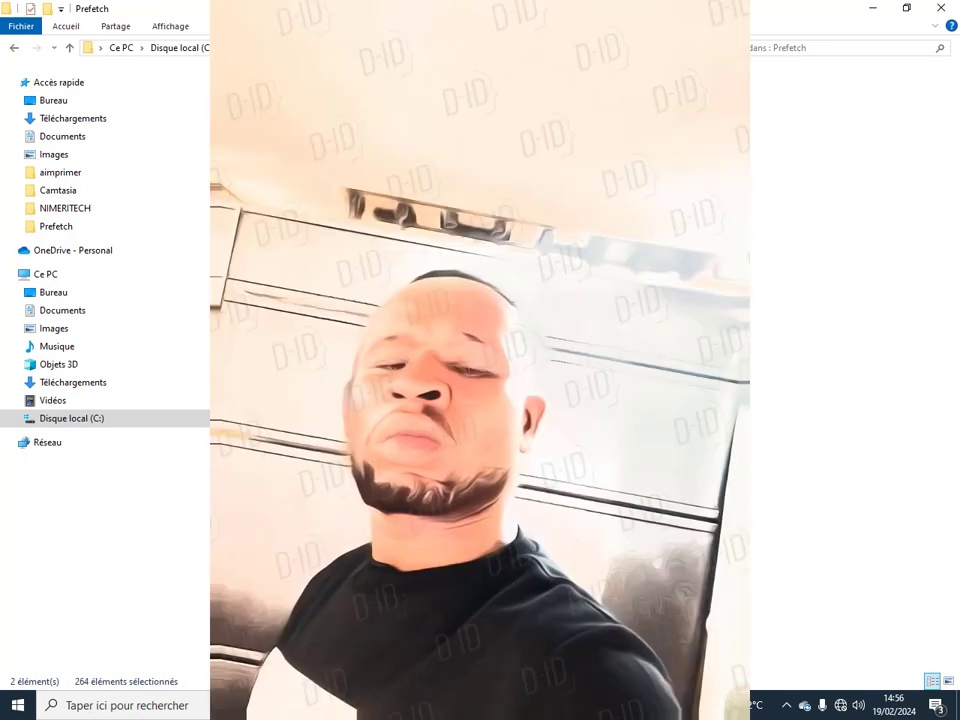
# Delete every file inside the ReadyBoot folder, and delete the ReadyBoot folder itself from Prefetch
pyautogui.doubleClick(280, 96)
pyautogui.moveTo(284, 225); pyautogui.dragTo(287, 97)
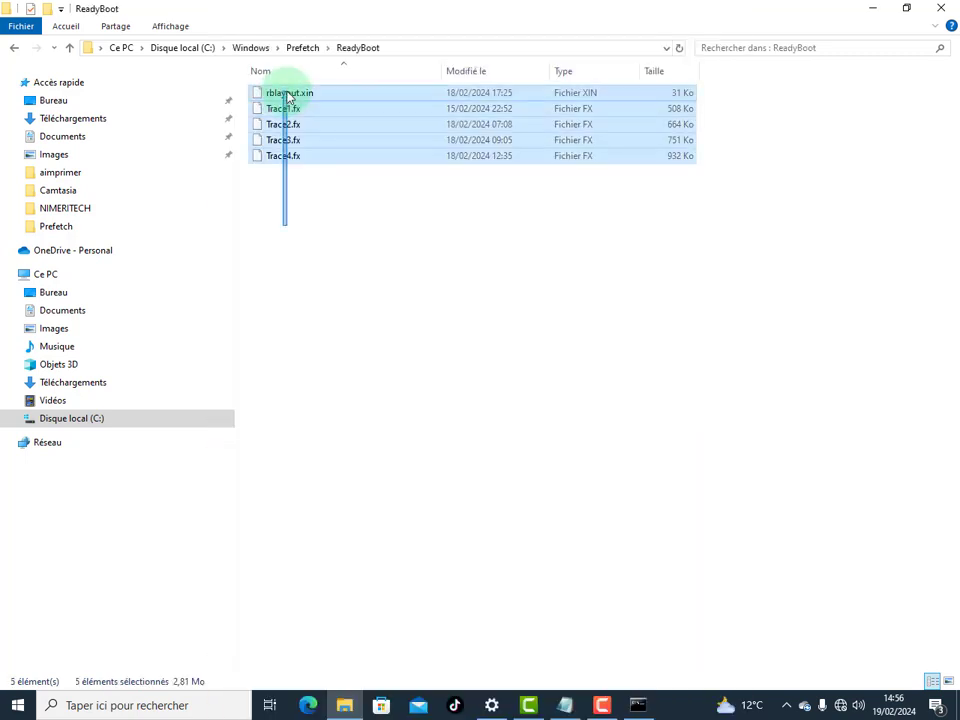
pyautogui.press('Delete')
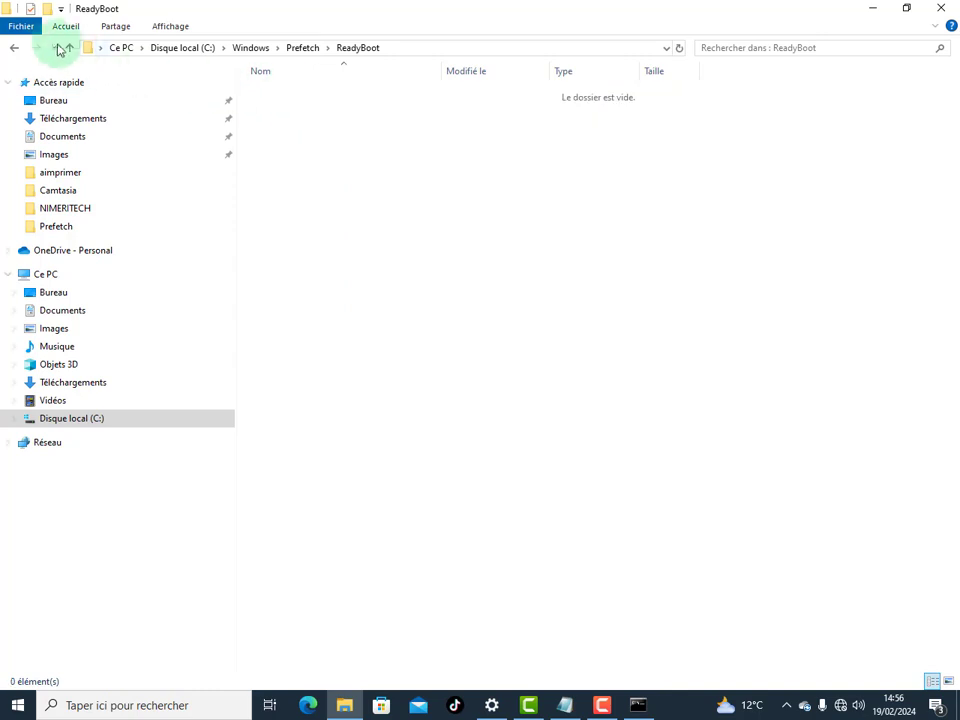
pyautogui.click(16, 48)
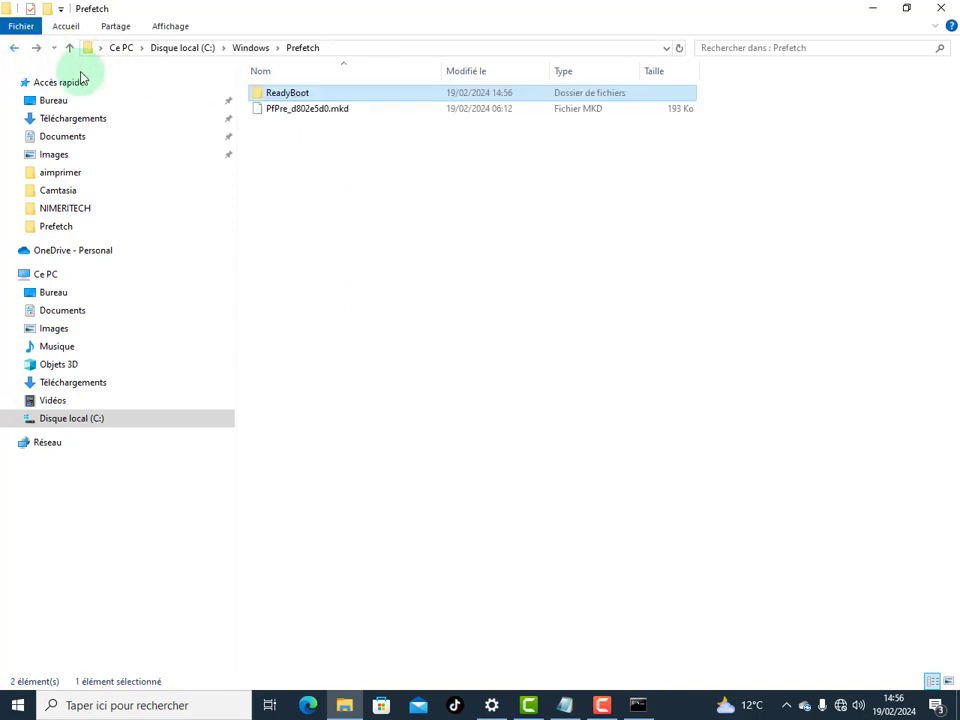
pyautogui.rightClick(268, 97)
pyautogui.click(336, 424)
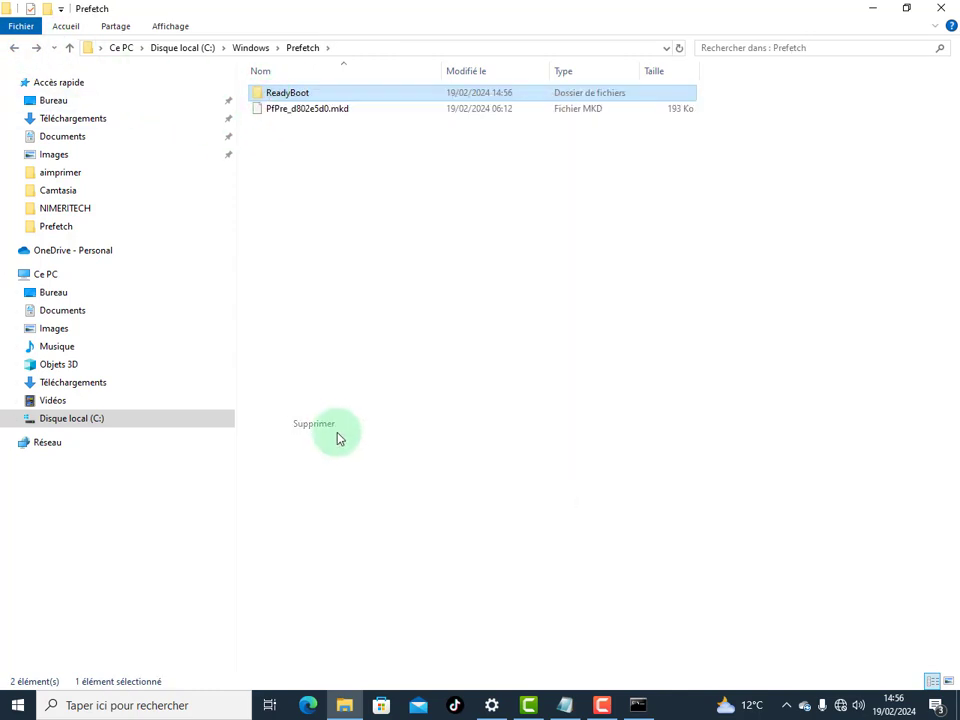
# Bring up the untitled Bloc-notes note and minimize it, and open the Temp folder in C:\Windows
pyautogui.hotkey('alt', 'Tab')
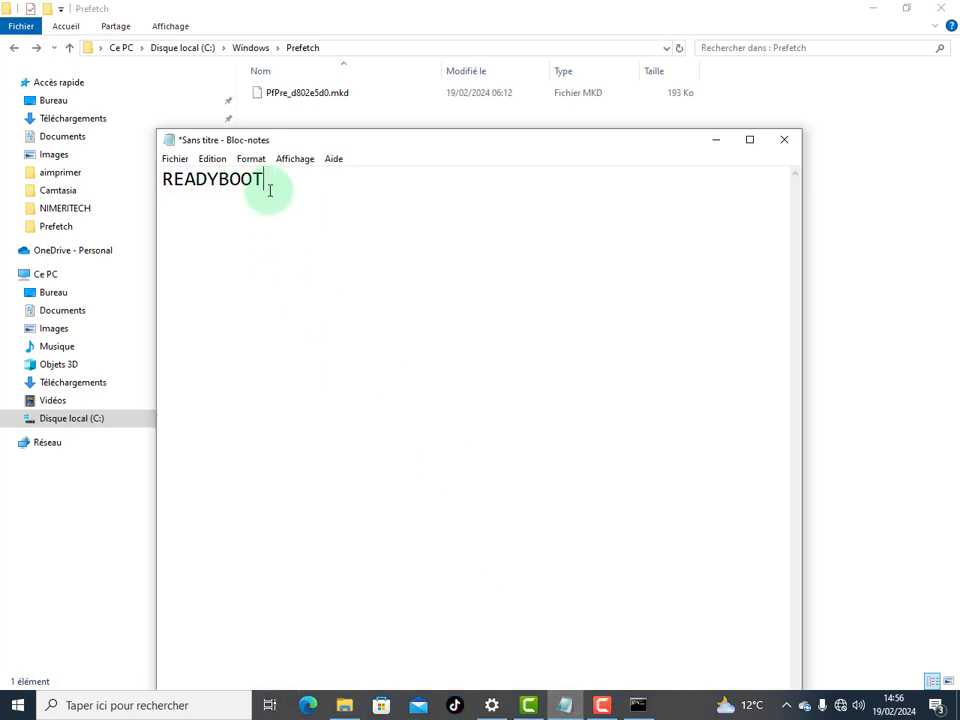
pyautogui.click(716, 140)
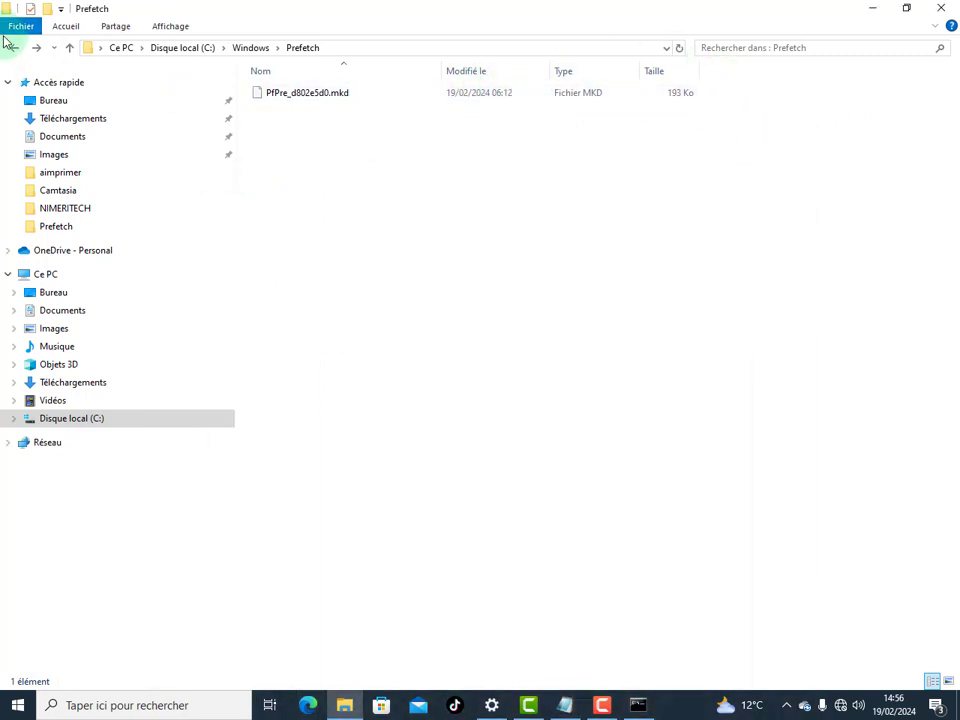
pyautogui.click(14, 47)
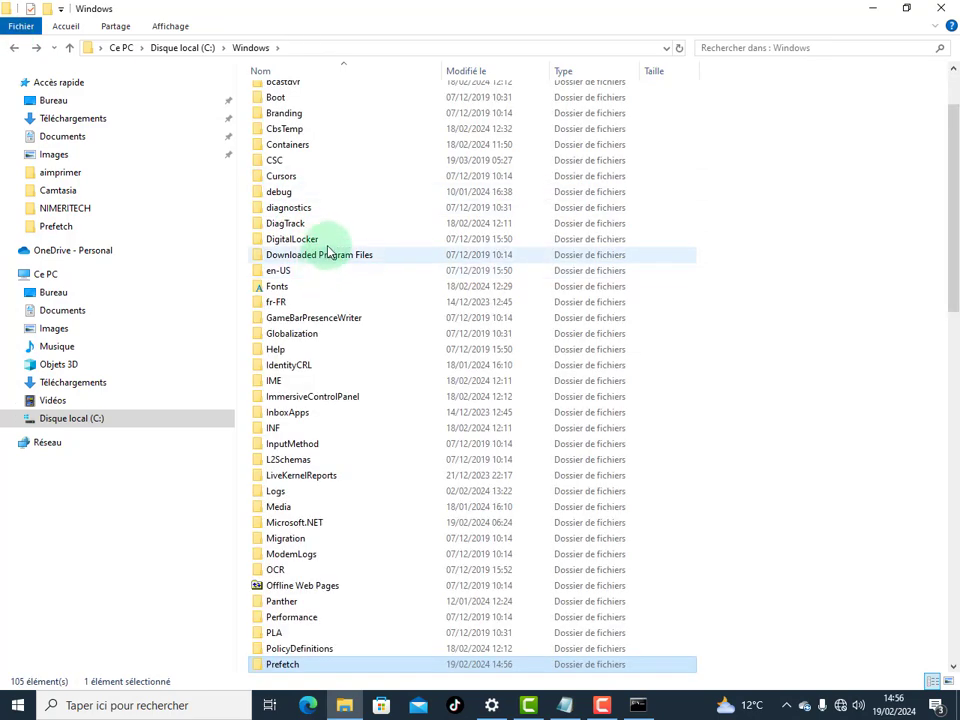
pyautogui.scroll(-6, 360, 460)
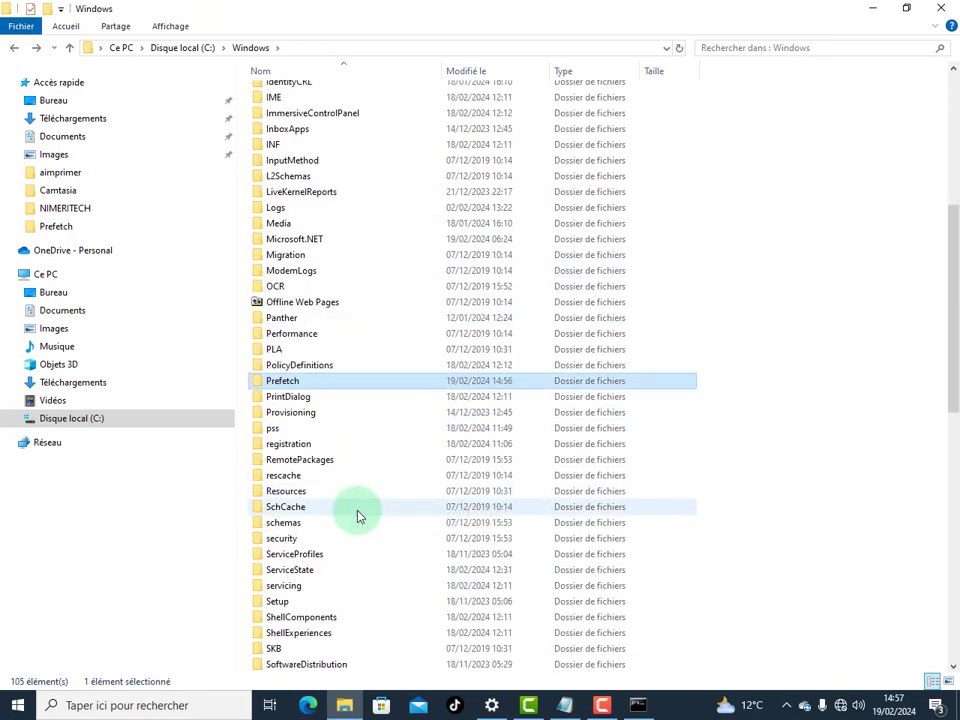
pyautogui.scroll(-8, 292, 622)
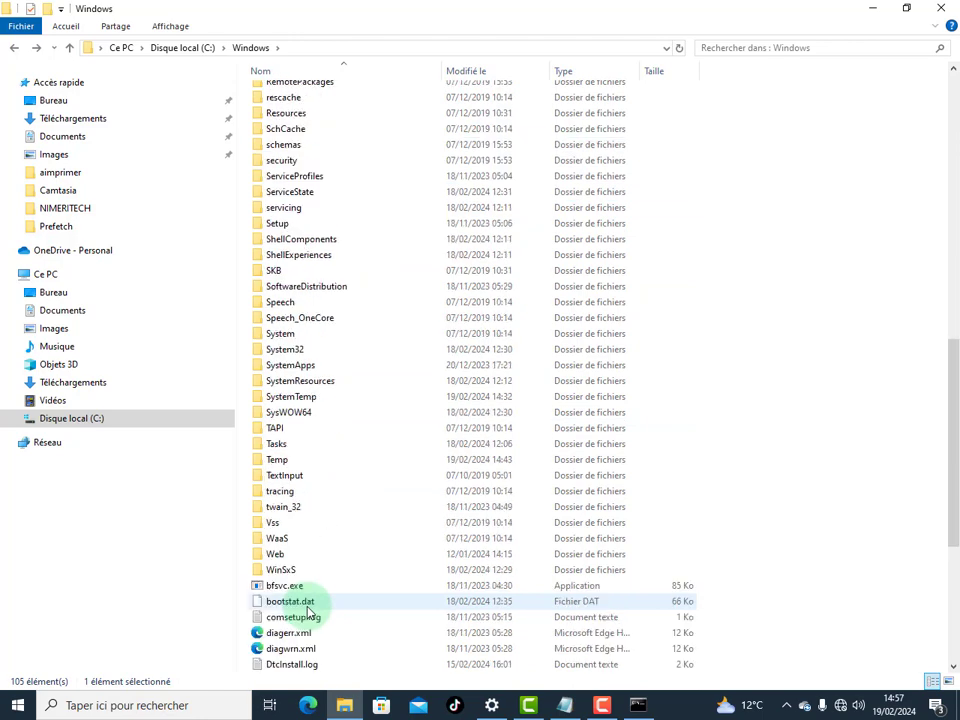
pyautogui.doubleClick(281, 461)
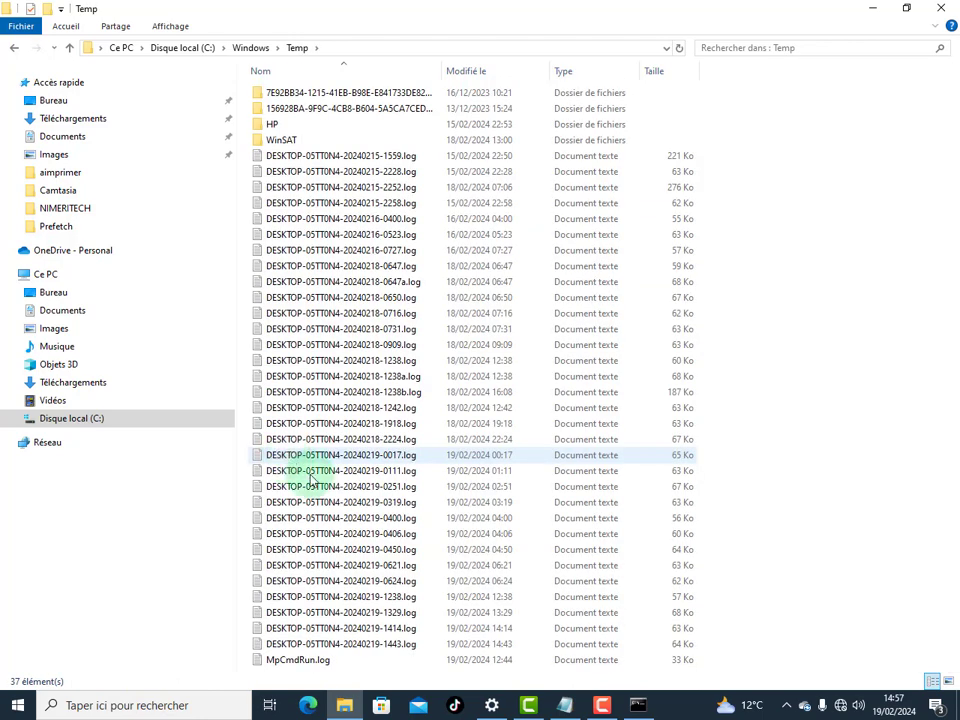
# Delete all the log files in C:\Windows\Temp, and close the Microphone privacy settings window
pyautogui.moveTo(240, 153); pyautogui.dragTo(731, 709)
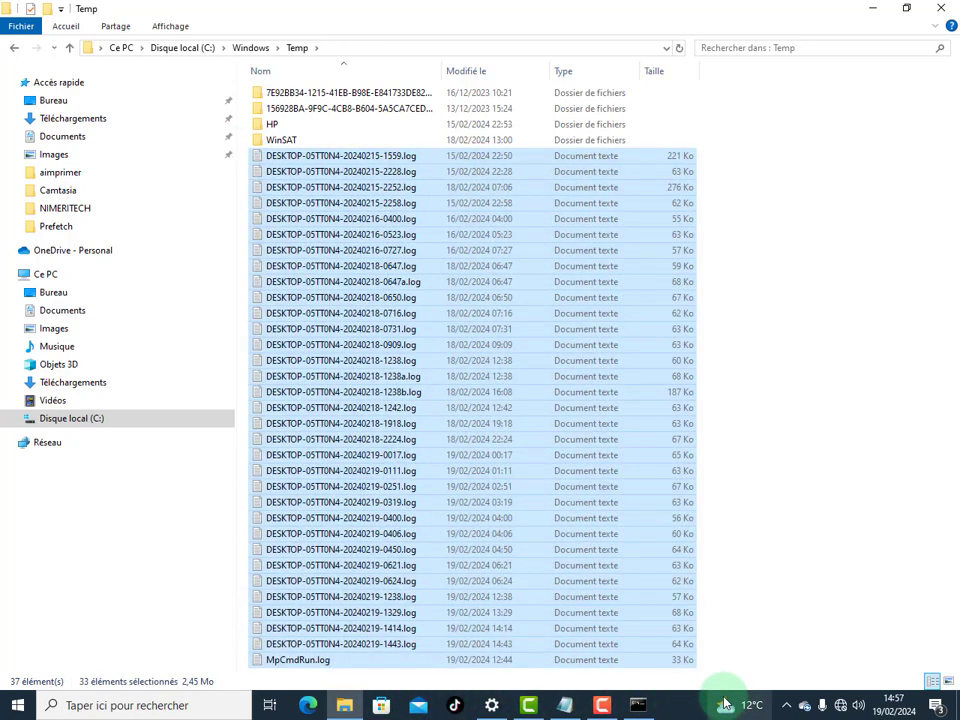
pyautogui.press('Delete')
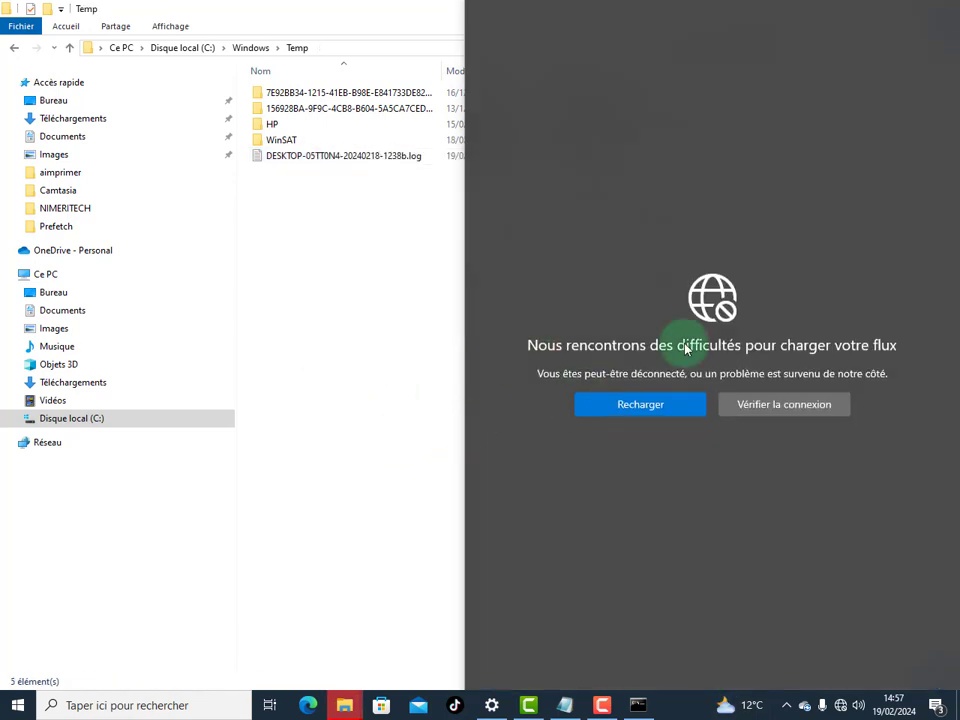
pyautogui.click(830, 705)
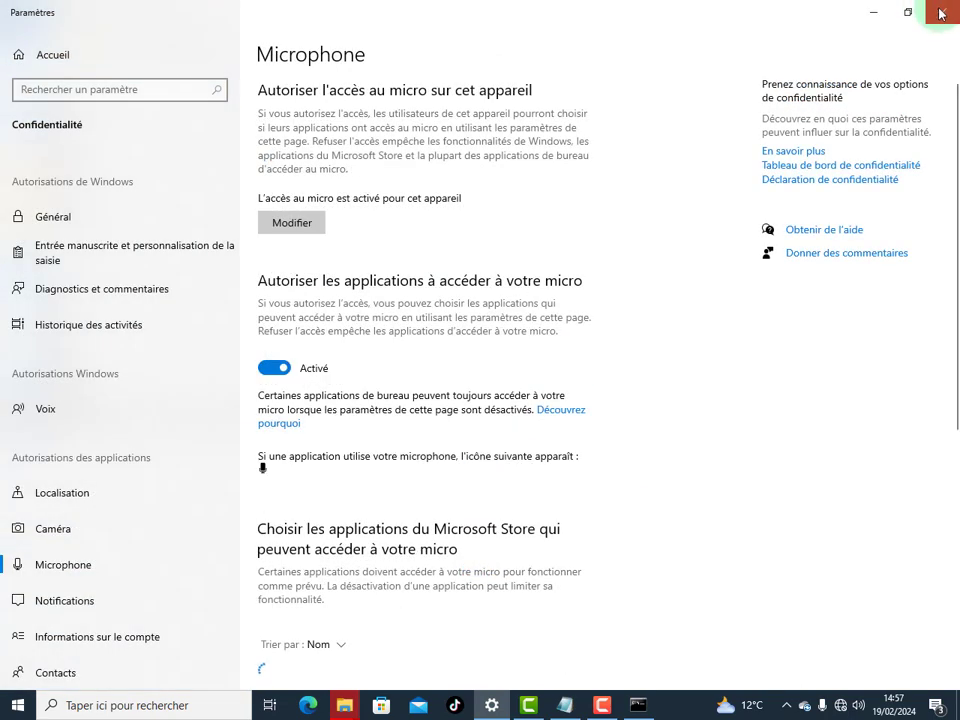
pyautogui.click(937, 8)
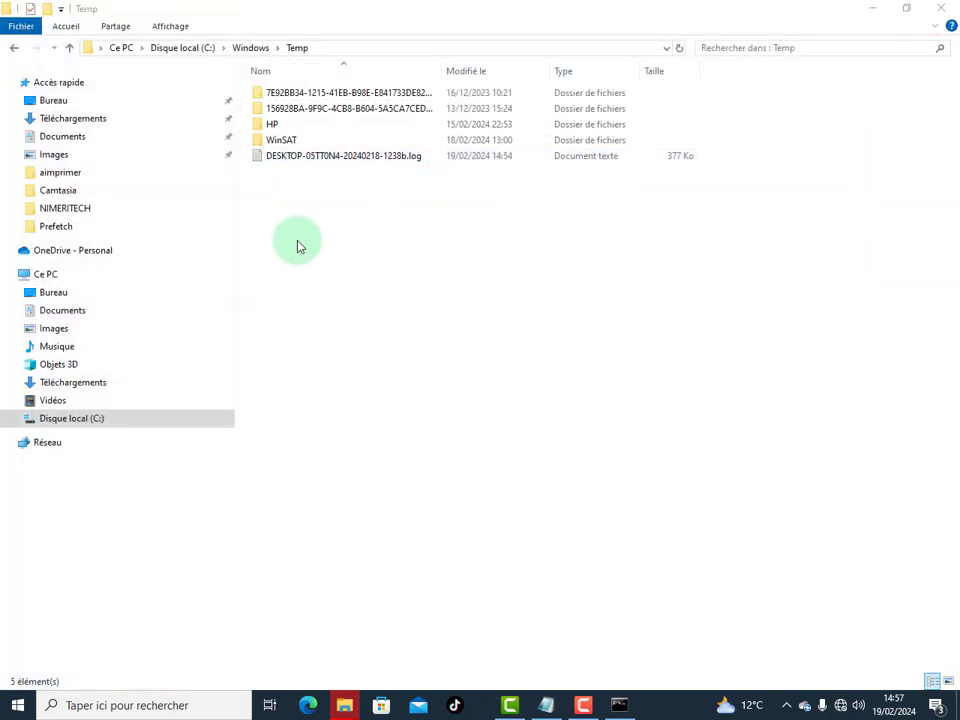
# Open the WinSAT folder in Temp, granting permanent access to it, and return to the Temp folder
pyautogui.doubleClick(282, 141)
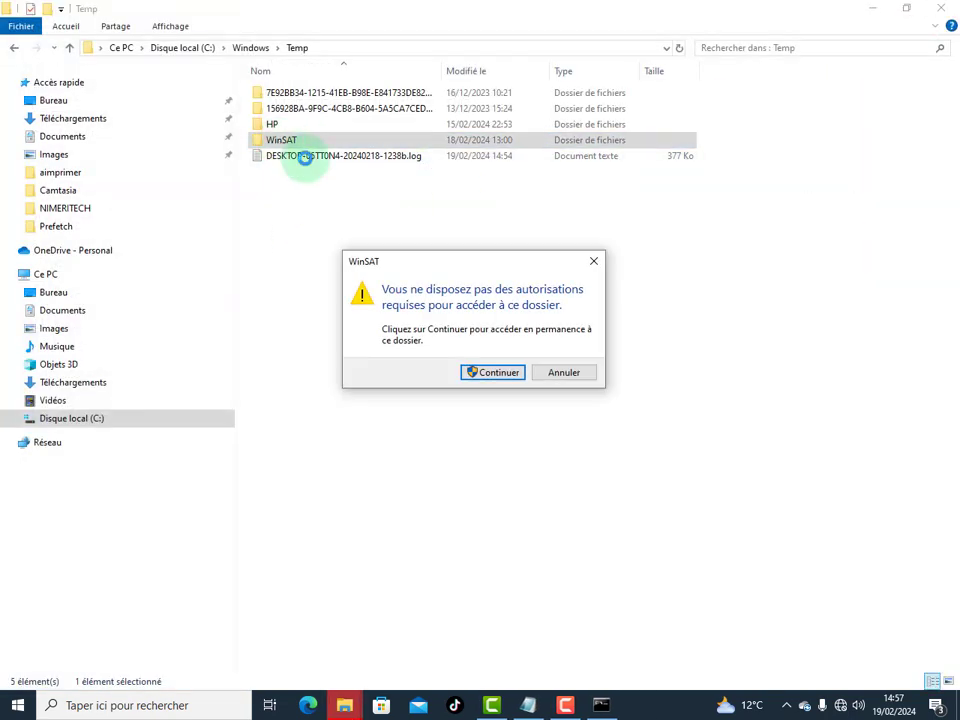
pyautogui.click(497, 373)
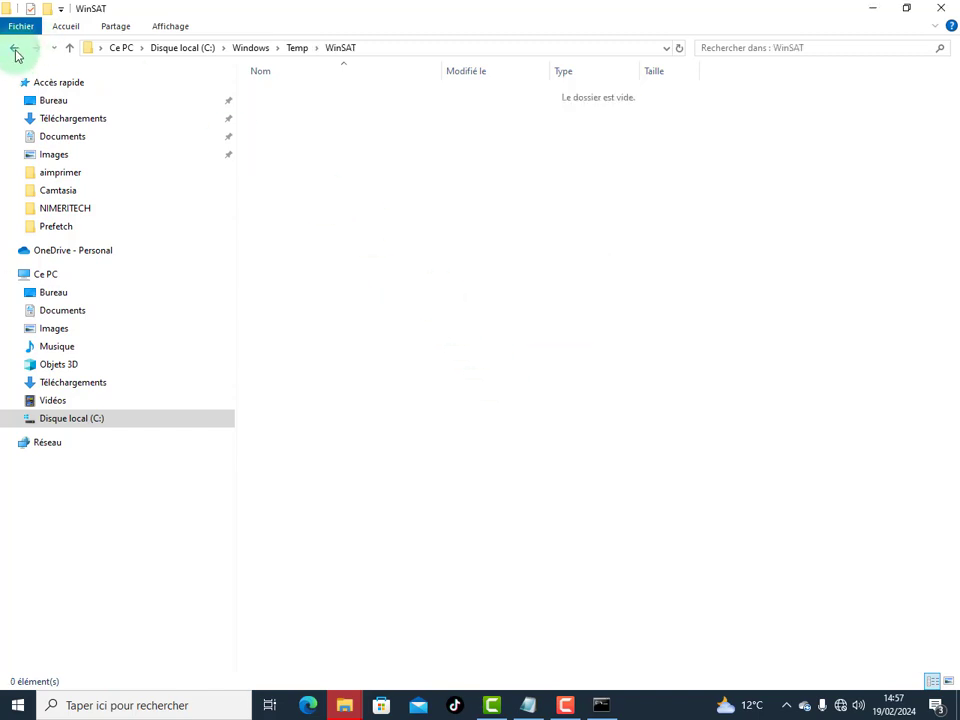
pyautogui.click(15, 50)
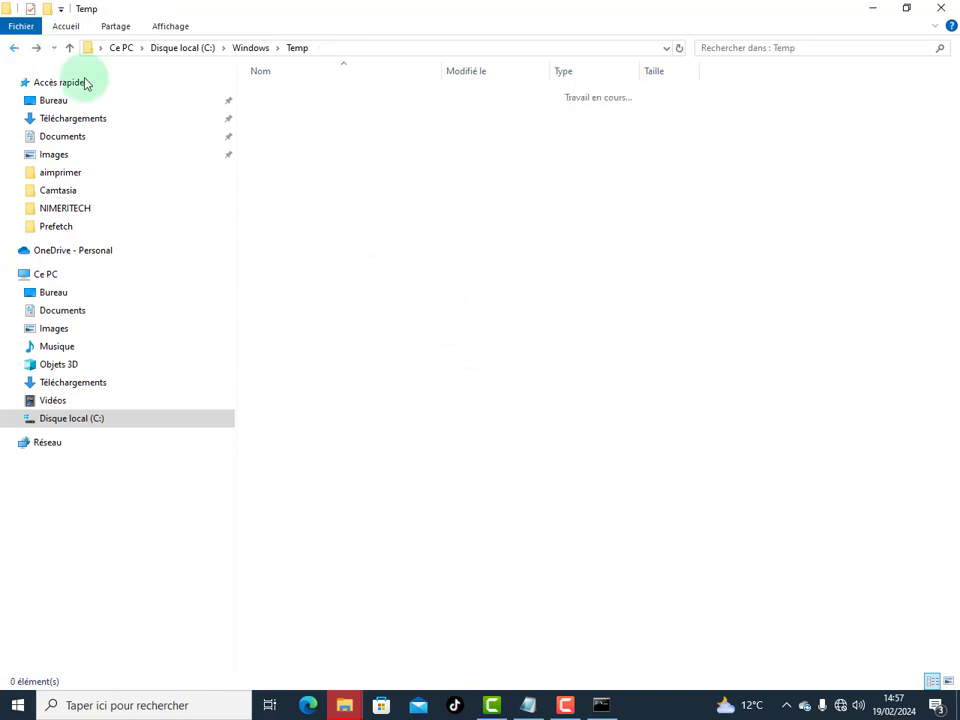
# Insert a blank line and the words "CHOSE à REVOIR" before READYBOOT in the untitled Bloc-notes note, and minimize it
pyautogui.click(527, 705)
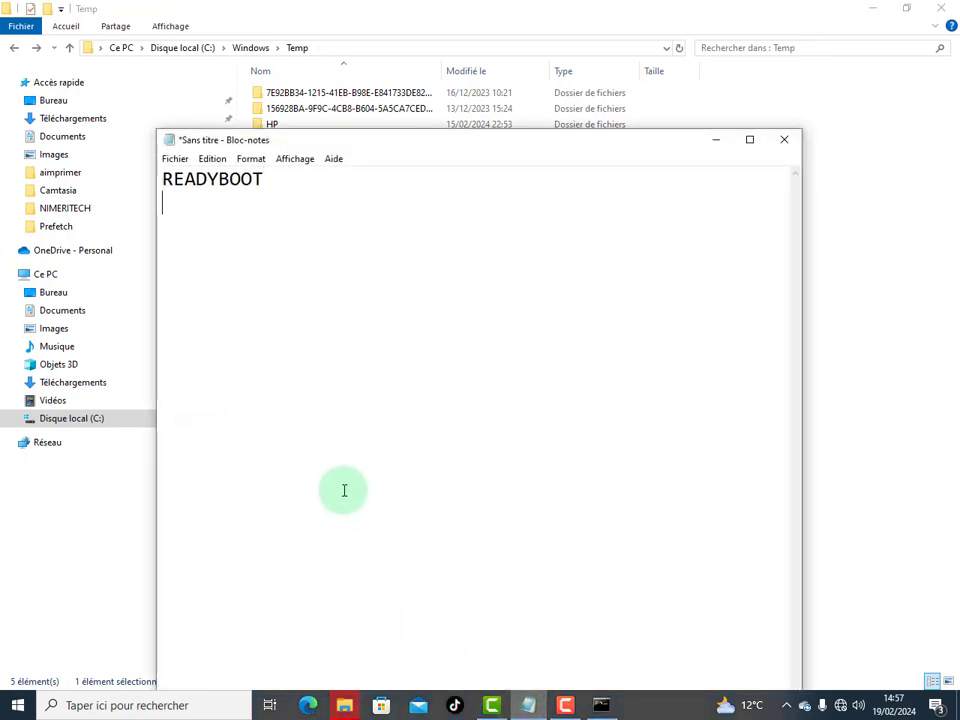
pyautogui.click(165, 178)
pyautogui.press('Return')
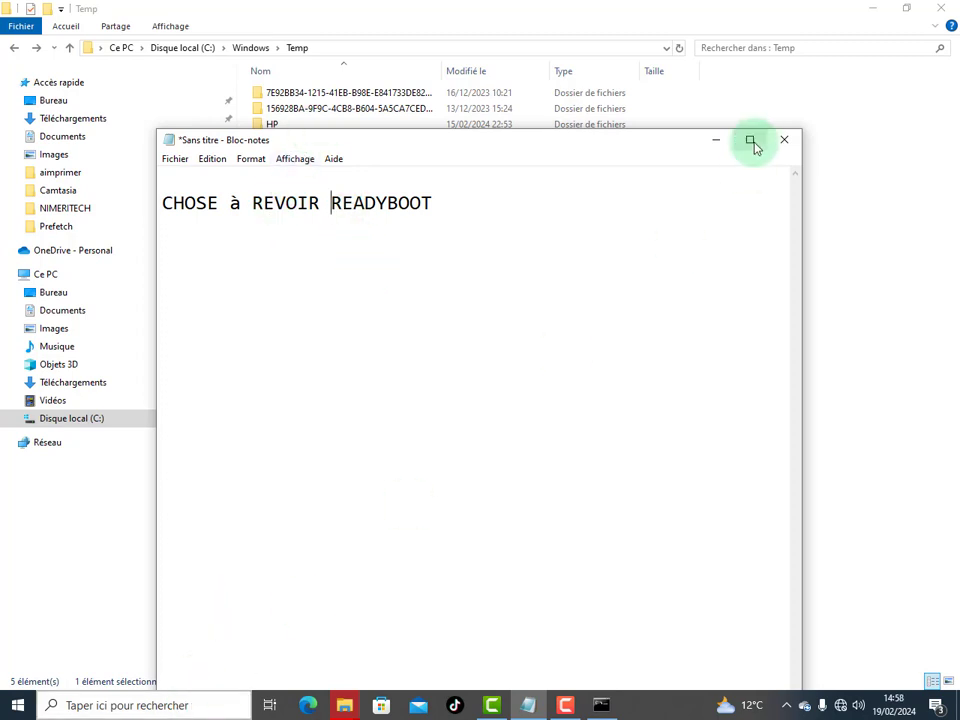
pyautogui.click(716, 142)
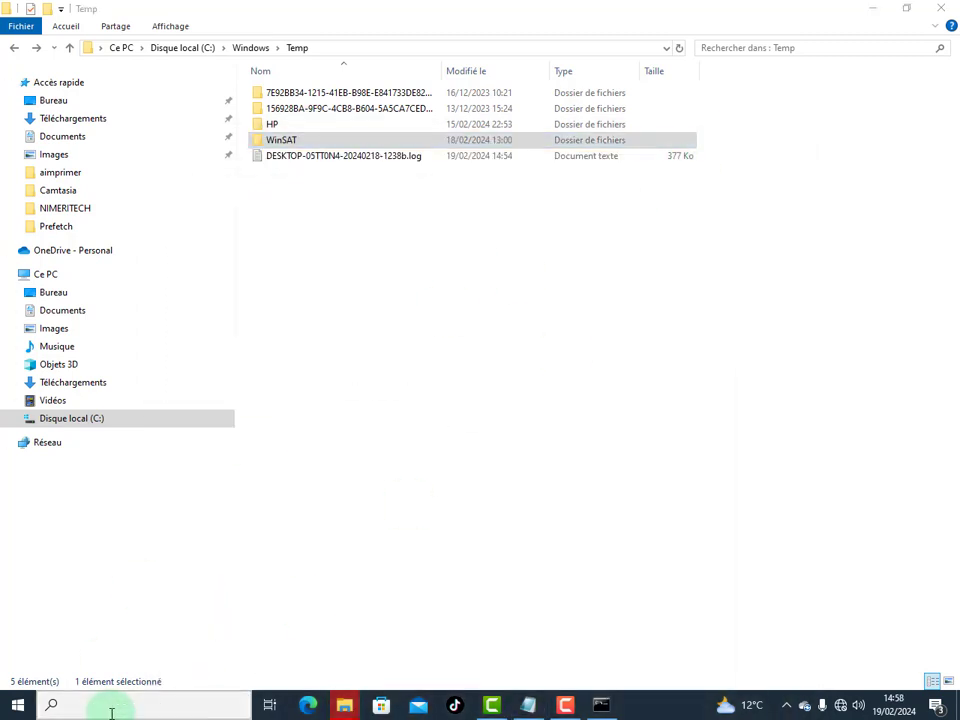
# Search Windows for WINSAT.EXE and run the command
pyautogui.click(111, 708)
pyautogui.write('W')
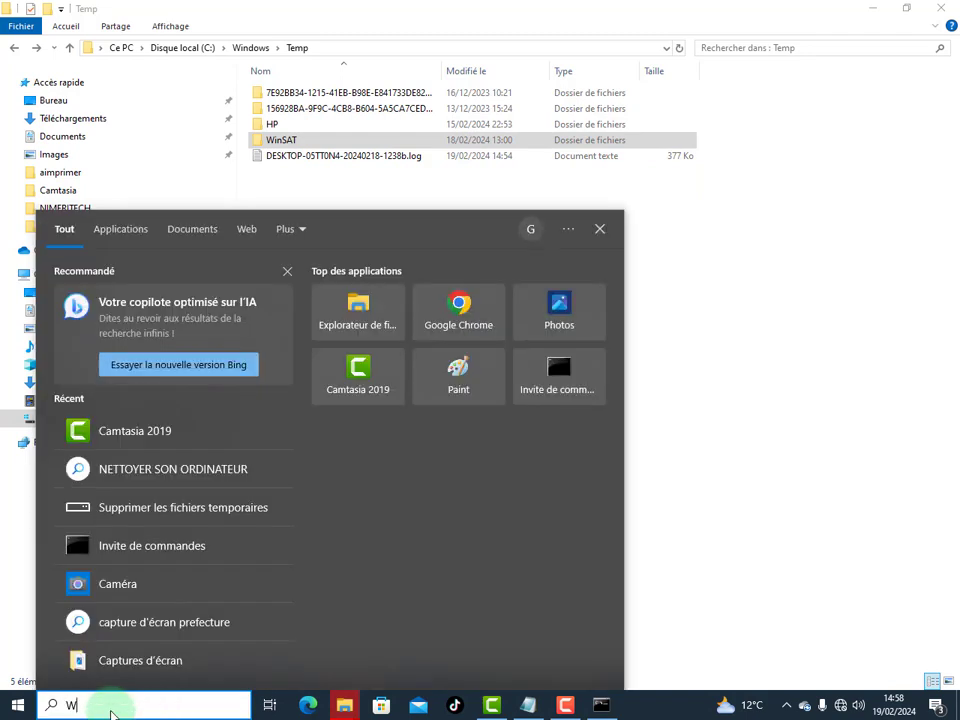
pyautogui.write('IN')
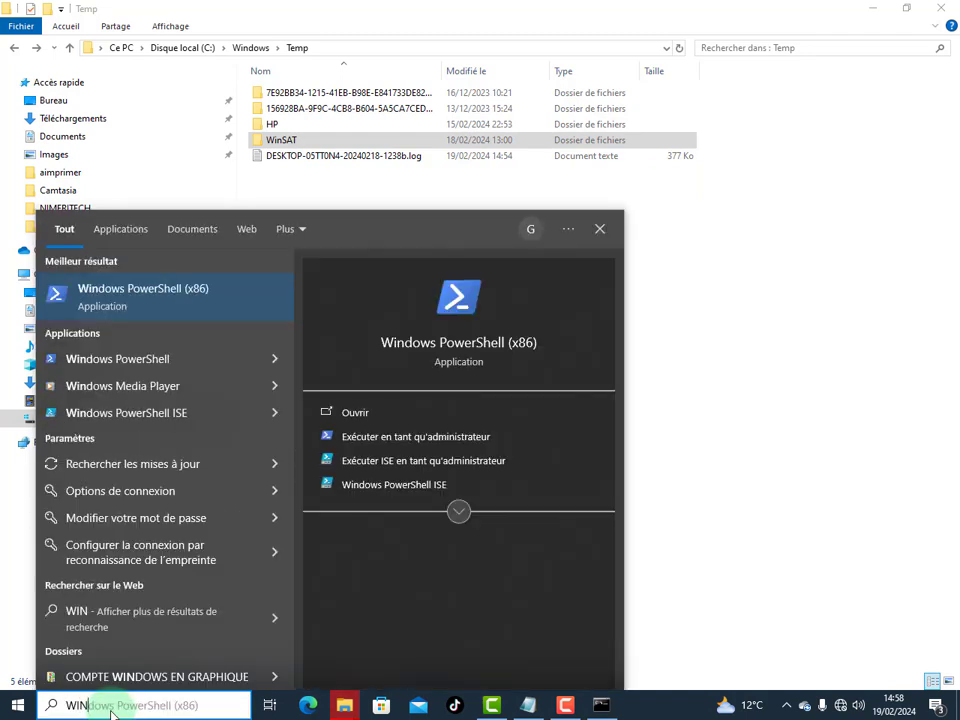
pyautogui.write('SAT')
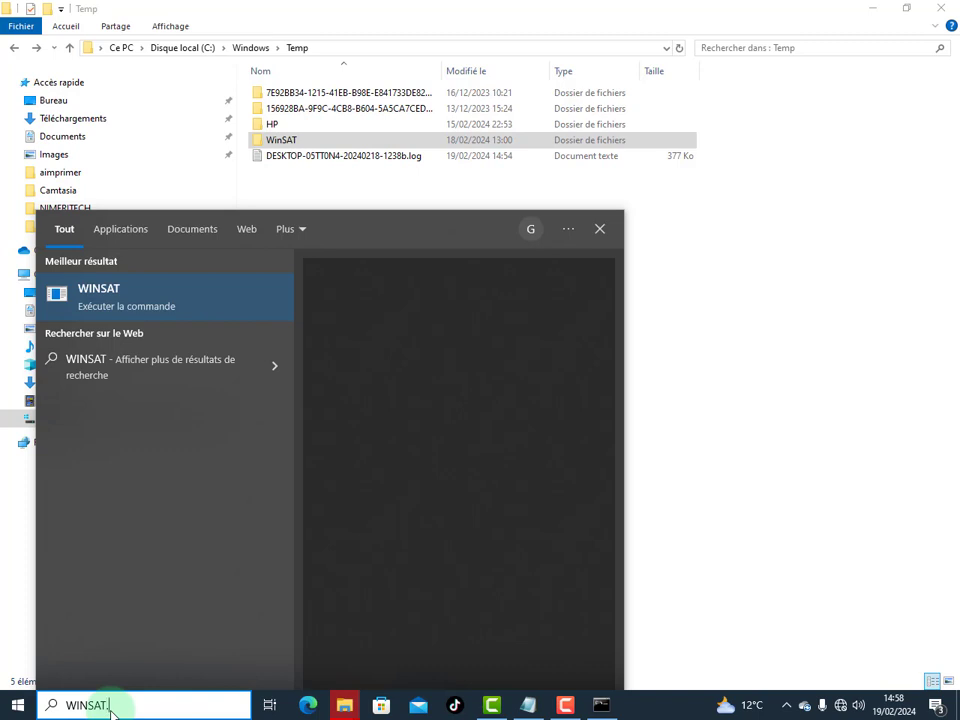
pyautogui.write('.EXE')
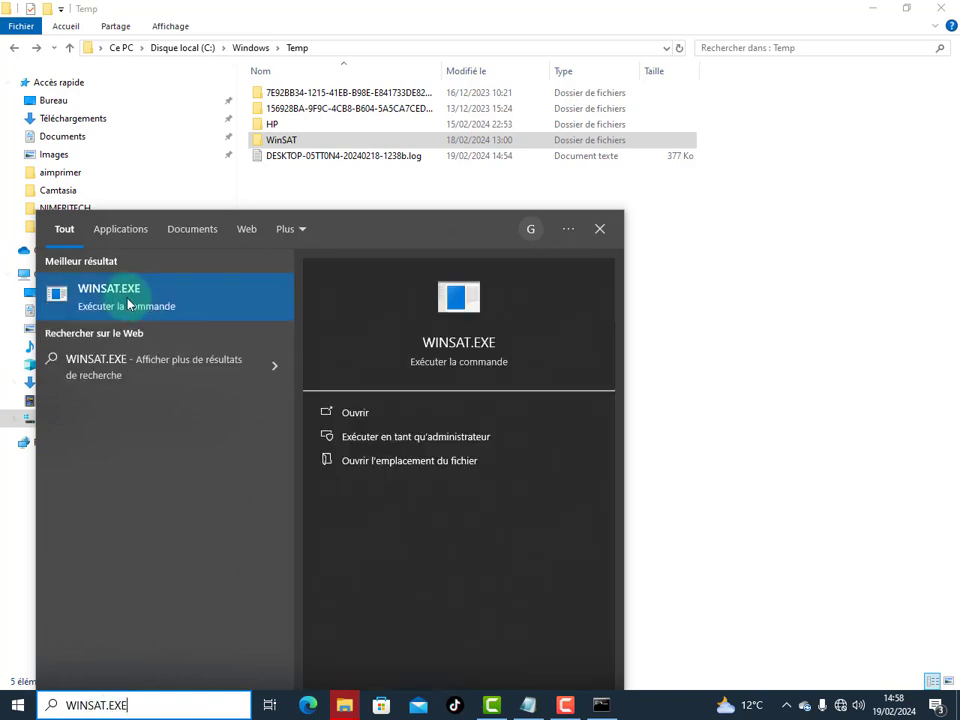
pyautogui.click(128, 303)
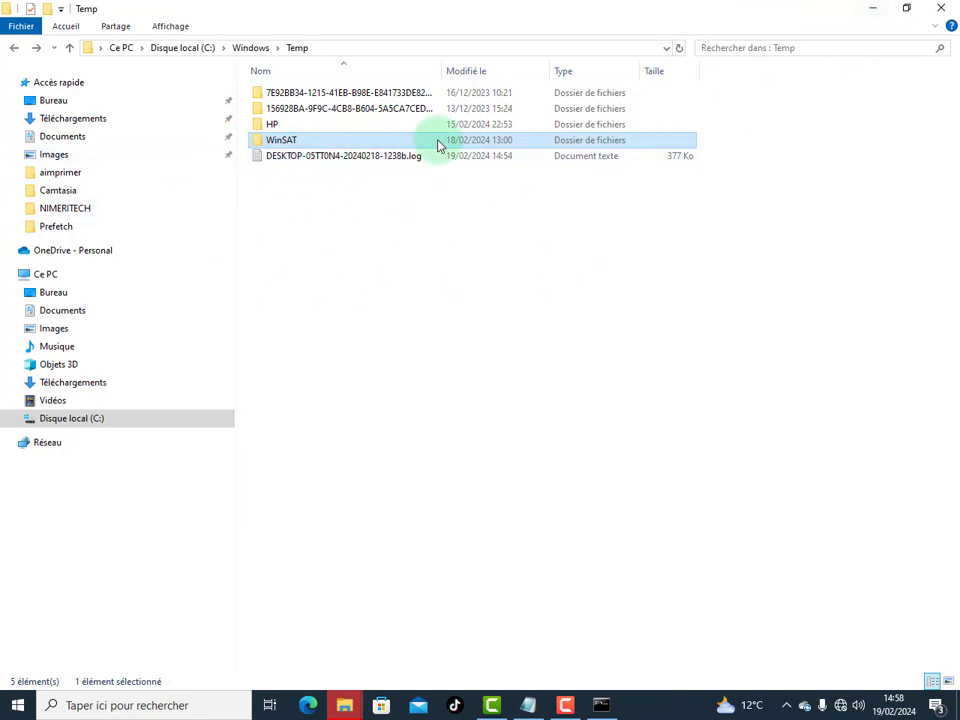
# Examine the contents of the HP folder in Temp and its AtStatus subfolder, and return to Temp
pyautogui.click(271, 124)
pyautogui.doubleClick(271, 124)
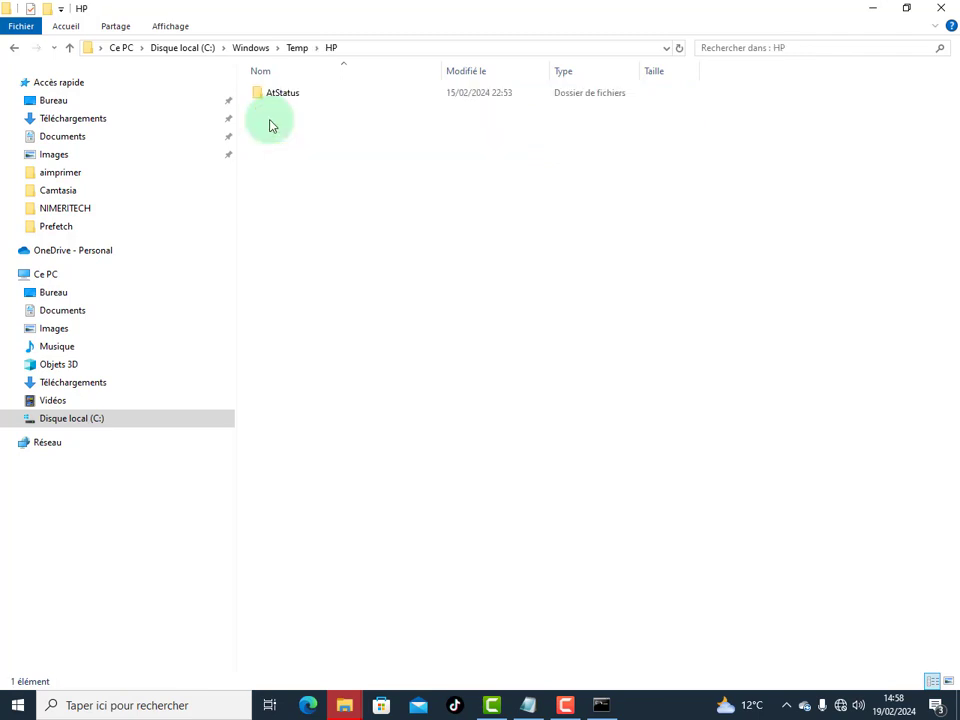
pyautogui.doubleClick(274, 93)
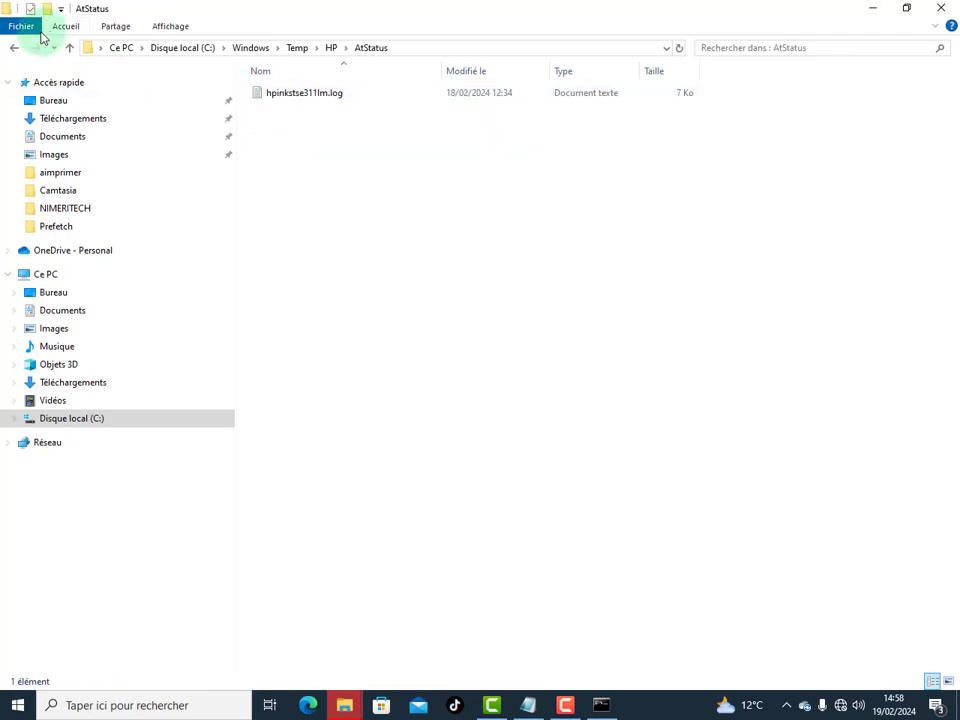
pyautogui.click(14, 47)
pyautogui.rightClick(289, 100)
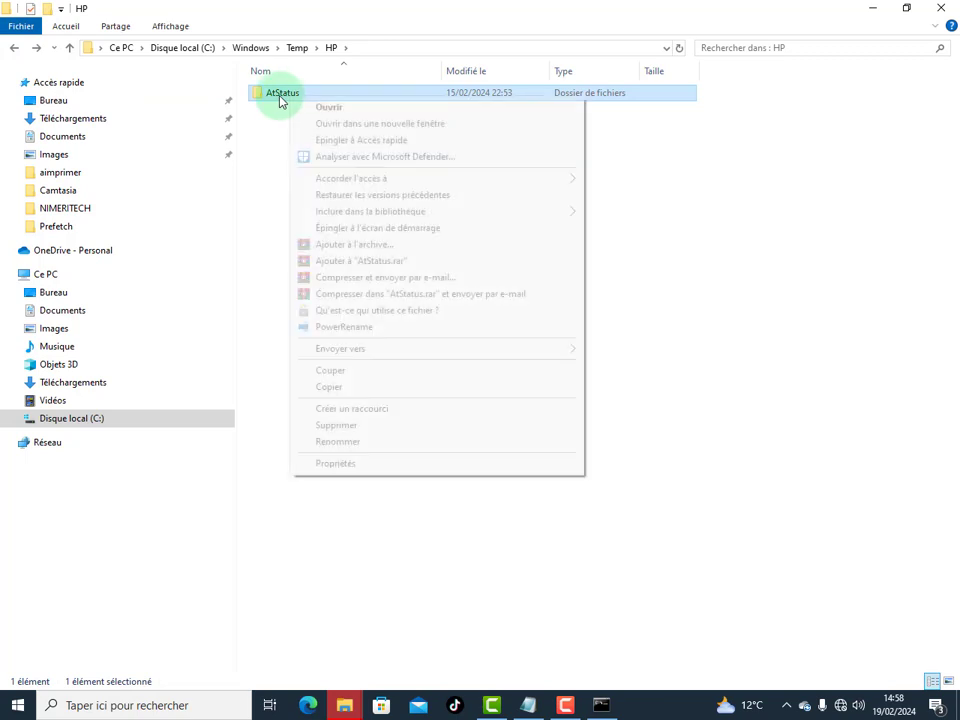
pyautogui.click(14, 47)
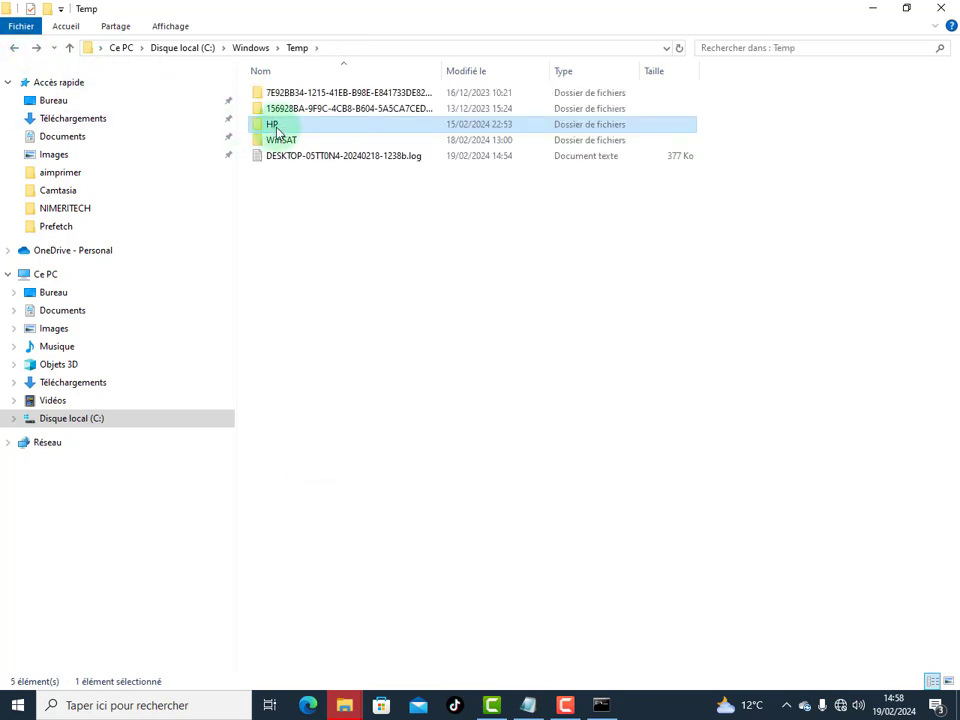
# Delete the HP and WinSAT folders from Temp
pyautogui.rightClick(272, 126)
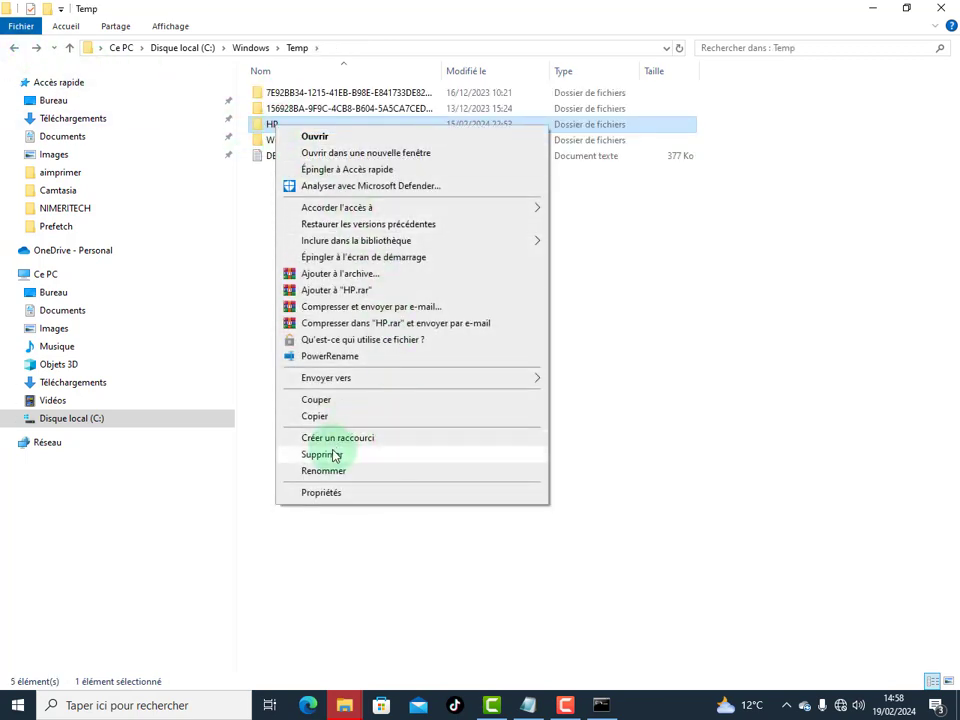
pyautogui.click(332, 454)
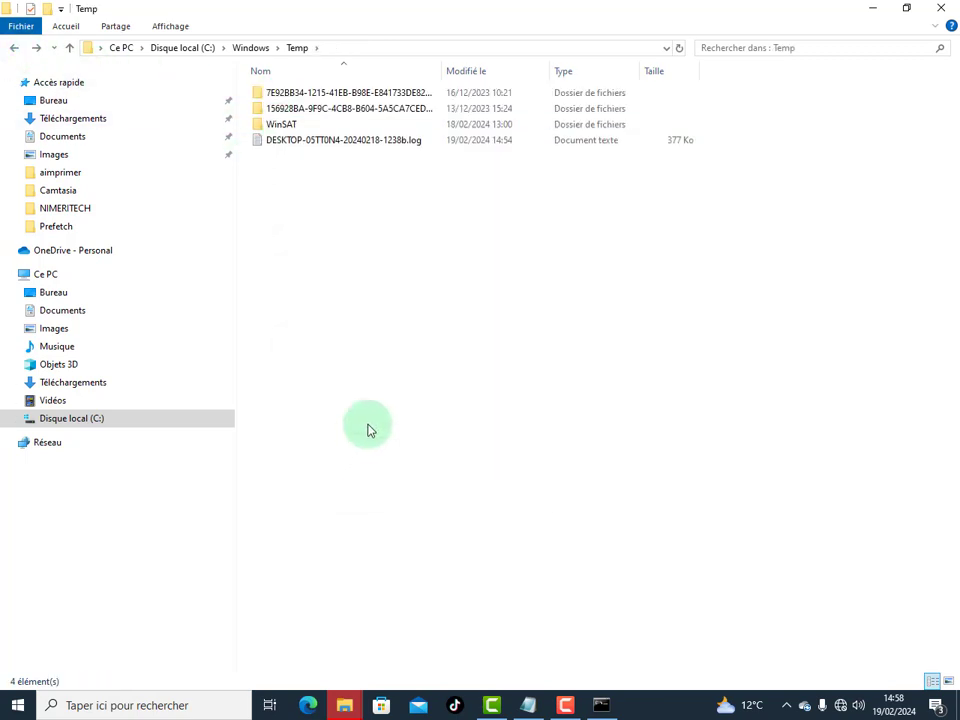
pyautogui.rightClick(280, 128)
pyautogui.click(332, 454)
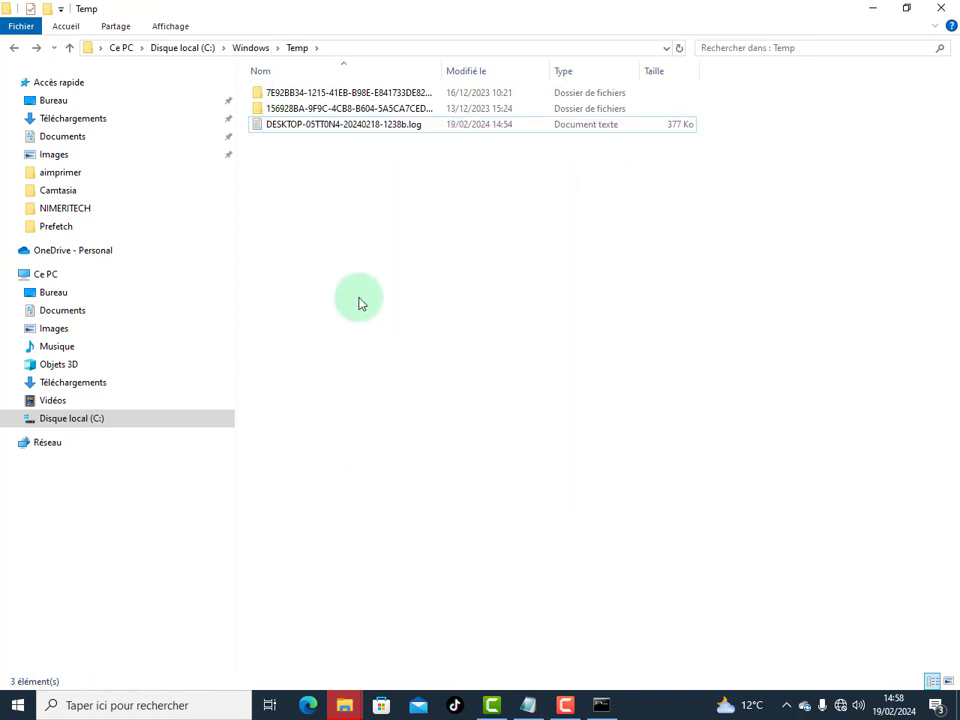
# Try to delete the folder starting with 156928BA from Temp, ignoring the in-use log file and cancelling the folder access request
pyautogui.rightClick(280, 109)
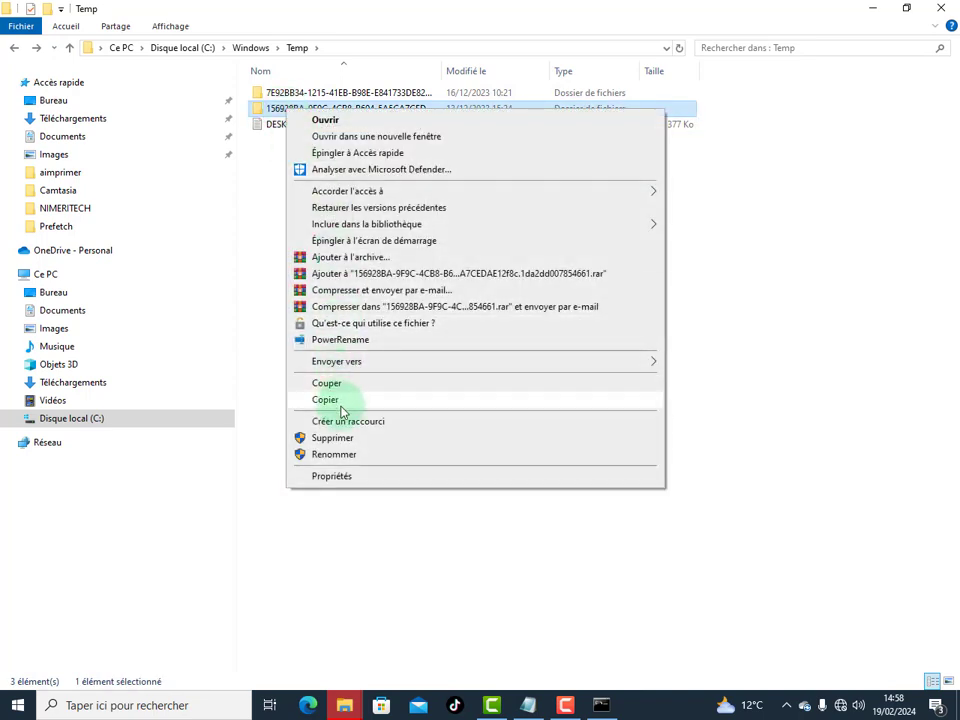
pyautogui.click(340, 440)
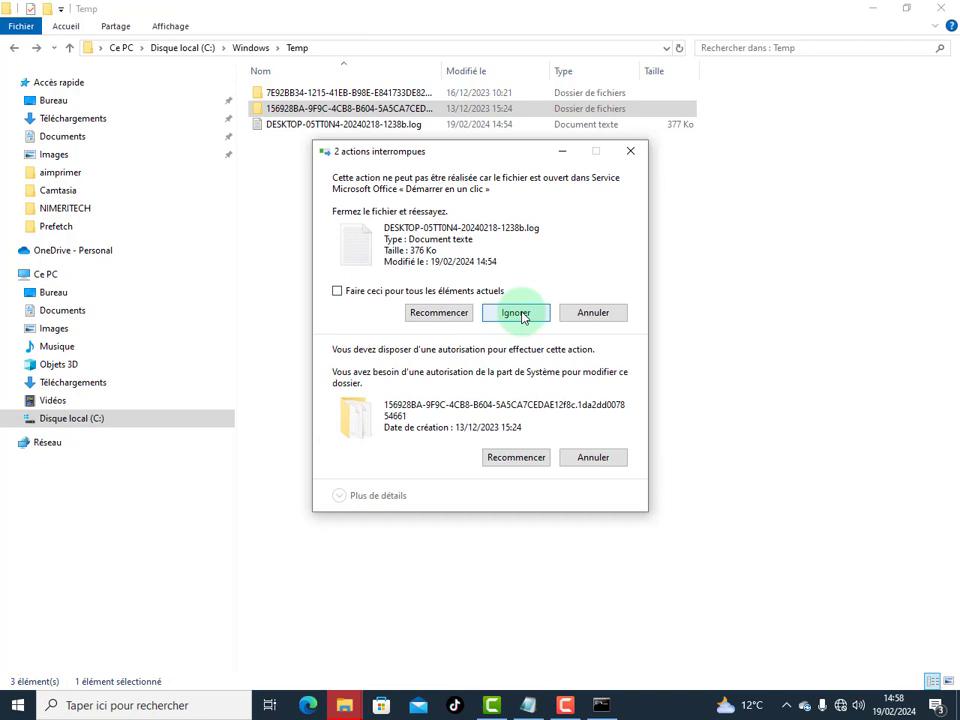
pyautogui.click(516, 313)
pyautogui.click(628, 150)
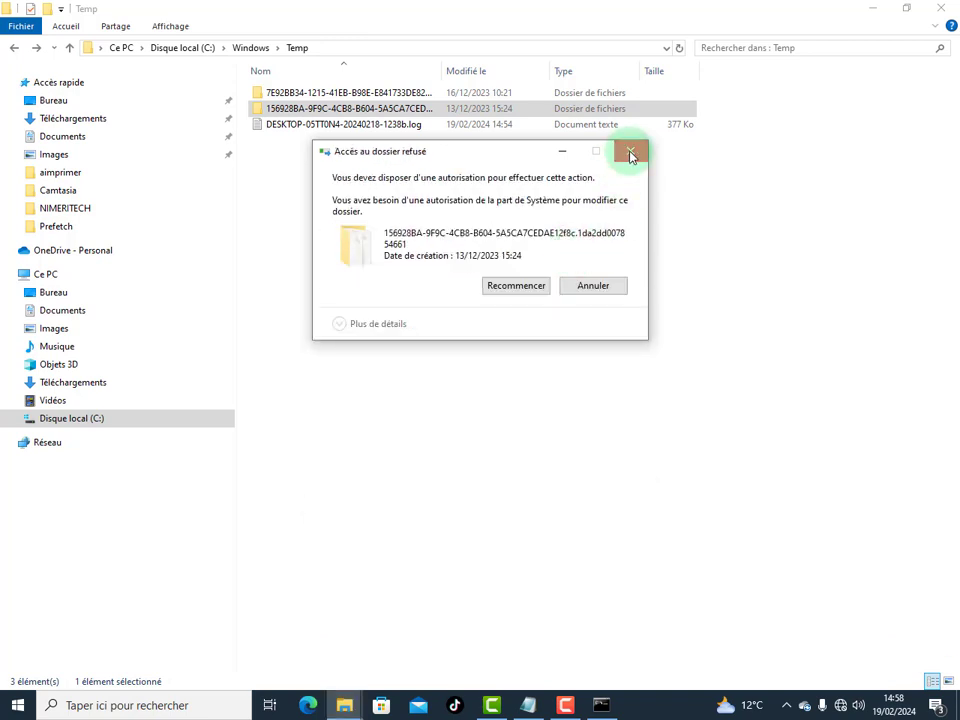
# Open the folder starting with 156928BA and try to delete the files inside it
pyautogui.doubleClick(330, 93)
pyautogui.moveTo(275, 216); pyautogui.dragTo(300, 93)
pyautogui.press('Delete')
pyautogui.click(337, 257)
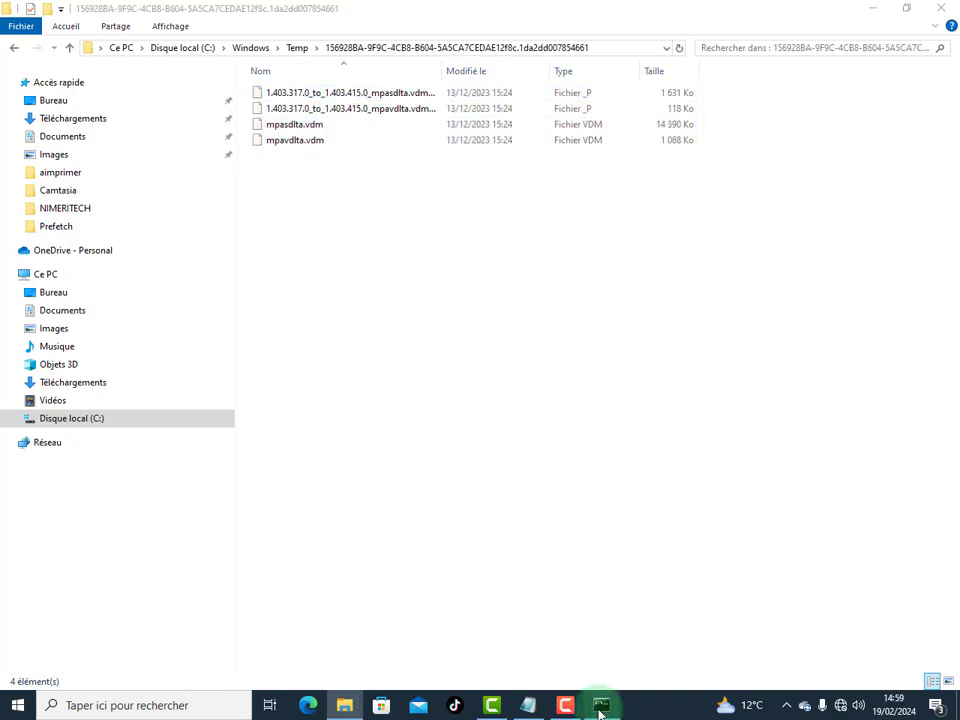
# Switch to the Command Prompt, clear the text selection pausing SFC /SCANNOW, and minimize the window
pyautogui.click(601, 705)
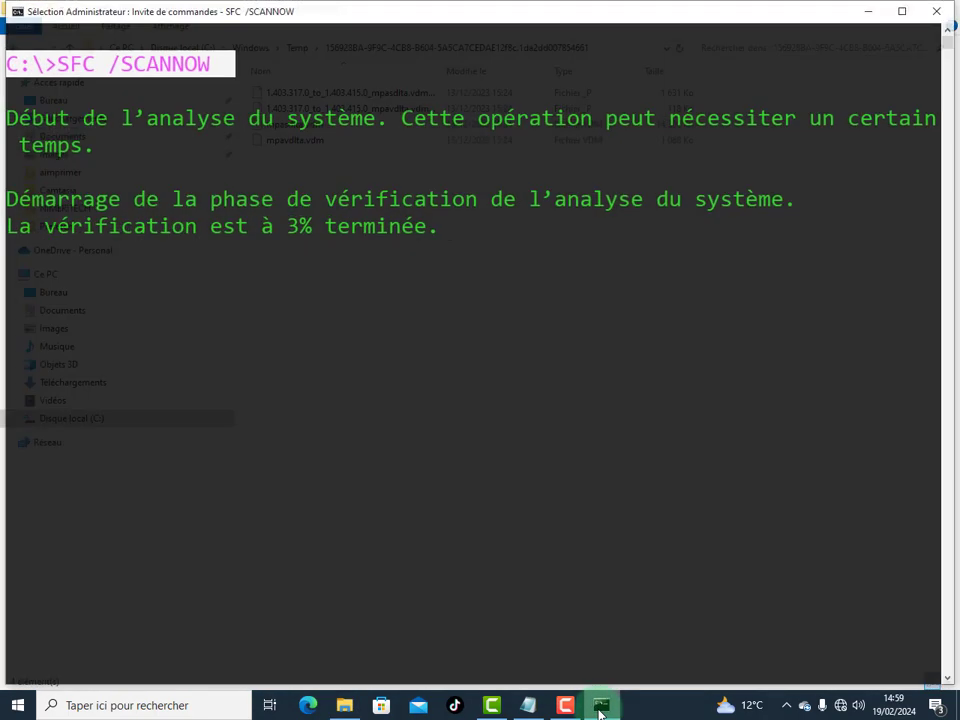
pyautogui.click(497, 287)
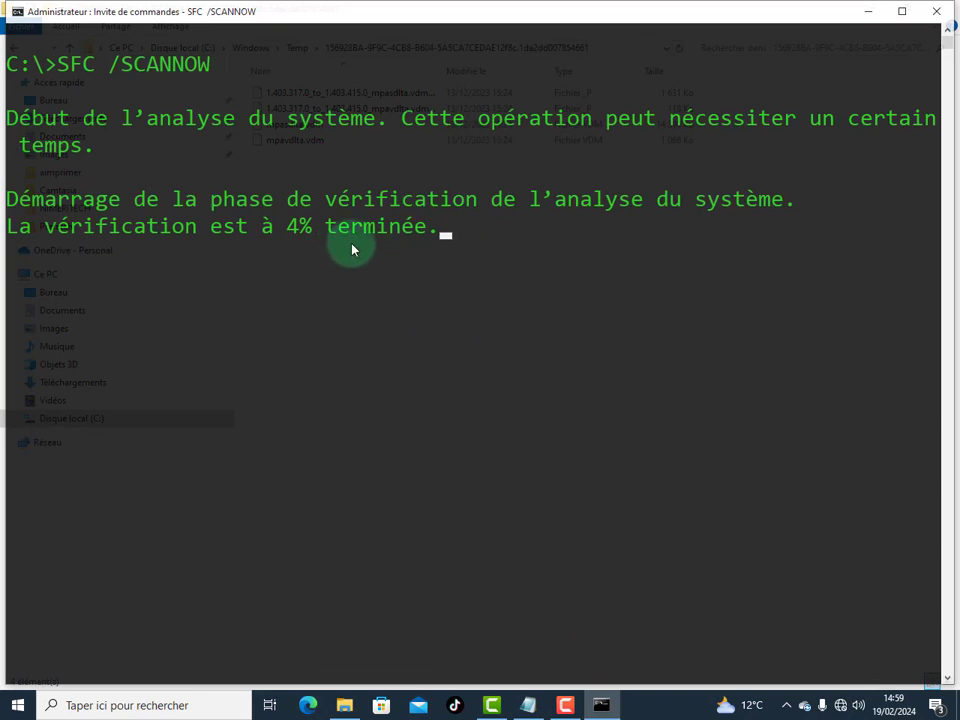
pyautogui.click(868, 18)
# Close the File Explorer window and open the Stockage page of the Système settings
pyautogui.hotkey('alt', 'Up')
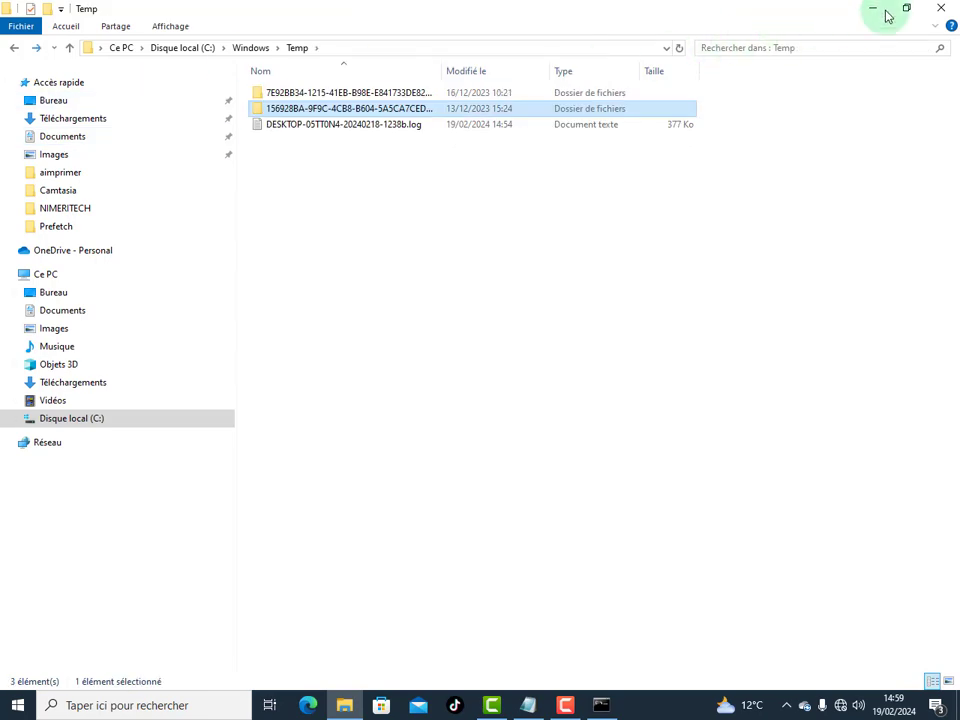
pyautogui.click(939, 9)
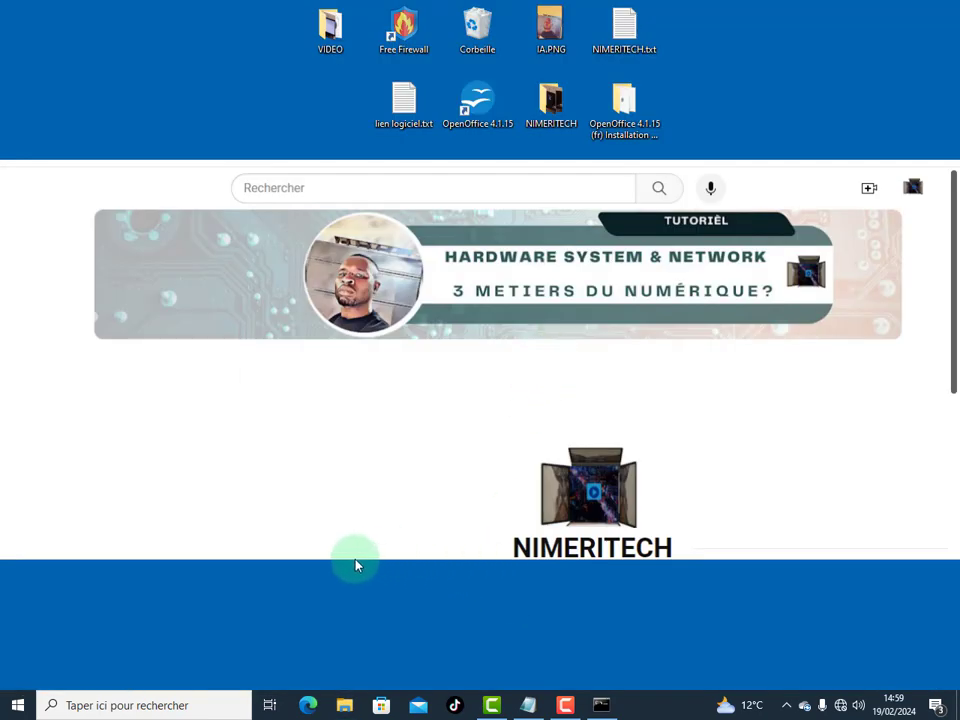
pyautogui.click(15, 707)
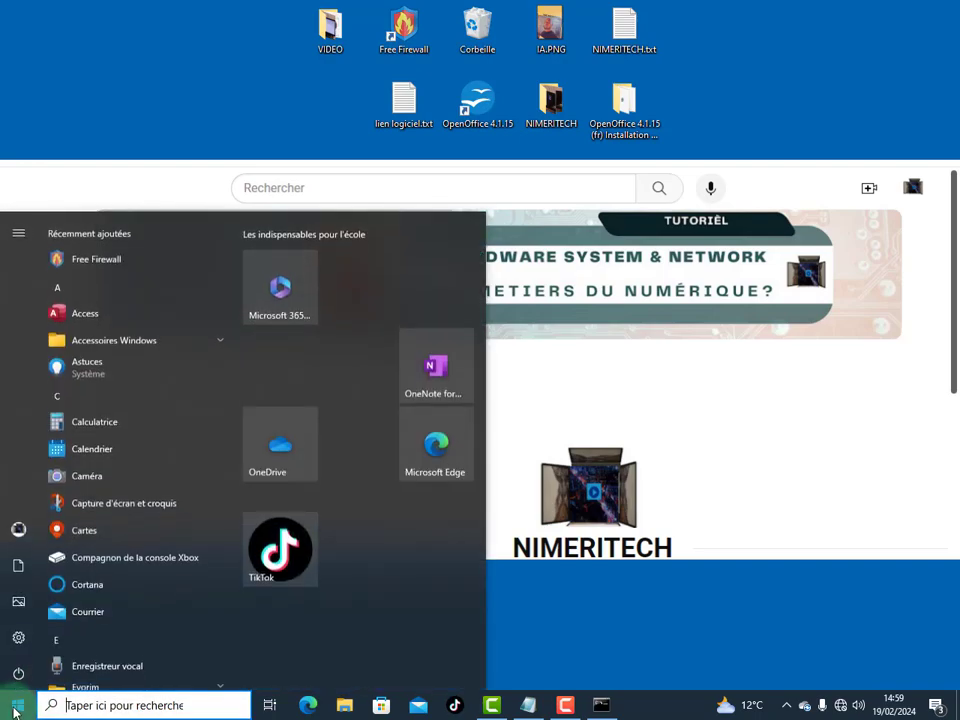
pyautogui.click(45, 636)
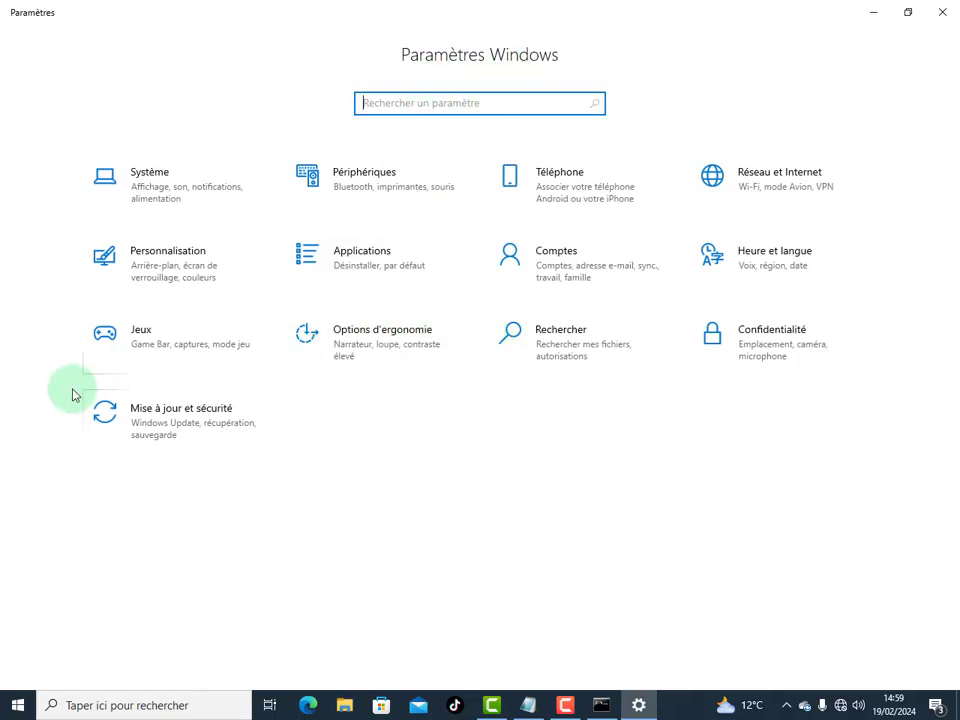
pyautogui.click(147, 203)
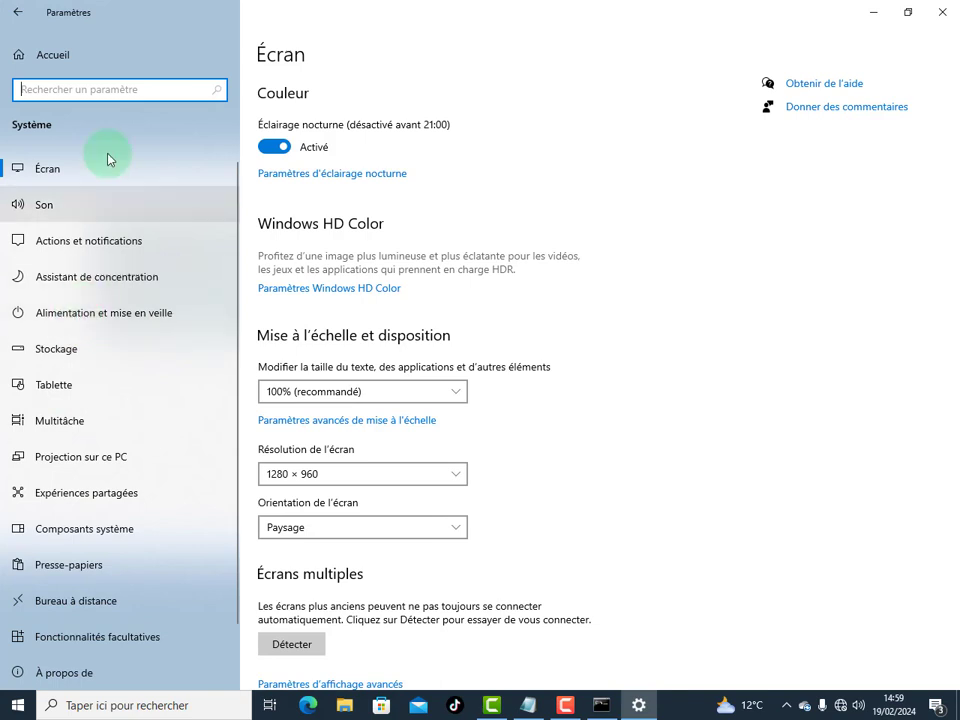
pyautogui.click(64, 349)
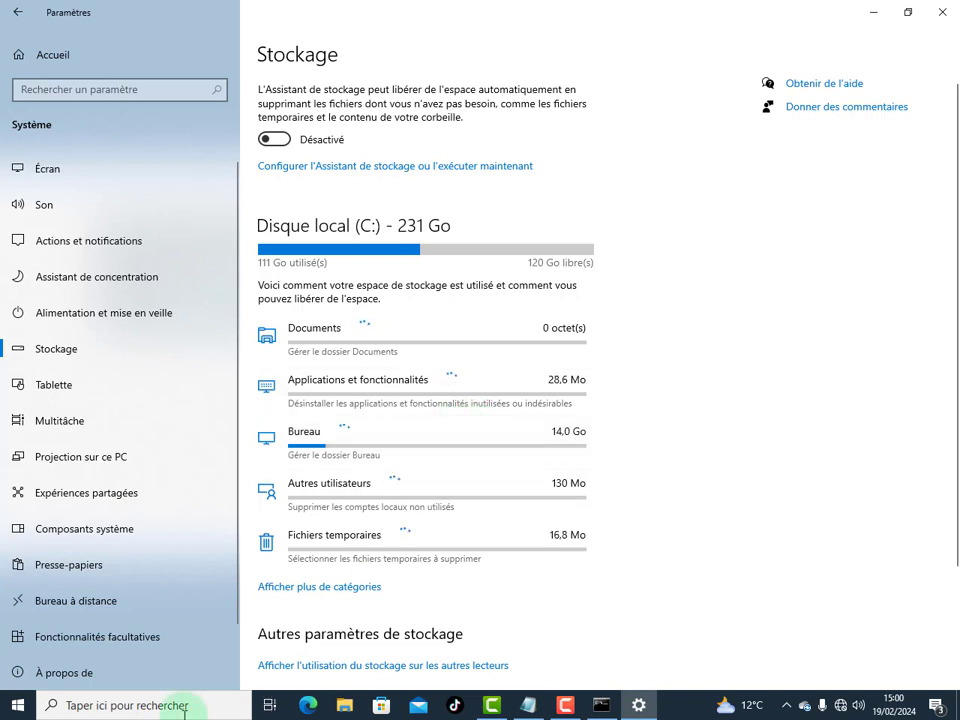
pyautogui.rightClick(20, 711)
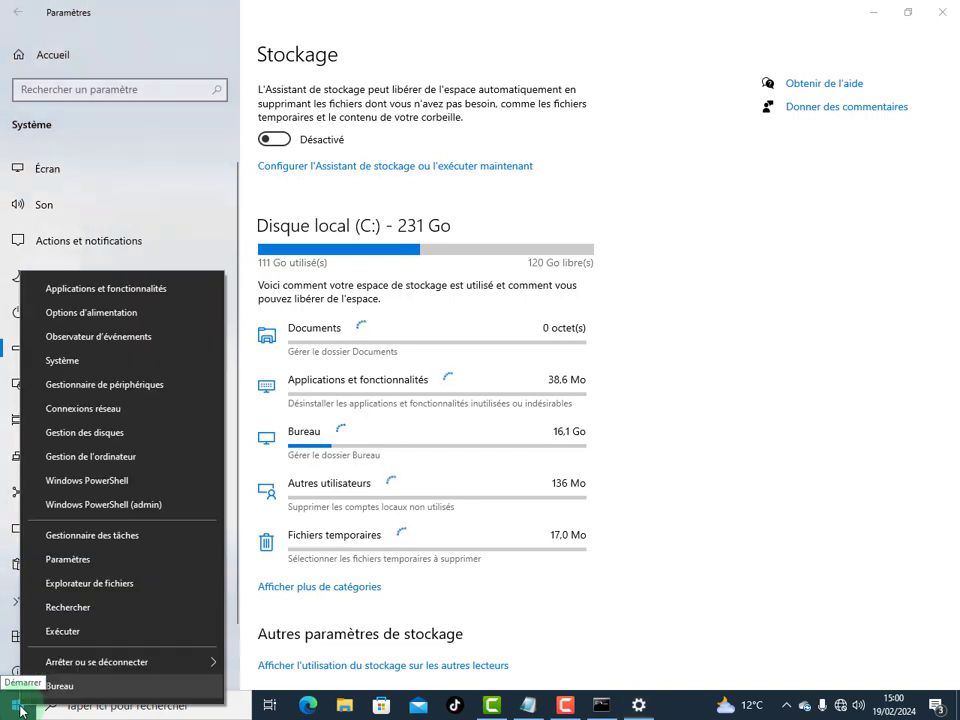
pyautogui.click(70, 314)
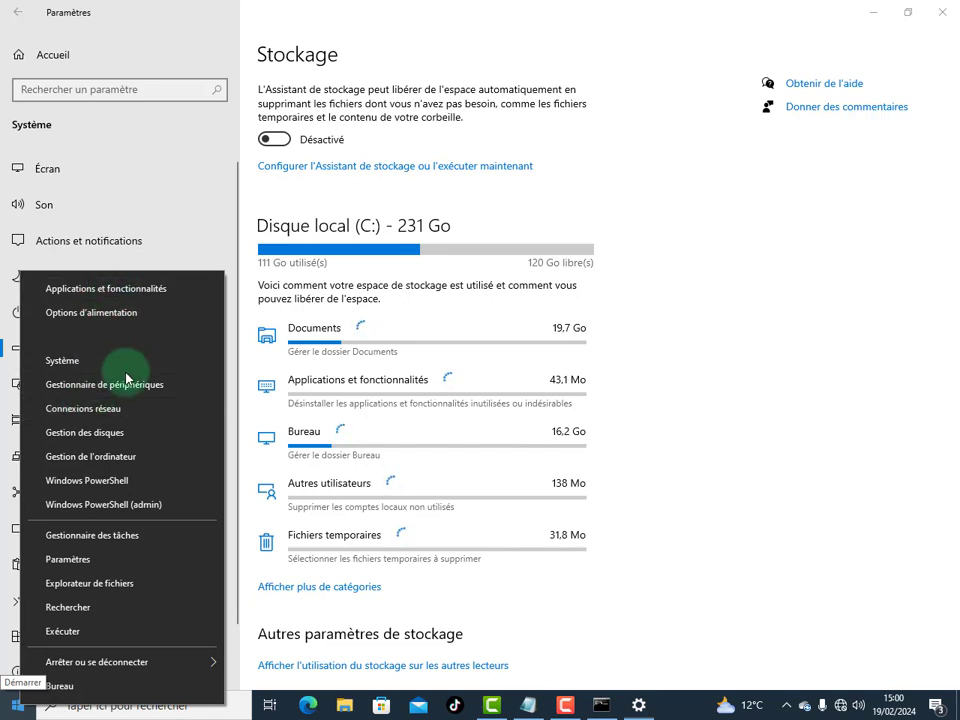
pyautogui.click(140, 504)
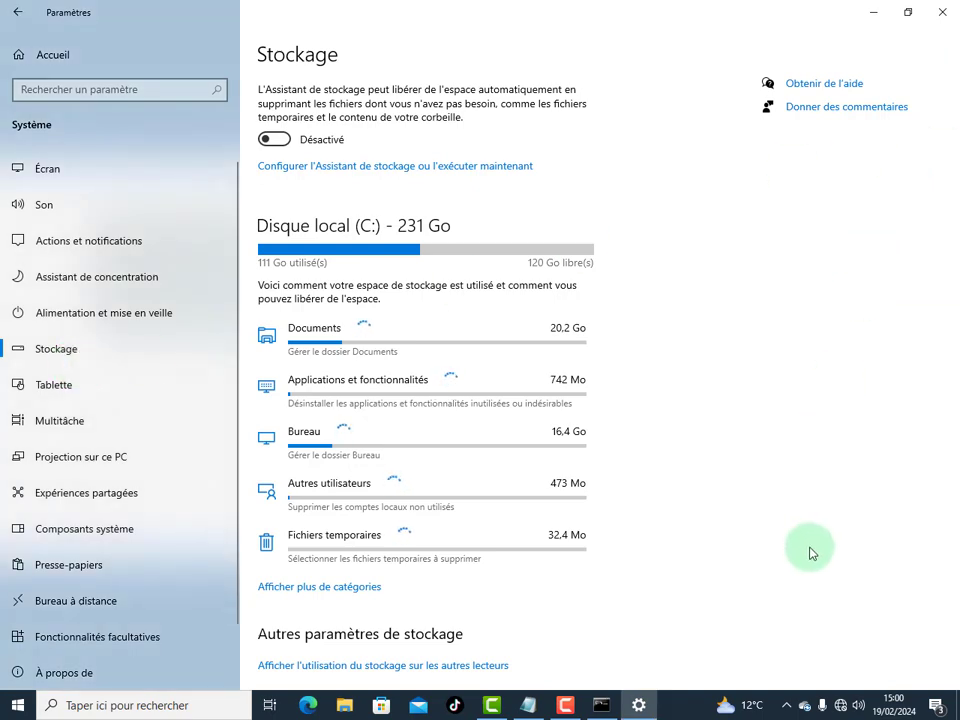
pyautogui.click(645, 710)
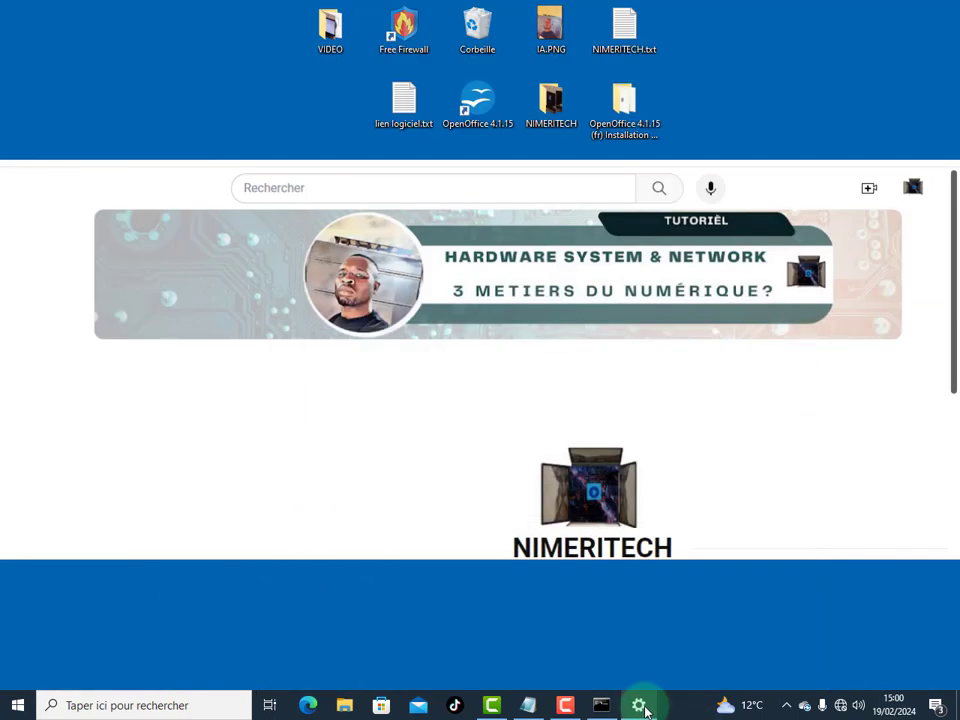
pyautogui.click(645, 710)
# Review the device and Windows specifications on the À propos page, and close the settings window
pyautogui.click(64, 672)
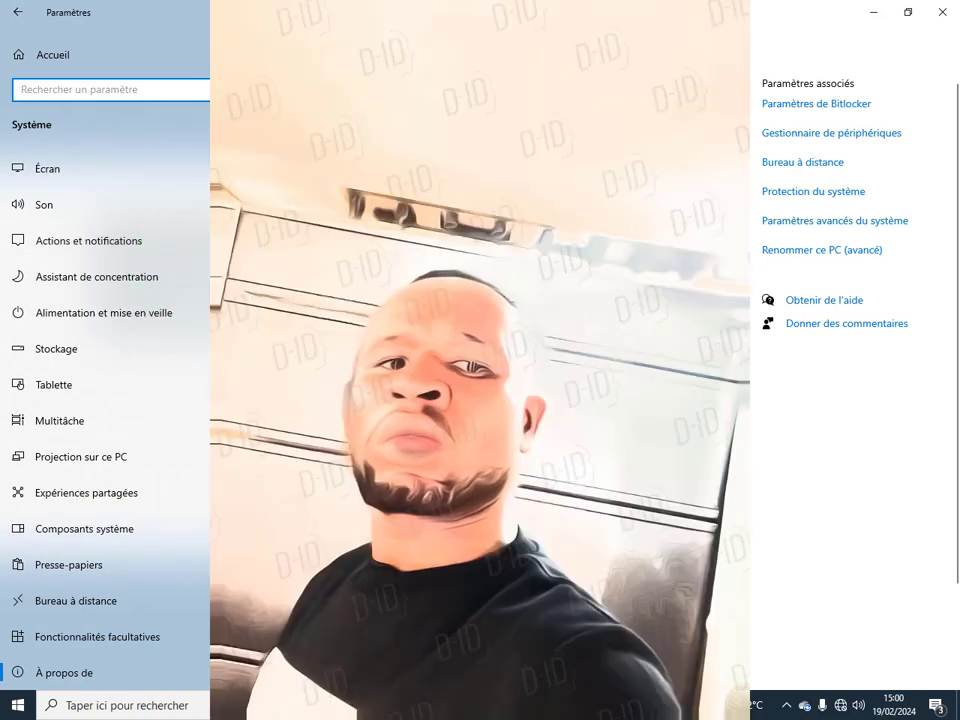
pyautogui.scroll(-3, 480, 596)
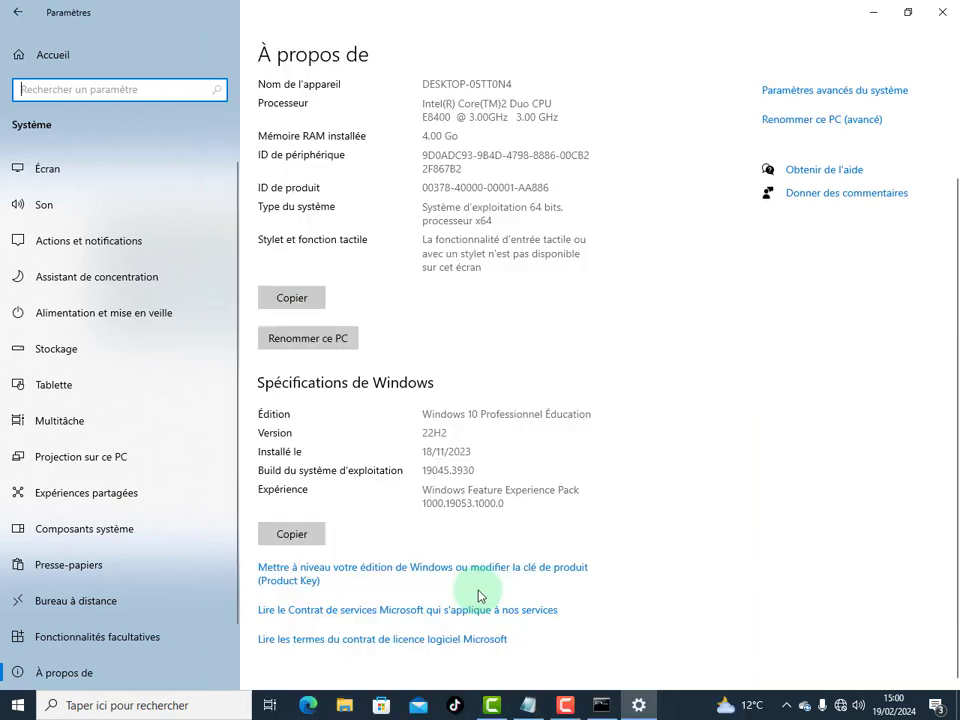
pyautogui.click(638, 705)
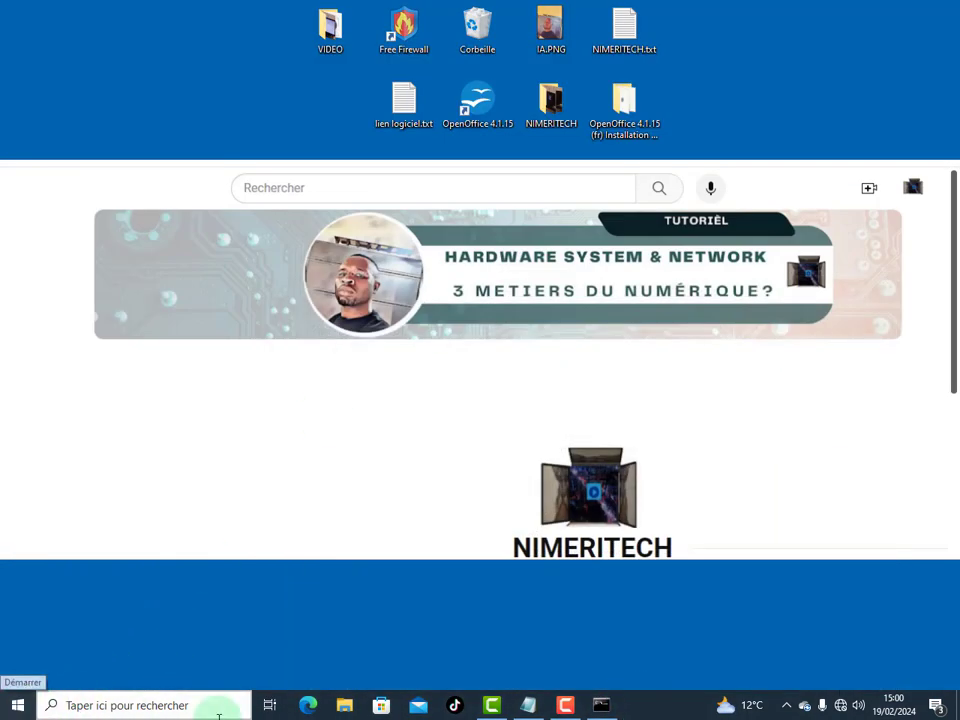
# Open the Système category from the Windows settings home page
pyautogui.click(22, 710)
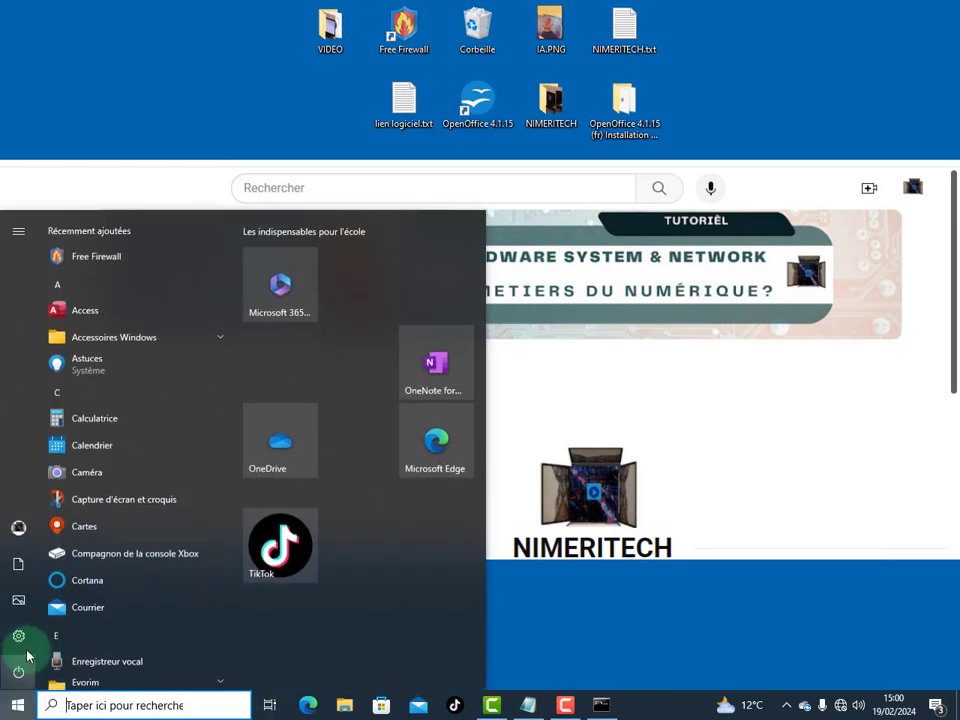
pyautogui.moveTo(21, 637)
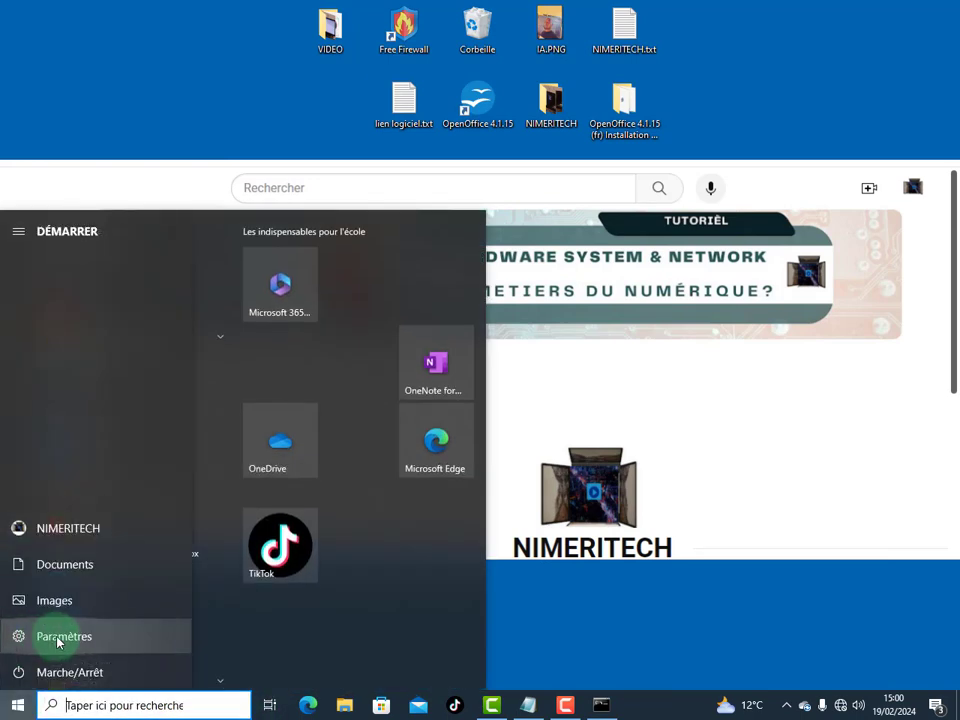
pyautogui.click(58, 638)
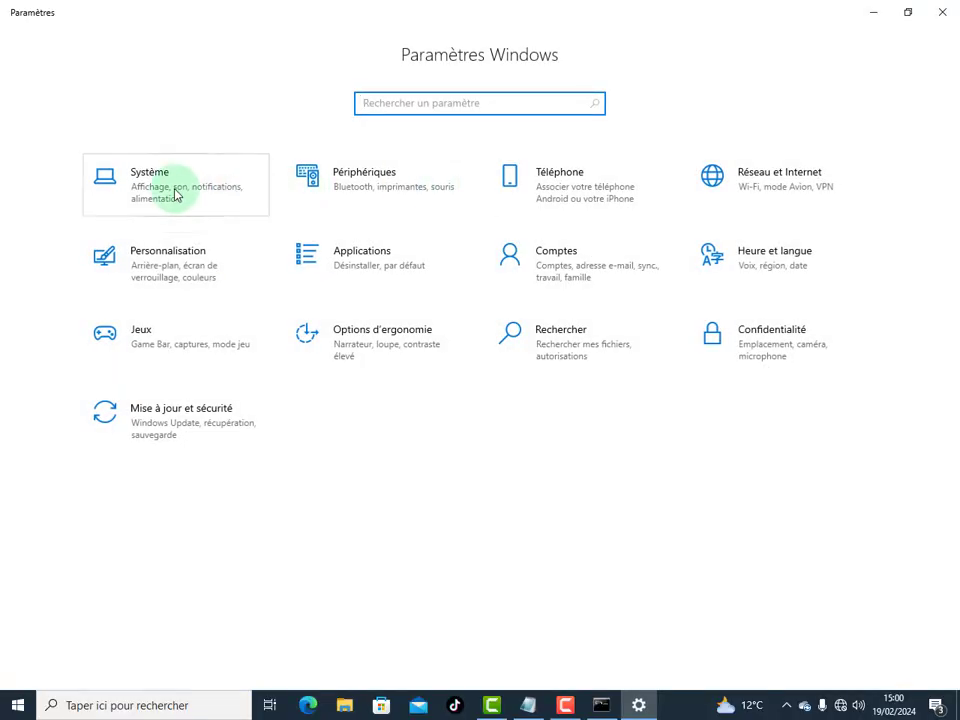
pyautogui.click(175, 194)
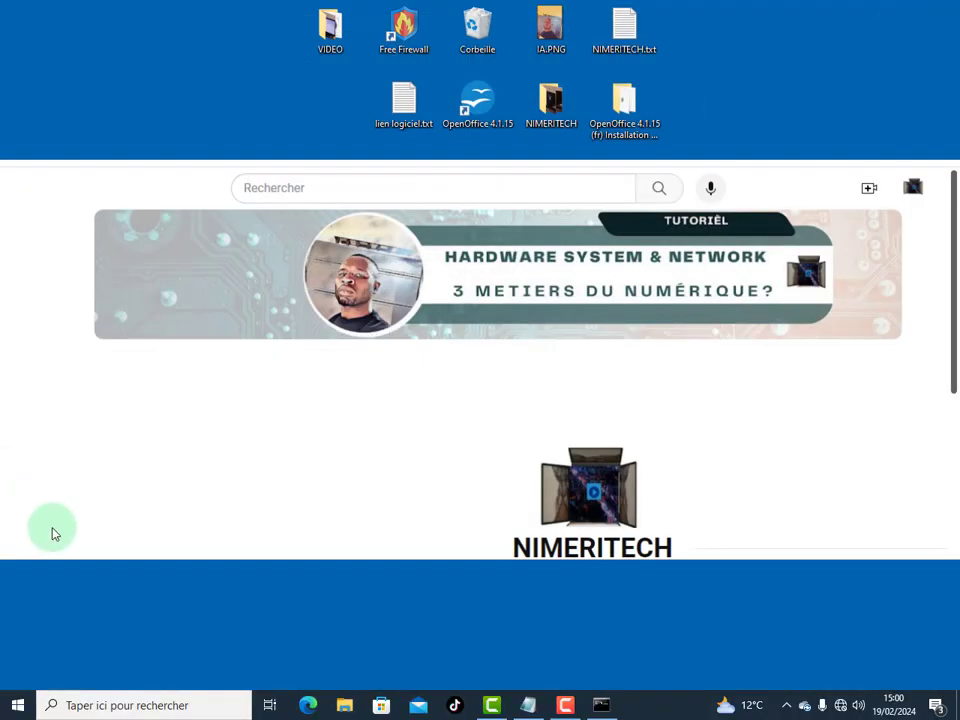
# Reopen the Système settings and open the Fichiers temporaires category of drive C: from the Stockage page
pyautogui.rightClick(14, 704)
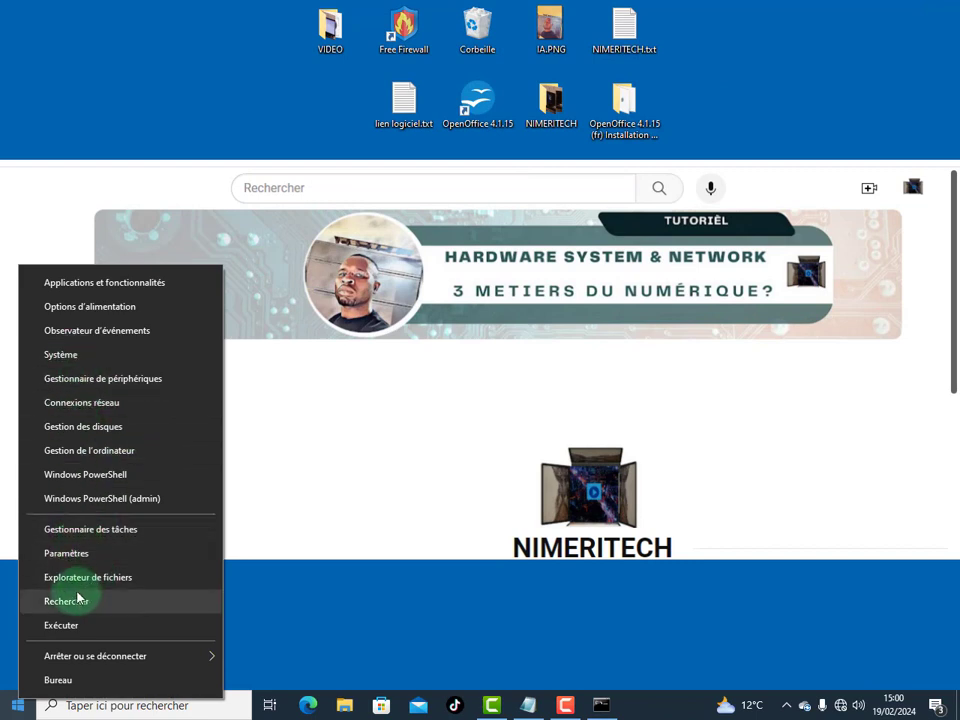
pyautogui.click(68, 358)
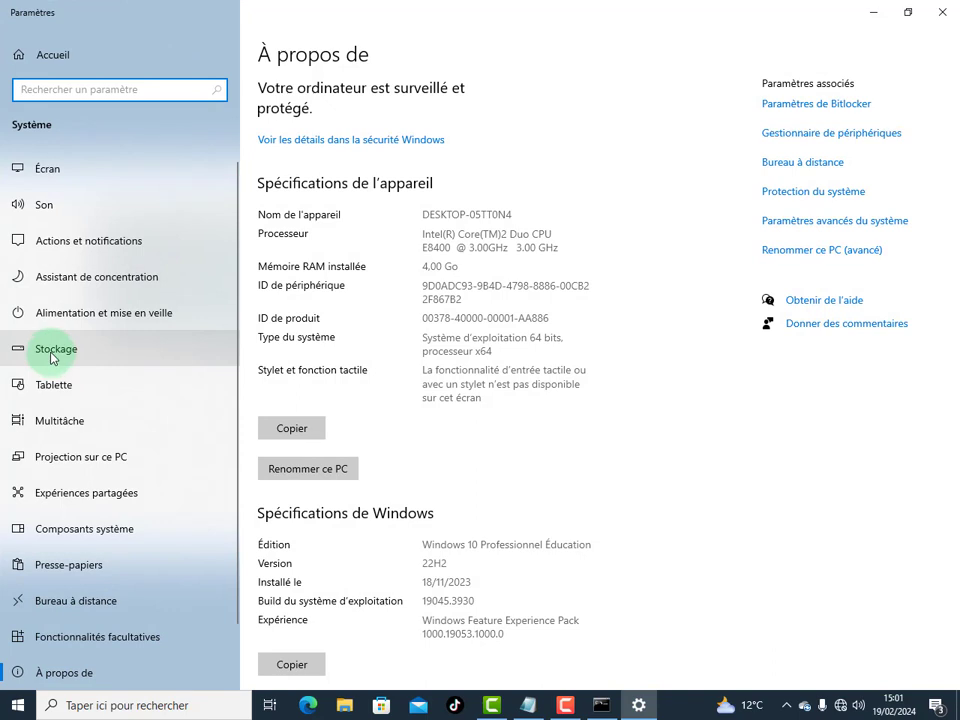
pyautogui.click(52, 358)
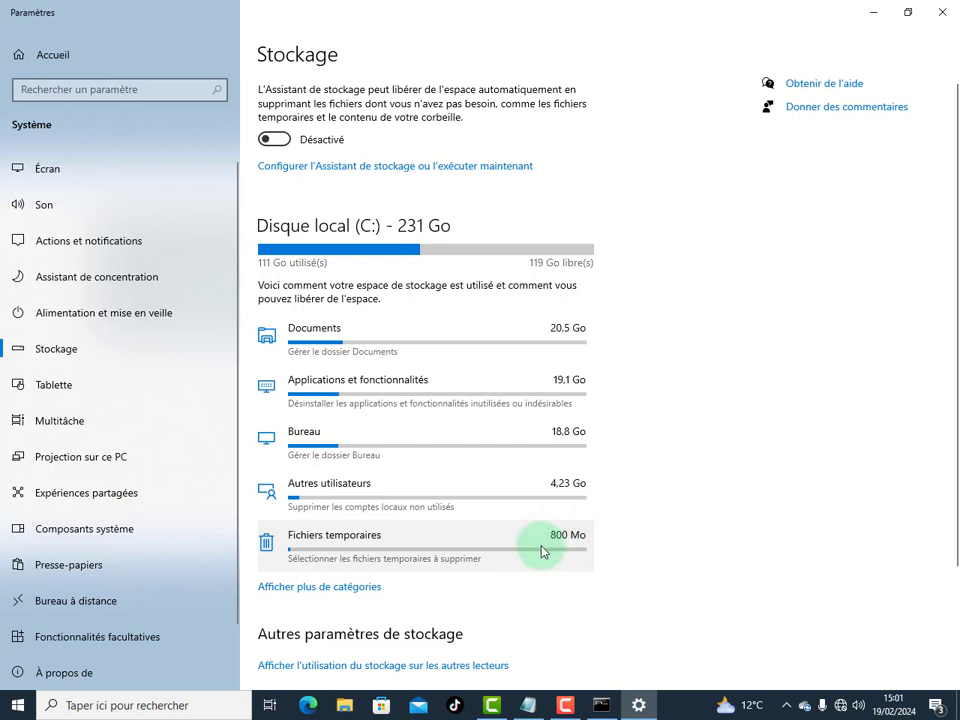
pyautogui.click(487, 559)
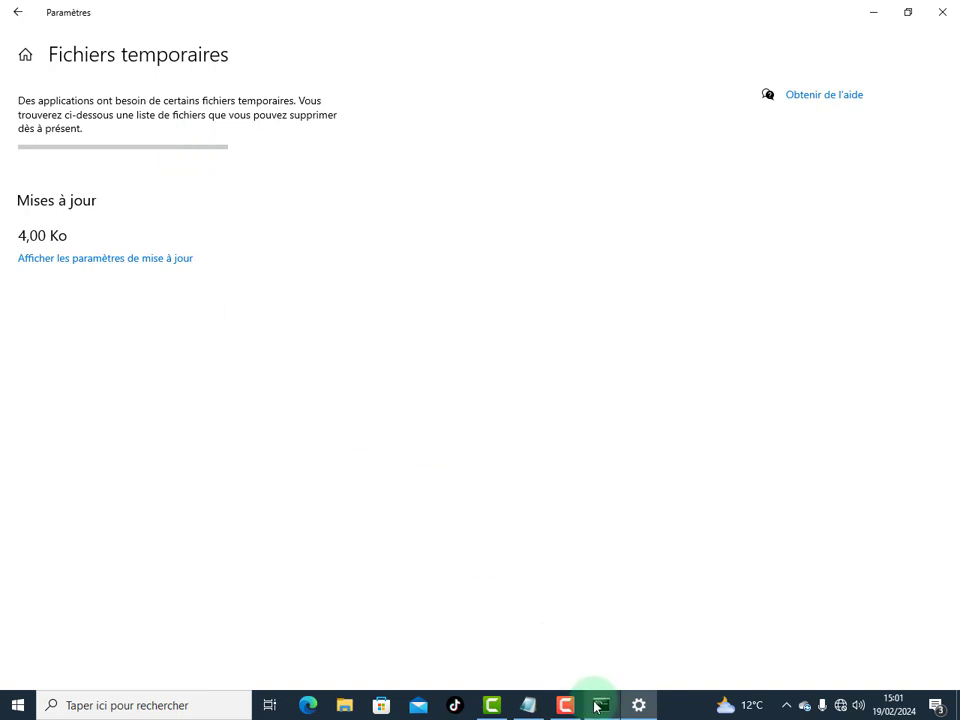
# Switch to the Command Prompt to check the progress of SFC /SCANNOW, and minimize the window
pyautogui.moveTo(600, 708)
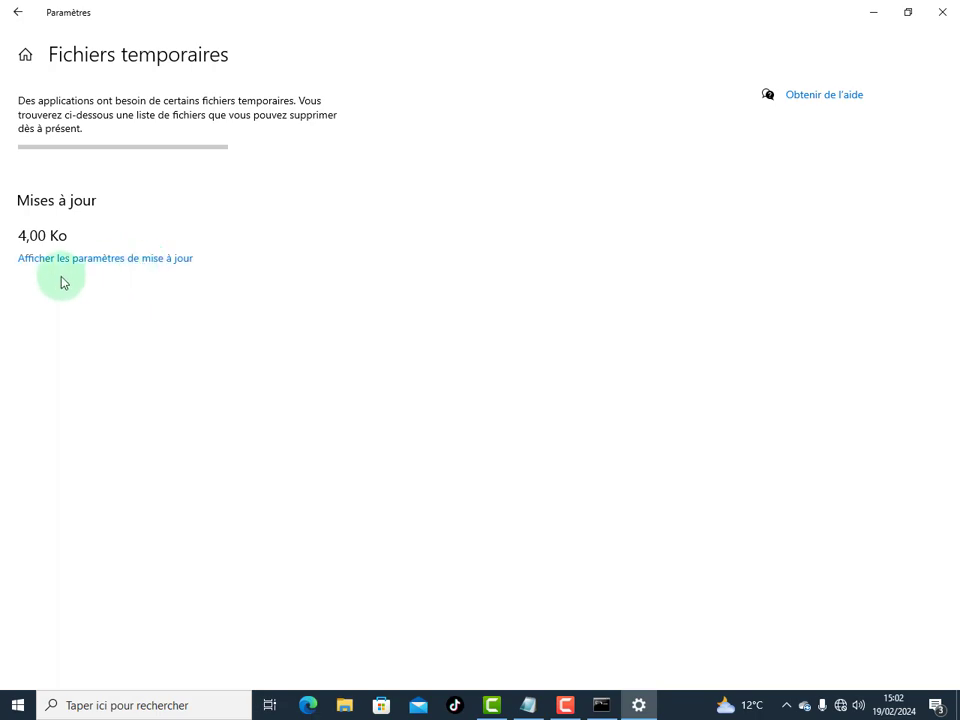
pyautogui.click(610, 713)
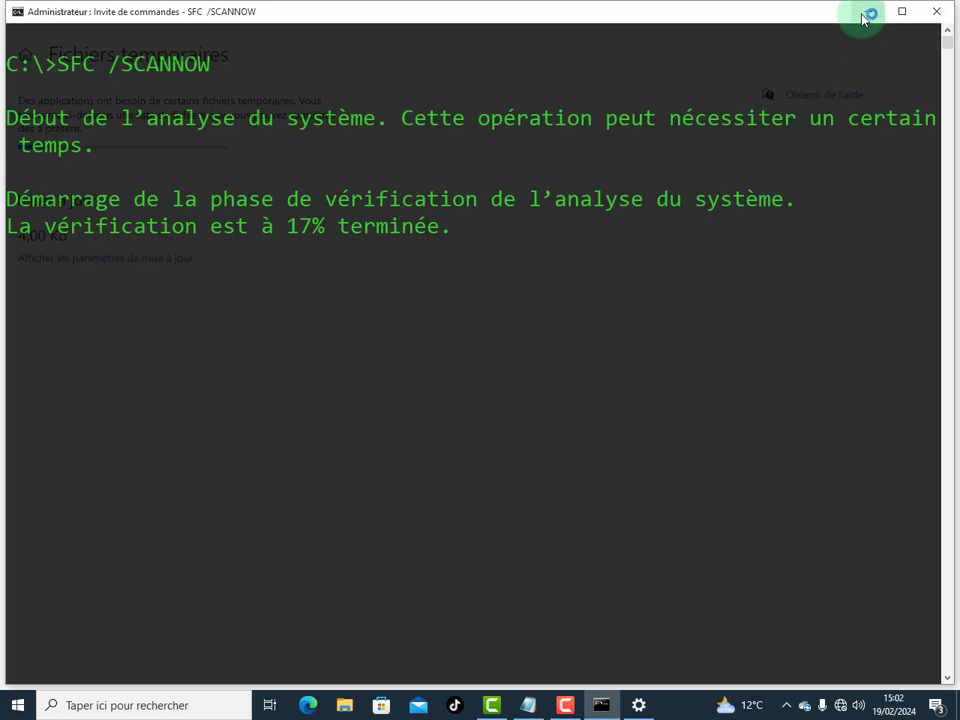
pyautogui.click(865, 16)
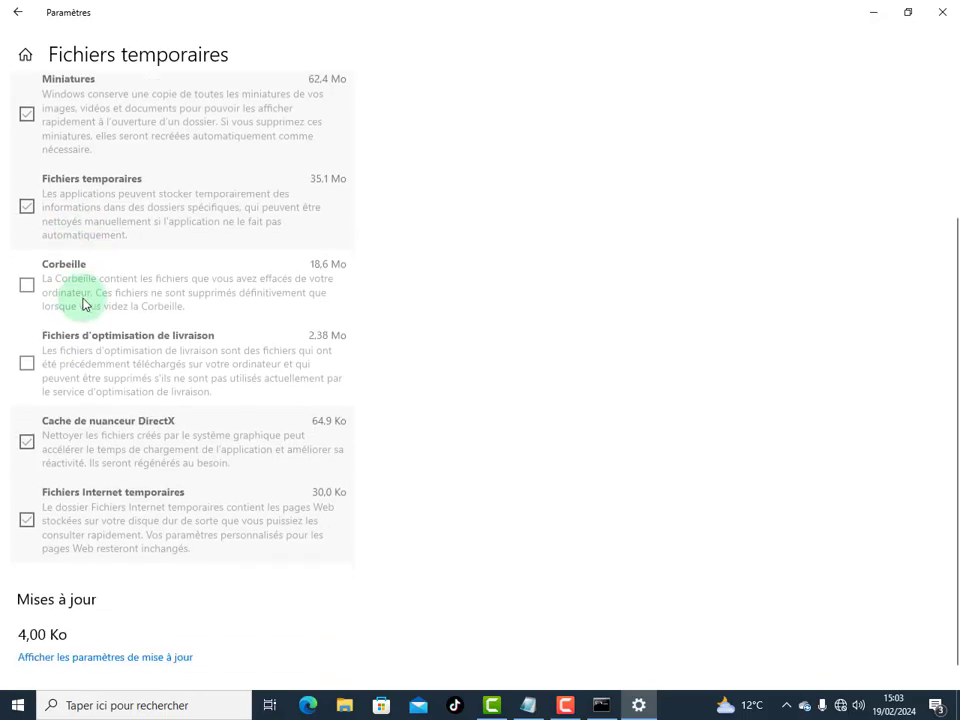
# Review the temporary file categories with everything except Corbeille selected, including Téléchargements and Miniatures, and delete the selected files
pyautogui.scroll(1, 83, 304)
pyautogui.scroll(-1, 133, 268)
pyautogui.scroll(3, 141, 261)
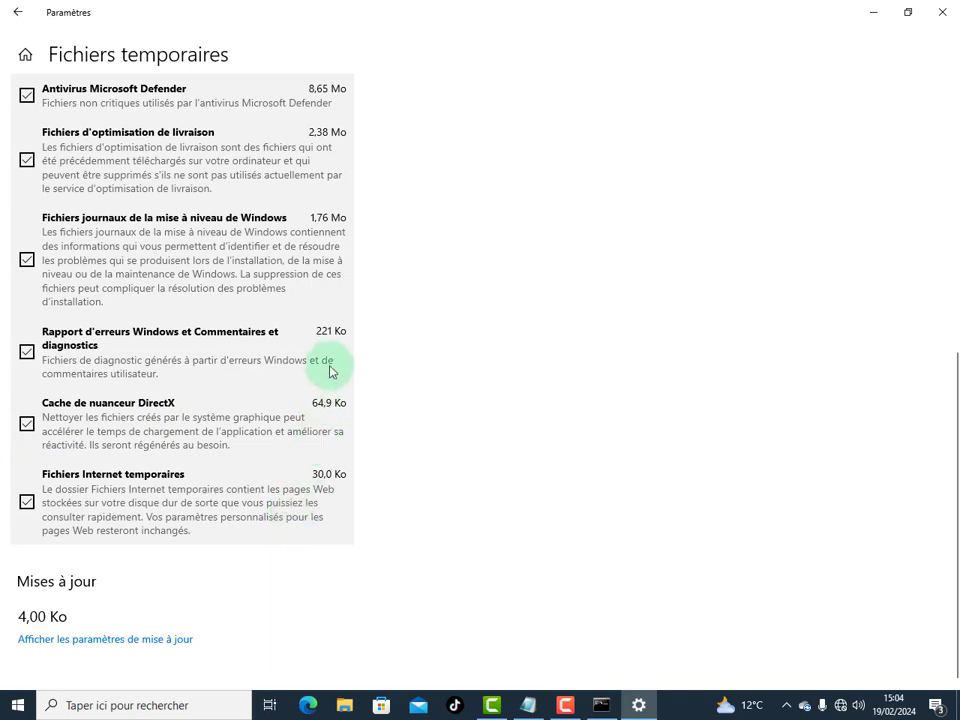
pyautogui.scroll(1, 335, 355)
pyautogui.scroll(2, 340, 238)
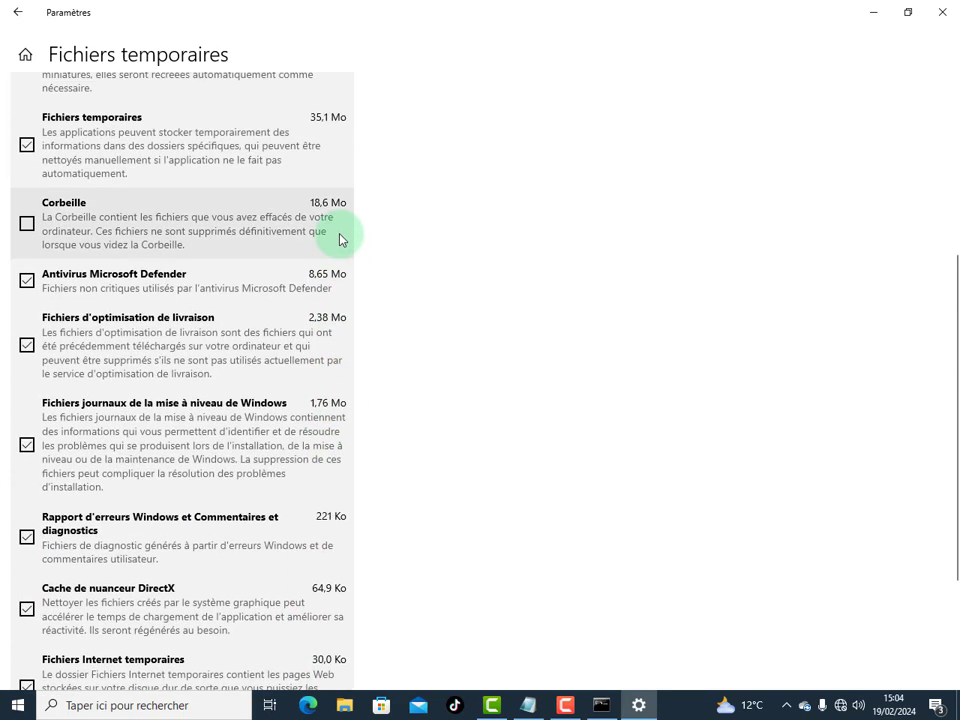
pyautogui.scroll(5, 344, 170)
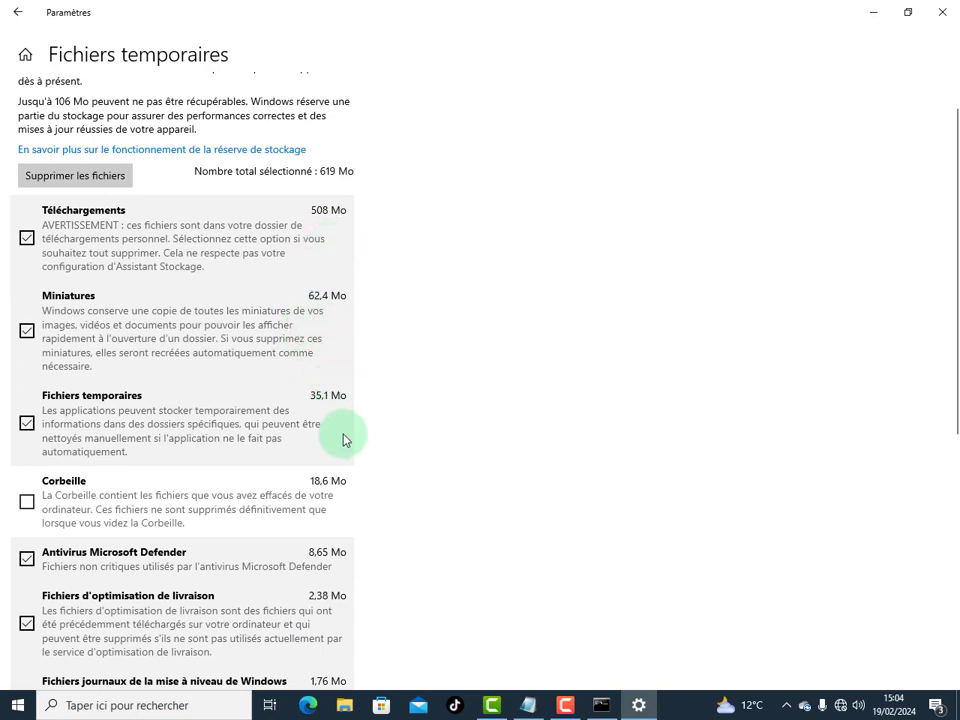
pyautogui.scroll(-5, 347, 490)
pyautogui.scroll(-1, 339, 600)
pyautogui.scroll(-2, 337, 620)
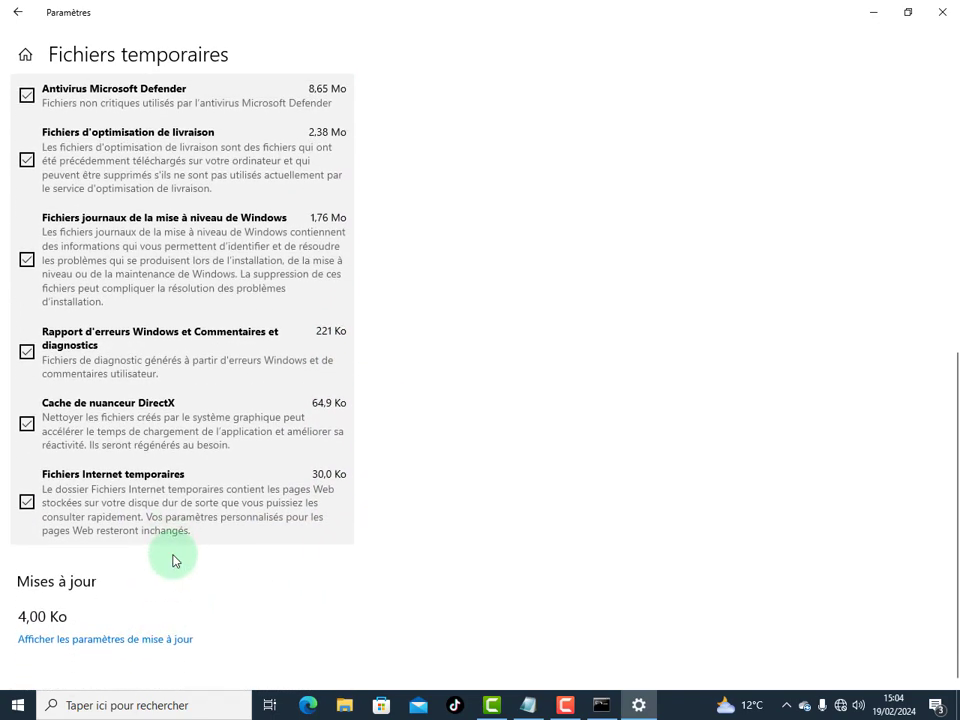
pyautogui.scroll(5, 174, 561)
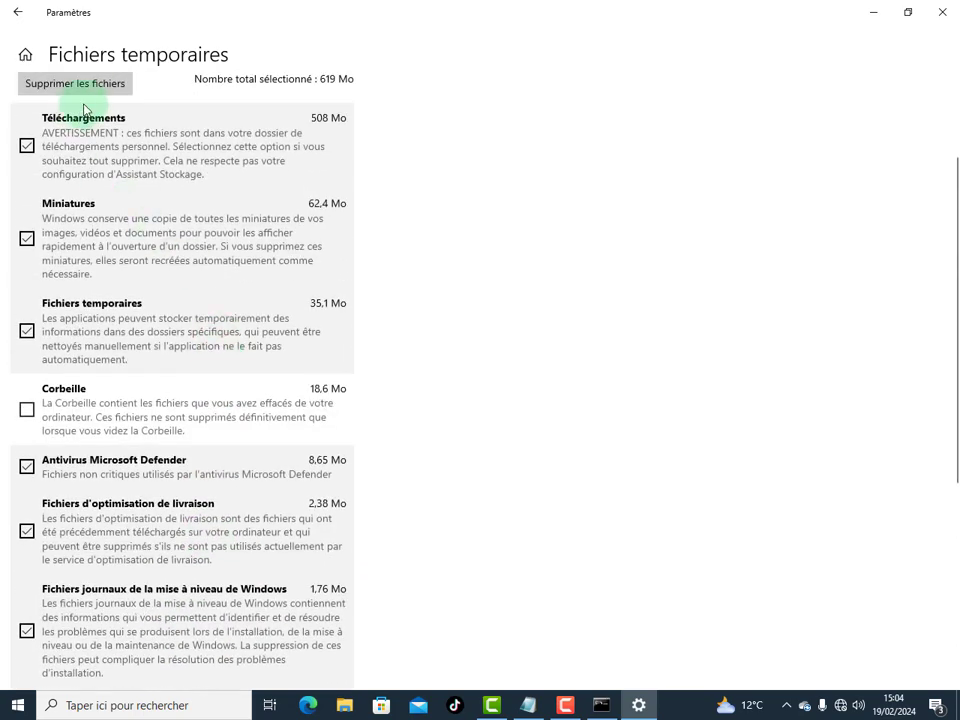
pyautogui.click(115, 88)
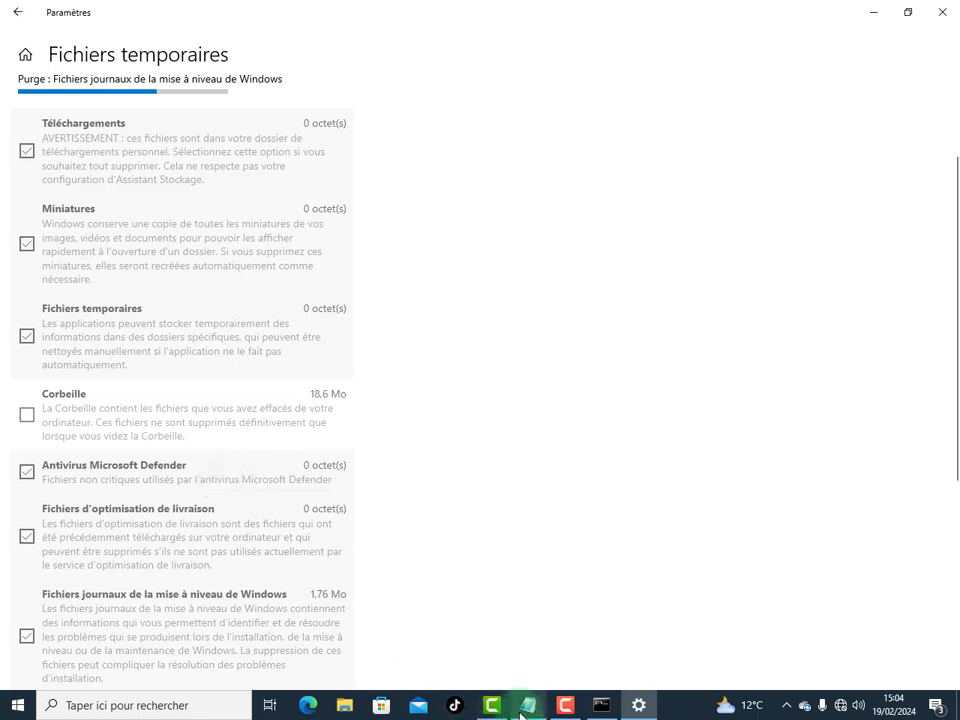
# Check the SFC /SCANNOW progress in the Command Prompt, and open the startup programs list in the Task Manager
pyautogui.click(600, 704)
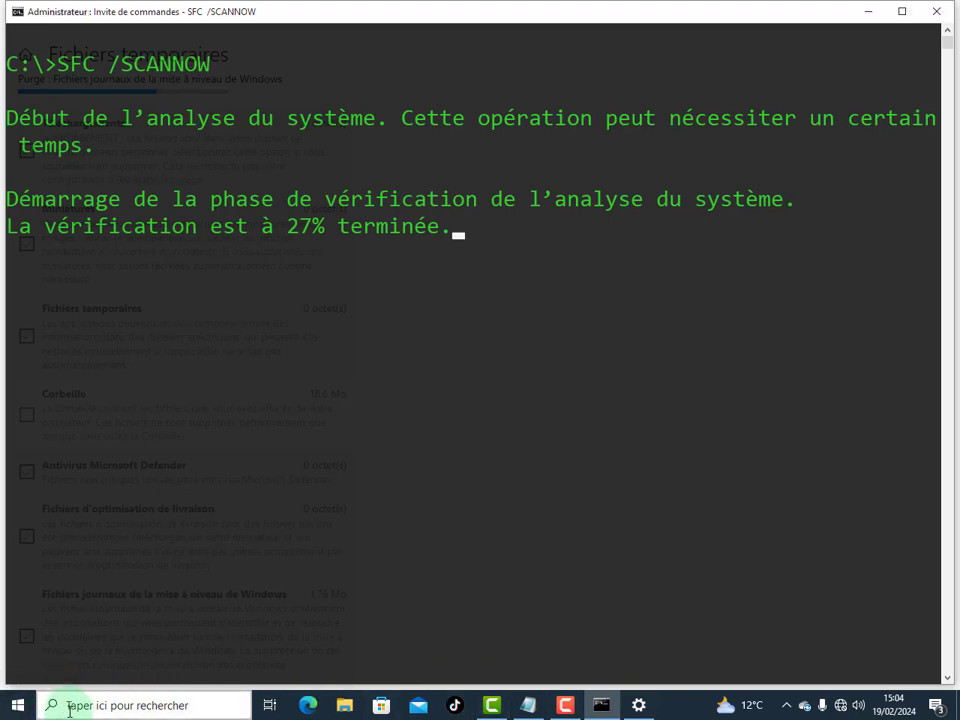
pyautogui.rightClick(22, 708)
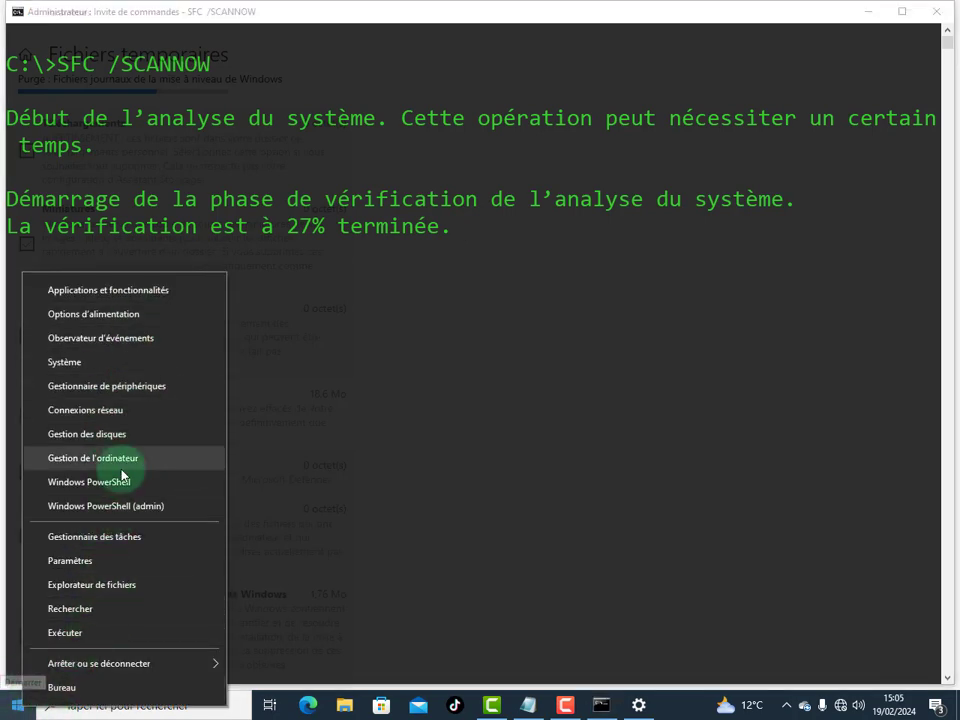
pyautogui.click(106, 544)
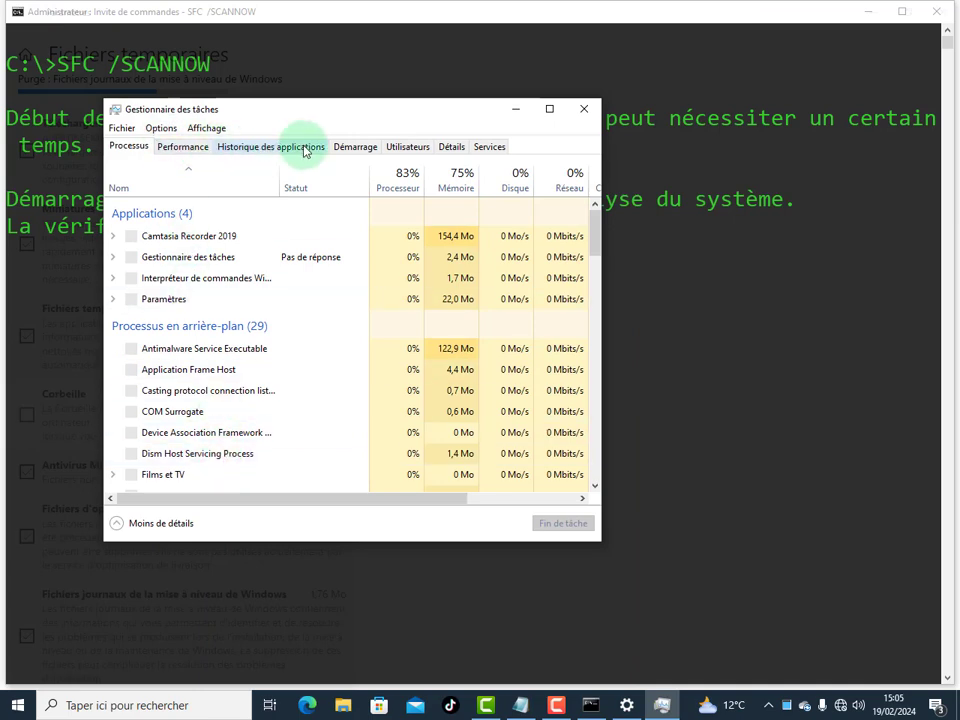
pyautogui.click(347, 150)
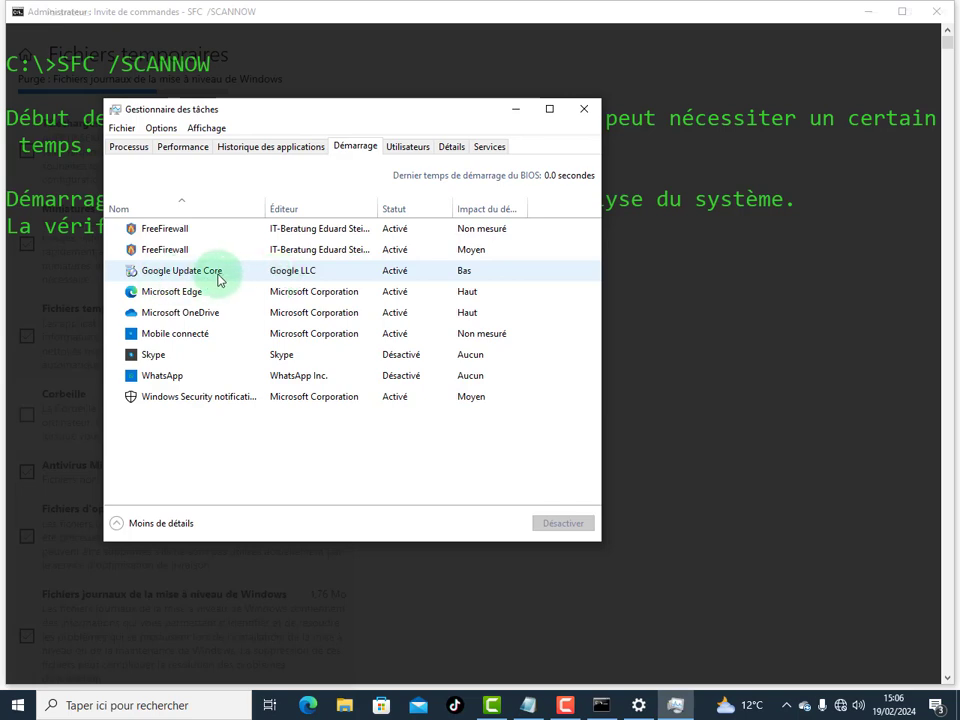
# Disable Google Update Core and Microsoft Edge from launching at Windows startup
pyautogui.rightClick(397, 278)
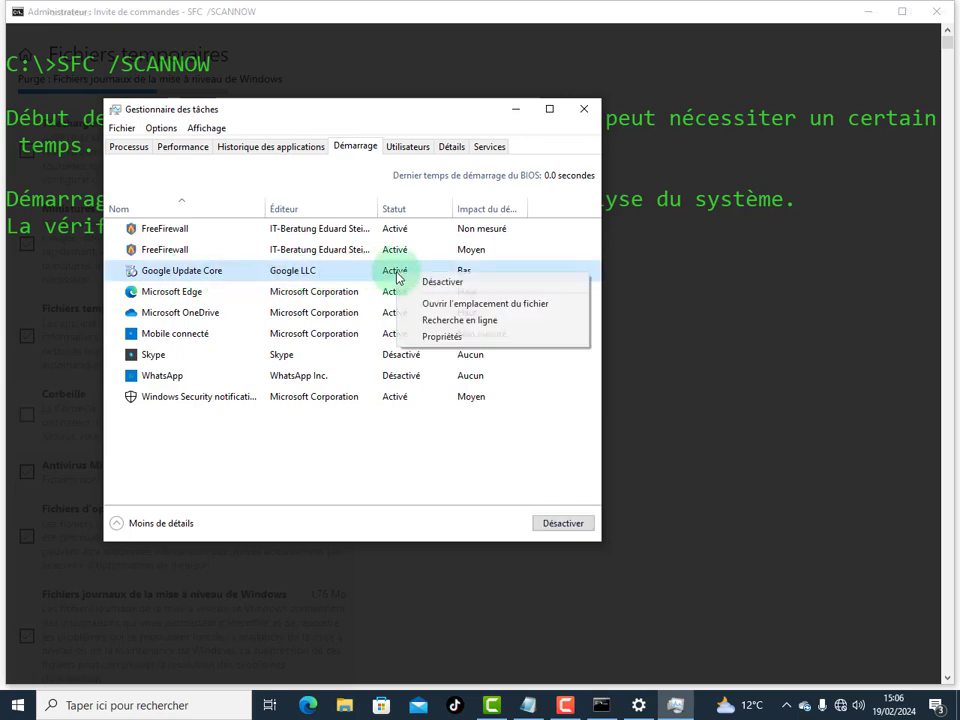
pyautogui.click(432, 283)
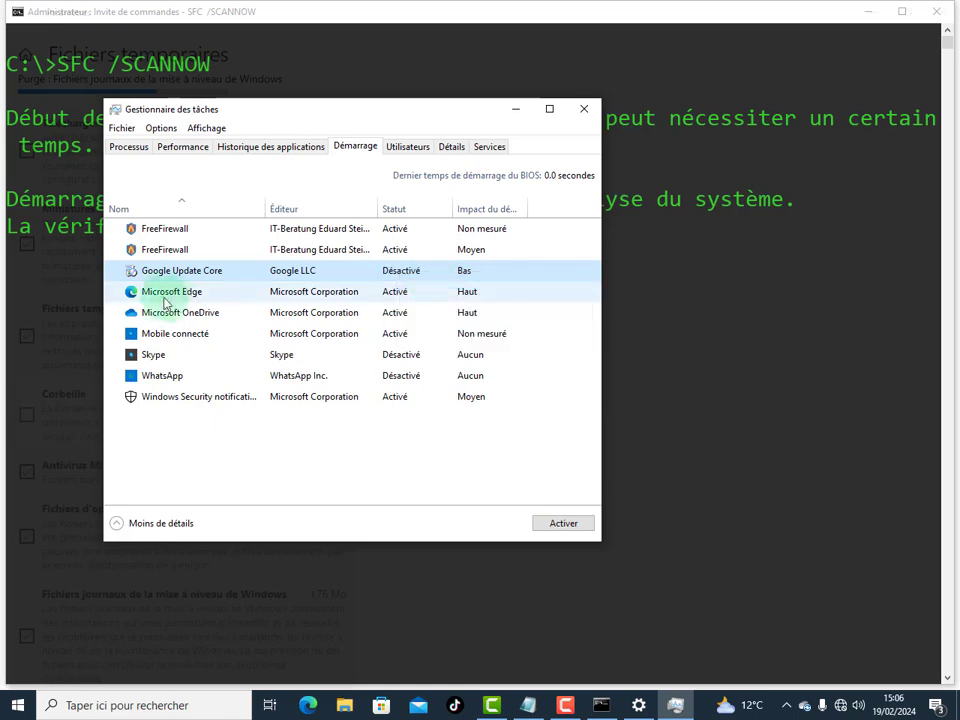
pyautogui.click(313, 297)
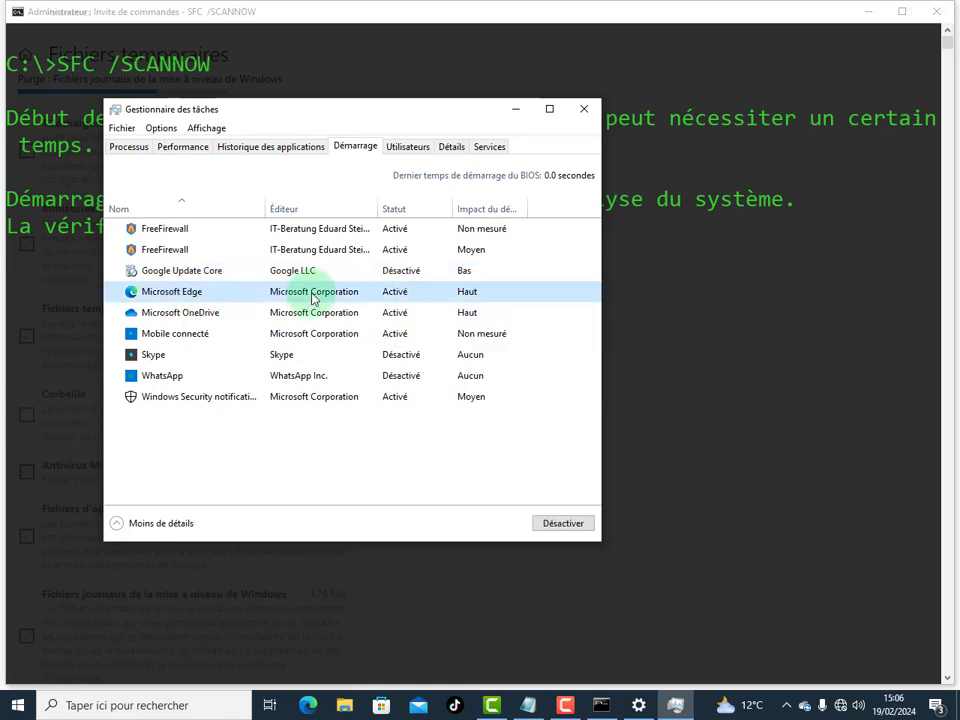
pyautogui.click(564, 524)
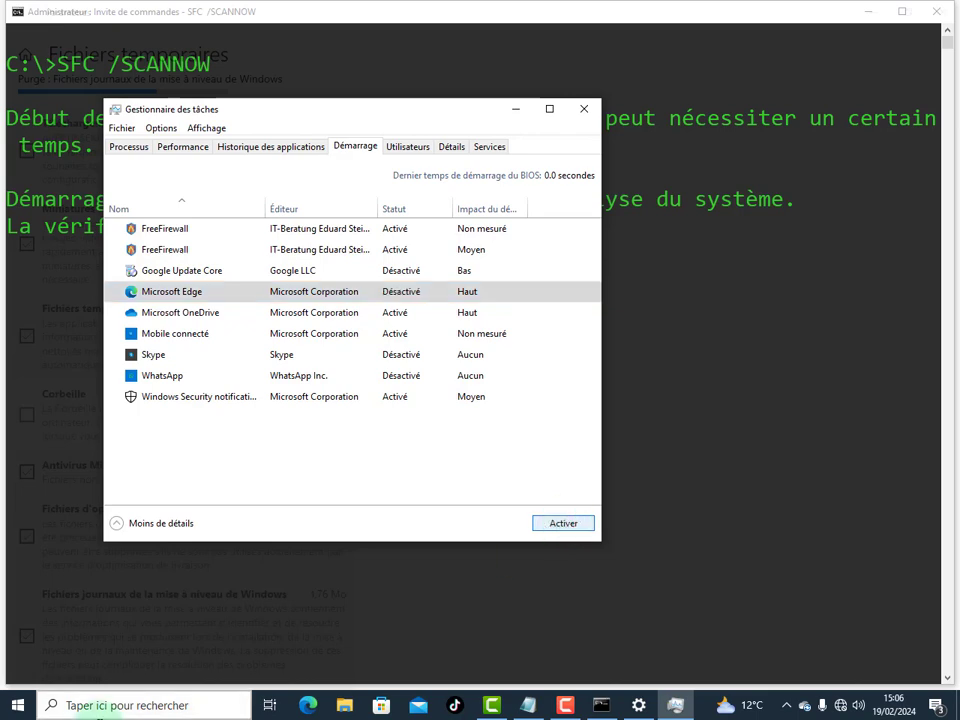
# Launch Microsoft Edge and bring the Task Manager window back to the front
pyautogui.click(103, 707)
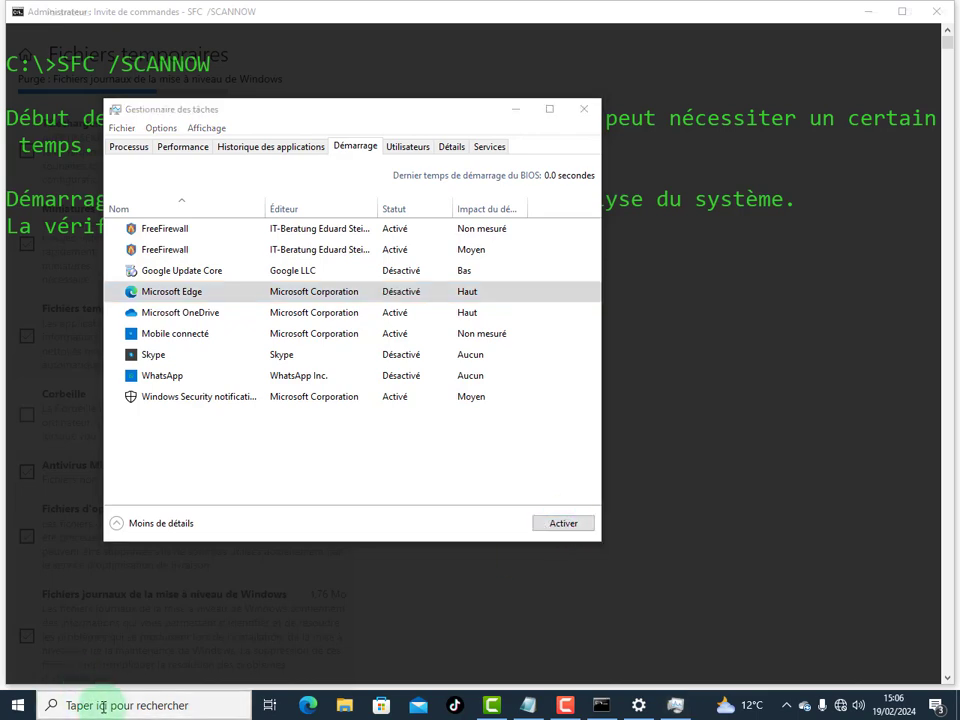
pyautogui.click(308, 707)
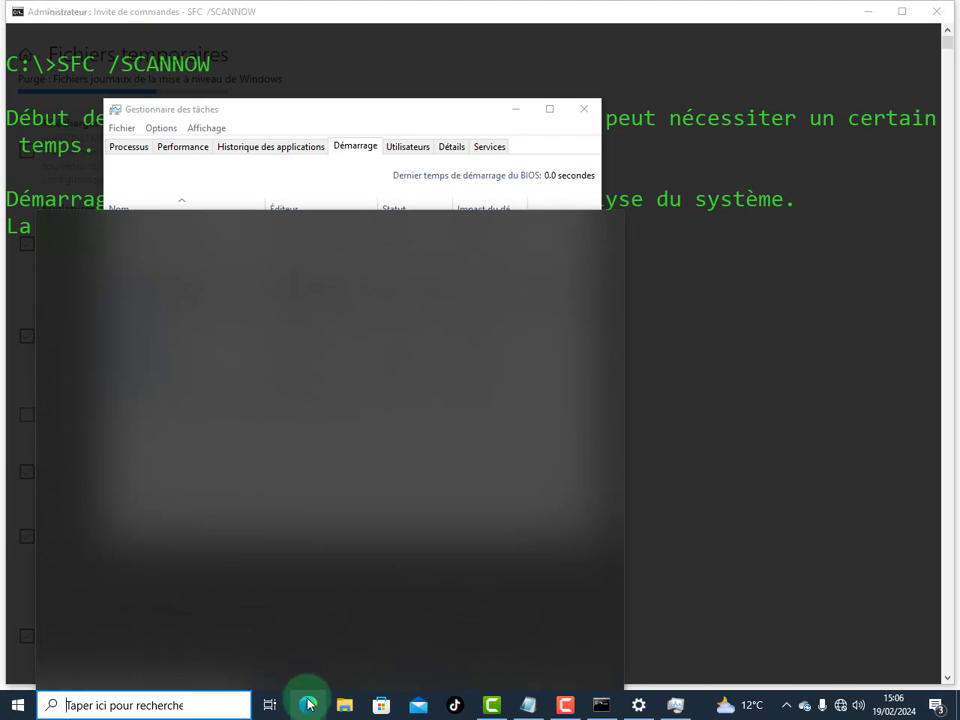
pyautogui.click(377, 197)
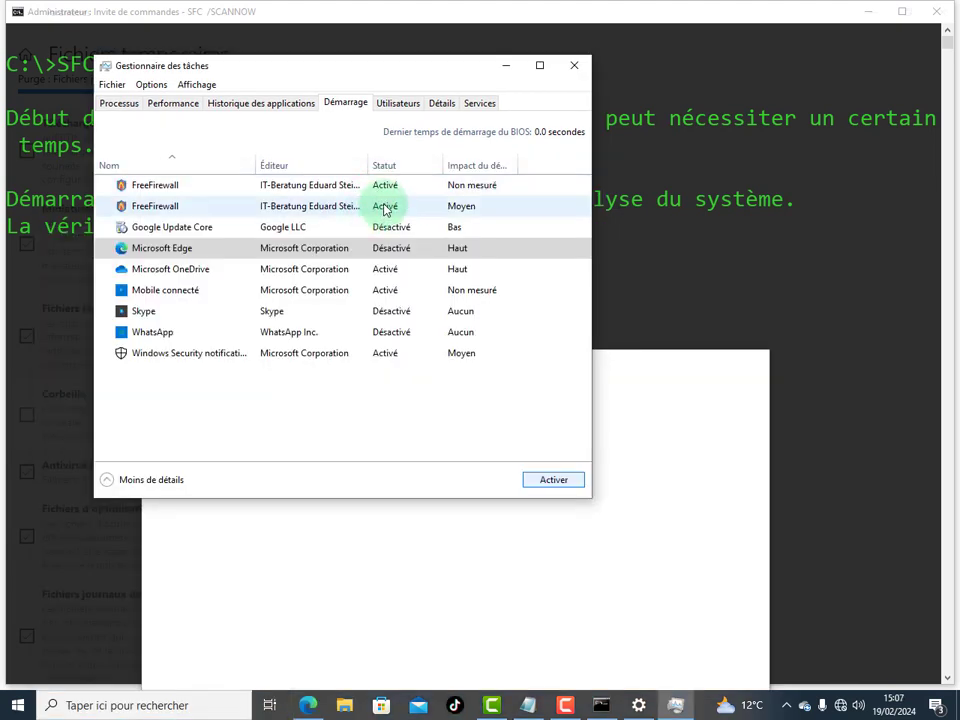
# Disable the FreeFirewall startup entry with Moyen impact, and close the Microsoft Edge window
pyautogui.rightClick(385, 208)
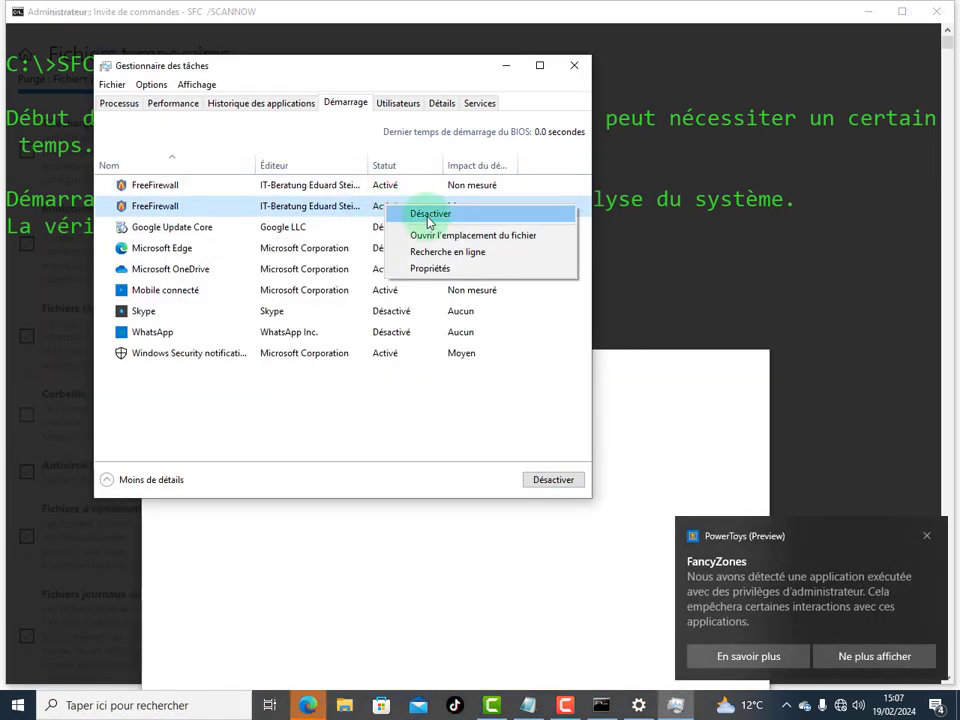
pyautogui.click(429, 214)
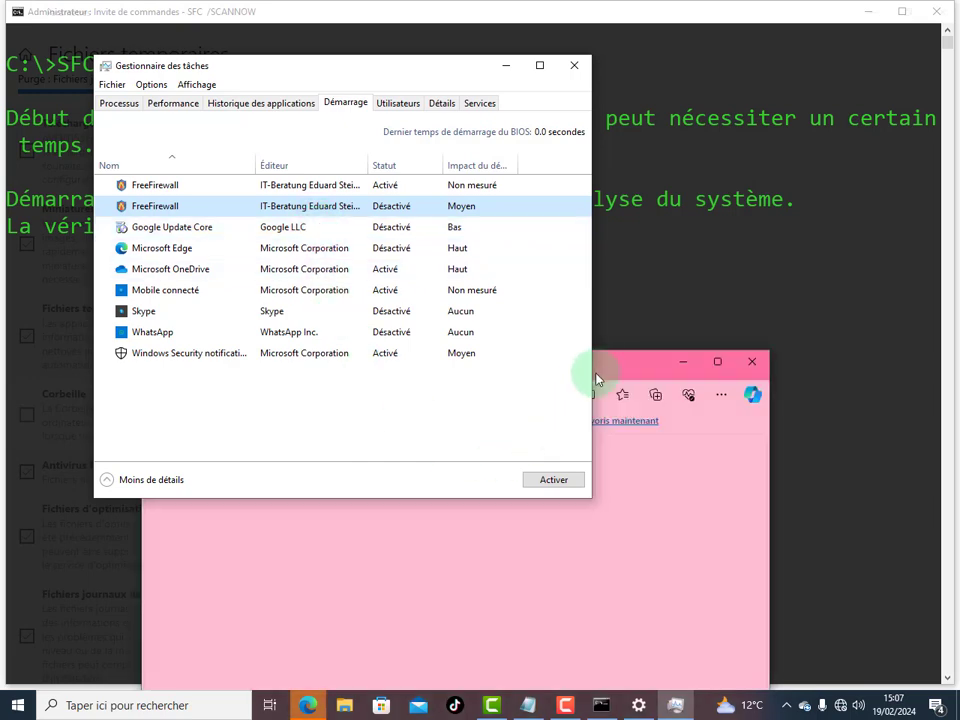
pyautogui.moveTo(602, 375); pyautogui.dragTo(533, 268)
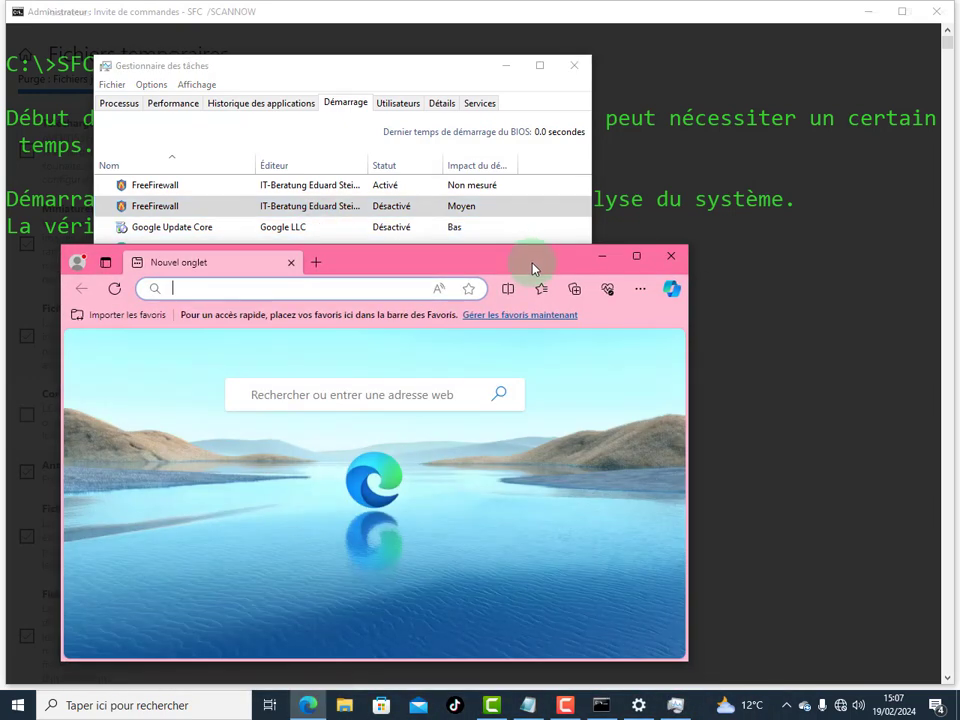
pyautogui.click(668, 256)
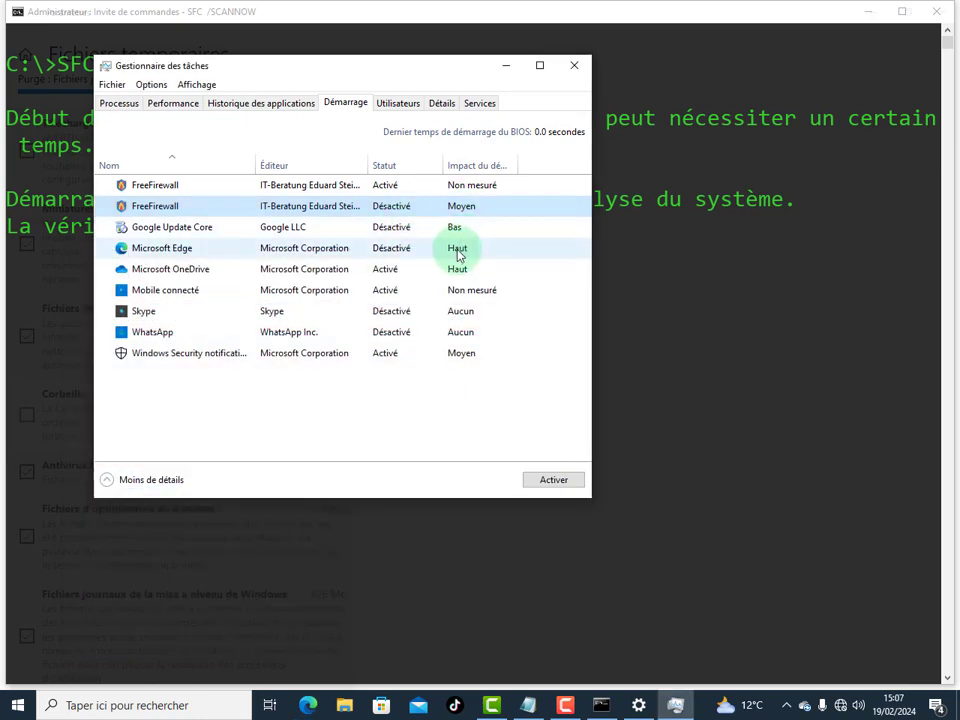
# Disable Microsoft OneDrive from launching at Windows startup
pyautogui.rightClick(385, 253)
pyautogui.click(340, 270)
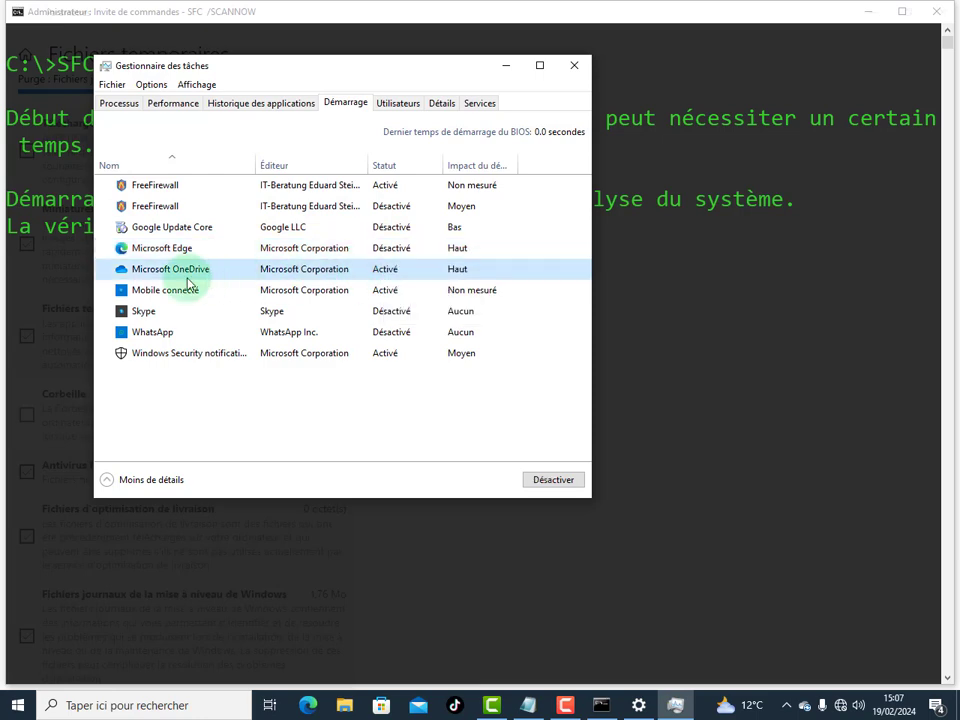
pyautogui.rightClick(379, 275)
pyautogui.click(379, 275)
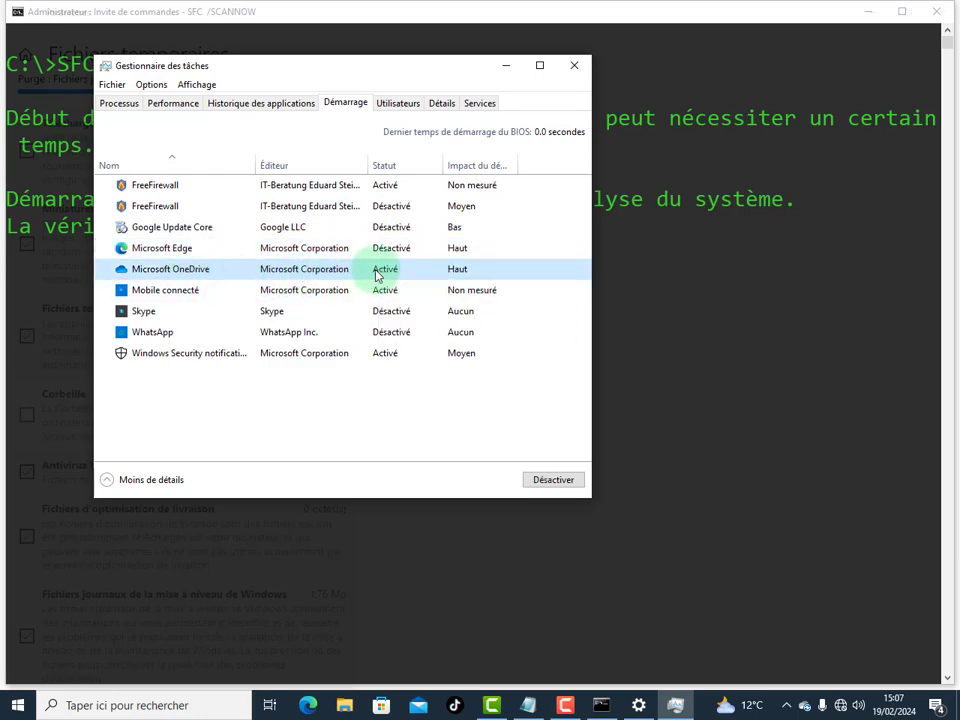
pyautogui.click(541, 481)
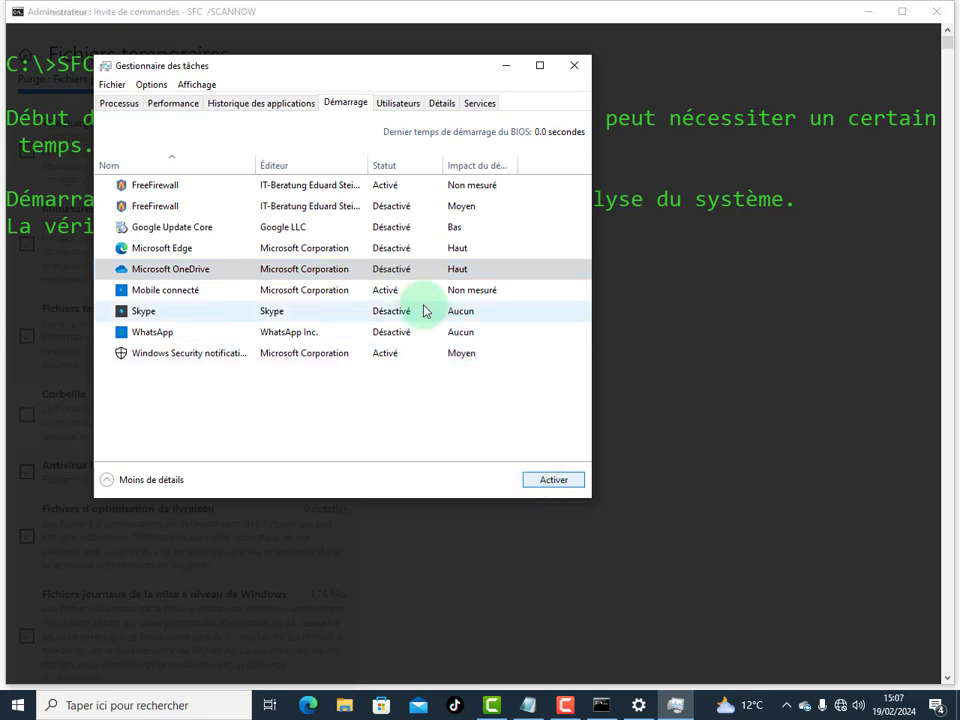
# Leave the other FreeFirewall entry as it is and disable Mobile connecté at Windows startup
pyautogui.rightClick(386, 192)
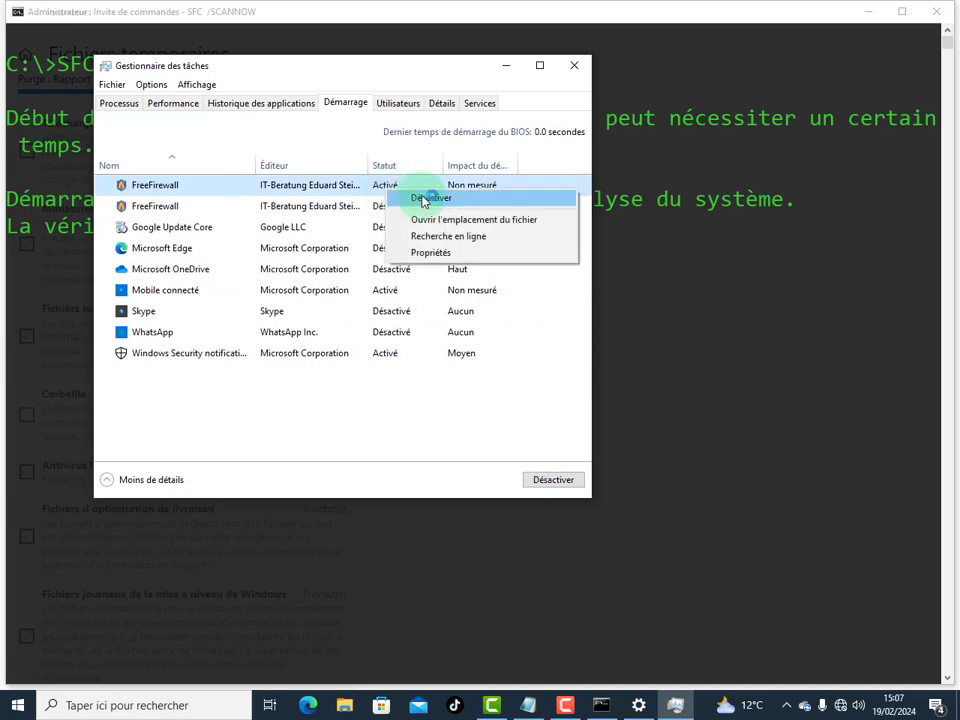
pyautogui.click(338, 207)
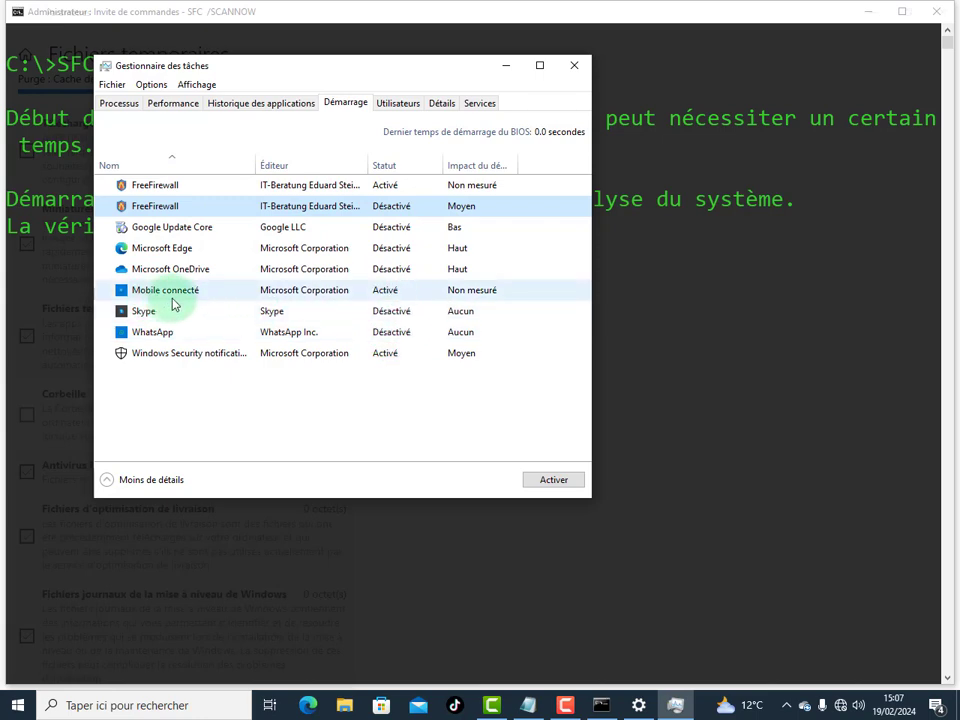
pyautogui.rightClick(393, 293)
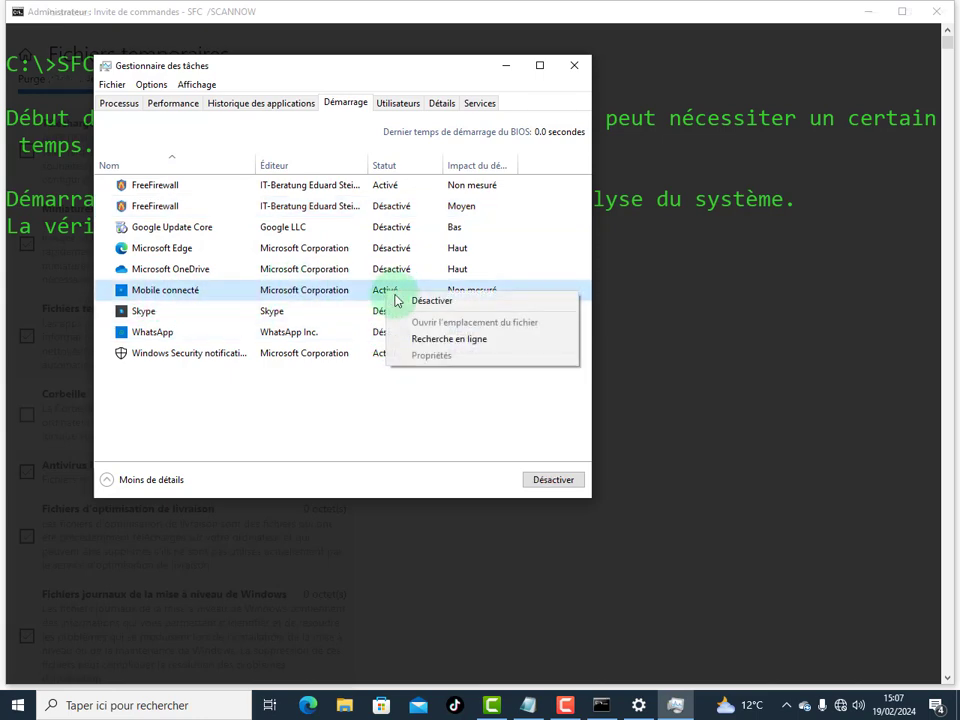
pyautogui.click(420, 301)
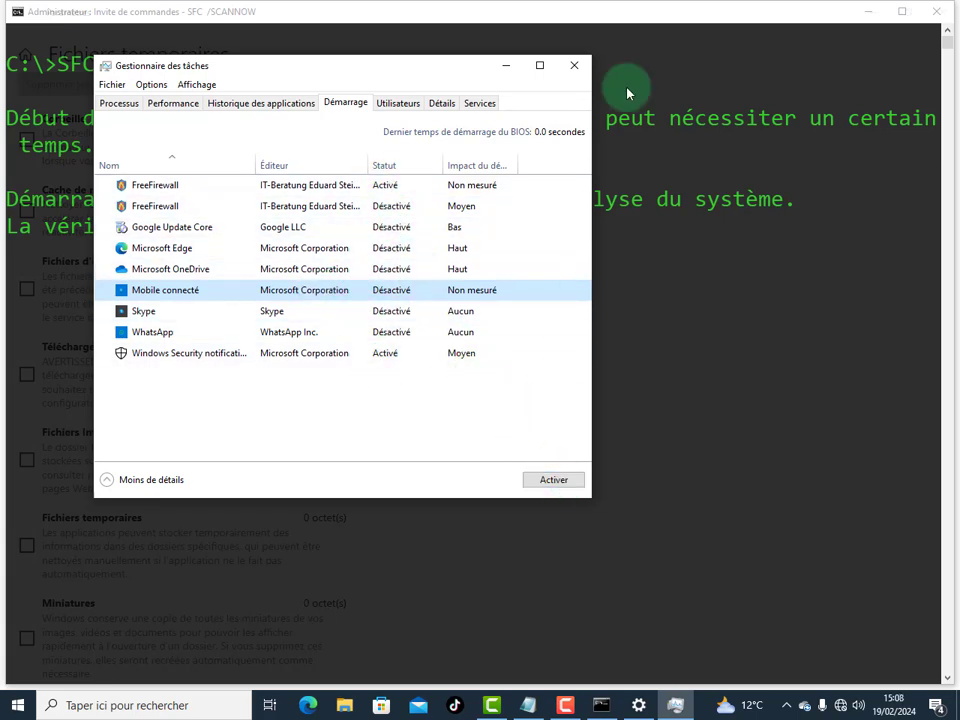
# Look through the application history, performance and processes views of the Task Manager, and close it
pyautogui.click(244, 103)
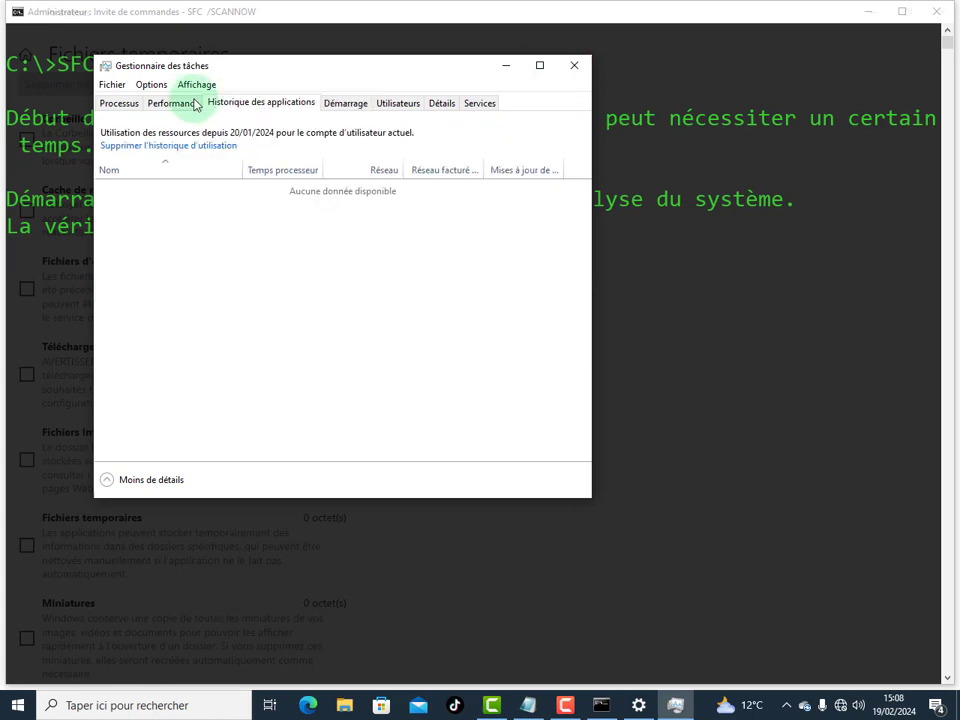
pyautogui.click(182, 103)
pyautogui.click(124, 104)
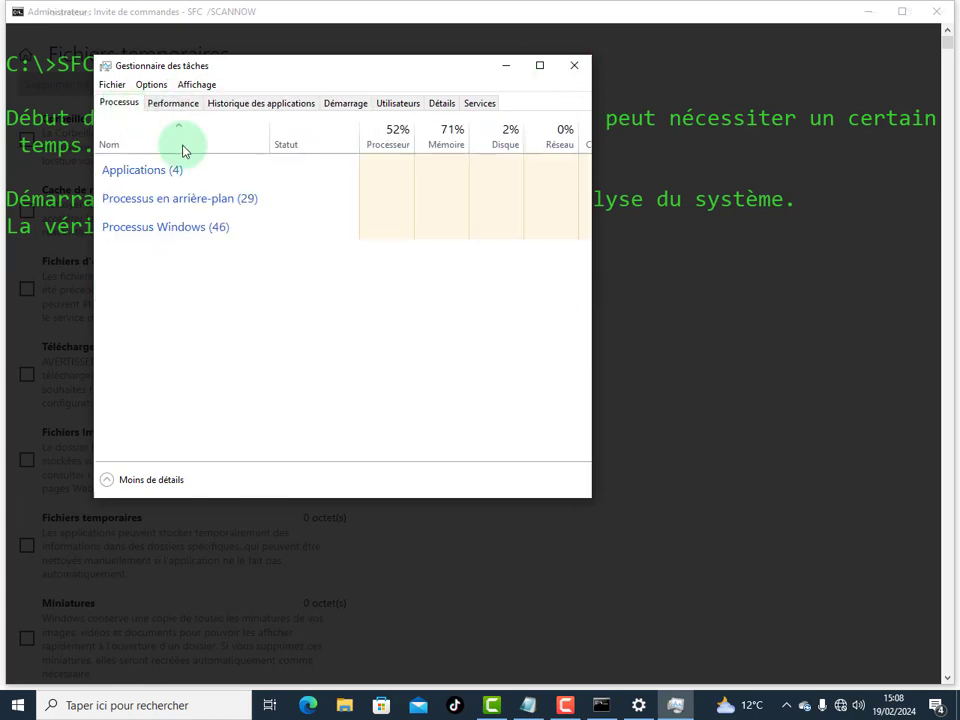
pyautogui.click(574, 66)
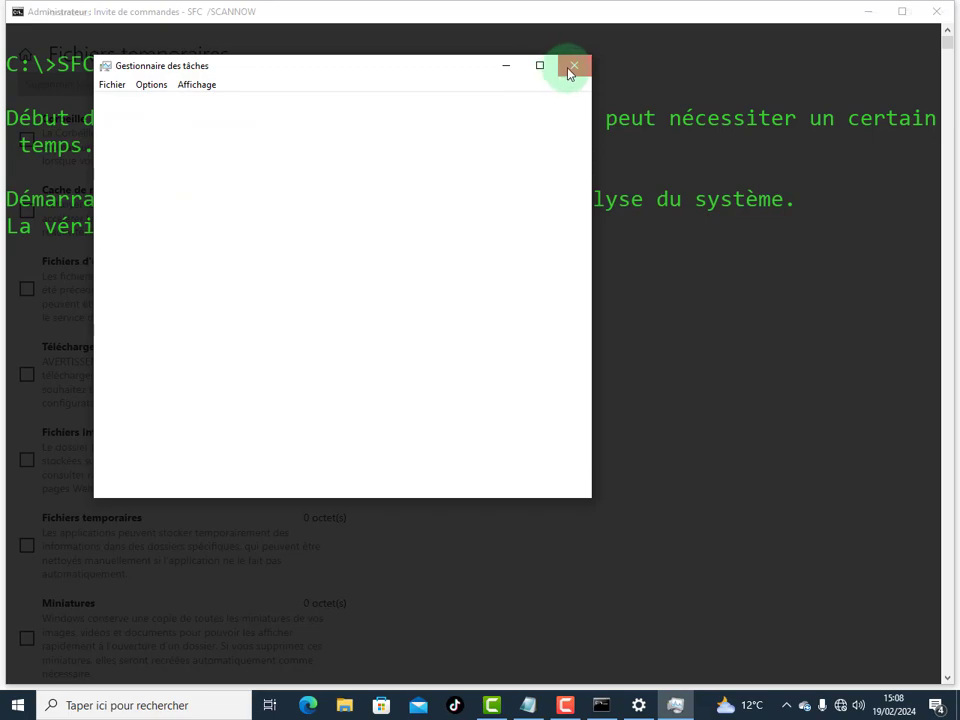
pyautogui.click(573, 66)
# In the Fichiers temporaires settings, select Corbeille and Cache de nuanceur DirectX, delete the selected files, and minimize the window
pyautogui.click(868, 12)
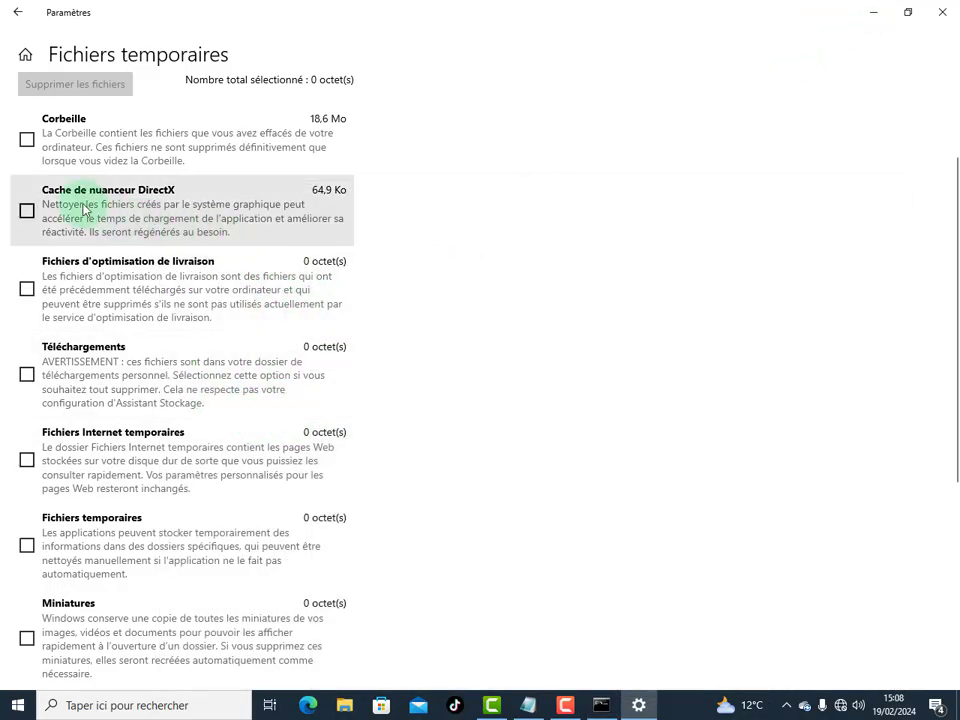
pyautogui.click(27, 139)
pyautogui.click(27, 210)
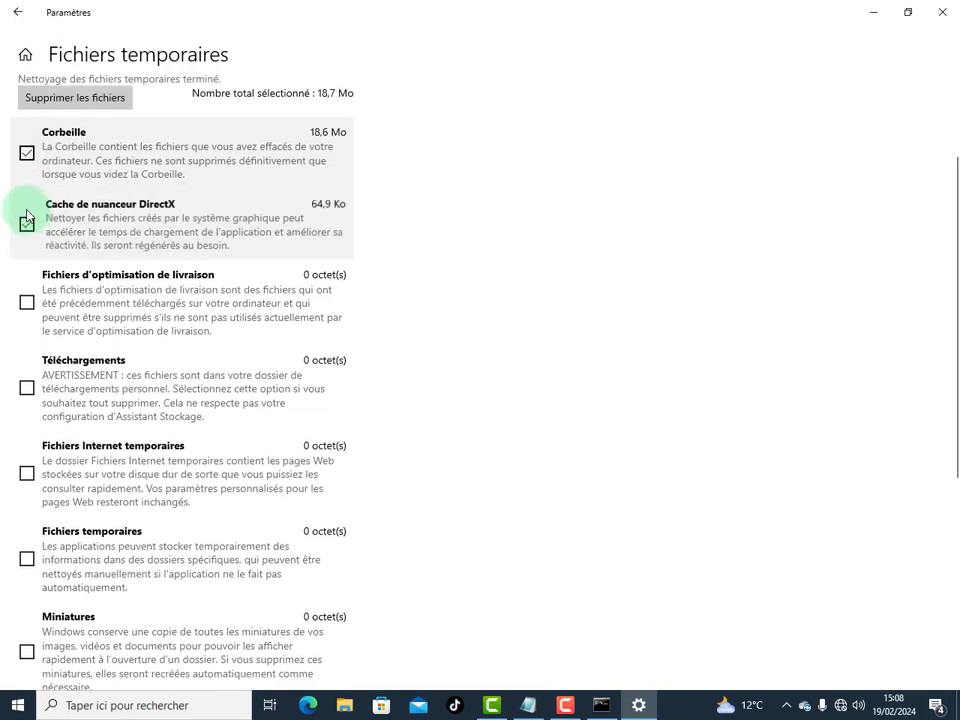
pyautogui.click(75, 98)
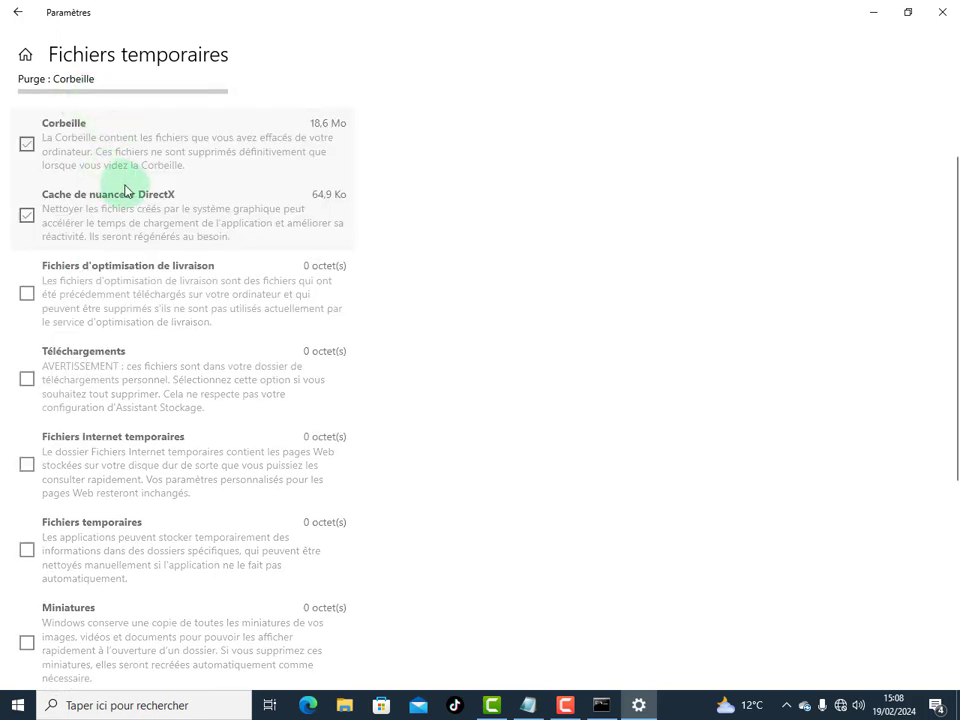
pyautogui.click(872, 12)
# Find and open the Applications de démarrage system settings, review the startup app toggles, and close the window
pyautogui.click(83, 705)
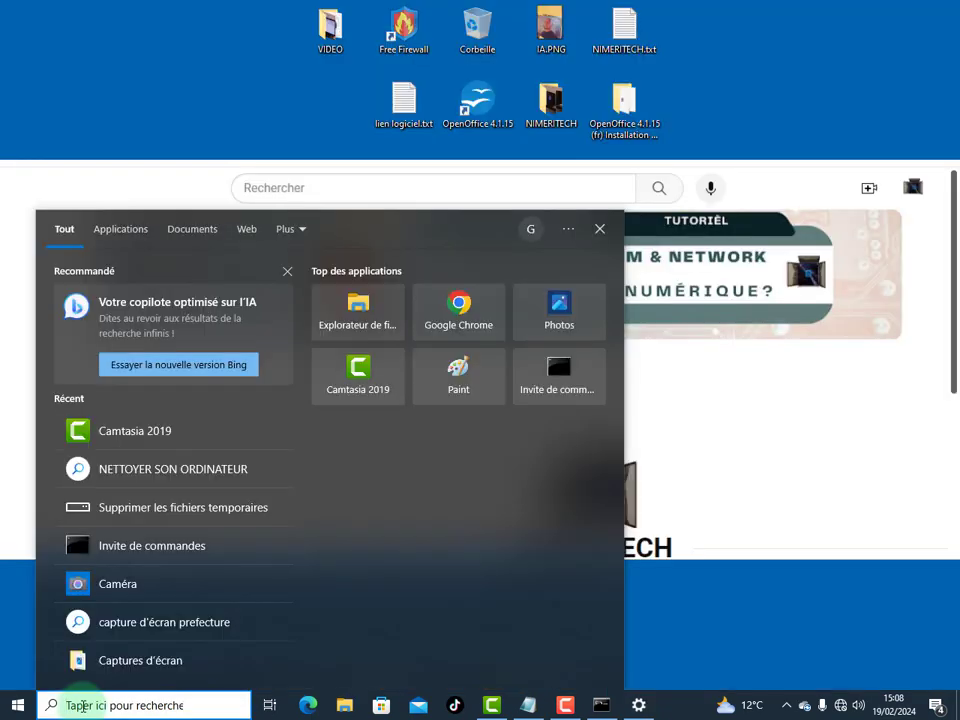
pyautogui.write('app')
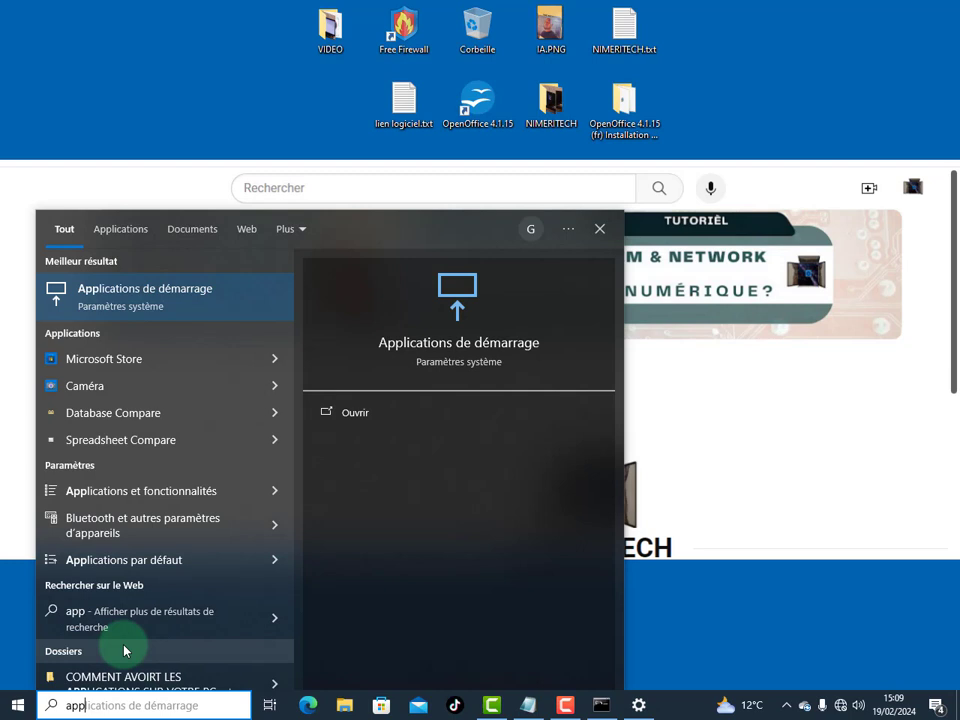
pyautogui.press('Tab')
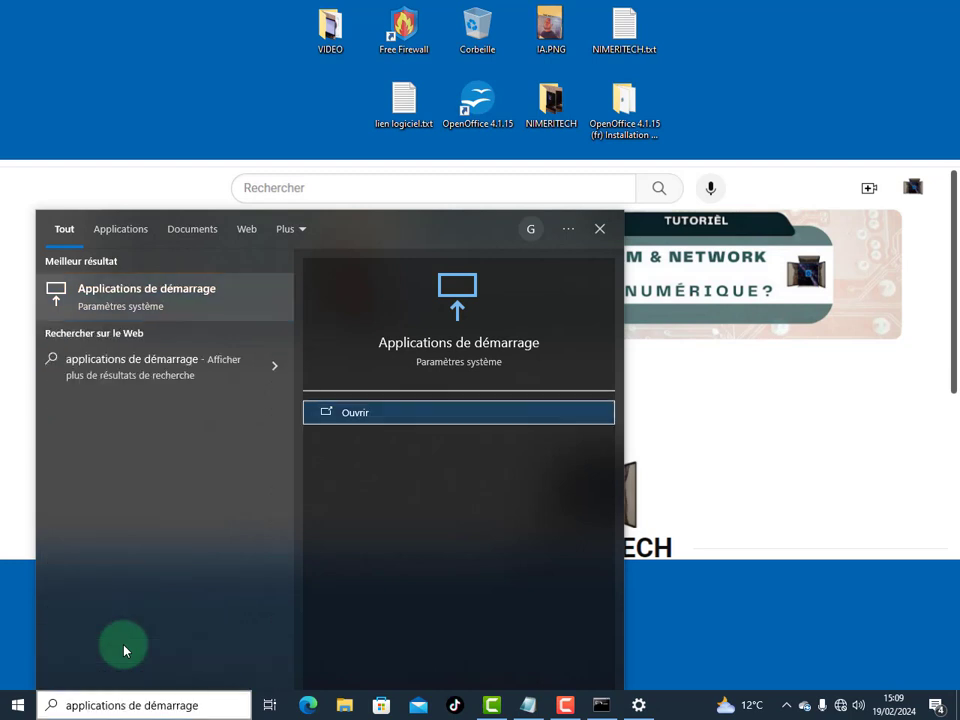
pyautogui.click(136, 298)
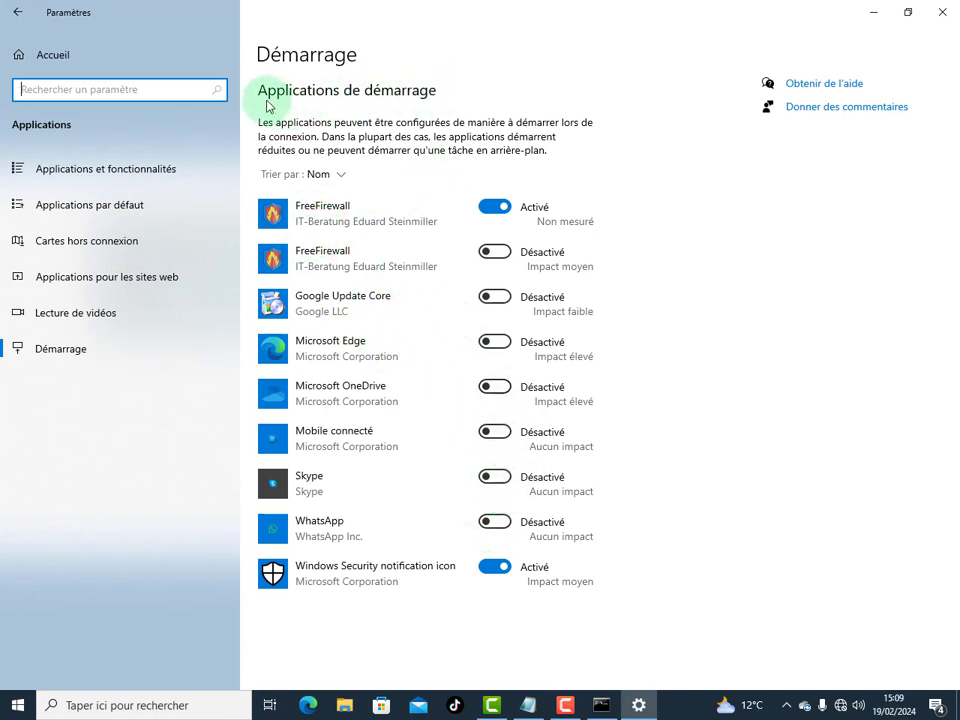
pyautogui.click(425, 96)
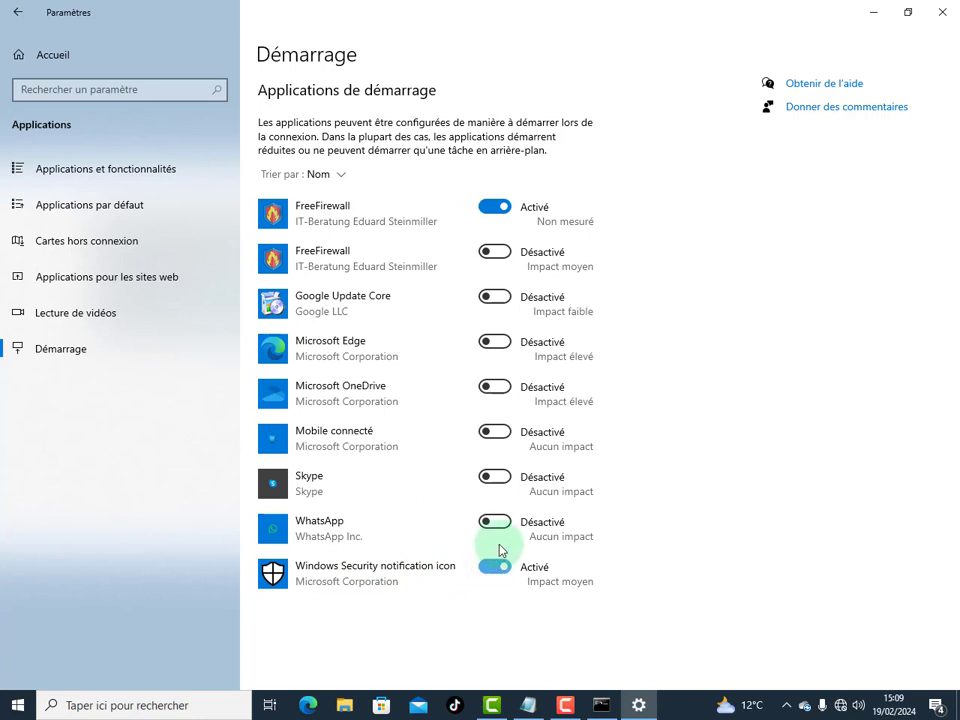
pyautogui.click(497, 345)
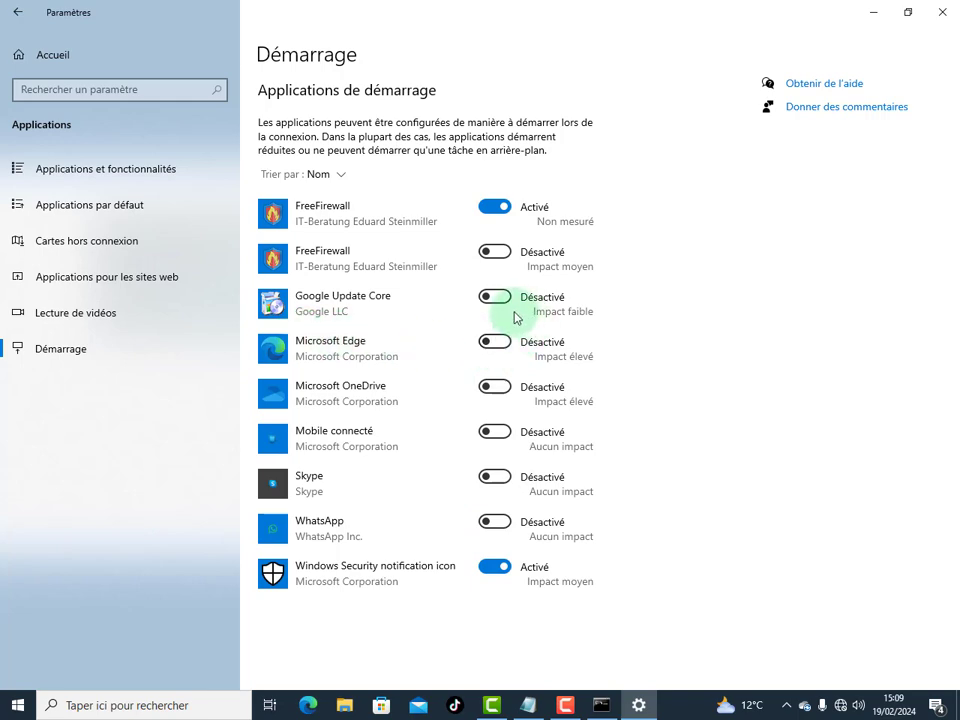
pyautogui.click(950, 11)
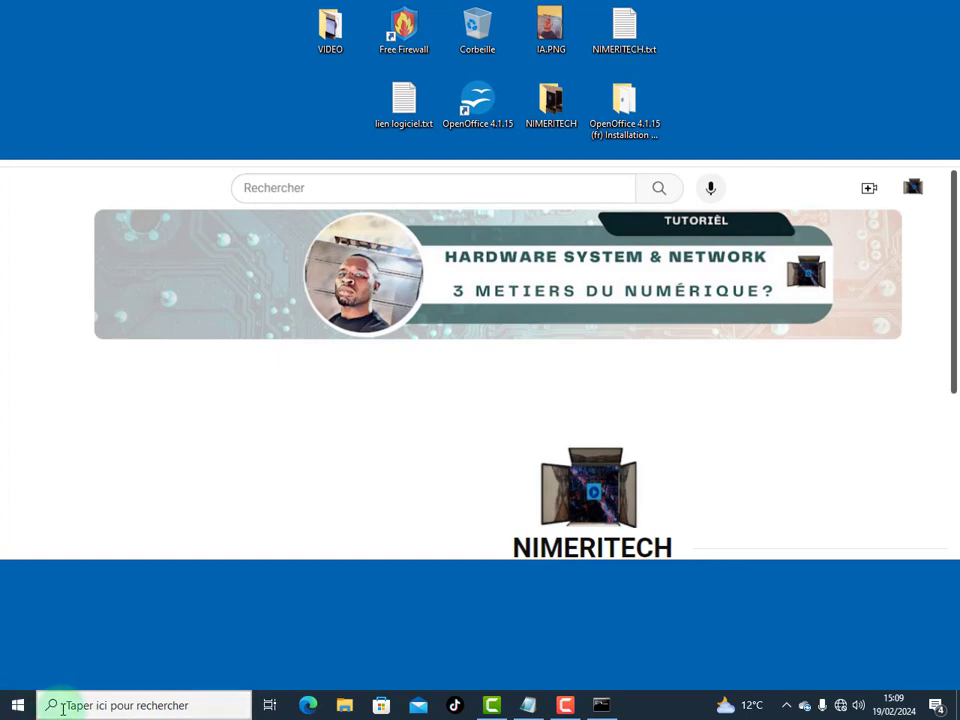
# Search Windows for "application" and open the Applications en arrière-plan settings
pyautogui.click(63, 708)
pyautogui.write('ap')
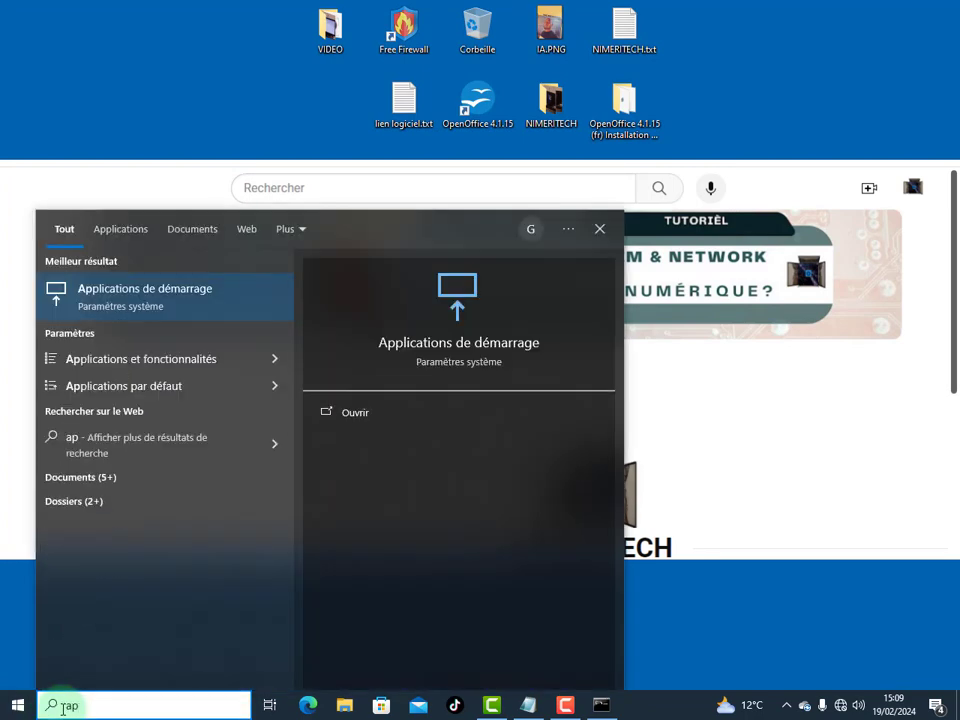
pyautogui.write('p')
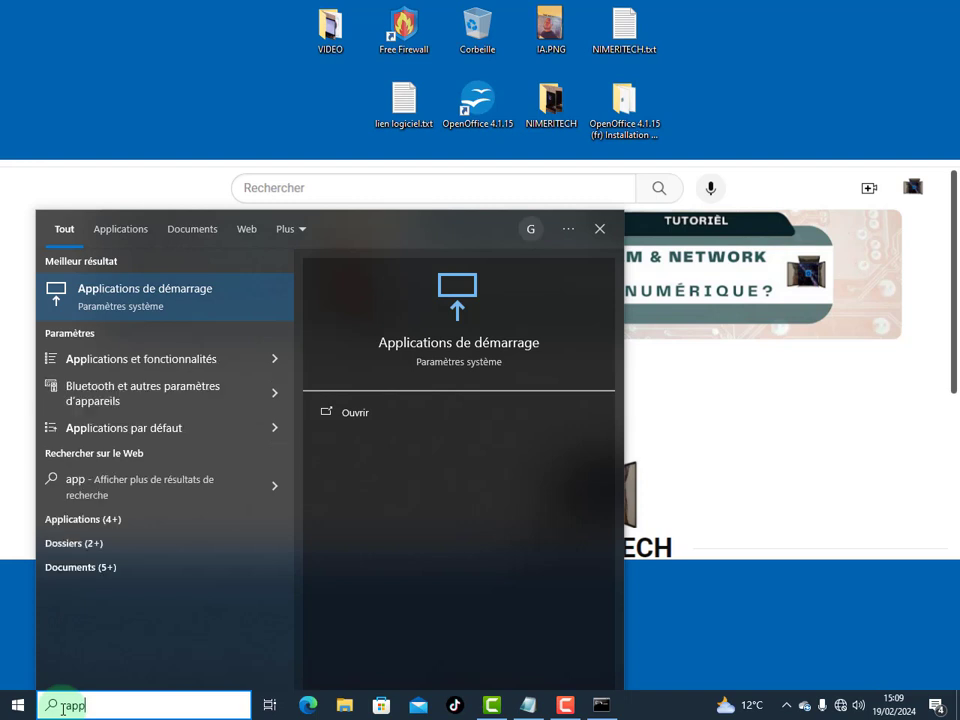
pyautogui.write('licati')
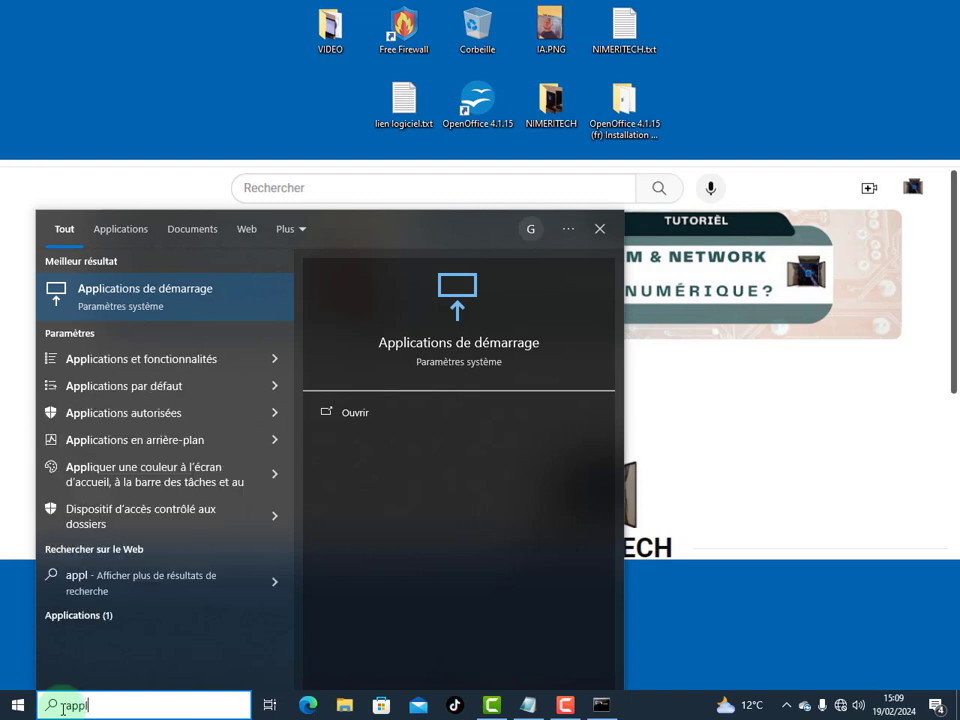
pyautogui.write('on')
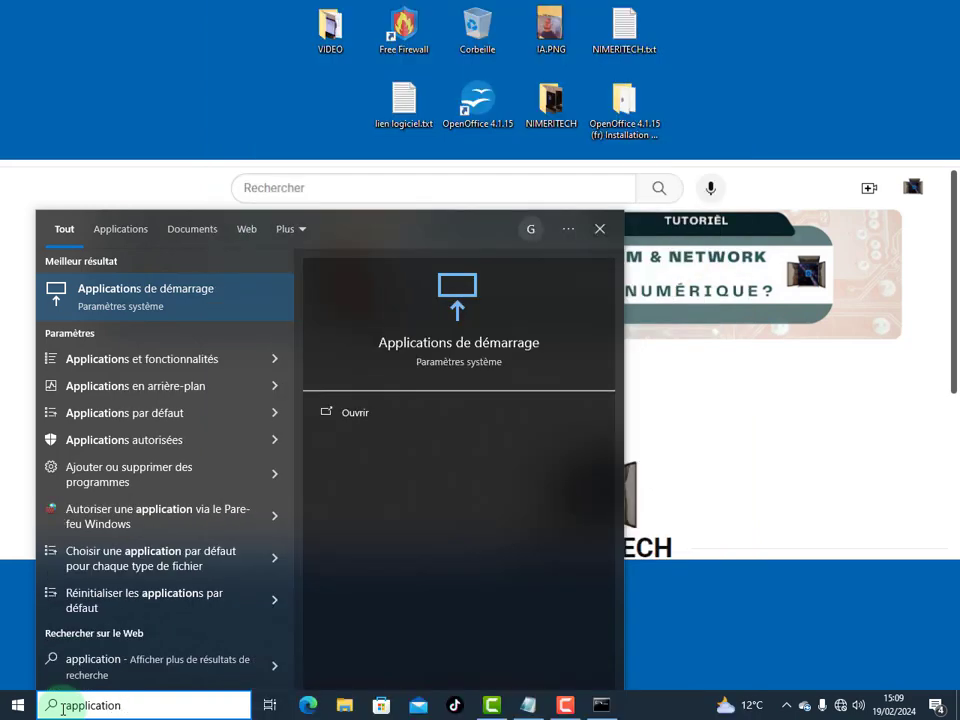
pyautogui.click(163, 388)
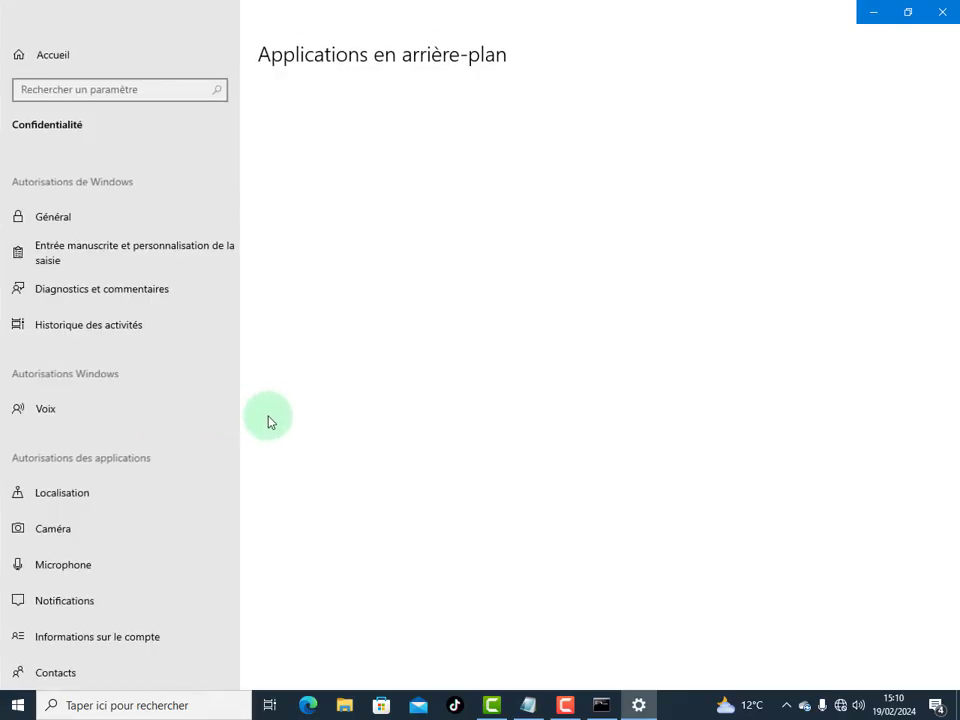
# Turn off the permission for applications to run in the background, and check the toggles across the whole app list
pyautogui.scroll(-8, 455, 460)
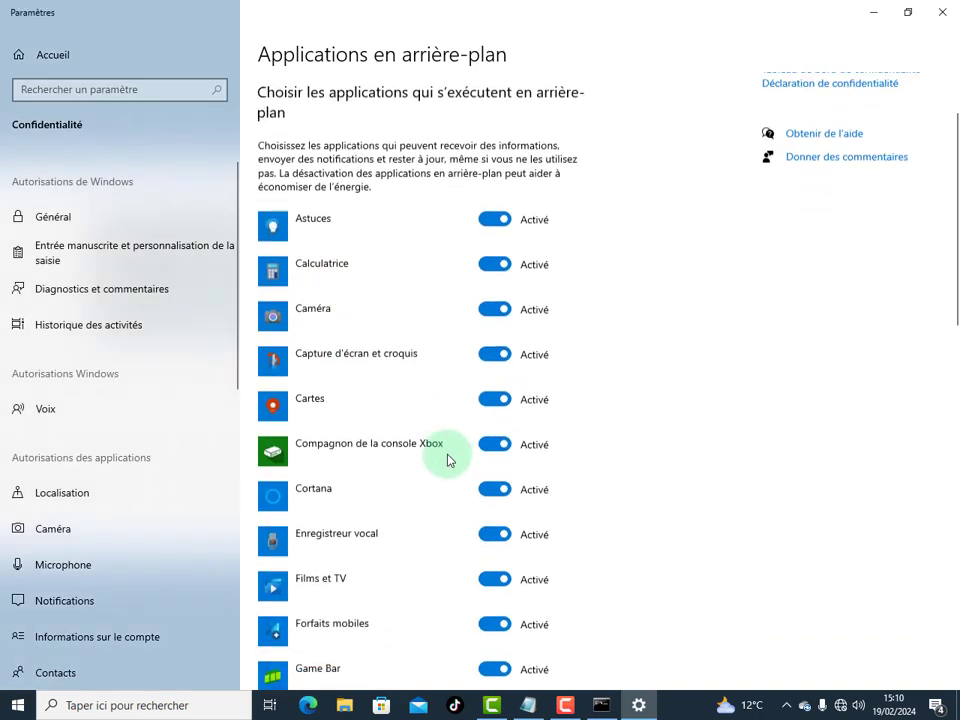
pyautogui.scroll(-4, 462, 471)
pyautogui.scroll(12, 470, 465)
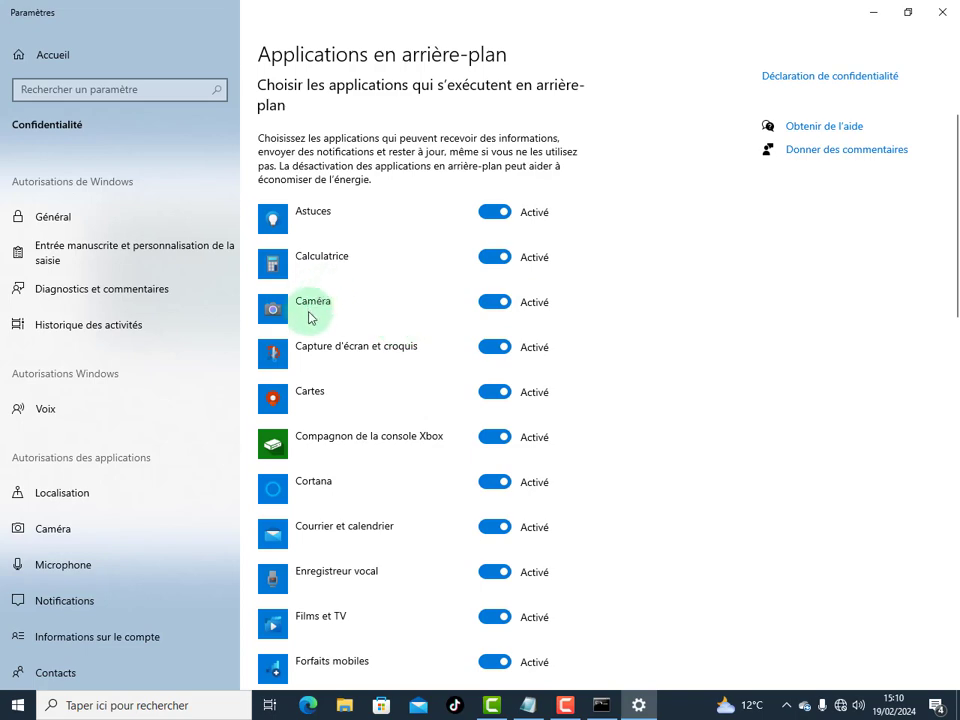
pyautogui.scroll(-1, 856, 411)
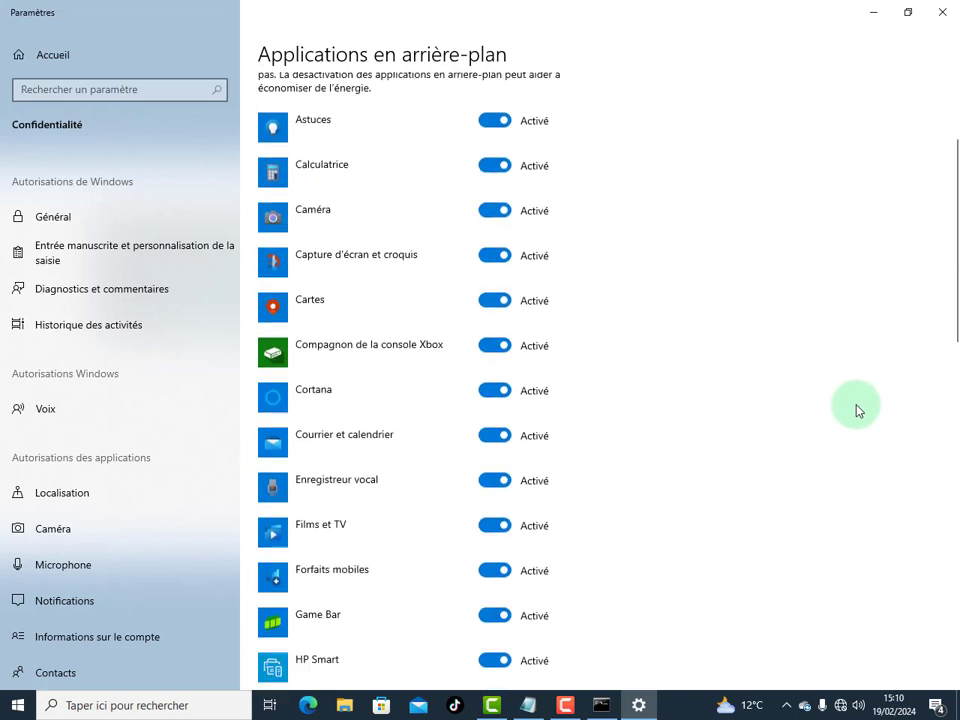
pyautogui.scroll(3, 860, 405)
pyautogui.scroll(-3, 597, 290)
pyautogui.scroll(3, 597, 290)
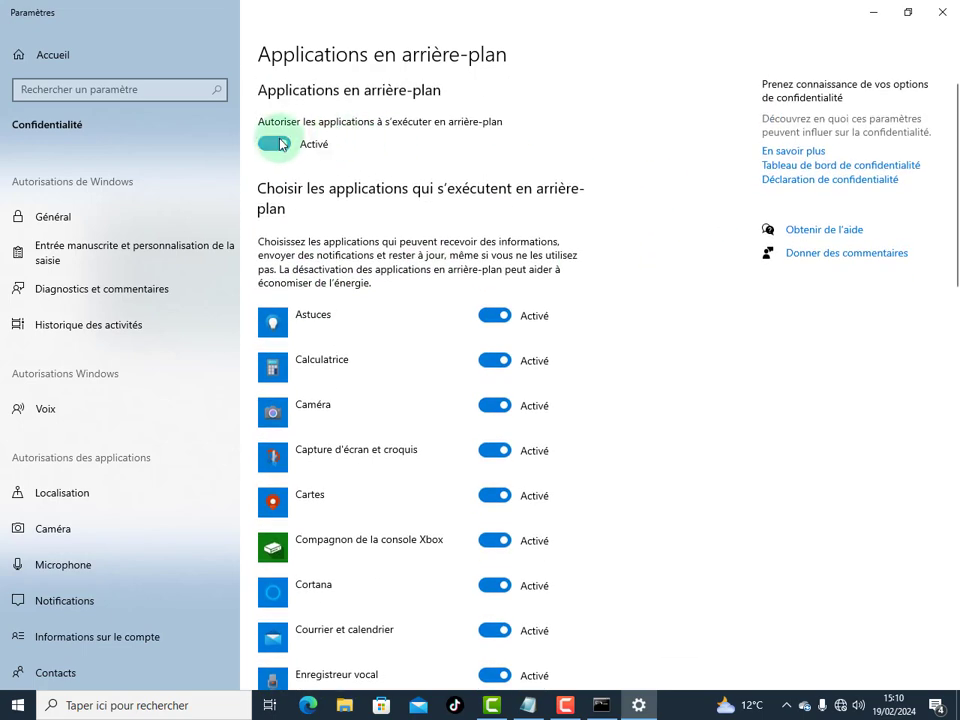
pyautogui.click(279, 145)
pyautogui.scroll(-4, 428, 320)
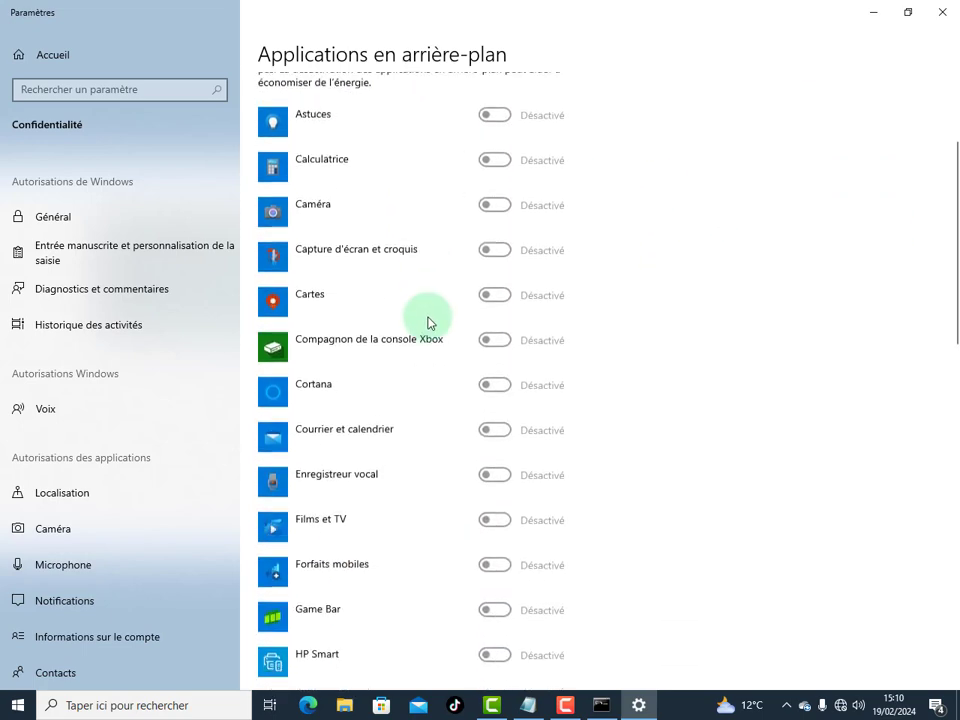
pyautogui.scroll(-2, 410, 390)
pyautogui.scroll(-5, 477, 520)
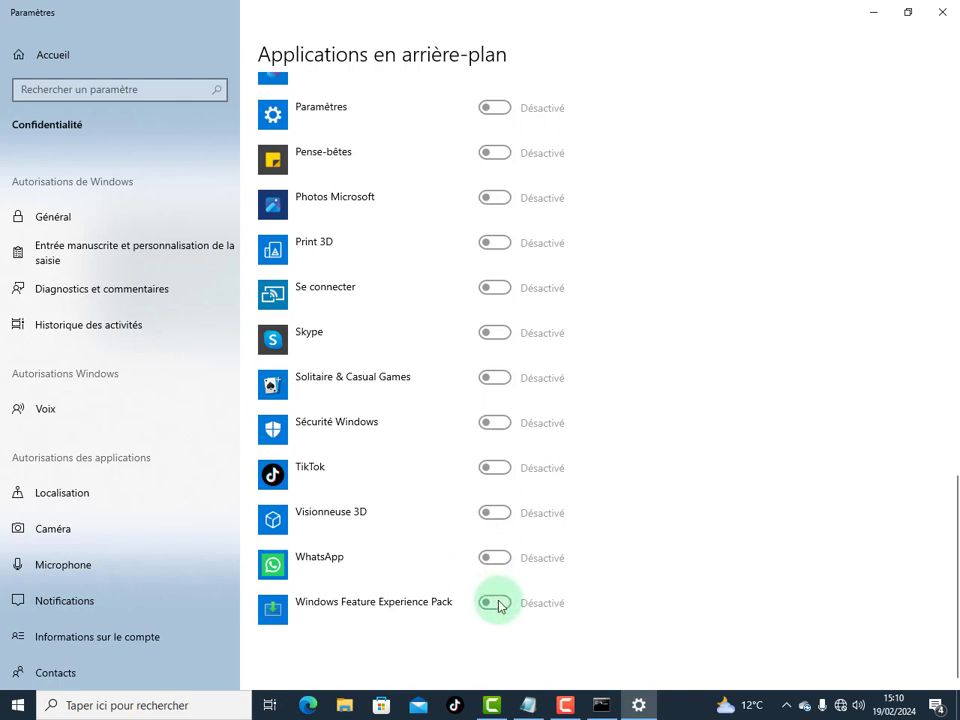
# Turn the general permission for applications to run in the background back on
pyautogui.scroll(4, 506, 538)
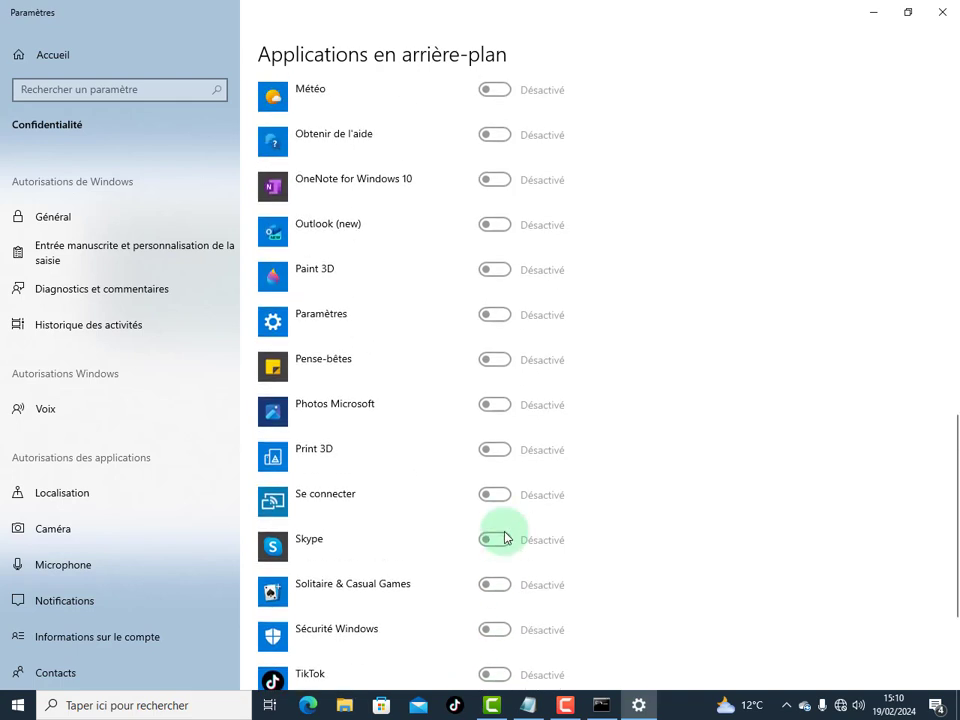
pyautogui.scroll(-4, 506, 538)
pyautogui.scroll(14, 508, 538)
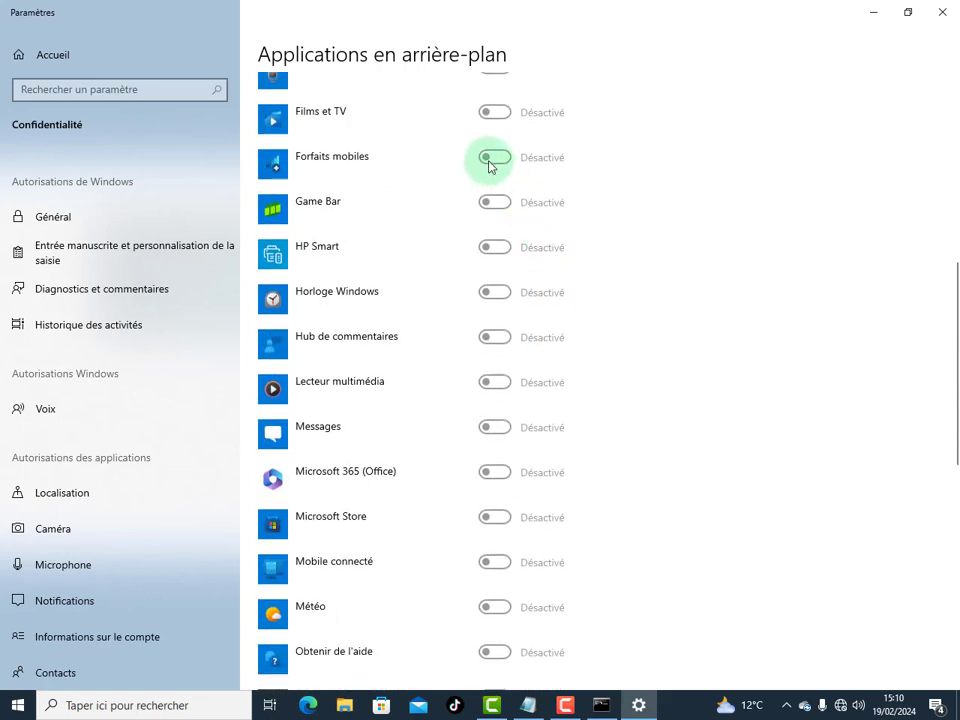
pyautogui.scroll(4, 501, 167)
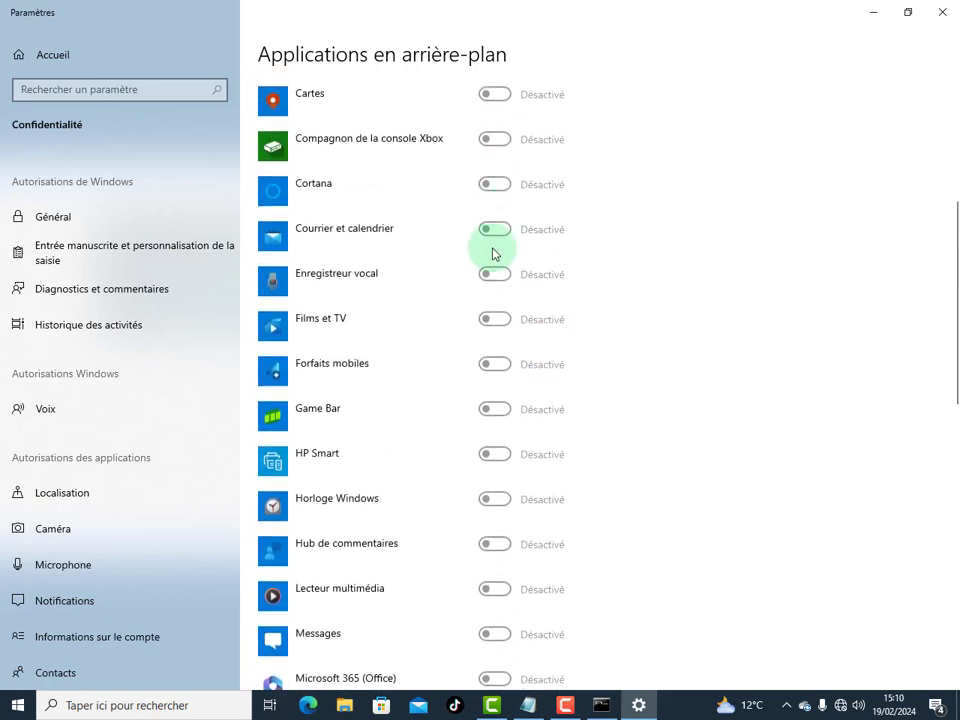
pyautogui.scroll(4, 492, 253)
pyautogui.scroll(1, 517, 201)
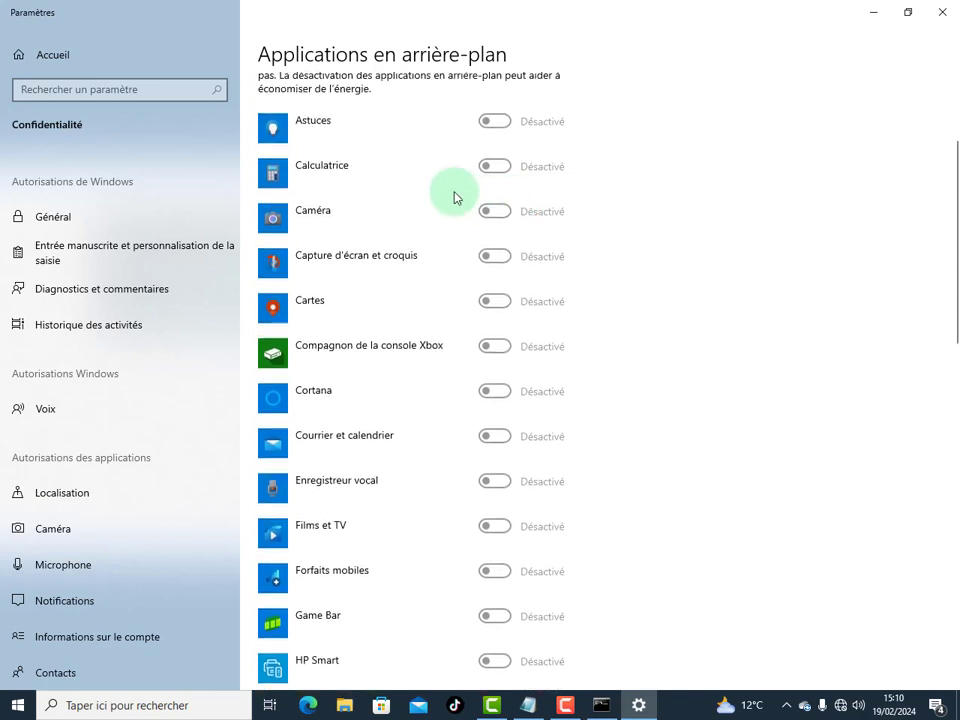
pyautogui.scroll(4, 420, 205)
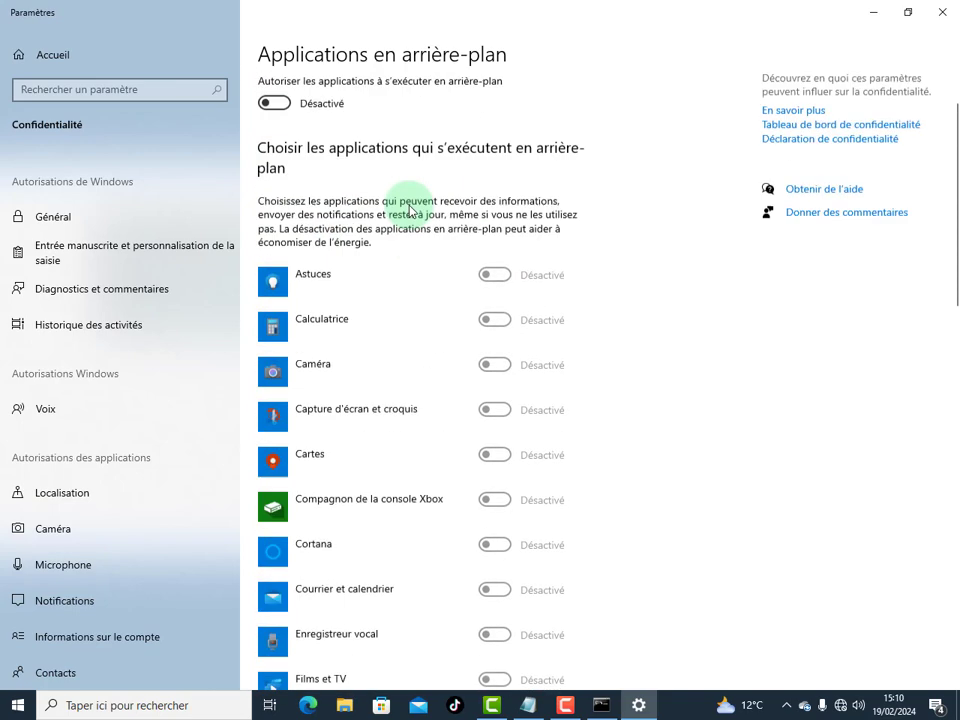
pyautogui.click(274, 144)
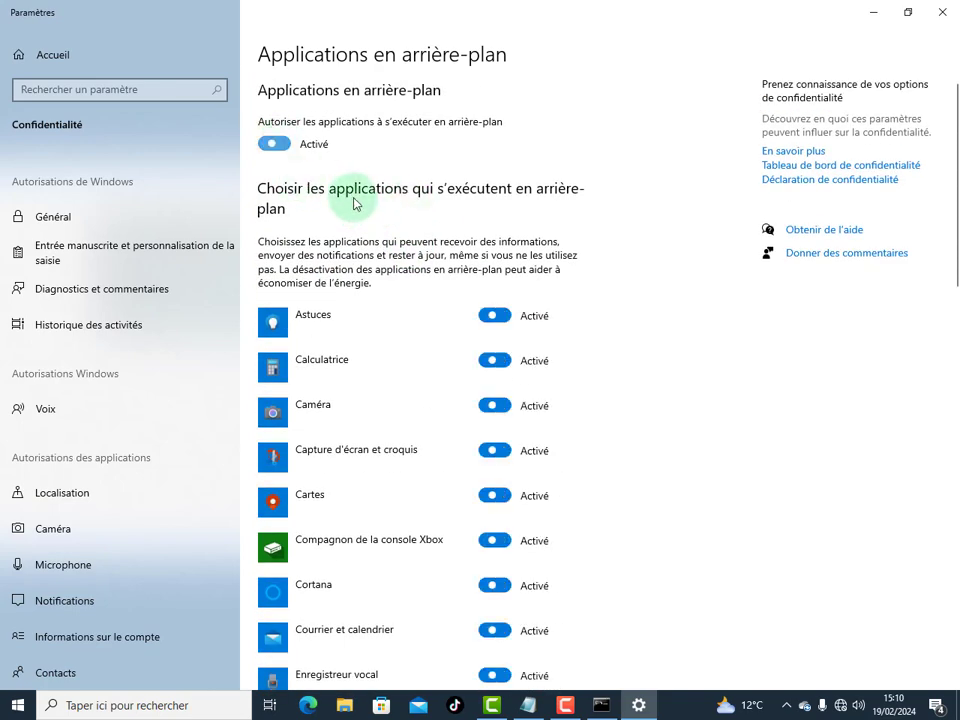
# Keep Calculatrice enabled in the background app list and turn off Astuces, Caméra, Capture d'écran et croquis, and Cartes
pyautogui.click(492, 360)
pyautogui.click(492, 360)
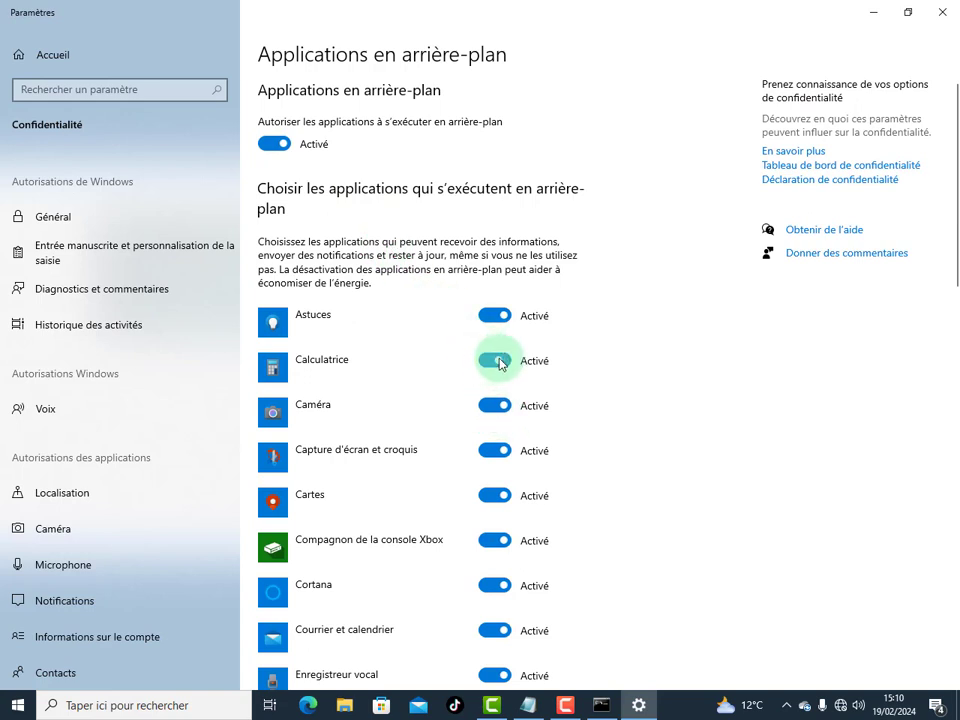
pyautogui.click(492, 316)
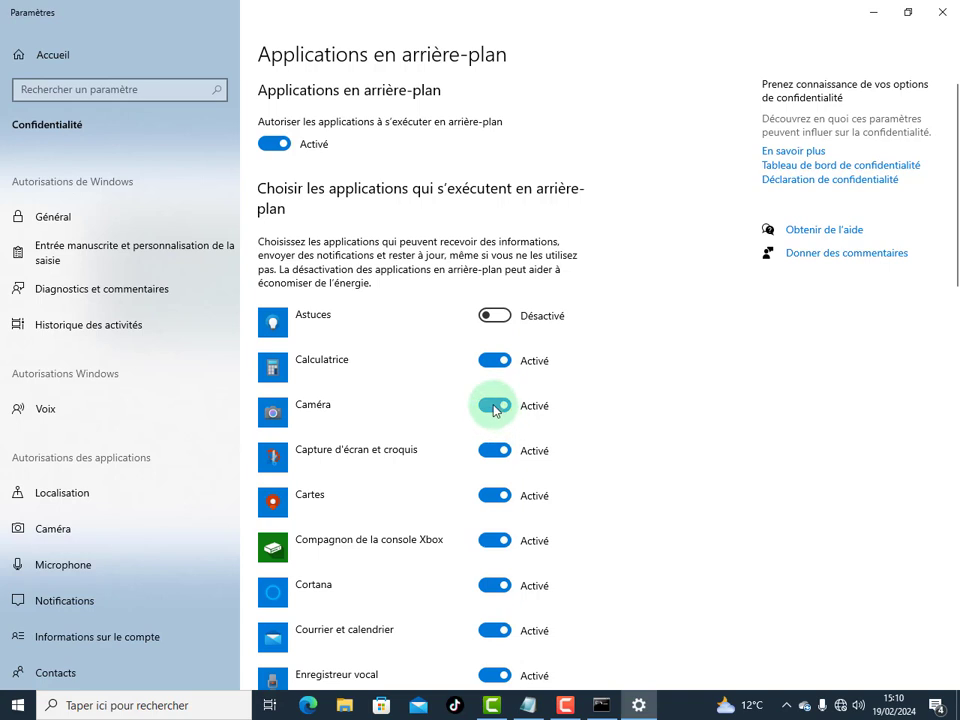
pyautogui.click(494, 406)
pyautogui.click(493, 450)
pyautogui.scroll(-2, 493, 450)
pyautogui.click(495, 393)
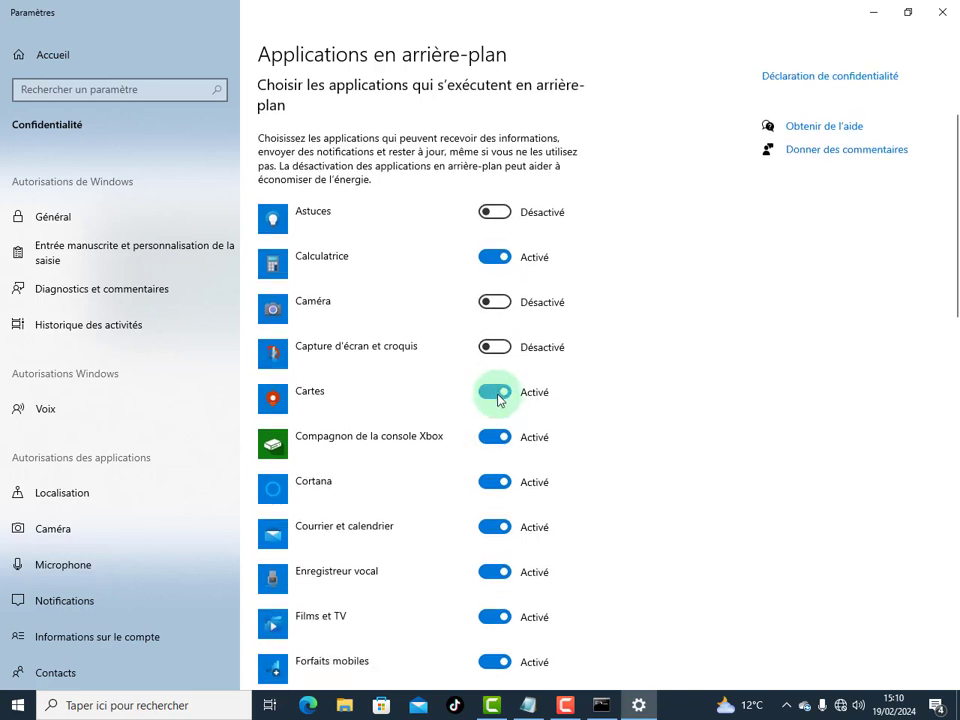
# Disable background running for Compagnon de la console Xbox, Cortana, Courrier et calendrier, Enregistreur vocal, and Films et TV
pyautogui.click(495, 437)
pyautogui.click(496, 483)
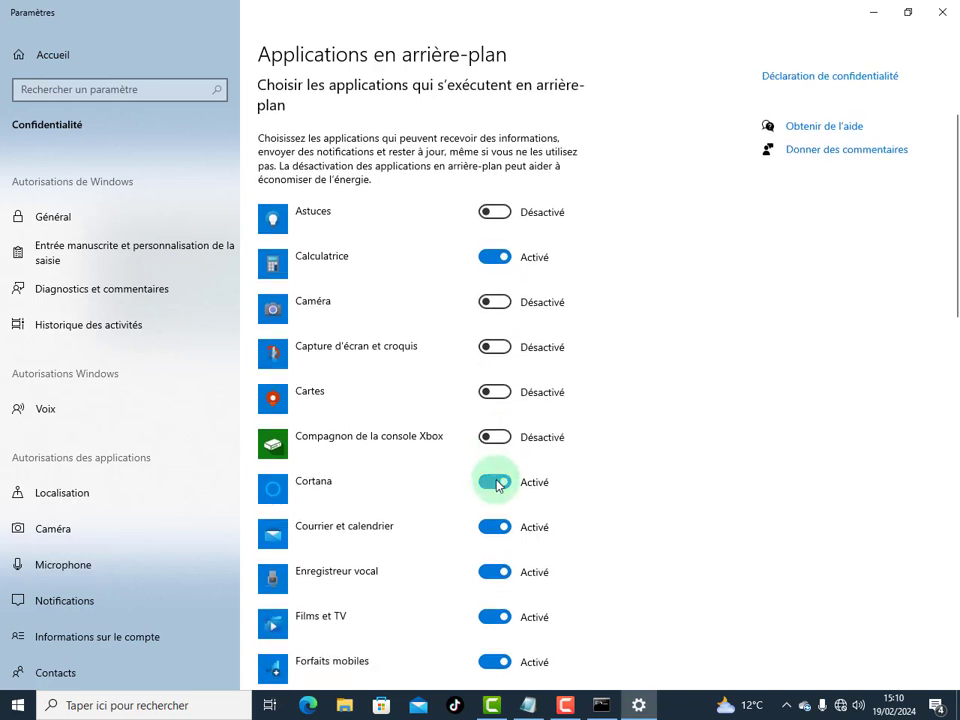
pyautogui.click(497, 524)
pyautogui.click(492, 574)
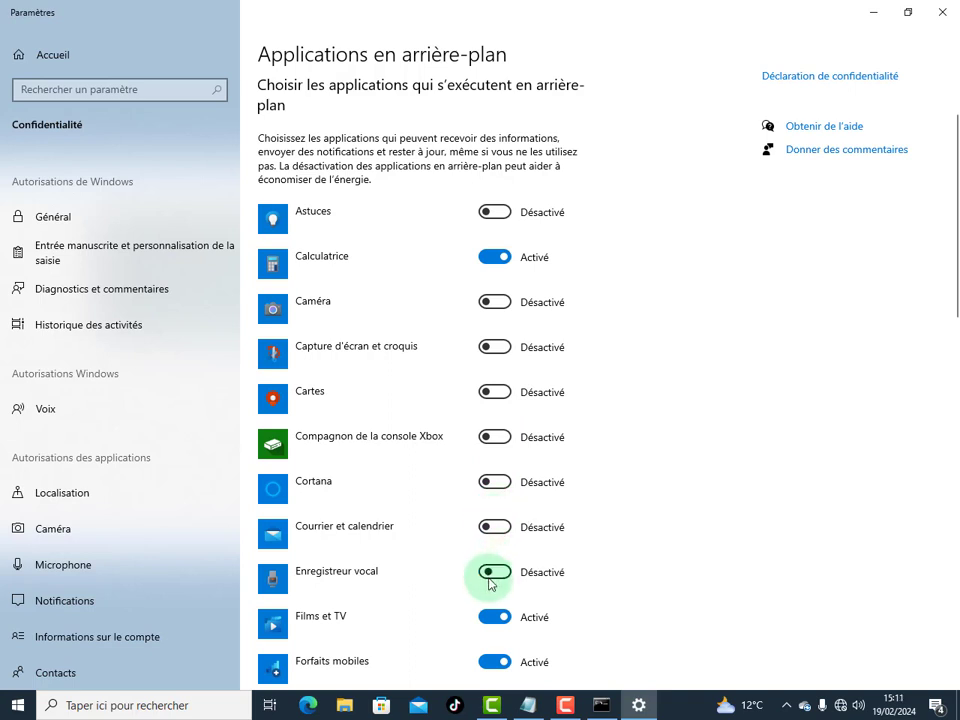
pyautogui.click(492, 620)
# Disable background running for Forfaits mobiles, Game Bar, and HP Smart
pyautogui.scroll(-2, 497, 621)
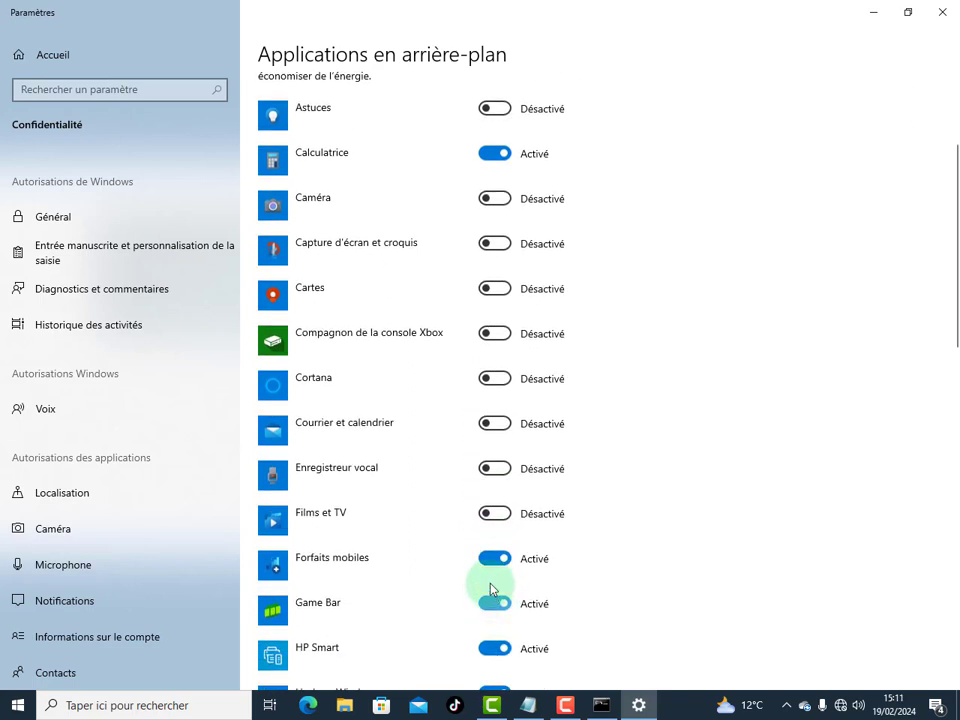
pyautogui.click(492, 558)
pyautogui.click(494, 608)
pyautogui.click(495, 645)
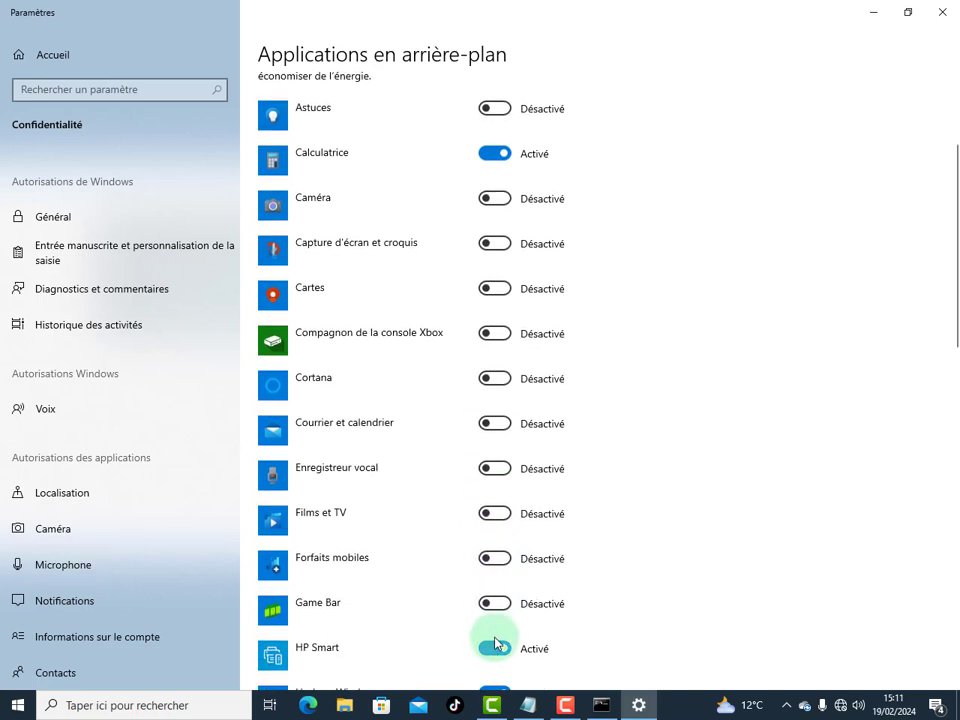
# Disable background running for Windows Feature Experience Pack, WhatsApp, Visionneuse 3D, TikTok, Solitaire & Casual Games, Skype, and Sécurité Windows
pyautogui.scroll(-15, 519, 563)
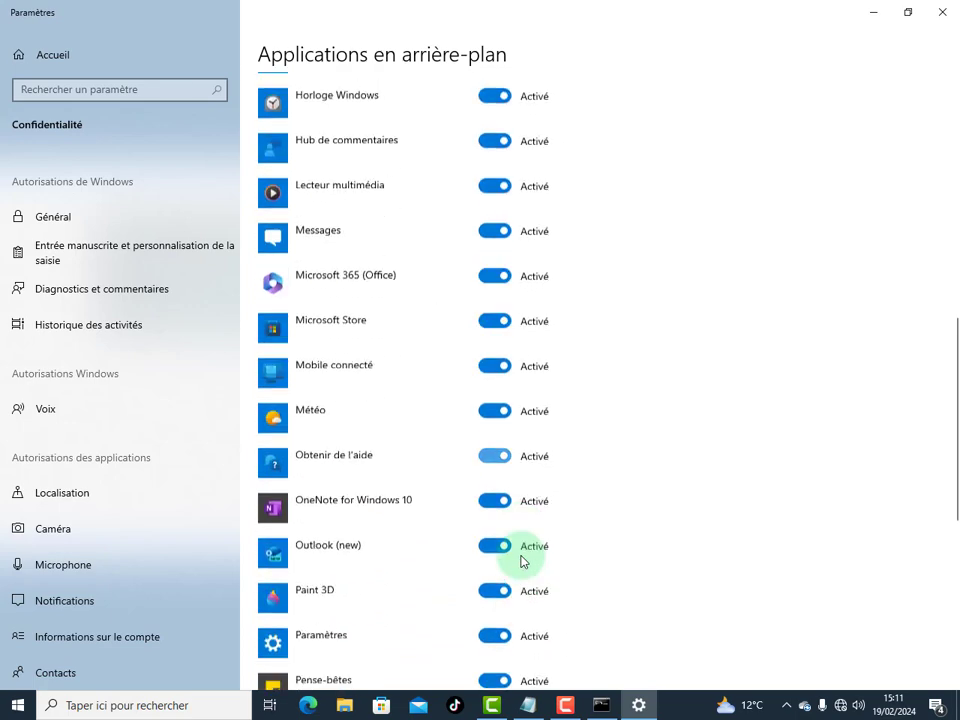
pyautogui.scroll(-1, 505, 590)
pyautogui.click(496, 602)
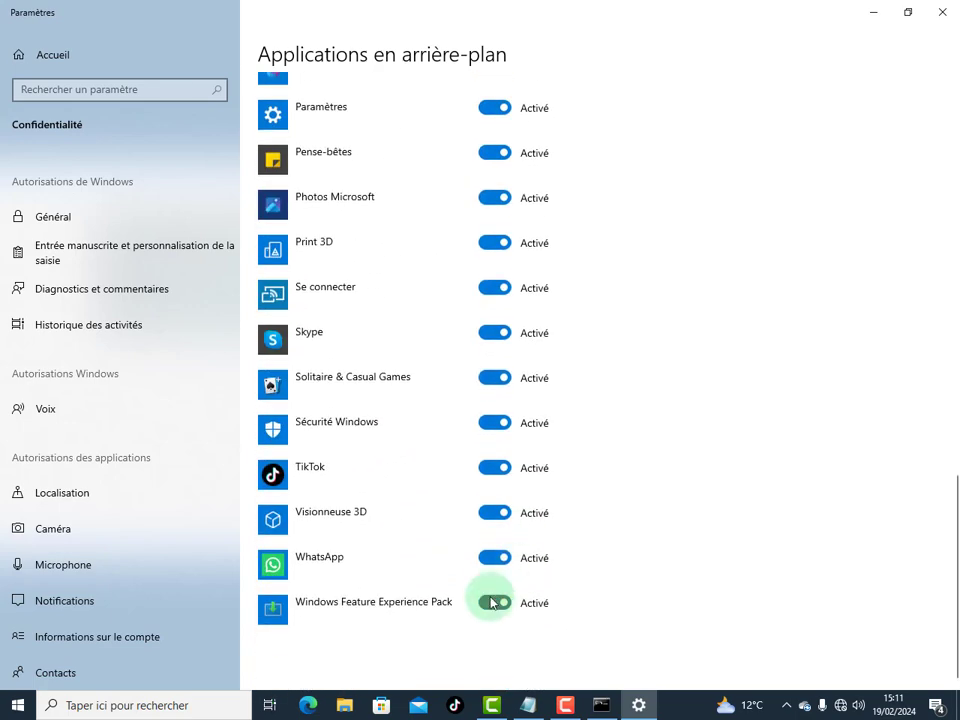
pyautogui.click(492, 557)
pyautogui.click(492, 513)
pyautogui.click(487, 463)
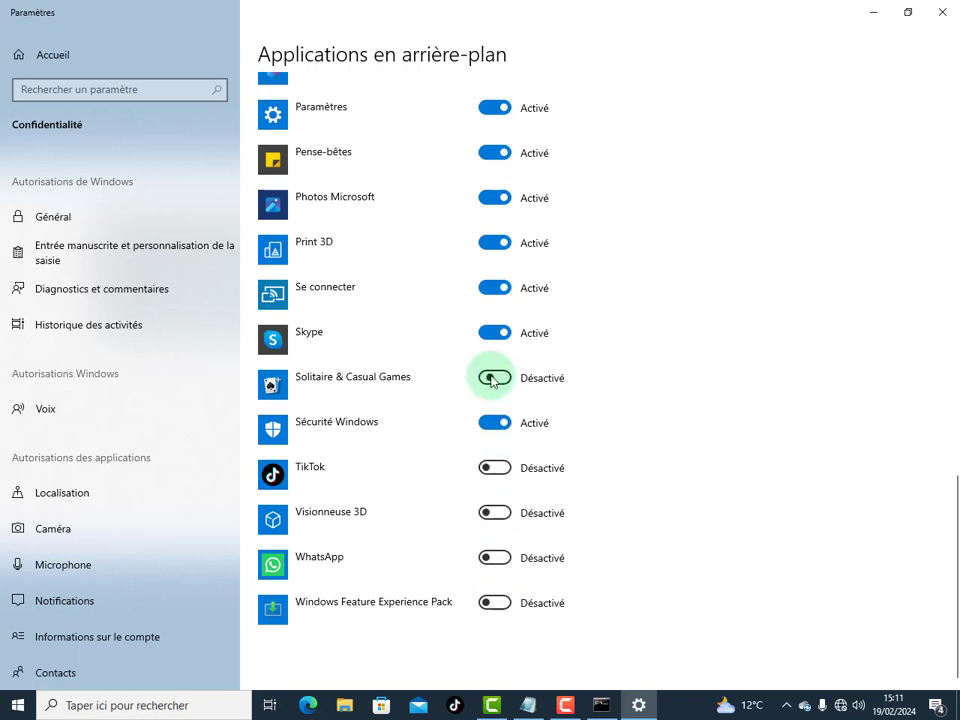
pyautogui.click(494, 335)
pyautogui.click(496, 422)
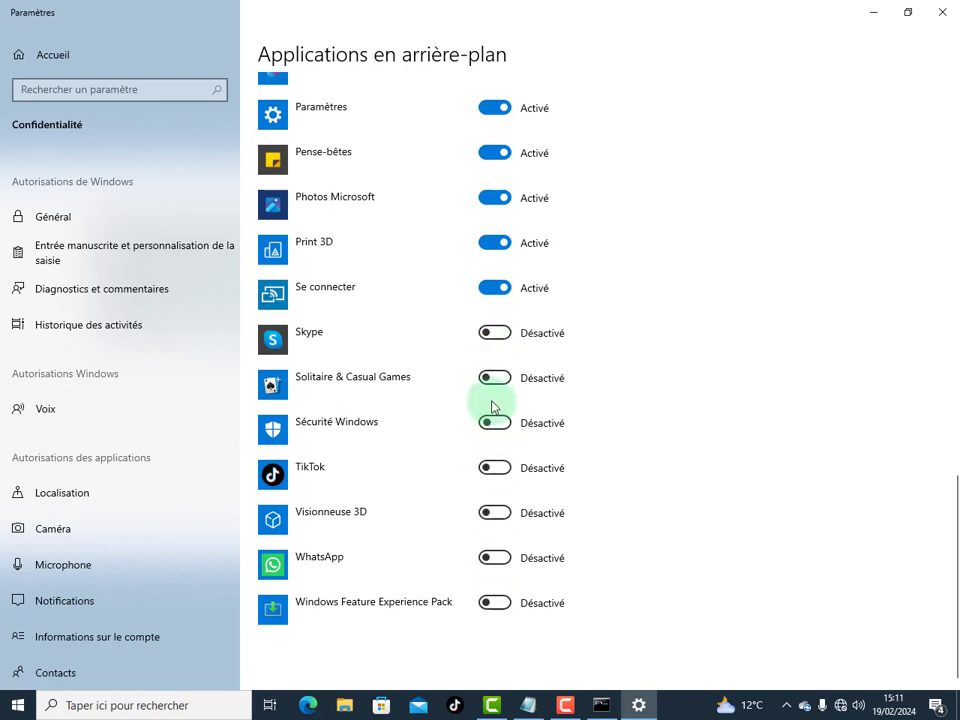
# Disable background running for Se connecter, Print 3D, Photos Microsoft, Pense-bêtes, Paramètres, and Paint 3D
pyautogui.click(490, 289)
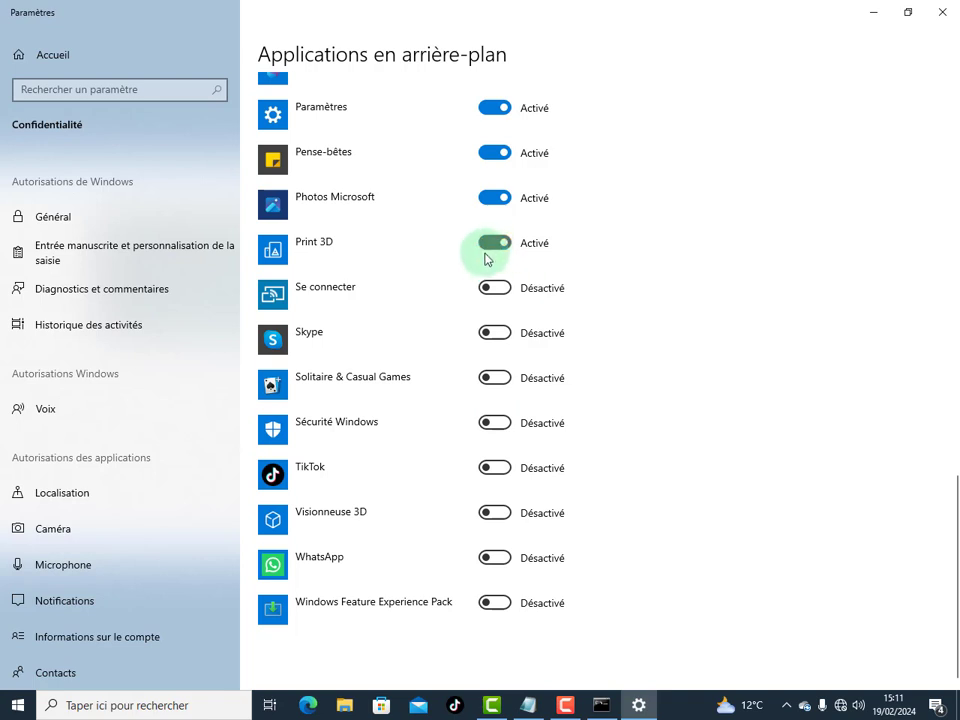
pyautogui.click(494, 242)
pyautogui.click(494, 197)
pyautogui.click(494, 152)
pyautogui.scroll(2, 494, 152)
pyautogui.click(493, 314)
pyautogui.click(492, 269)
# Disable background running for Outlook (new), OneNote for Windows 10, Obtenir de l'aide, Météo, and Mobile connecté
pyautogui.click(495, 224)
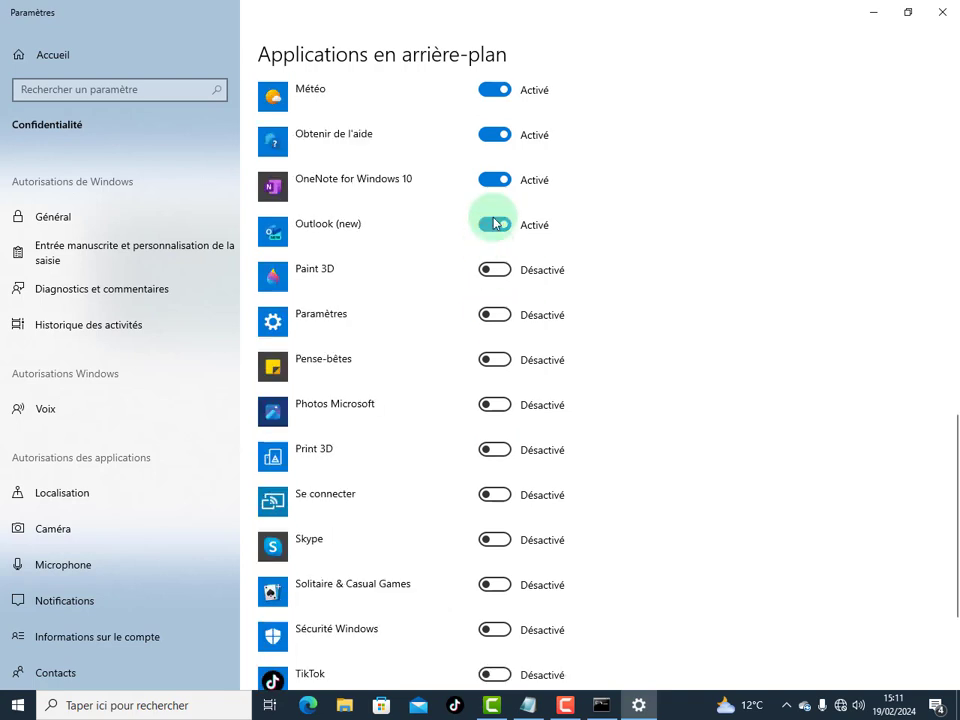
pyautogui.click(495, 182)
pyautogui.click(495, 138)
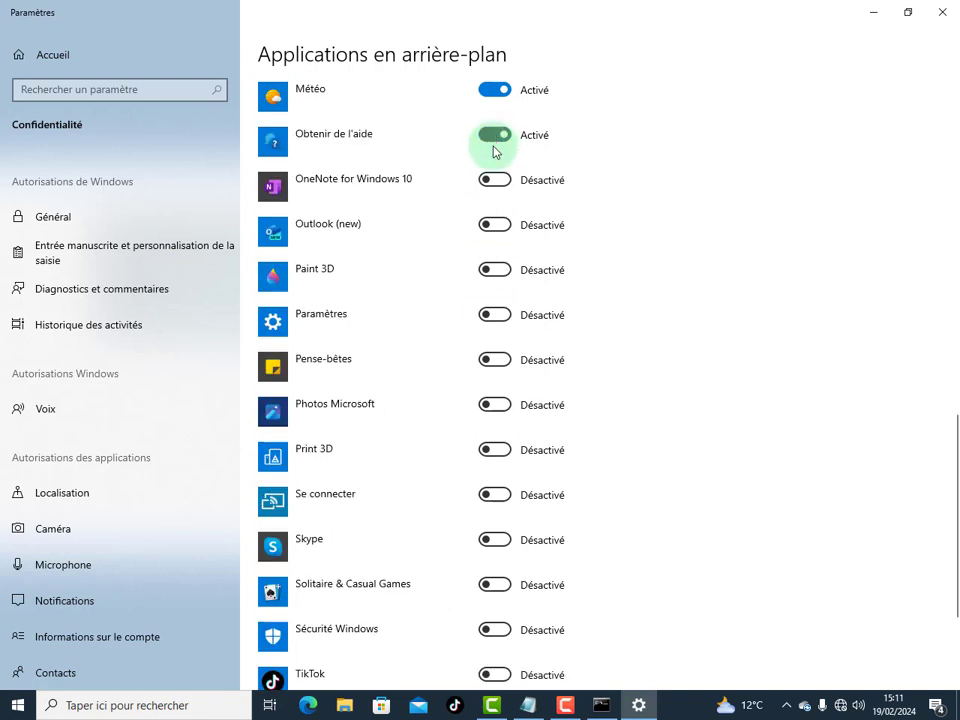
pyautogui.scroll(1, 873, 412)
pyautogui.scroll(3, 873, 412)
pyautogui.click(499, 399)
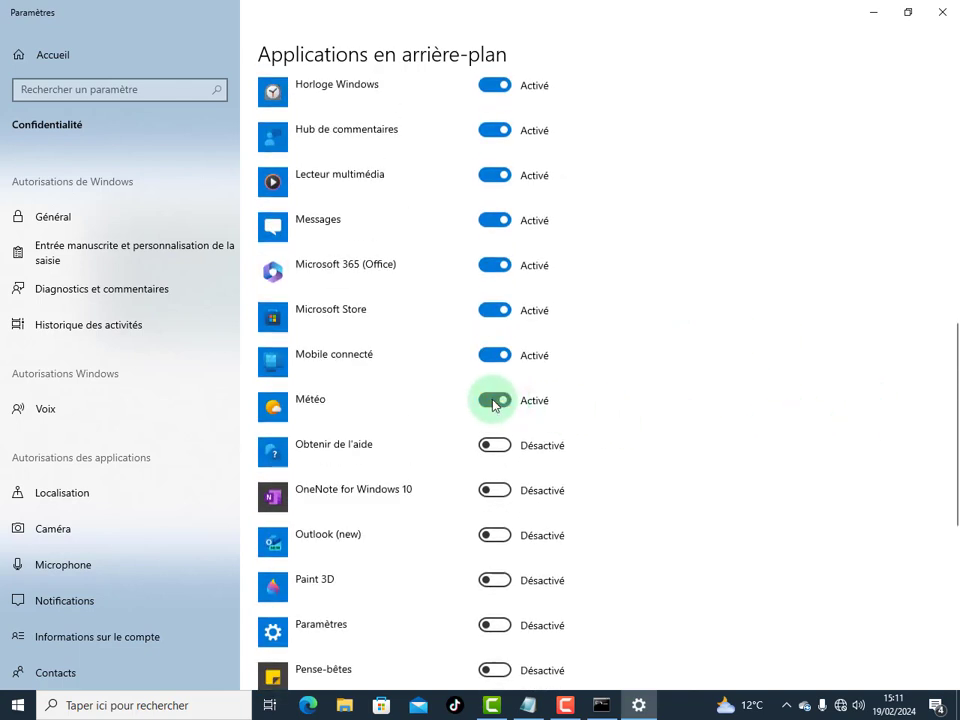
pyautogui.click(505, 354)
# Disable background running for Microsoft Store, Microsoft 365 (Office), Messages, Lecteur multimédia, Hub de commentaires, and Horloge Windows, and close the settings window
pyautogui.click(495, 312)
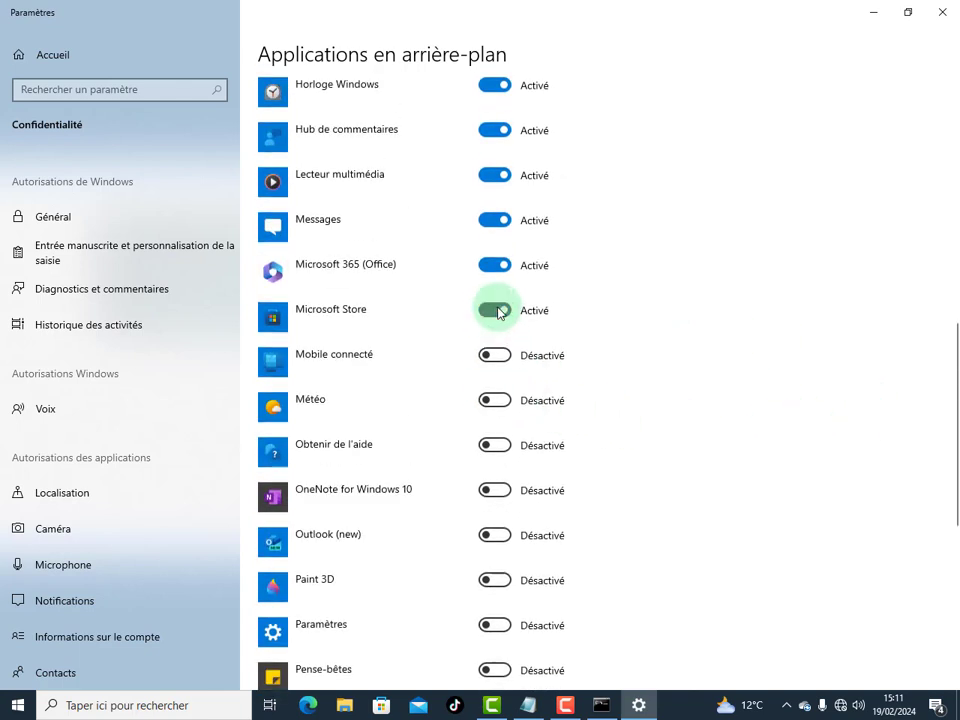
pyautogui.click(490, 274)
pyautogui.click(494, 220)
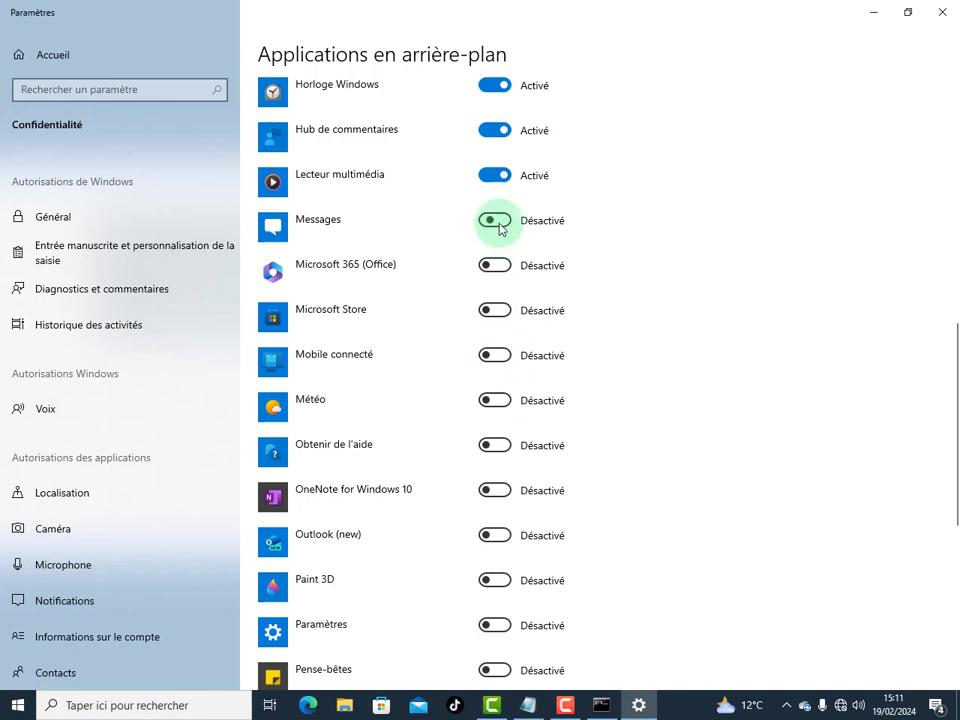
pyautogui.click(493, 180)
pyautogui.click(500, 148)
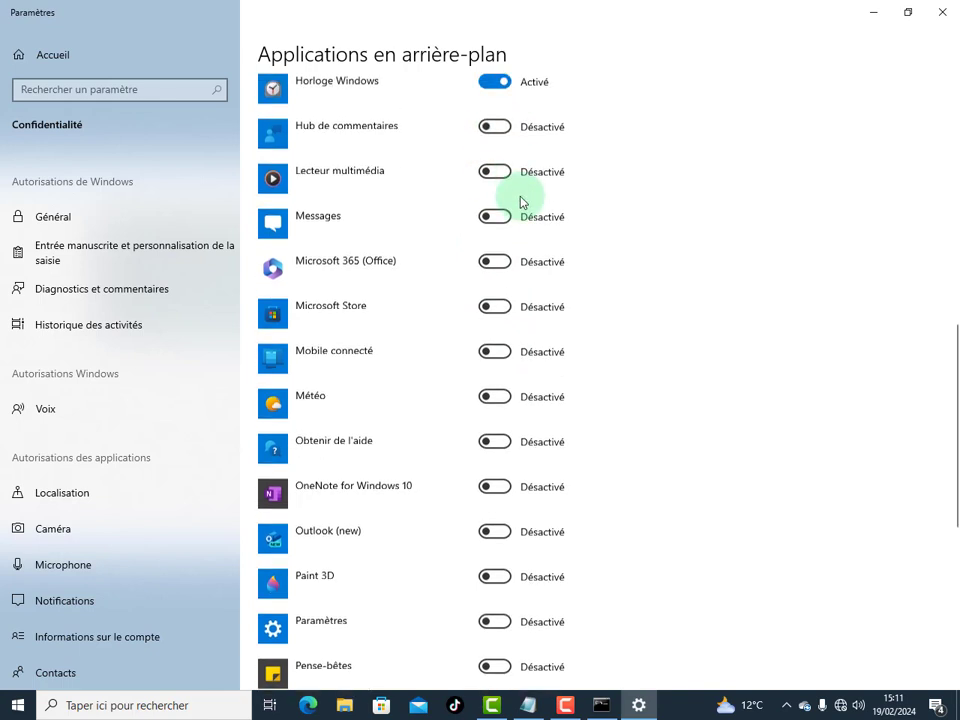
pyautogui.scroll(2, 525, 199)
pyautogui.click(513, 205)
pyautogui.click(491, 194)
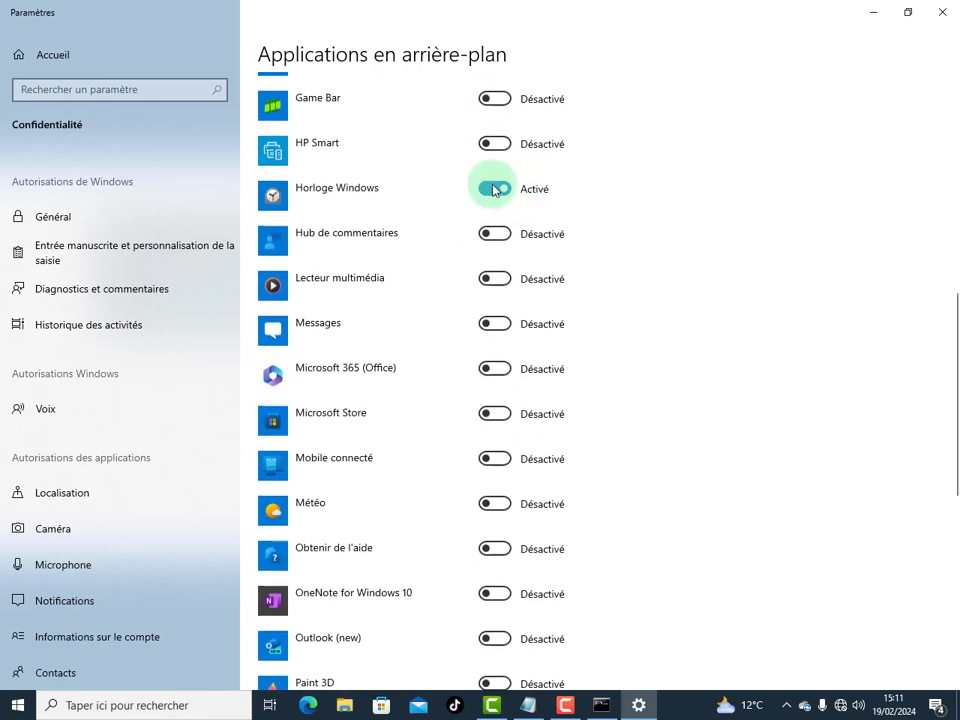
pyautogui.moveTo(949, 379); pyautogui.dragTo(921, 200)
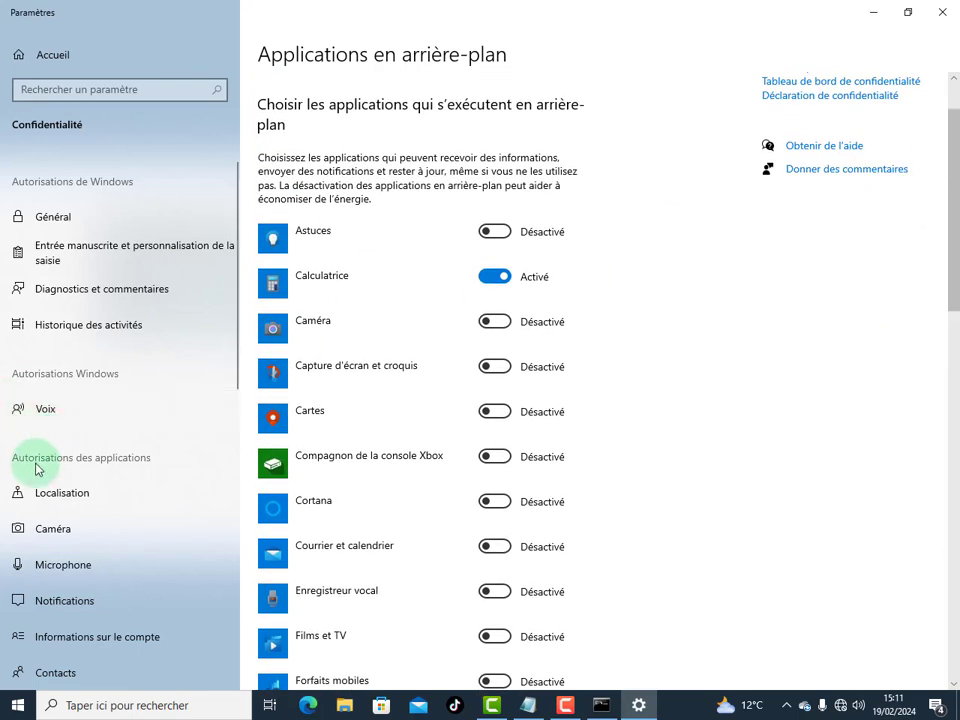
pyautogui.click(942, 12)
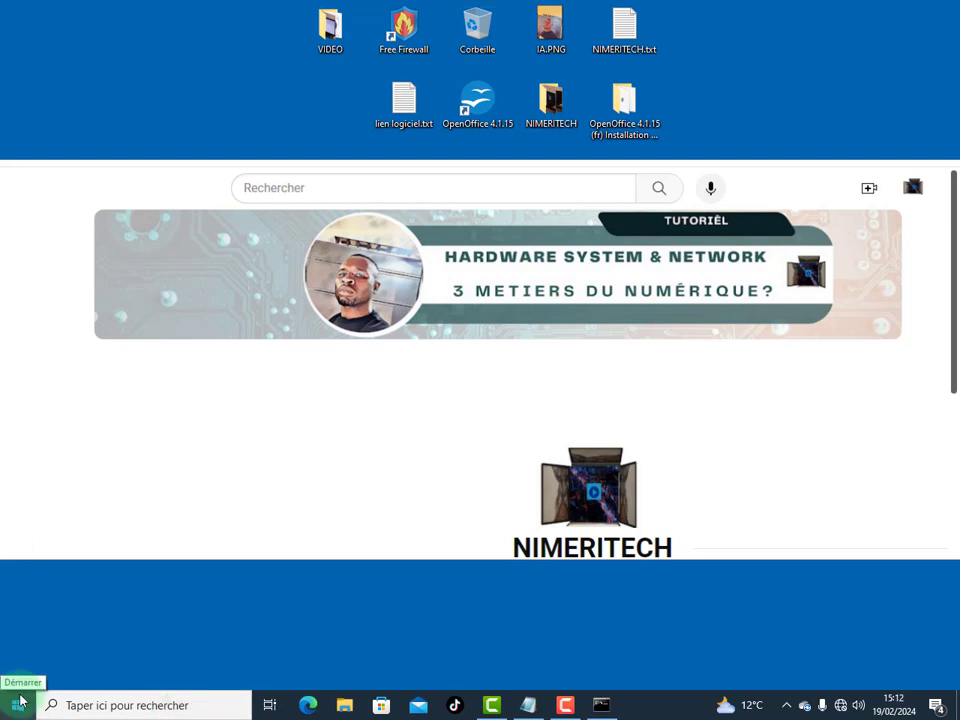
# Run msconfig to open Configuration du système, and move its window toward the upper part of the desktop
pyautogui.press('super+r')
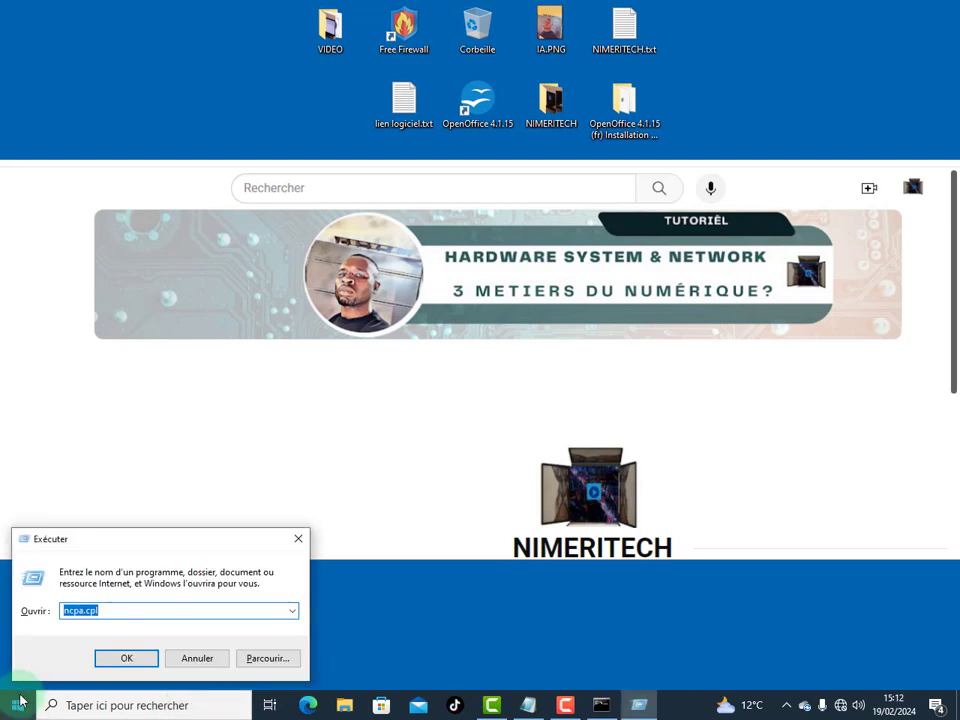
pyautogui.press('BackSpace')
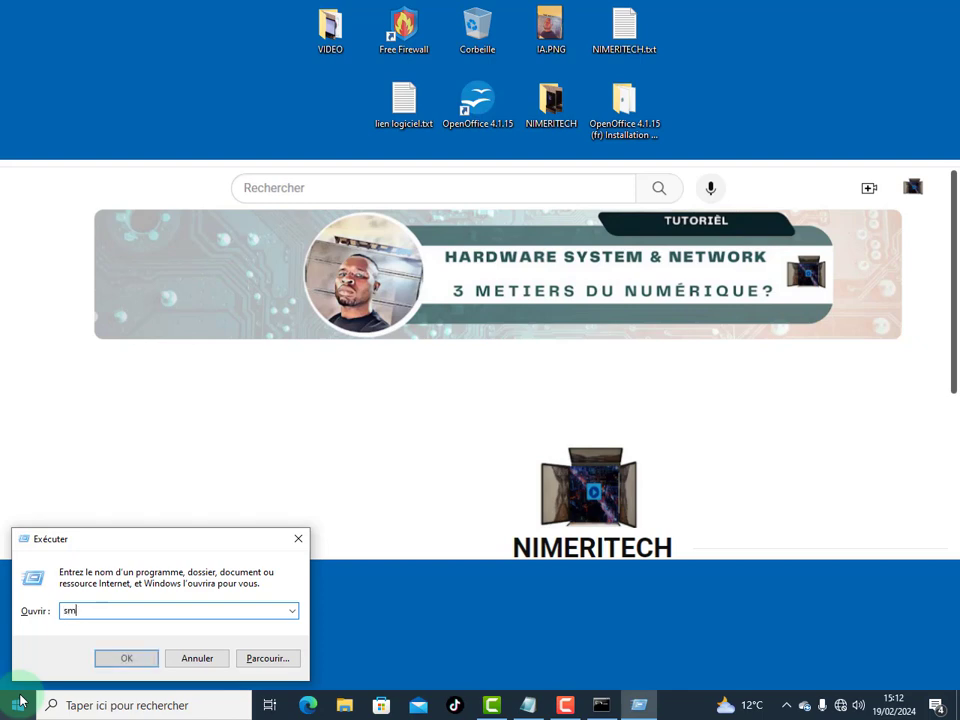
pyautogui.write('ms')
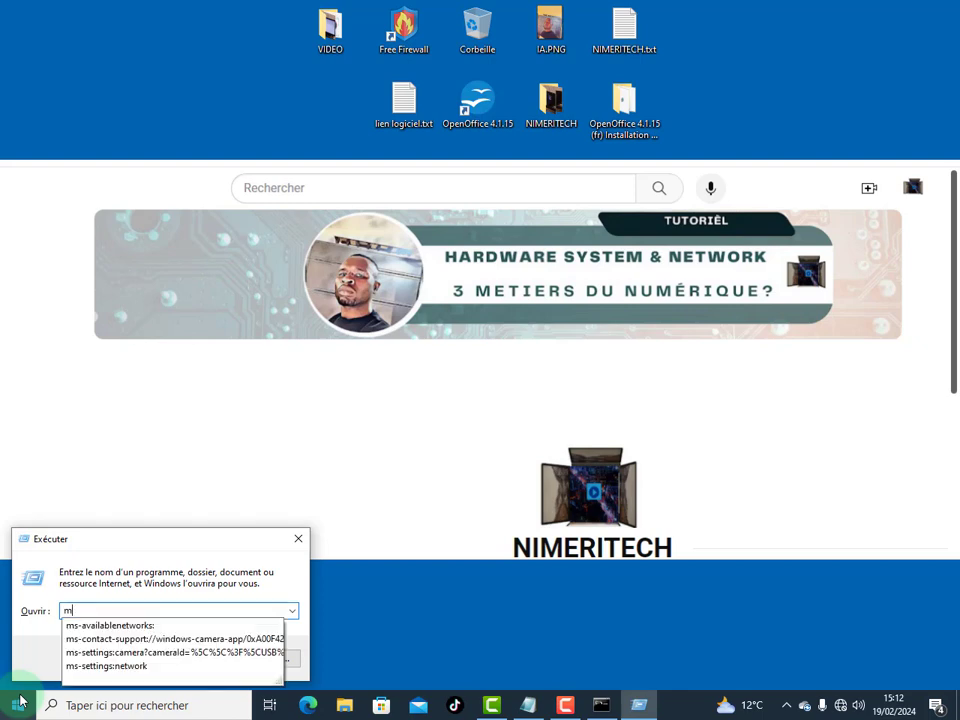
pyautogui.write('config')
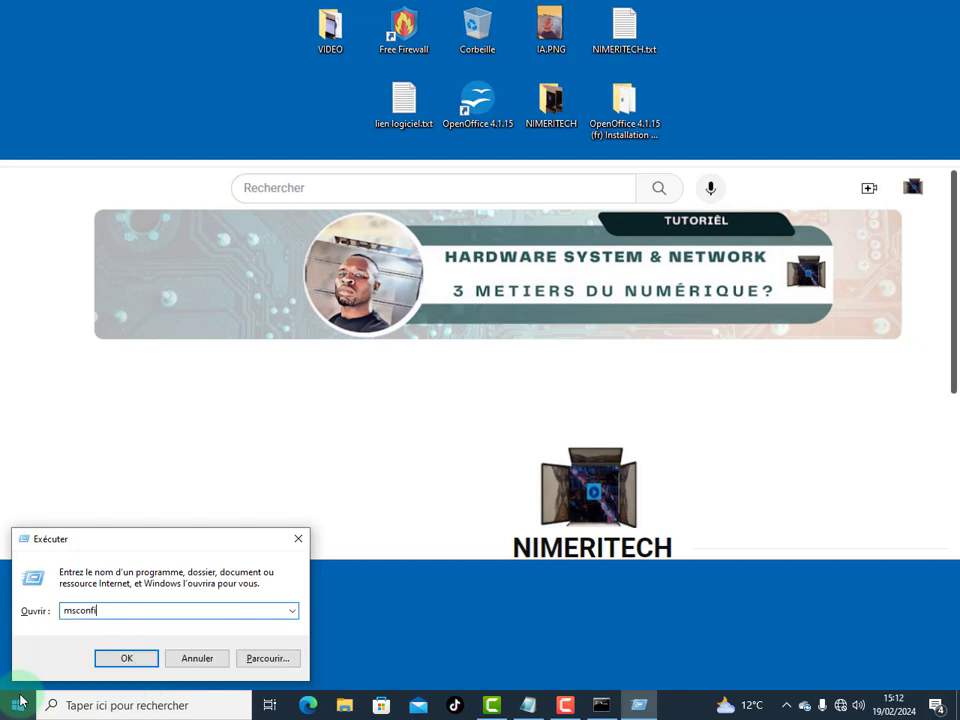
pyautogui.press('Return')
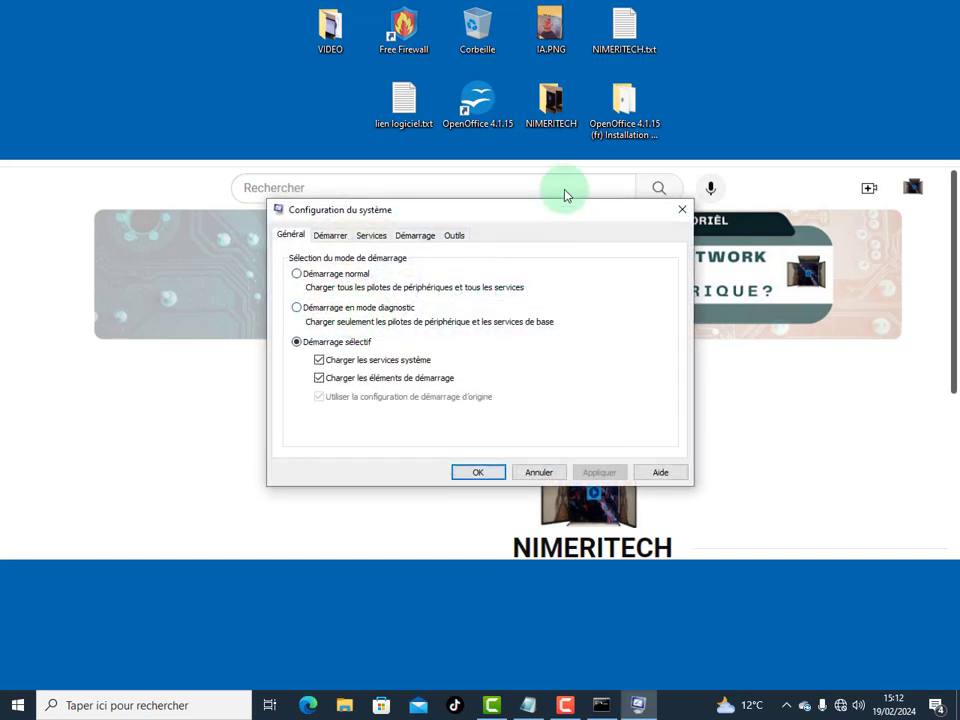
pyautogui.moveTo(606, 208); pyautogui.dragTo(480, 148)
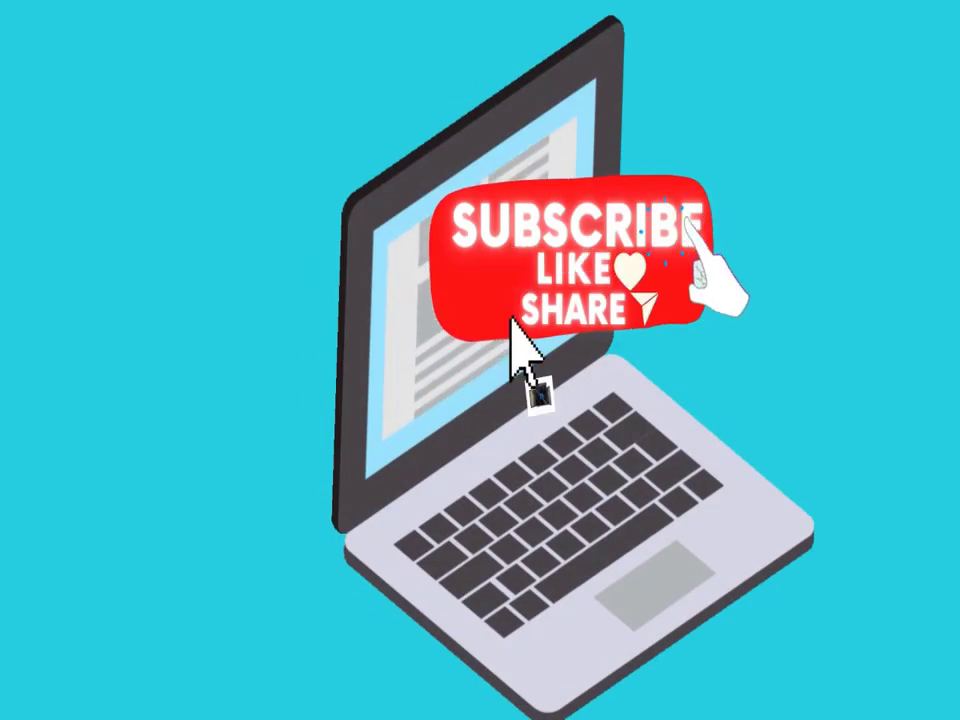
# Display the Démarrer boot options in Configuration du système
pyautogui.click(198, 333)
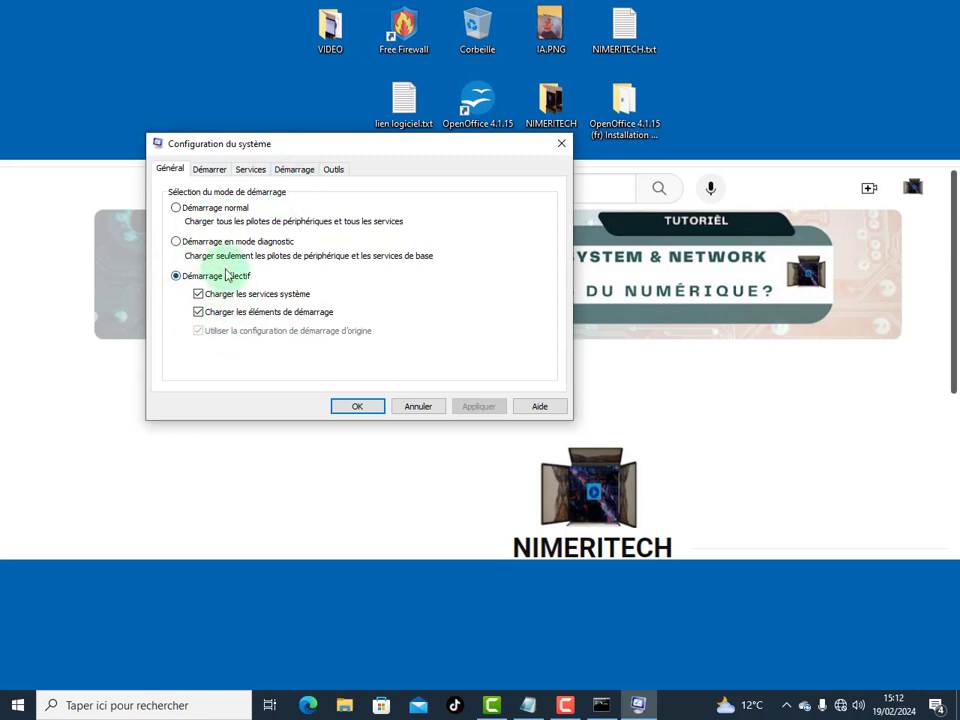
pyautogui.click(317, 168)
pyautogui.click(210, 170)
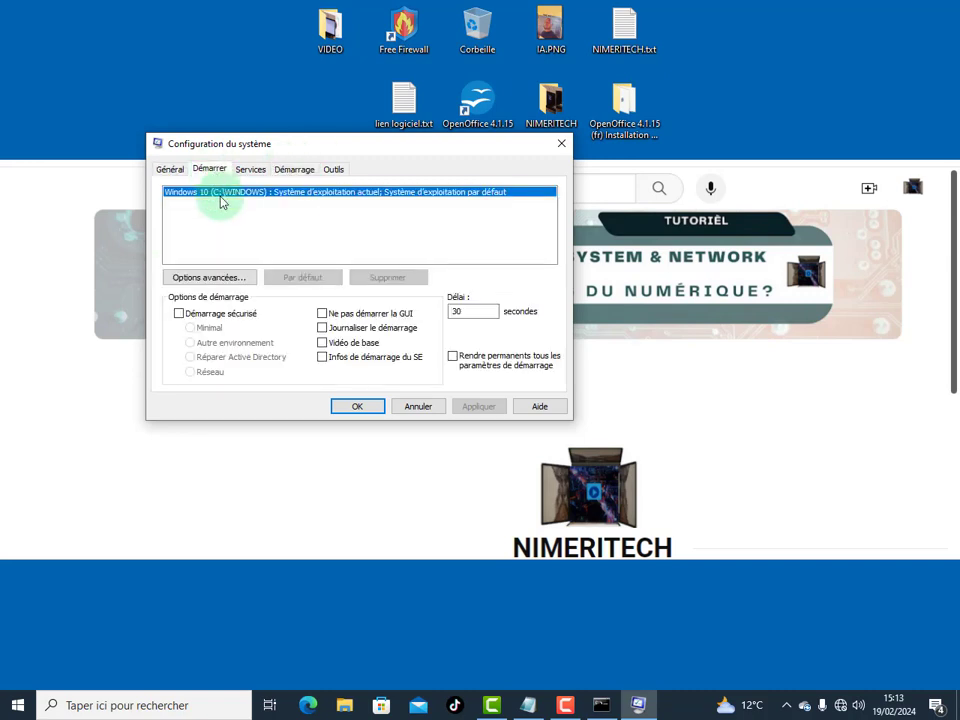
# Set the number of processors to 2 in the advanced BOOT options for Windows 10 and confirm
pyautogui.click(218, 281)
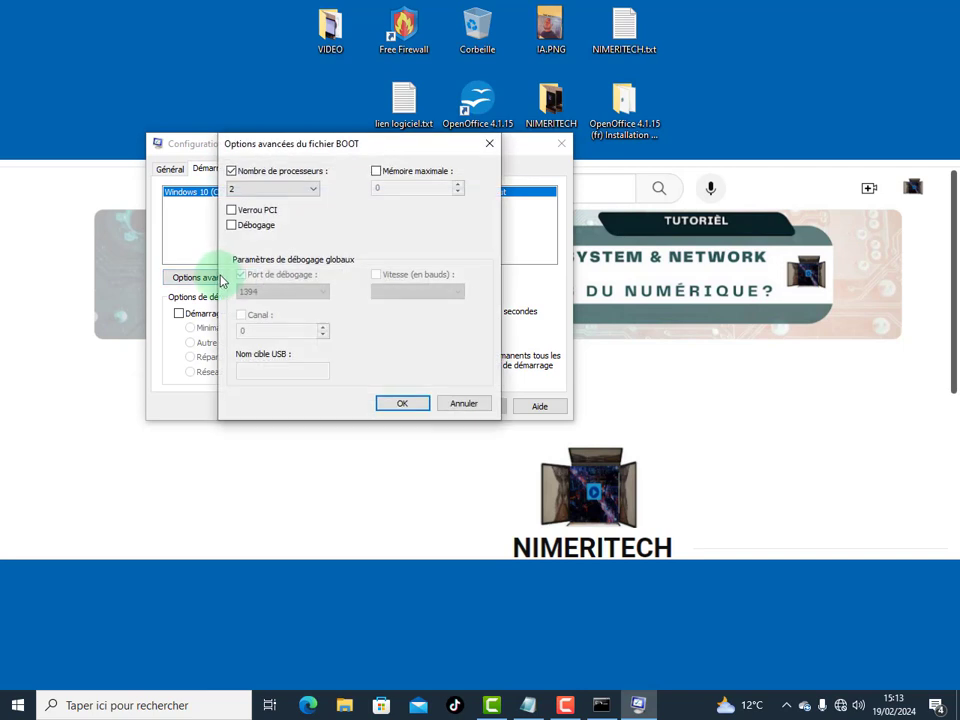
pyautogui.click(311, 192)
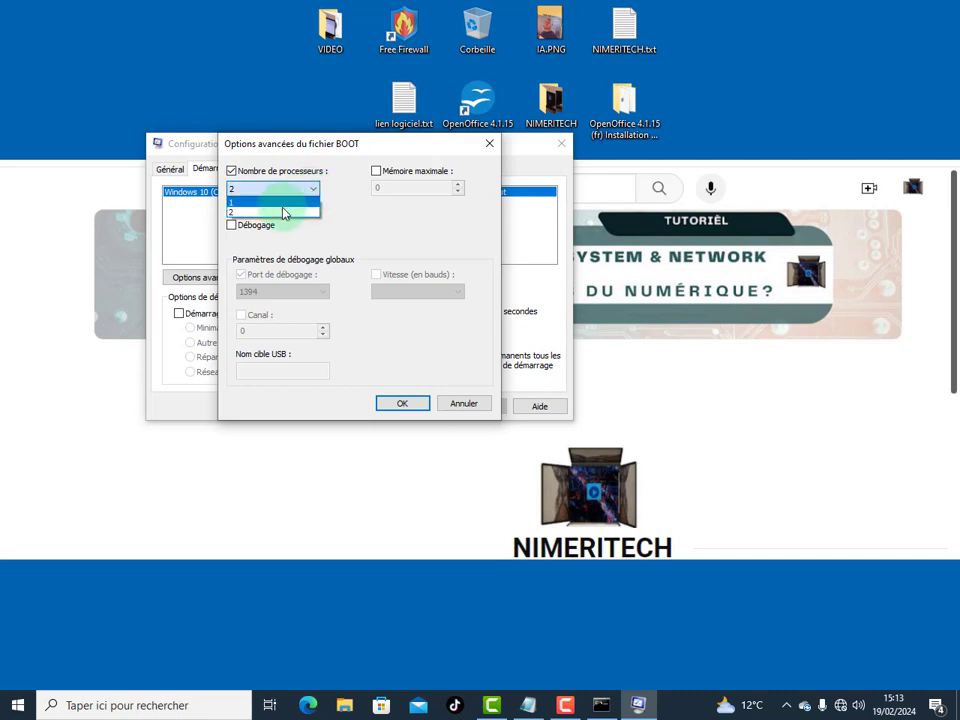
pyautogui.click(284, 212)
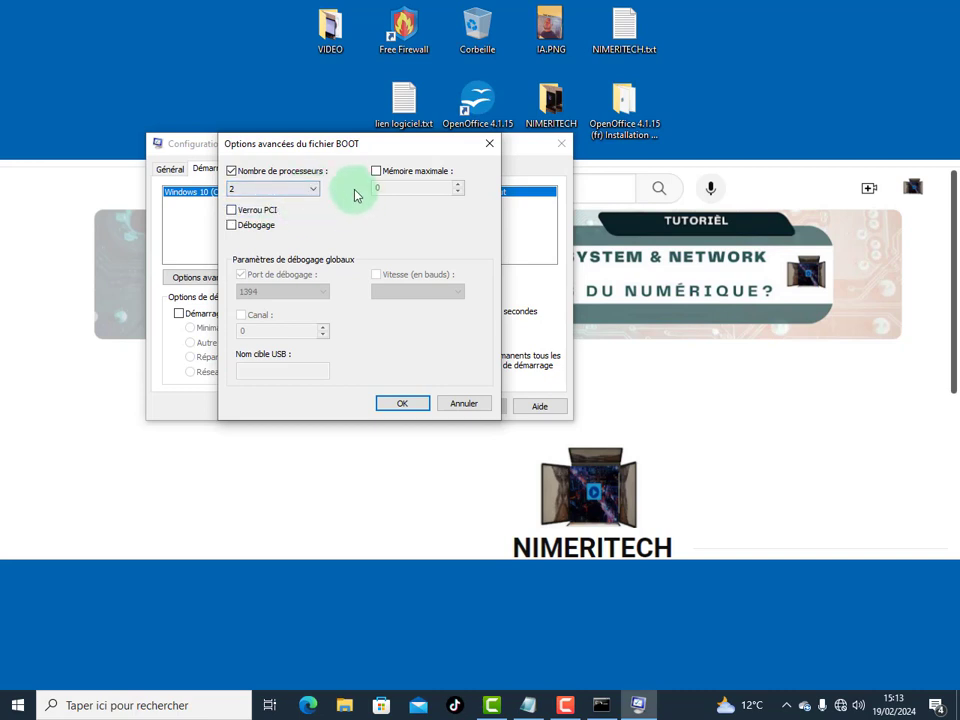
pyautogui.click(311, 196)
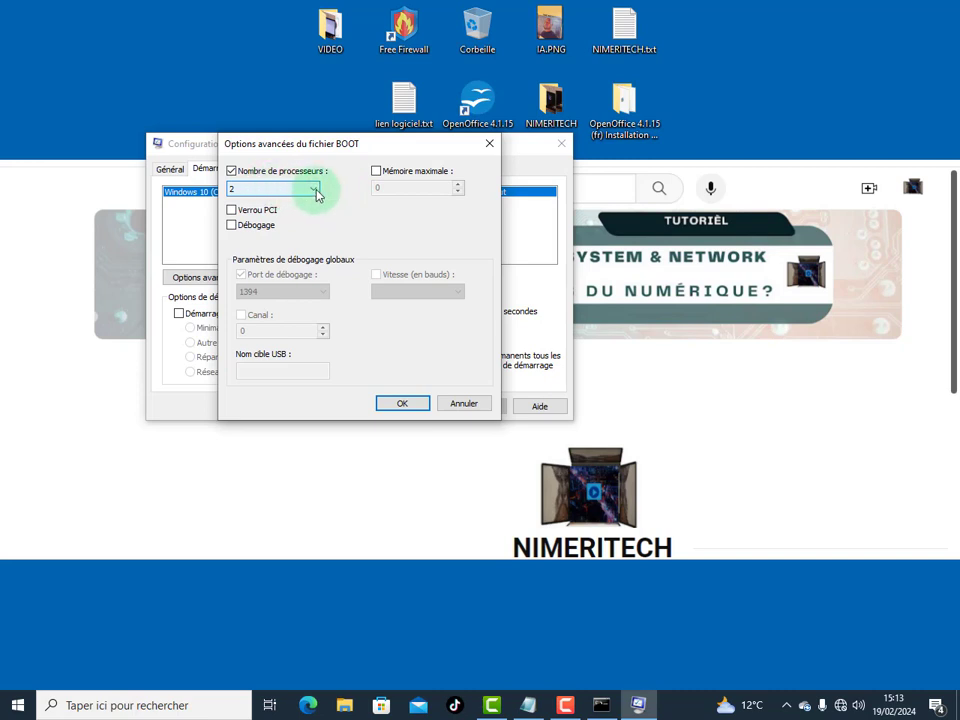
pyautogui.click(413, 401)
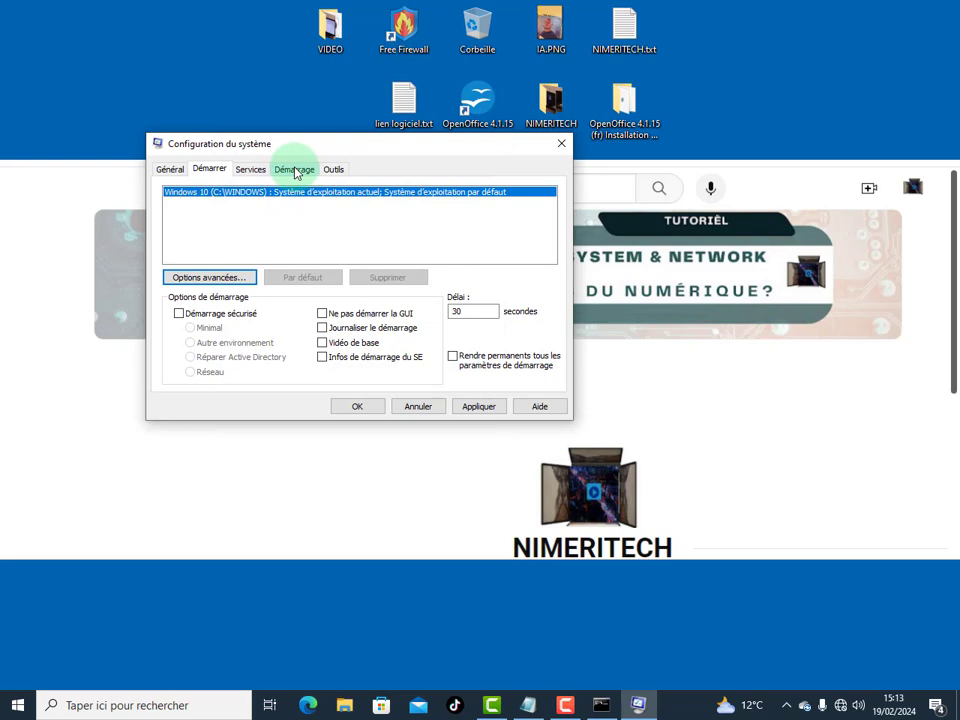
# Look through the list of services in Configuration du système and hide all Microsoft services
pyautogui.click(254, 170)
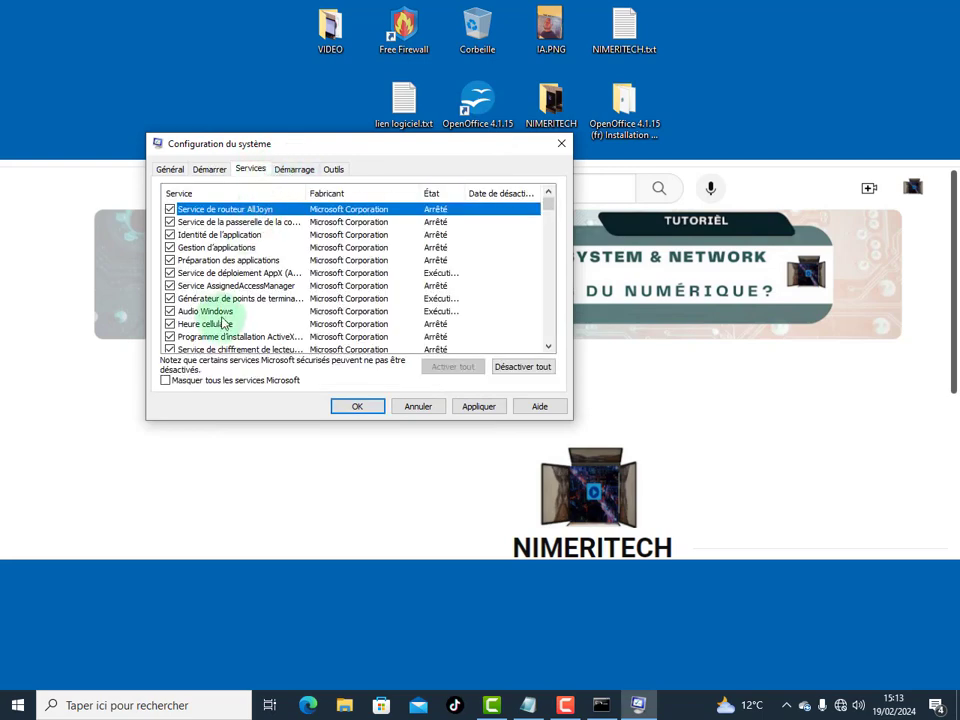
pyautogui.scroll(-15, 224, 324)
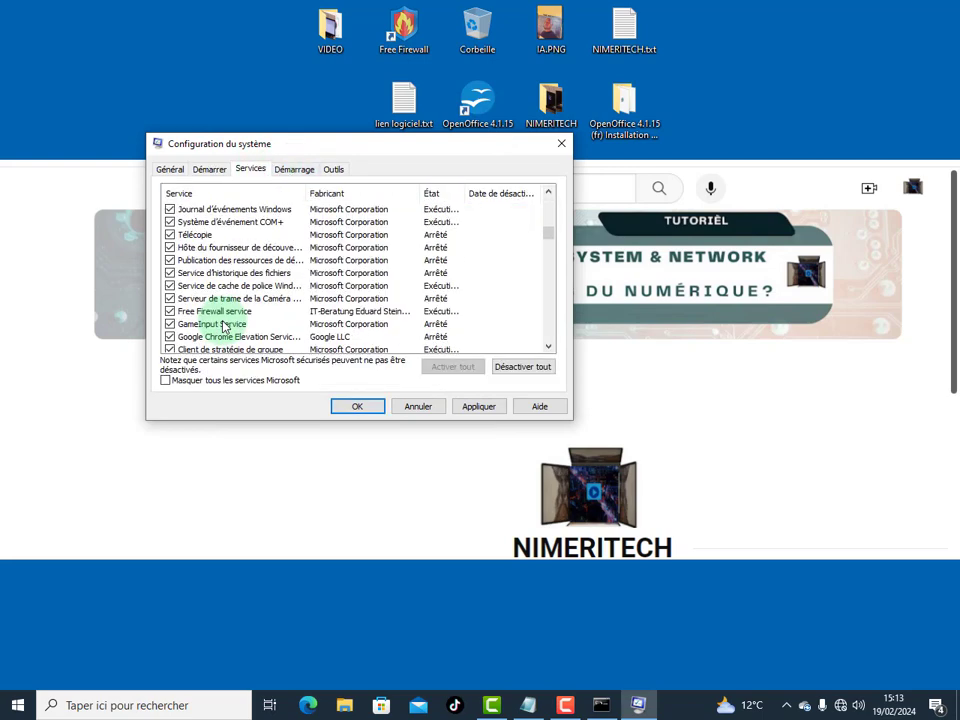
pyautogui.scroll(-15, 224, 326)
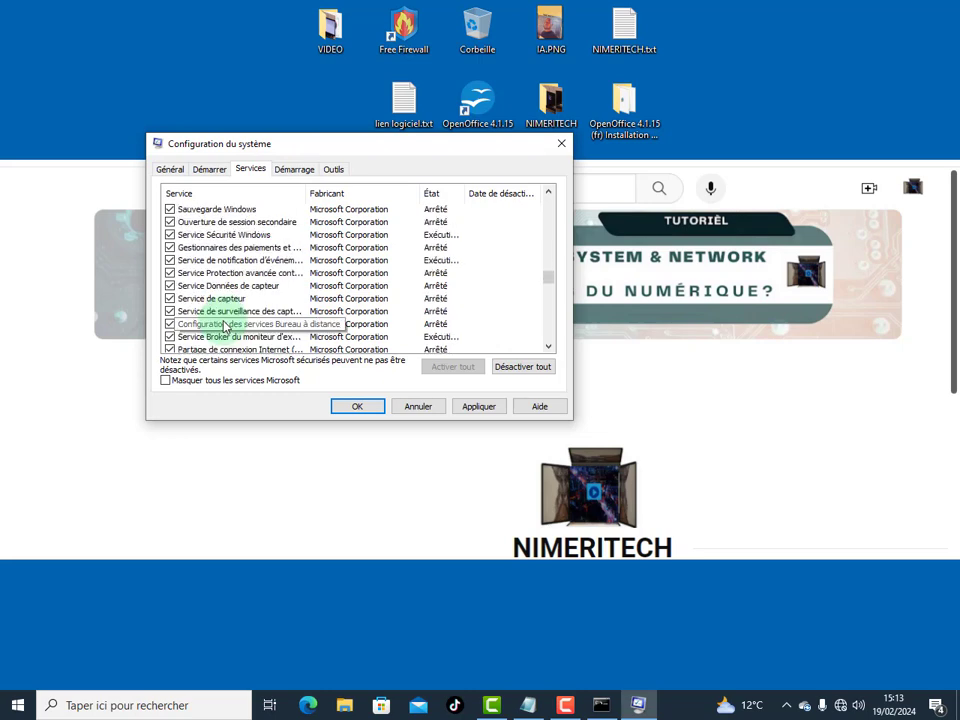
pyautogui.scroll(-10, 224, 326)
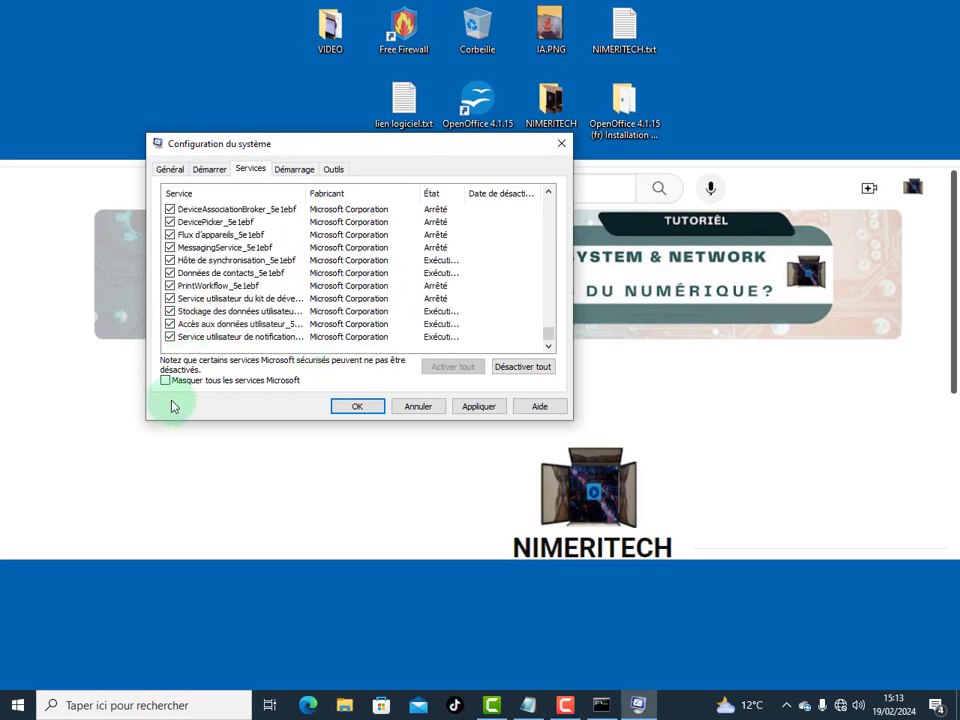
pyautogui.click(166, 381)
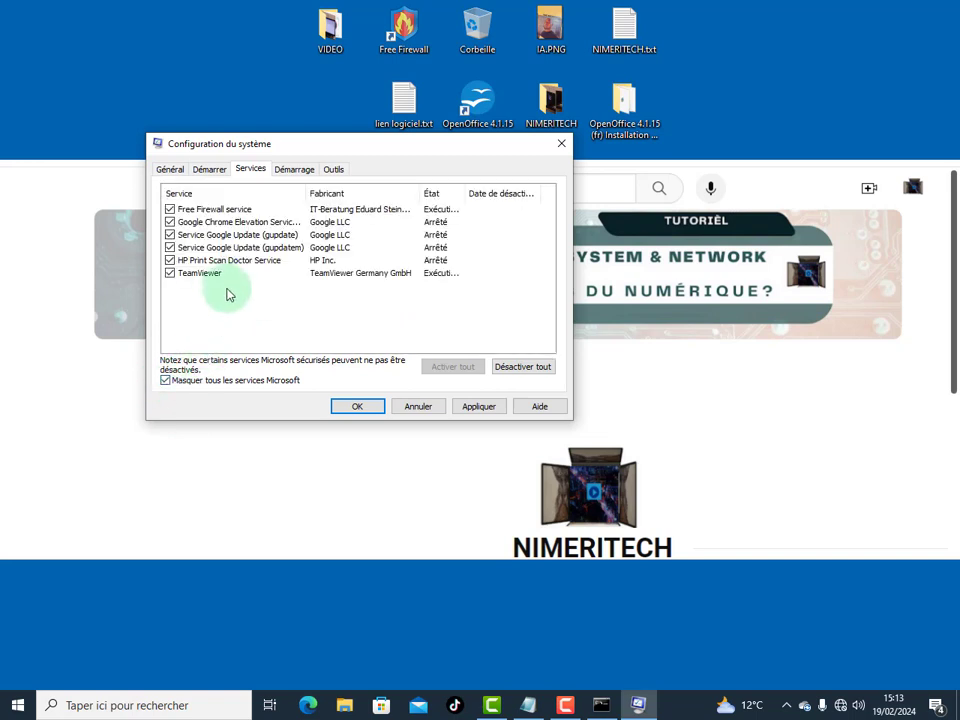
# Set the boot delay to 10 seconds, apply the system configuration, and exit without restarting
pyautogui.click(209, 169)
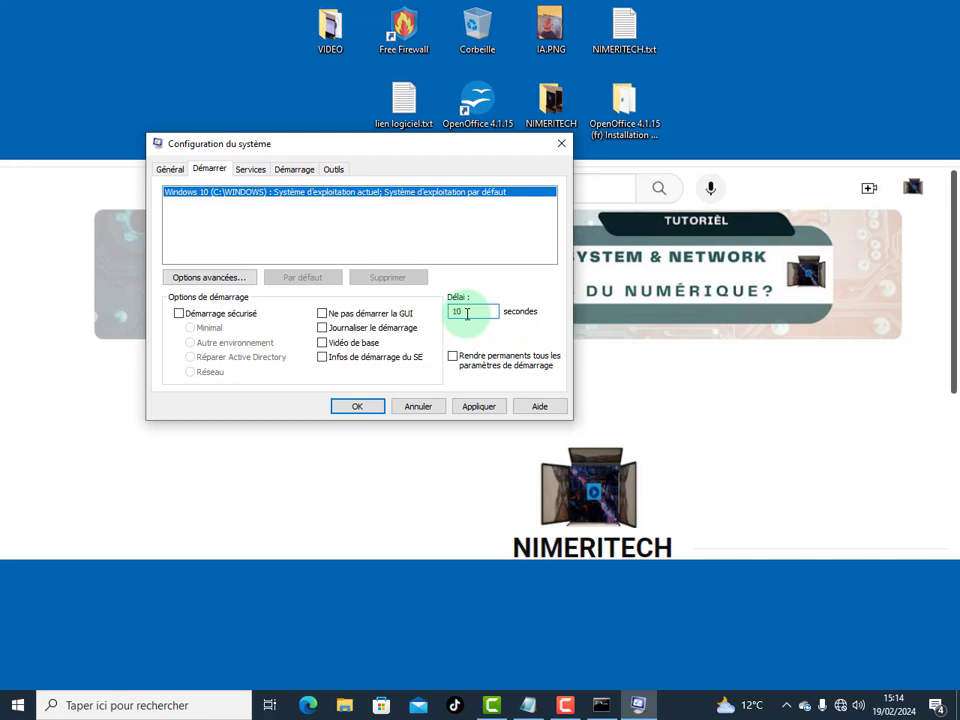
pyautogui.click(477, 410)
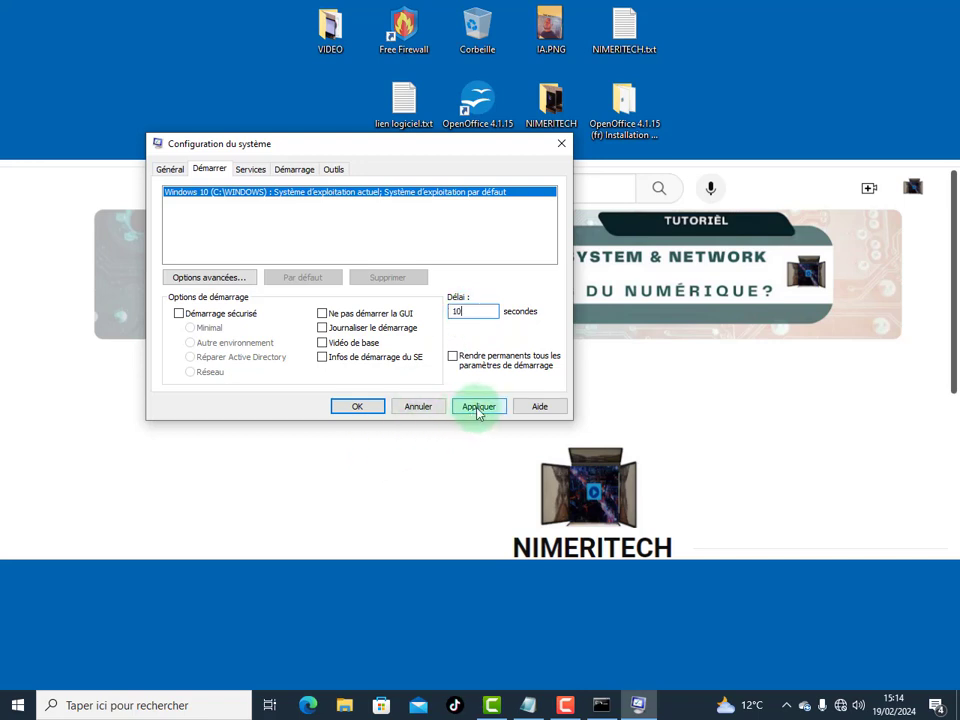
pyautogui.click(366, 409)
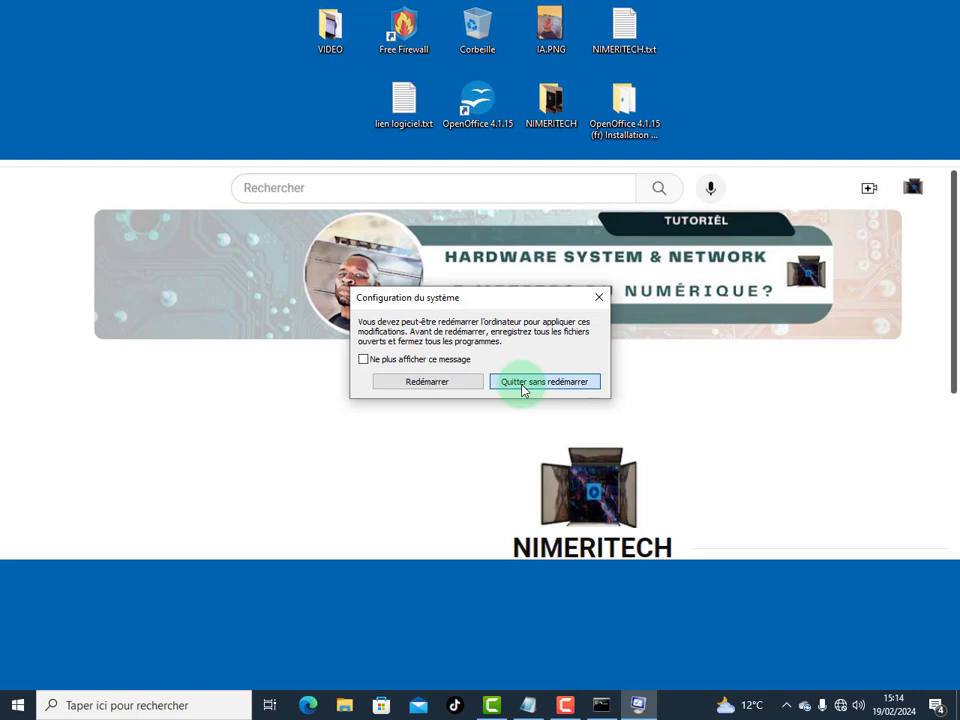
pyautogui.click(522, 390)
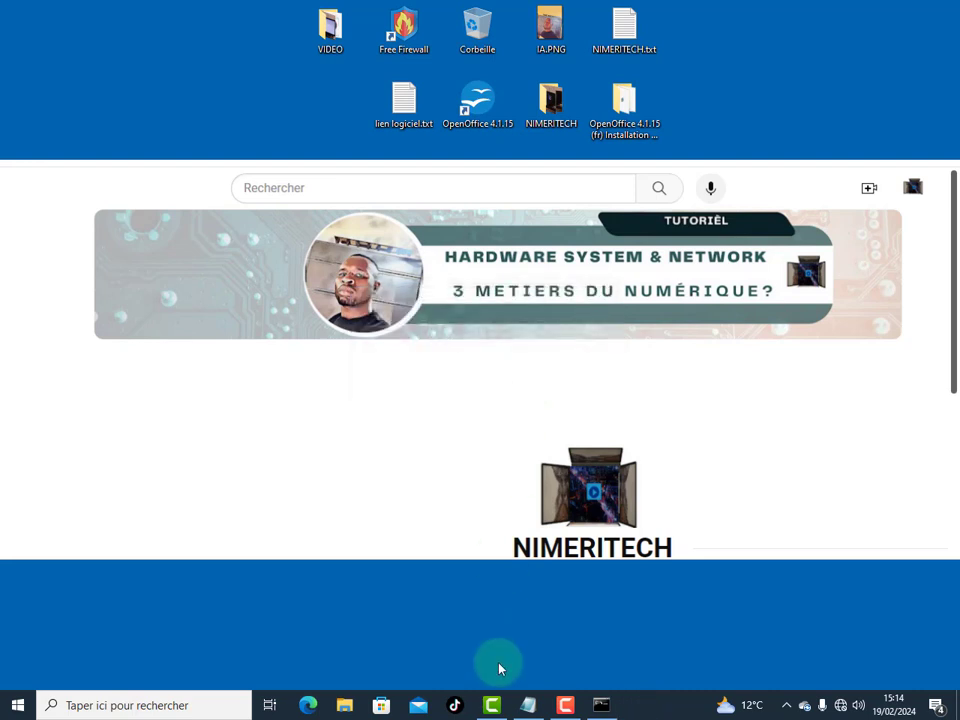
# Switch to the Invite de commandes window and check the verification status and resource protection result of SFC /SCANNOW
pyautogui.click(603, 707)
pyautogui.click(440, 382)
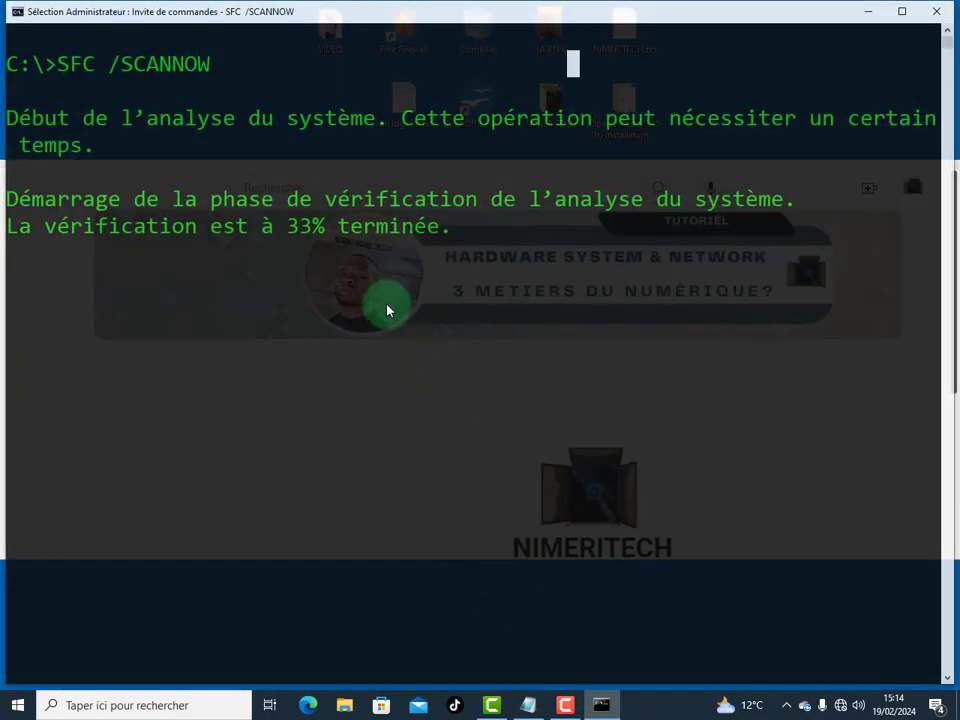
pyautogui.rightClick(416, 316)
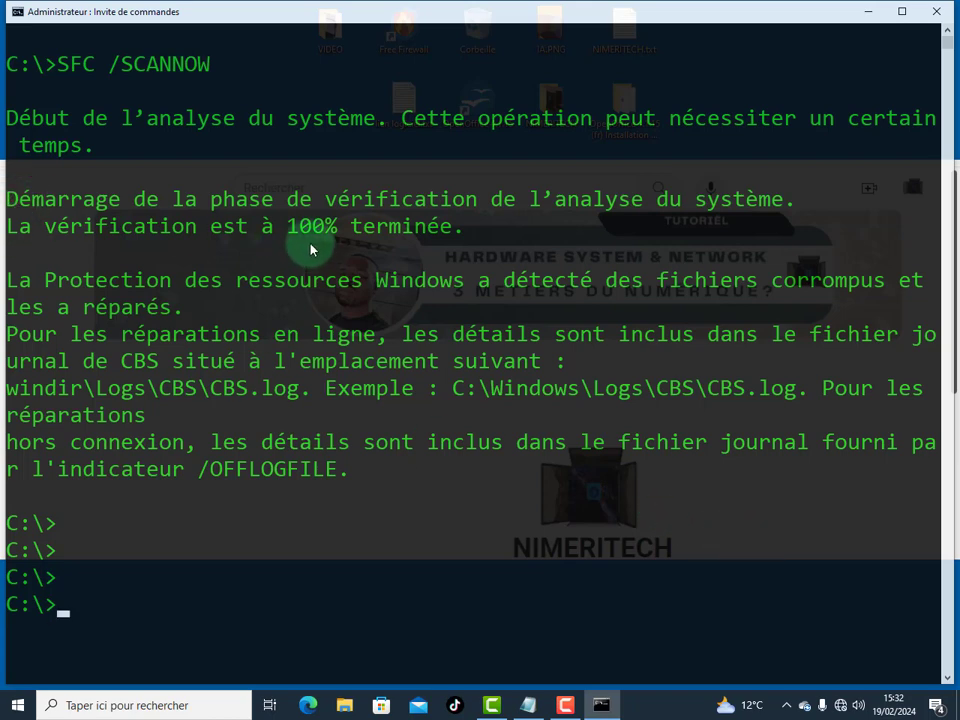
pyautogui.moveTo(462, 228); pyautogui.dragTo(18, 232)
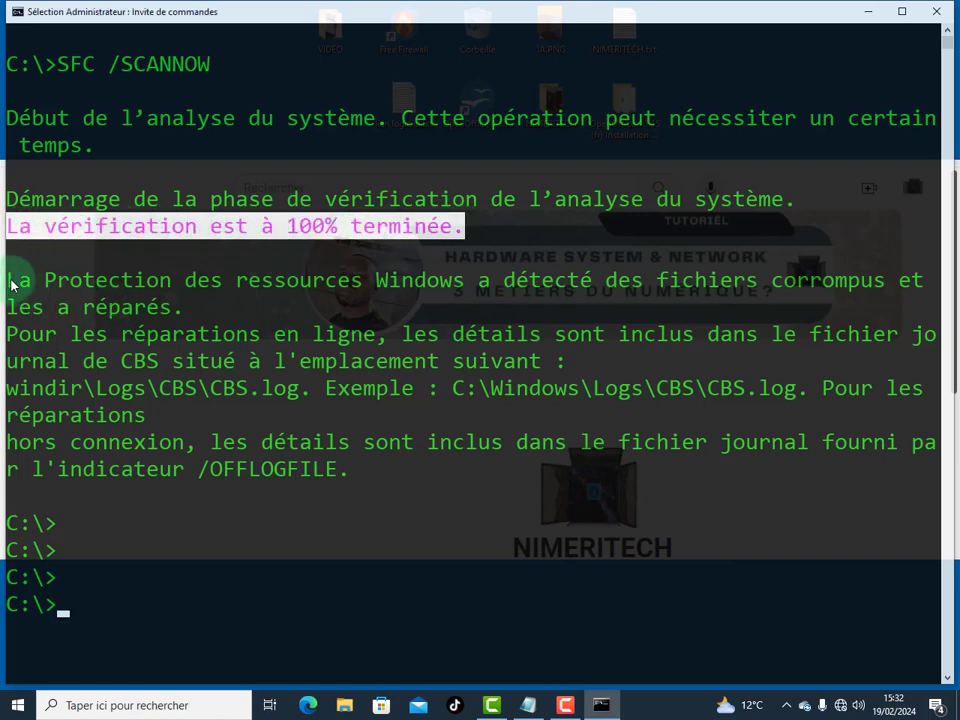
pyautogui.moveTo(12, 280); pyautogui.dragTo(872, 328)
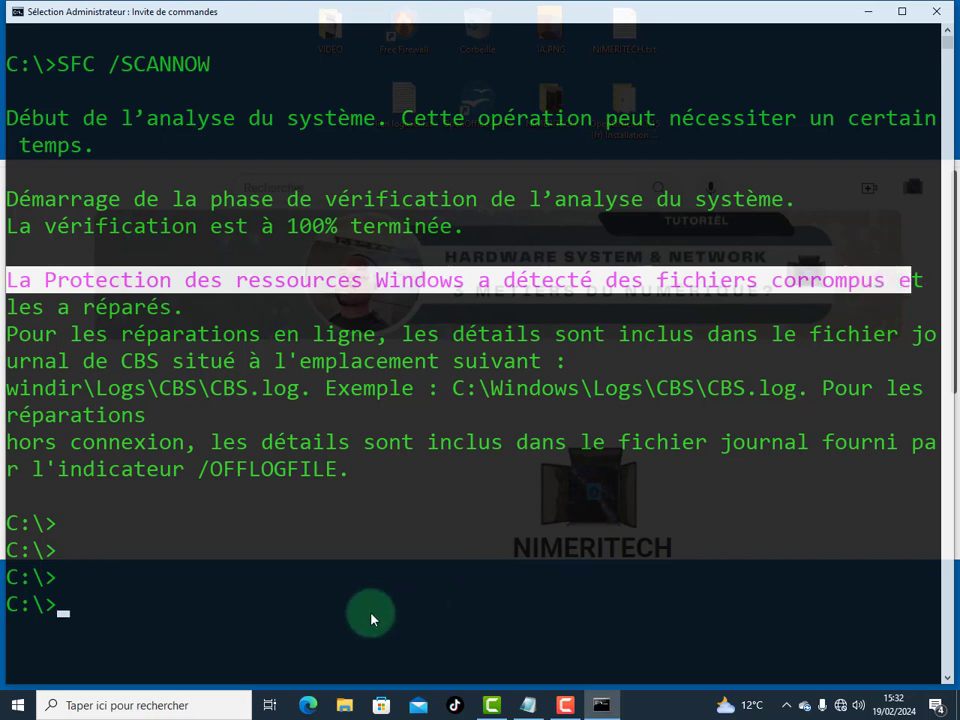
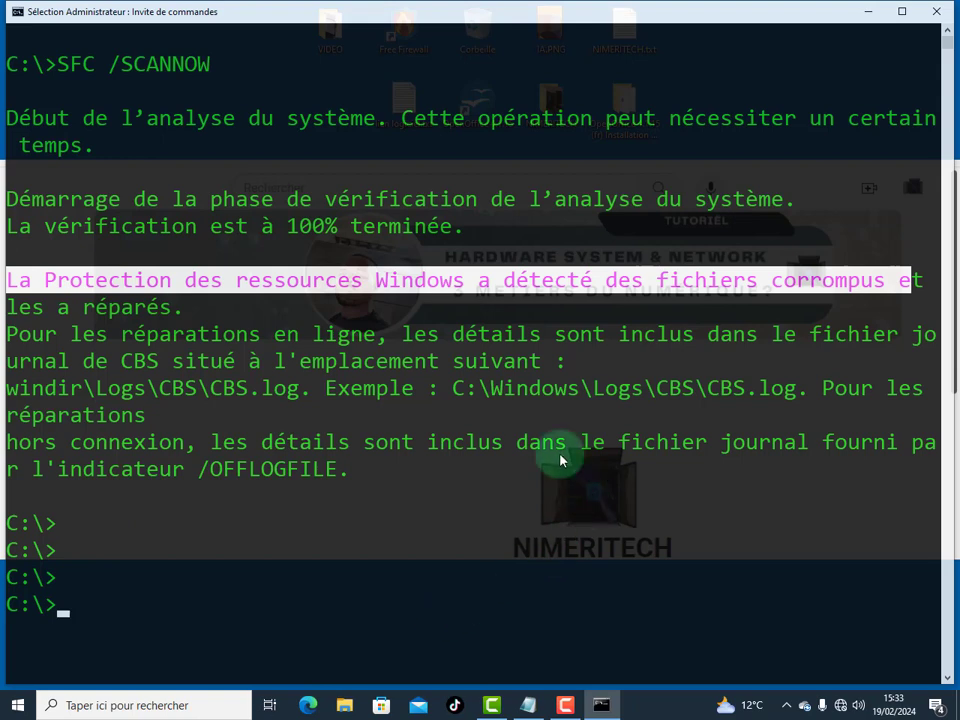
# Copy the path C:\Windows\Logs\CBS\CBS.log from the SFC output and open that log file from the Explorateur de fichiers
pyautogui.moveTo(444, 388); pyautogui.dragTo(797, 396)
pyautogui.rightClick(776, 393)
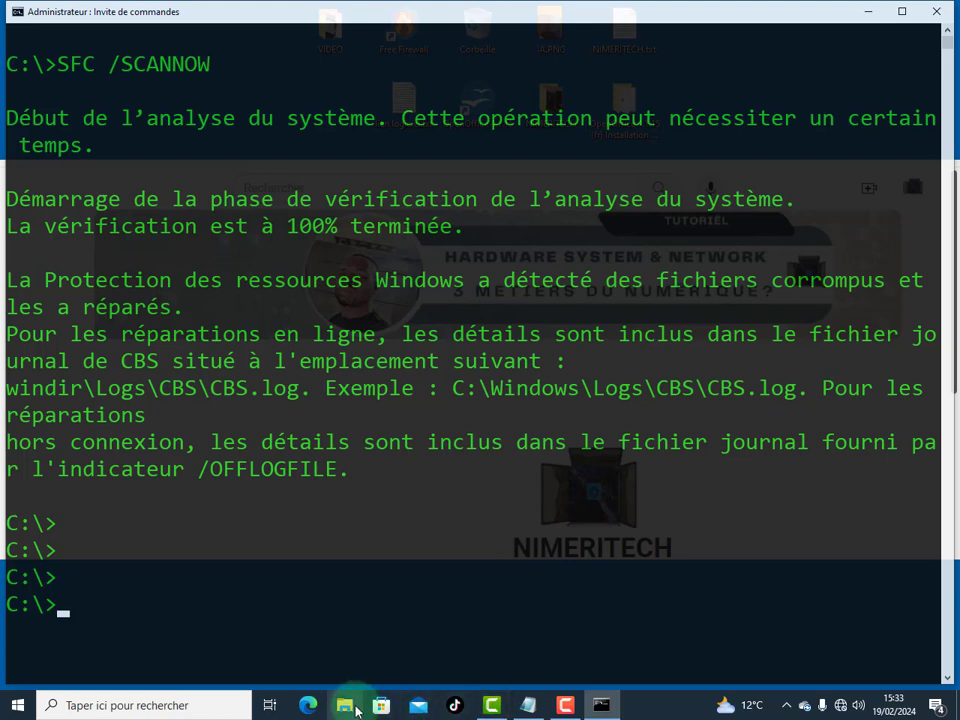
pyautogui.click(352, 710)
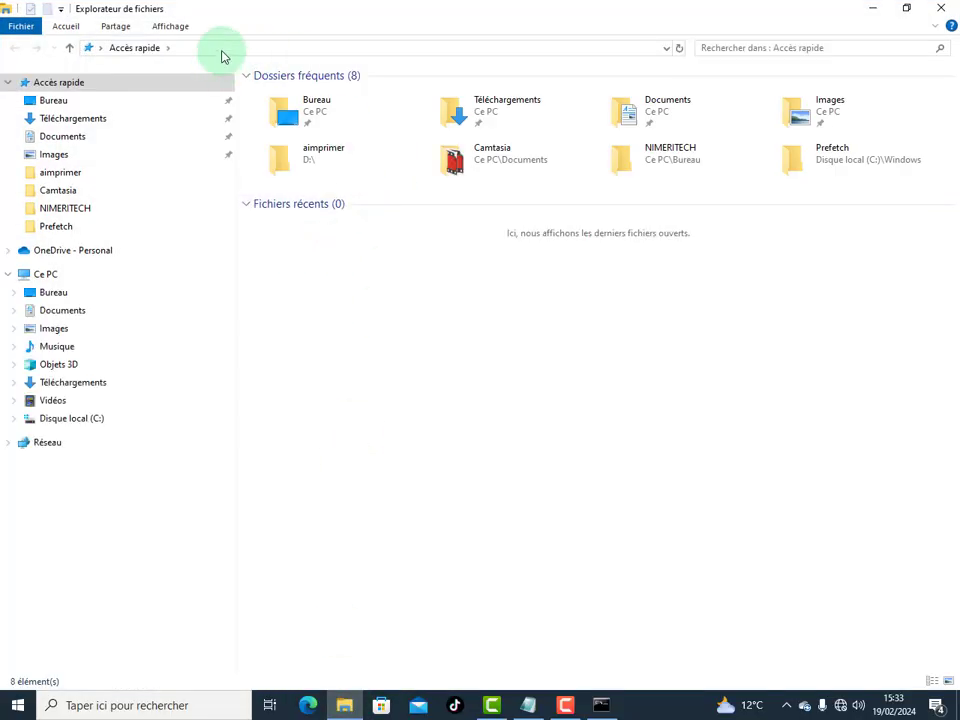
pyautogui.click(45, 274)
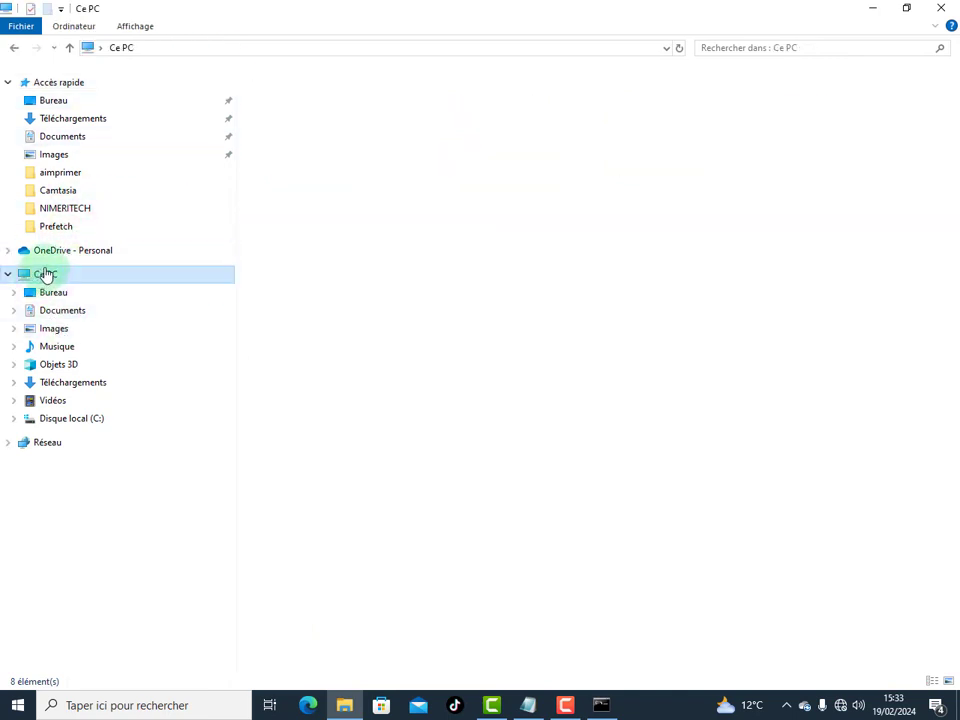
pyautogui.click(251, 50)
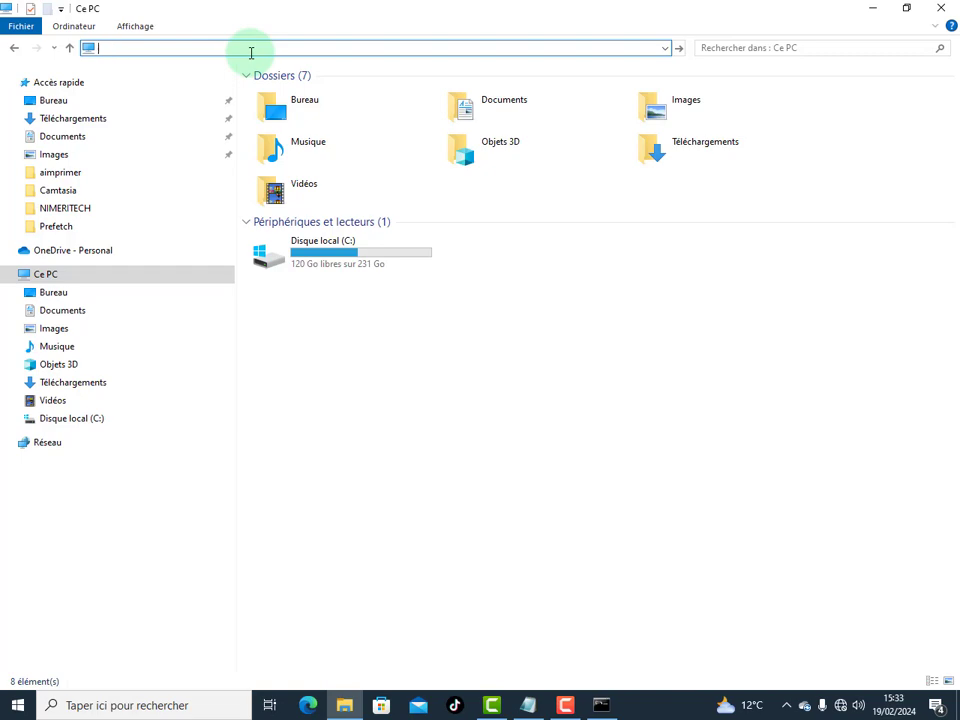
pyautogui.rightClick(251, 52)
pyautogui.click(289, 116)
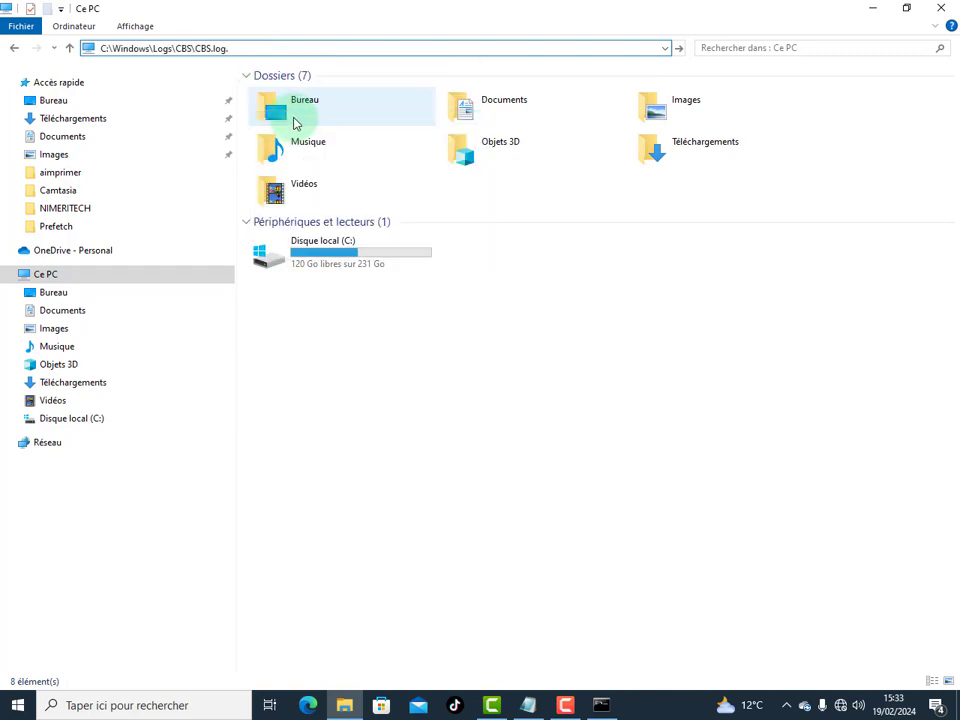
pyautogui.press('Return')
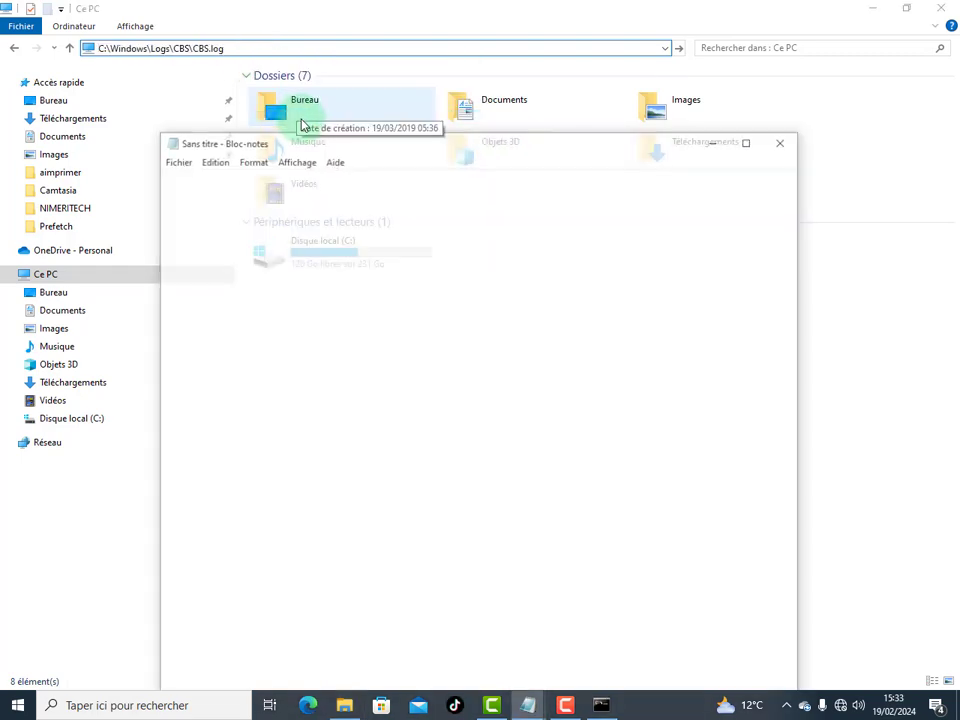
# Maximize the CBS.log window and examine its dated entries and their full CBS and CSI message text
pyautogui.scroll(-10, 664, 285)
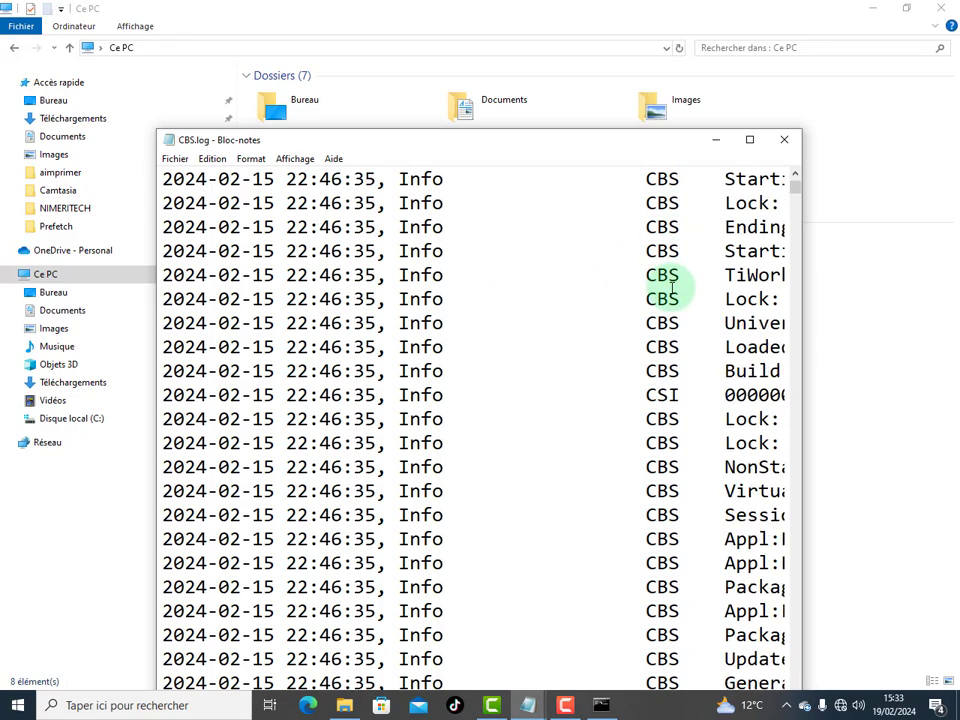
pyautogui.scroll(-10, 664, 298)
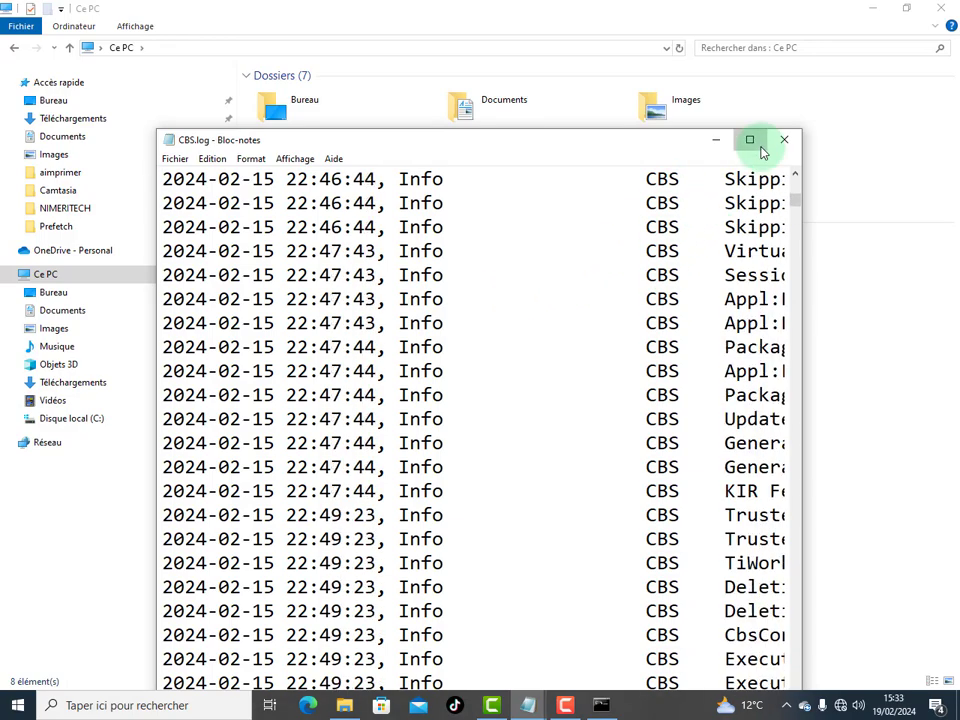
pyautogui.click(750, 140)
pyautogui.scroll(-20, 665, 200)
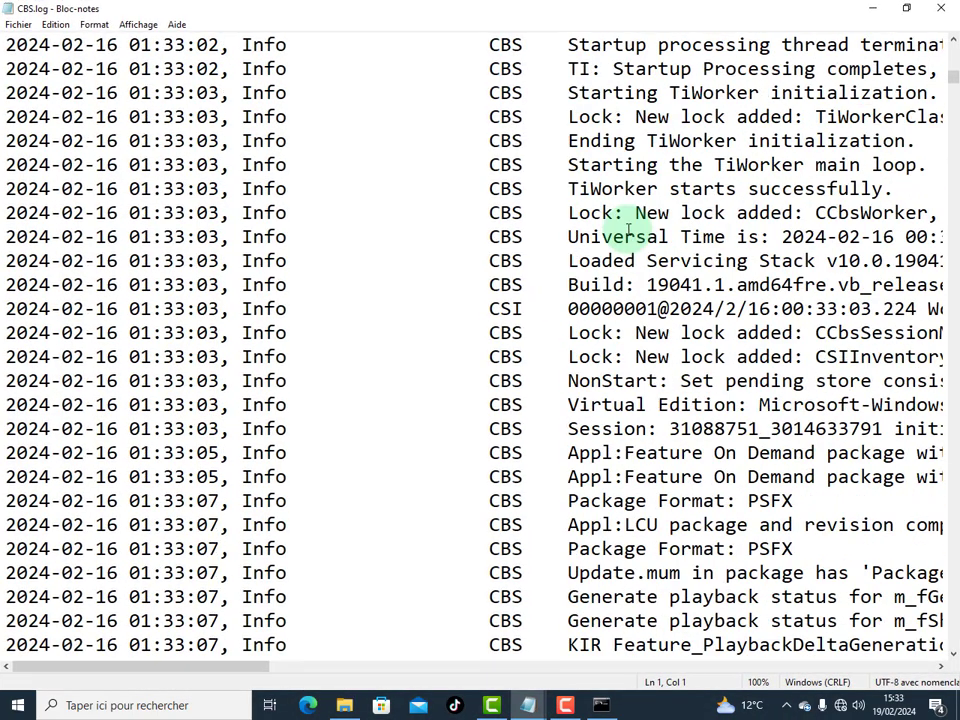
pyautogui.scroll(-20, 628, 230)
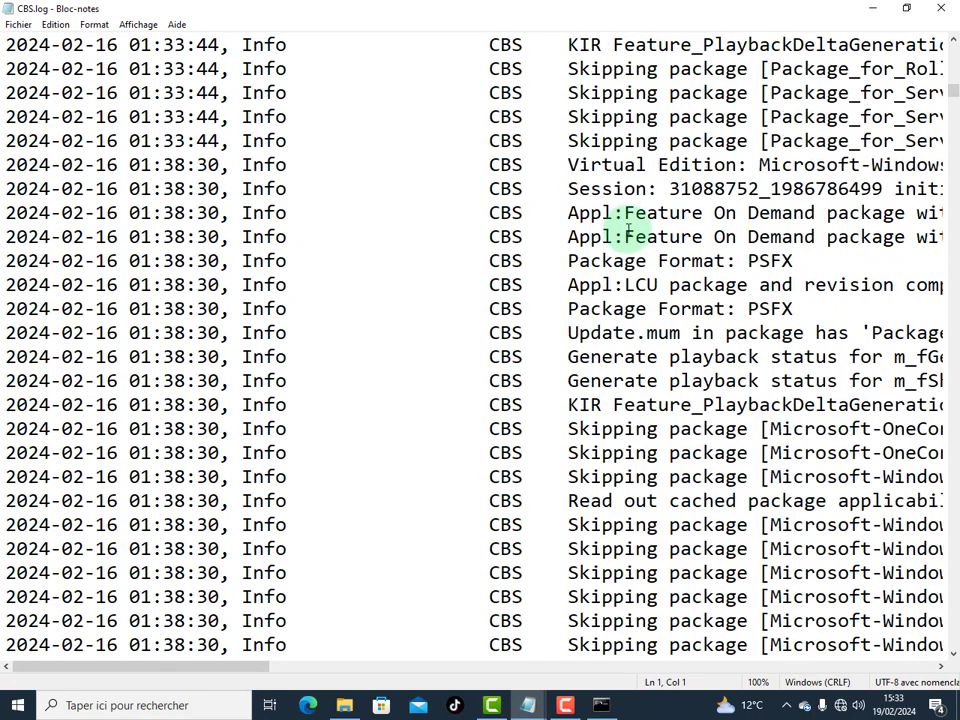
pyautogui.scroll(-20, 628, 230)
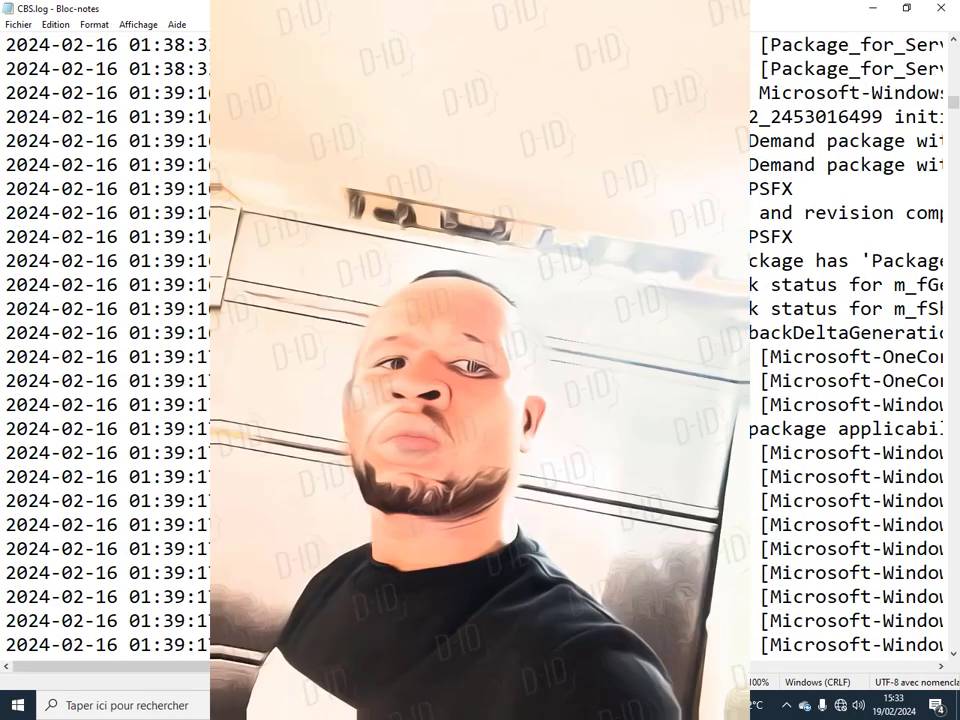
pyautogui.scroll(-20, 628, 234)
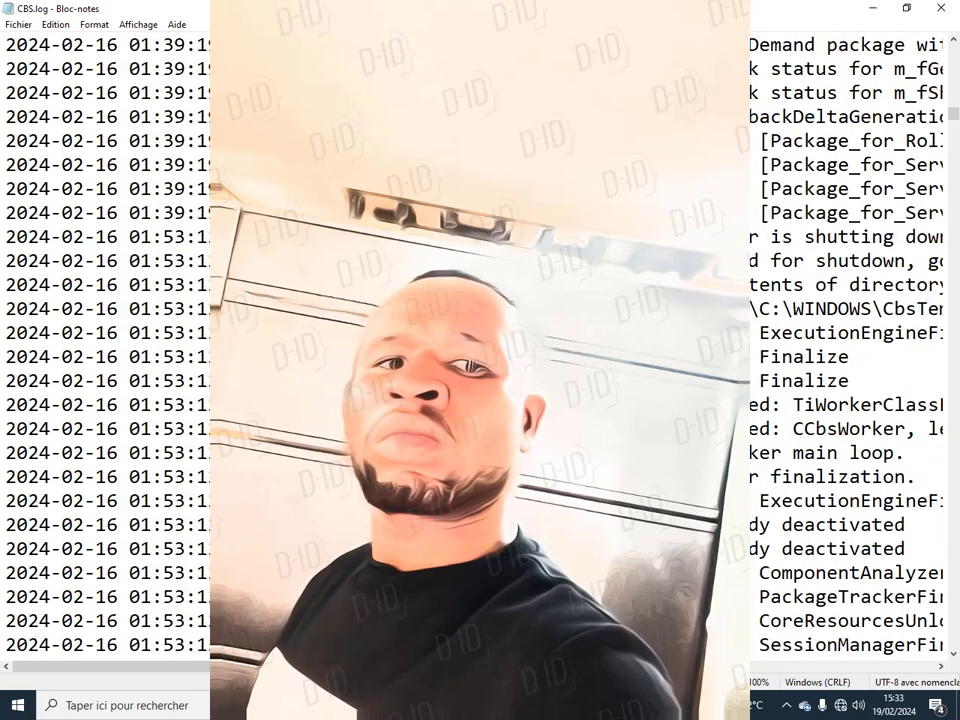
pyautogui.scroll(-17, 628, 234)
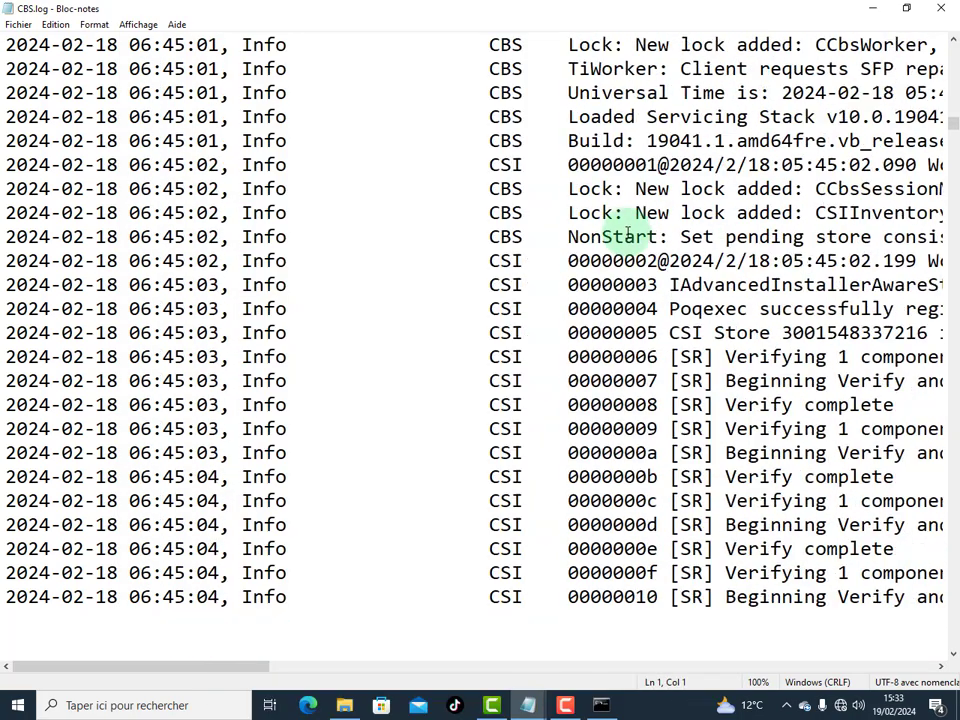
pyautogui.scroll(-12, 628, 234)
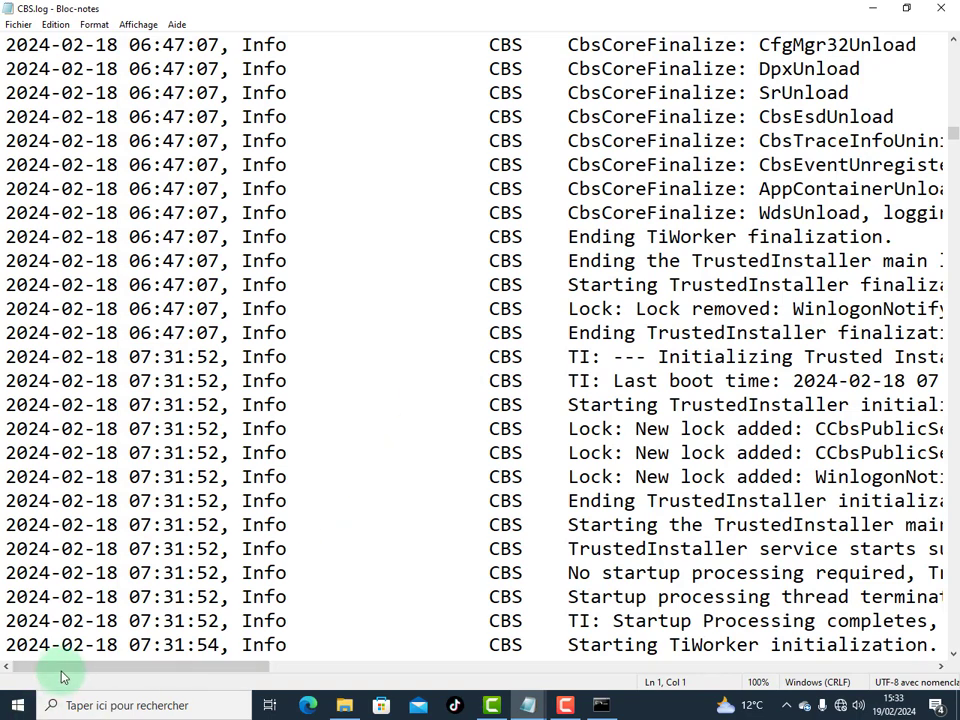
pyautogui.moveTo(64, 668); pyautogui.dragTo(195, 633)
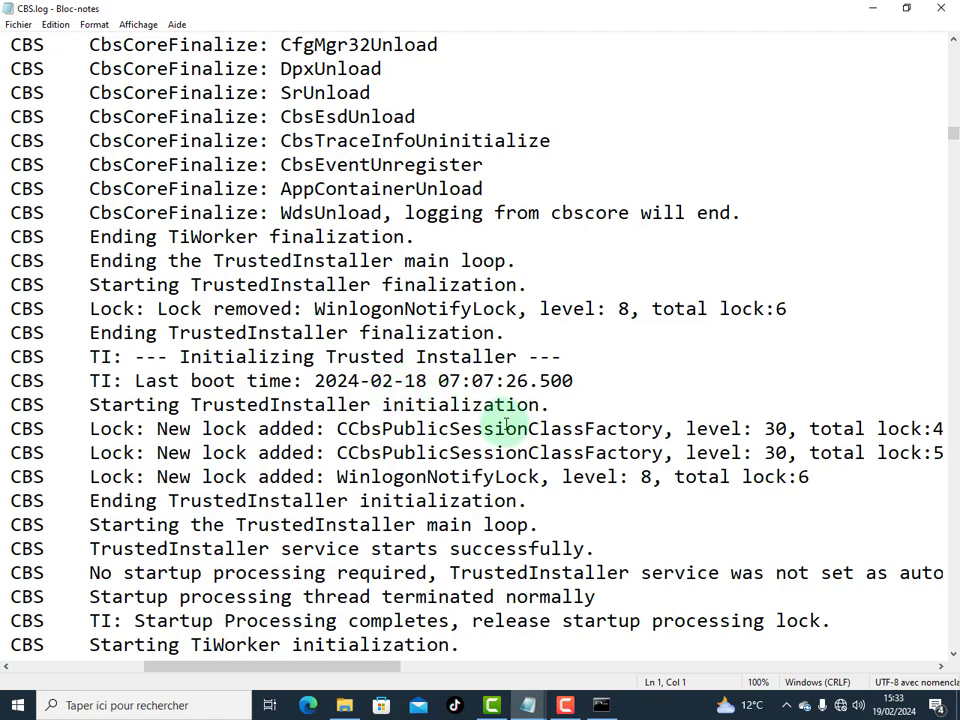
pyautogui.scroll(-3, 556, 460)
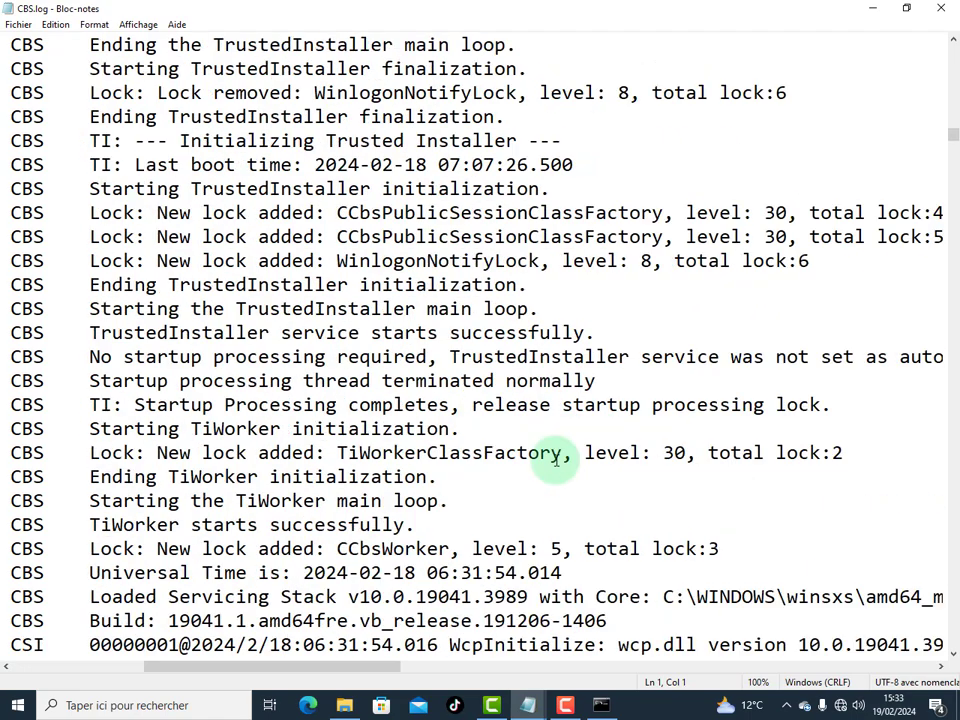
# Examine the later CBS.log entries for 2024-02-18, including the startup processing and advanced installer messages, together with their date column
pyautogui.scroll(-2, 556, 460)
pyautogui.scroll(-20, 550, 470)
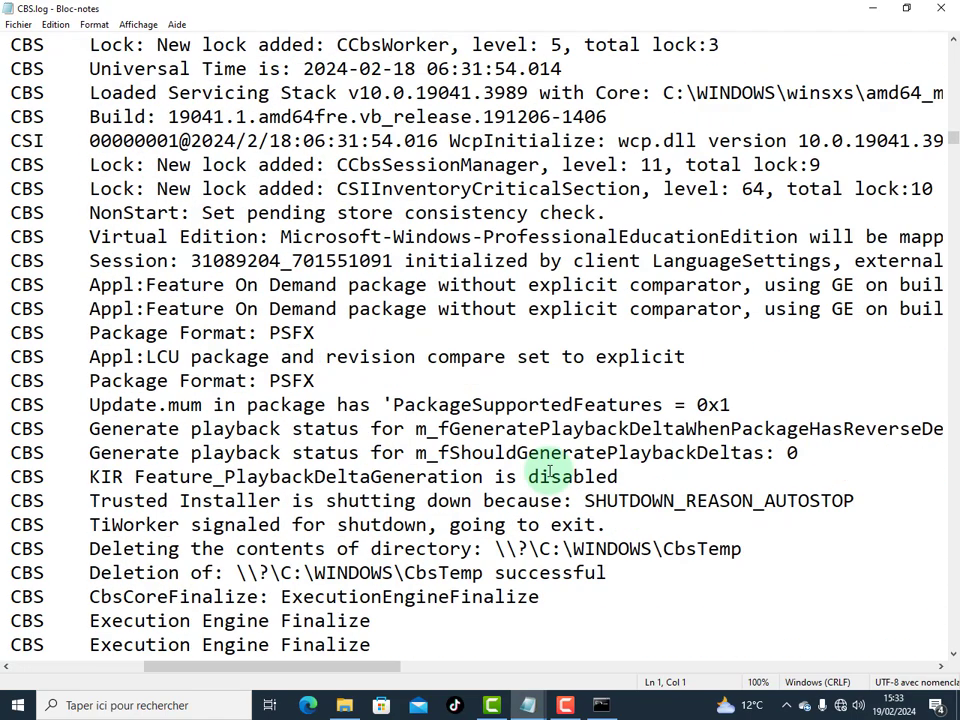
pyautogui.scroll(-18, 540, 480)
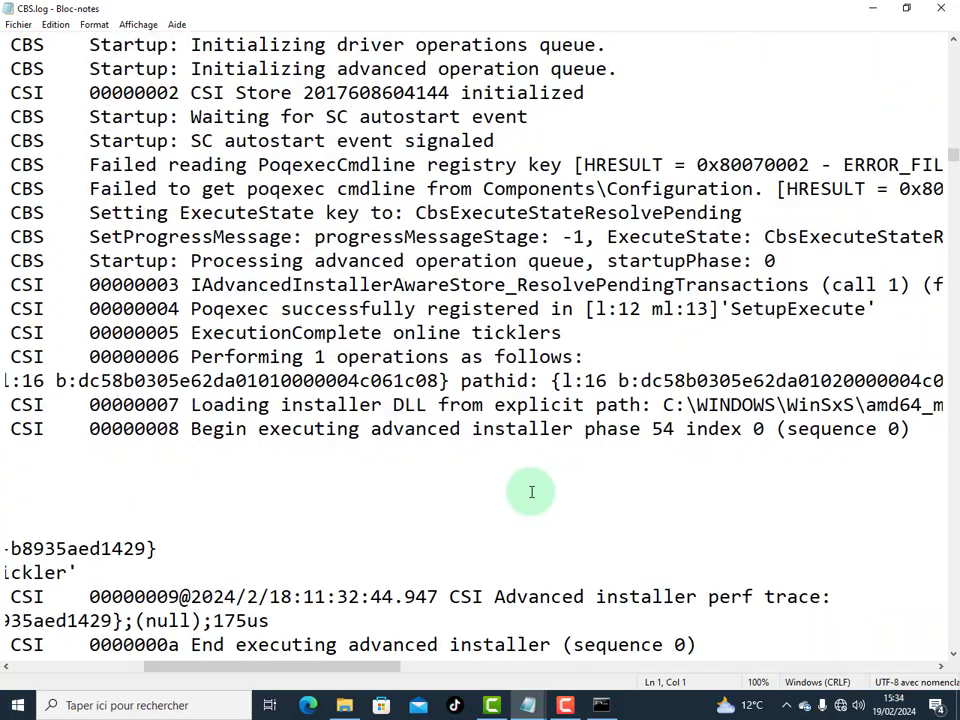
pyautogui.scroll(-2, 531, 491)
pyautogui.scroll(-5, 460, 520)
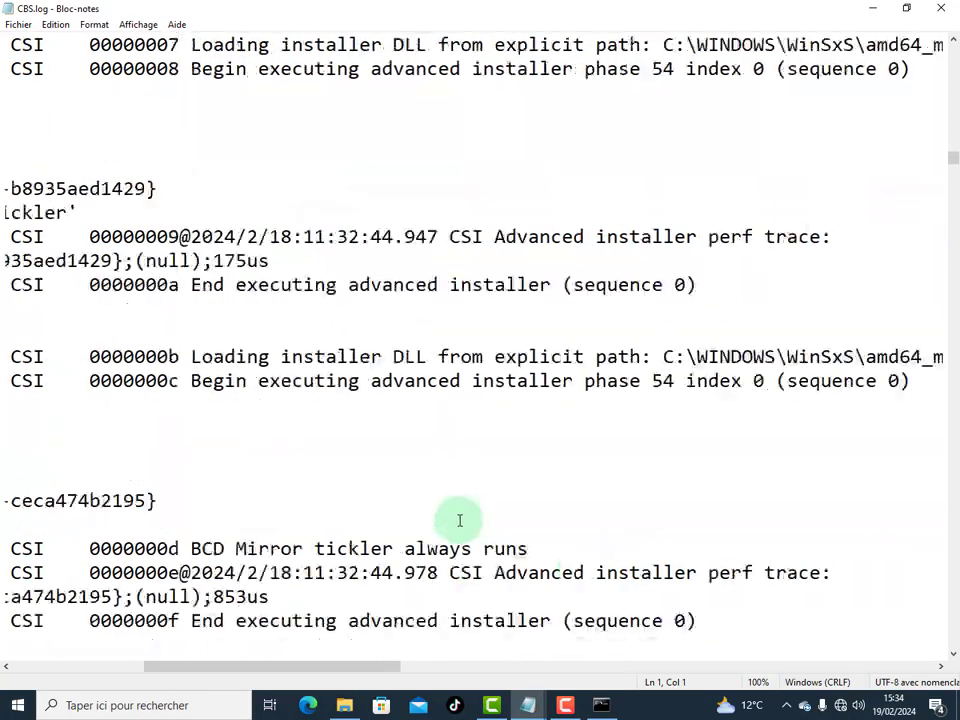
pyautogui.scroll(-3, 460, 520)
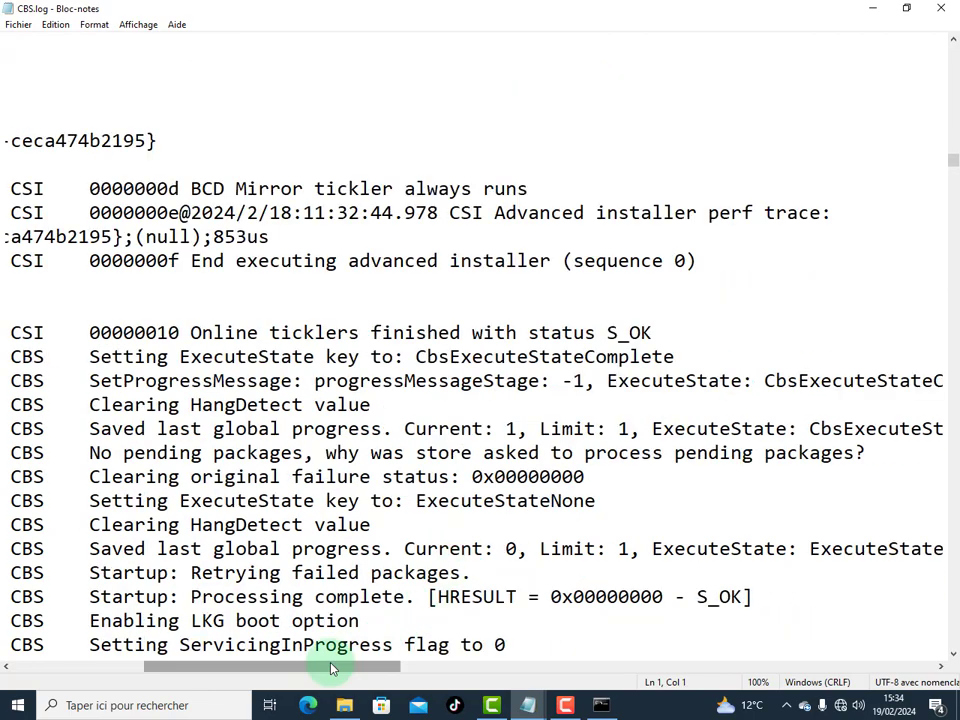
pyautogui.moveTo(332, 666); pyautogui.dragTo(113, 625)
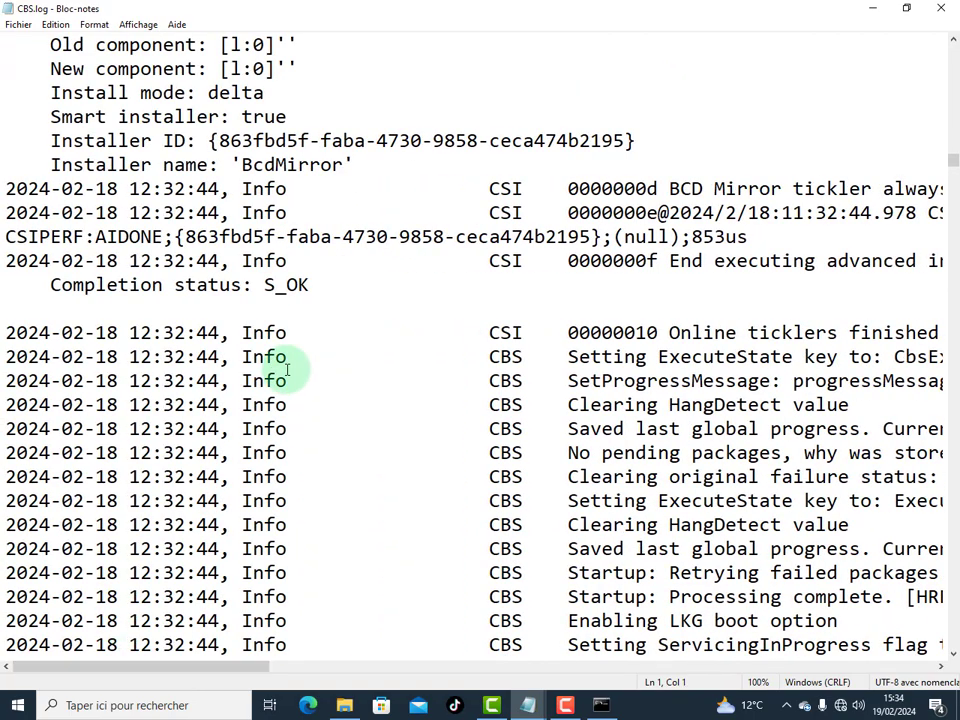
# Save a copy of the log to the Bureau folder under the name CBS.log
pyautogui.click(19, 25)
pyautogui.click(50, 104)
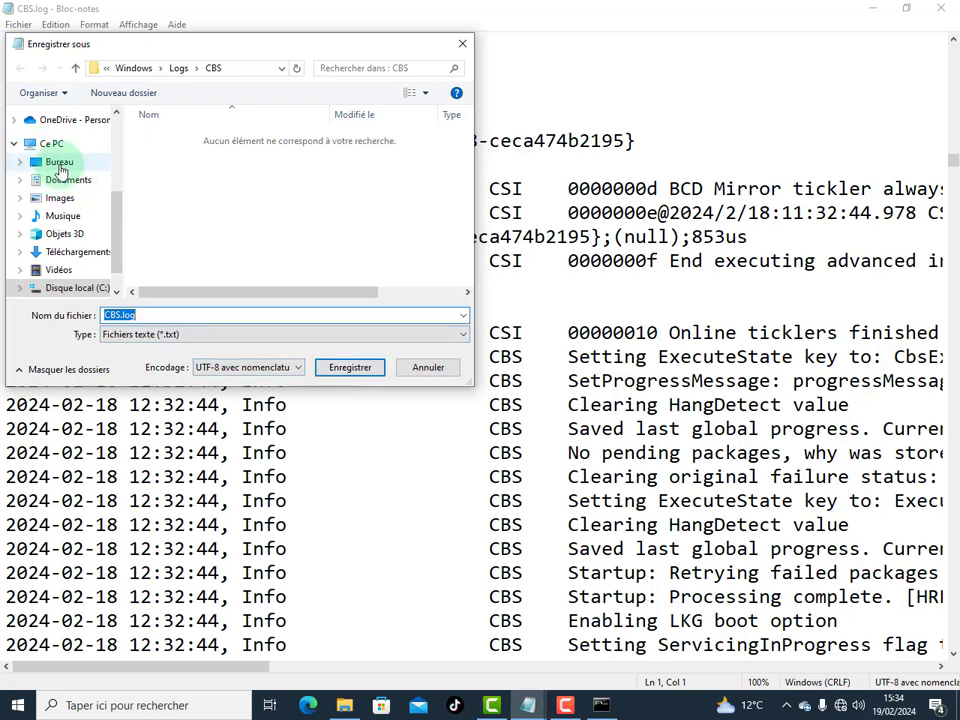
pyautogui.click(60, 164)
pyautogui.click(349, 368)
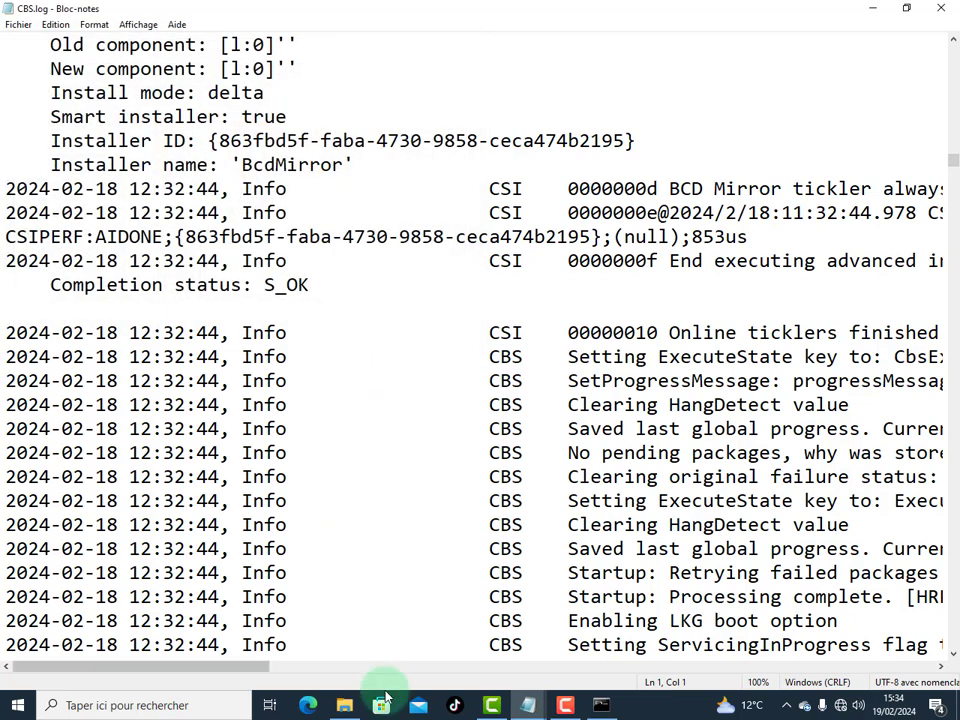
# Switch to the untitled note and paste the copied path C:\Windows\Logs\CBS\CBS.log below the READYBOOT line, followed by a new line
pyautogui.click(528, 705)
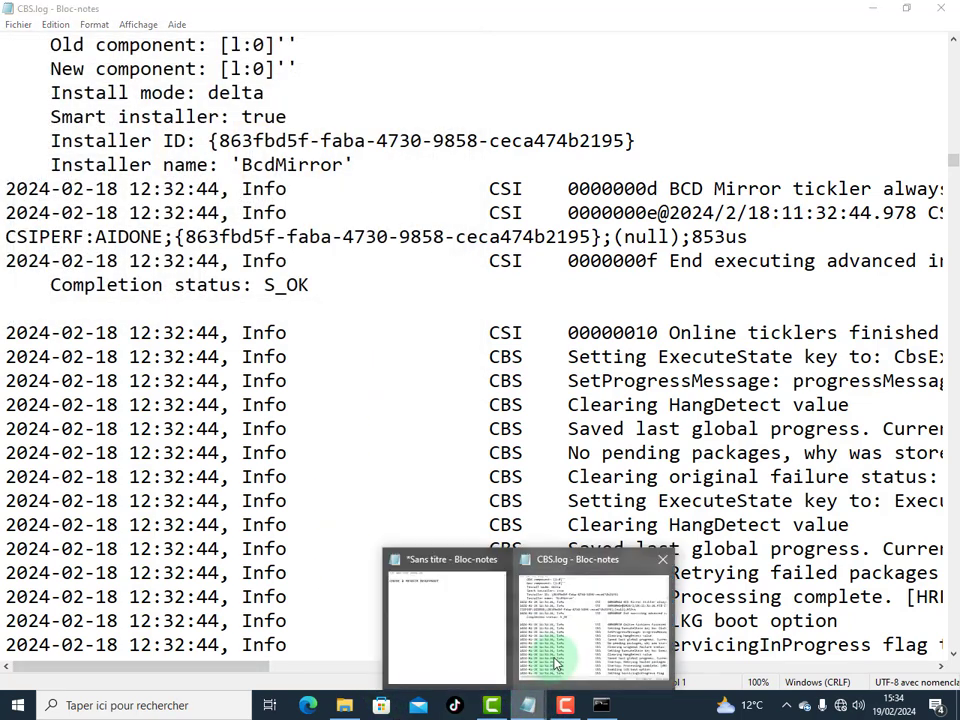
pyautogui.click(476, 647)
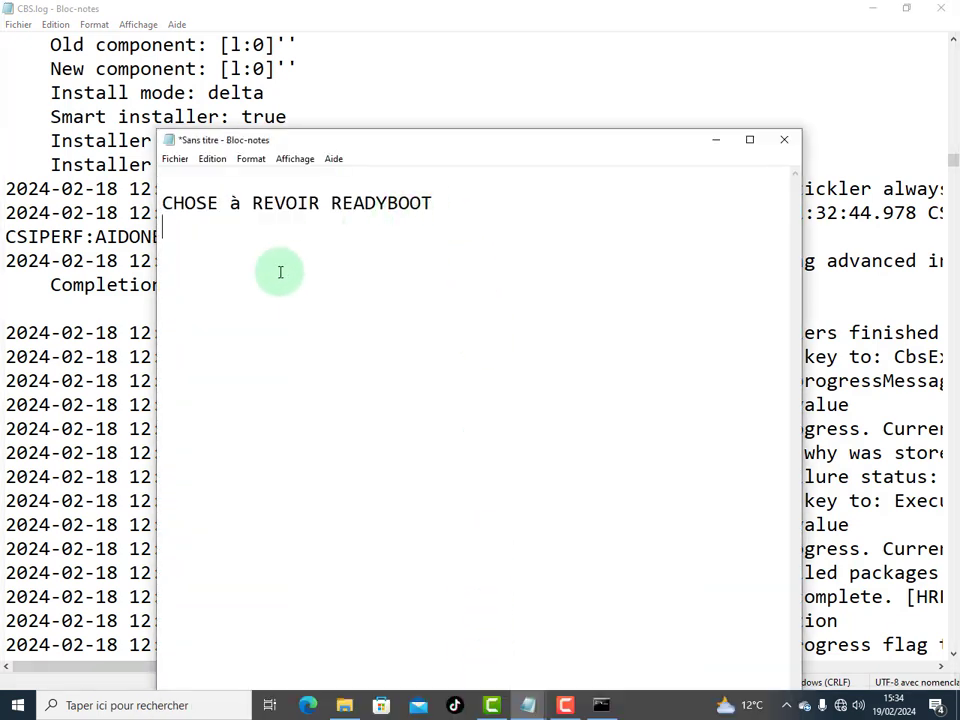
pyautogui.rightClick(238, 285)
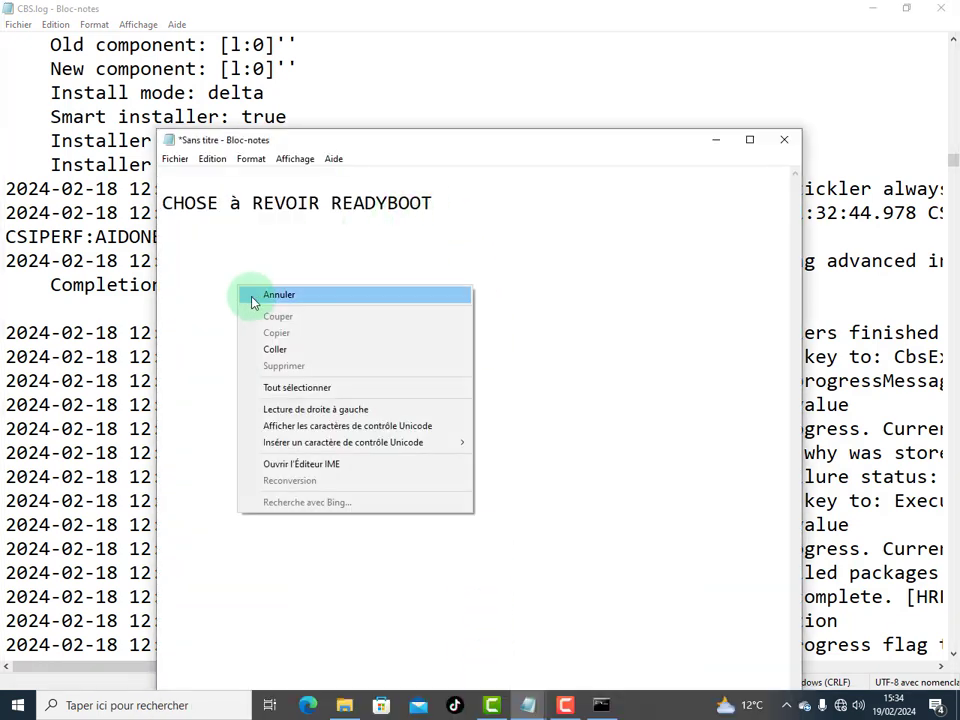
pyautogui.click(276, 349)
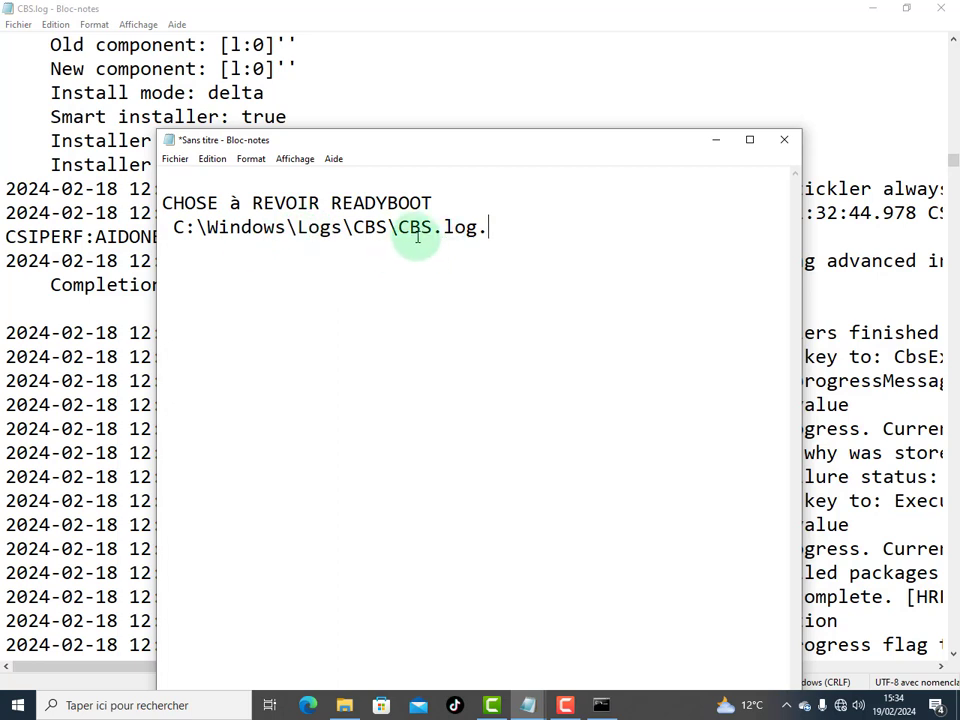
pyautogui.press('Return')
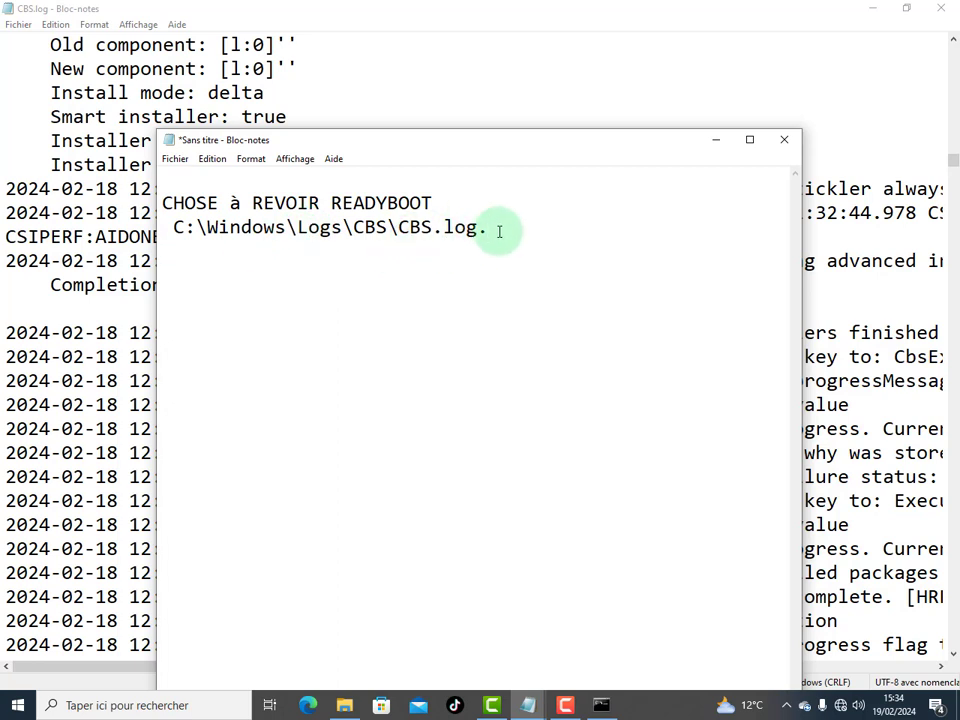
# Add the line WINSAT to the note, then minimize the note and the CBS.log window
pyautogui.write('WINSAT')
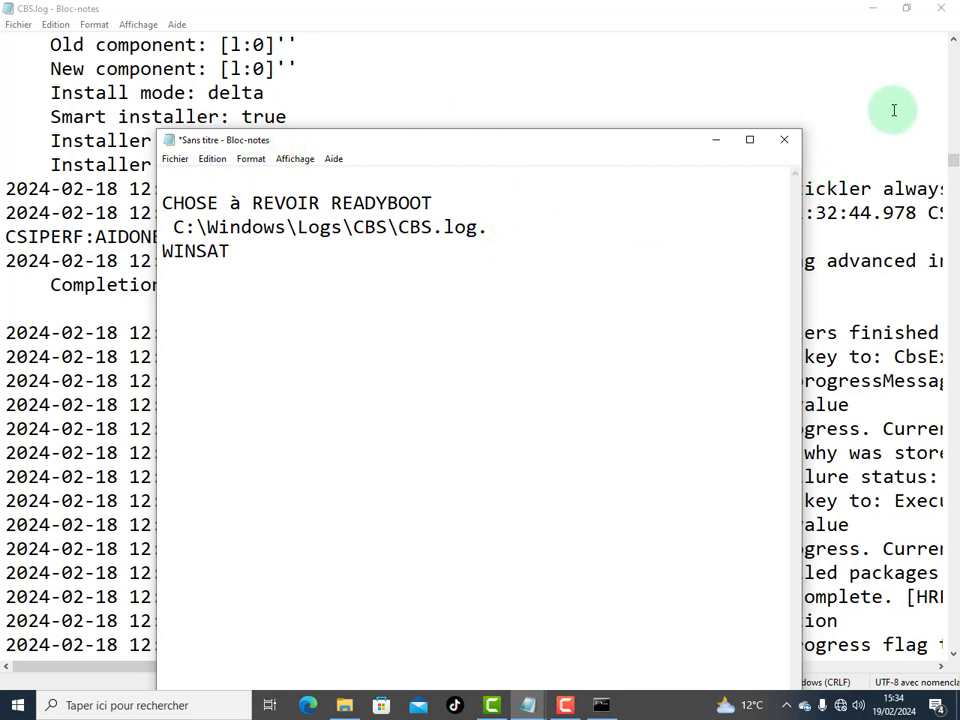
pyautogui.click(717, 139)
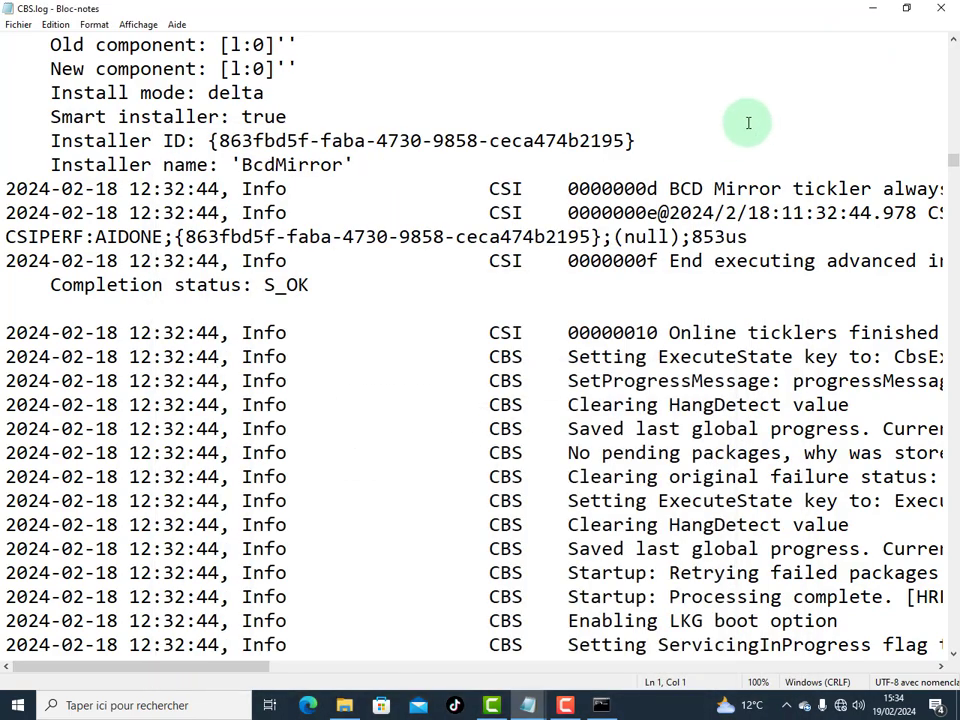
pyautogui.click(868, 12)
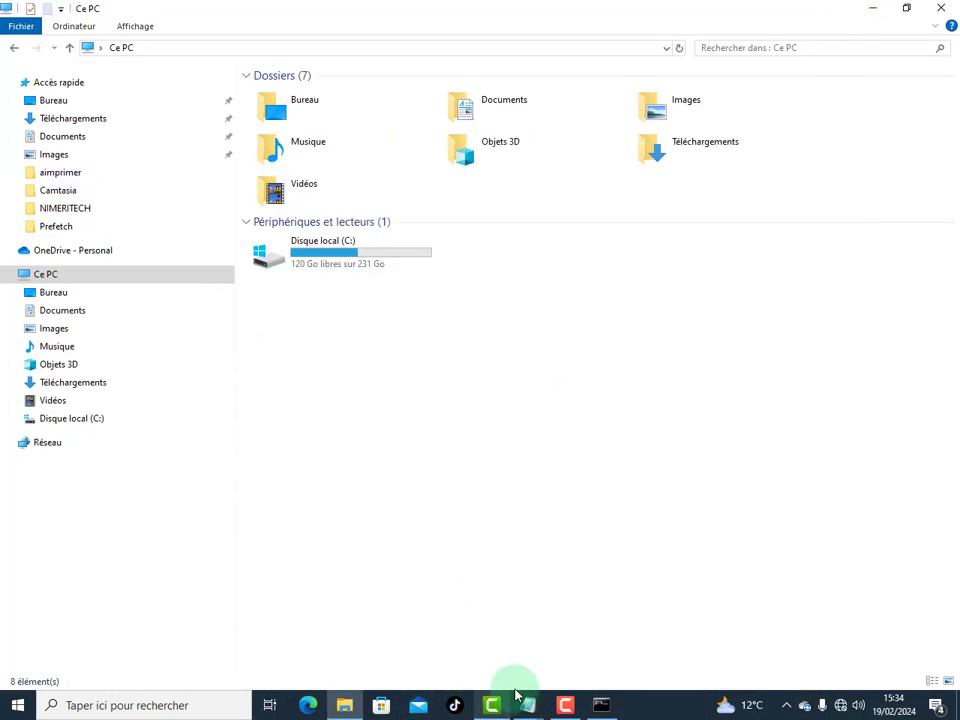
# Bring back the untitled note and save it to the desktop as "CHOSE à REVOIR"
pyautogui.click(527, 705)
pyautogui.click(439, 589)
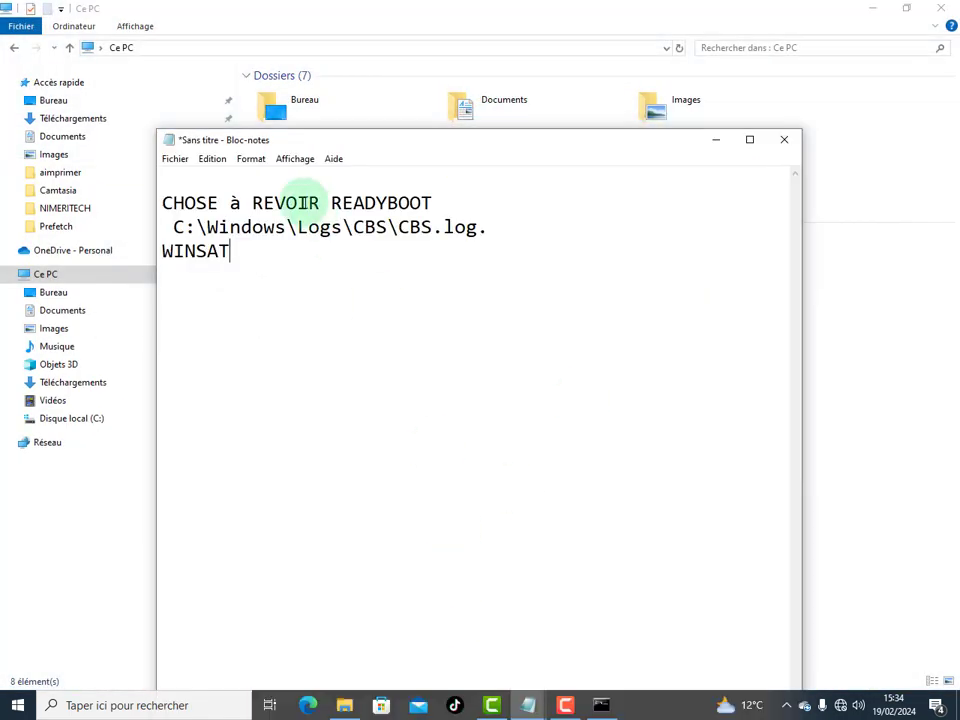
pyautogui.click(176, 160)
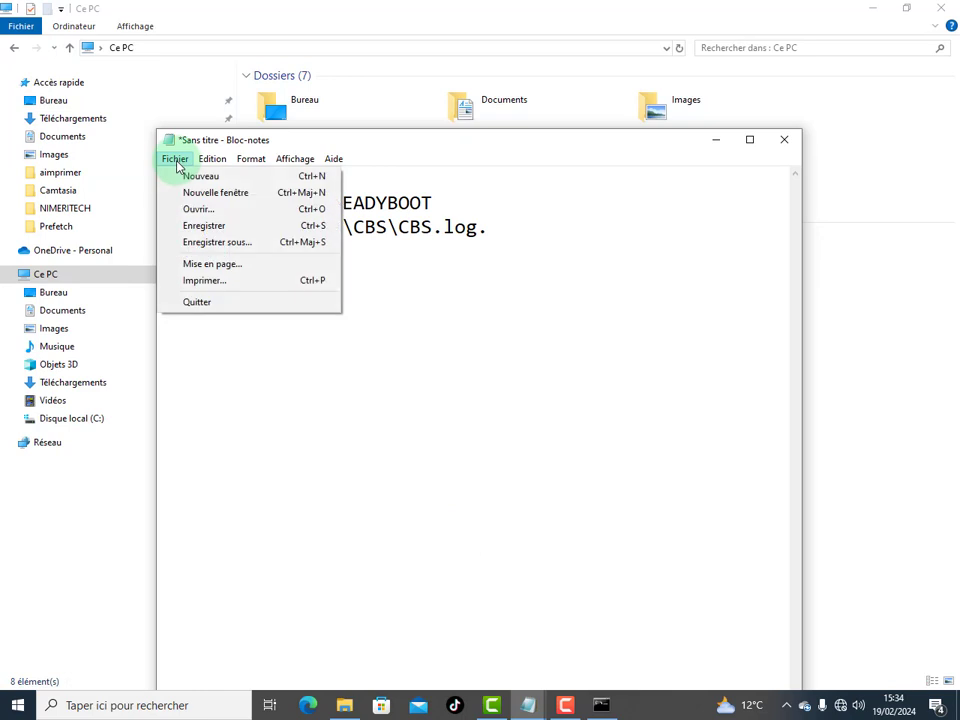
pyautogui.click(204, 225)
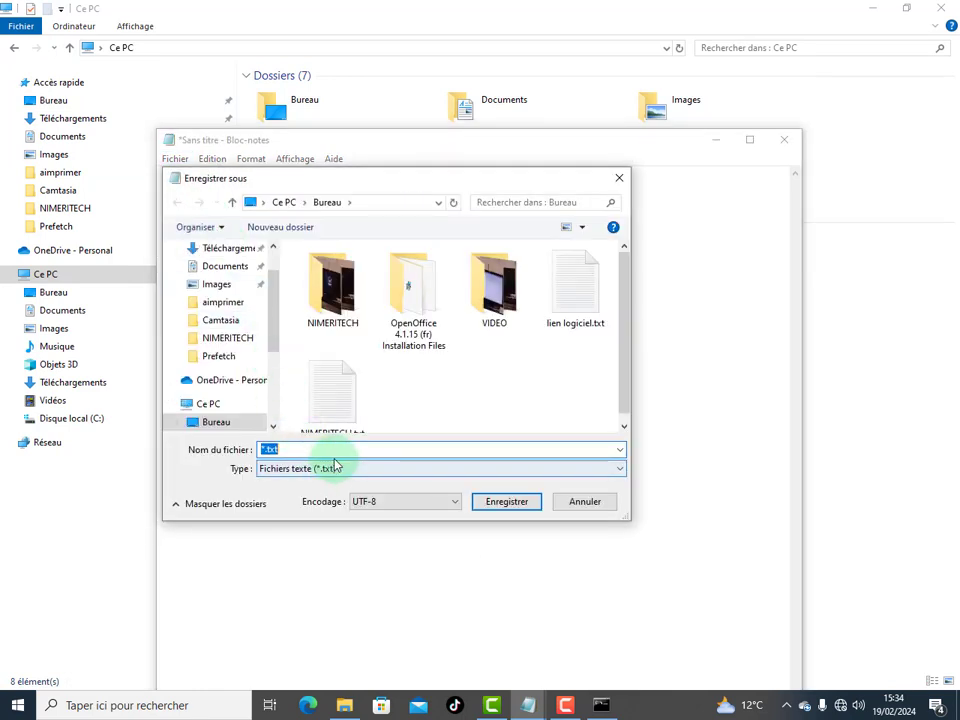
pyautogui.write('CHOSE A RE')
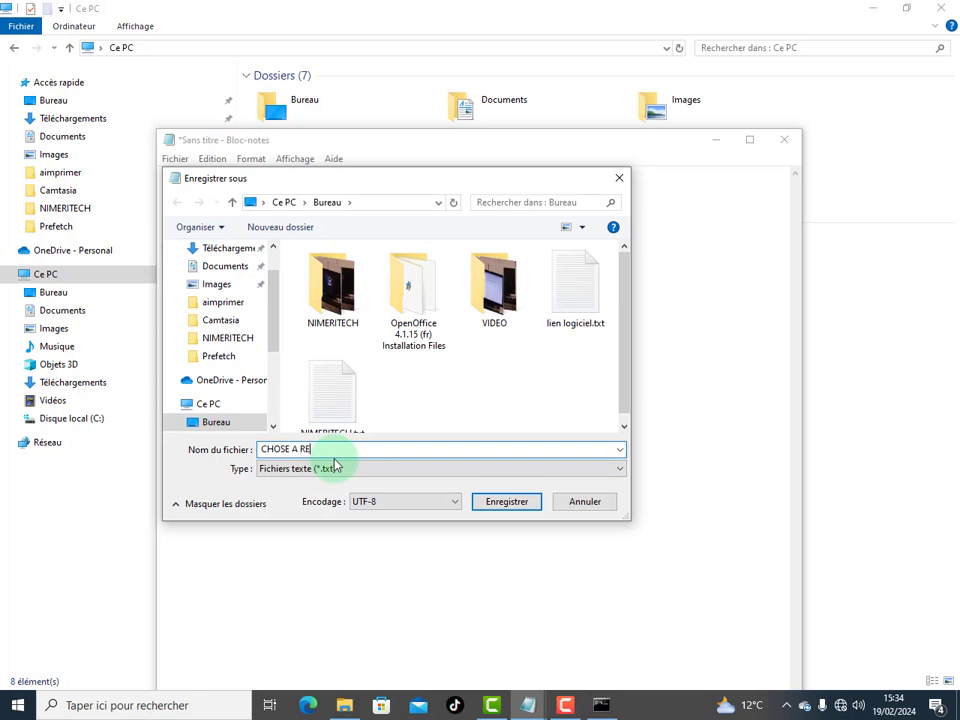
pyautogui.write('VOIR')
pyautogui.click(296, 449)
pyautogui.press('BackSpace')
pyautogui.press('BackSpace')
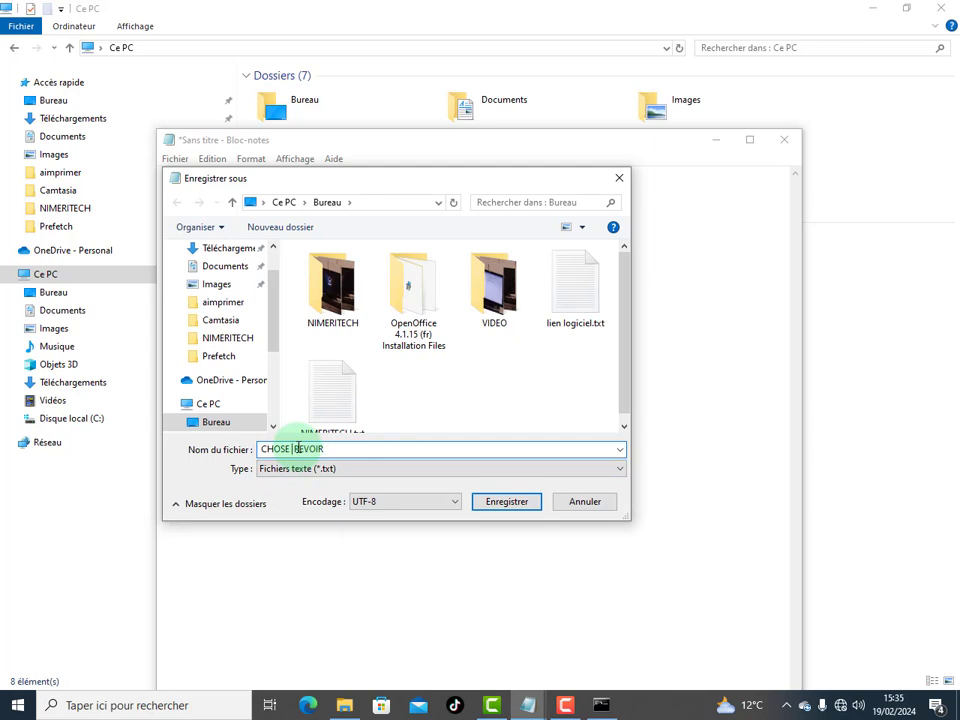
pyautogui.write('à')
pyautogui.click(483, 506)
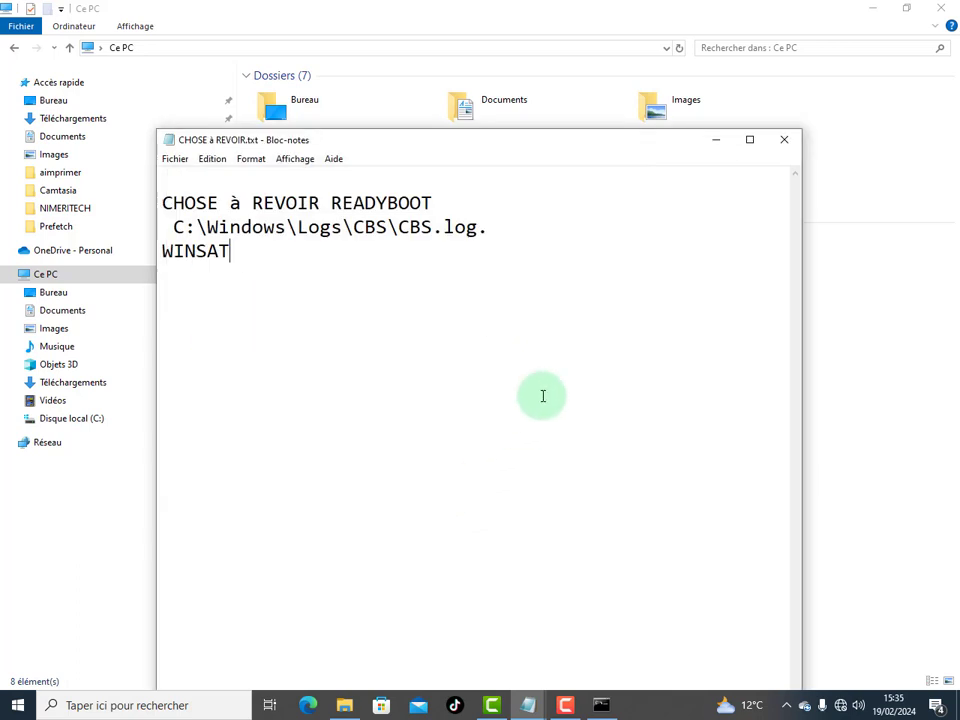
# Minimize the note and File Explorer to return to the Command Prompt, and clear its screen with cls
pyautogui.click(718, 140)
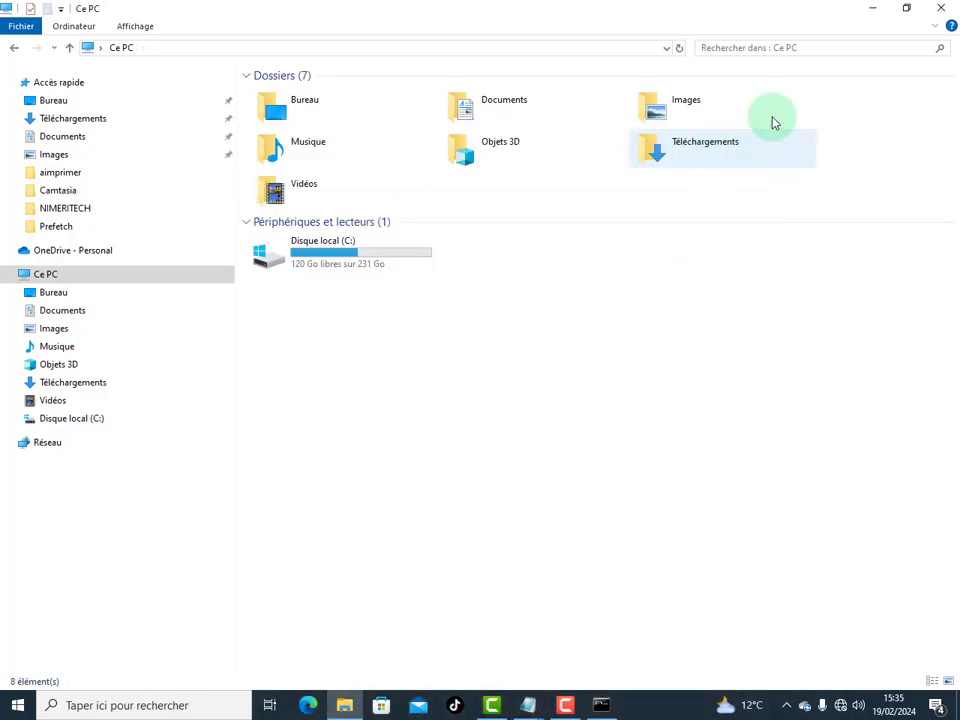
pyautogui.click(878, 8)
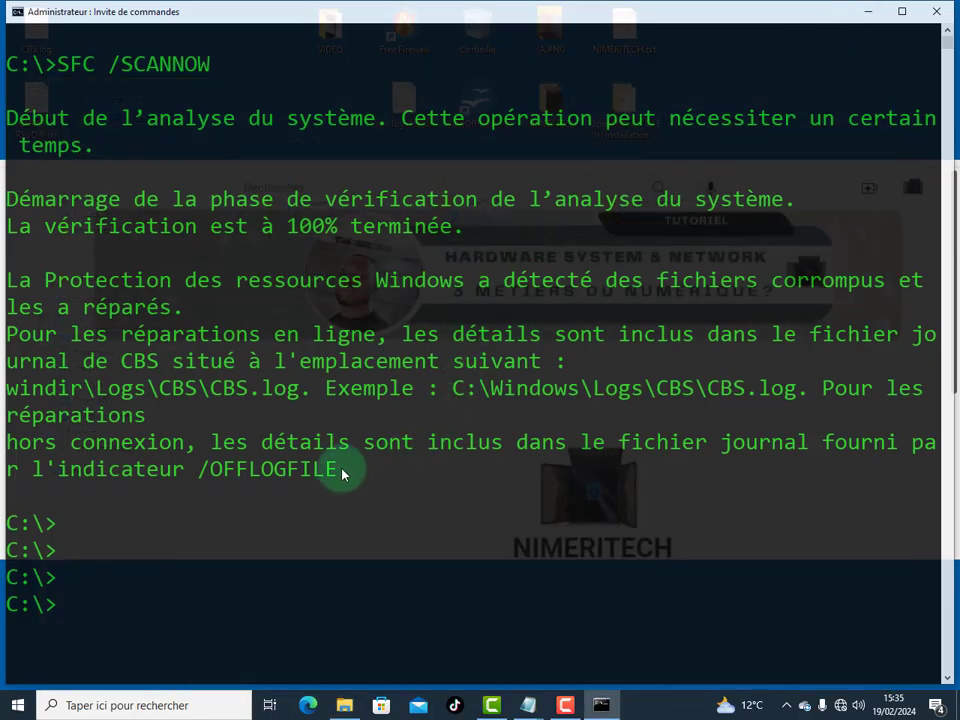
pyautogui.write('cls')
pyautogui.press('Return')
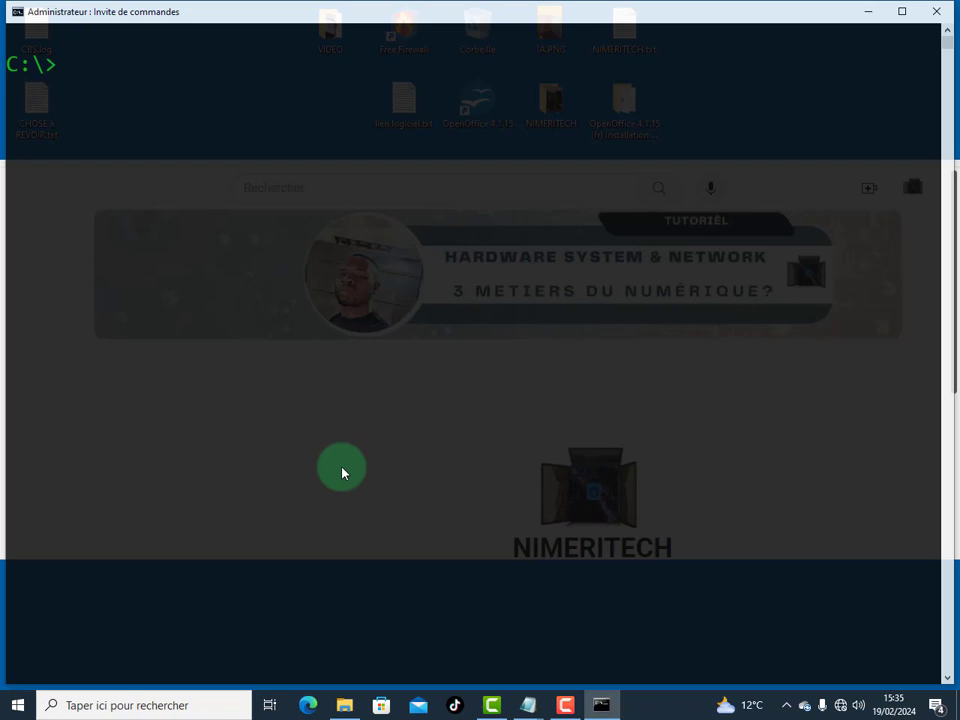
# Run chkdsk /f and answer o to schedule the volume check for the next system restart
pyautogui.write('chkdsk')
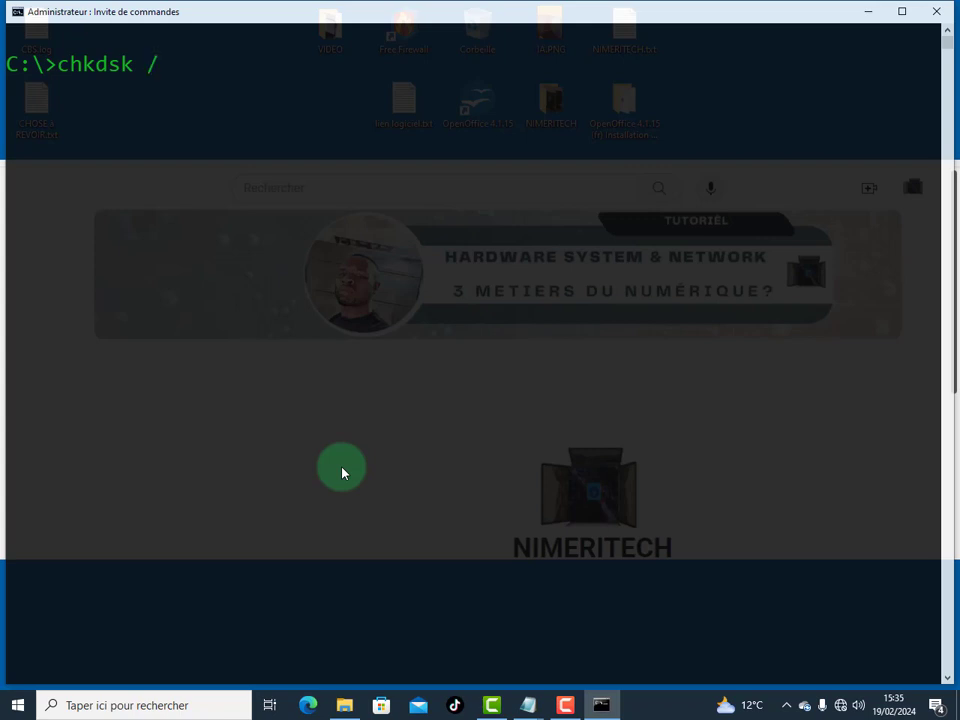
pyautogui.write('/f')
pyautogui.press('Return')
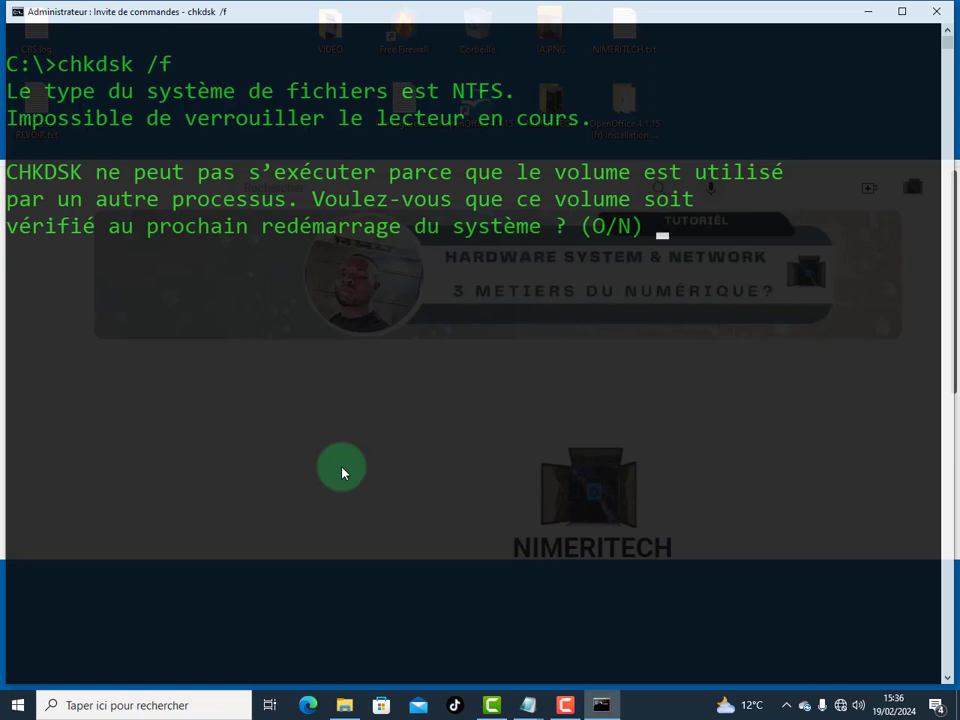
pyautogui.write('o')
pyautogui.press('Return')
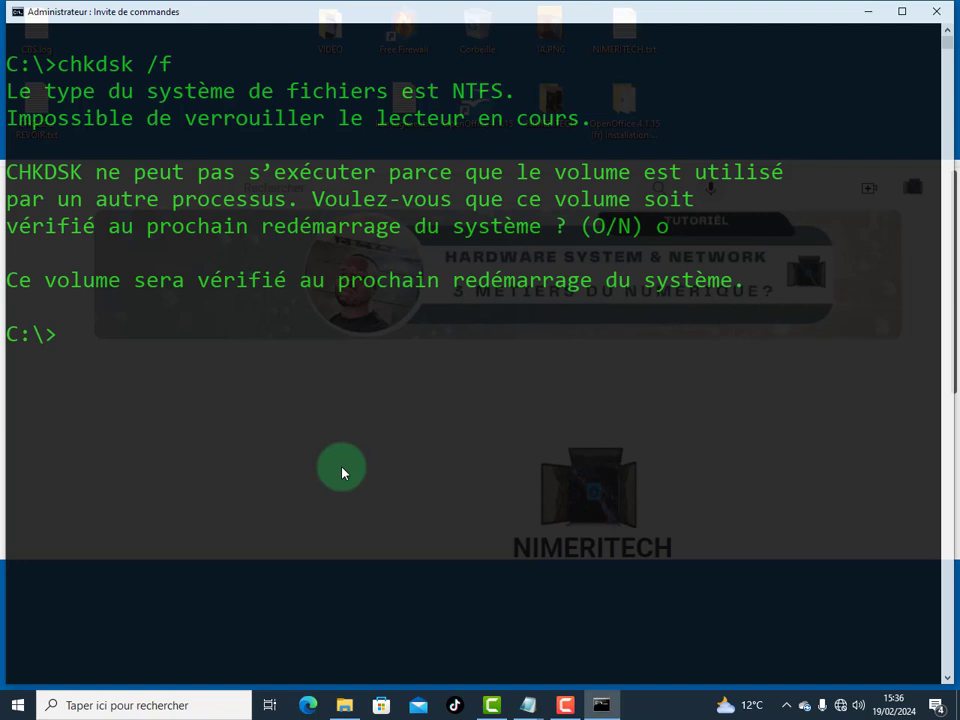
# Run chkdsk without the /f option to check the volume in read-only mode
pyautogui.press('Up')
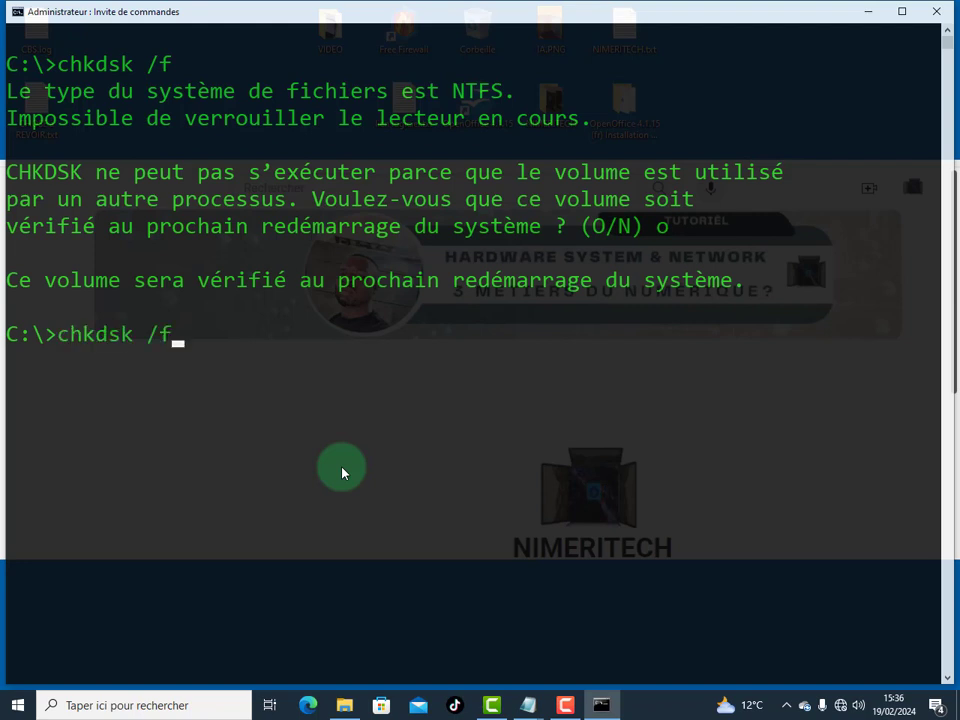
pyautogui.press('BackSpace')
pyautogui.press('BackSpace')
pyautogui.press('Return')
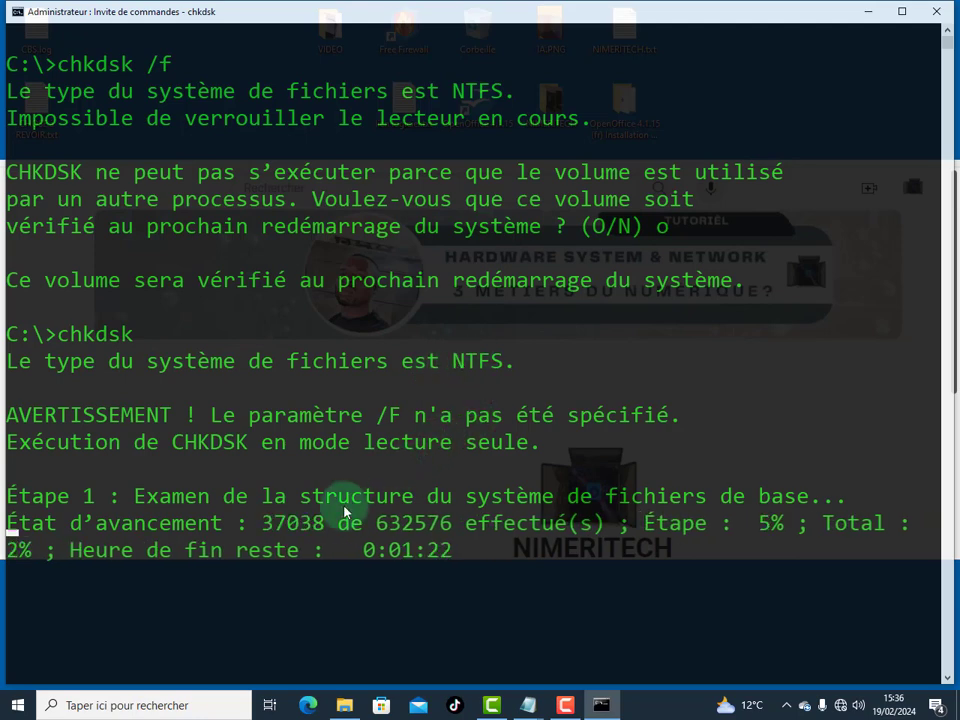
# Review the chkdsk output, including the read-only warning, the file record phases and the stage 2 progress
pyautogui.scroll(-6, 397, 545)
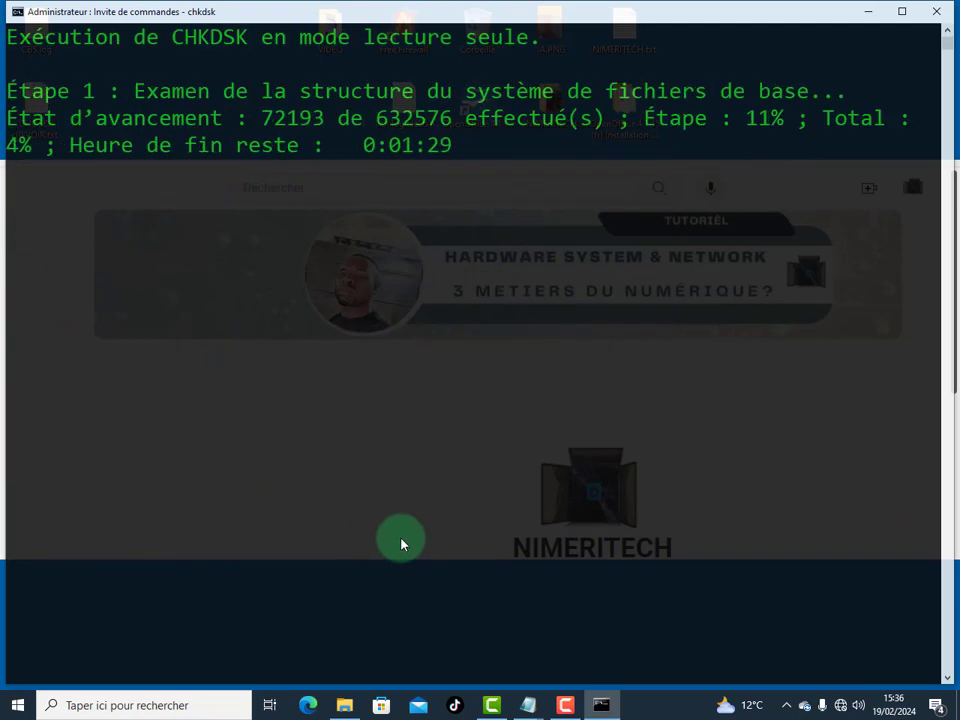
pyautogui.scroll(2, 402, 531)
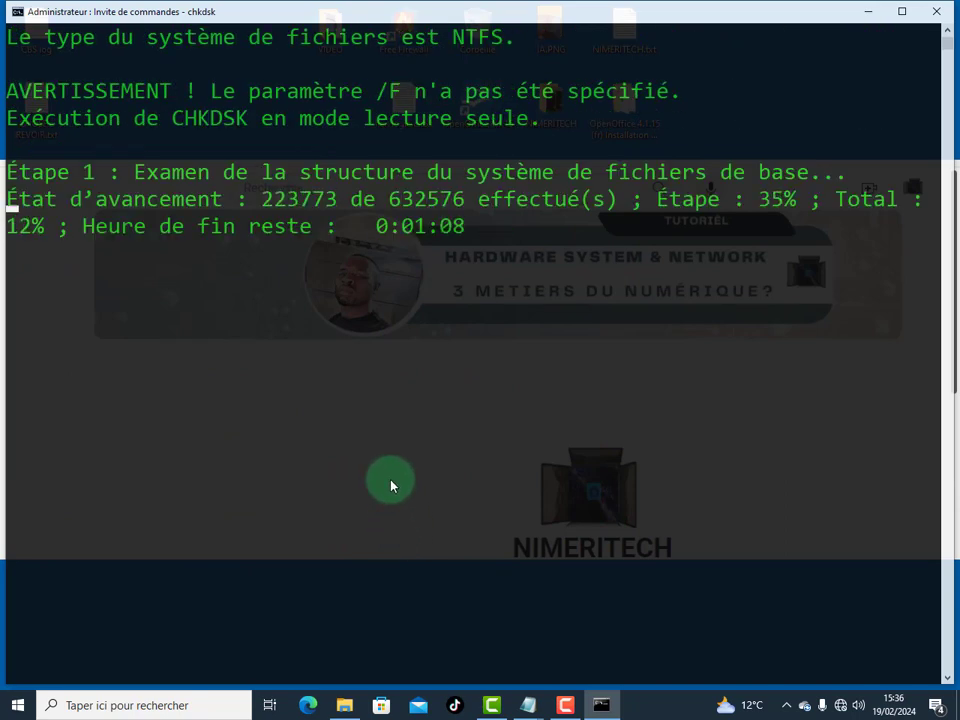
pyautogui.scroll(3, 381, 167)
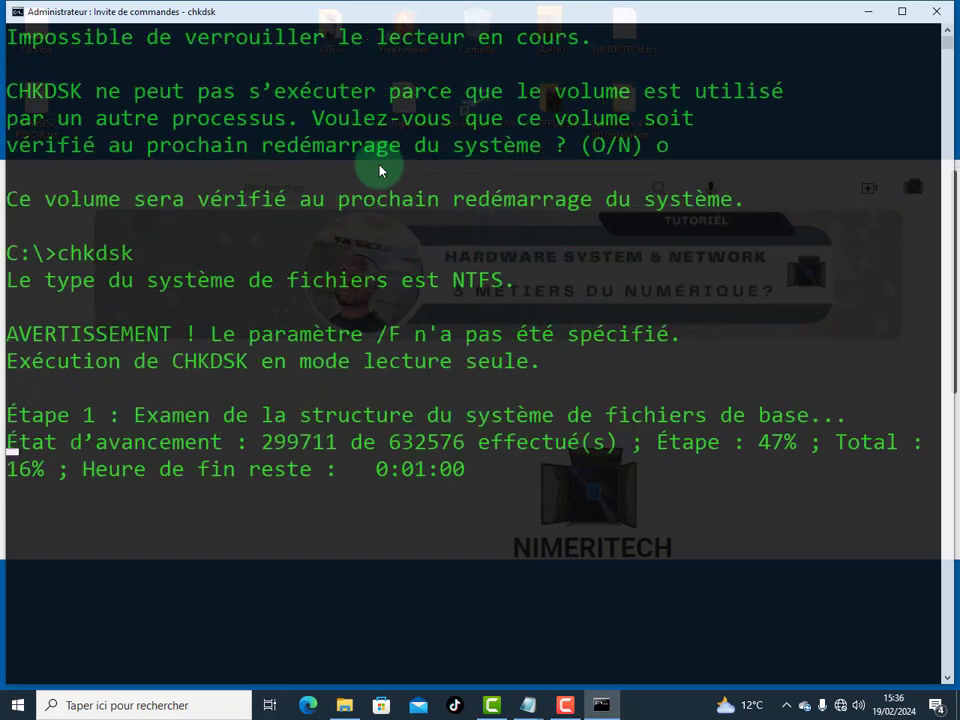
pyautogui.scroll(-1, 380, 172)
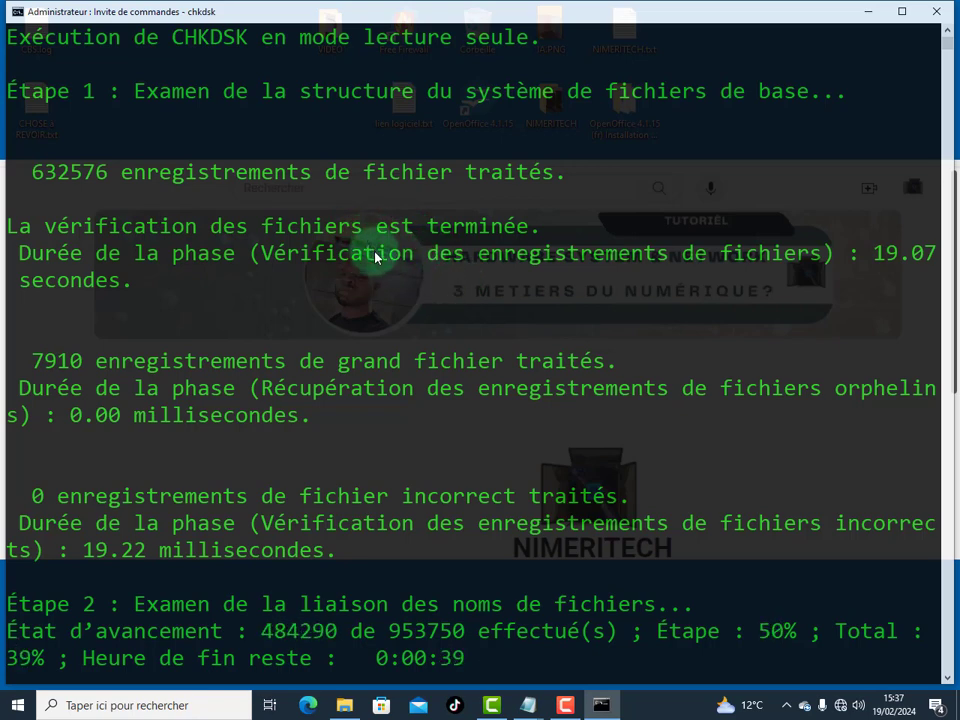
pyautogui.scroll(-1, 376, 258)
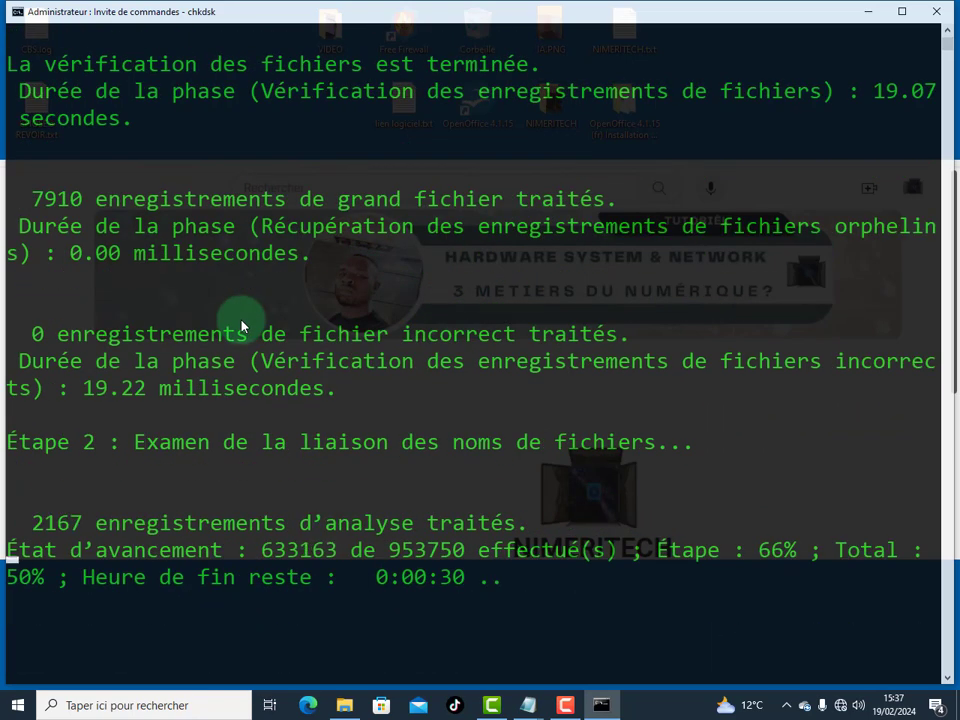
pyautogui.scroll(1, 171, 311)
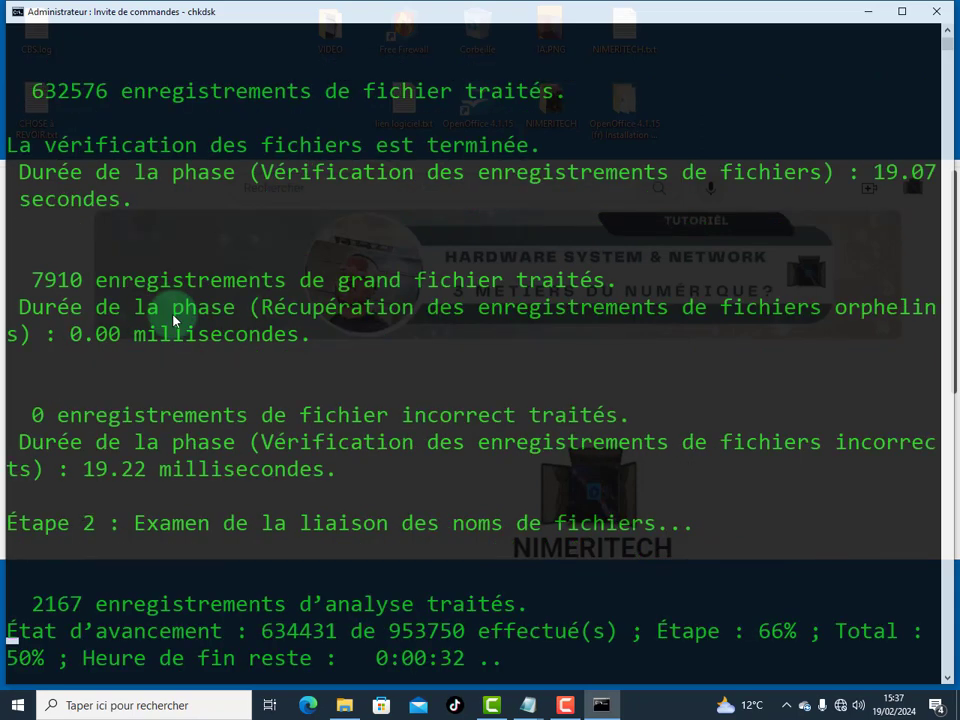
pyautogui.scroll(-3, 207, 380)
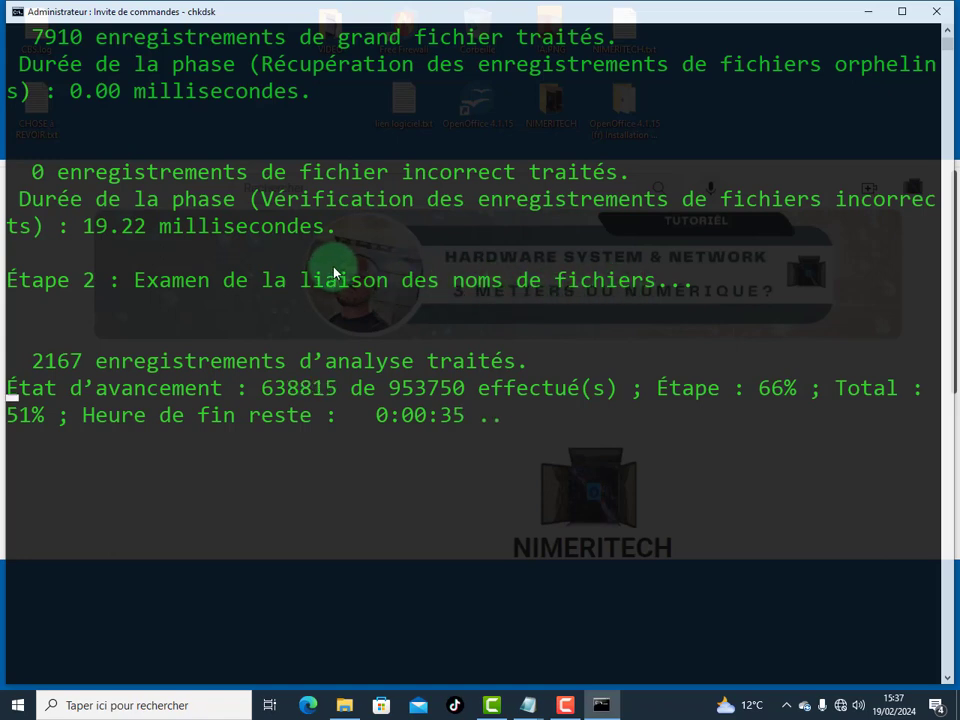
pyautogui.scroll(3, 338, 276)
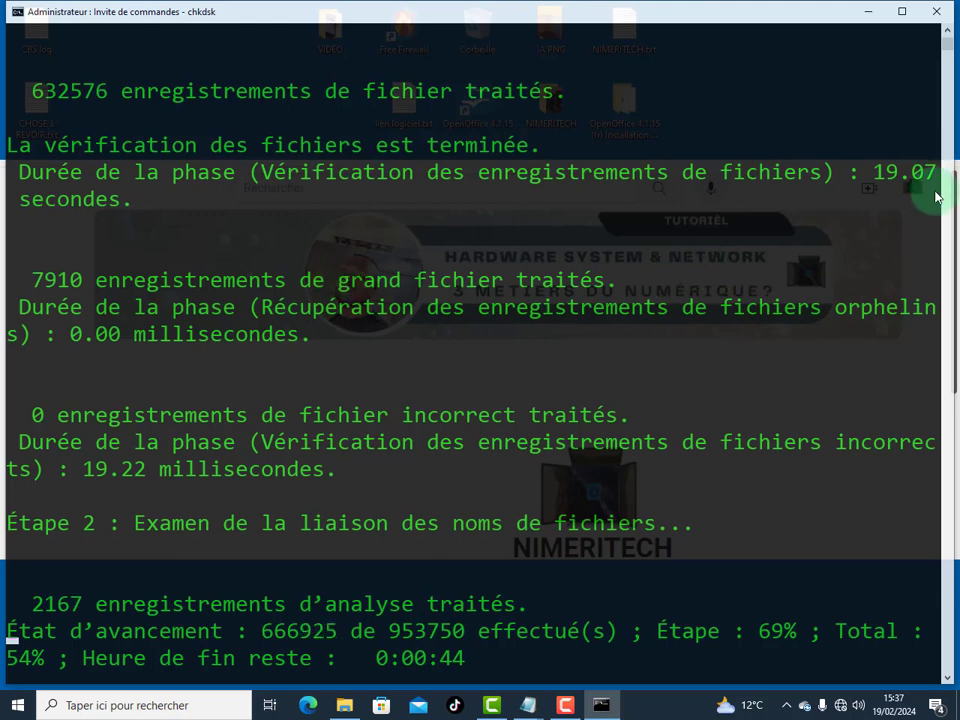
pyautogui.scroll(3, 945, 42)
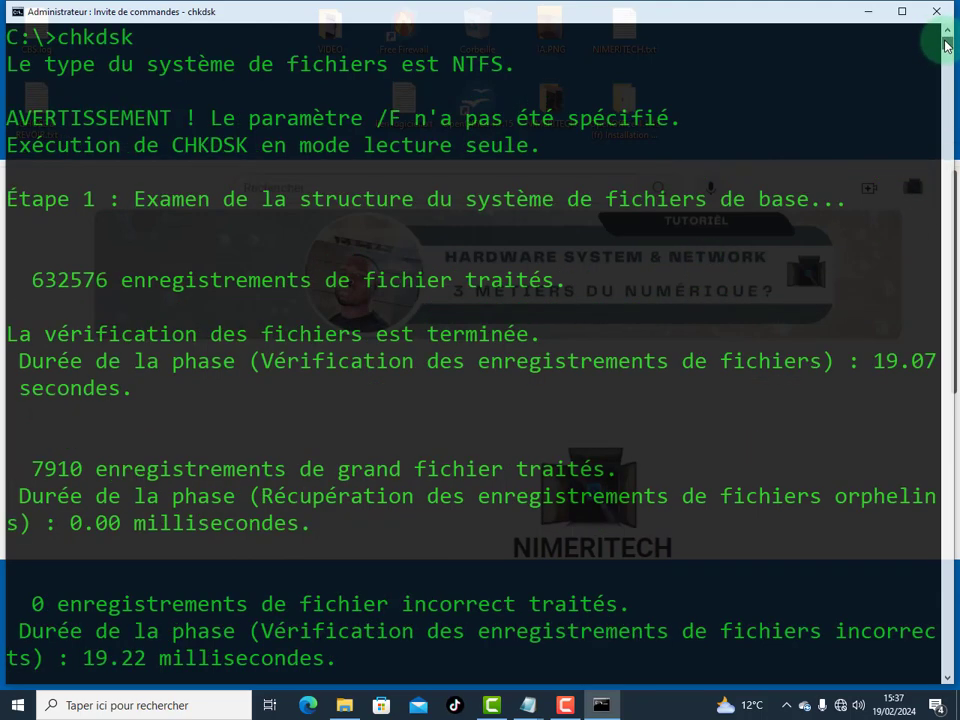
pyautogui.scroll(-3, 617, 231)
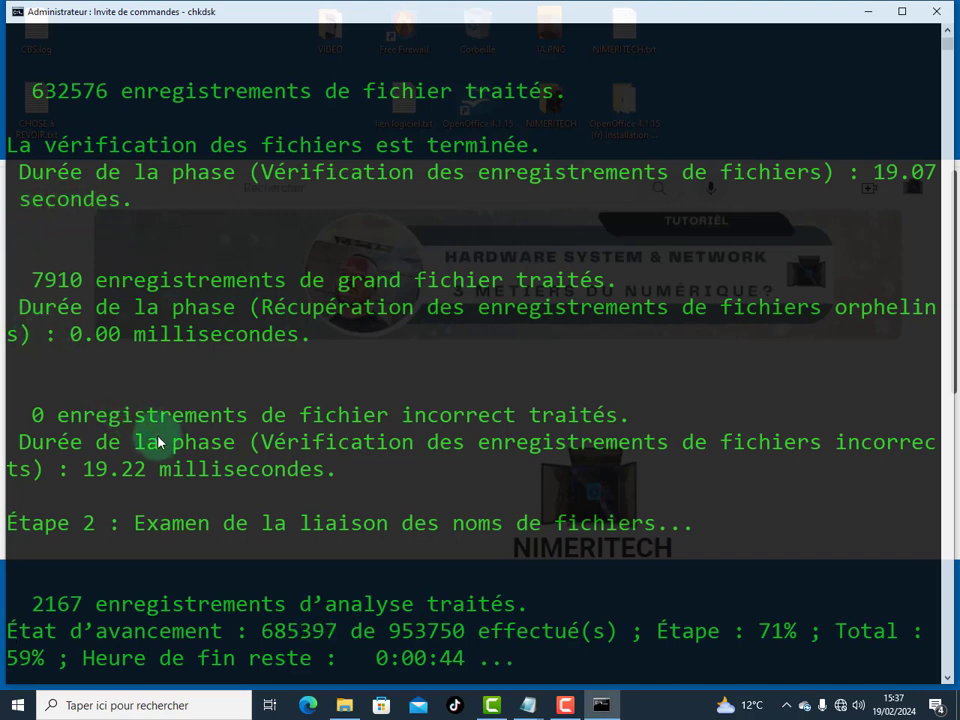
pyautogui.scroll(-4, 158, 442)
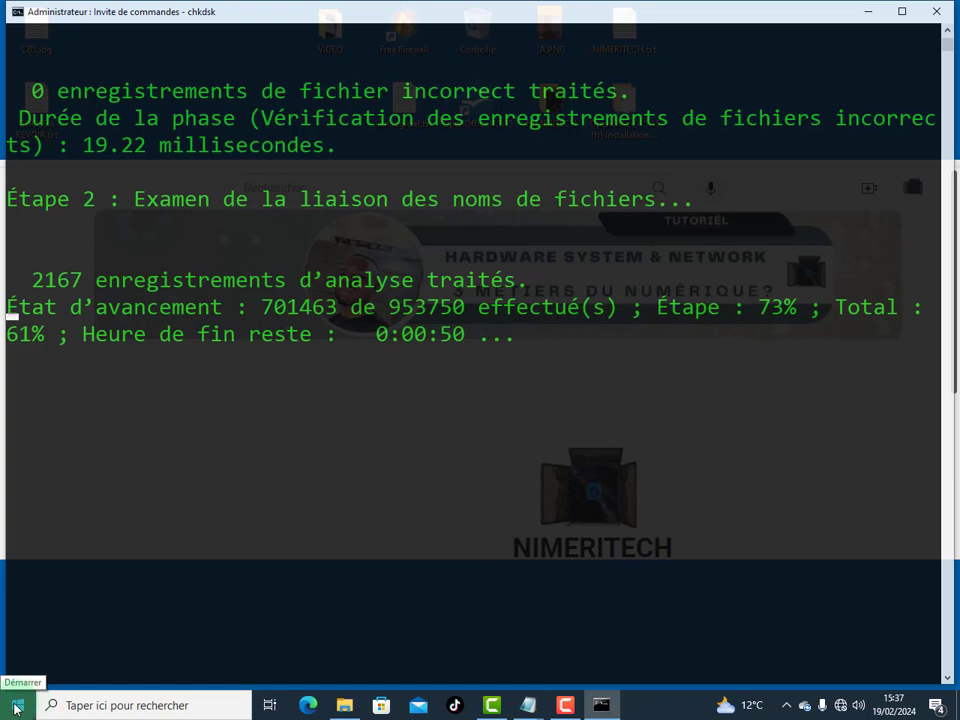
# Switch to File Explorer and open the properties of the local disk C:
pyautogui.rightClick(16, 709)
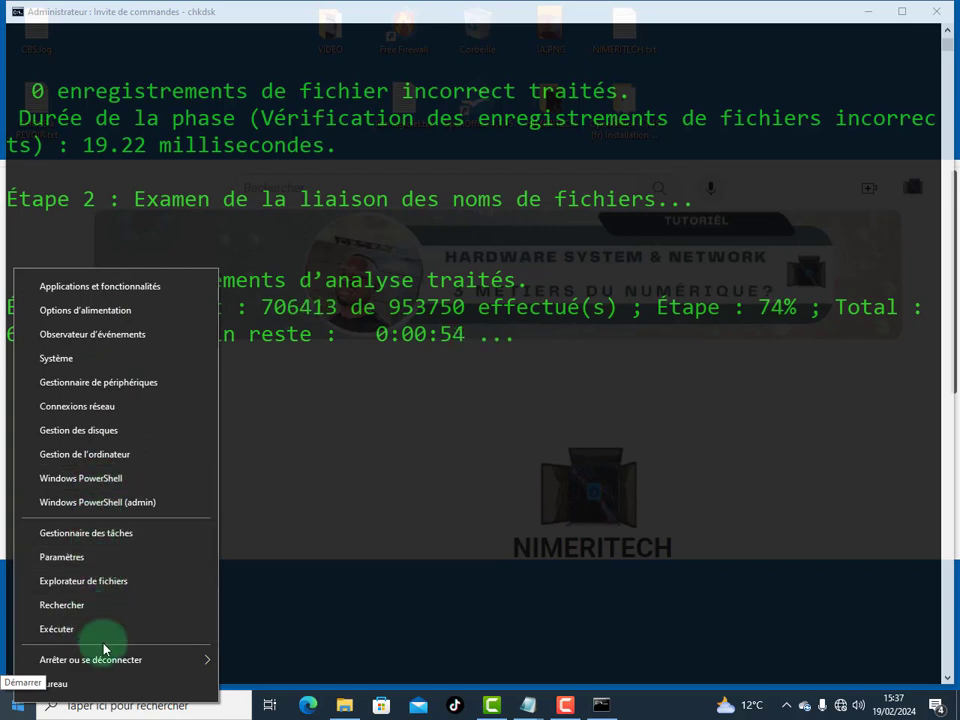
pyautogui.click(100, 585)
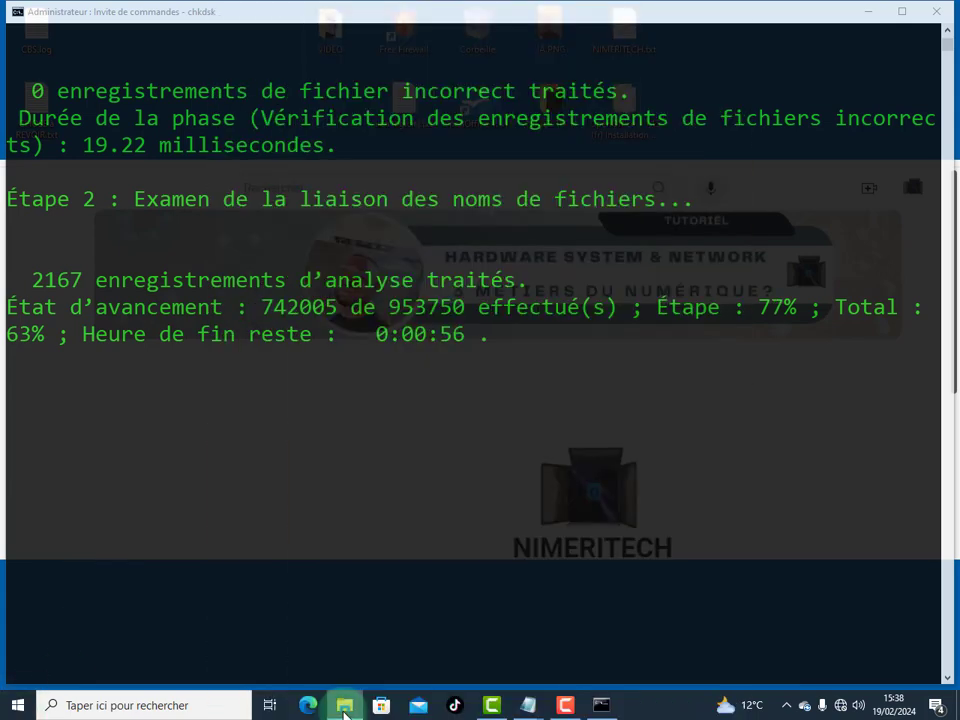
pyautogui.click(343, 704)
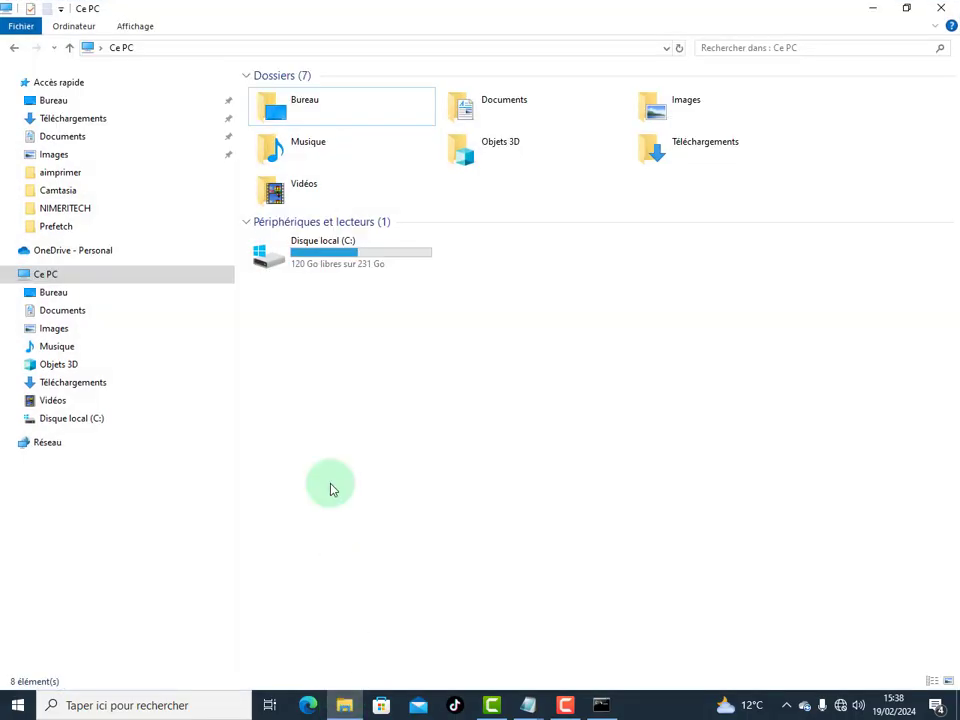
pyautogui.click(298, 259)
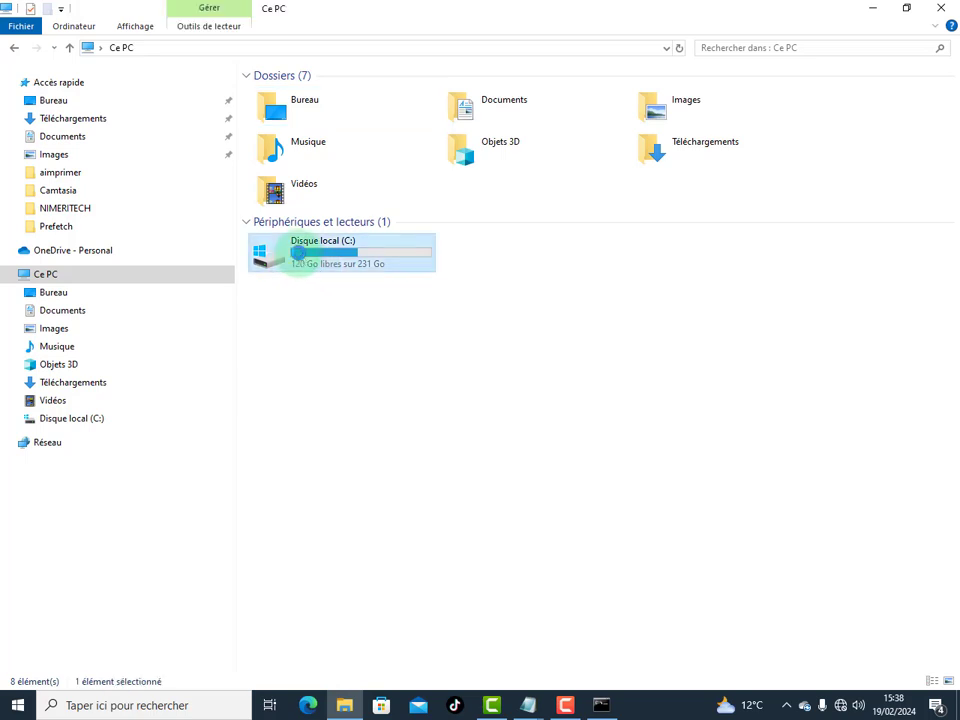
pyautogui.rightClick(298, 259)
pyautogui.click(340, 571)
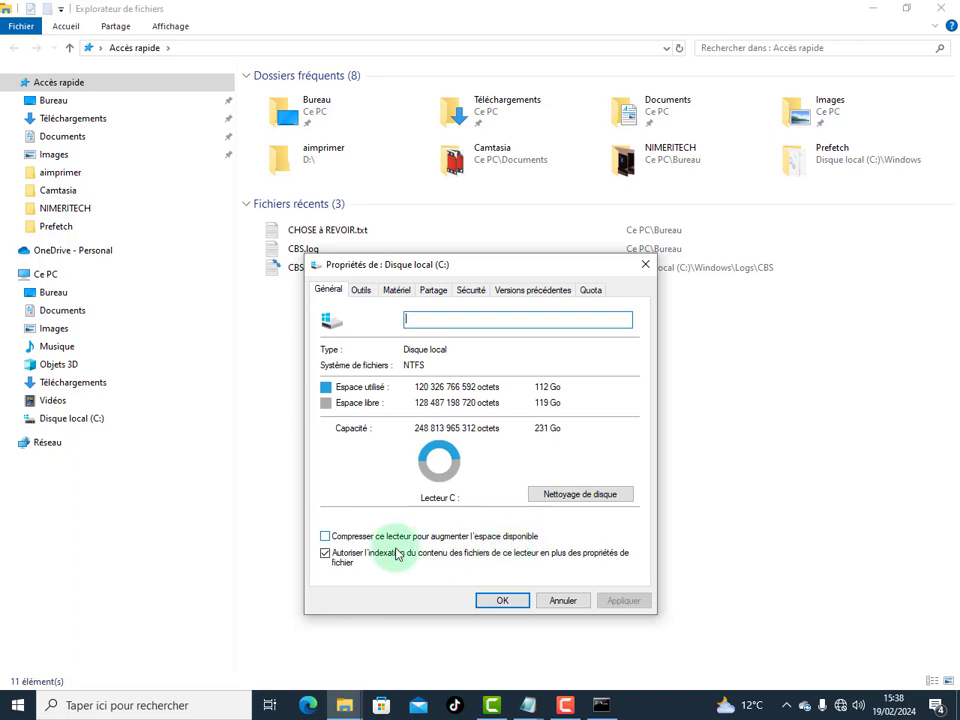
# Select the option to compress drive C: in its properties and start Disk Cleanup for that drive
pyautogui.click(326, 537)
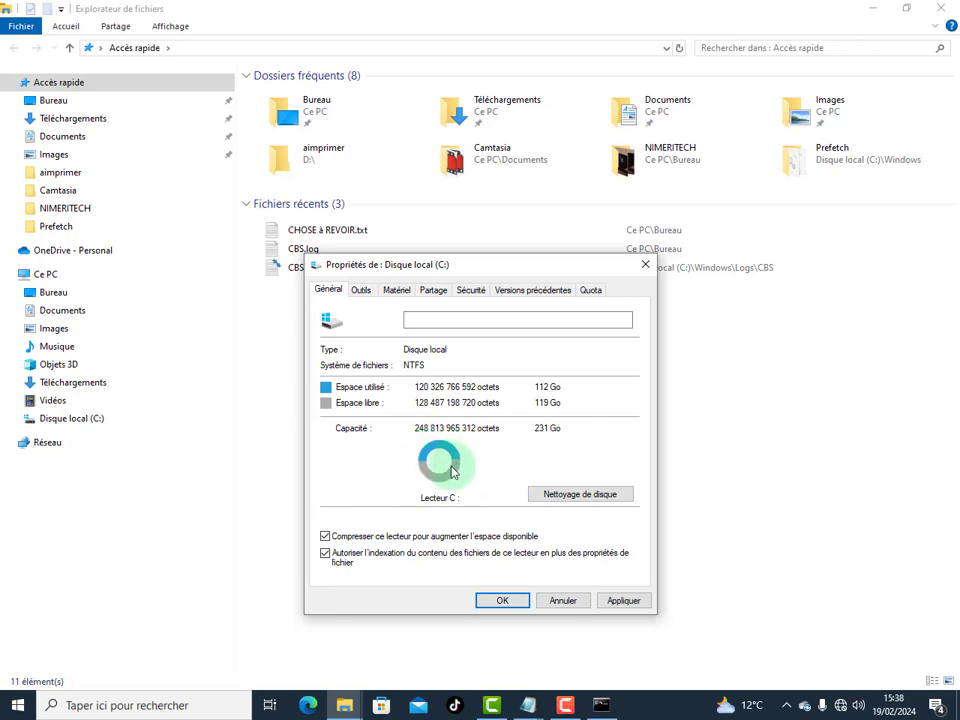
pyautogui.click(551, 497)
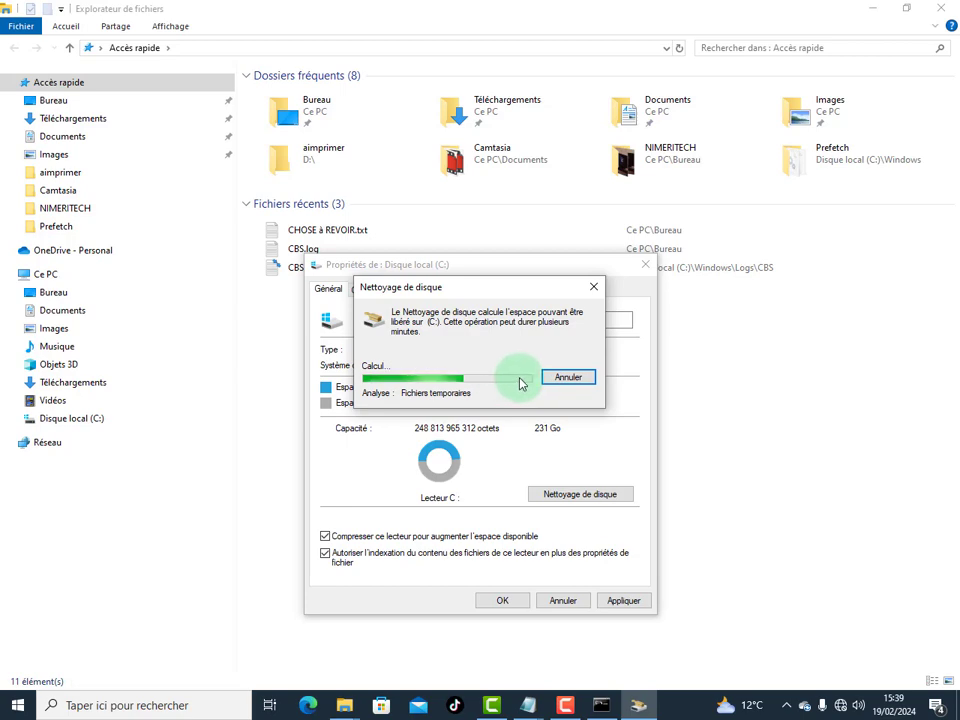
# Switch to the Command Prompt and review the chkdsk summary: USN journal check, error verdict, disk space figures, allocation units and total duration
pyautogui.click(603, 703)
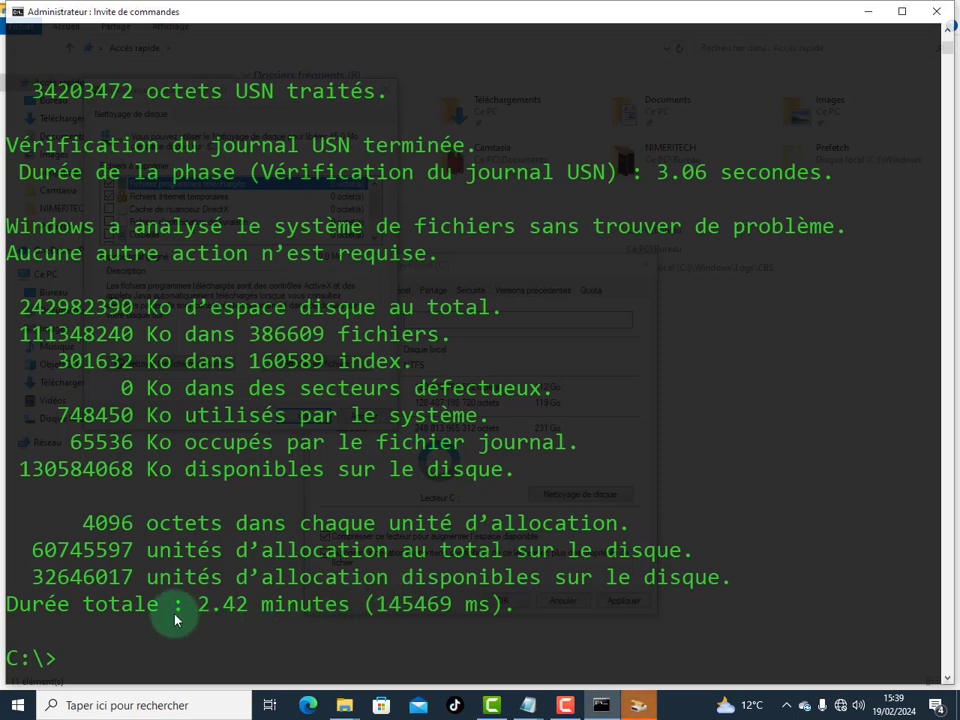
pyautogui.moveTo(20, 607); pyautogui.dragTo(518, 606)
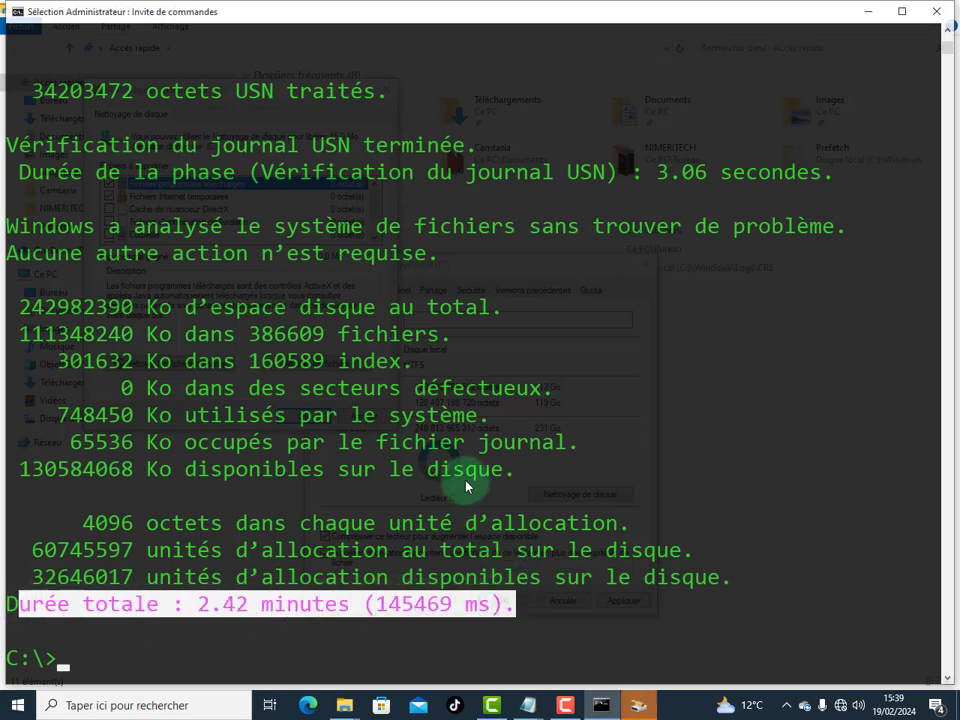
pyautogui.scroll(-5, 427, 428)
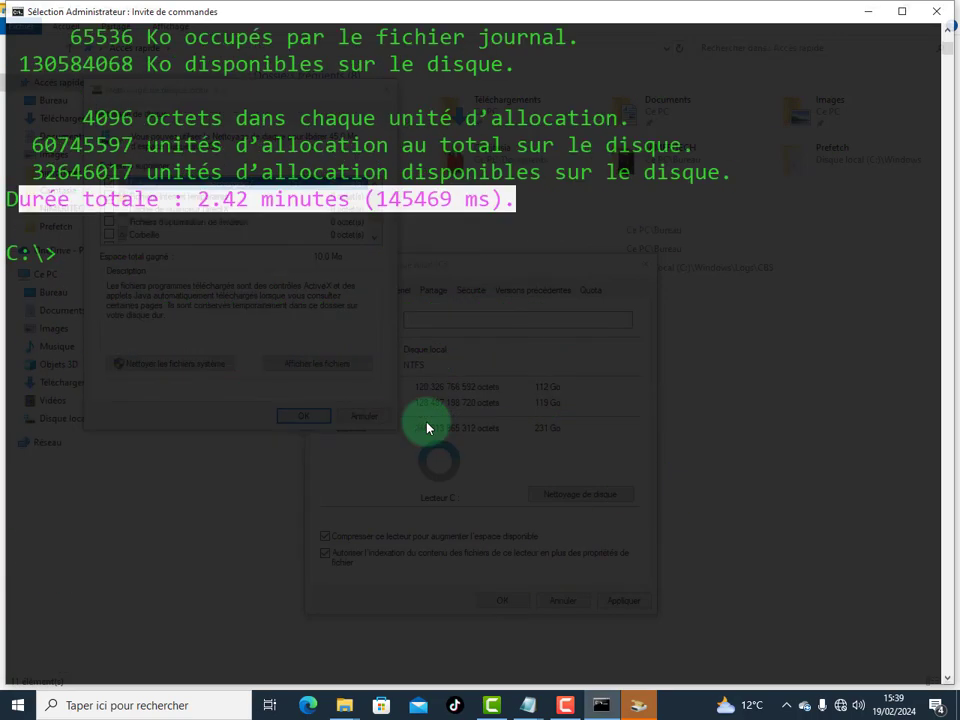
pyautogui.scroll(1, 427, 428)
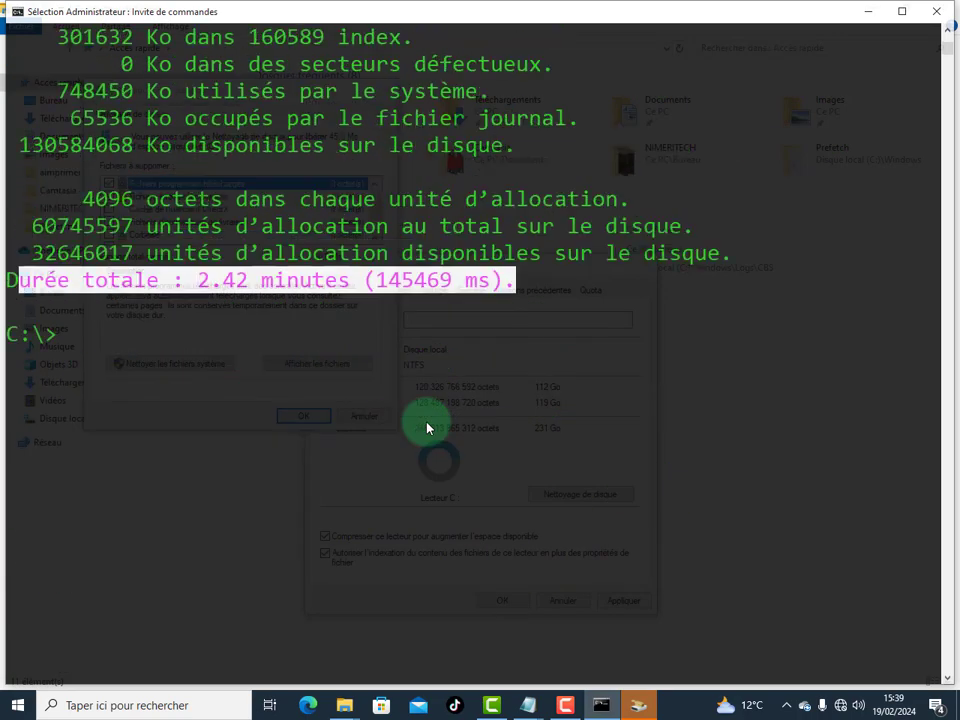
pyautogui.click(510, 335)
pyautogui.scroll(-1, 513, 340)
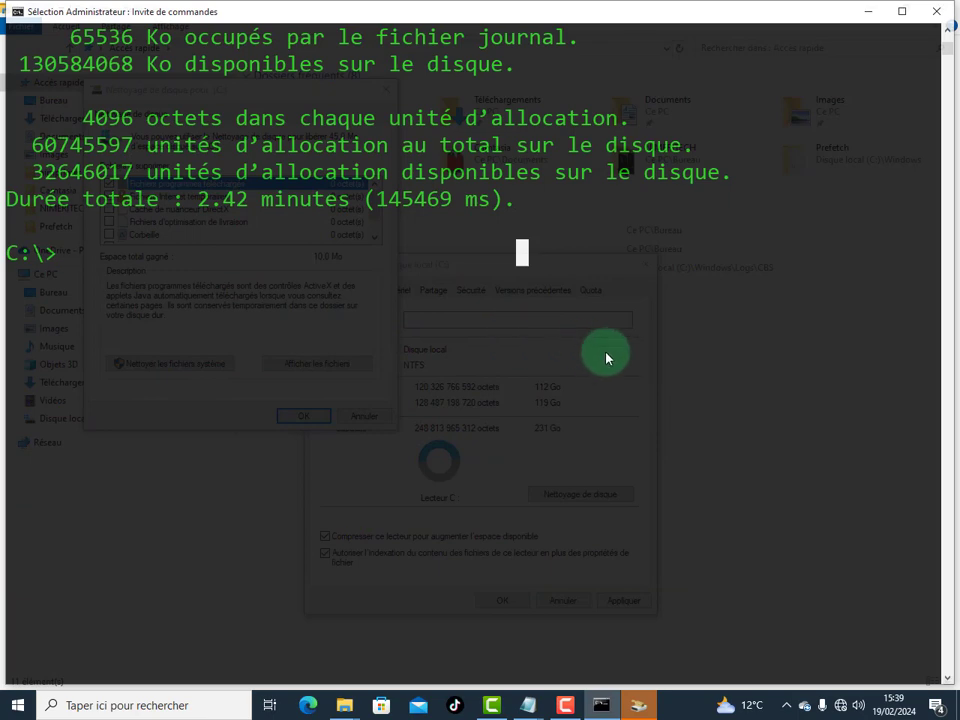
pyautogui.click(947, 36)
pyautogui.click(947, 36)
pyautogui.click(947, 36)
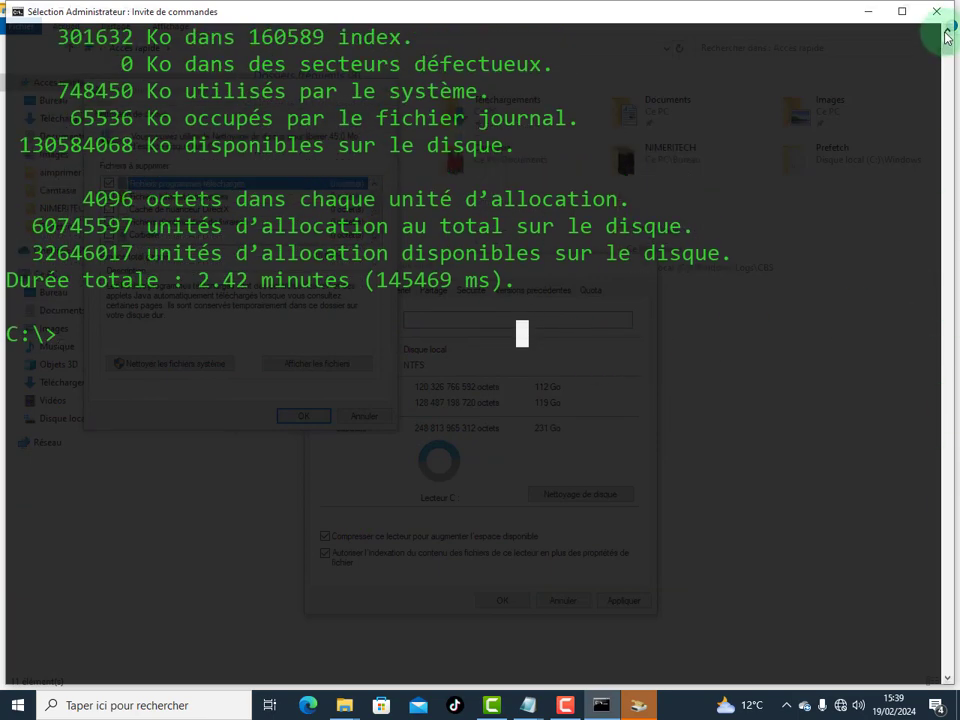
pyautogui.click(947, 36)
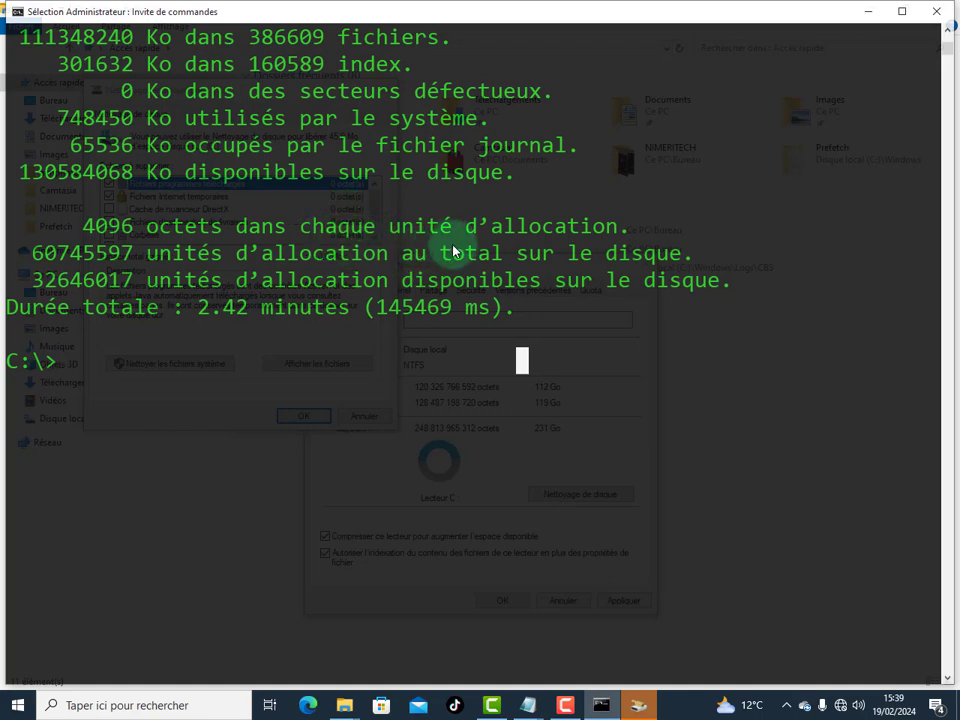
pyautogui.scroll(1, 407, 272)
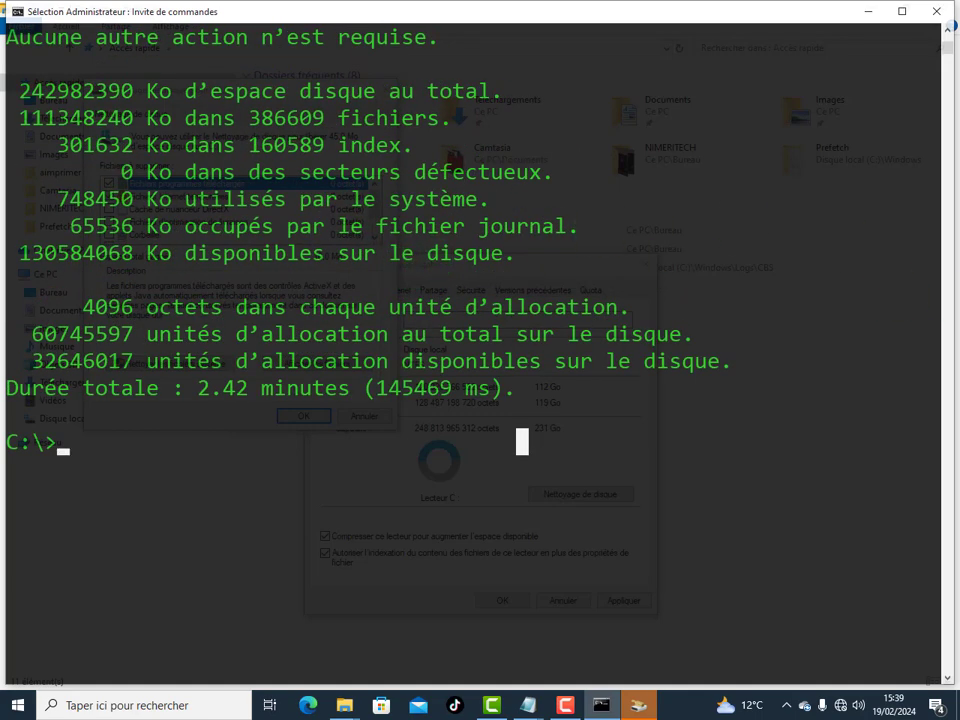
pyautogui.click(946, 46)
pyautogui.click(946, 46)
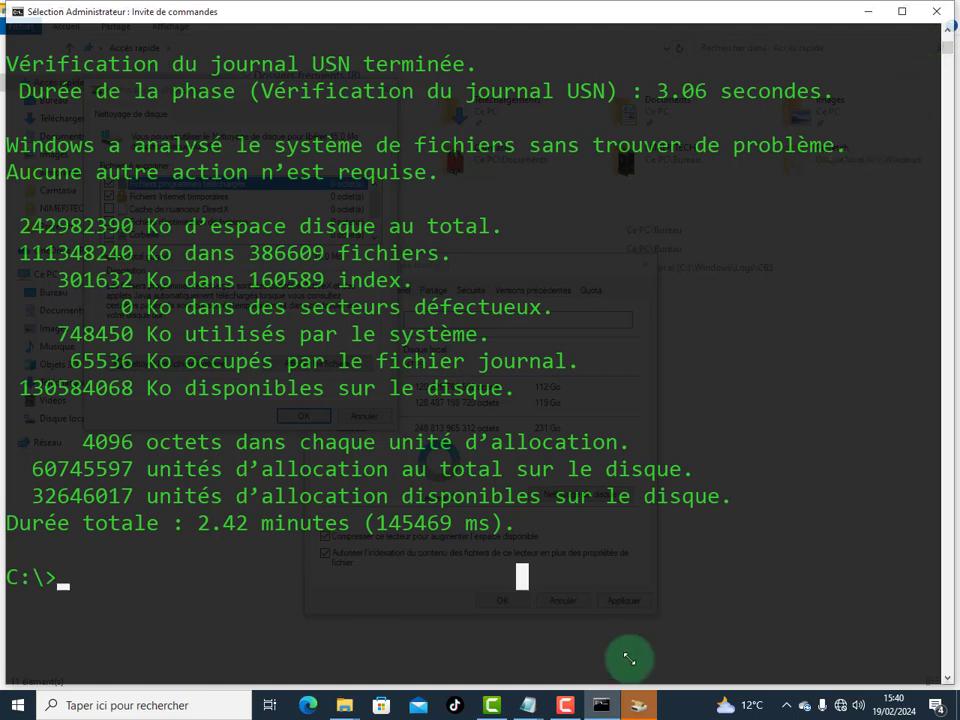
# Clear the Command Prompt output with cls and return to the Disk Cleanup results for C:
pyautogui.write('cls')
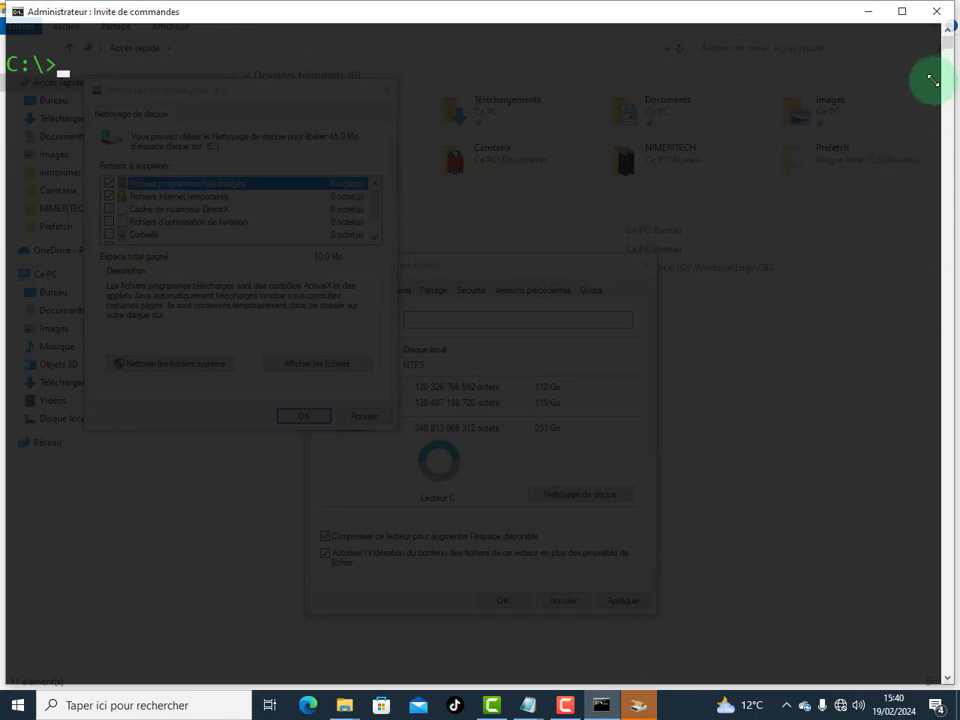
pyautogui.press('Return')
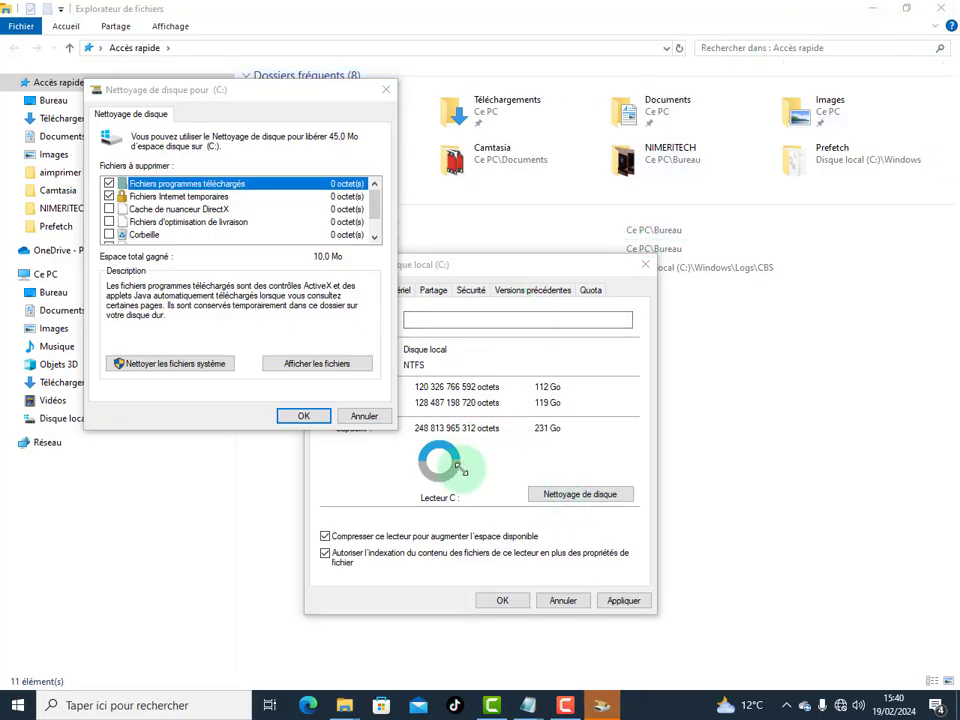
# Mark the remaining file categories for deletion in Disk Cleanup and show the descriptions of Fichiers temporaires and Miniatures
pyautogui.scroll(-1, 296, 206)
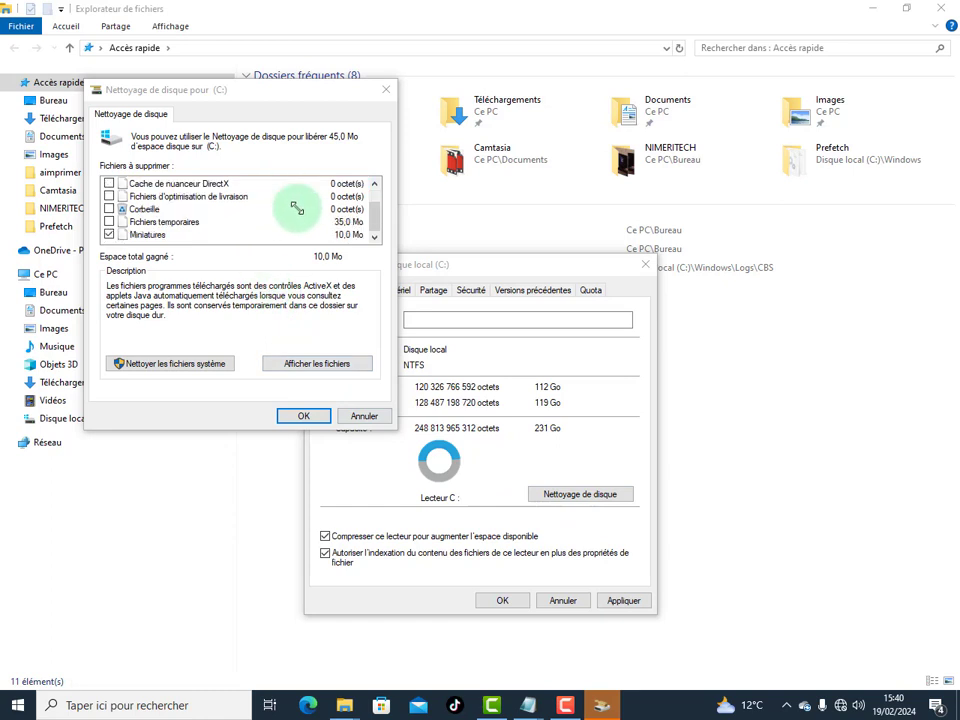
pyautogui.click(108, 220)
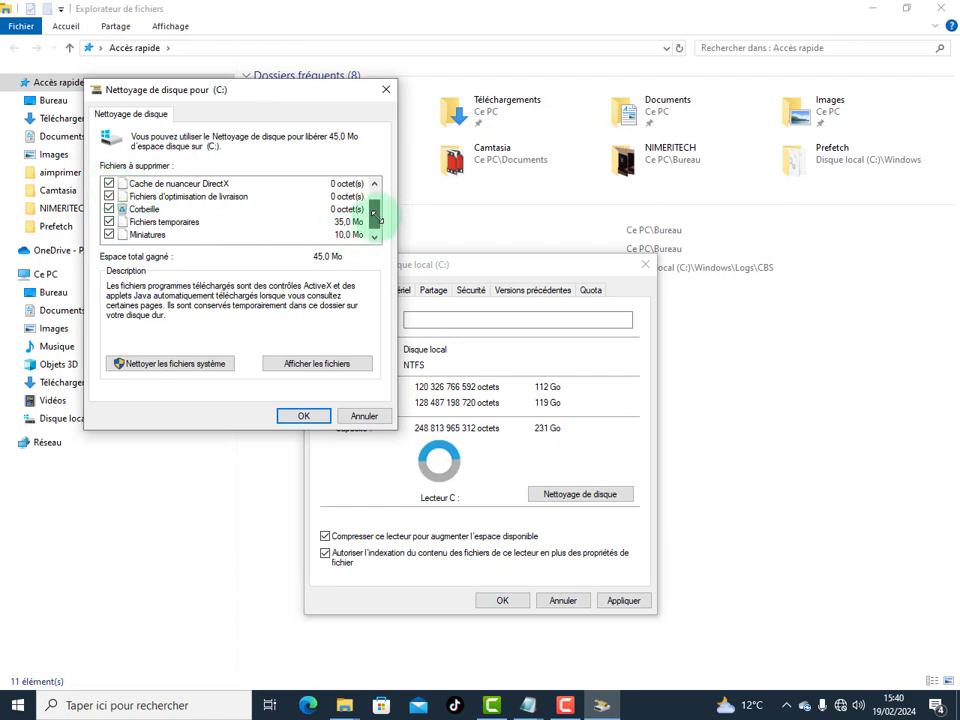
pyautogui.scroll(1, 378, 214)
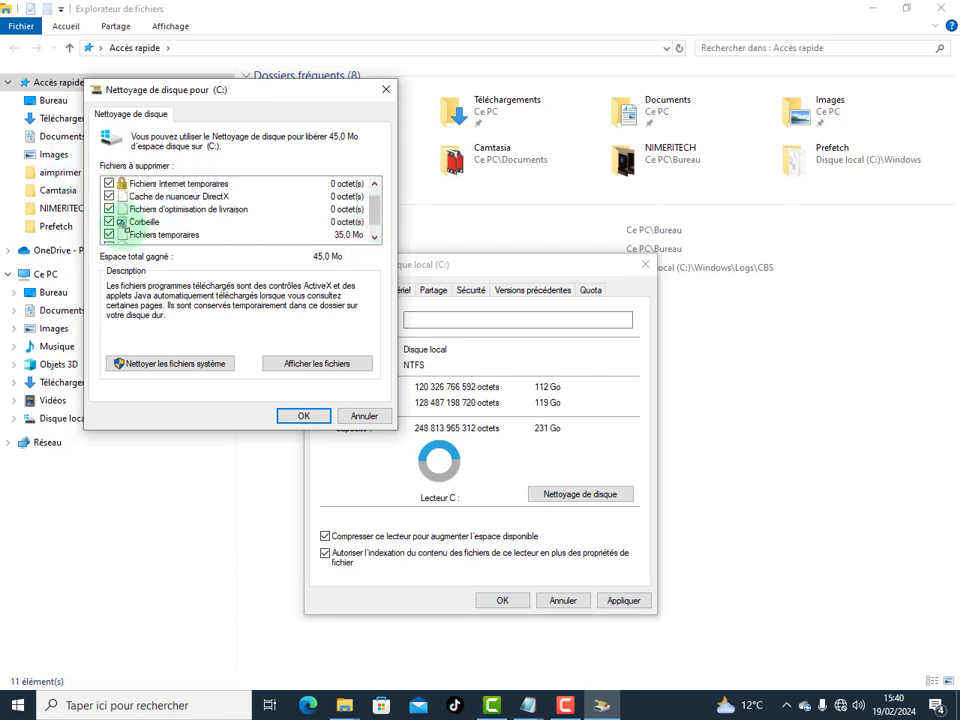
pyautogui.scroll(-1, 215, 230)
pyautogui.scroll(2, 130, 212)
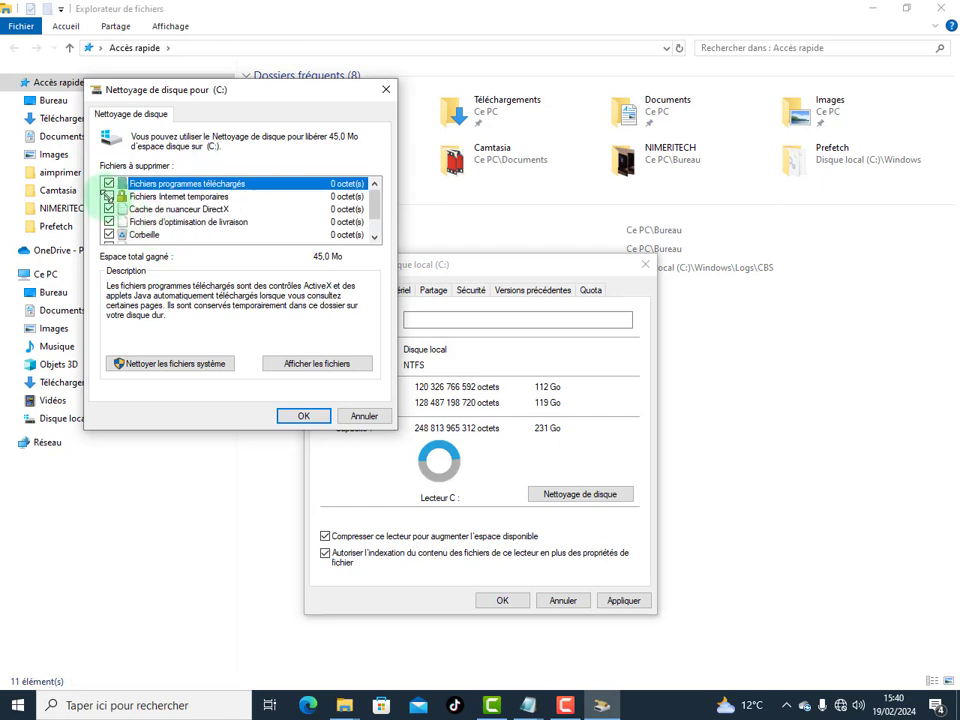
pyautogui.scroll(-2, 328, 197)
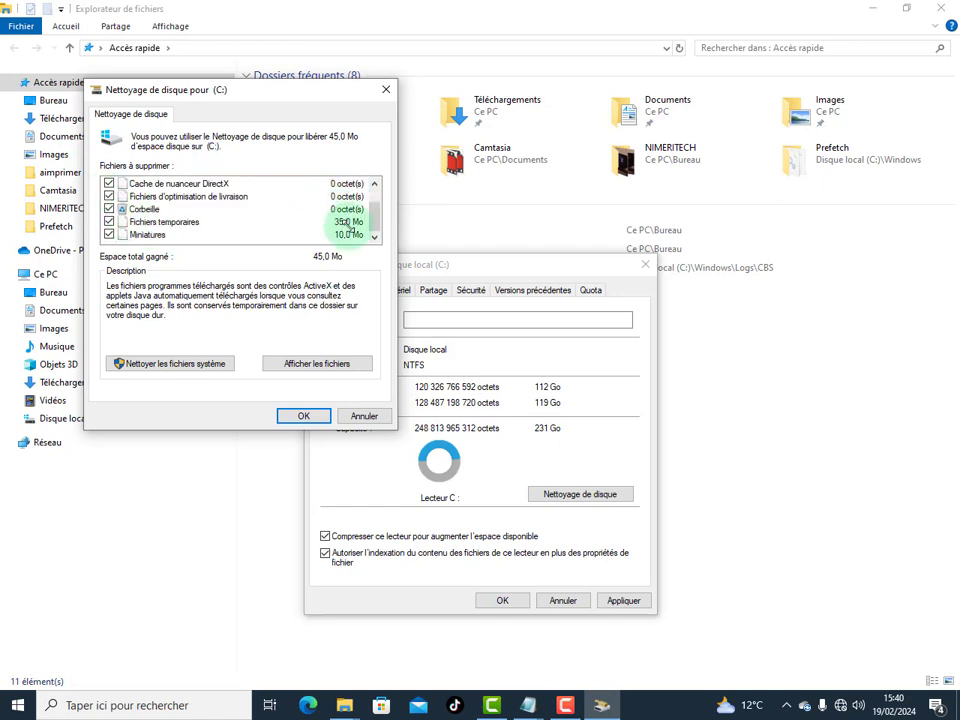
pyautogui.click(346, 223)
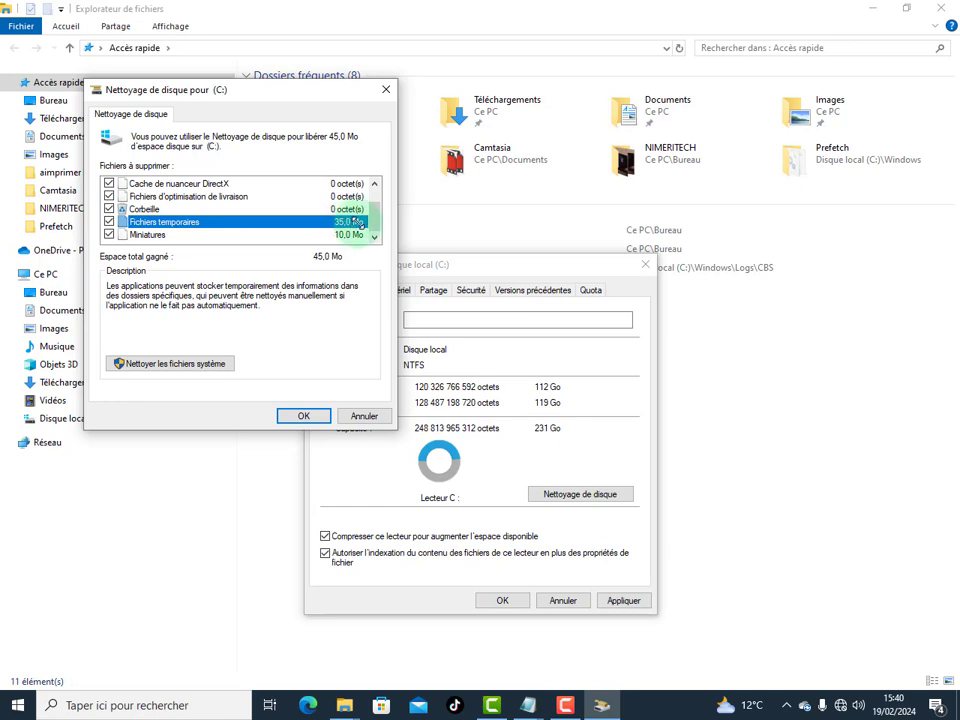
pyautogui.click(346, 234)
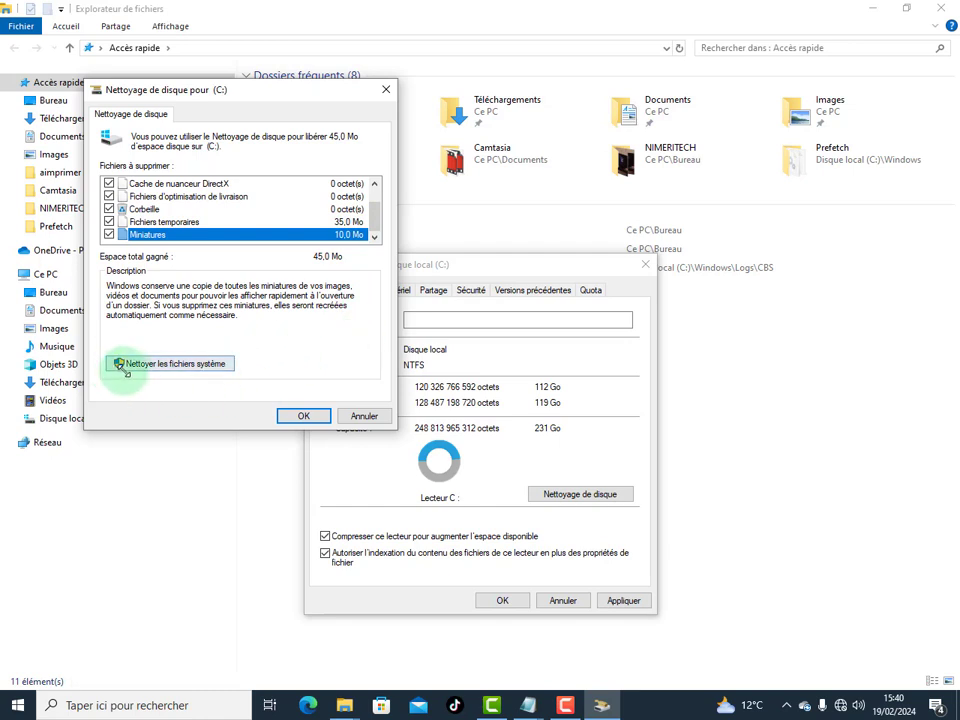
# Rescan C: in Disk Cleanup with system files included and minimize the File Explorer window
pyautogui.click(185, 366)
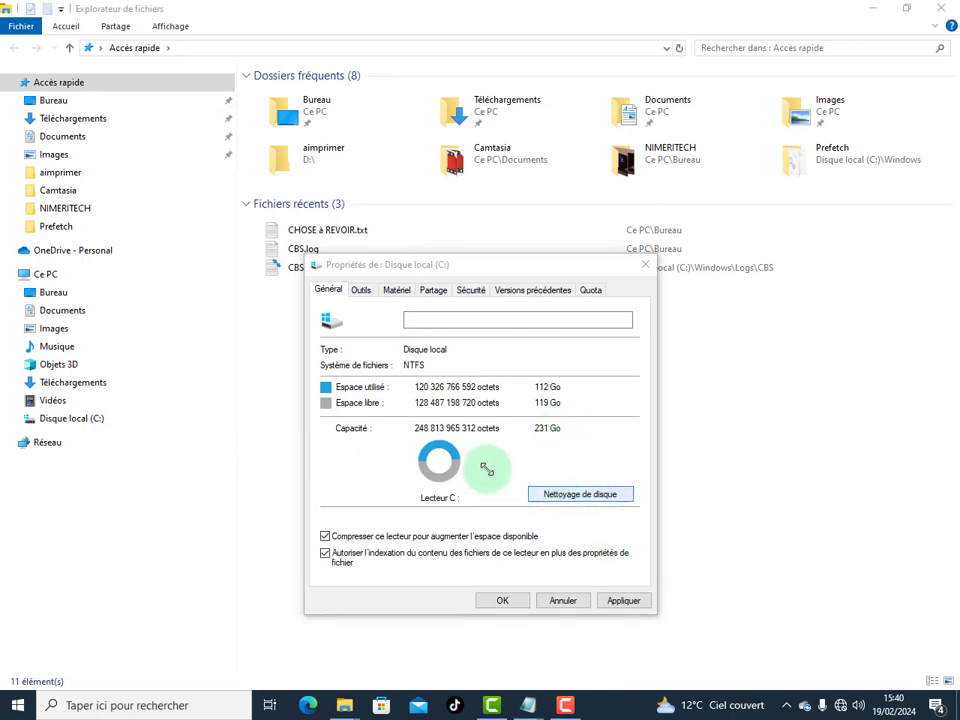
pyautogui.click(560, 490)
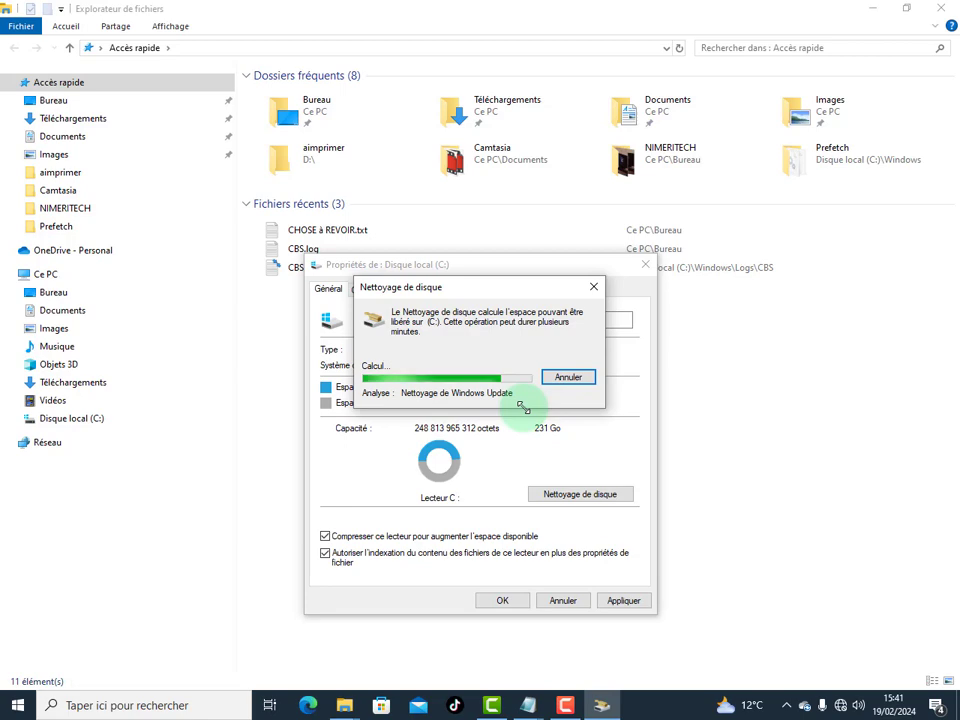
pyautogui.click(872, 10)
pyautogui.click(868, 12)
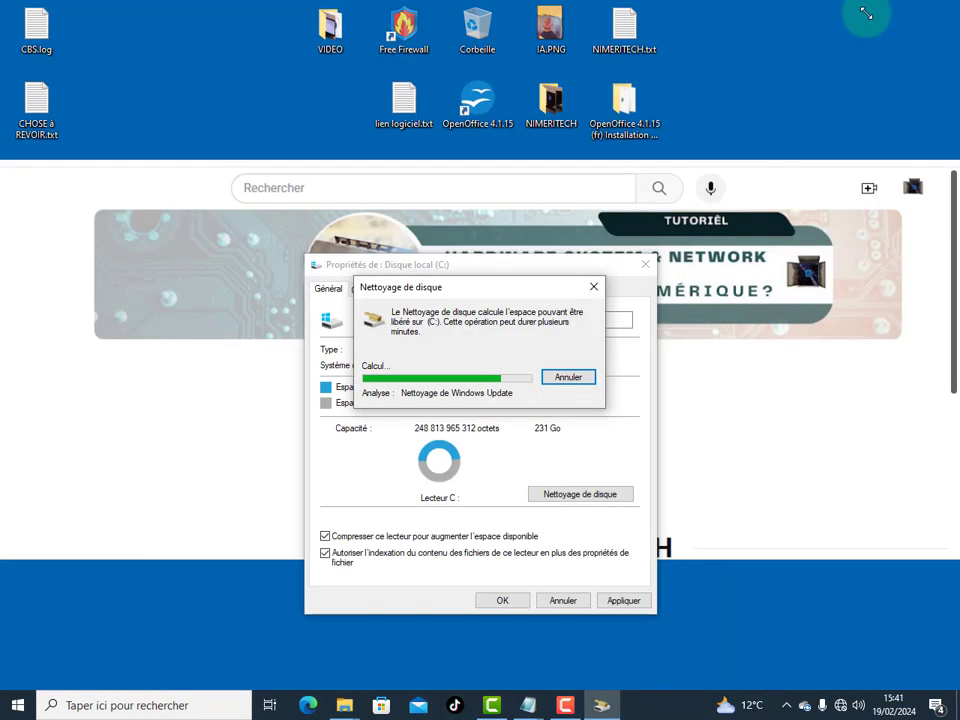
pyautogui.moveTo(484, 287); pyautogui.dragTo(482, 223)
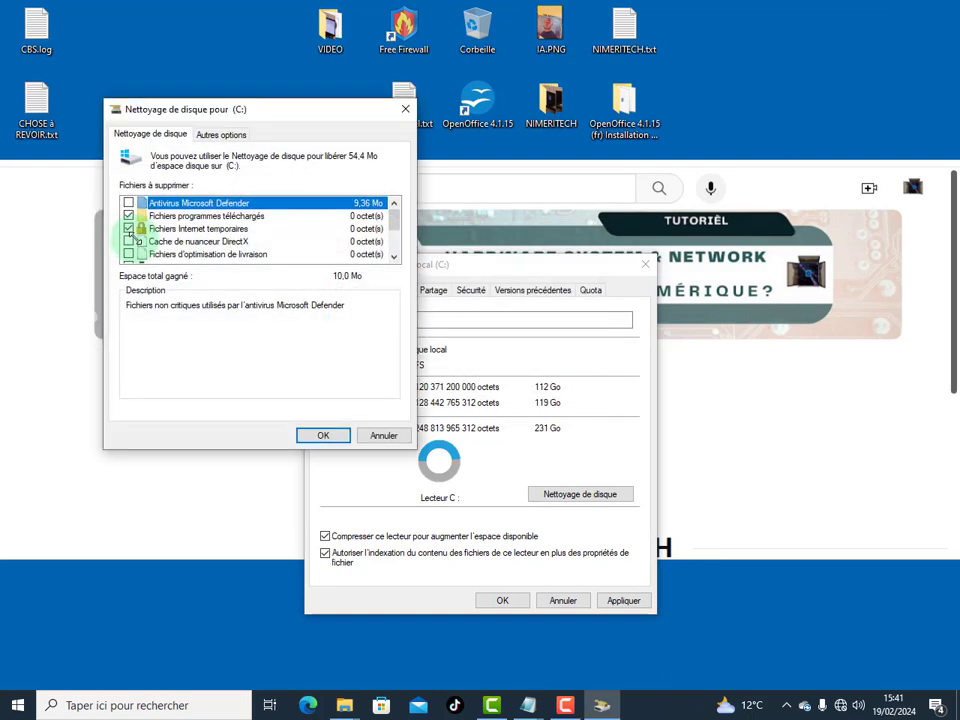
# Mark the unselected cleanup categories, including Antivirus Microsoft Defender, Corbeille and Fichiers temporaires, and confirm permanently deleting the files
pyautogui.scroll(-5, 268, 250)
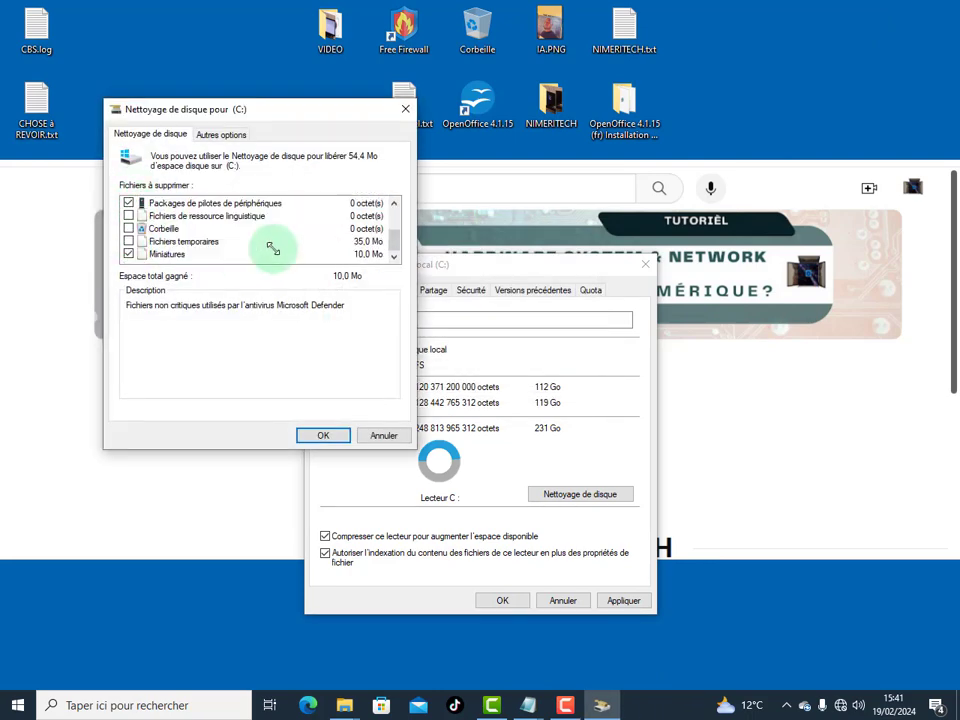
pyautogui.click(128, 241)
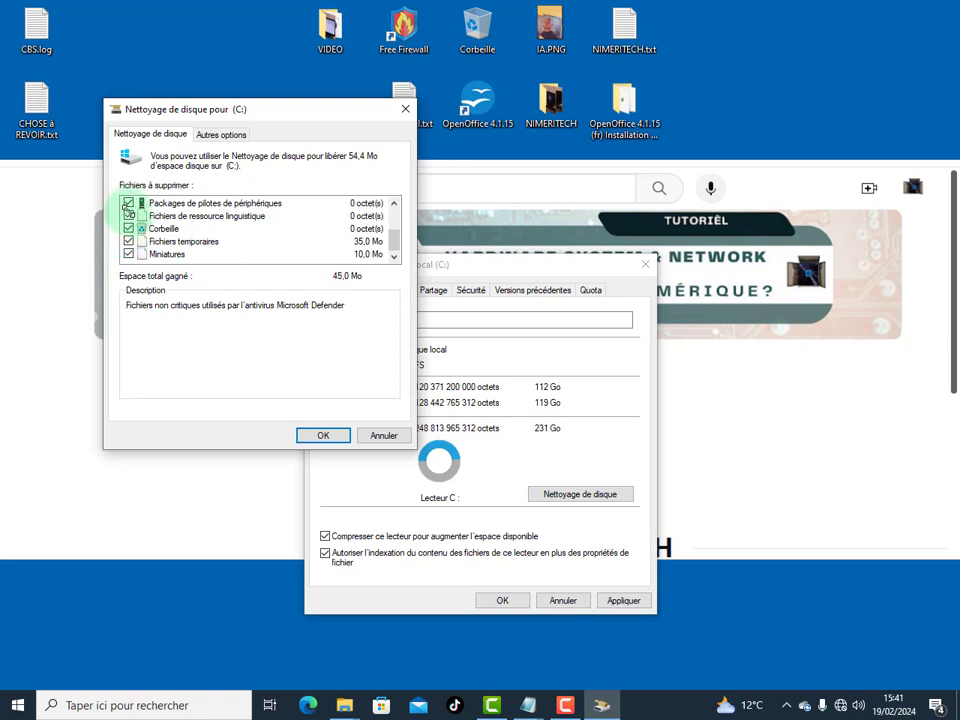
pyautogui.click(128, 215)
pyautogui.scroll(5, 127, 223)
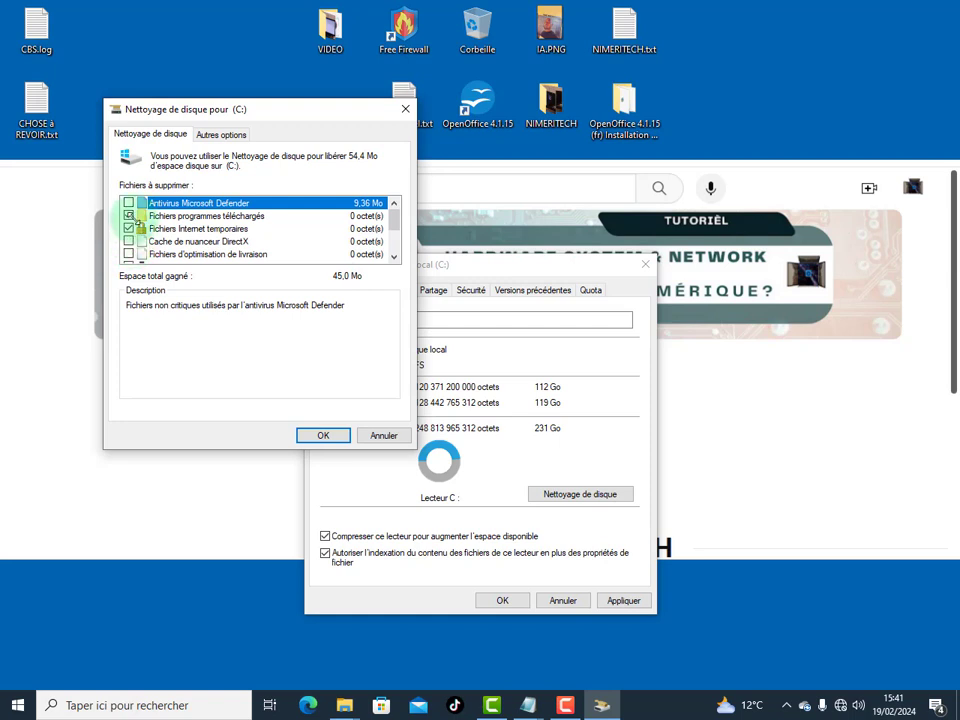
pyautogui.click(128, 202)
pyautogui.scroll(-1, 128, 232)
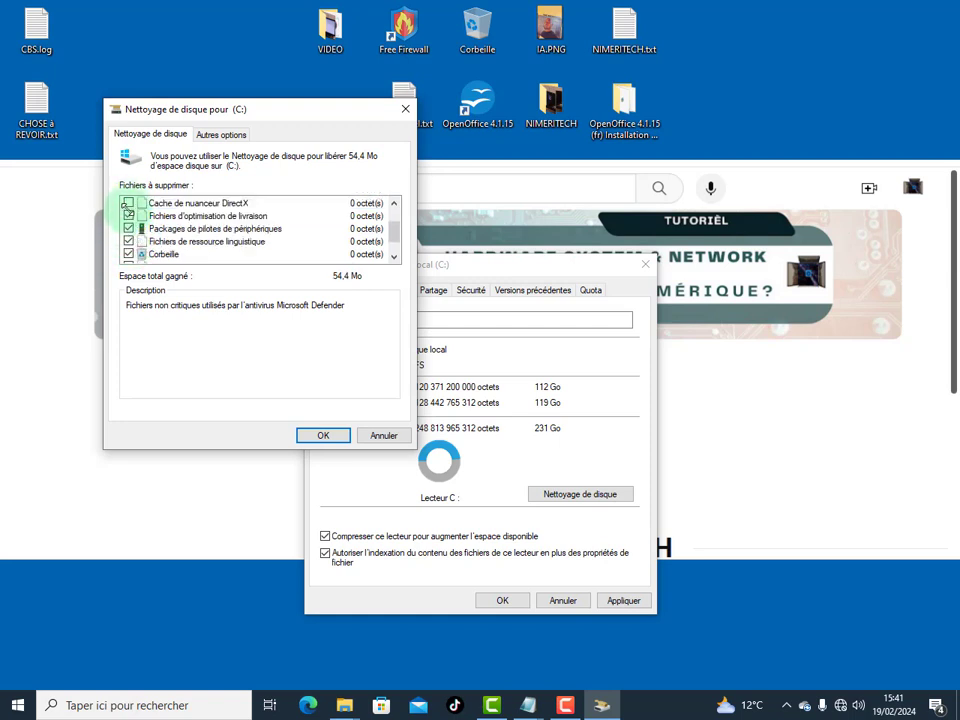
pyautogui.scroll(-1, 172, 232)
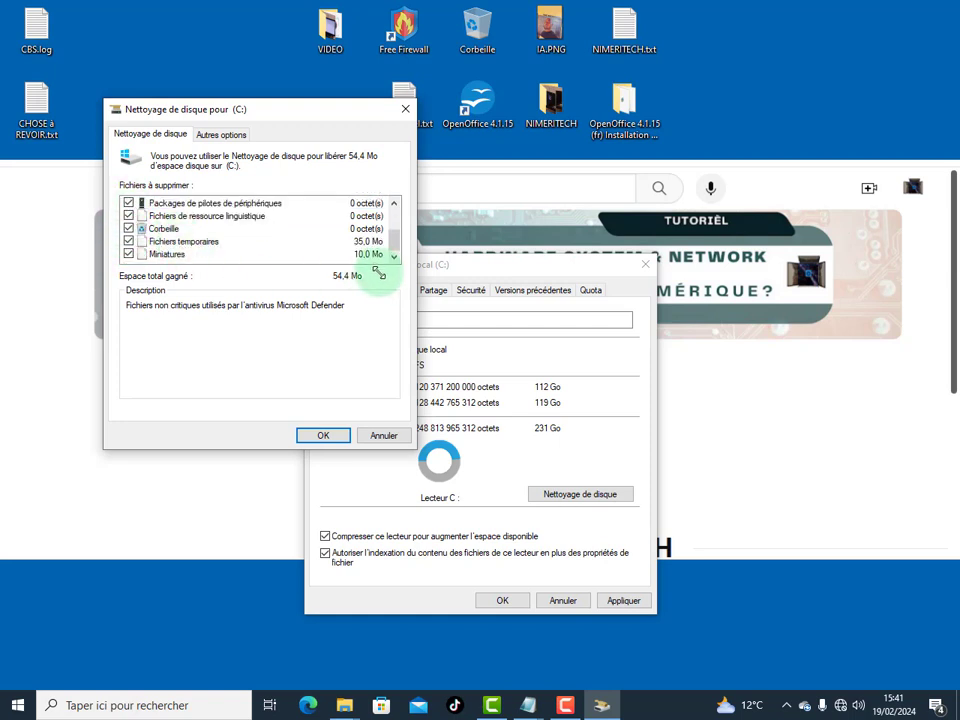
pyautogui.click(325, 435)
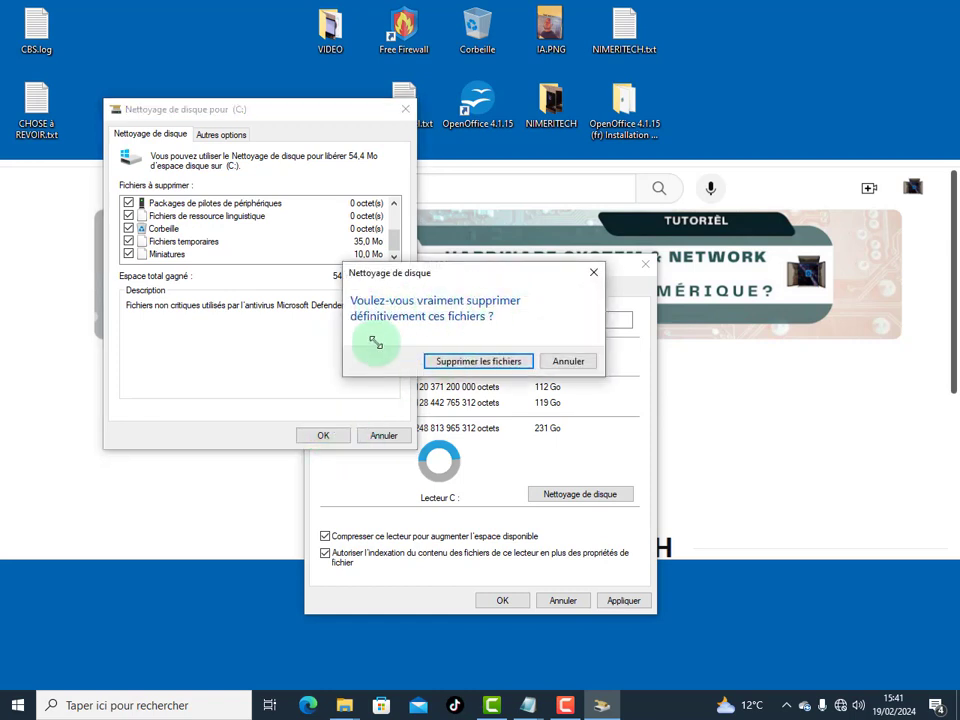
pyautogui.click(463, 360)
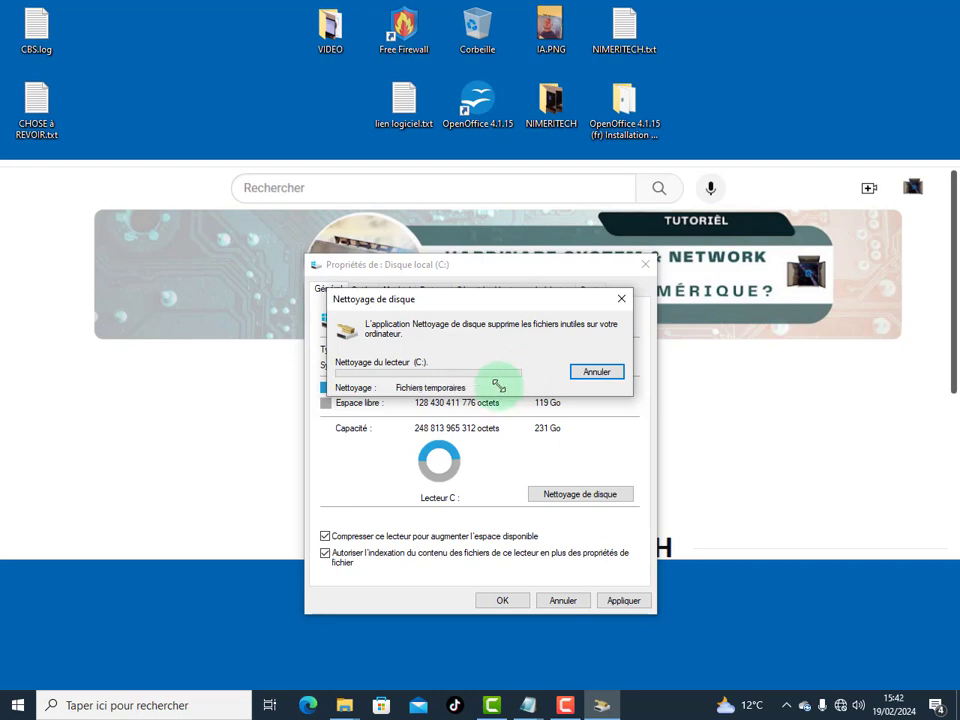
pyautogui.press('super')
pyautogui.click(214, 86)
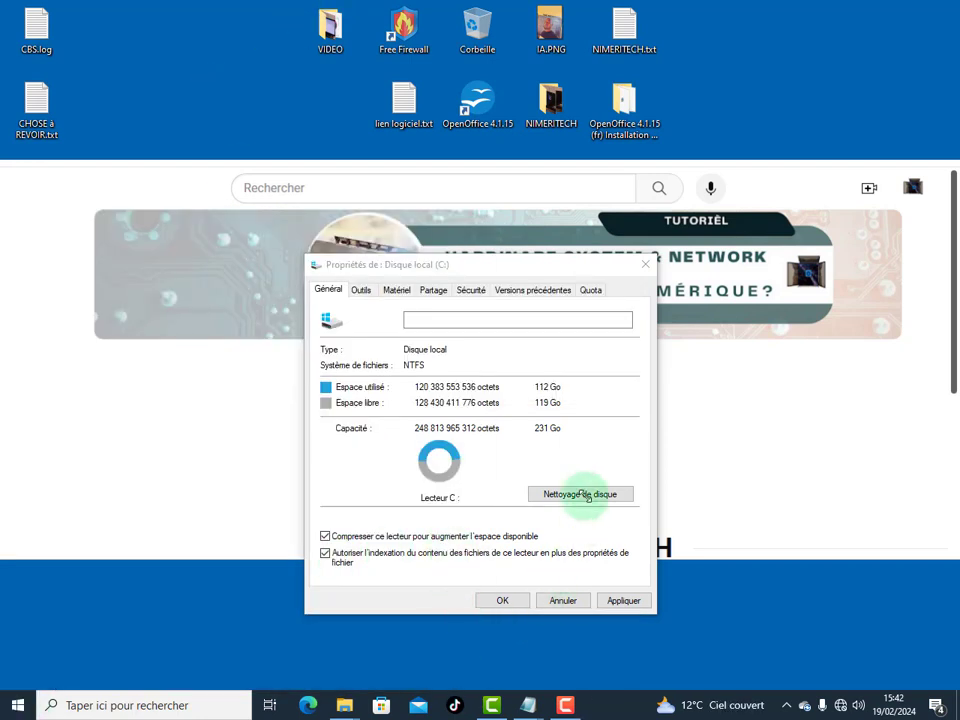
# Open the drive optimization tool from the properties of C: and start analysing the C: drive's fragmentation
pyautogui.click(361, 290)
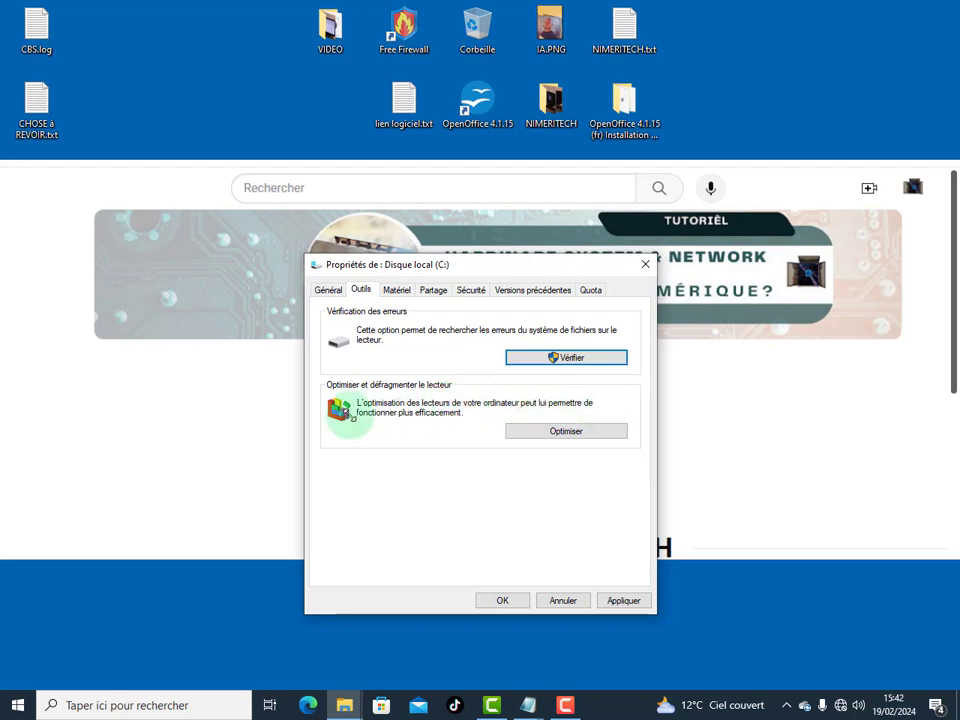
pyautogui.click(546, 429)
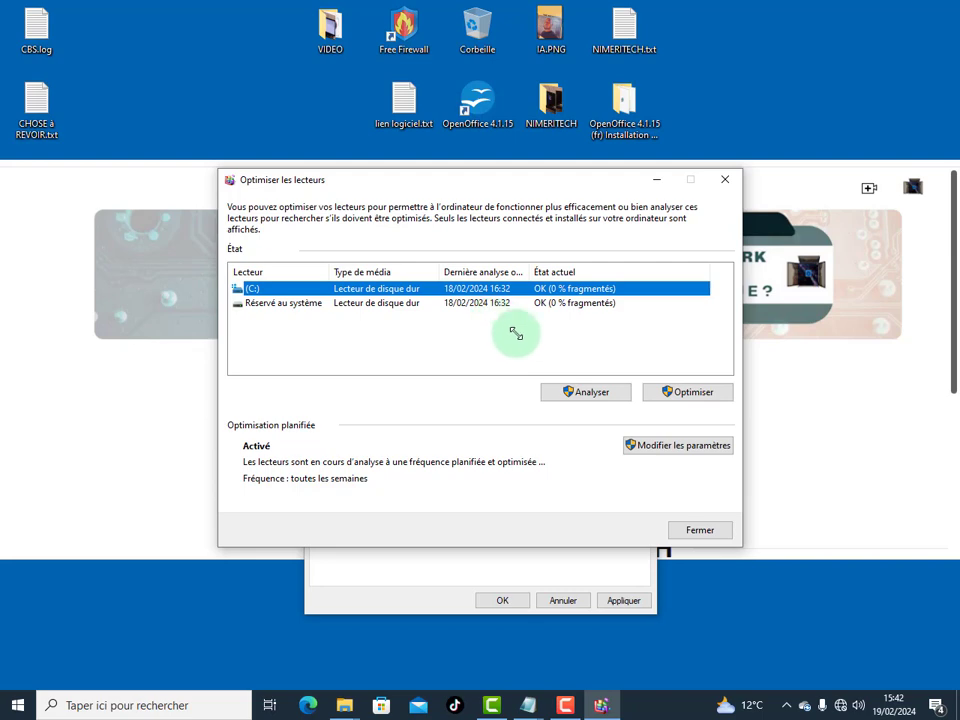
pyautogui.click(594, 391)
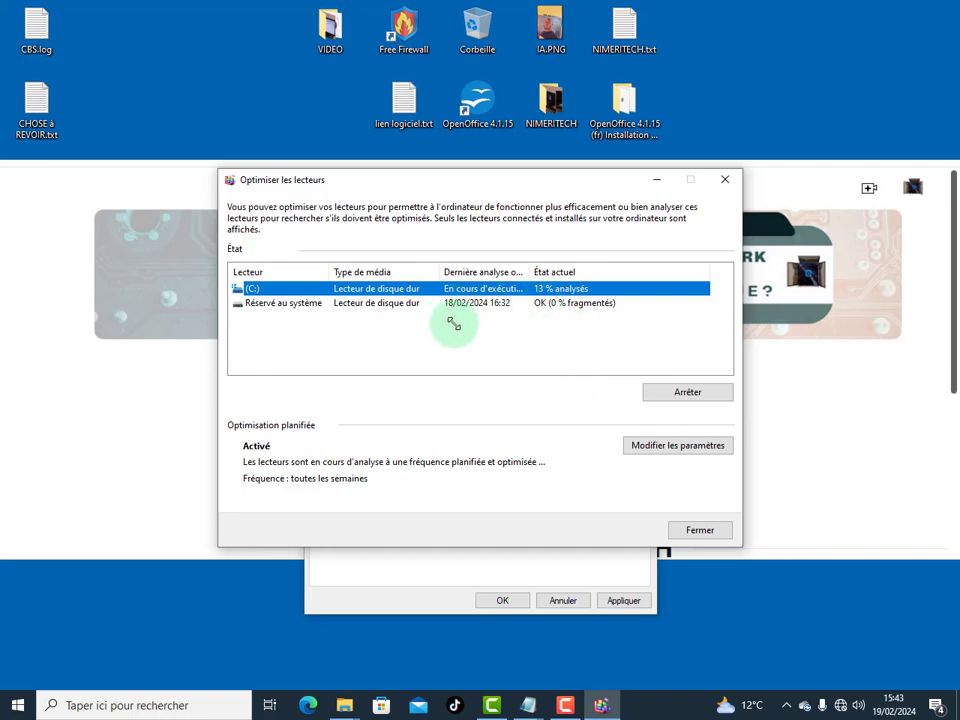
# Set the scheduled optimization frequency to Tous les mois, start optimizing the C: drive and minimize the optimization window
pyautogui.click(649, 447)
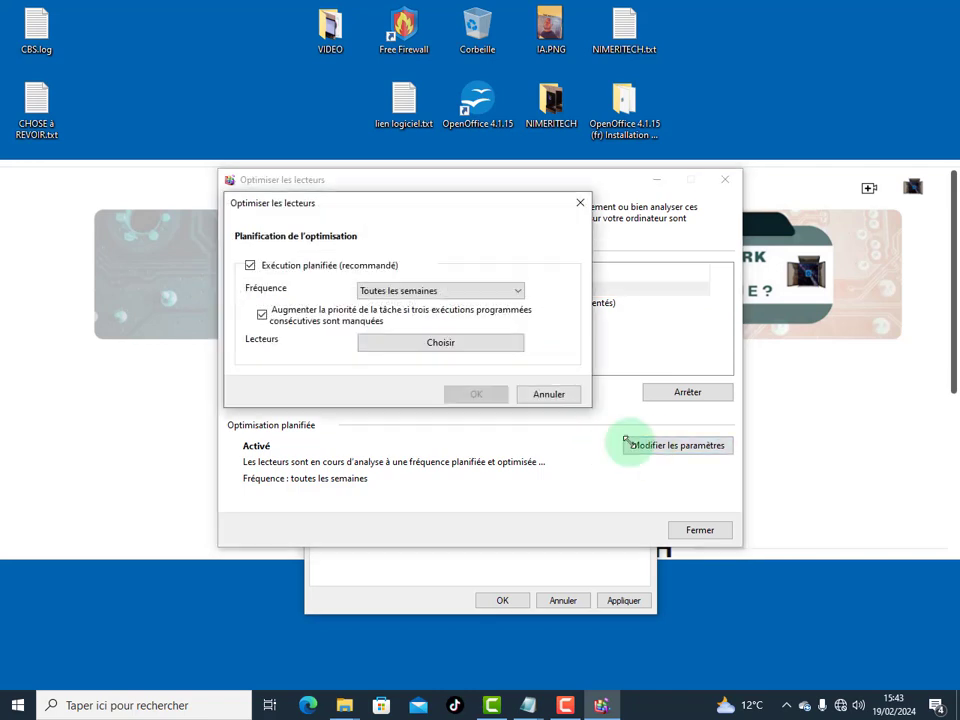
pyautogui.click(382, 291)
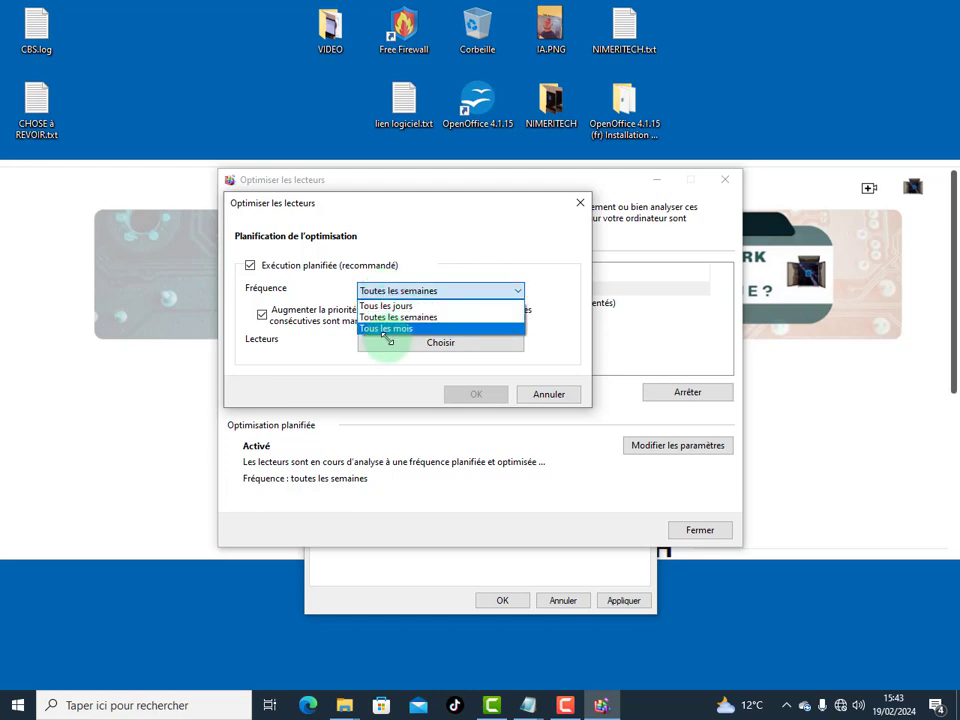
pyautogui.click(390, 329)
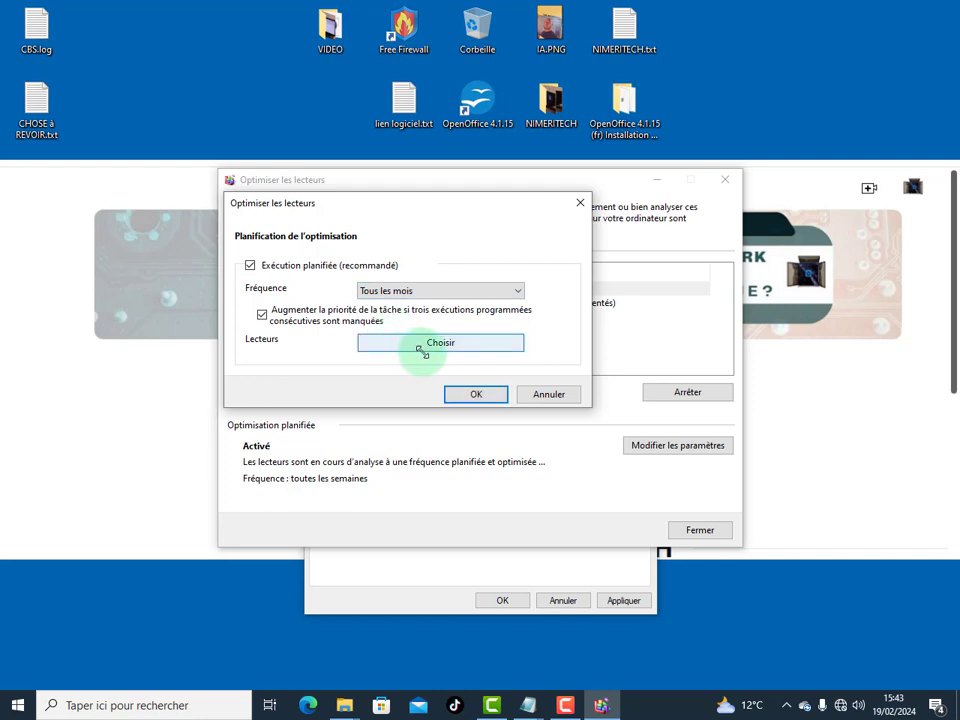
pyautogui.click(470, 396)
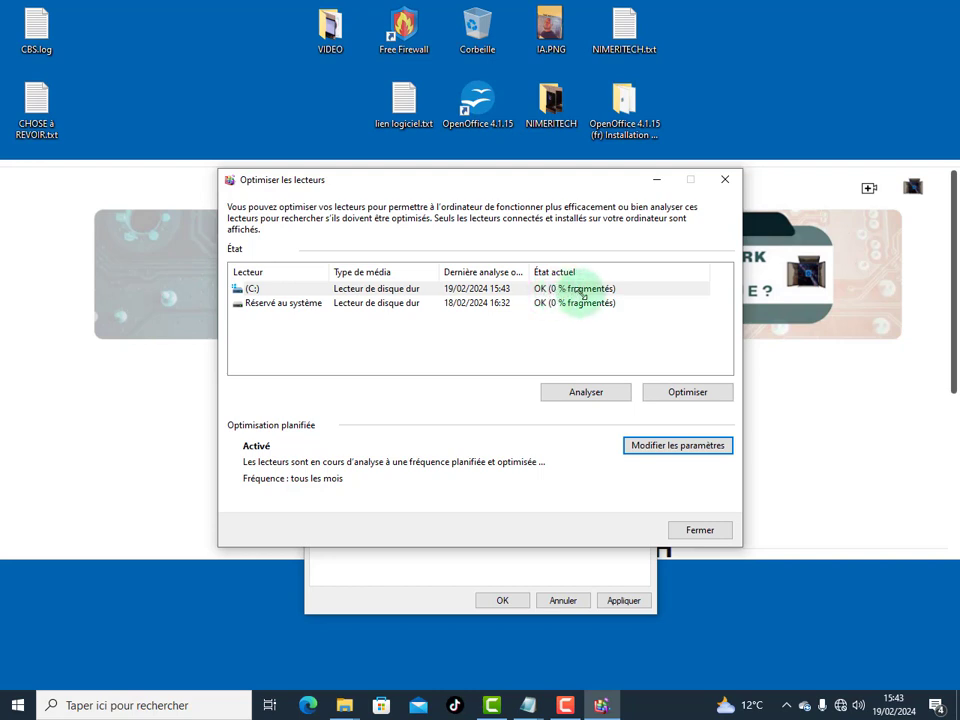
pyautogui.click(676, 393)
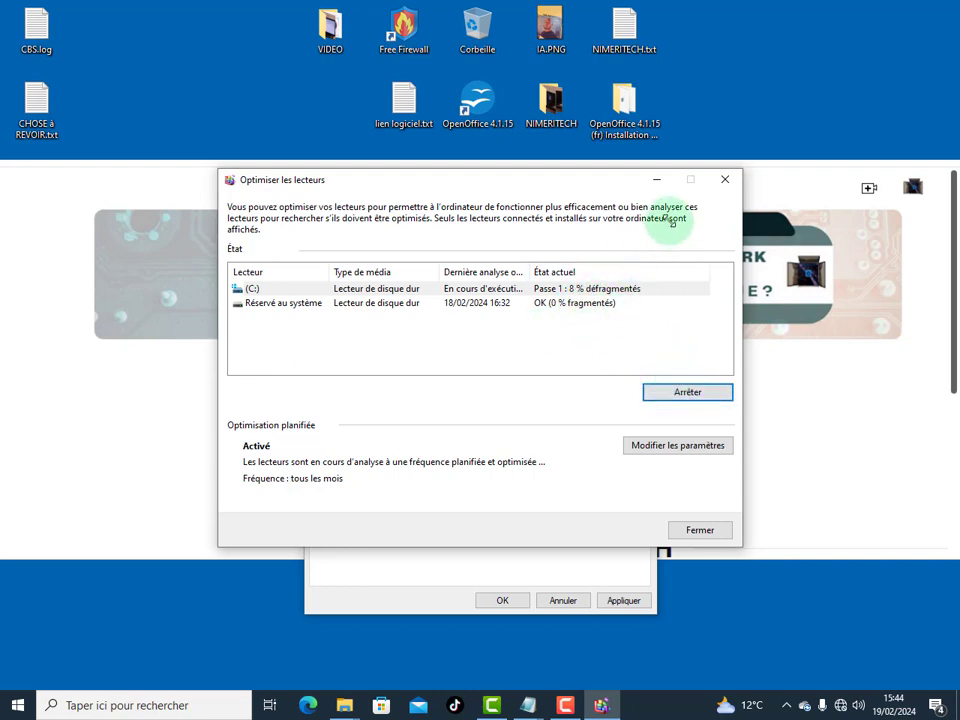
pyautogui.click(652, 180)
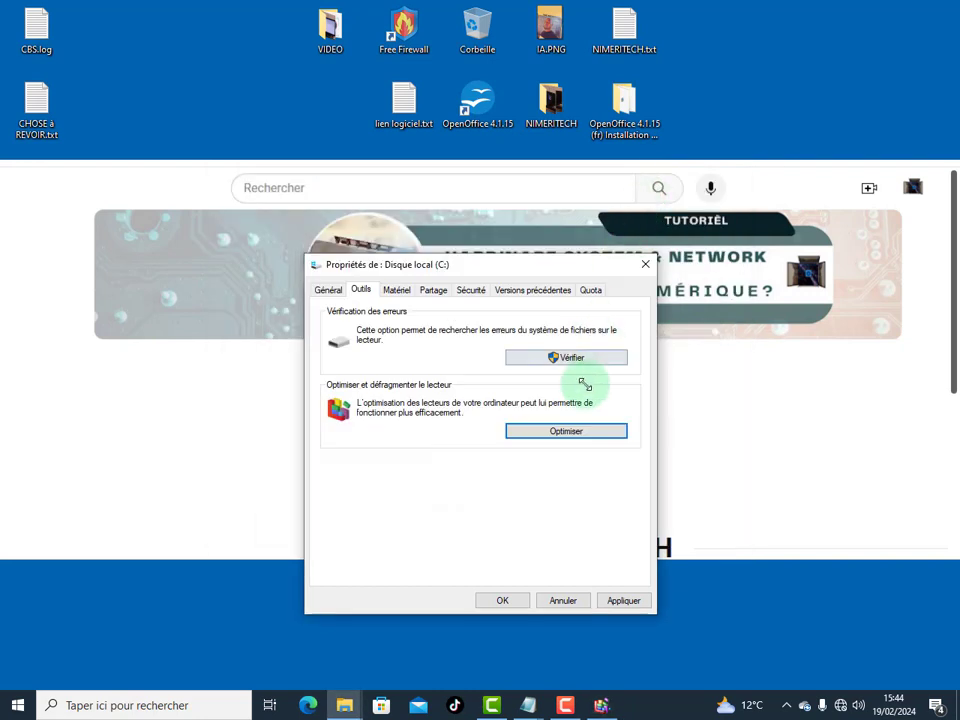
# Review the hardware properties of the ST3250318AS ATA Device disk, including its volumes, driver, details and events
pyautogui.click(399, 290)
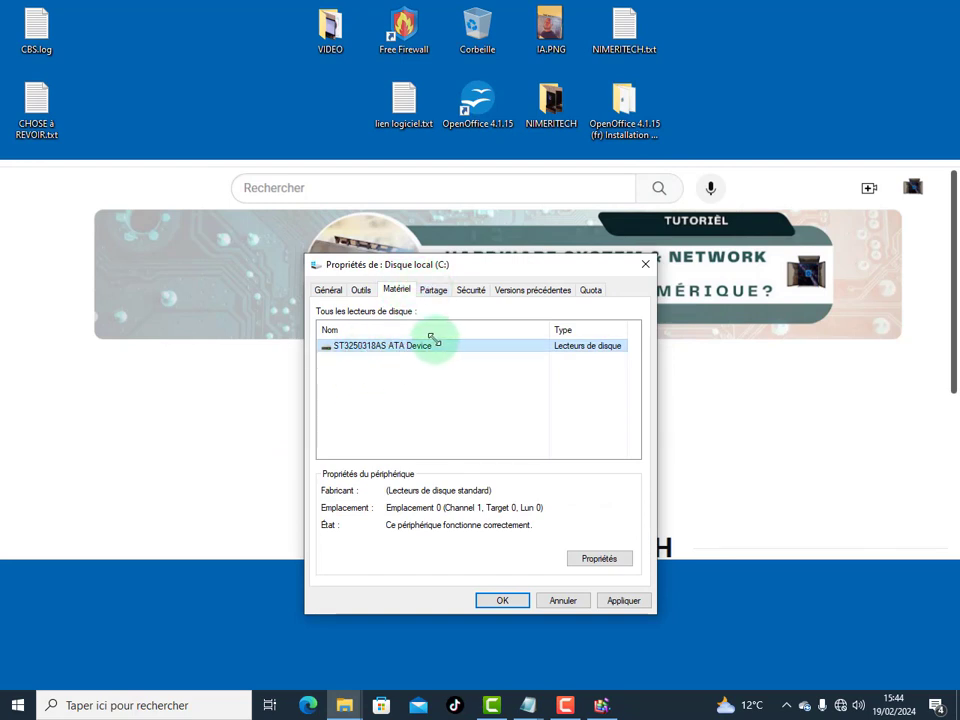
pyautogui.click(605, 560)
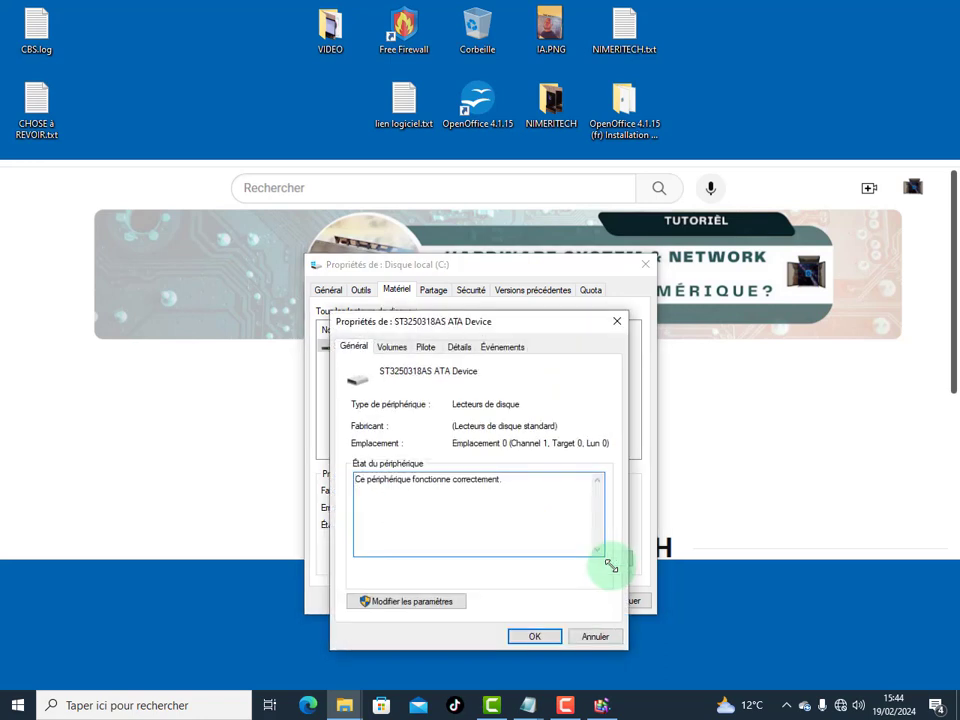
pyautogui.click(392, 344)
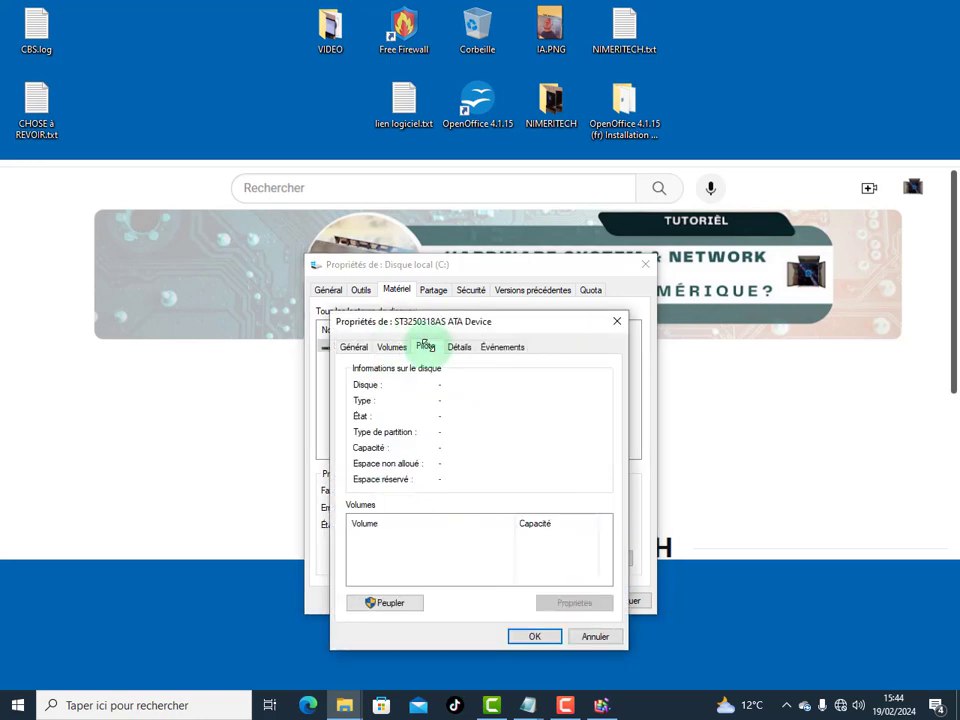
pyautogui.click(425, 346)
pyautogui.click(457, 345)
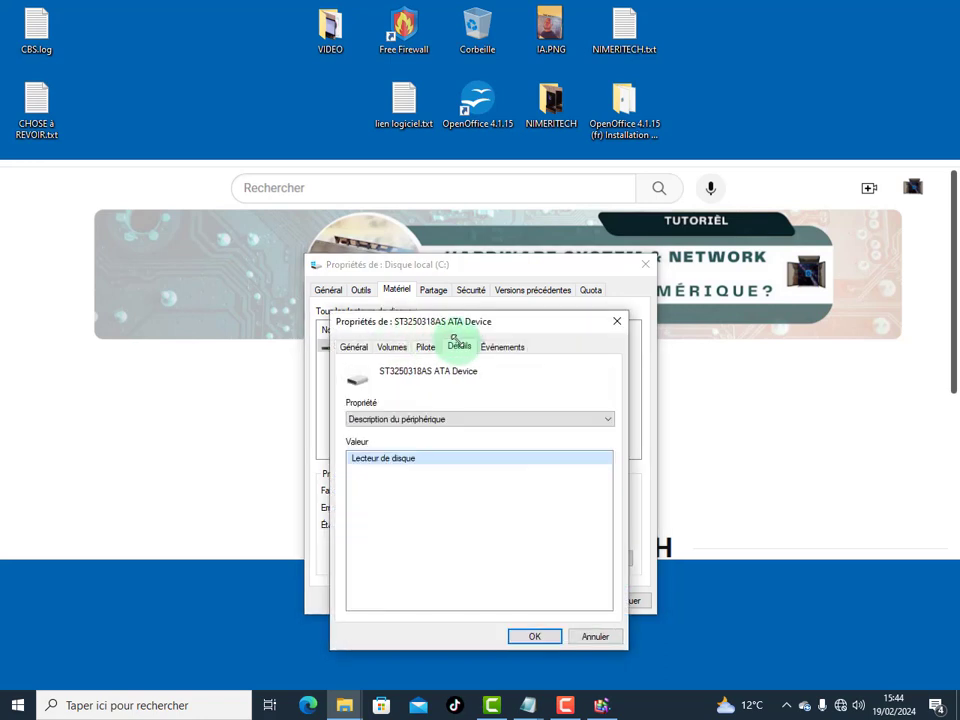
pyautogui.click(490, 347)
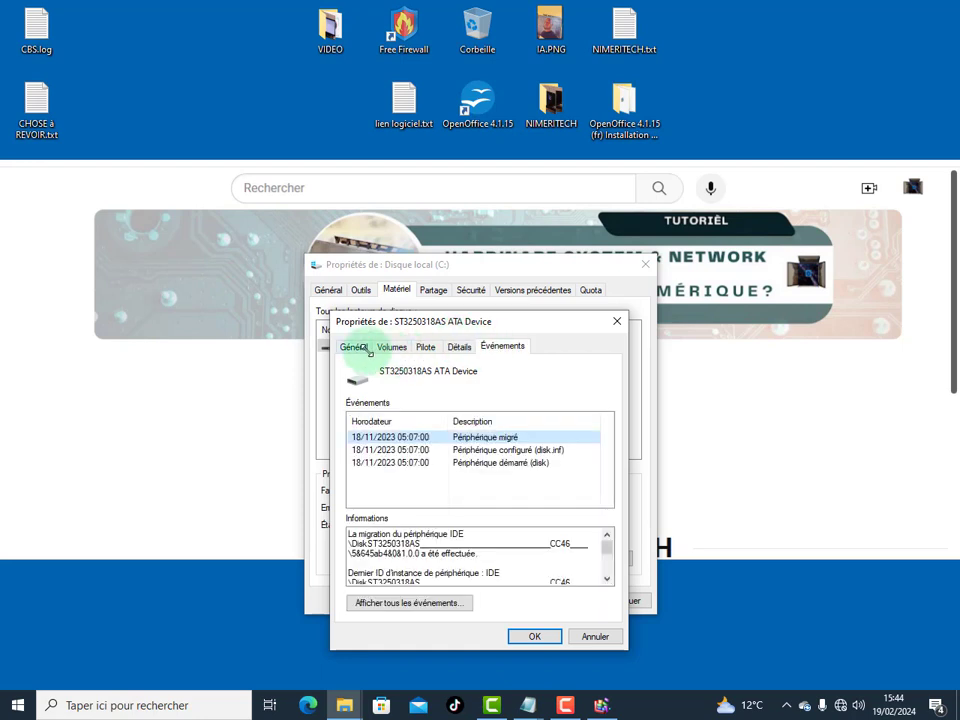
pyautogui.click(356, 347)
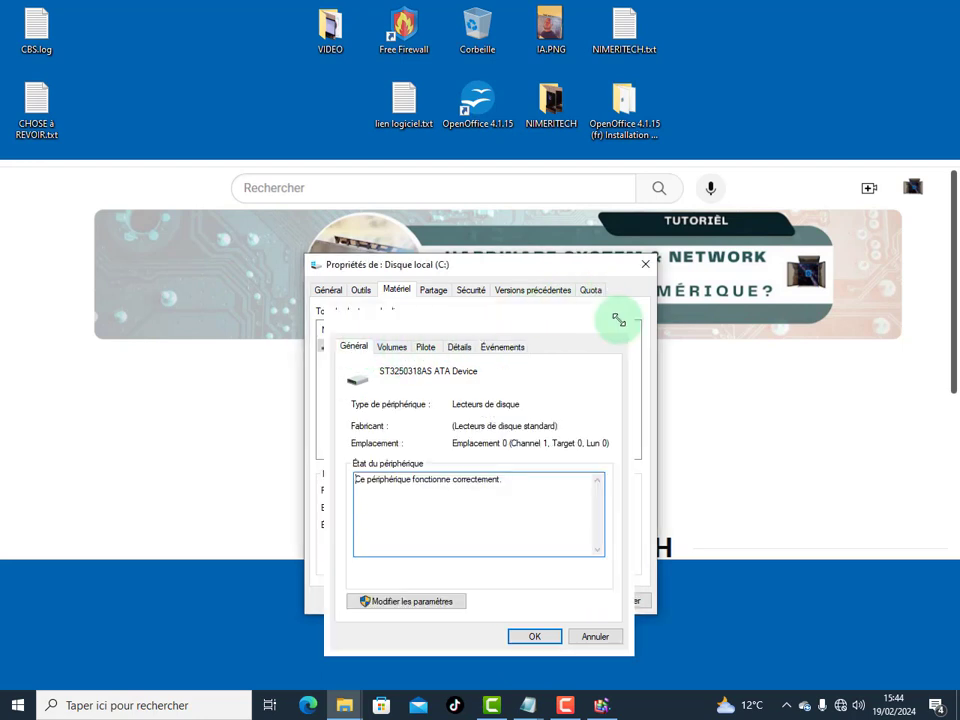
pyautogui.click(616, 319)
# Try enabling quota management on C: with the option to limit disk space, and discard the changes
pyautogui.click(586, 290)
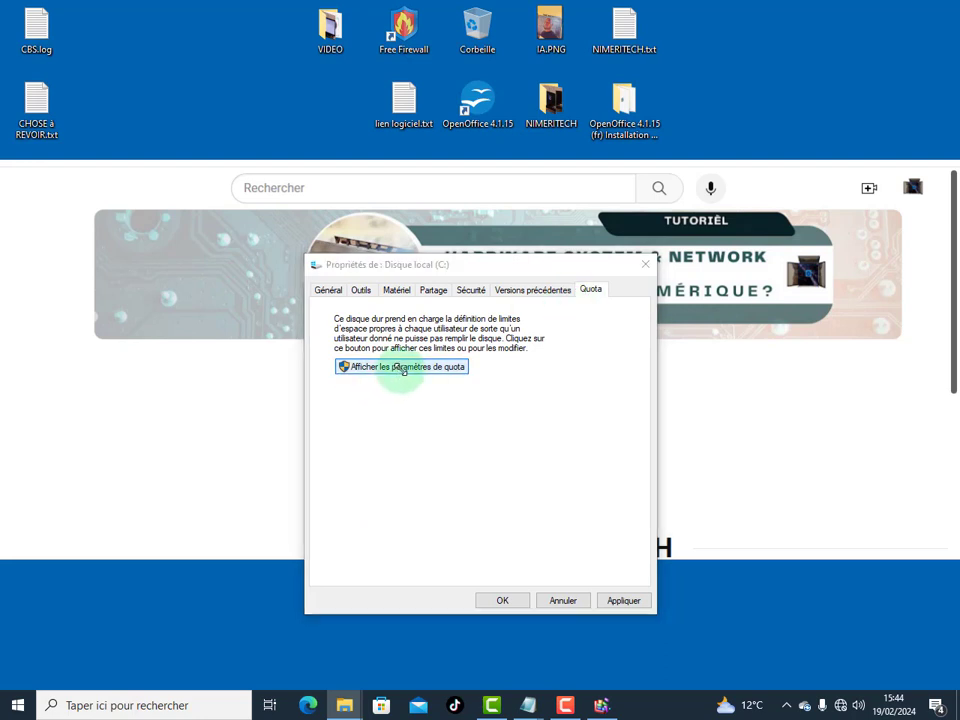
pyautogui.click(402, 367)
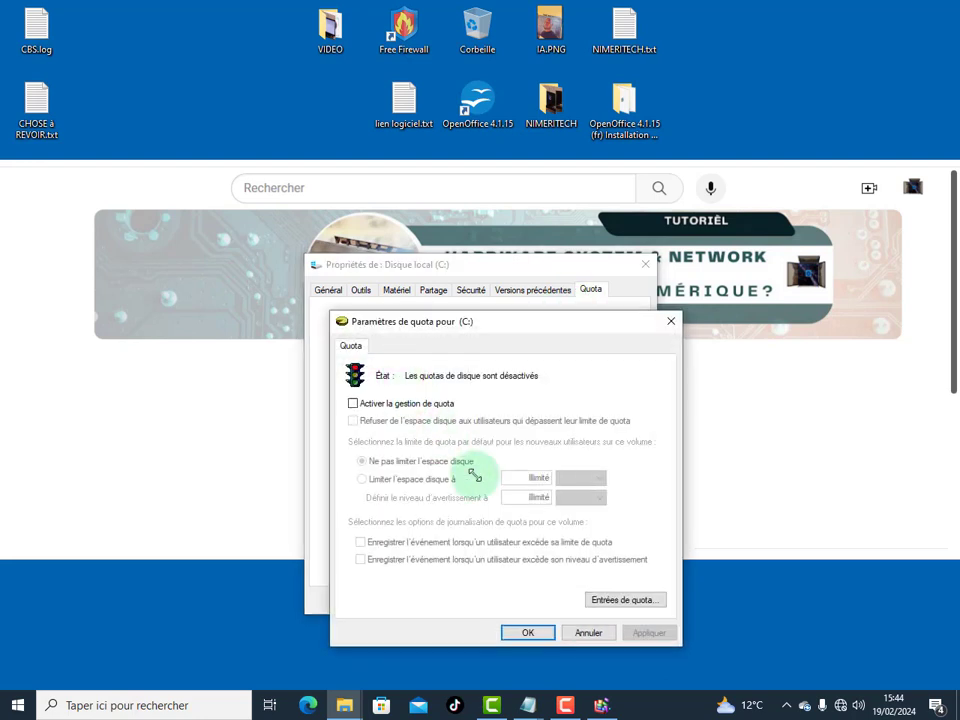
pyautogui.click(352, 403)
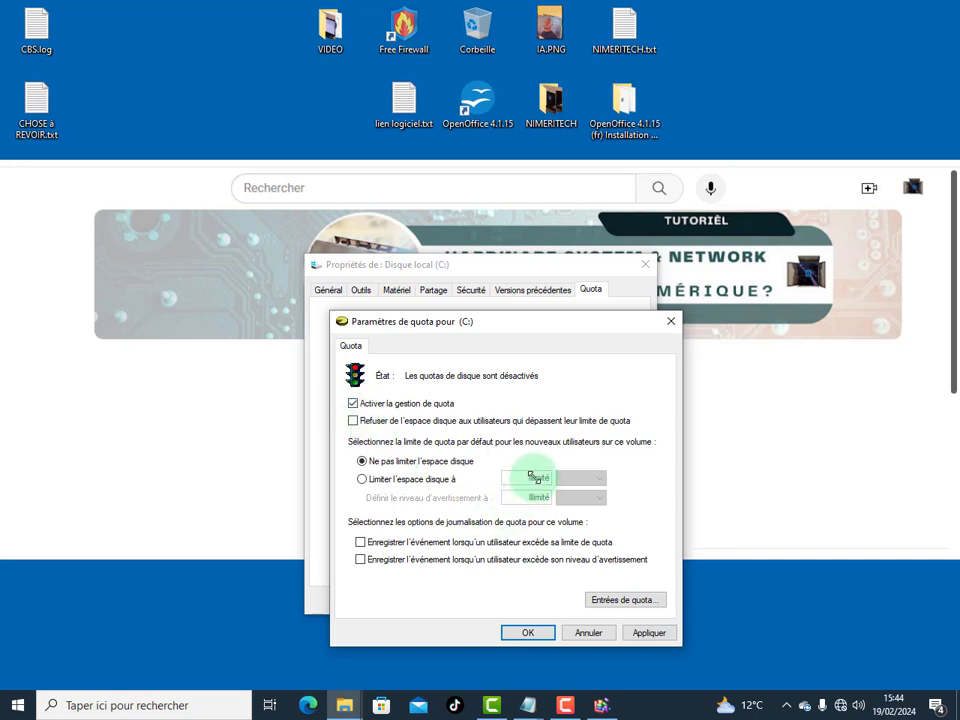
pyautogui.click(362, 479)
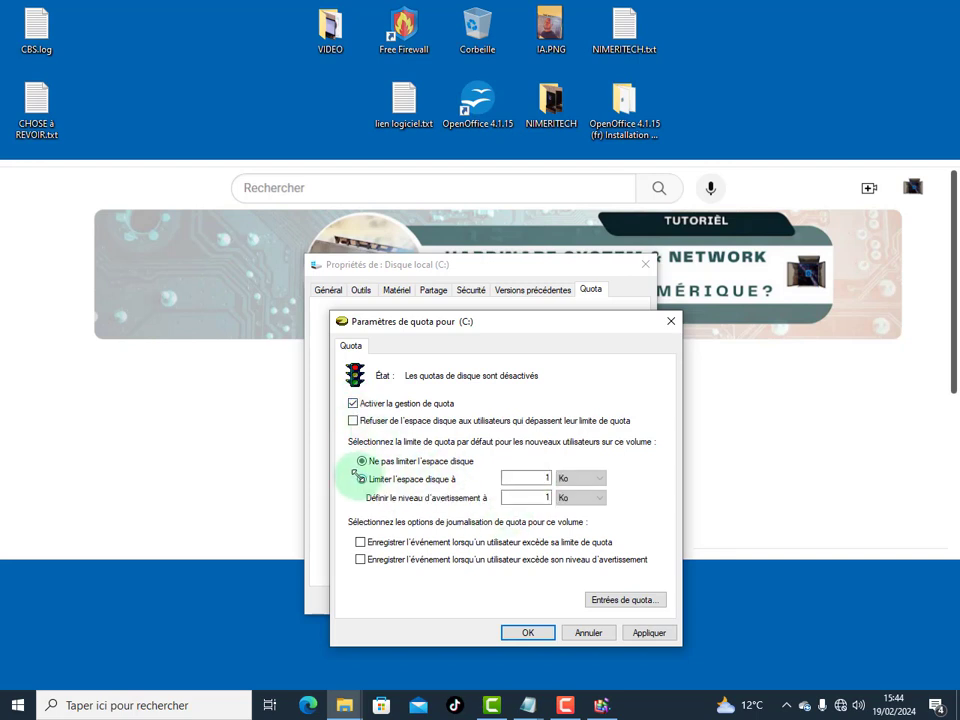
pyautogui.click(546, 479)
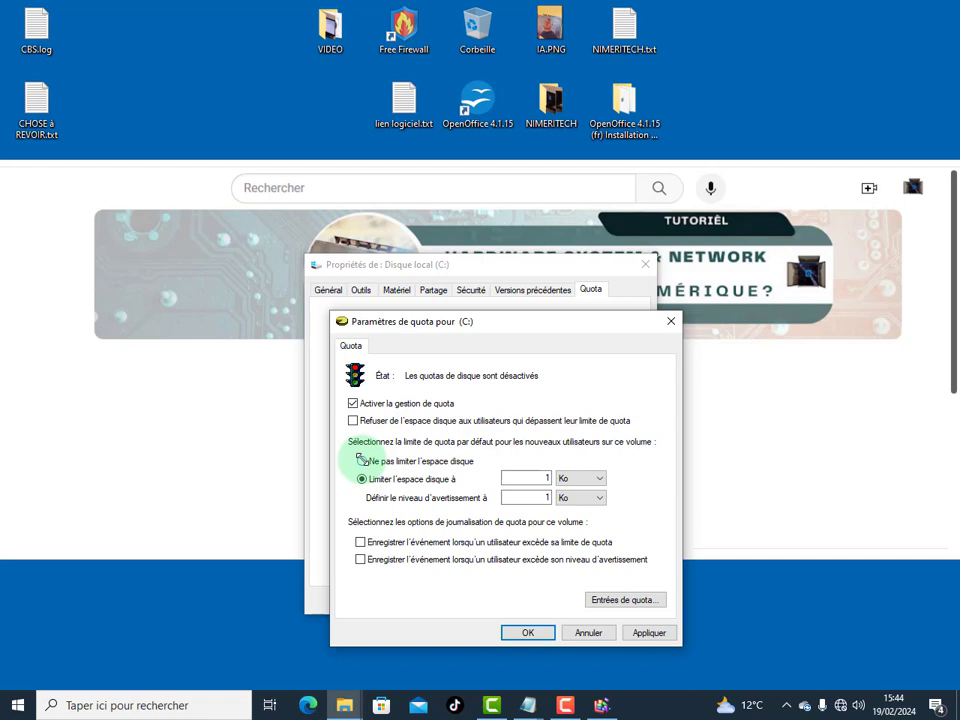
pyautogui.click(586, 632)
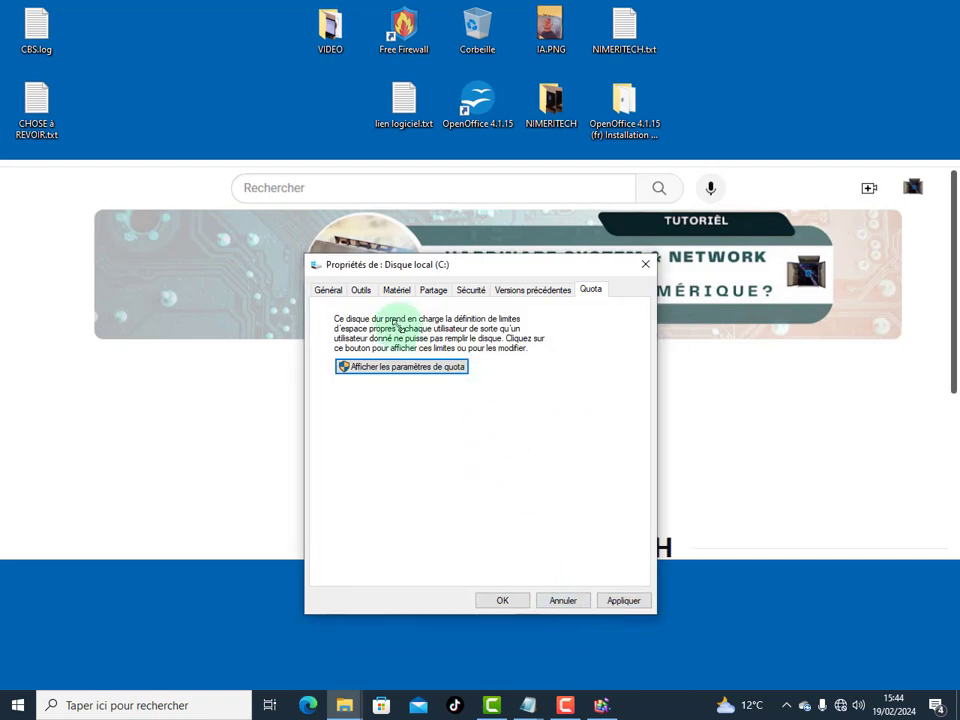
# Bring back the drive optimization tool from the C: properties to check the optimization progress
pyautogui.click(361, 290)
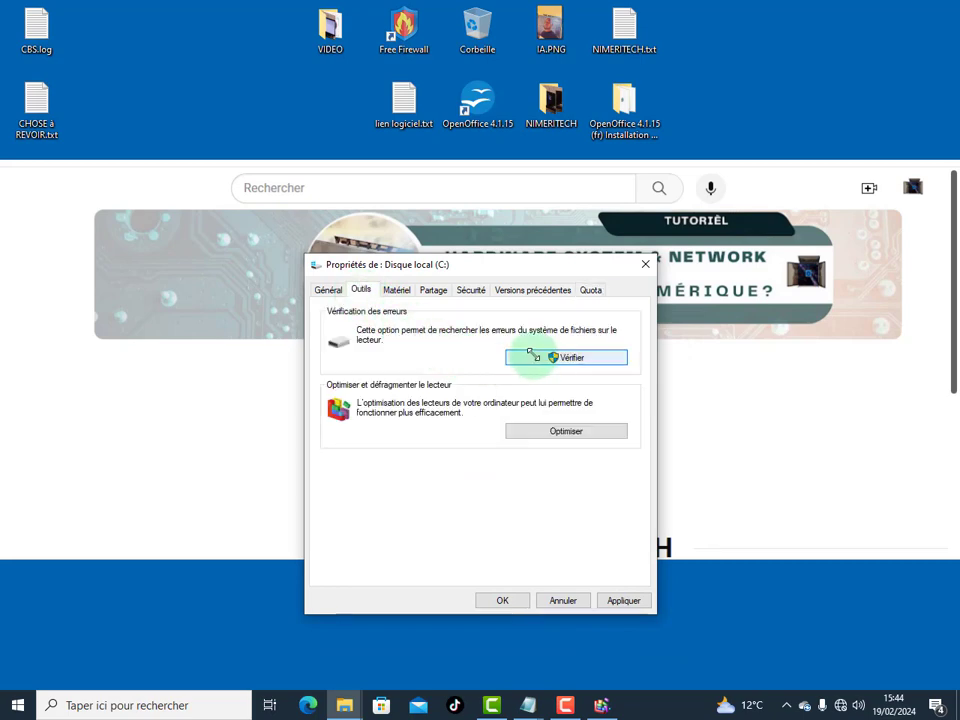
pyautogui.click(548, 436)
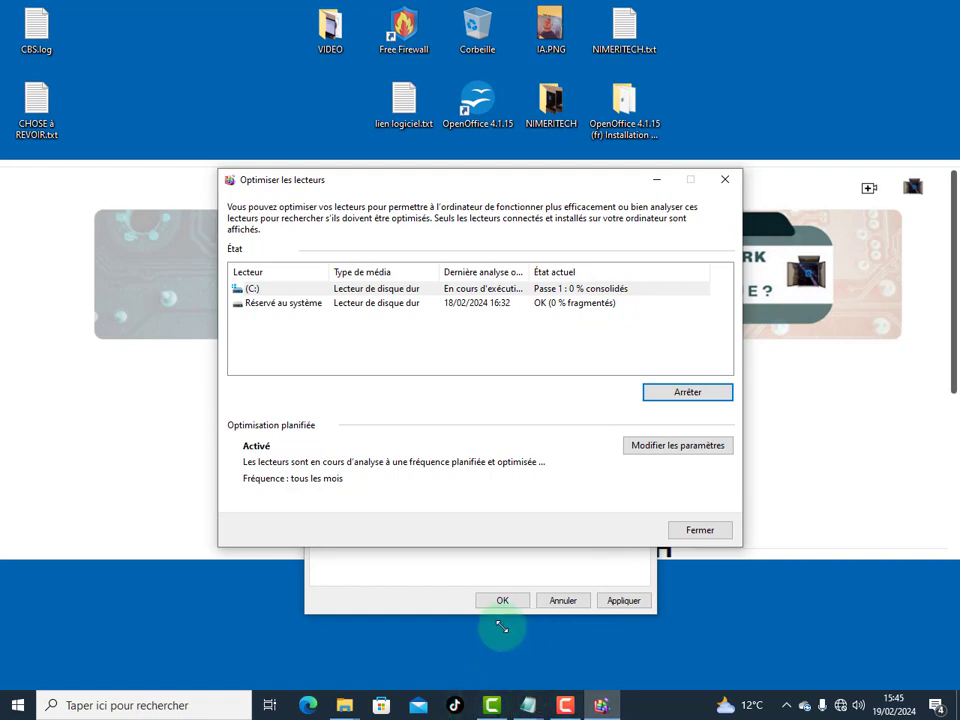
# Open the Camtasia folder in File Explorer and delete the six recordings from Enreg. 26-01-24.trec through Enreg. 27-12-23_002.trec
pyautogui.click(310, 42)
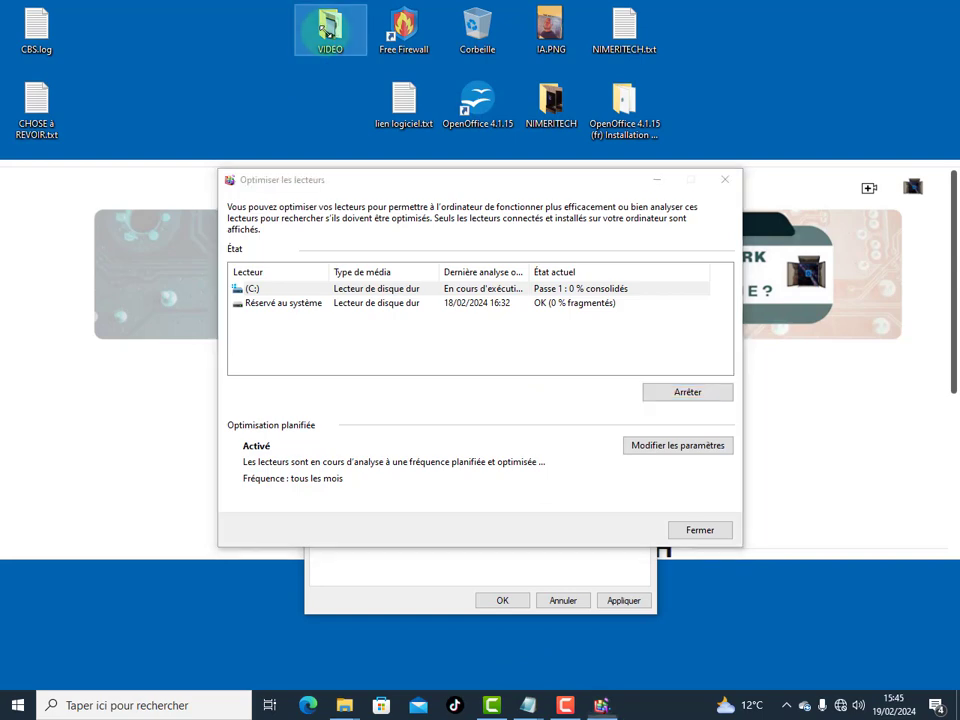
pyautogui.doubleClick(318, 32)
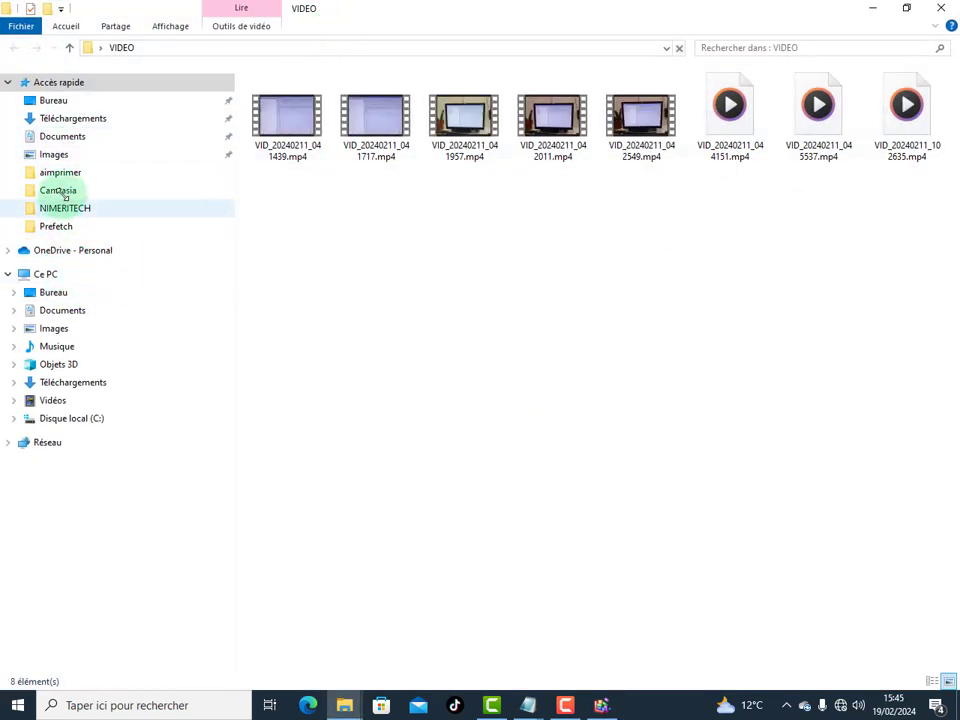
pyautogui.click(62, 190)
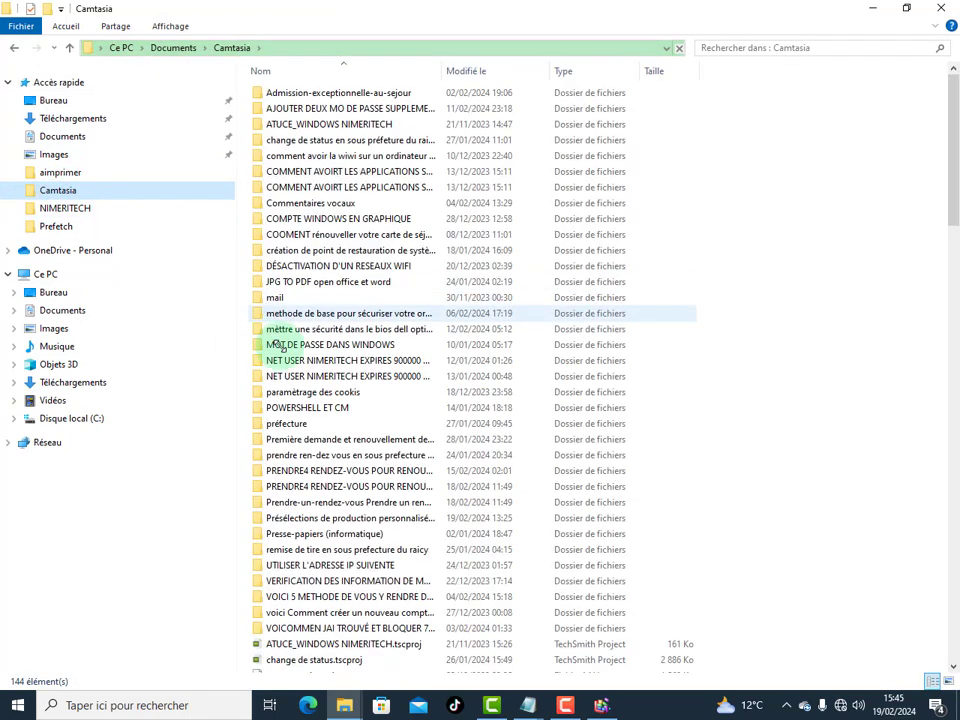
pyautogui.scroll(-6, 300, 380)
pyautogui.scroll(-6, 316, 398)
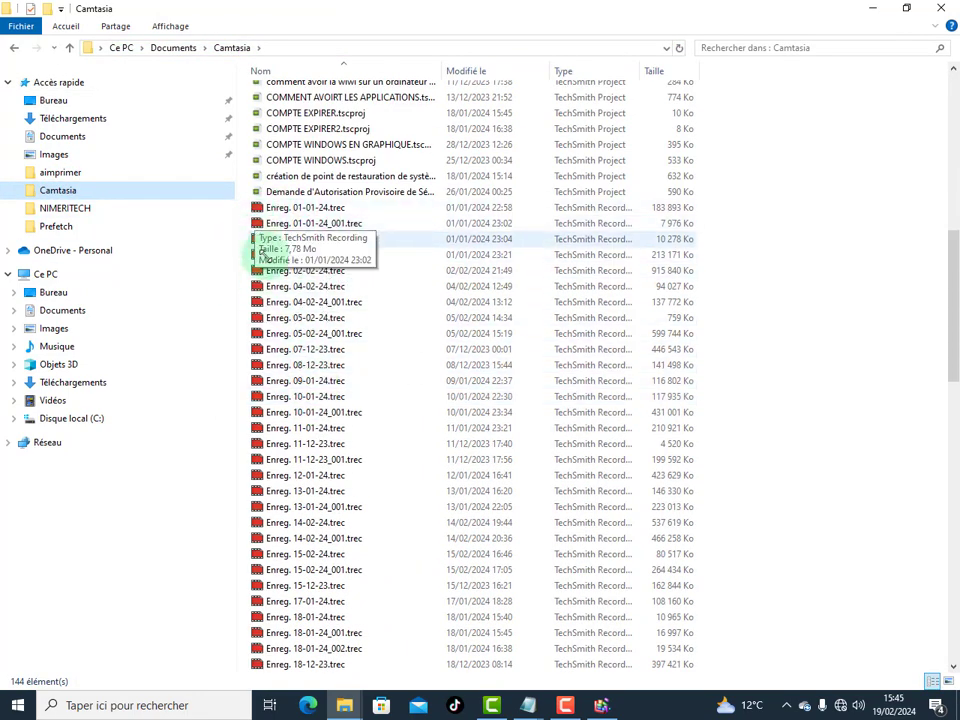
pyautogui.scroll(-4, 316, 376)
pyautogui.scroll(-20, 316, 378)
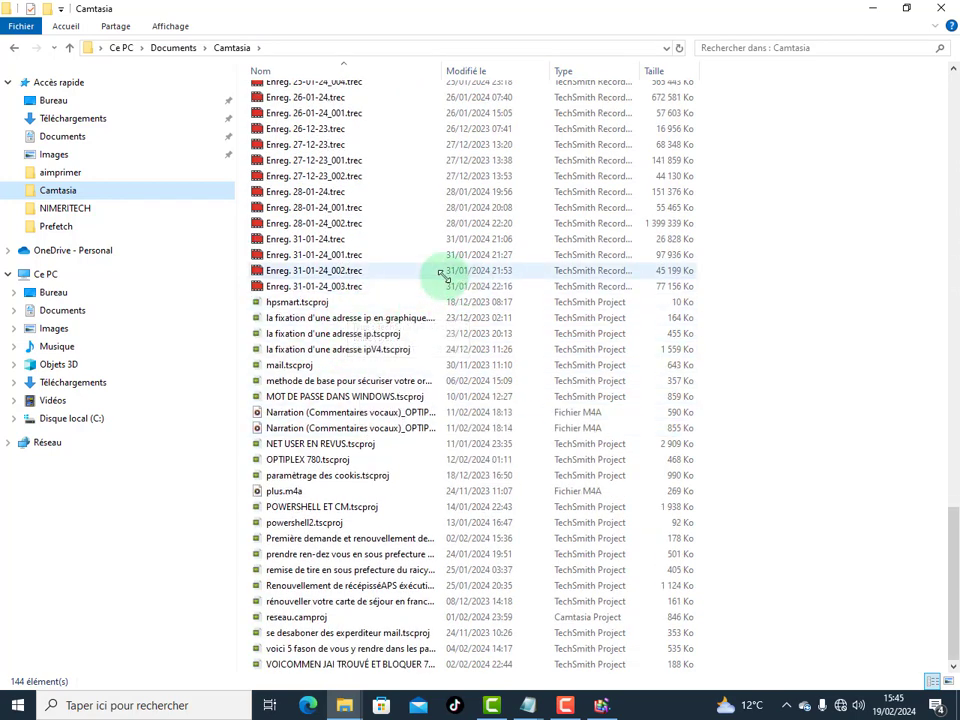
pyautogui.moveTo(245, 96); pyautogui.dragTo(518, 176)
pyautogui.press('Delete')
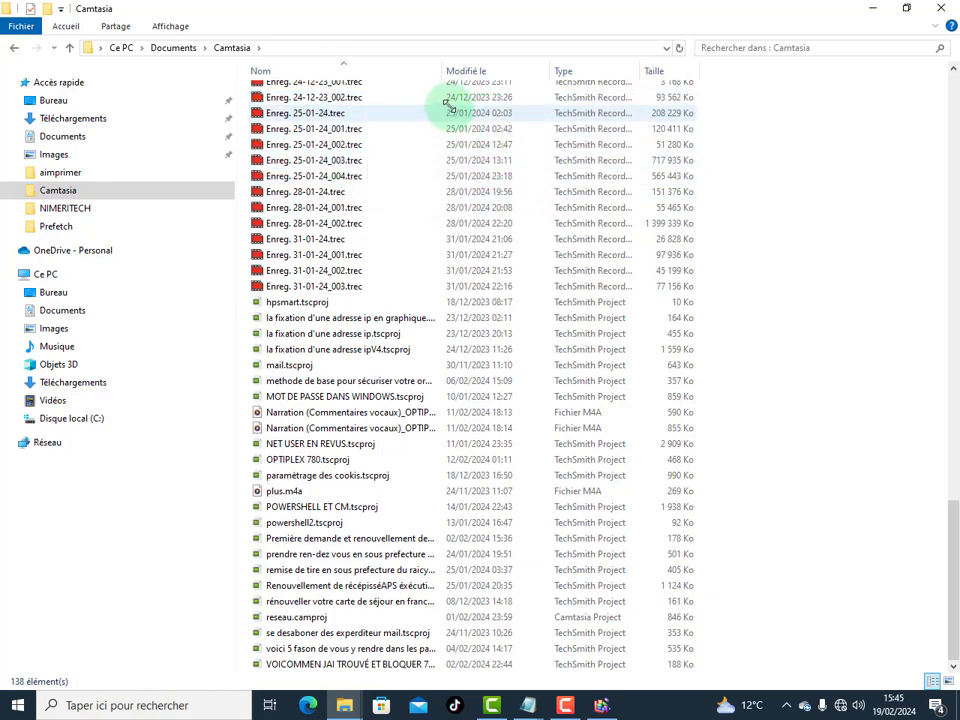
# Delete the four recordings from Enreg. 24-11-23_001.trec through Enreg. 24-12-23_002.trec in the Camtasia folder
pyautogui.scroll(2, 443, 197)
pyautogui.scroll(-1, 443, 197)
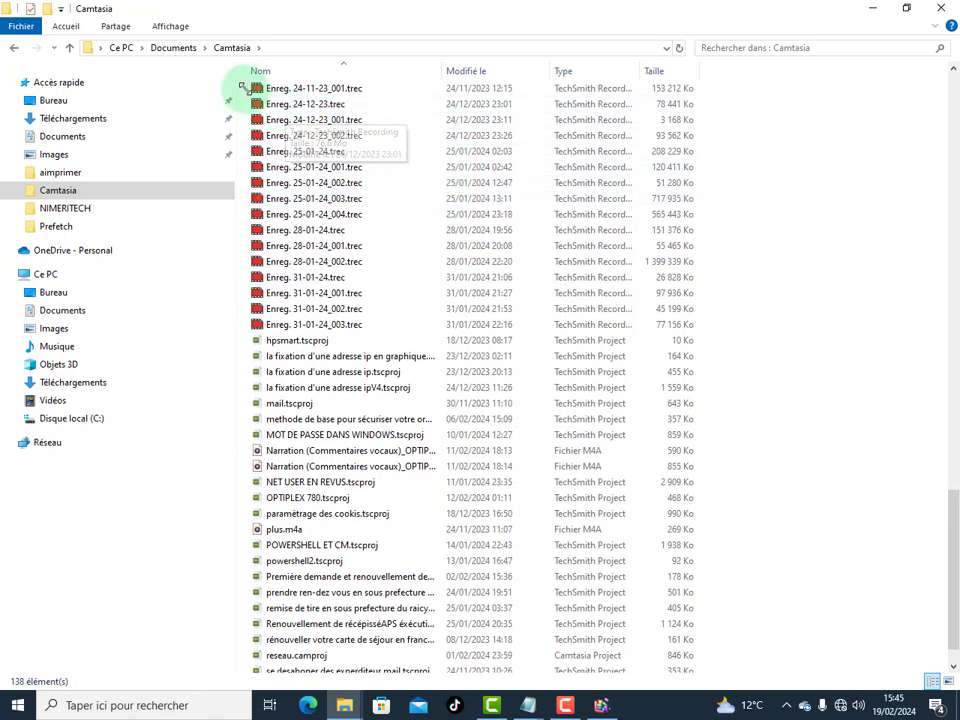
pyautogui.moveTo(244, 85); pyautogui.dragTo(337, 133)
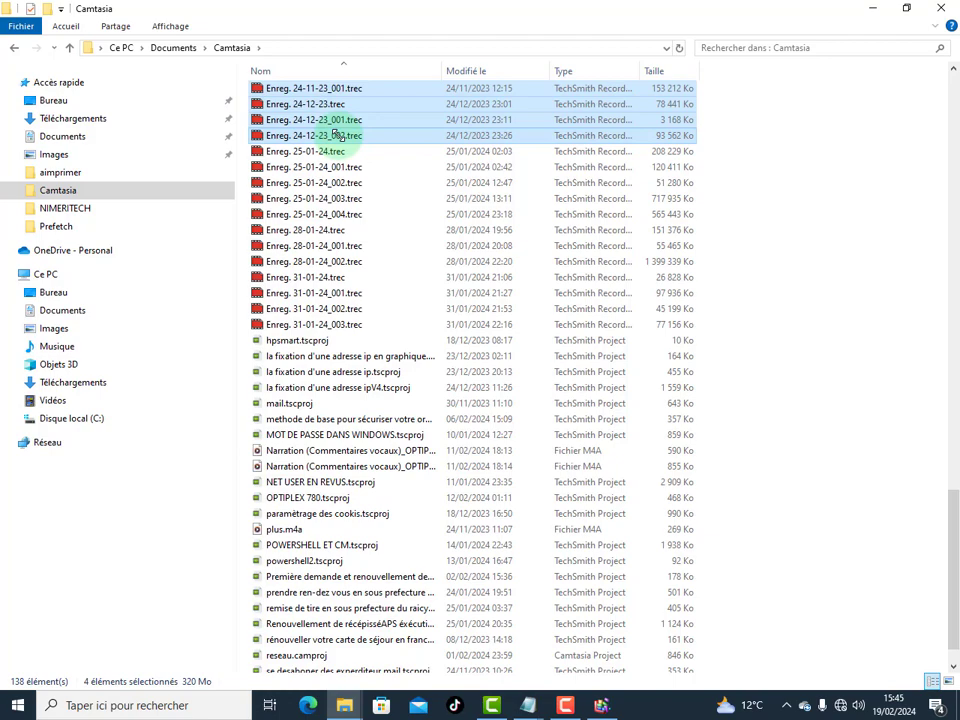
pyautogui.press('Delete')
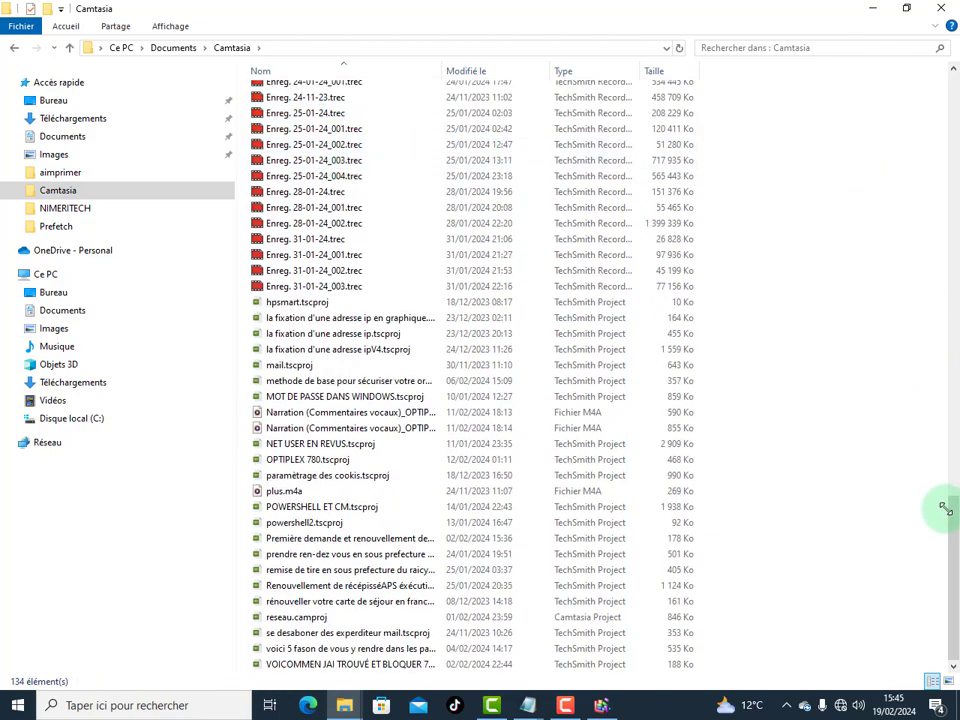
# Delete the recordings Enreg. 19-12-23_001.trec through Enreg. 22-12-23.trec, plus Enreg. 18-12-23.trec and Enreg. 18-12-23_001.trec
pyautogui.moveTo(952, 510); pyautogui.dragTo(943, 394)
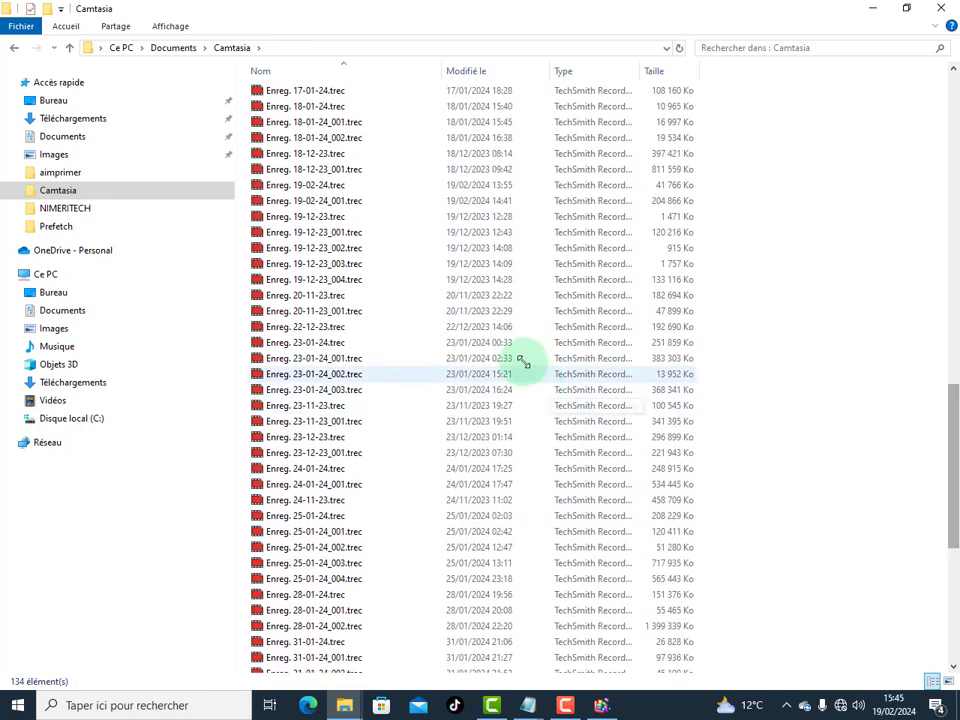
pyautogui.moveTo(437, 233); pyautogui.dragTo(491, 328)
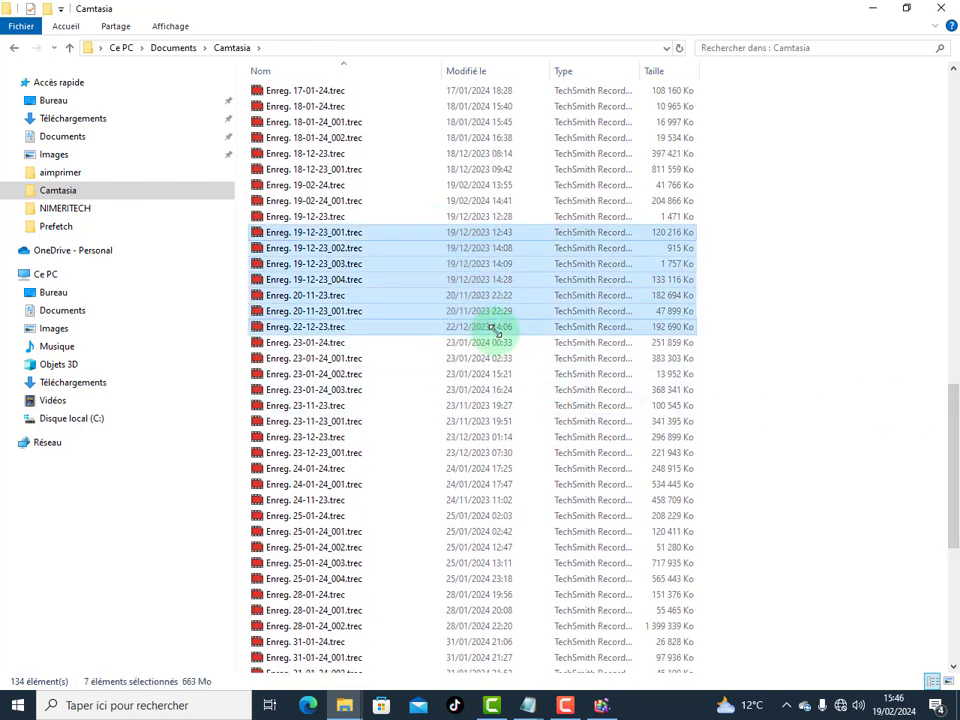
pyautogui.press('Delete')
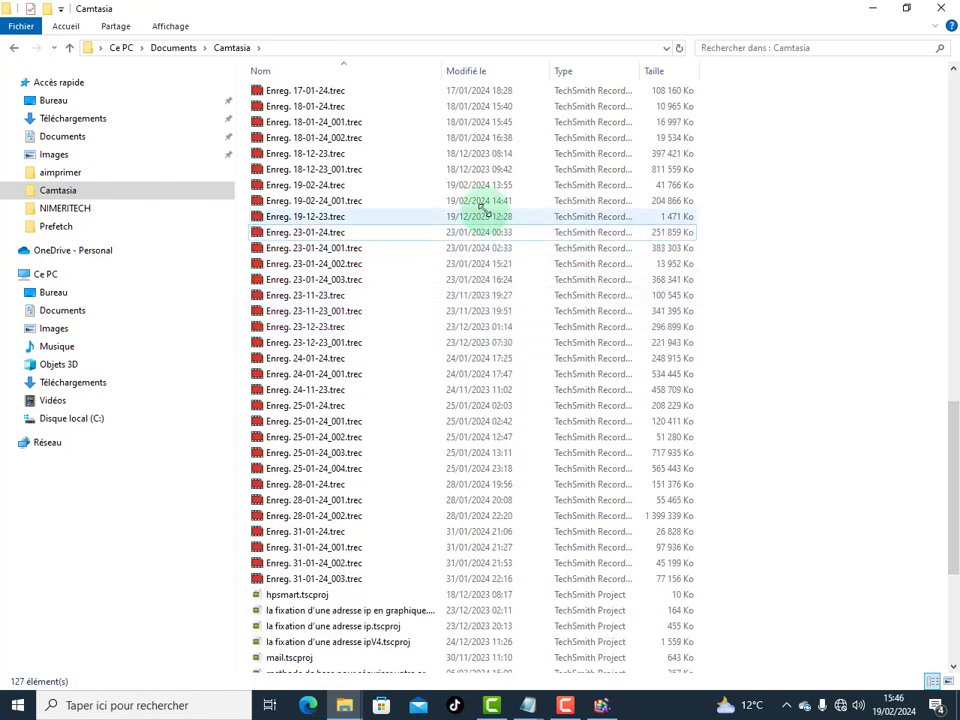
pyautogui.moveTo(437, 153); pyautogui.dragTo(492, 168)
pyautogui.press('Delete')
# Delete the four recordings from Enreg. 11-12-23.trec through Enreg. 13-01-24.trec
pyautogui.moveTo(948, 418); pyautogui.dragTo(947, 289)
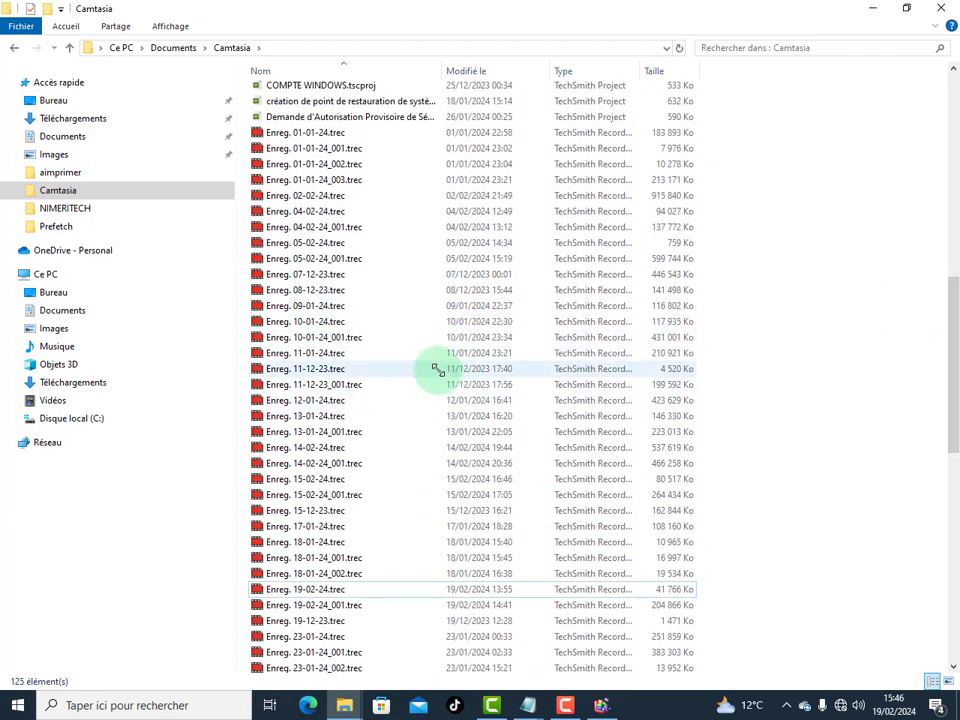
pyautogui.moveTo(438, 363); pyautogui.dragTo(521, 412)
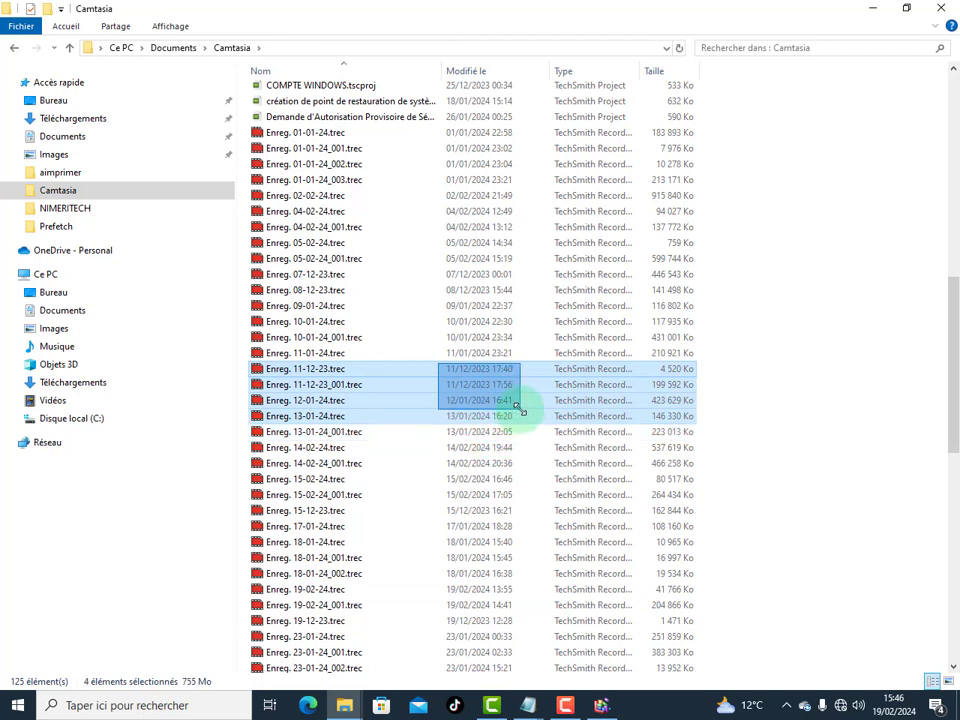
pyautogui.press('Delete')
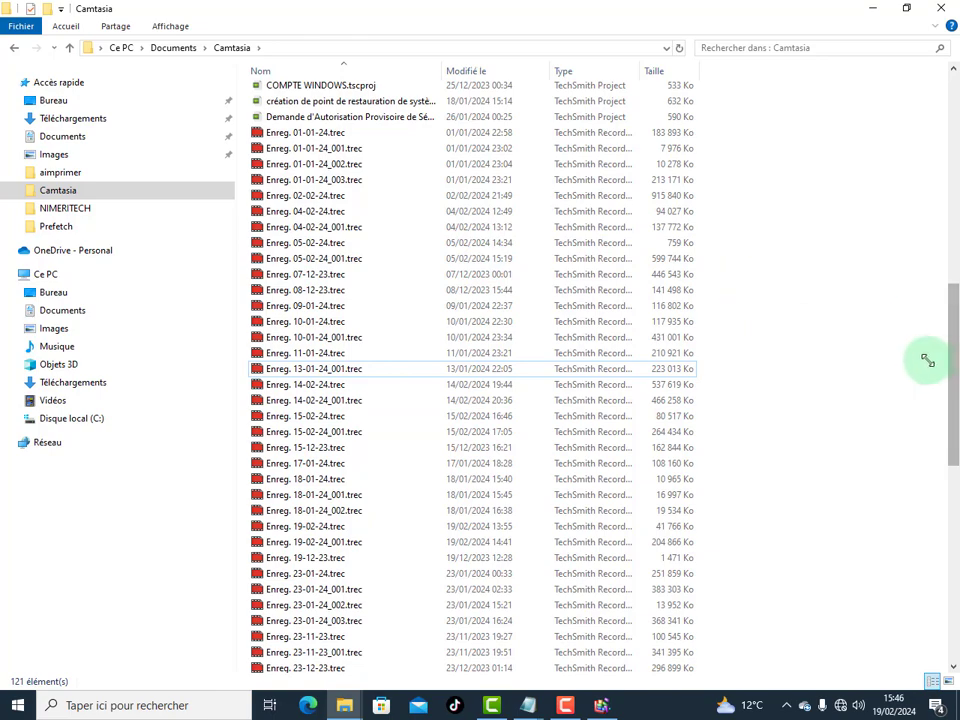
# Delete the project file COMPTE WINDOWS EN GRAPHIQUE.tscproj from the Camtasia folder
pyautogui.scroll(3, 950, 338)
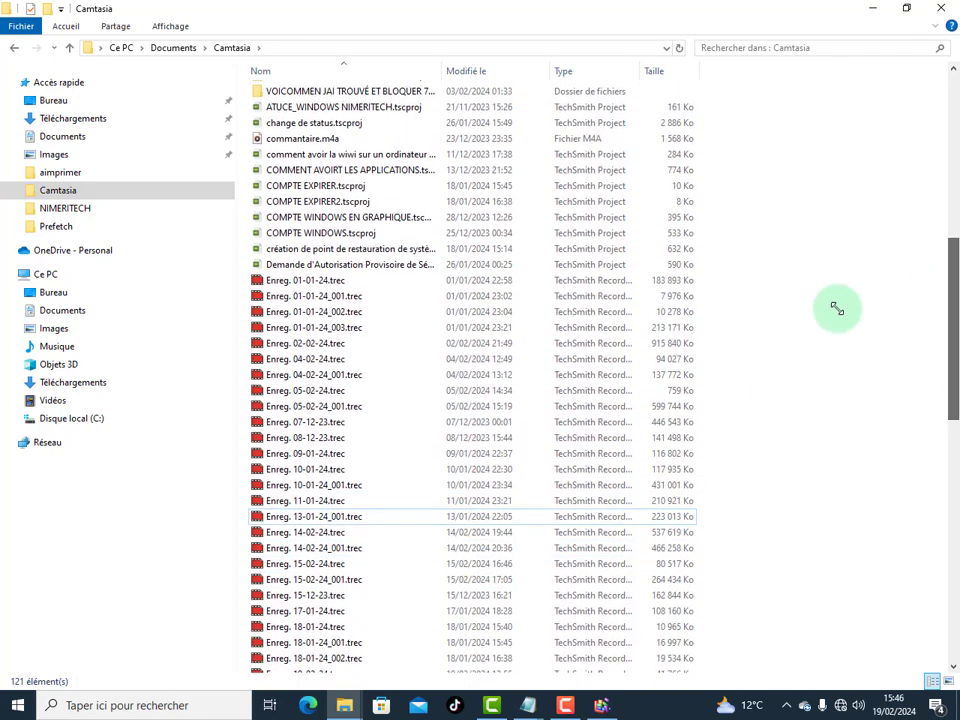
pyautogui.click(472, 218)
pyautogui.rightClick(474, 221)
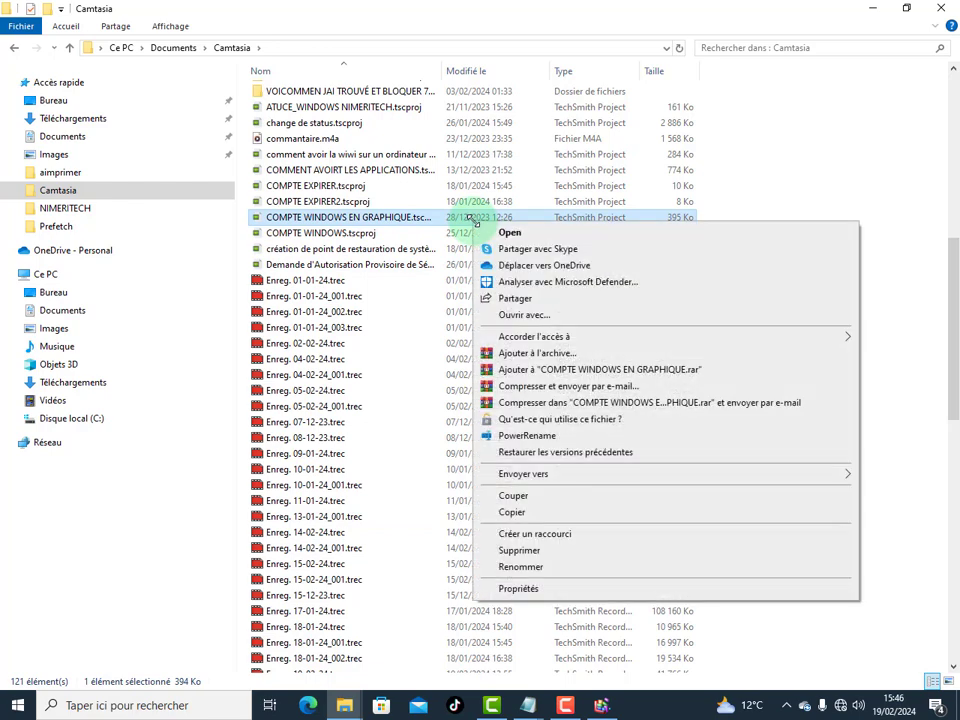
pyautogui.click(519, 550)
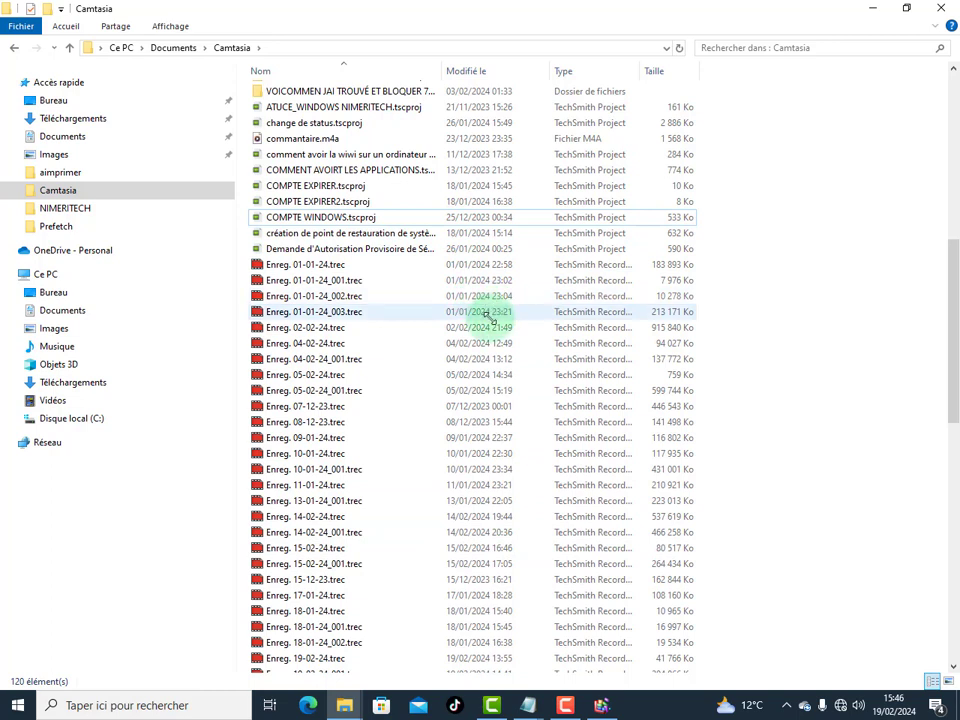
# Select Enreg. 07-12-23.trec, Enreg. 08-12-23.trec, commantaire.m4a, and the project files ATUCE_WINDOWS NIMERITECH, COMMENT AVOIRT LES APPLICATIONS, COMPTE EXPIRER, COMPTE EXPIRER2 and COMPTE WINDOWS
pyautogui.click(491, 423)
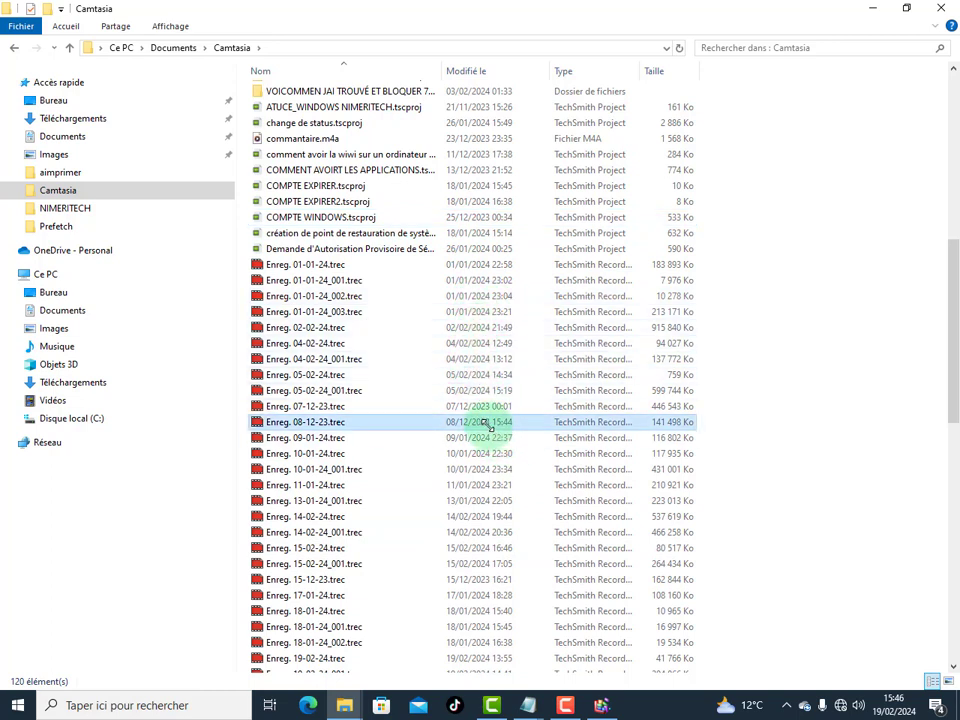
pyautogui.keyDown('ctrl'); pyautogui.click(483, 408); pyautogui.keyUp('ctrl')
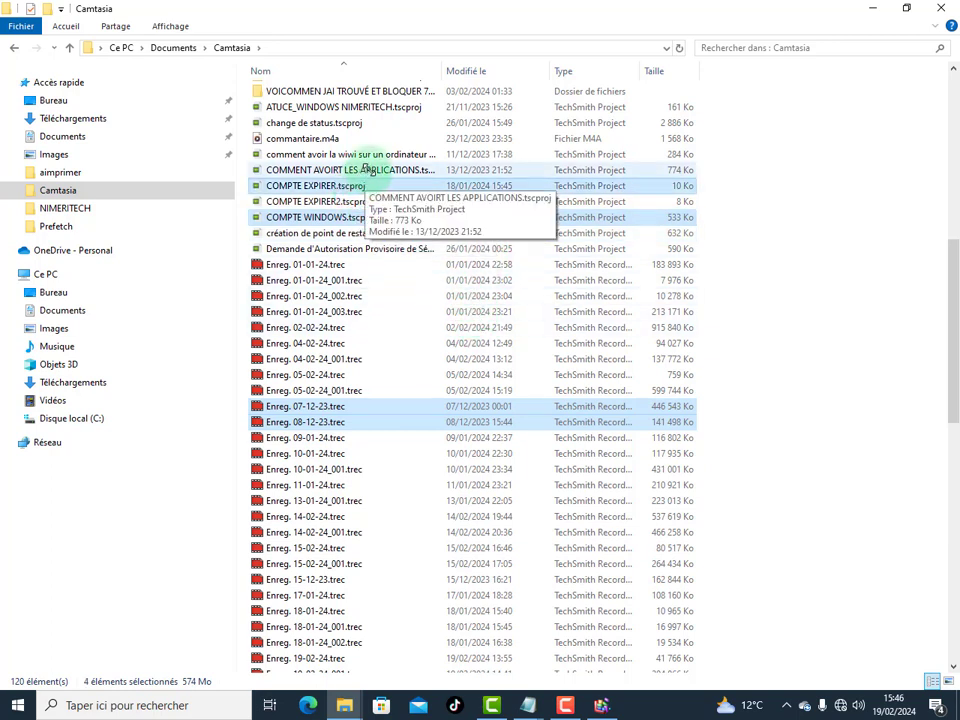
pyautogui.keyDown('ctrl'); pyautogui.click(274, 170); pyautogui.keyUp('ctrl')
pyautogui.keyDown('ctrl'); pyautogui.click(320, 186); pyautogui.keyUp('ctrl')
pyautogui.keyDown('ctrl'); pyautogui.click(368, 201); pyautogui.keyUp('ctrl')
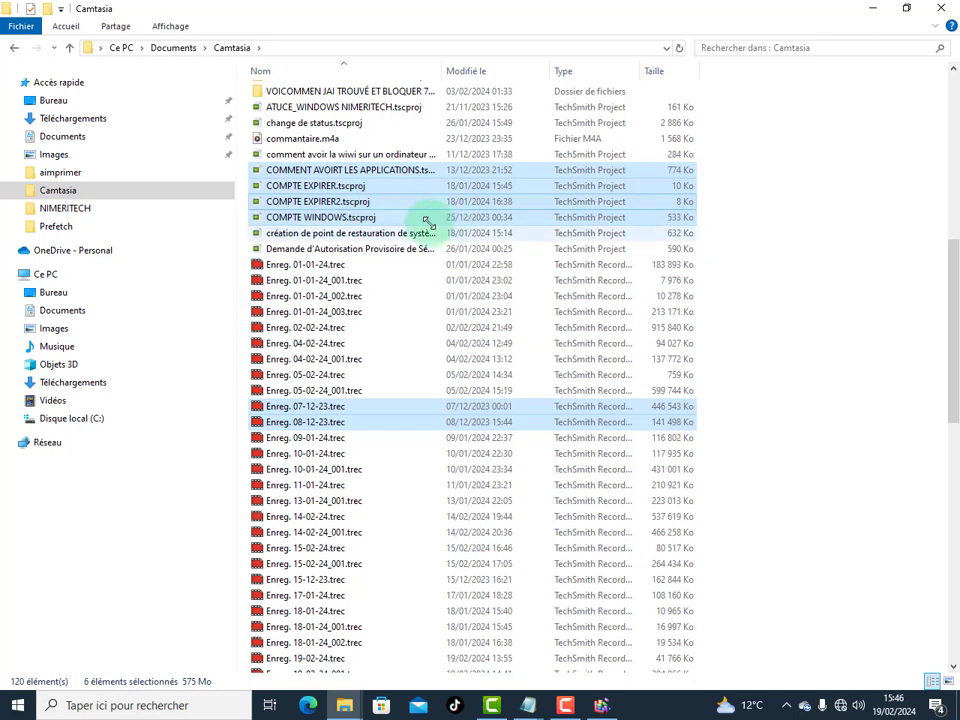
pyautogui.keyDown('ctrl'); pyautogui.click(360, 107); pyautogui.keyUp('ctrl')
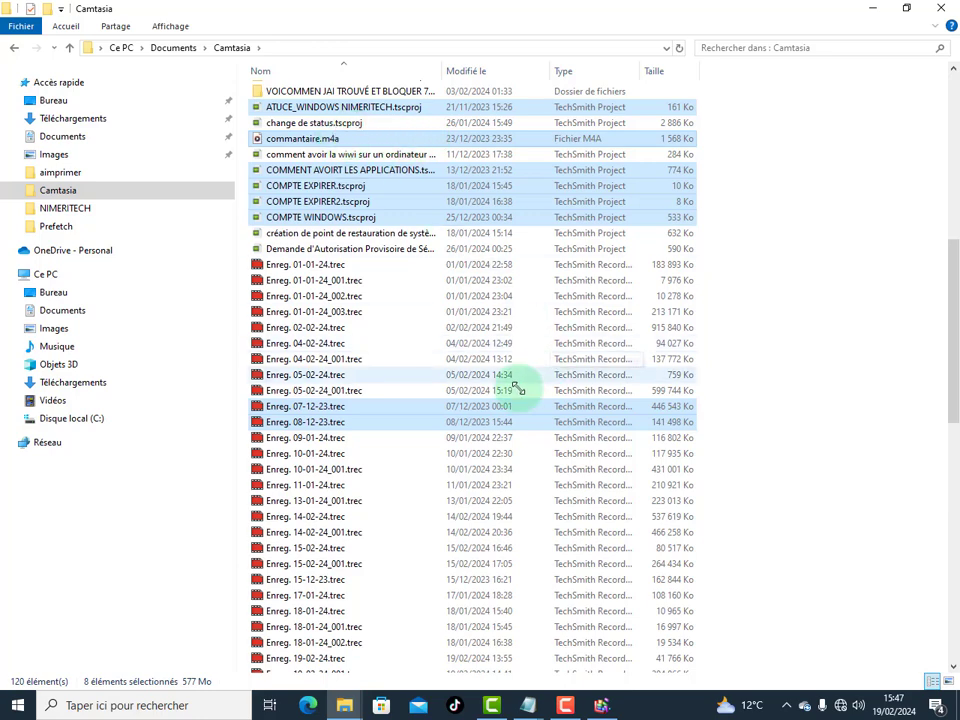
# Switch the Camtasia folder's contents to the List layout, keeping the current file selection
pyautogui.scroll(-2, 750, 432)
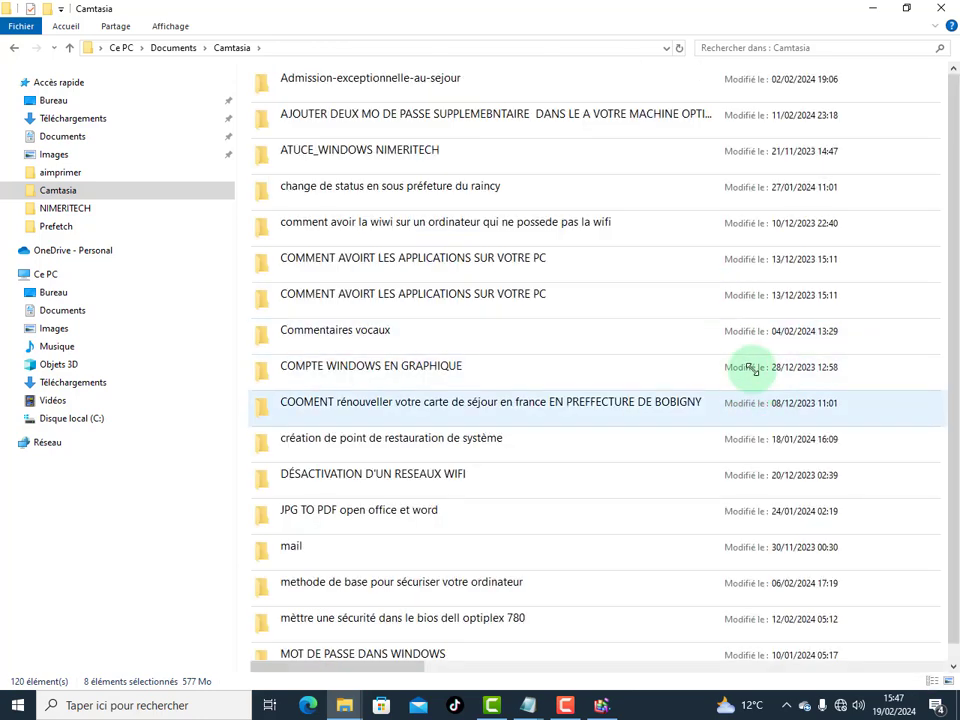
pyautogui.scroll(3, 949, 204)
pyautogui.moveTo(952, 168); pyautogui.dragTo(948, 196)
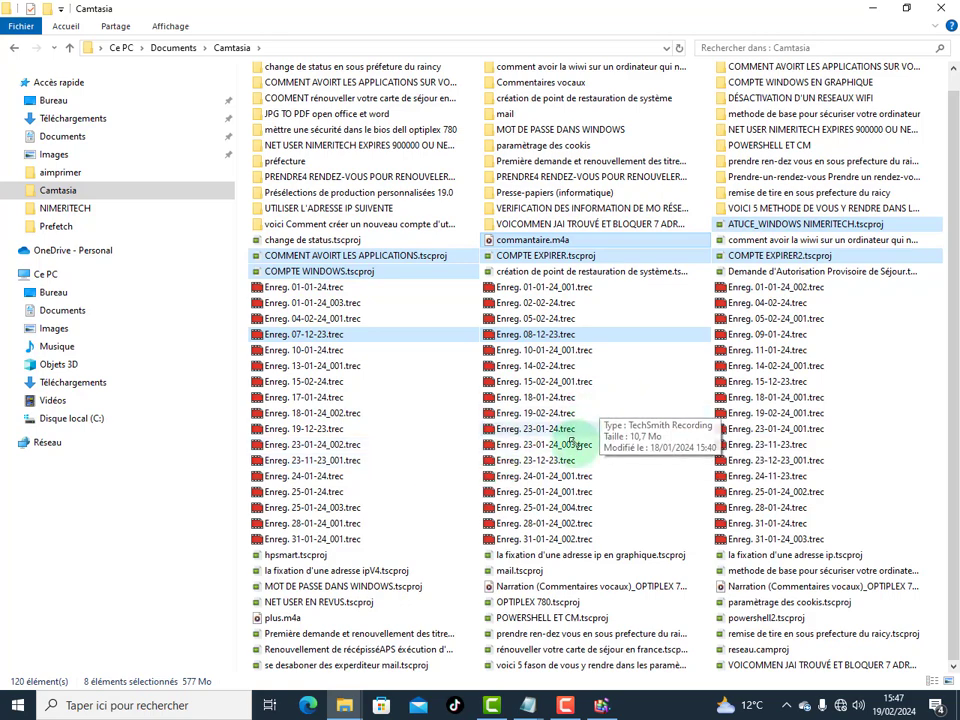
pyautogui.hotkey('ctrl', 'shift', '6')
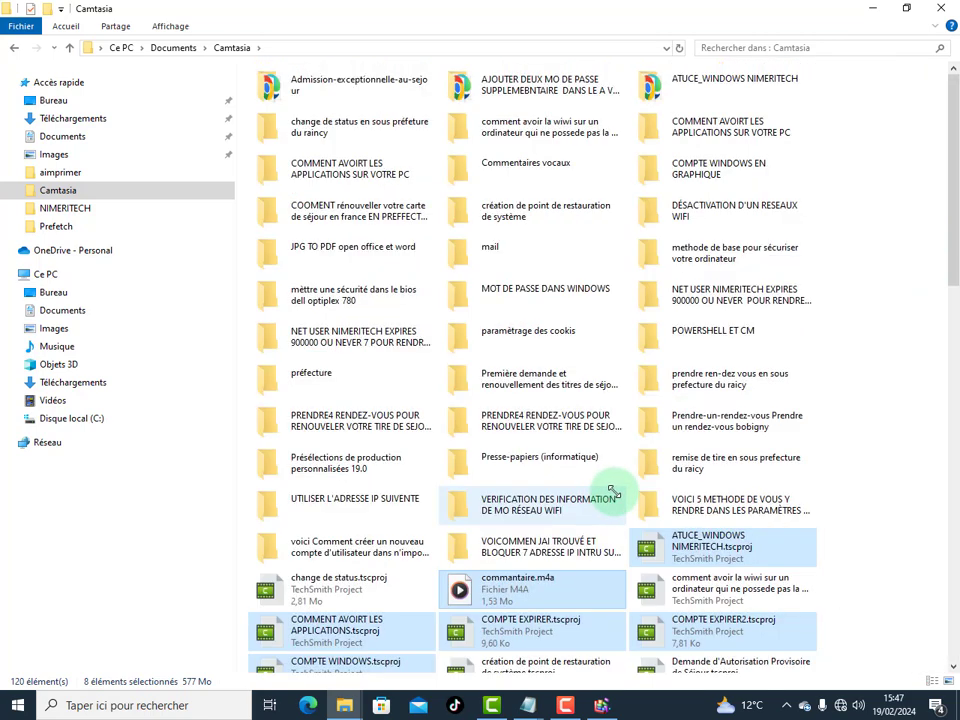
pyautogui.hotkey('ctrl', 'shift', '8')
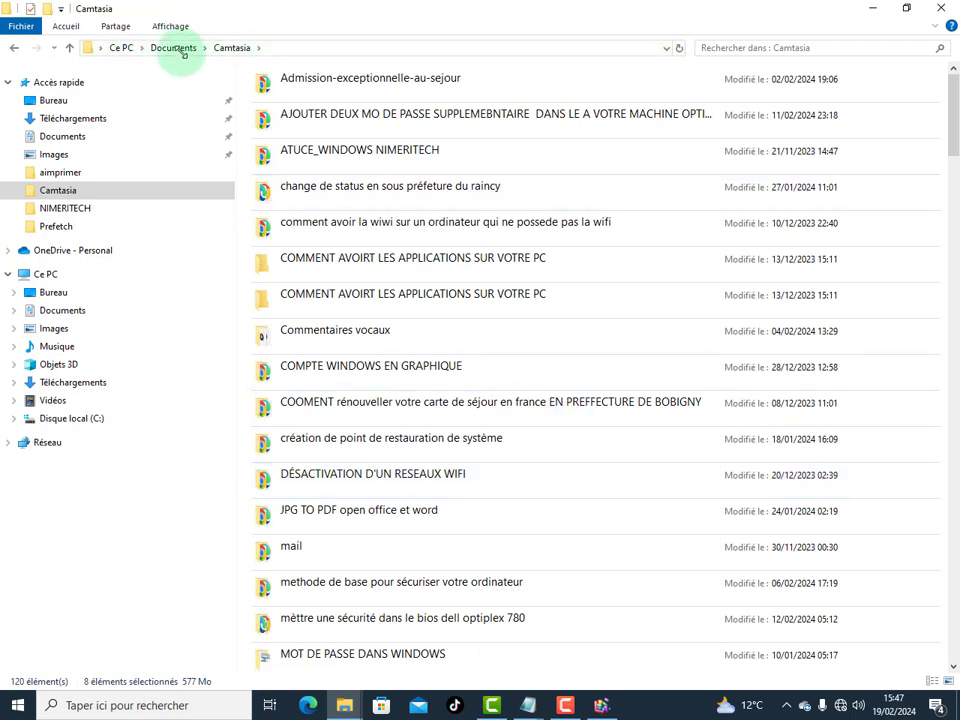
pyautogui.click(162, 26)
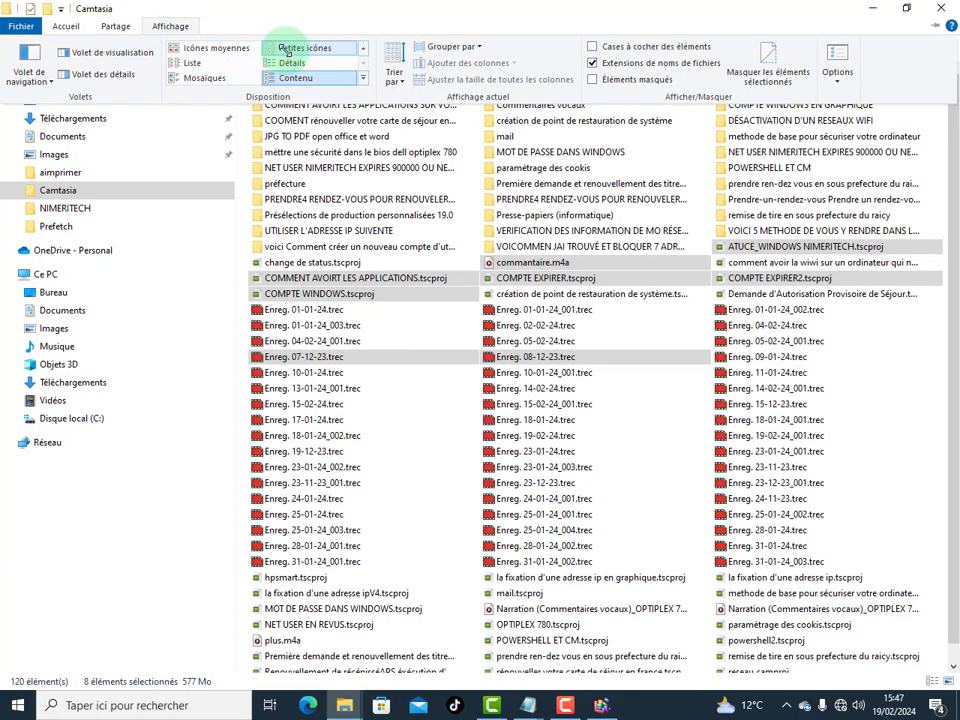
pyautogui.click(288, 50)
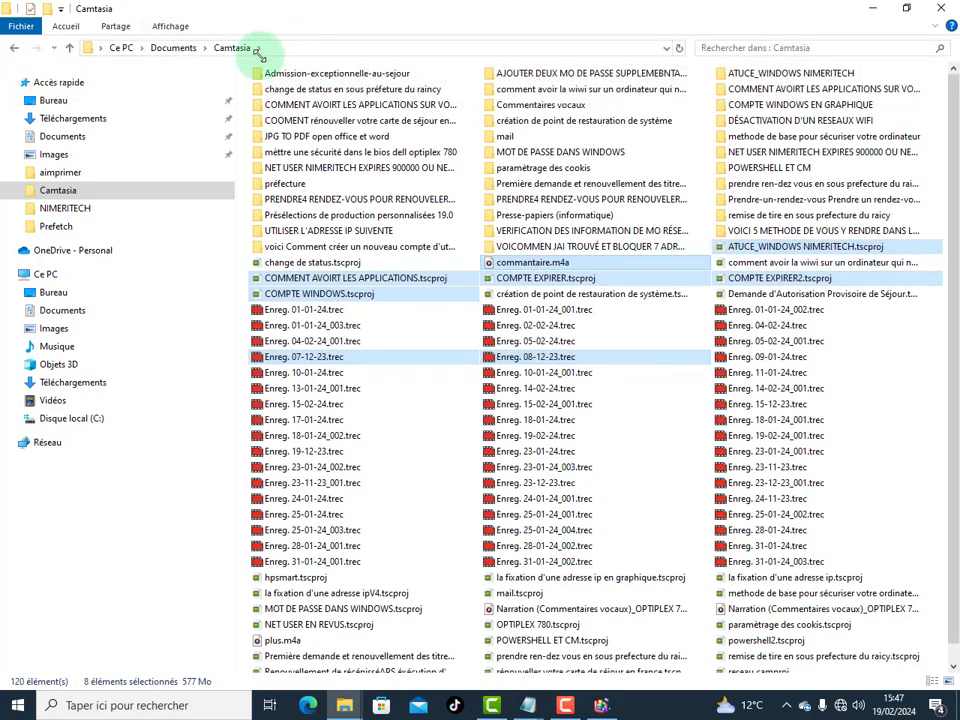
pyautogui.click(172, 27)
pyautogui.click(184, 46)
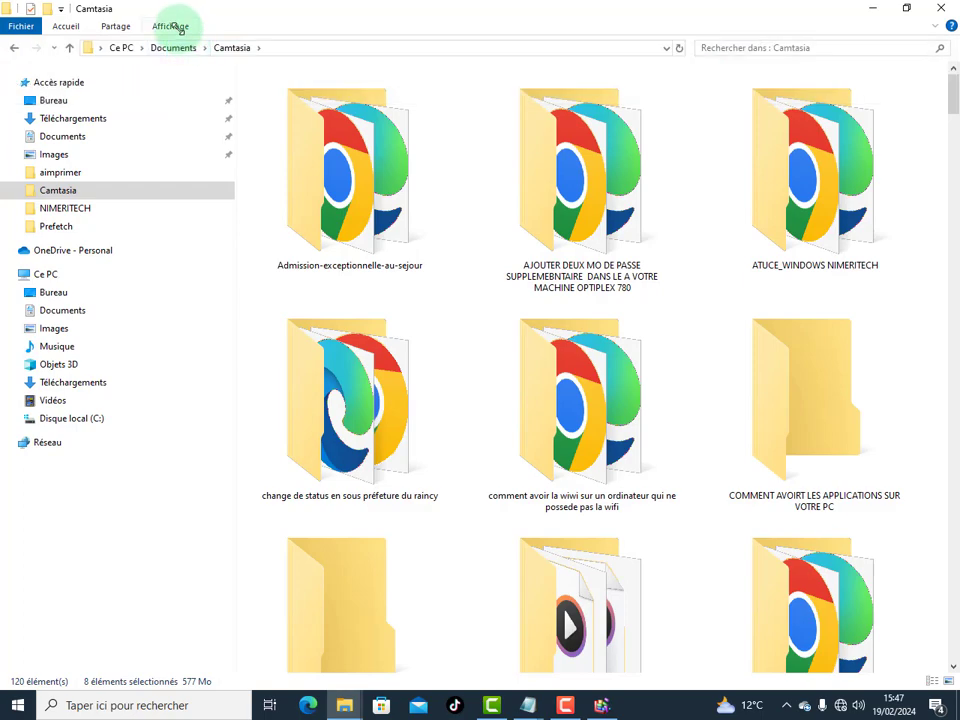
pyautogui.click(180, 28)
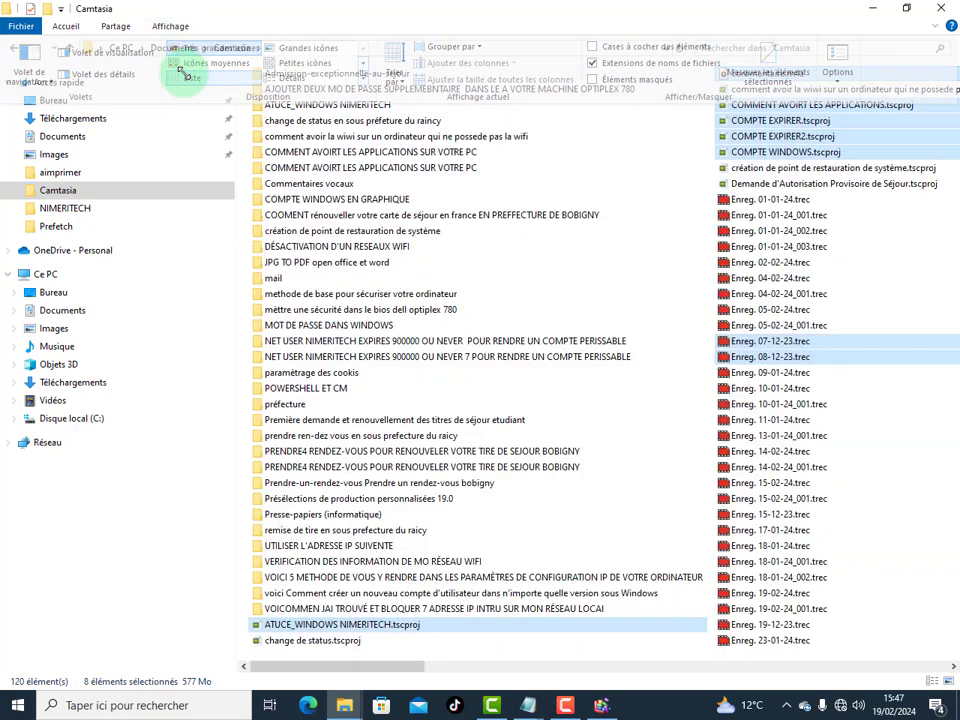
pyautogui.click(186, 76)
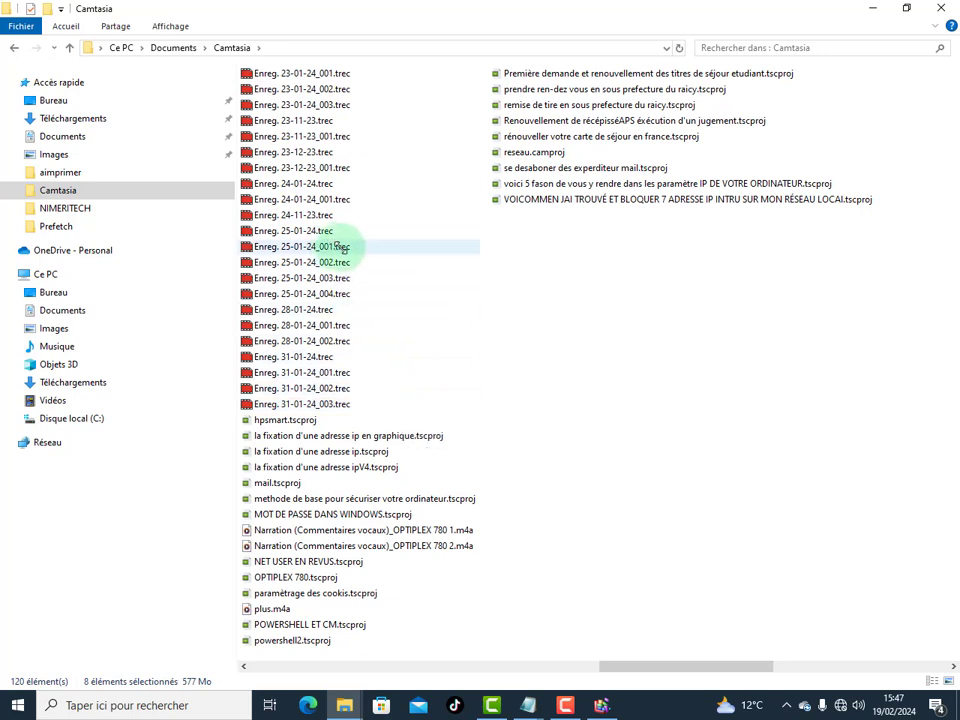
# Add the recordings Enreg. 23-11-23.trec through Enreg. 23-12-23_001.trec and Enreg. 24-11-23.trec to the selection, and delete all selected files
pyautogui.keyDown('ctrl'); pyautogui.click(311, 151); pyautogui.keyUp('ctrl')
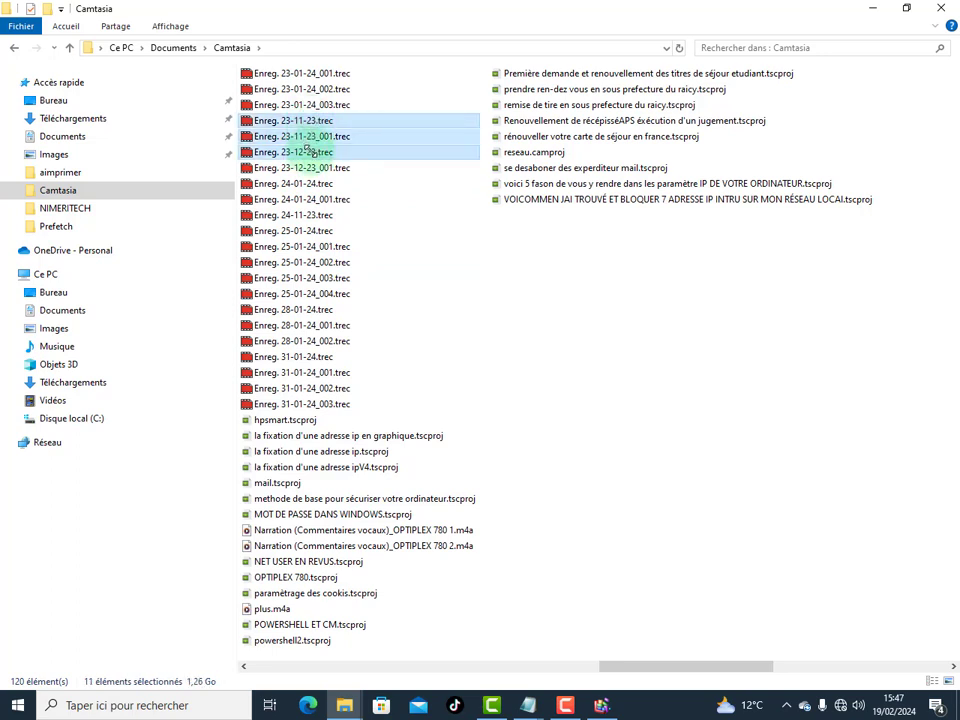
pyautogui.keyDown('ctrl'); pyautogui.click(307, 168); pyautogui.keyUp('ctrl')
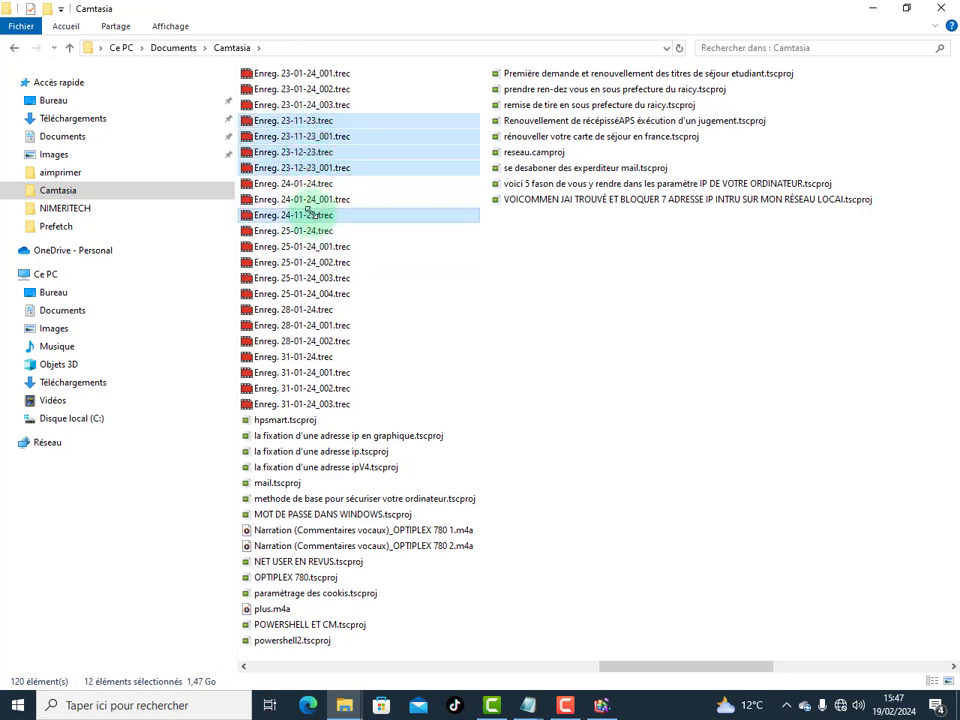
pyautogui.keyDown('ctrl'); pyautogui.click(314, 215); pyautogui.keyUp('ctrl')
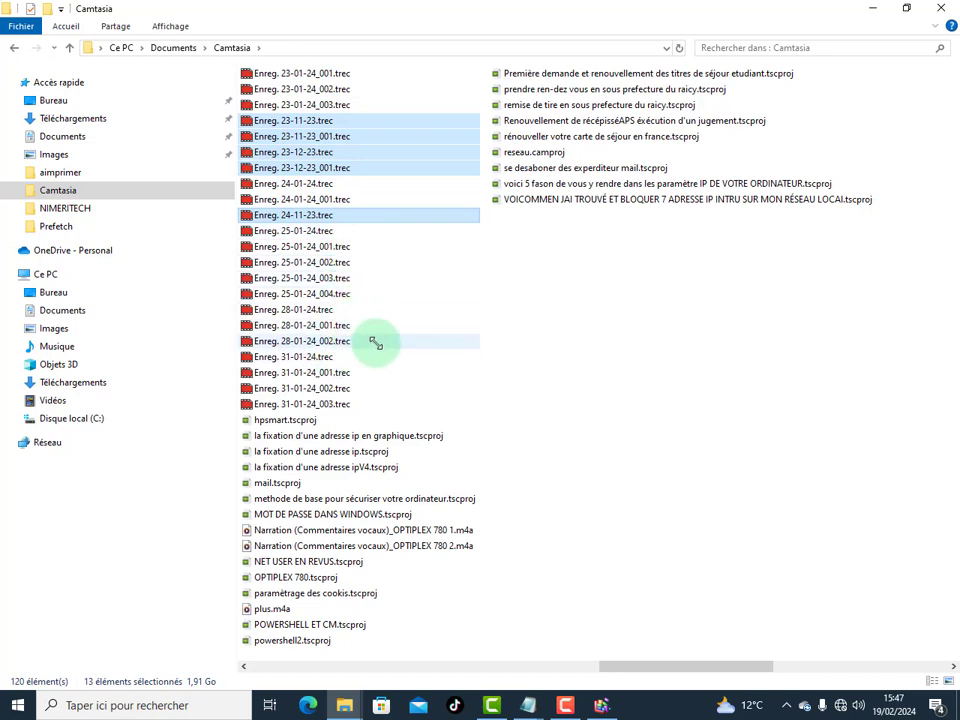
pyautogui.press('Delete')
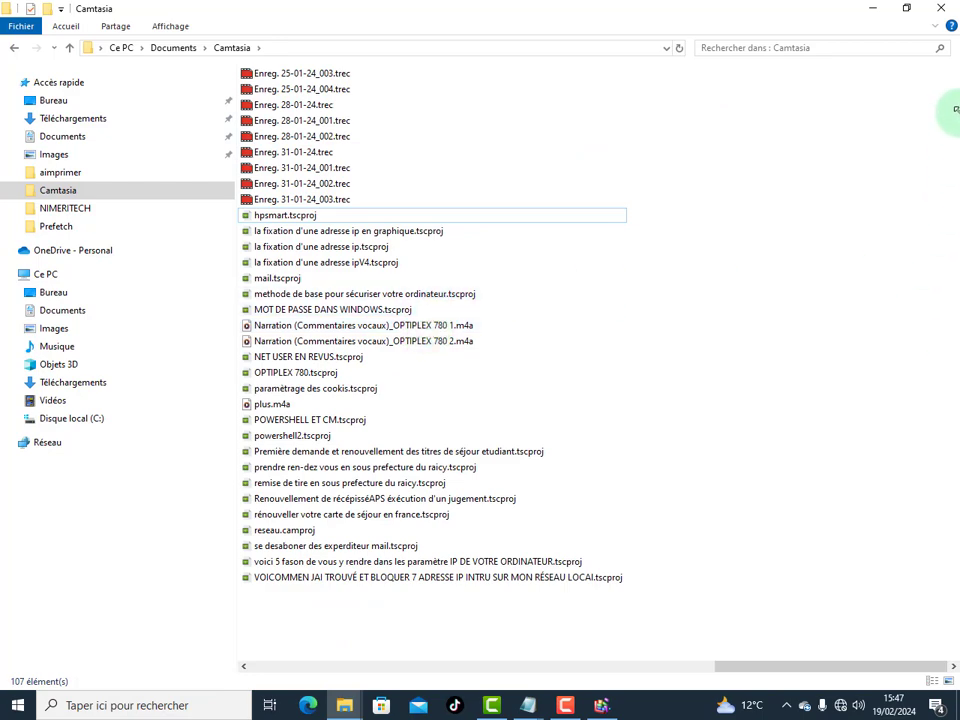
# Set the Camtasia folder's layout to Details so that dates, types and sizes are listed
pyautogui.click(170, 26)
pyautogui.click(280, 62)
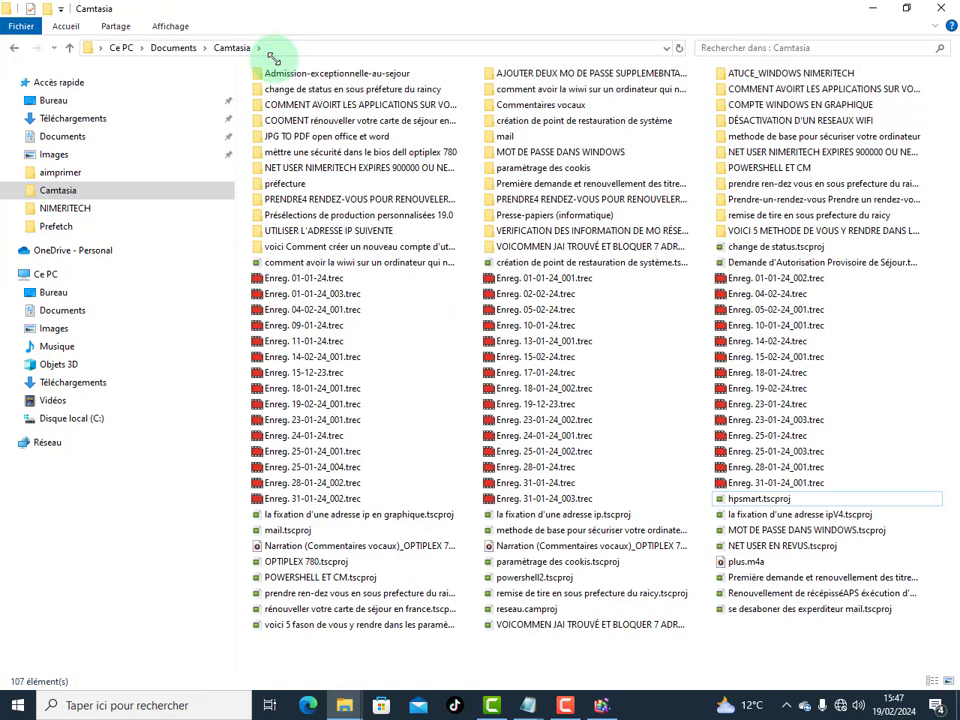
pyautogui.click(170, 26)
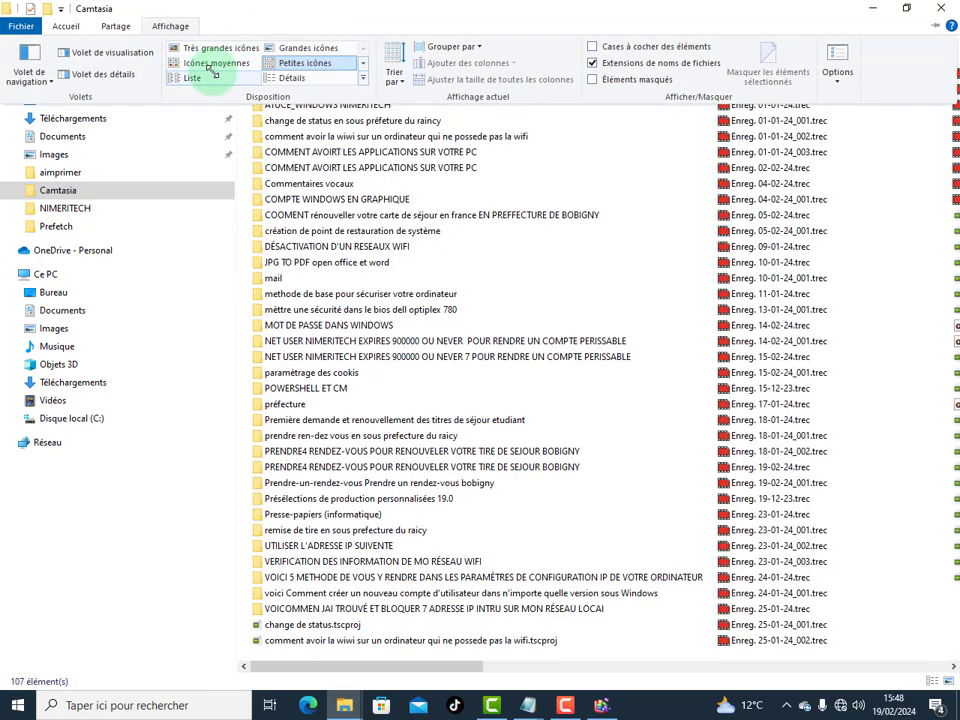
pyautogui.click(180, 26)
pyautogui.click(182, 25)
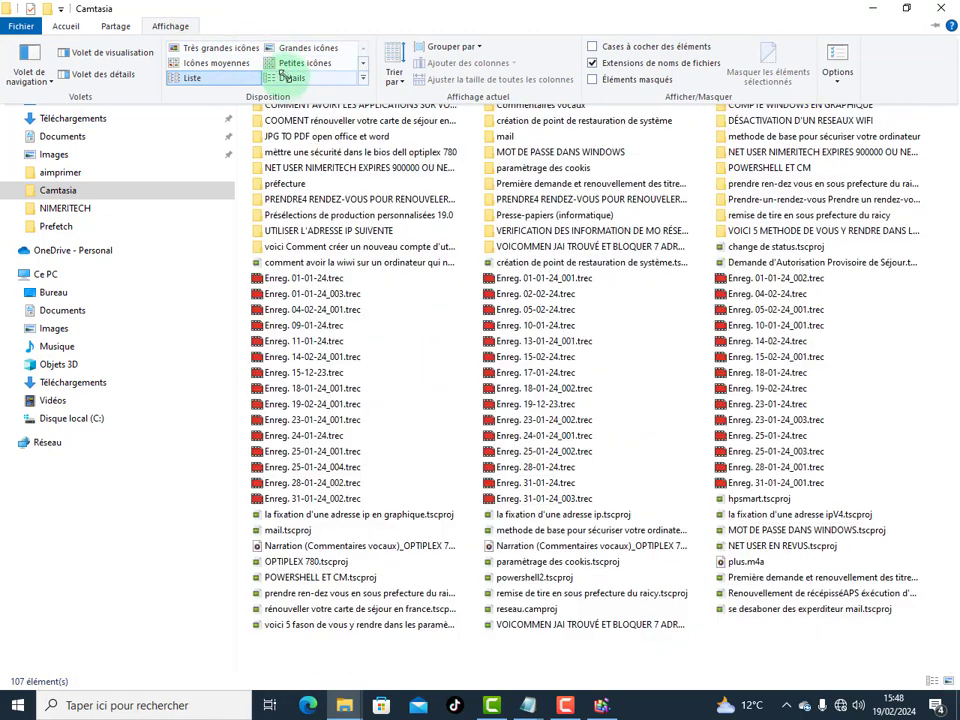
pyautogui.click(288, 78)
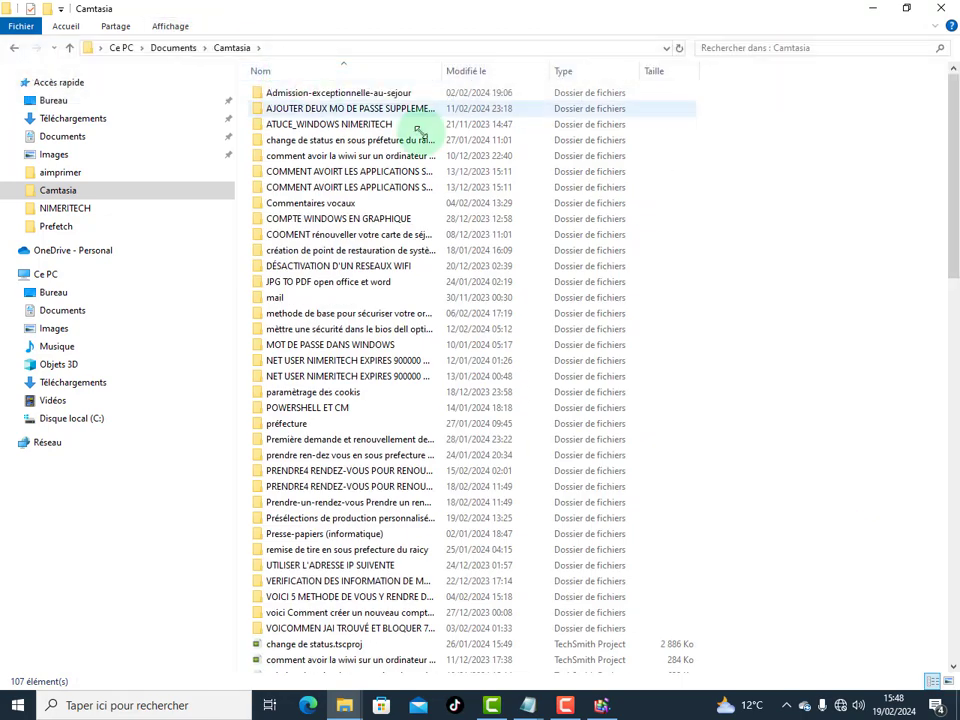
# Delete the five projects from hpsmart.tscproj through mail.tscproj, along with paramètrage des cookis.tscproj and plus.m4a
pyautogui.moveTo(950, 240); pyautogui.dragTo(935, 548)
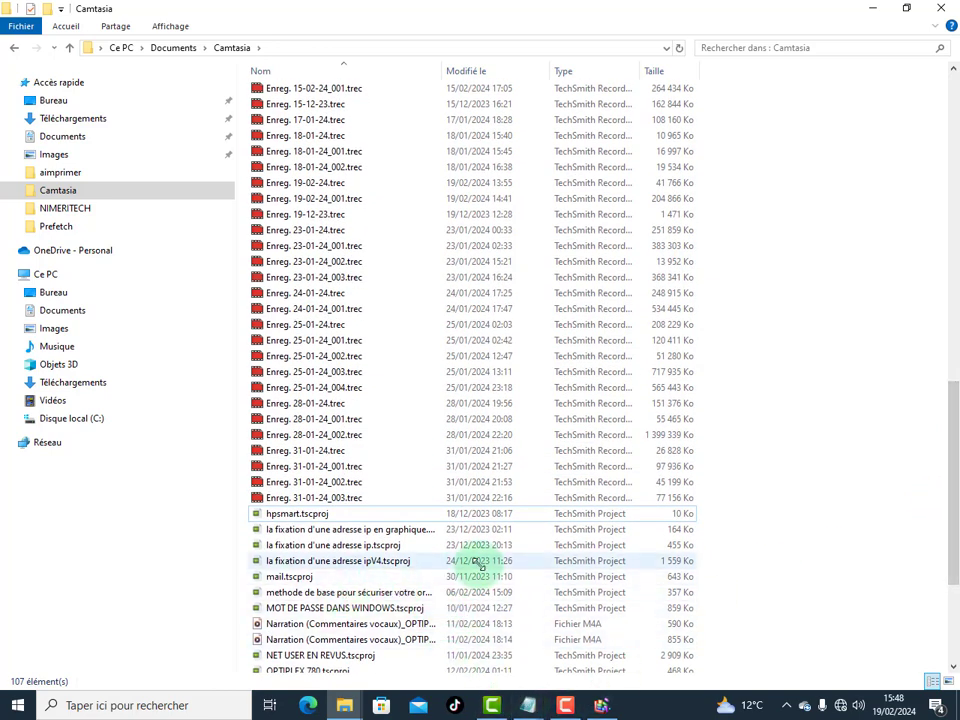
pyautogui.click(325, 529)
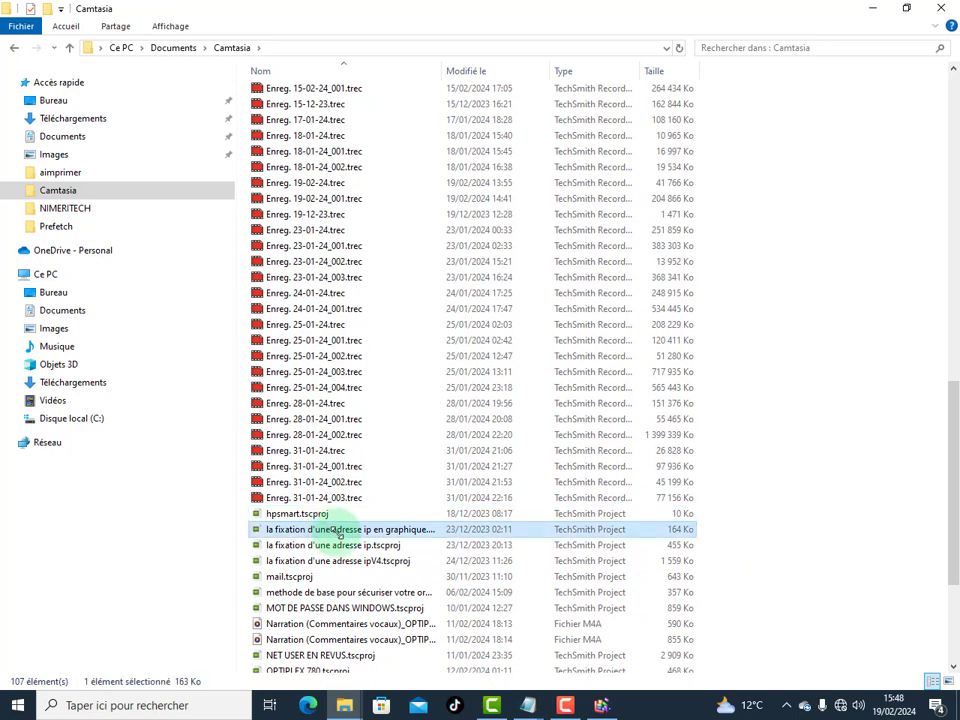
pyautogui.keyDown('ctrl'); pyautogui.click(452, 548); pyautogui.keyUp('ctrl')
pyautogui.keyDown('ctrl'); pyautogui.click(456, 564); pyautogui.keyUp('ctrl')
pyautogui.keyDown('ctrl'); pyautogui.click(459, 577); pyautogui.keyUp('ctrl')
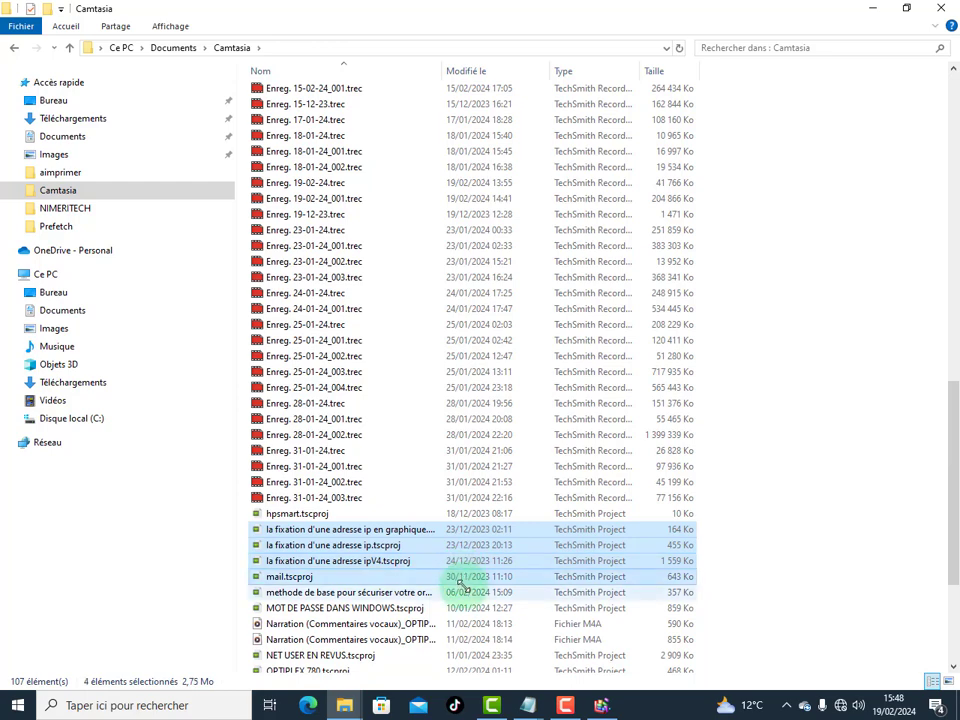
pyautogui.keyDown('ctrl'); pyautogui.click(467, 512); pyautogui.keyUp('ctrl')
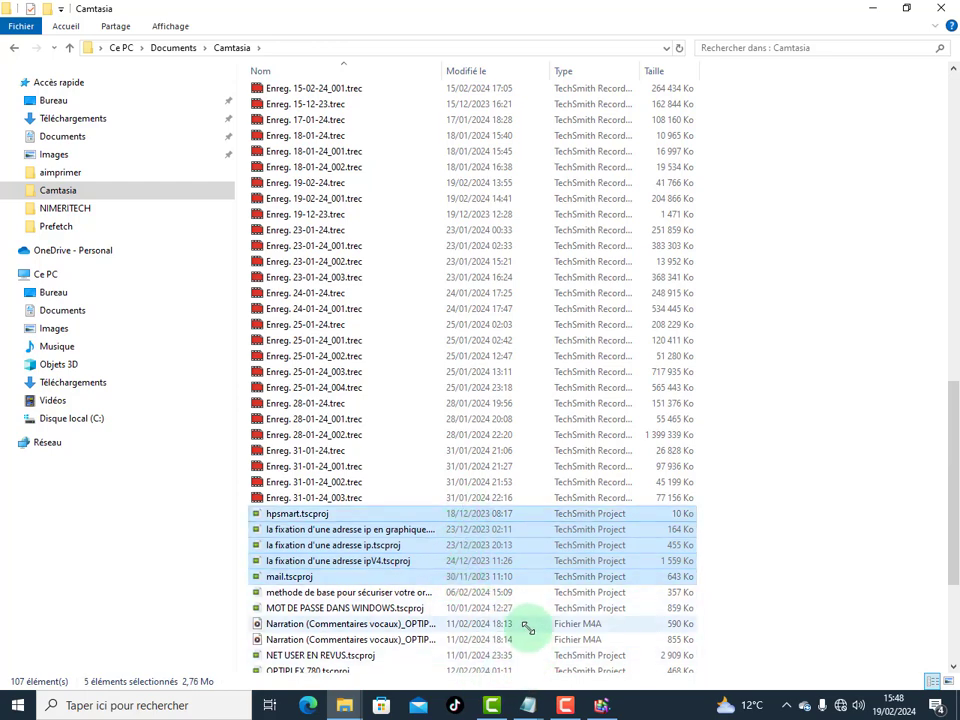
pyautogui.press('Delete')
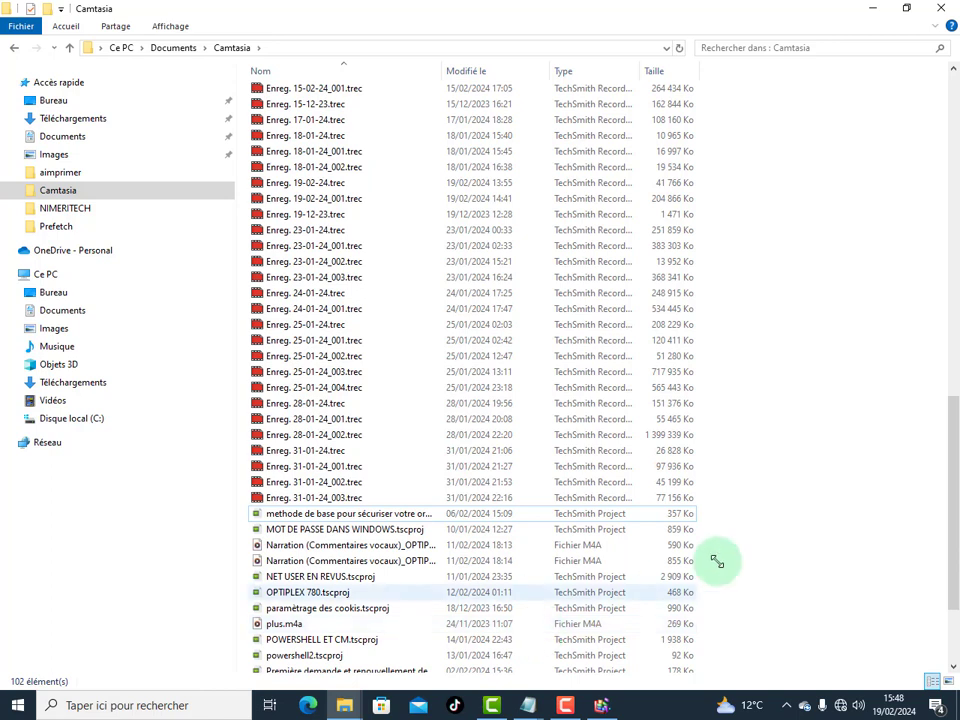
pyautogui.click(478, 622)
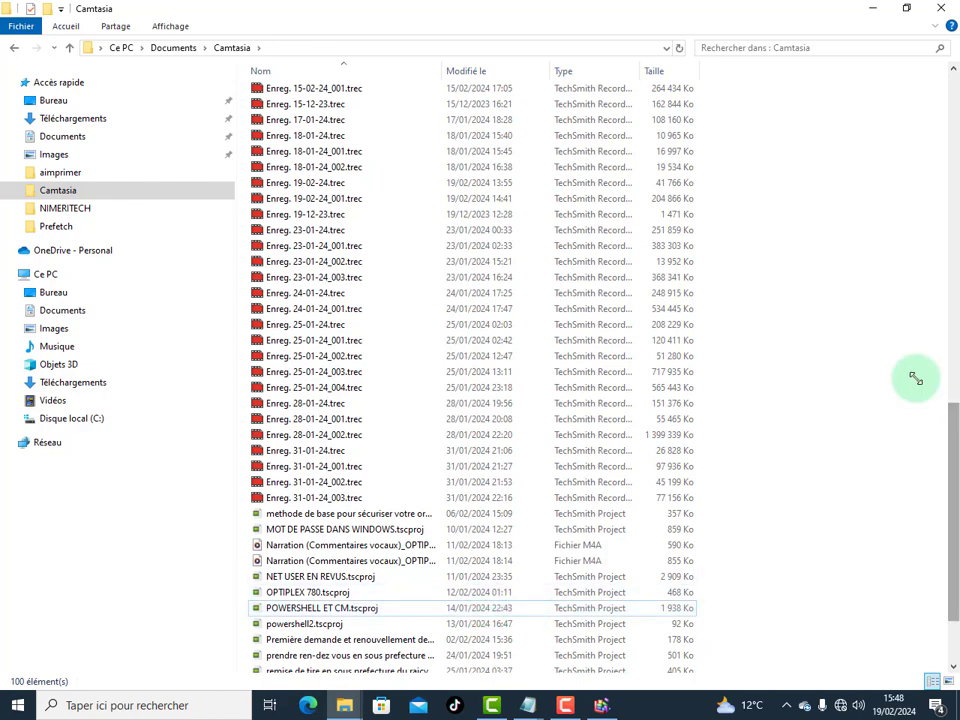
# Delete the projects rénouveller votre carte de séjour en france and se desaboner des experditeur mail, plus the two Narration (Commentaires vocaux) audio files
pyautogui.moveTo(951, 424); pyautogui.dragTo(949, 493)
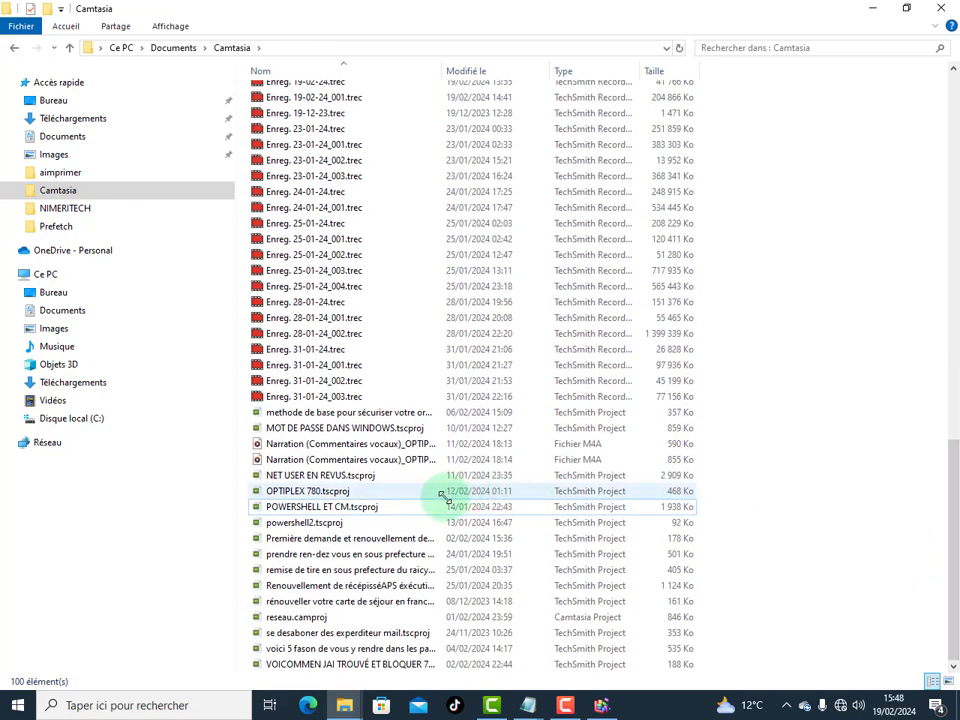
pyautogui.click(473, 601)
pyautogui.keyDown('ctrl'); pyautogui.click(463, 633); pyautogui.keyUp('ctrl')
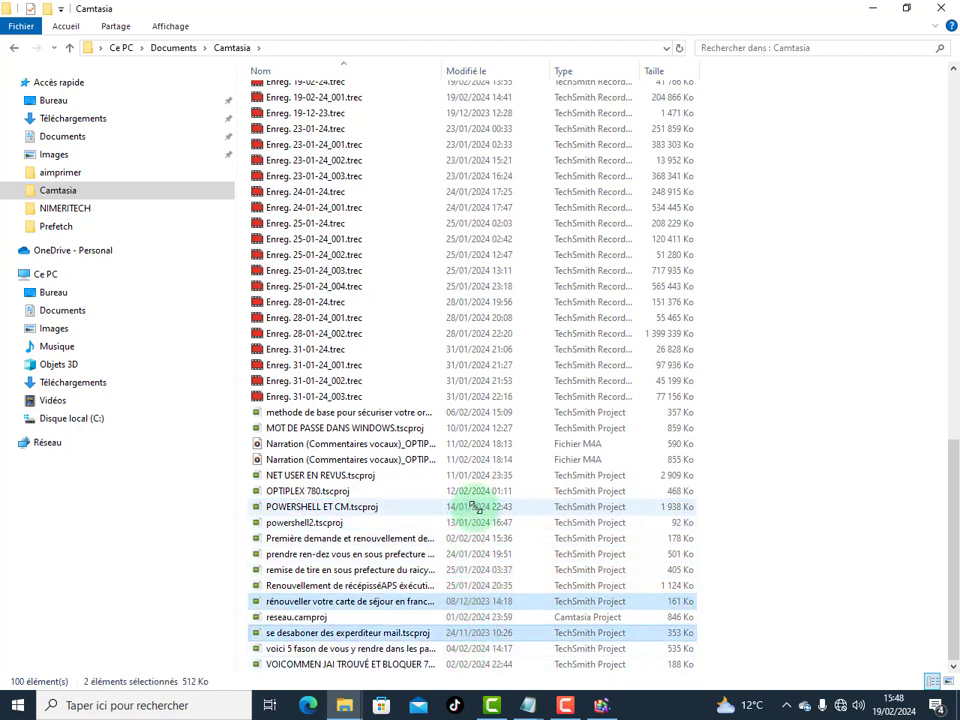
pyautogui.press('Delete')
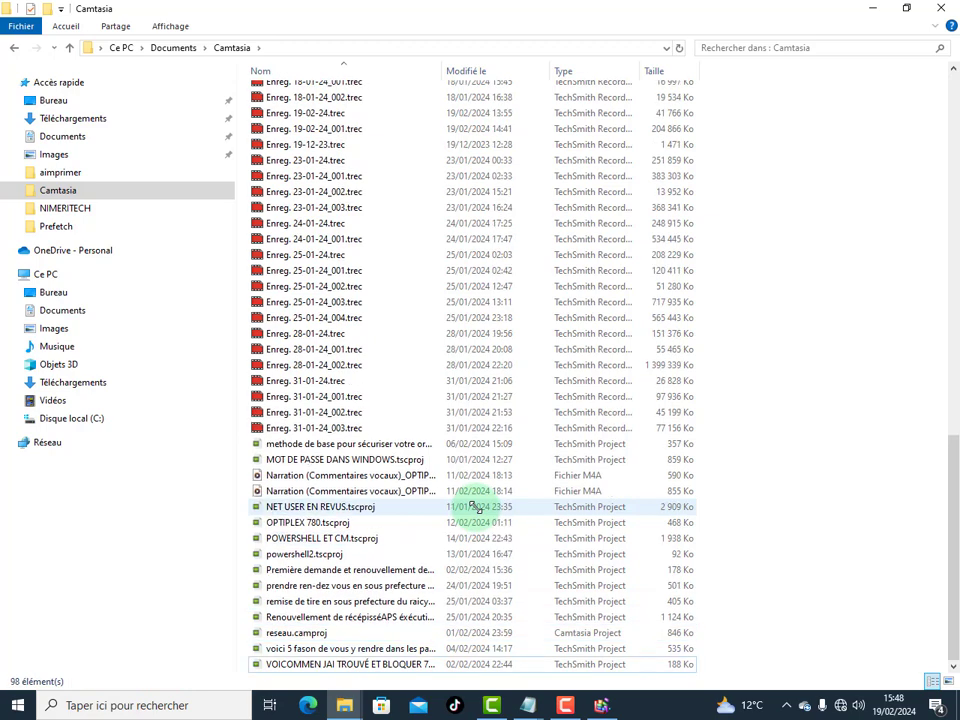
pyautogui.click(333, 474)
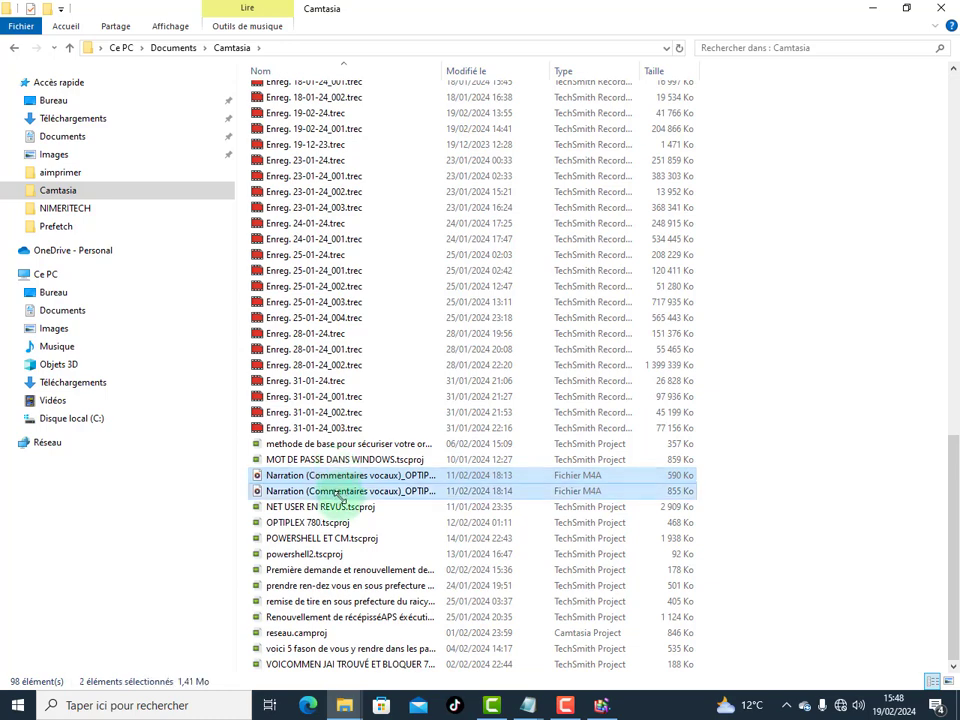
pyautogui.press('Delete')
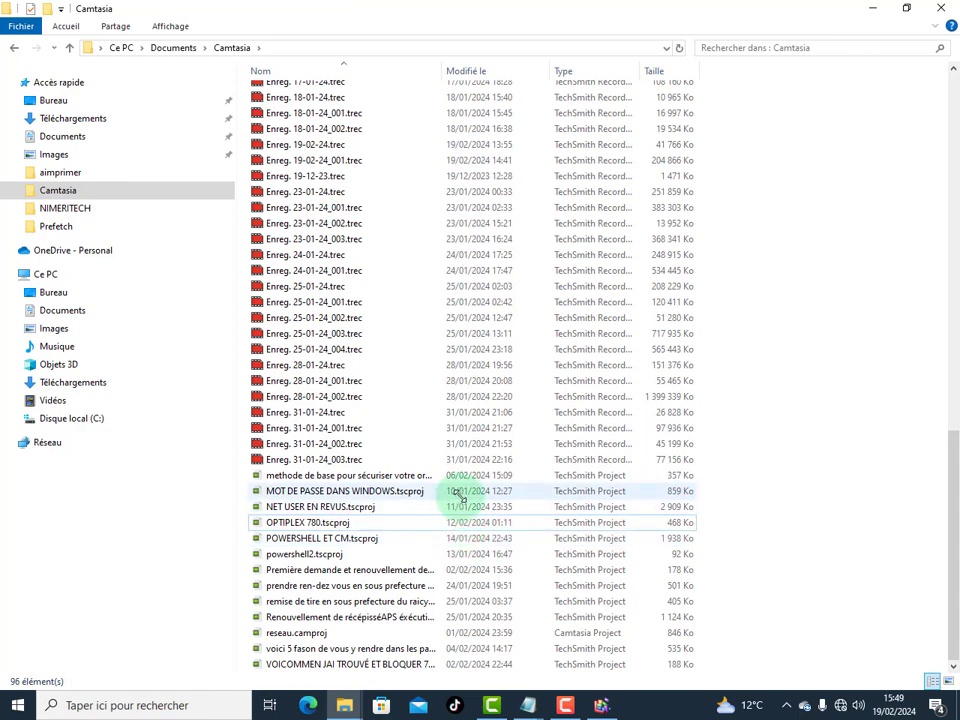
# Delete the projects MOT DE PASSE DANS WINDOWS.tscproj, NET USER EN REVUS.tscproj, OPTIPLEX 780.tscproj and POWERSHELL ET CM.tscproj
pyautogui.click(455, 492)
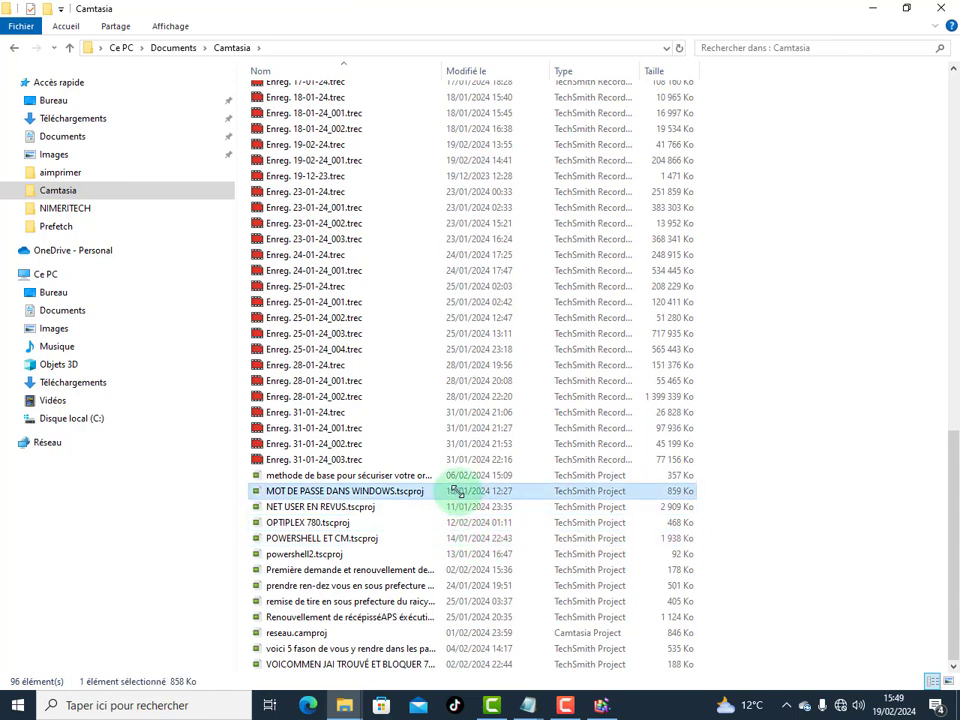
pyautogui.press('Delete')
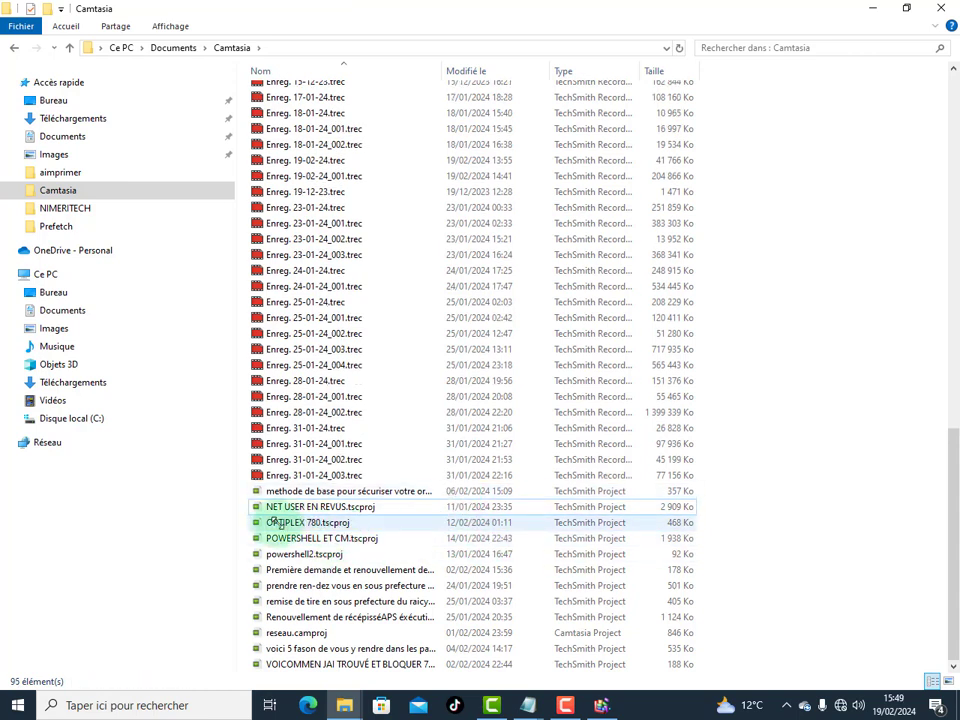
pyautogui.moveTo(282, 507); pyautogui.dragTo(291, 511)
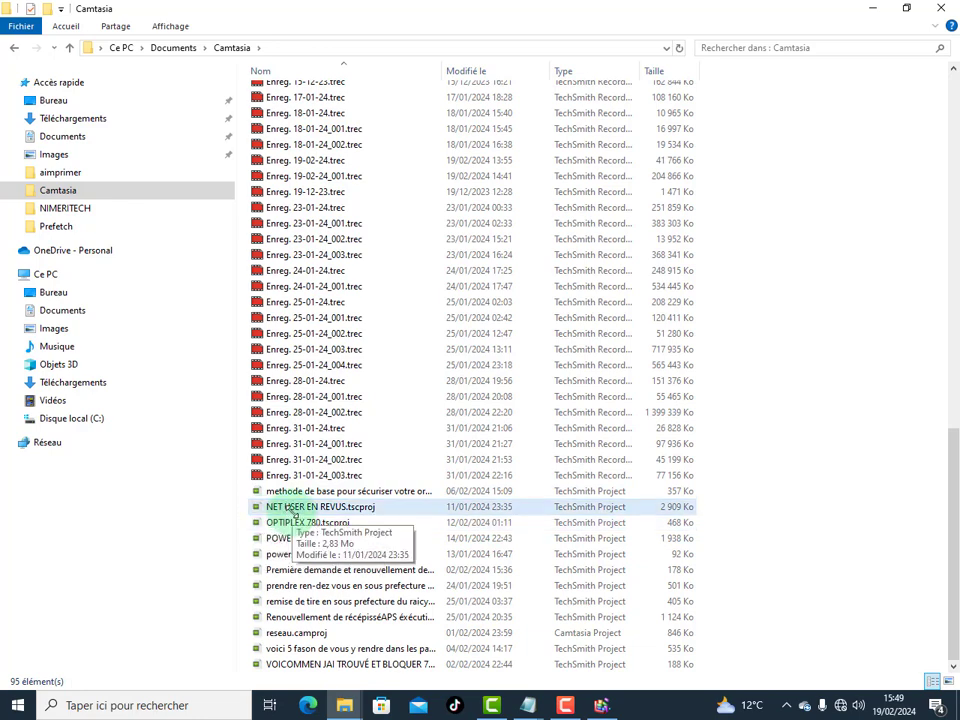
pyautogui.rightClick(300, 510)
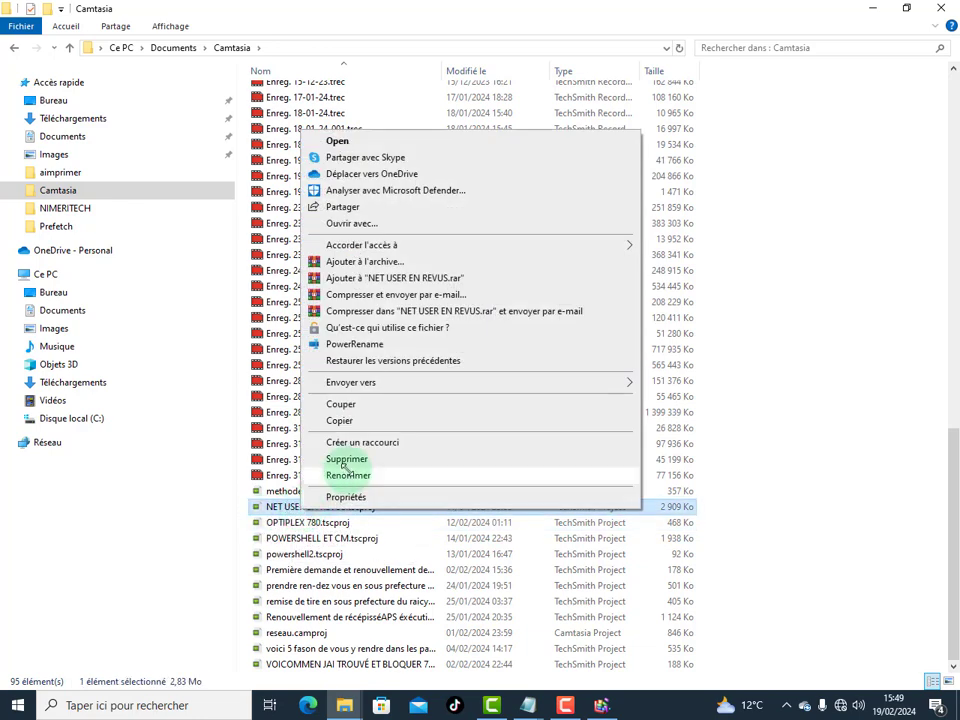
pyautogui.click(335, 458)
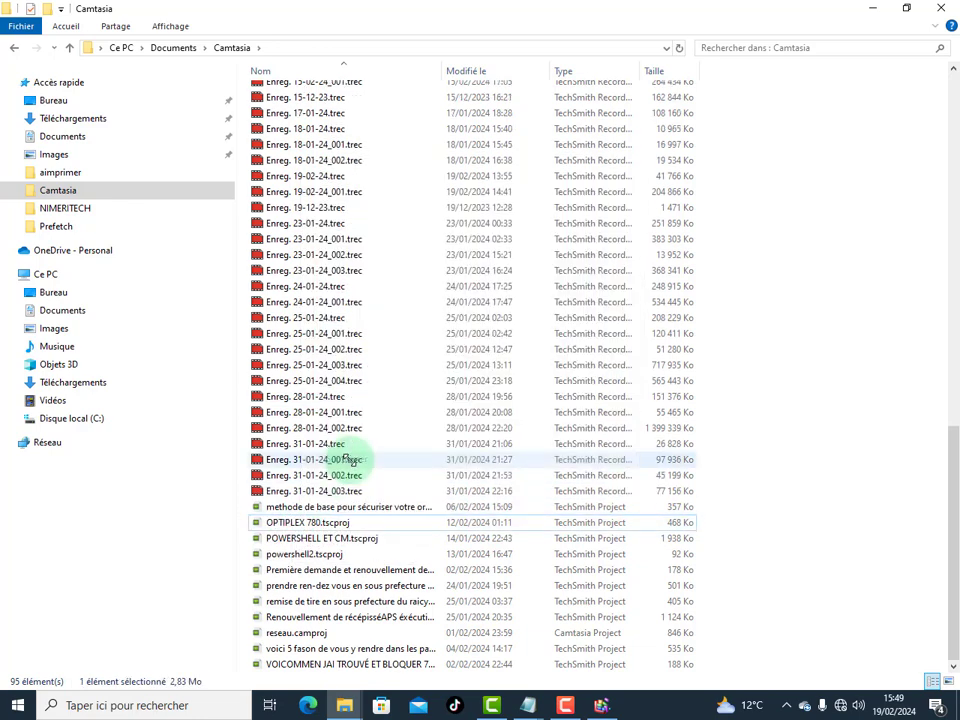
pyautogui.rightClick(313, 522)
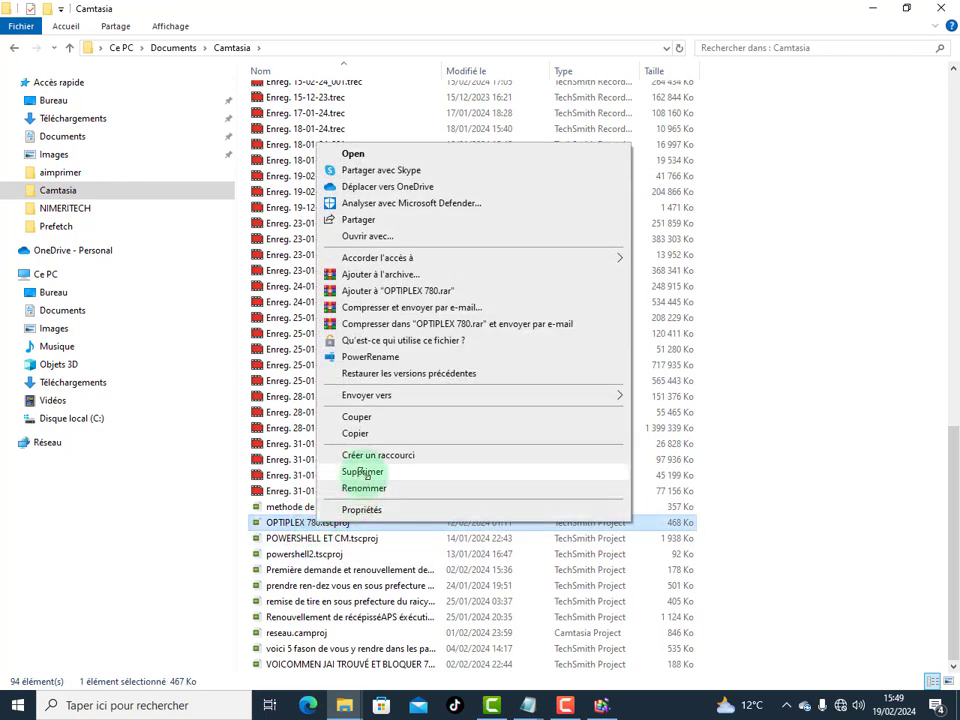
pyautogui.click(364, 472)
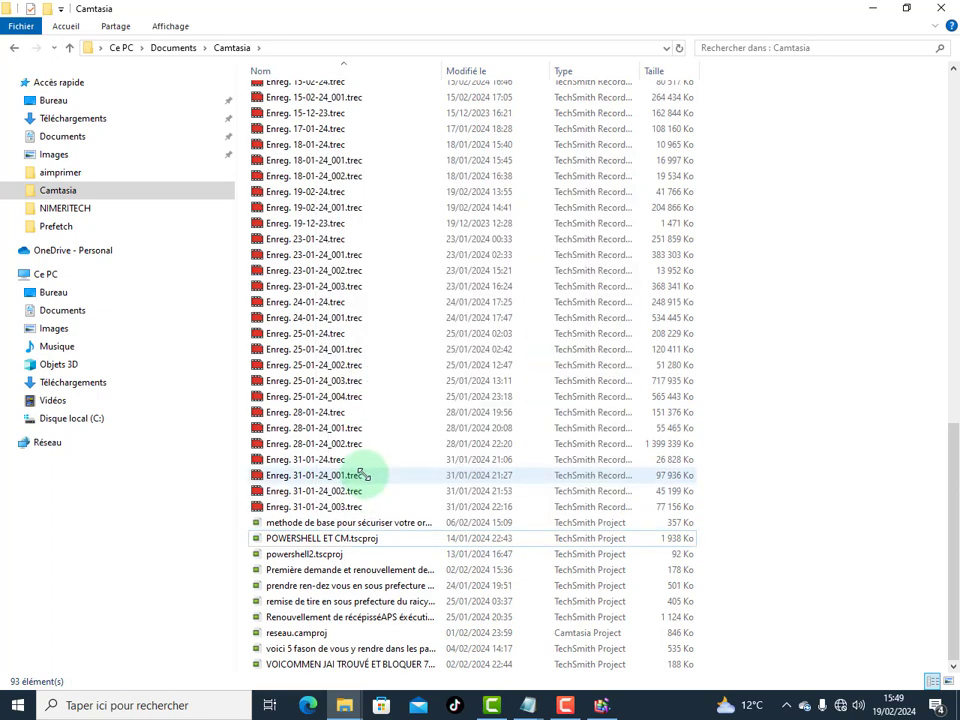
pyautogui.rightClick(320, 537)
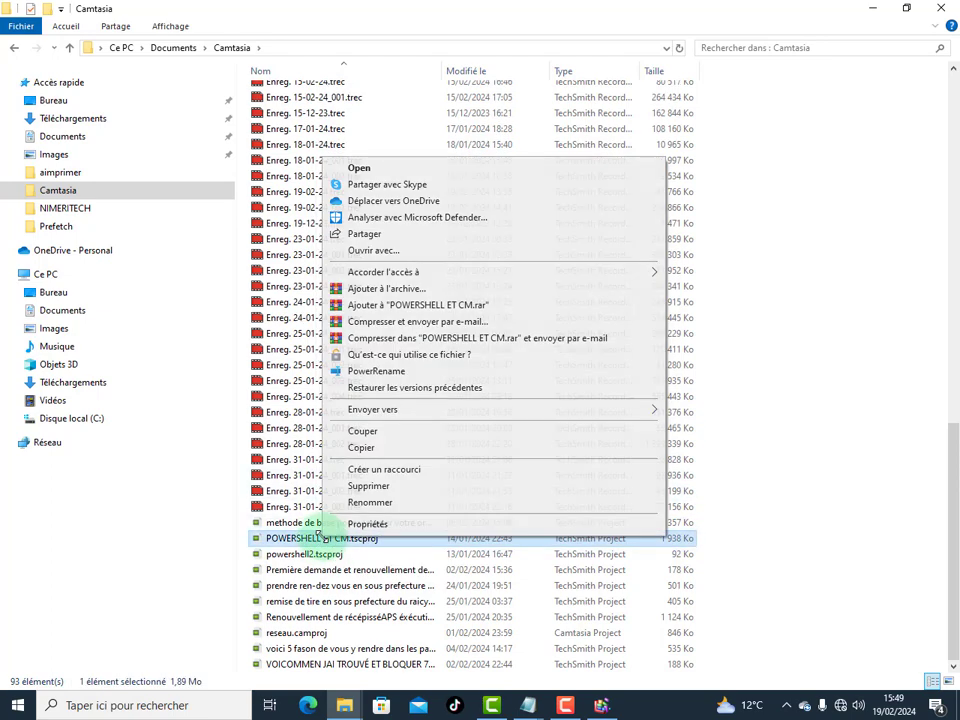
pyautogui.click(363, 485)
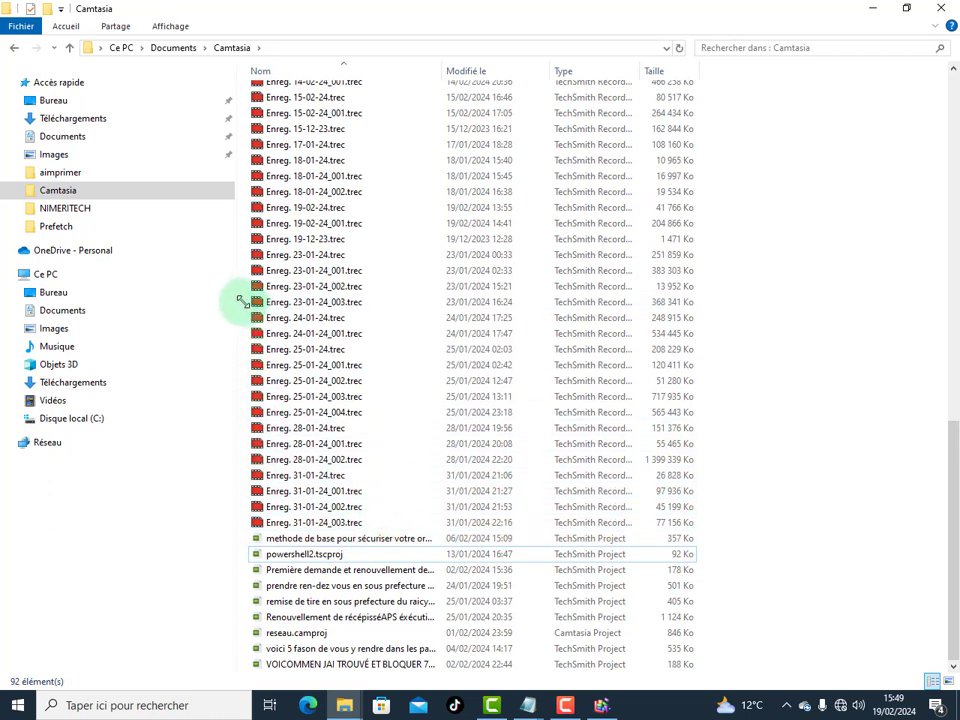
# Delete the recordings from Enreg. 23-01-24_003.trec through Enreg. 31-01-24_003.trec
pyautogui.moveTo(243, 301); pyautogui.dragTo(365, 519)
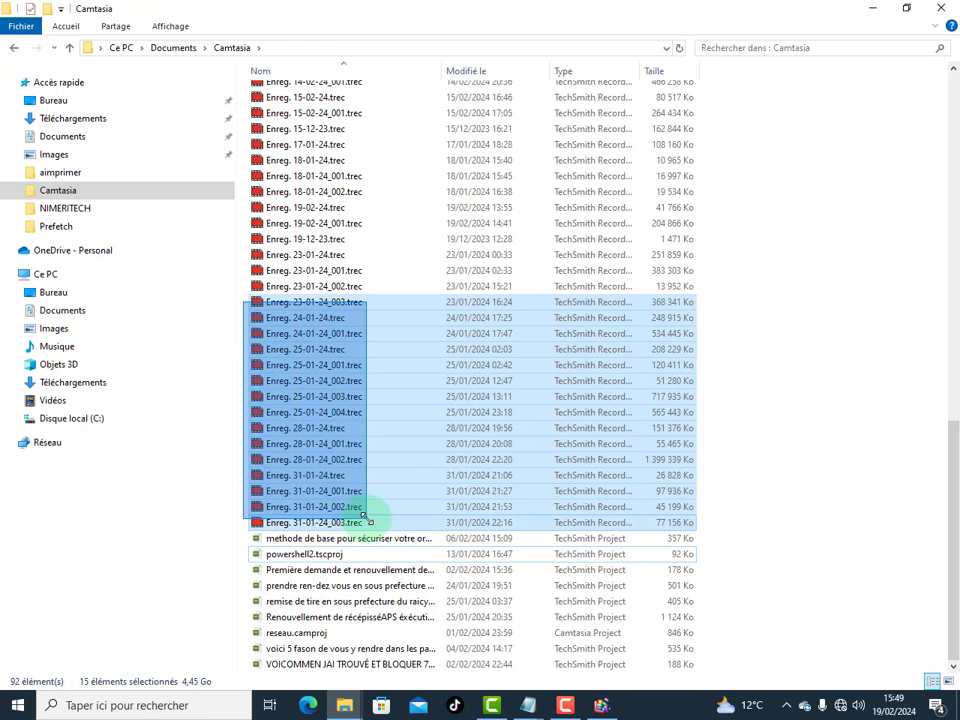
pyautogui.moveTo(367, 521); pyautogui.dragTo(368, 521)
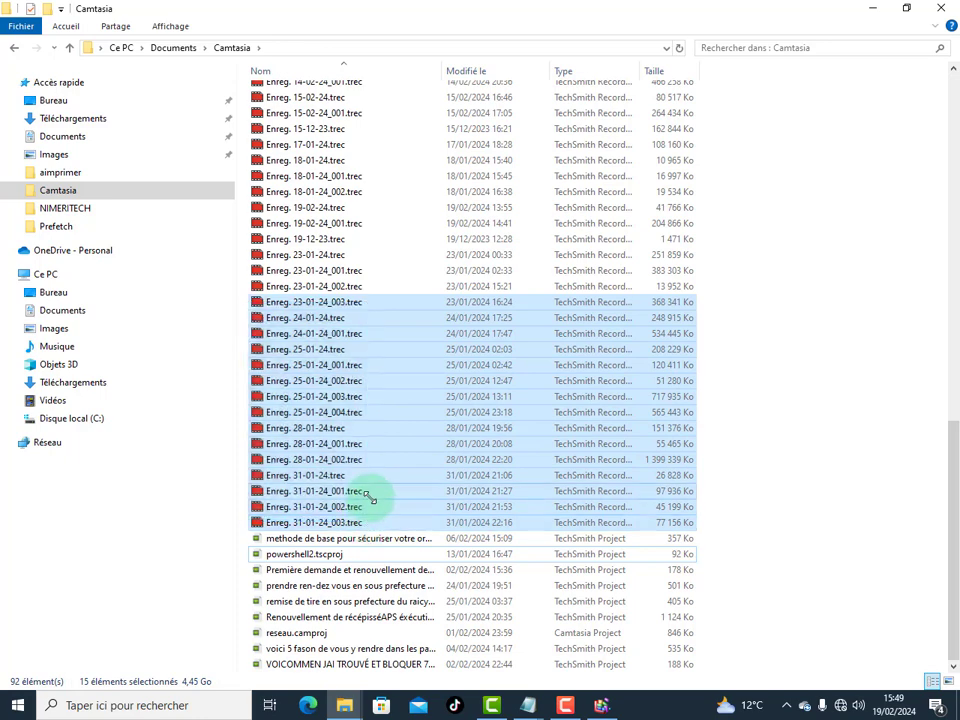
pyautogui.press('Delete')
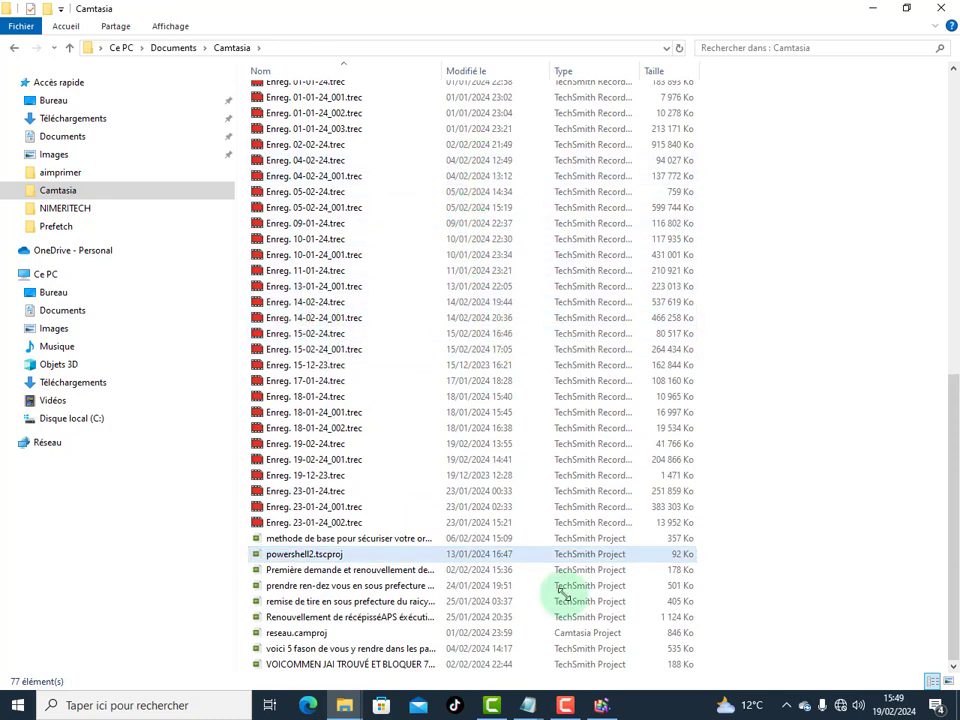
# Stop the running optimization of drive C: and close the drive optimization window
pyautogui.click(601, 705)
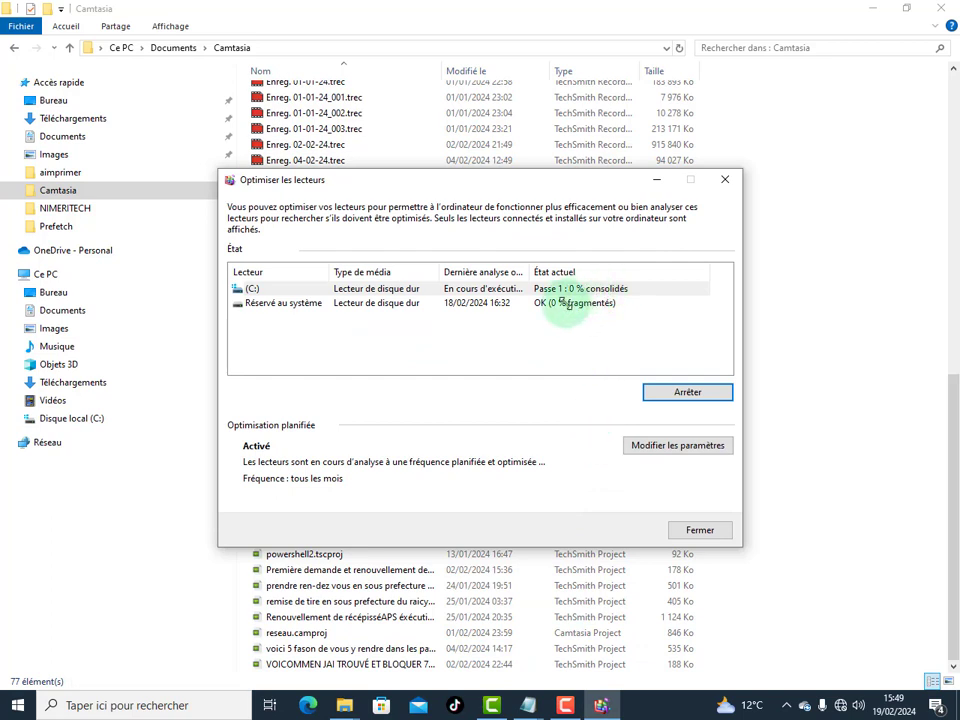
pyautogui.click(578, 289)
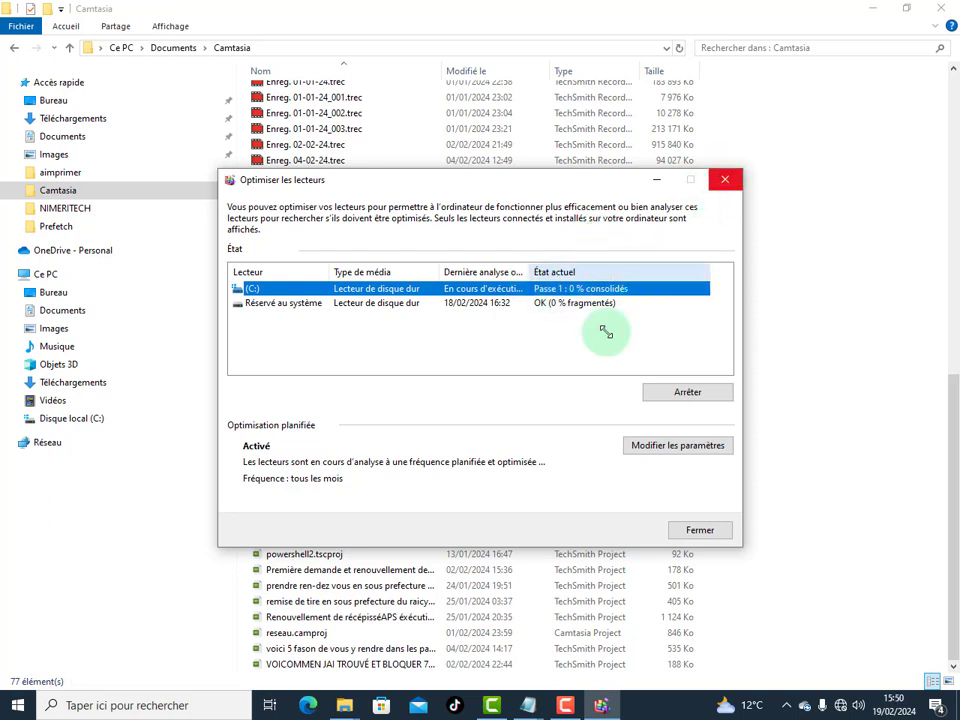
pyautogui.click(675, 388)
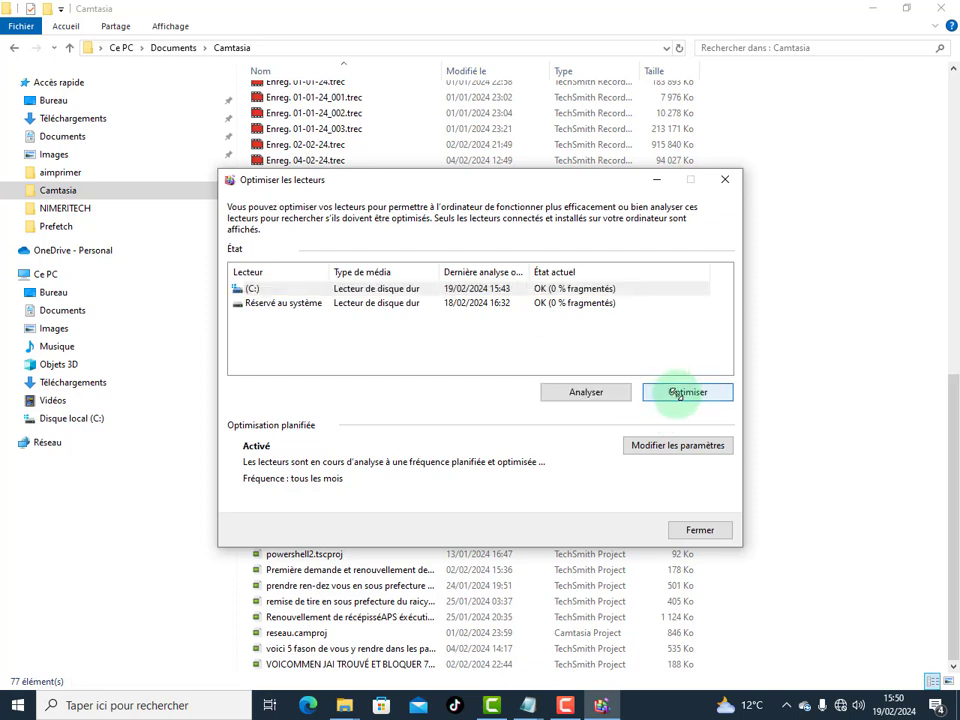
pyautogui.click(724, 179)
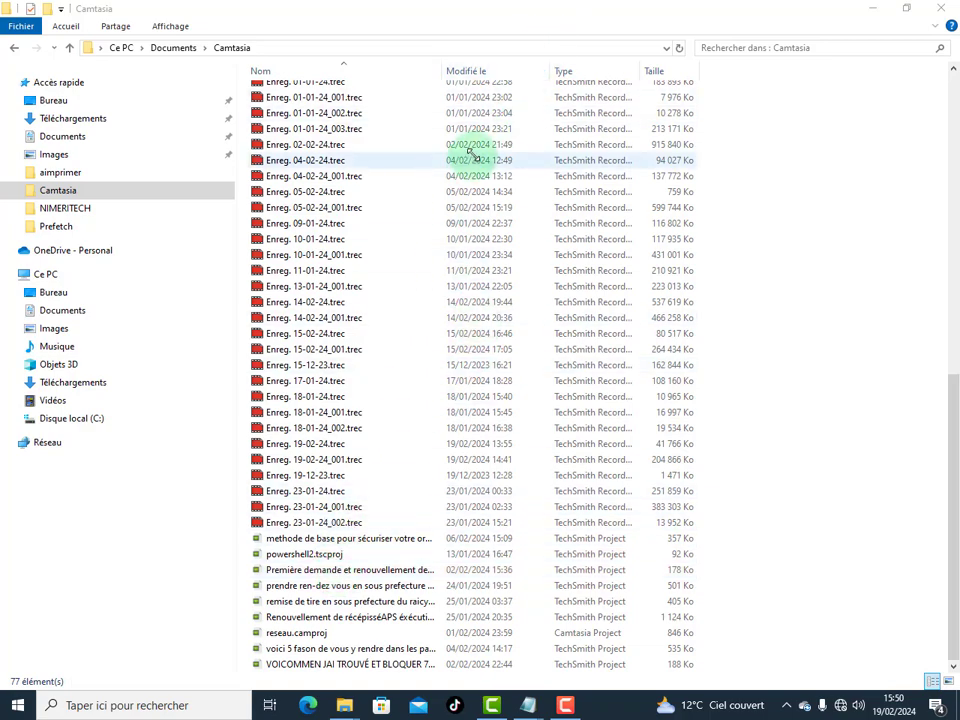
# Delete the four recordings from Enreg. 01-01-24.trec through Enreg. 01-01-24_003.trec in the Camtasia folder
pyautogui.scroll(1, 498, 139)
pyautogui.scroll(-1, 498, 137)
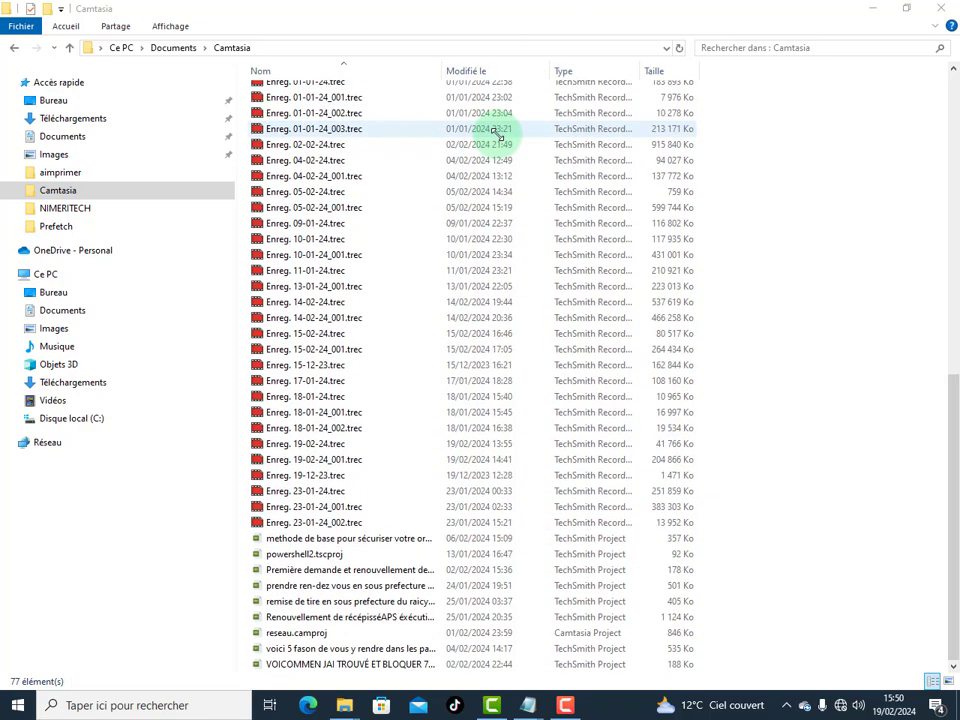
pyautogui.scroll(1, 499, 135)
pyautogui.scroll(2, 498, 137)
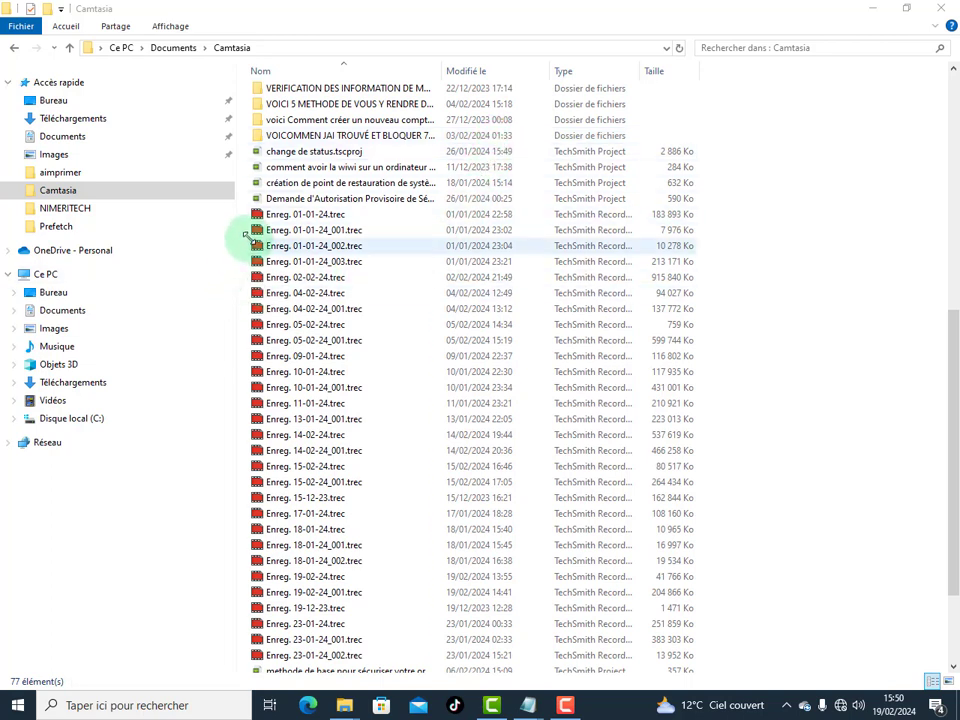
pyautogui.moveTo(246, 208); pyautogui.dragTo(316, 260)
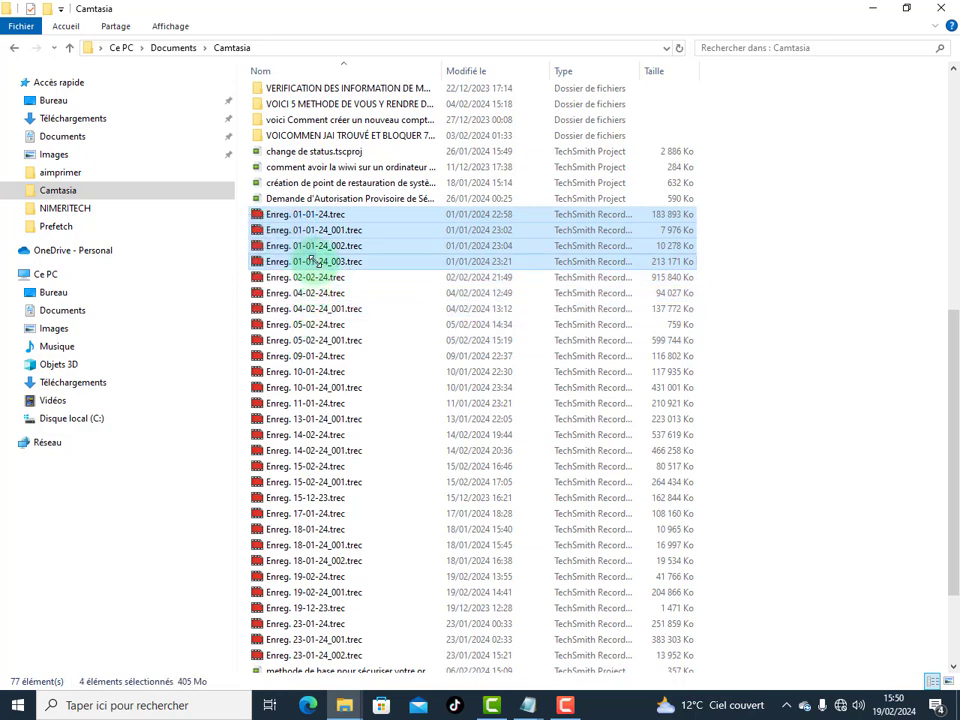
pyautogui.press('Delete')
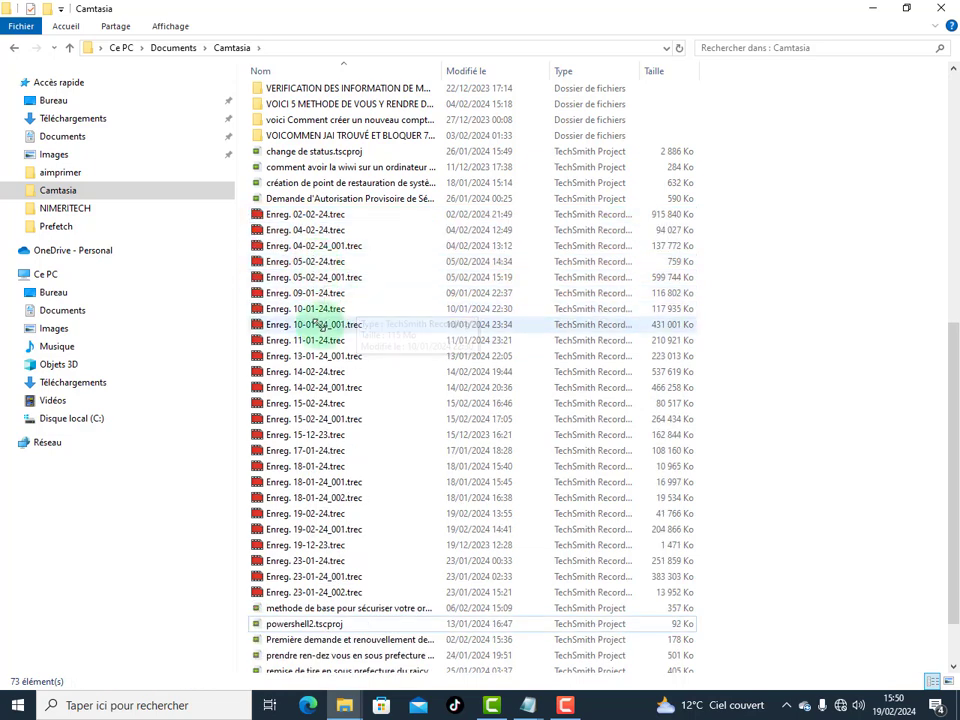
# Delete the recordings Enreg. 10-01-24.trec through Enreg. 13-01-24_001.trec and Enreg. 17-01-24.trec through Enreg. 18-01-24_002.trec
pyautogui.moveTo(249, 304); pyautogui.dragTo(316, 350)
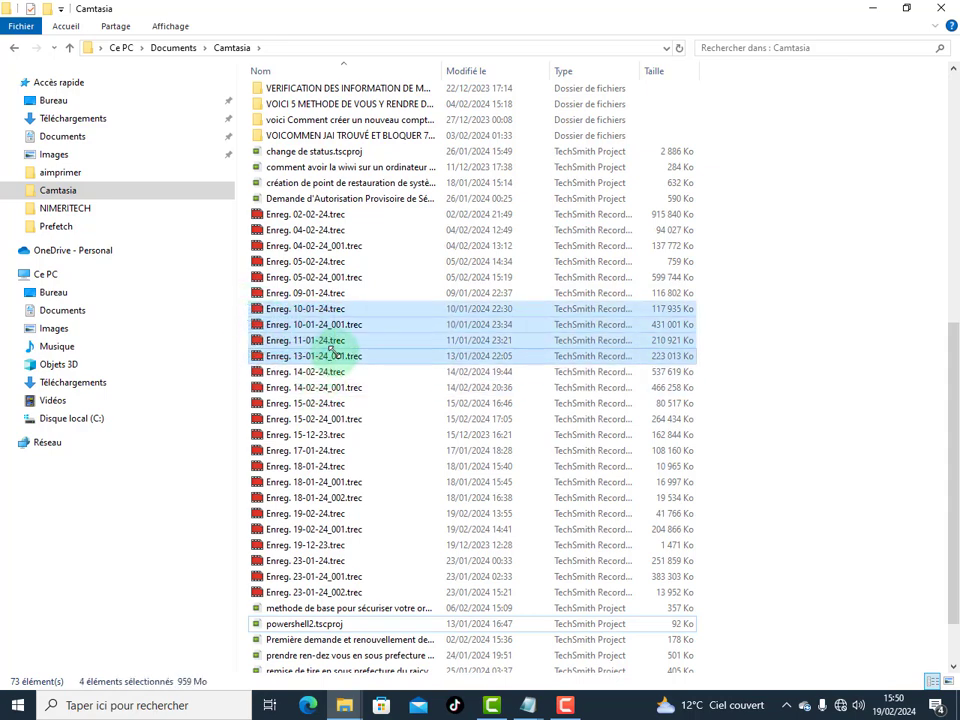
pyautogui.press('Delete')
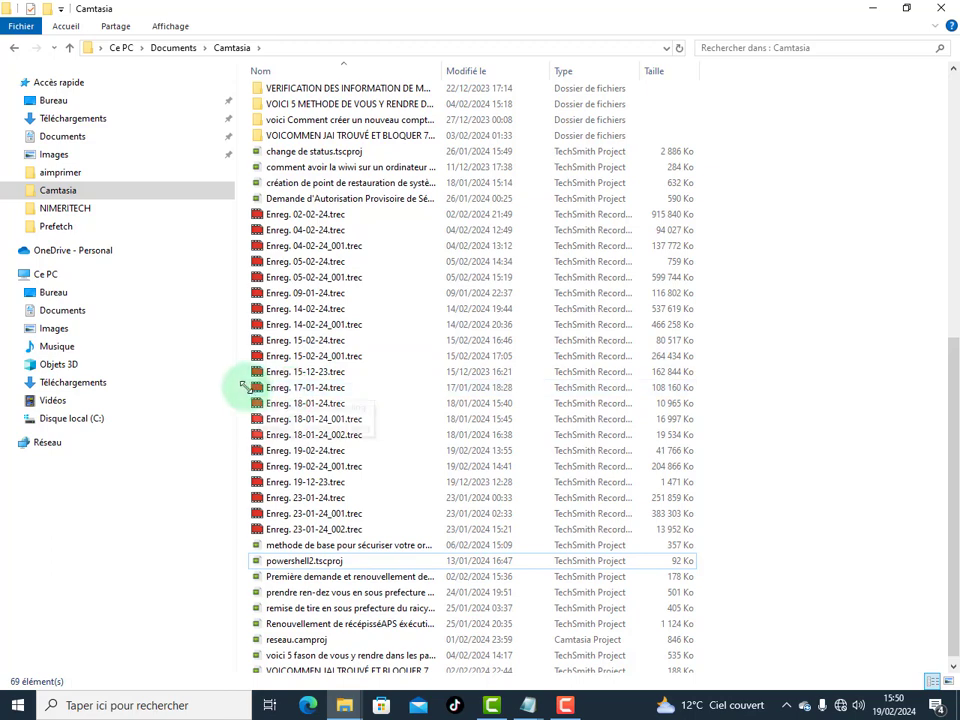
pyautogui.moveTo(245, 383); pyautogui.dragTo(373, 434)
pyautogui.press('Delete')
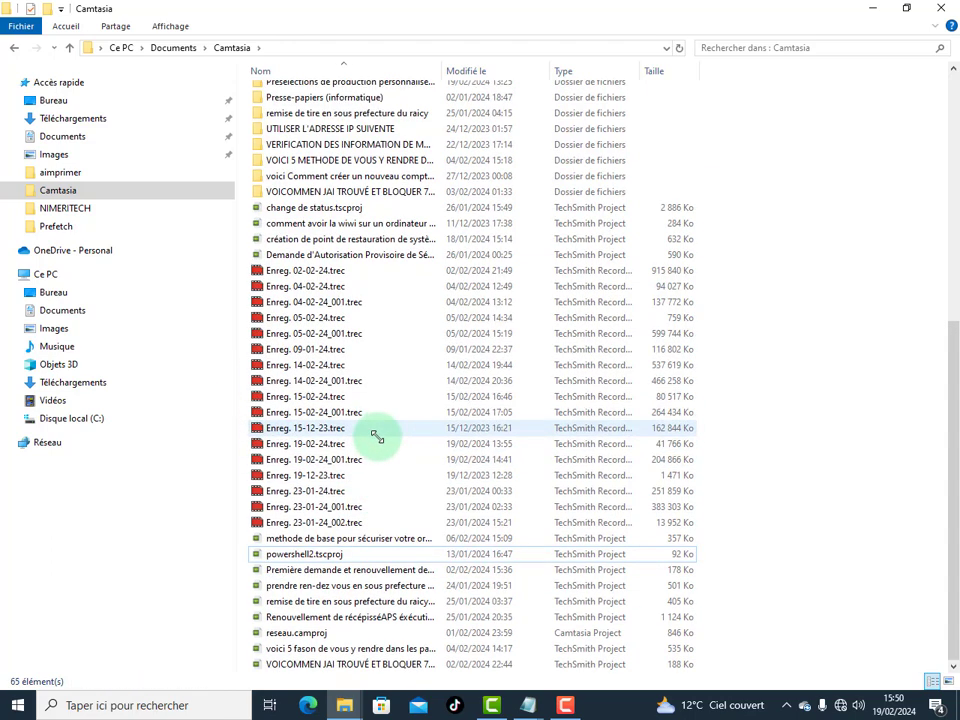
# Delete the three recordings Enreg. 23-01-24_001.trec, Enreg. 23-01-24.trec and Enreg. 23-01-24_002.trec
pyautogui.moveTo(245, 432); pyautogui.dragTo(320, 500)
pyautogui.click(290, 506)
pyautogui.press('Delete')
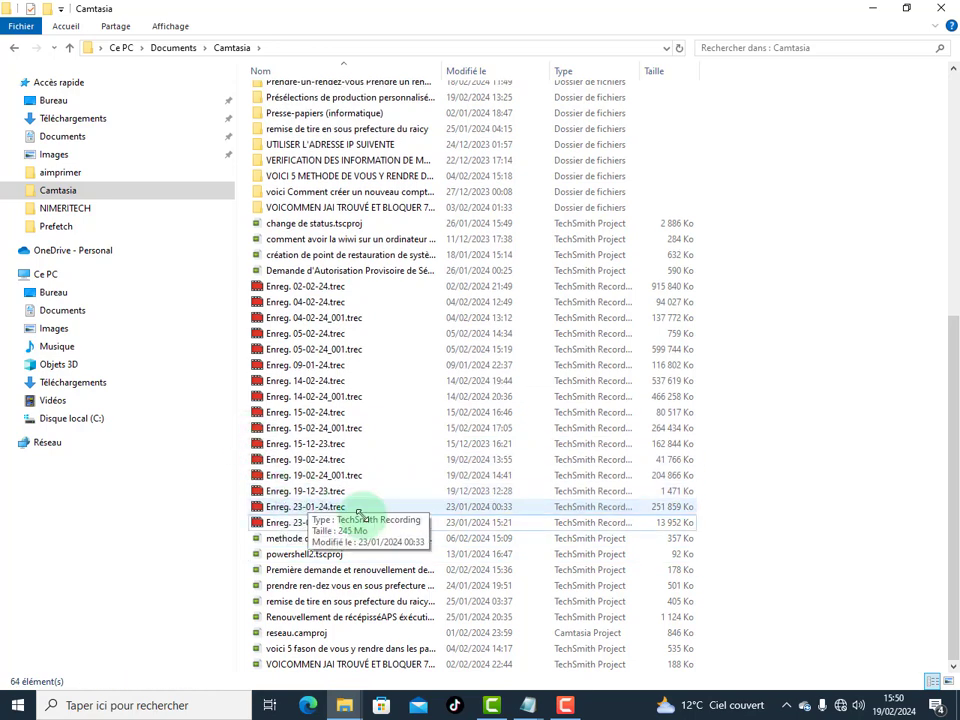
pyautogui.click(455, 508)
pyautogui.press('Delete')
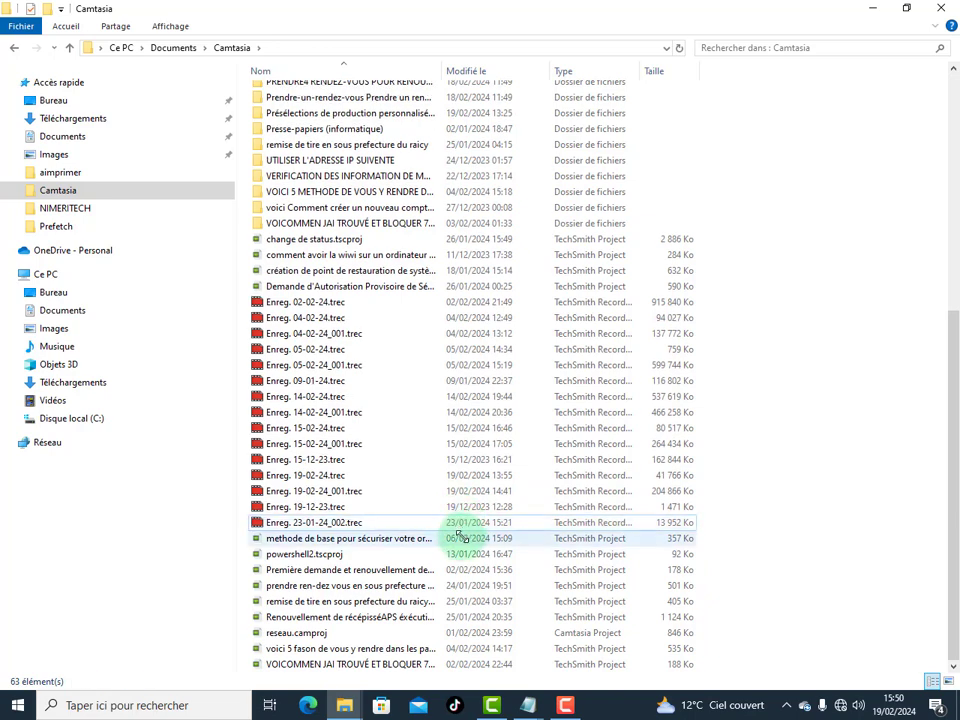
pyautogui.click(456, 522)
pyautogui.press('Delete')
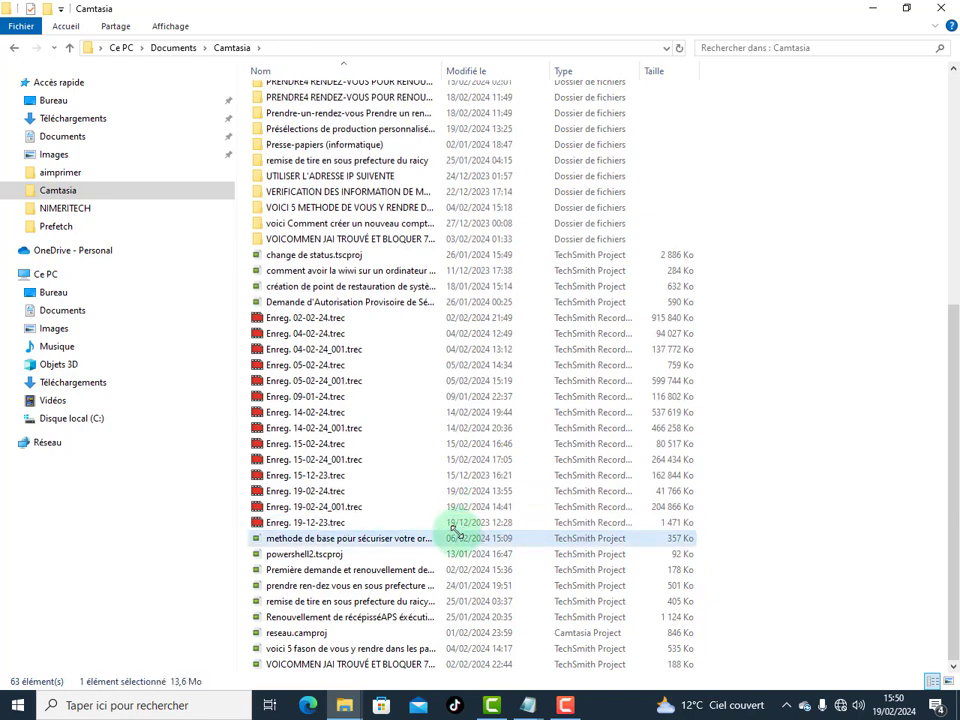
# Delete the projects prendre ren-dez vous en sous prefecture, remise de tire en sous prefecture du raicy, Renouvellement de récépisséAPS and powershell2.tscproj
pyautogui.click(466, 586)
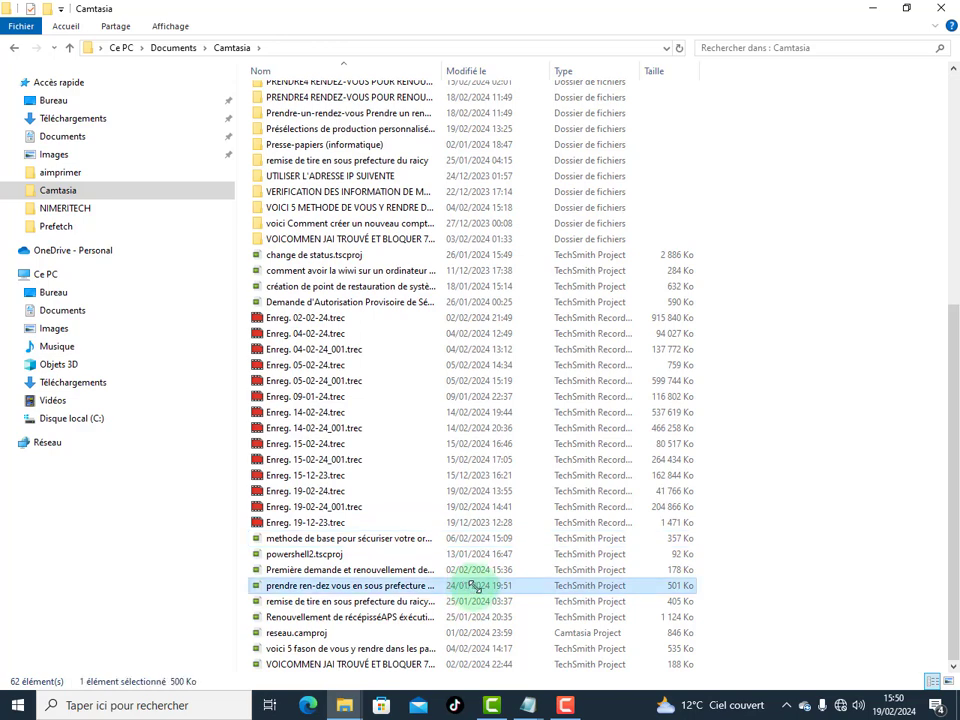
pyautogui.press('Delete')
pyautogui.click(458, 601)
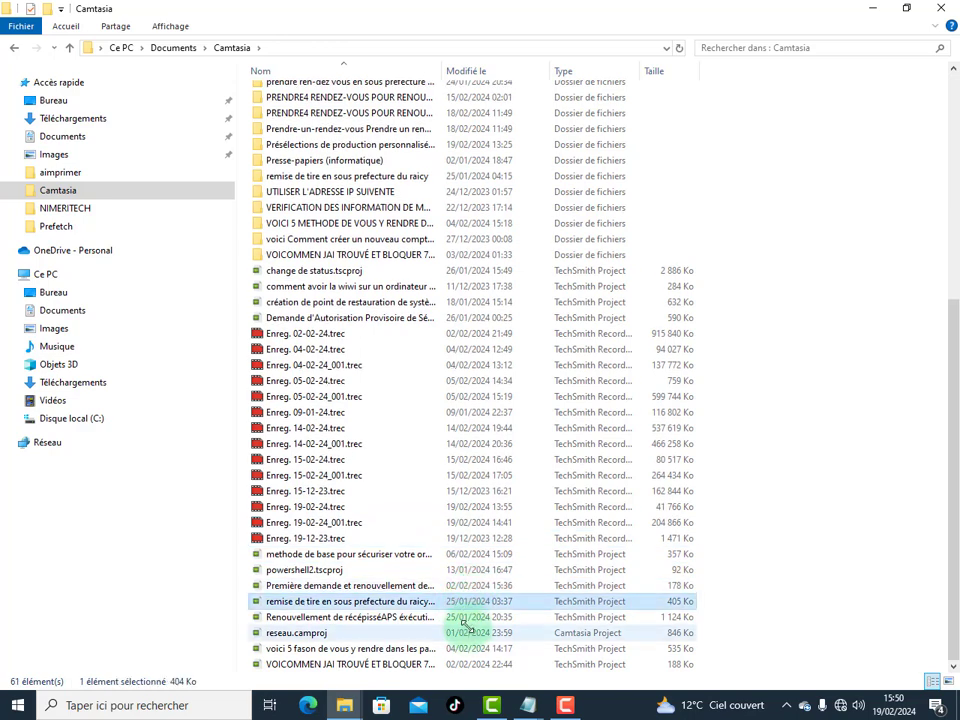
pyautogui.press('Delete')
pyautogui.press('Delete')
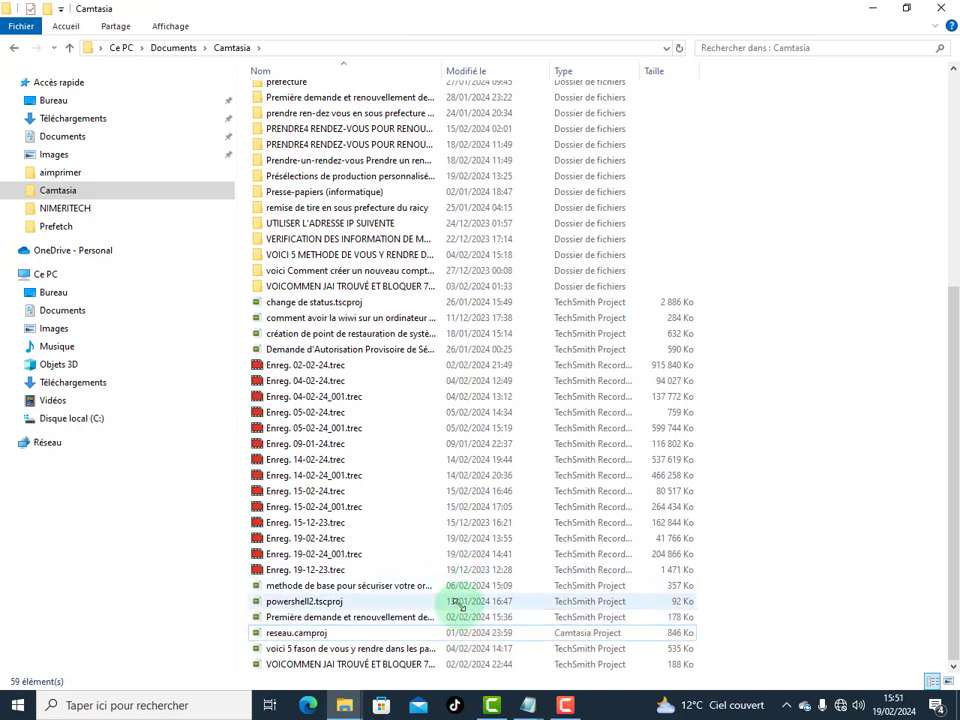
pyautogui.click(457, 604)
pyautogui.press('Delete')
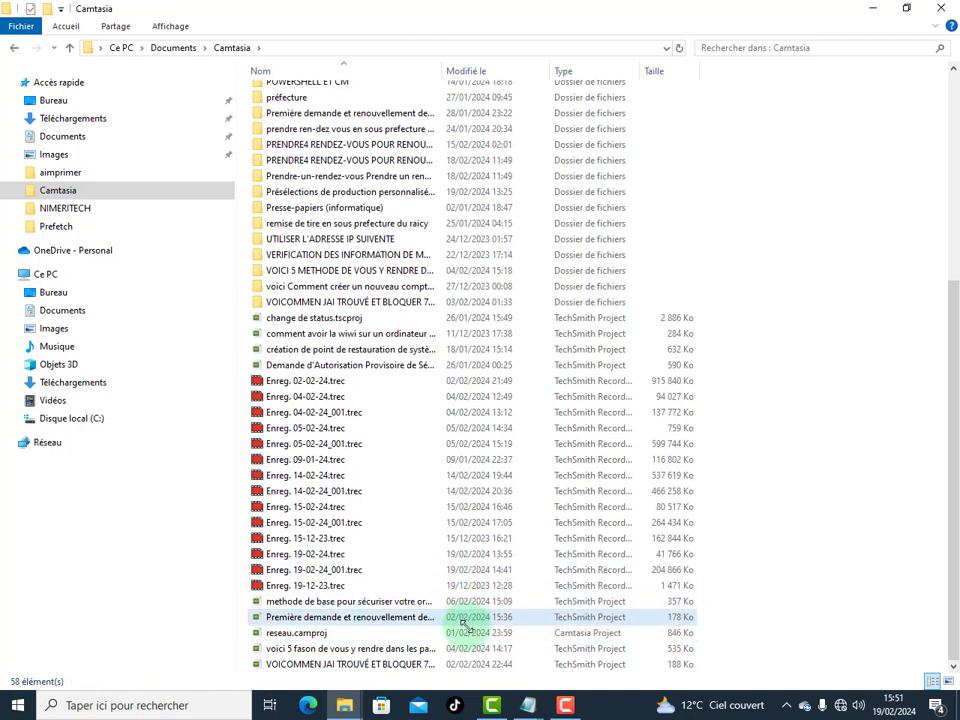
# Delete Enreg. 09-01-24.trec and the projects Demande d'Autorisation Provisoire, change de status.tscproj and comment avoir la wiwi sur un ordinateur
pyautogui.click(466, 460)
pyautogui.press('Delete')
pyautogui.click(464, 377)
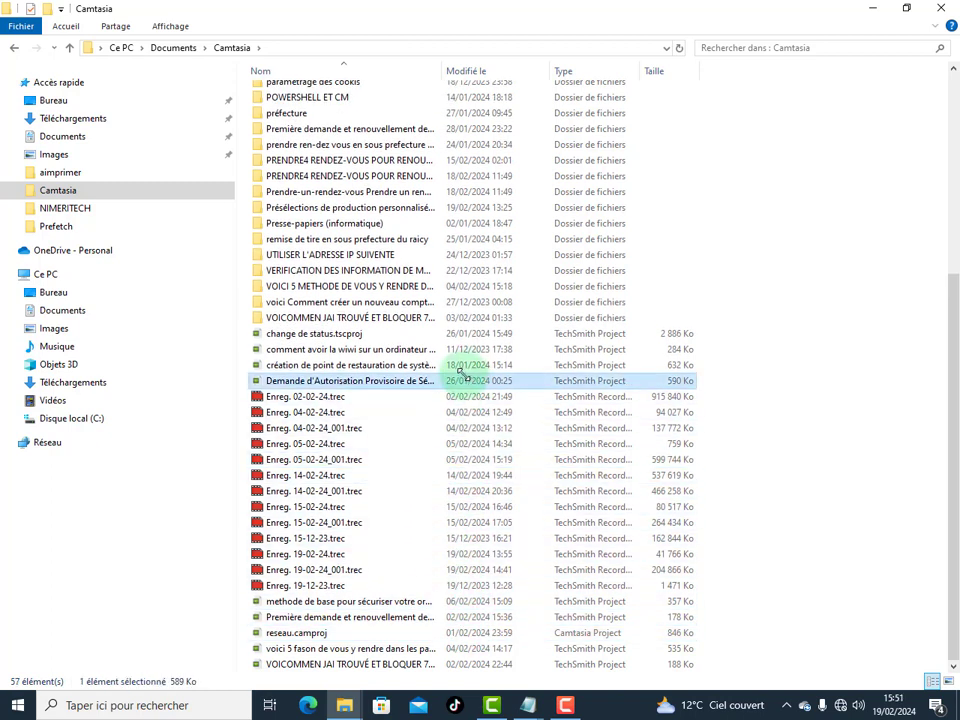
pyautogui.press('Delete')
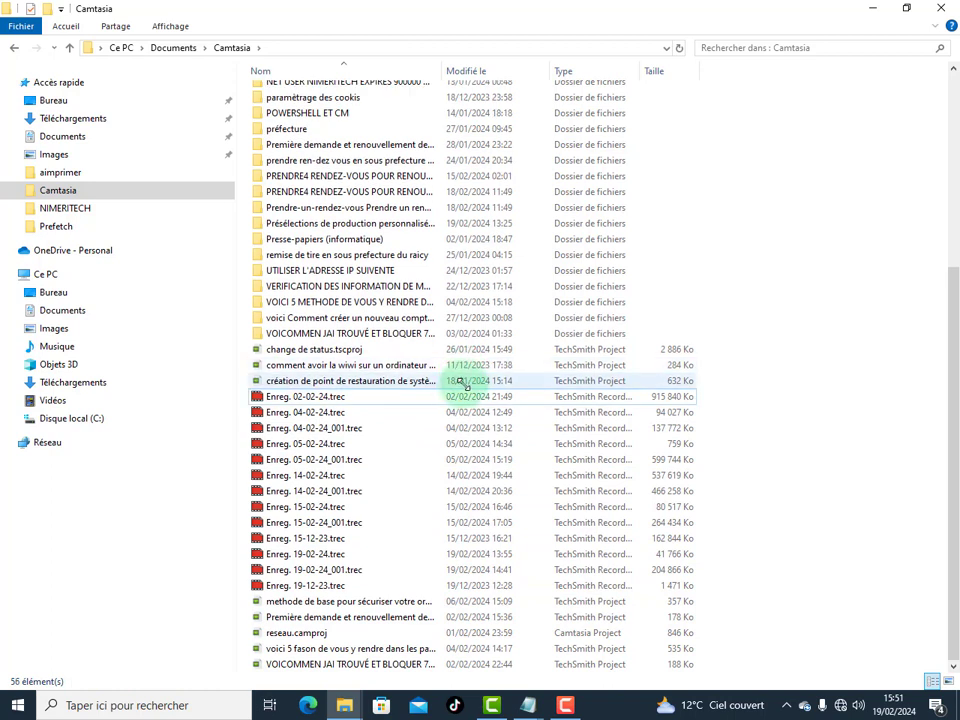
pyautogui.click(456, 350)
pyautogui.press('Delete')
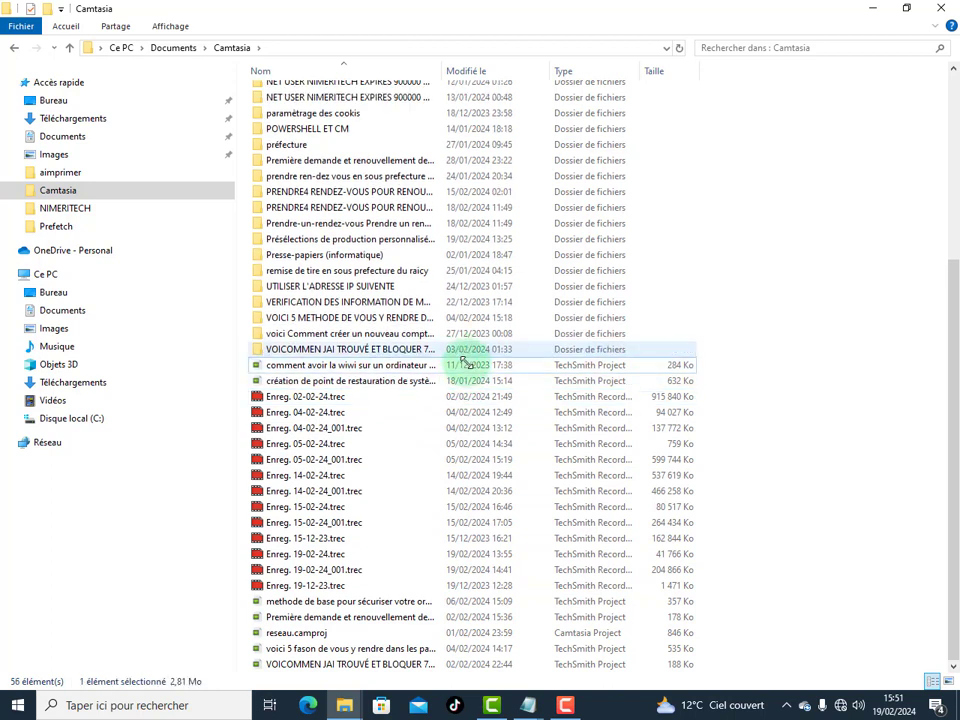
pyautogui.click(462, 362)
pyautogui.press('Delete')
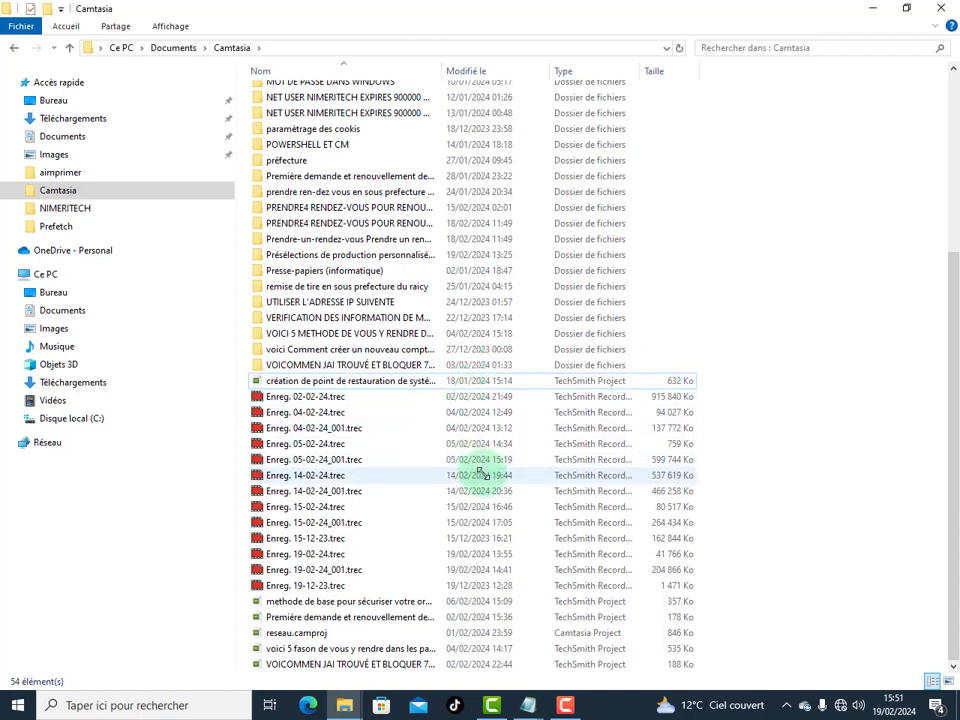
pyautogui.scroll(4, 845, 462)
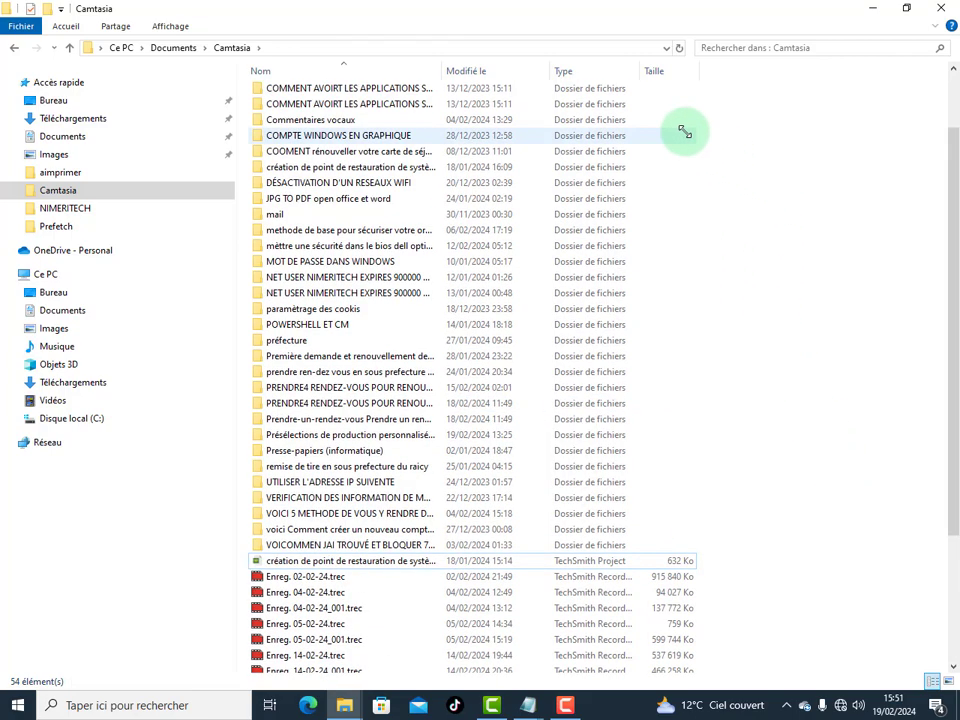
# Close the Camtasia folder window and the properties dialog of Disque local (C:)
pyautogui.scroll(2, 684, 131)
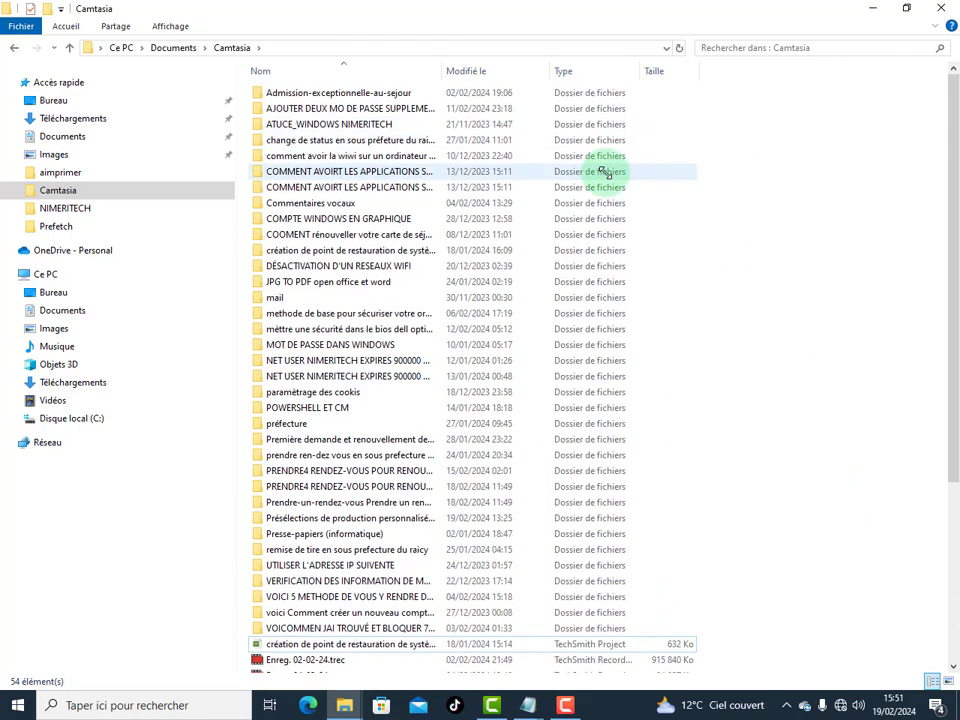
pyautogui.click(941, 9)
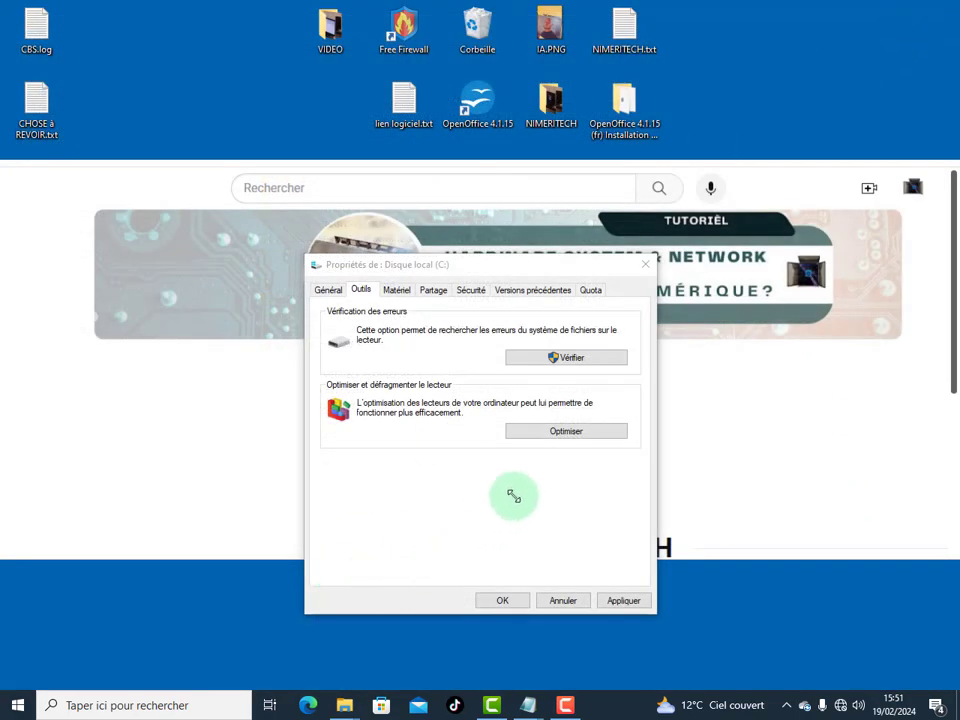
pyautogui.click(645, 264)
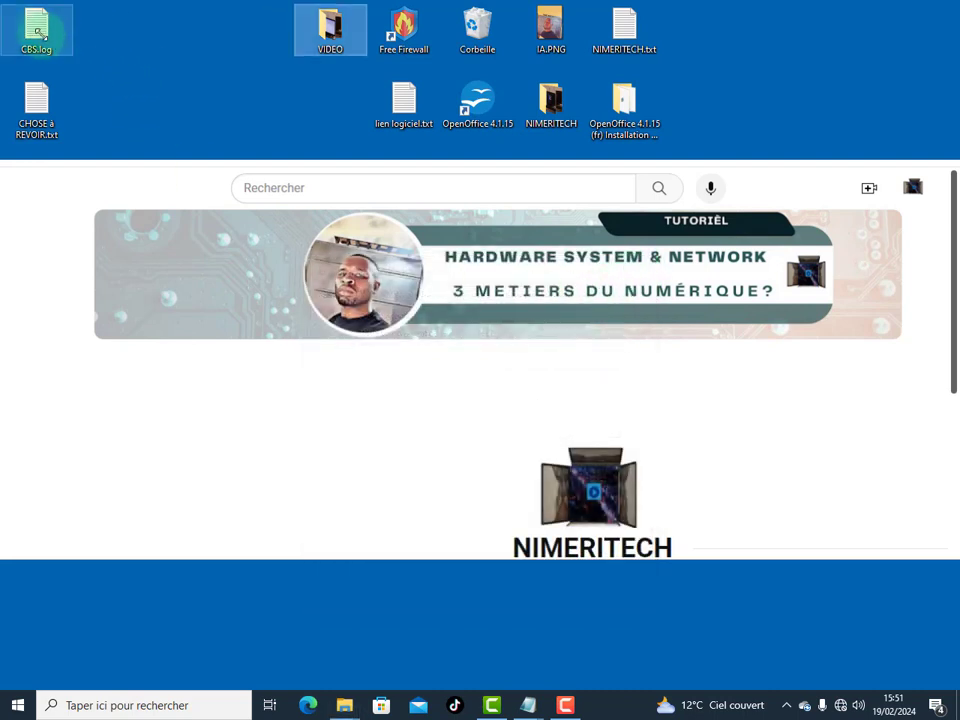
# Move CBS.log and CHOSE à REVOIR.txt into the desktop's NIMERITECH folder and place the VIDEO folder beside lien logiciel.txt
pyautogui.moveTo(36, 32); pyautogui.dragTo(551, 100)
pyautogui.moveTo(36, 107); pyautogui.dragTo(550, 104)
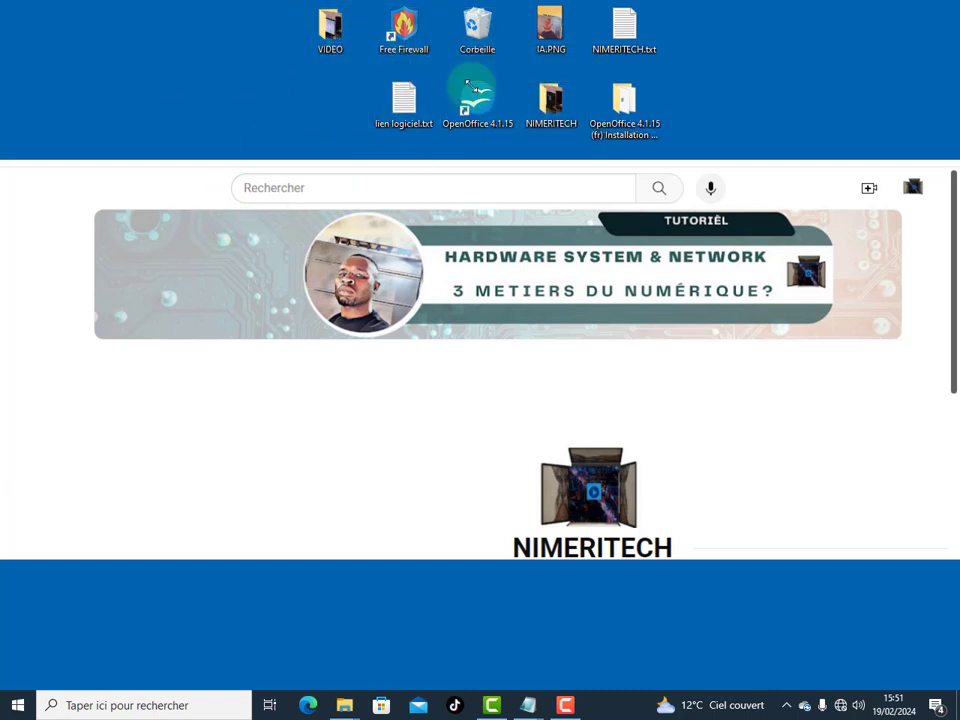
pyautogui.moveTo(330, 28); pyautogui.dragTo(345, 125)
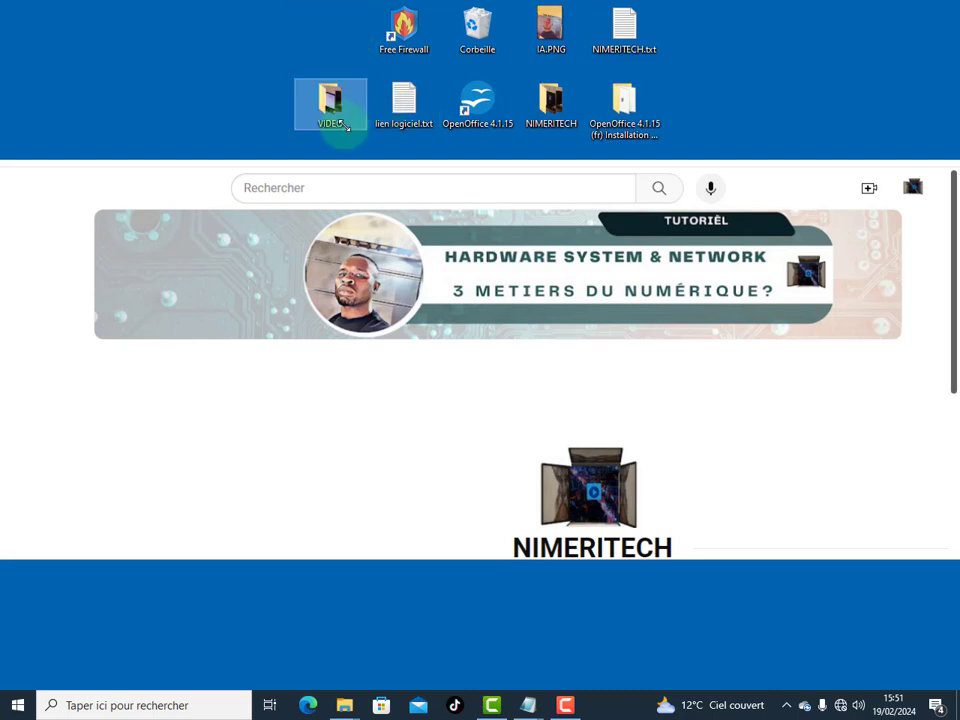
pyautogui.click(139, 705)
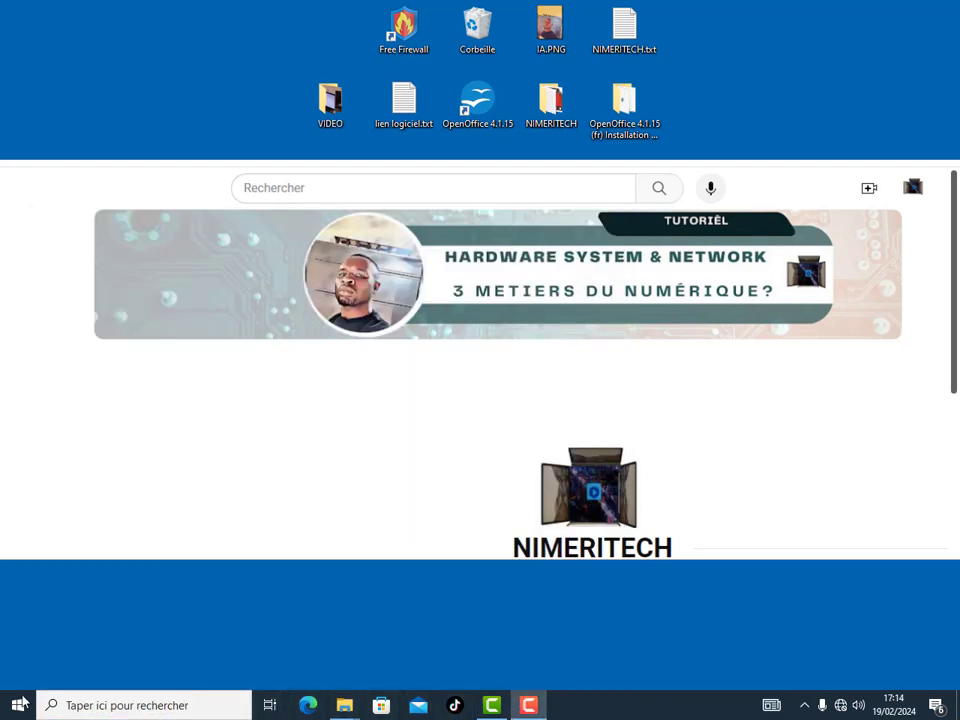
# Open Protection contre les virus et menaces in Sécurité Windows from the Mise à jour et sécurité settings
pyautogui.rightClick(17, 709)
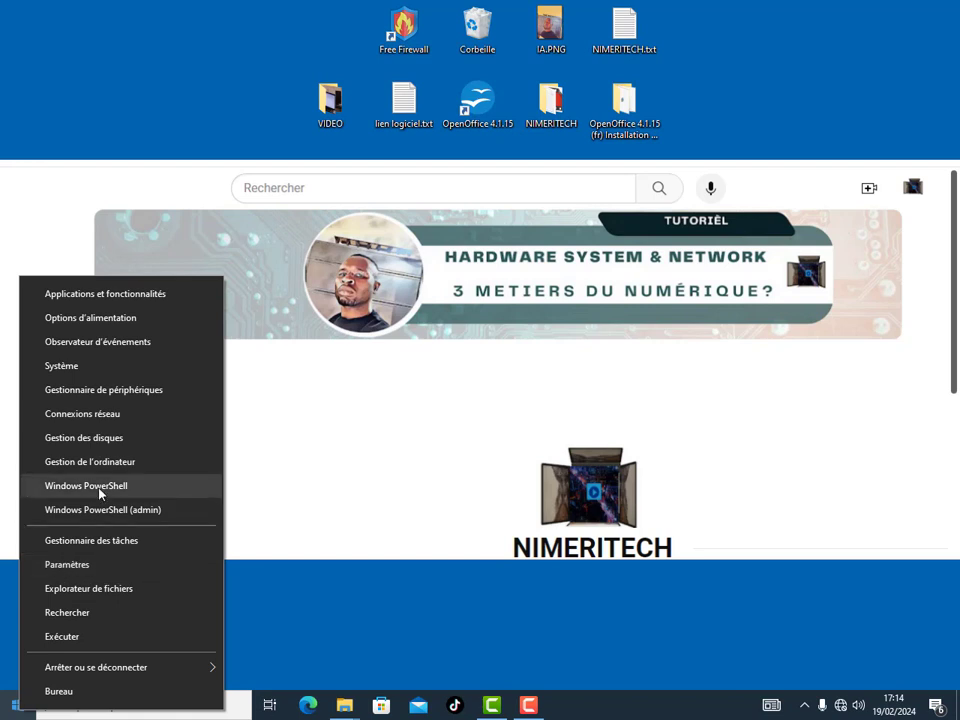
pyautogui.click(79, 568)
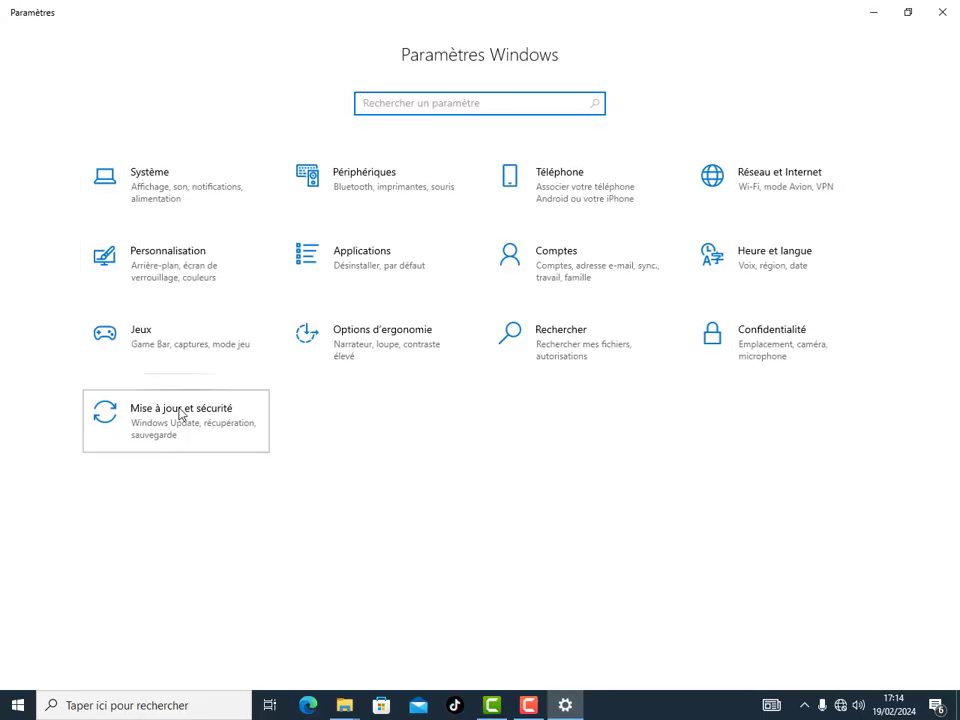
pyautogui.click(180, 414)
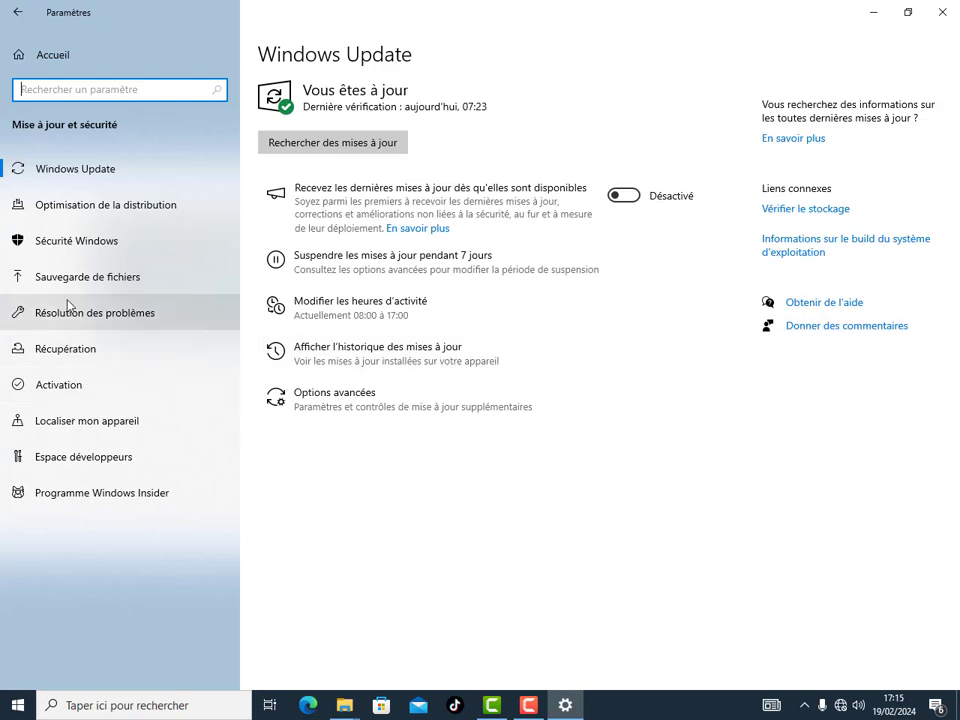
pyautogui.click(17, 13)
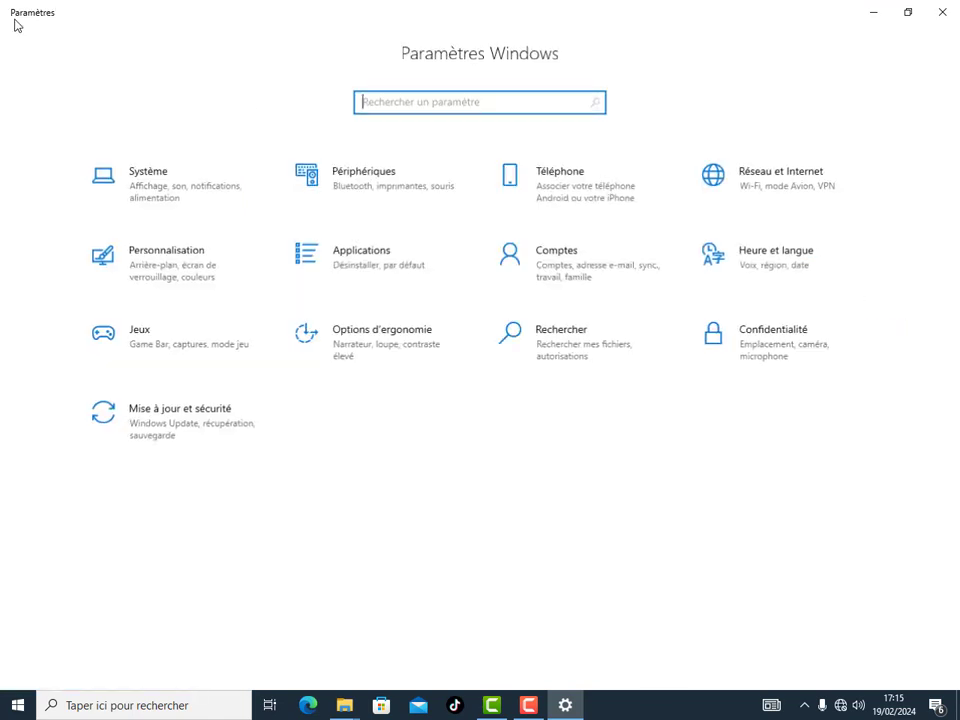
pyautogui.click(180, 420)
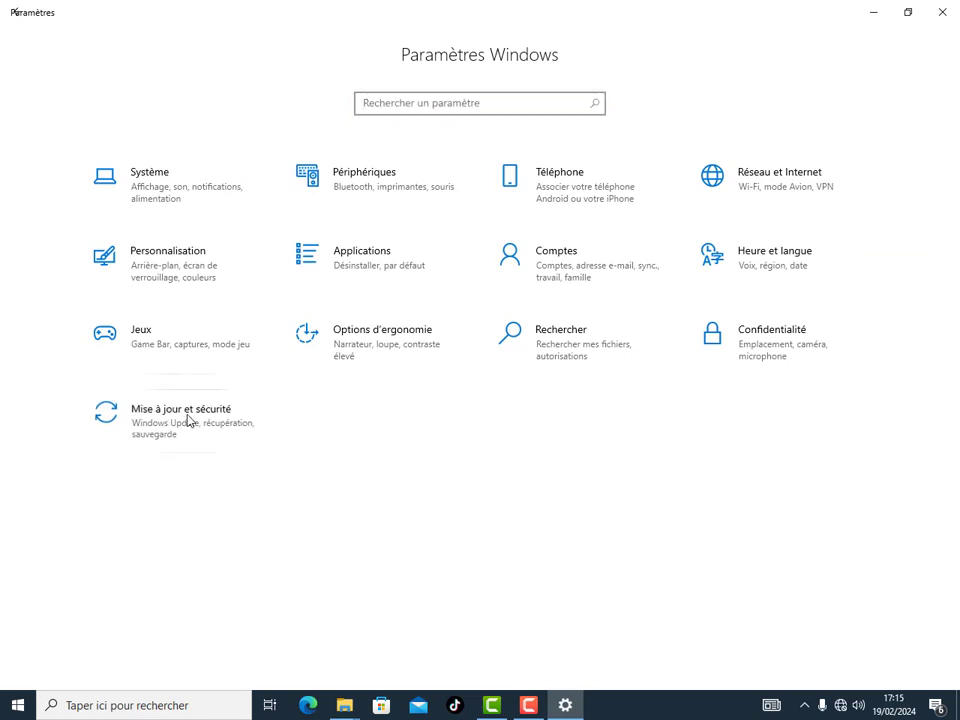
pyautogui.click(85, 249)
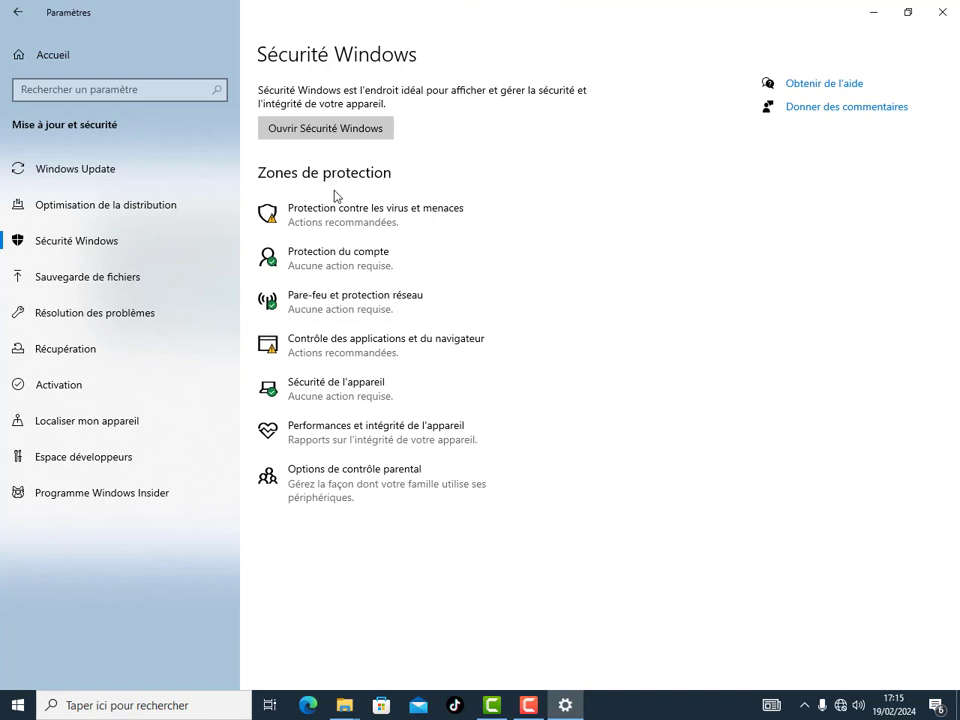
pyautogui.click(395, 216)
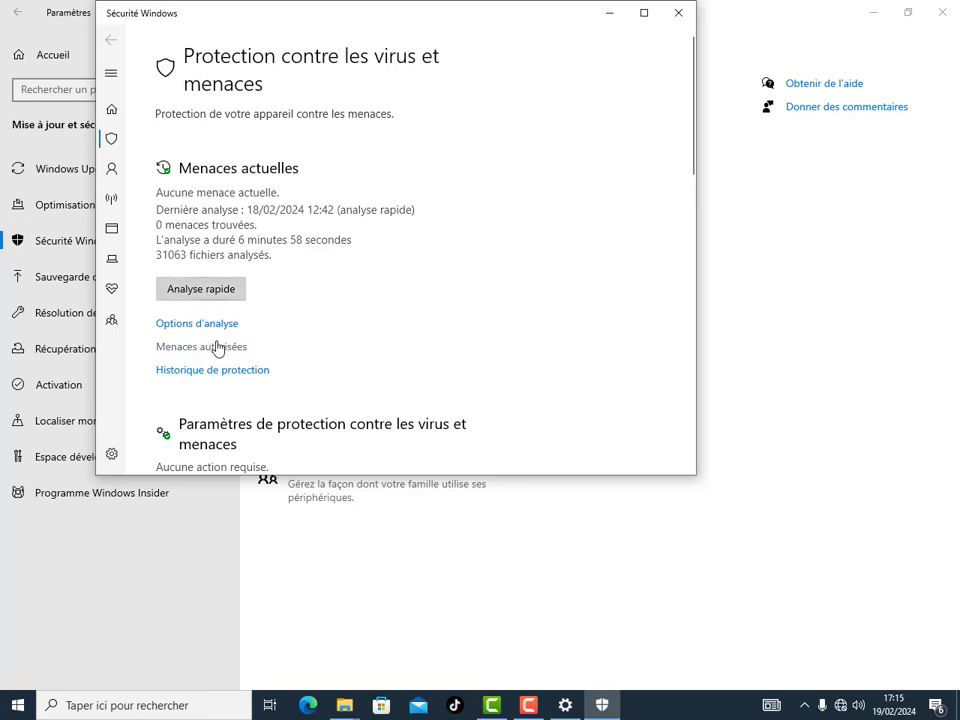
# Open the virus and threat protection settings and review the real-time, cloud, sample submission, tamper protection and folder access options
pyautogui.scroll(-3, 265, 368)
pyautogui.scroll(-5, 265, 368)
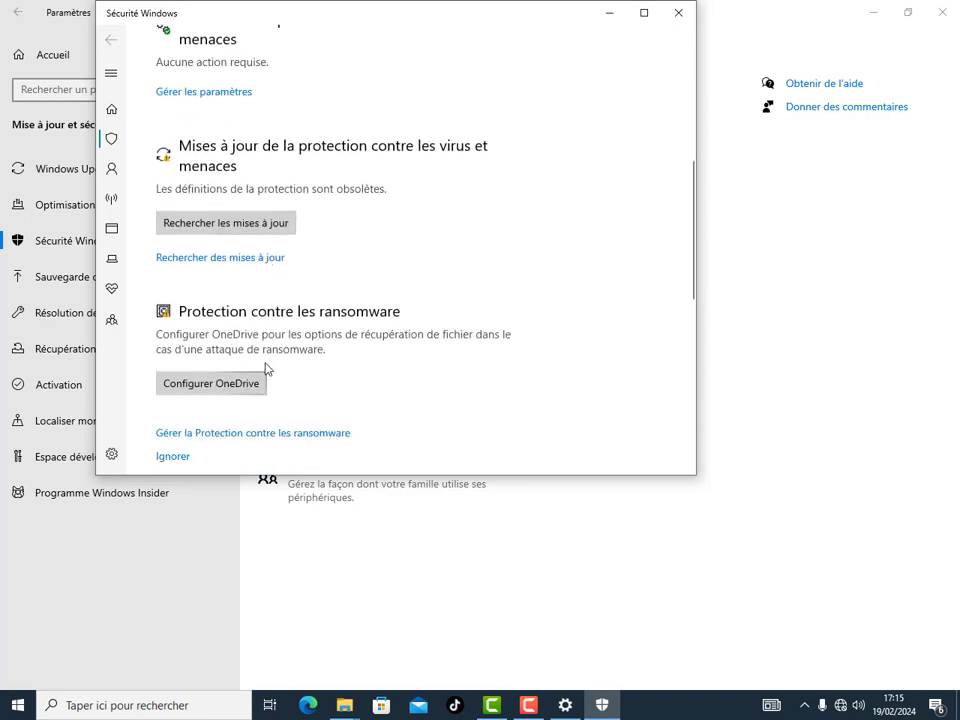
pyautogui.scroll(2, 268, 370)
pyautogui.scroll(3, 267, 369)
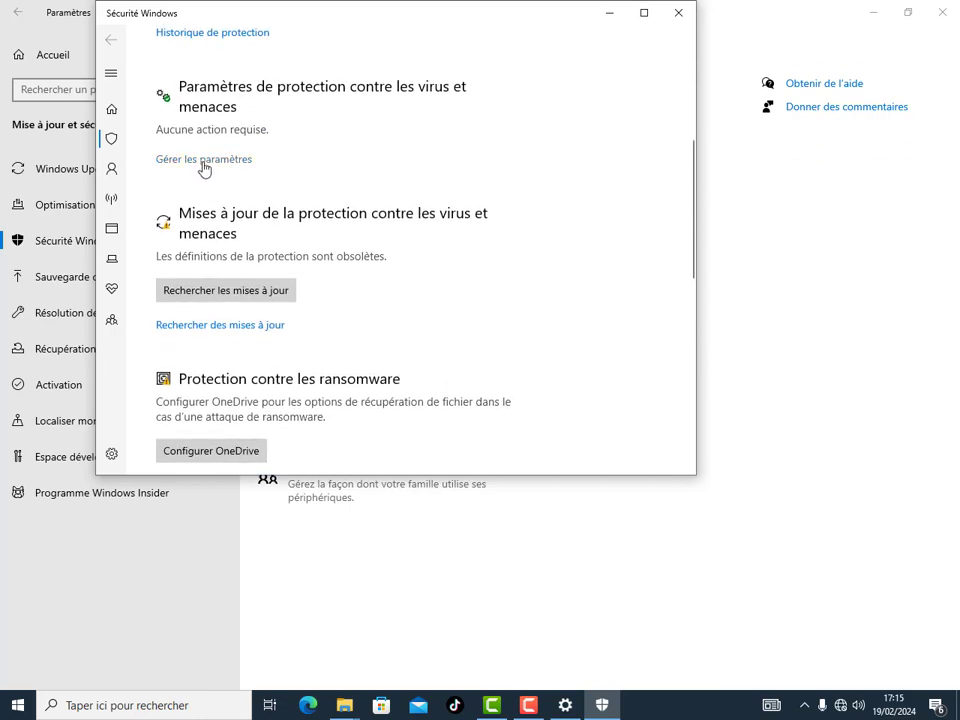
pyautogui.click(180, 166)
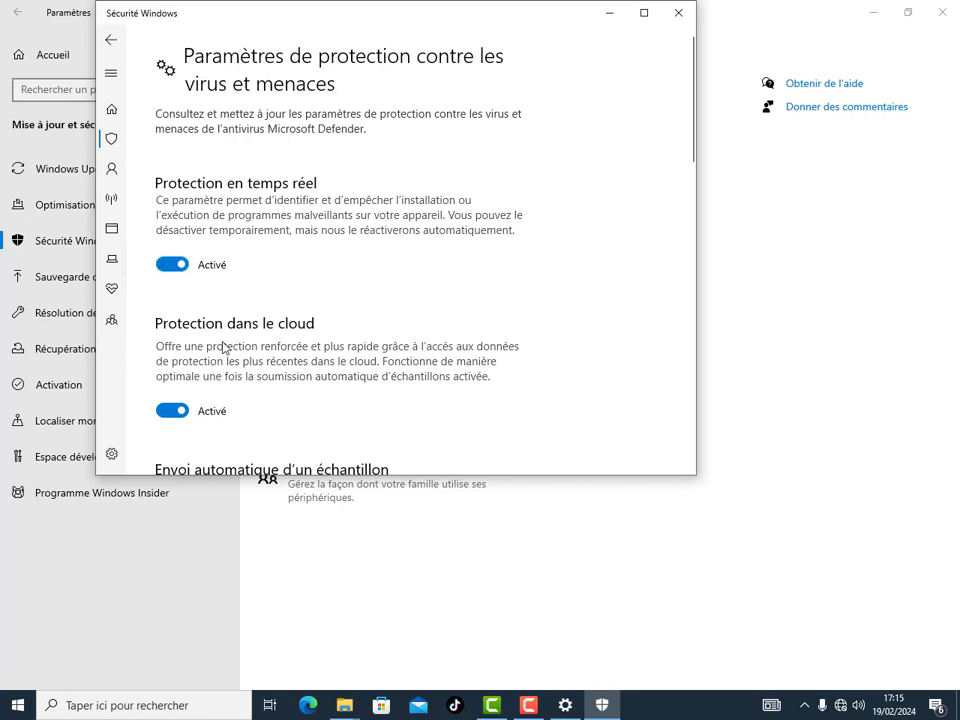
pyautogui.scroll(-9, 223, 347)
pyautogui.scroll(3, 228, 362)
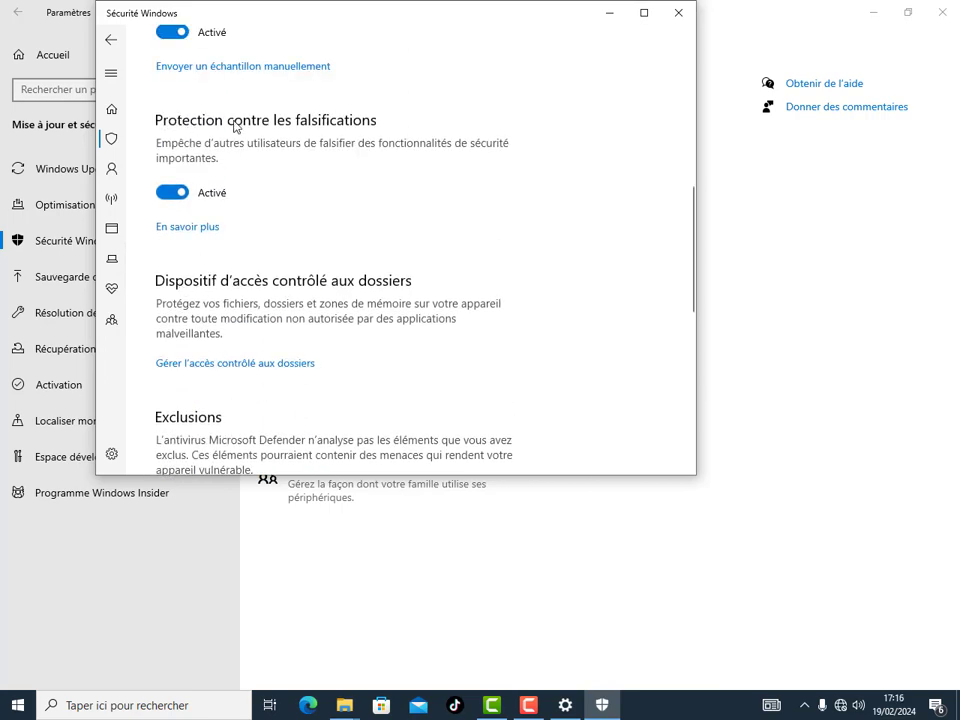
pyautogui.scroll(-1, 330, 185)
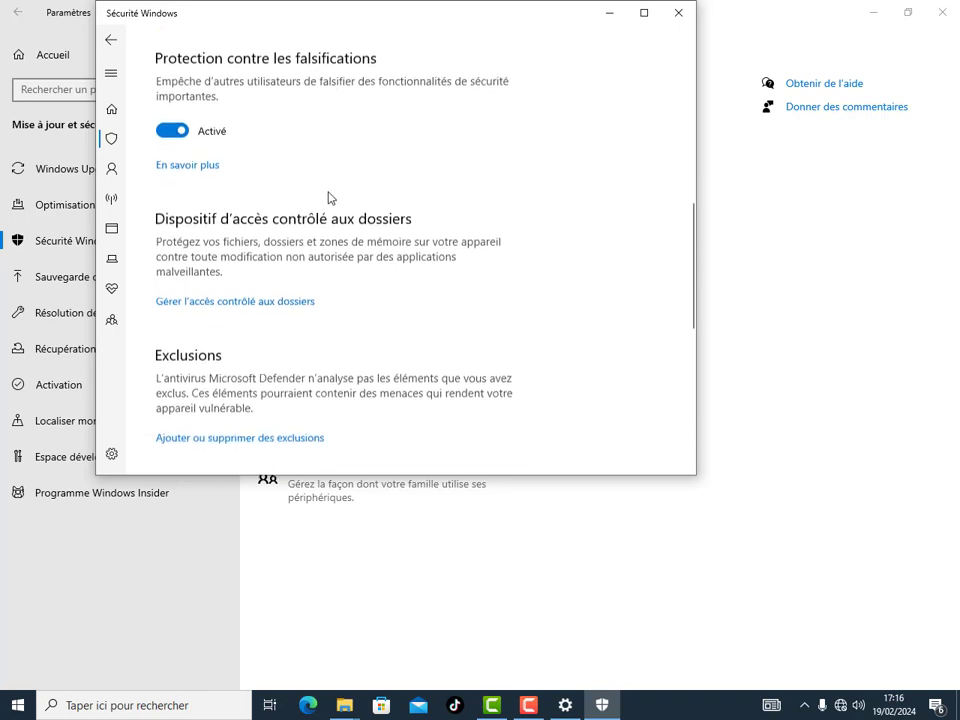
pyautogui.moveTo(692, 298); pyautogui.dragTo(676, 216)
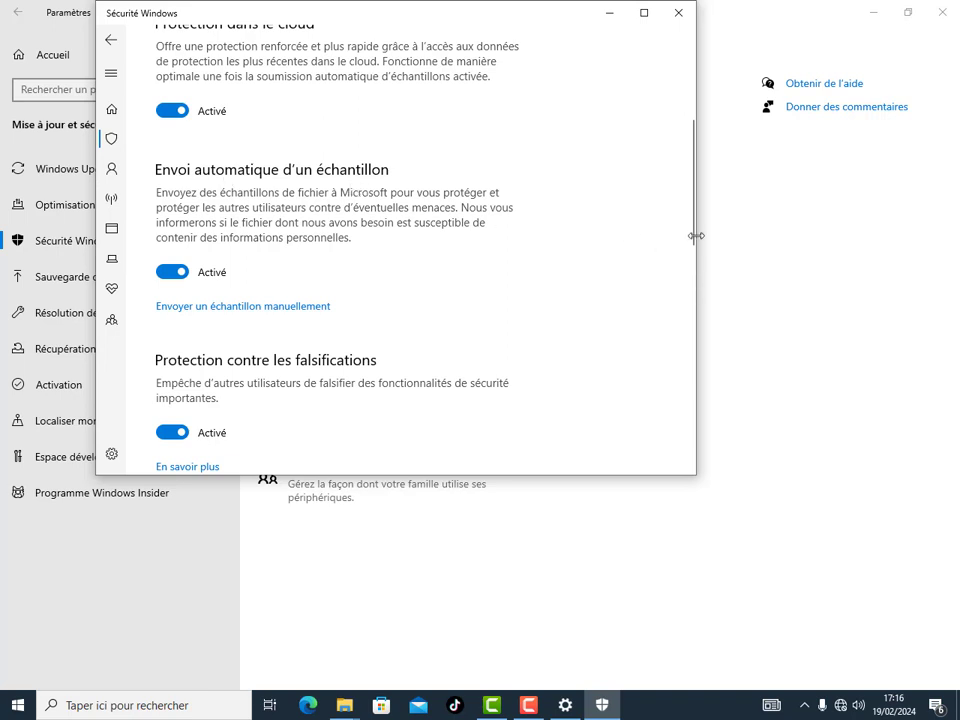
pyautogui.moveTo(692, 233); pyautogui.dragTo(688, 168)
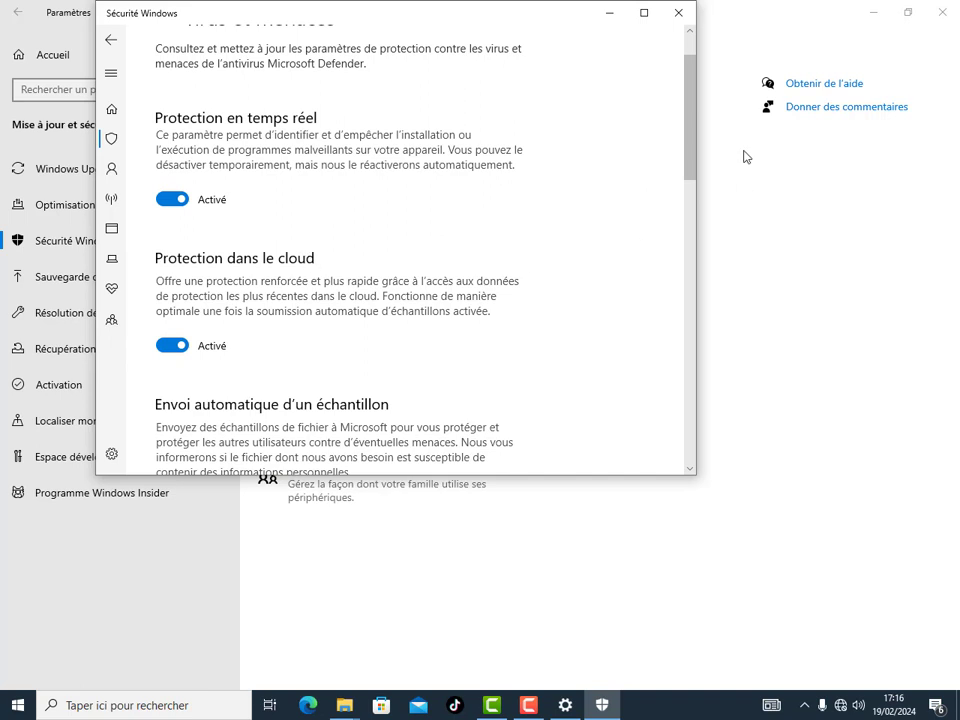
pyautogui.scroll(1, 141, 208)
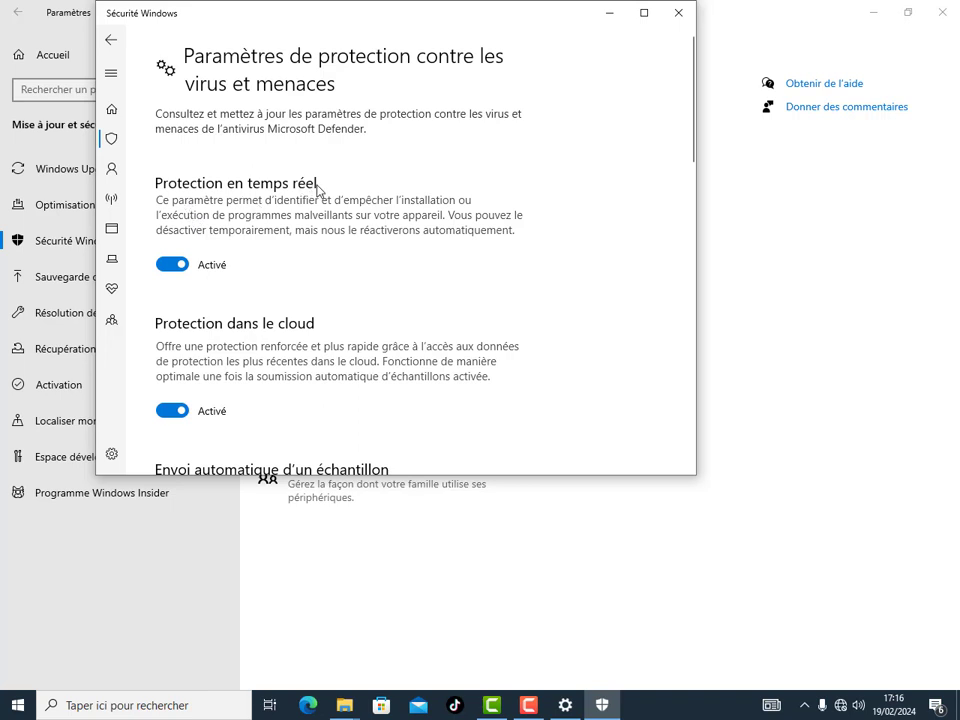
# Turn Protection en temps réel off and back on, review the remaining settings, and close Sécurité Windows
pyautogui.click(170, 265)
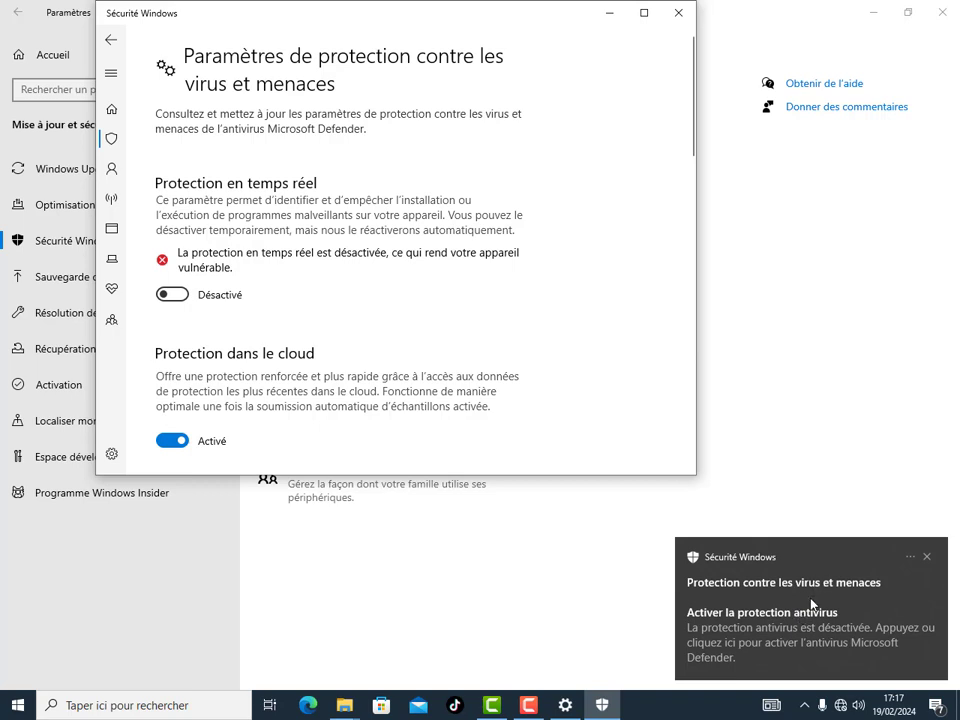
pyautogui.click(176, 294)
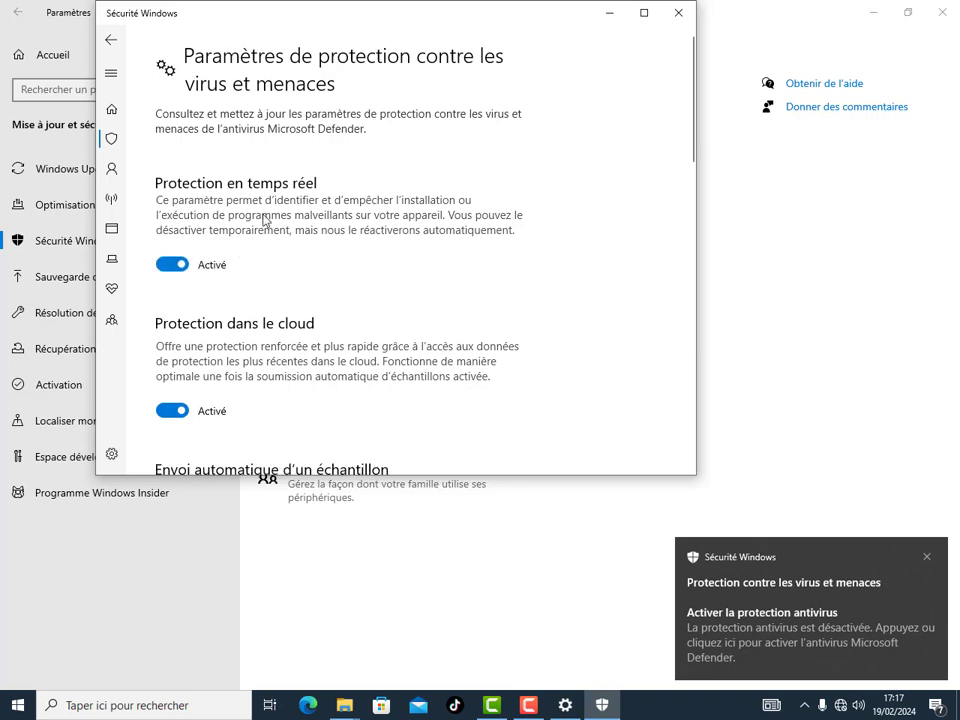
pyautogui.scroll(-10, 367, 366)
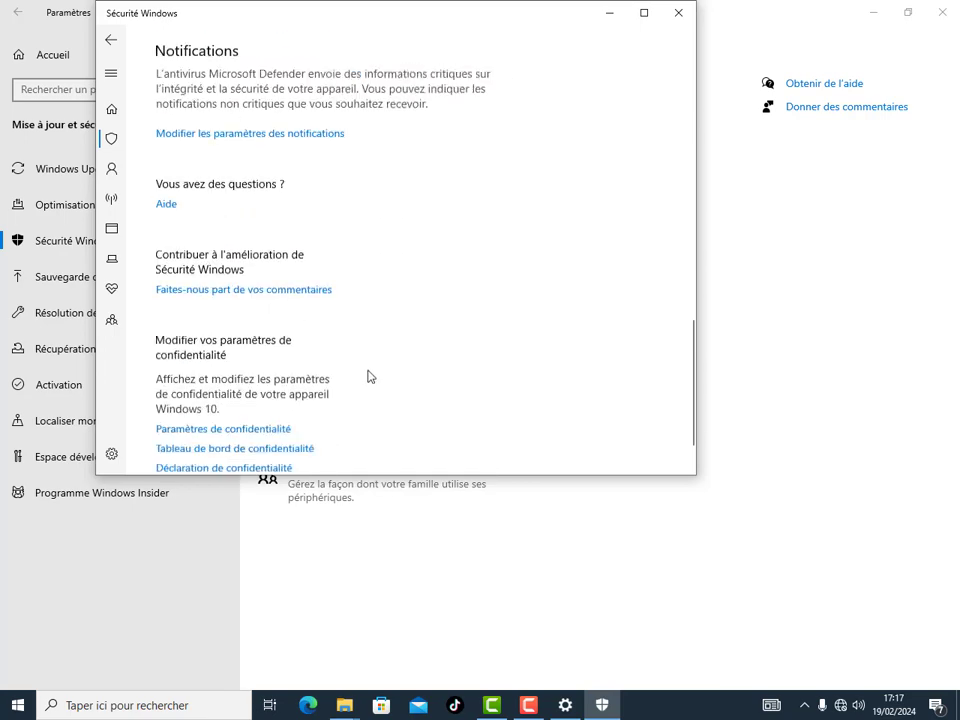
pyautogui.scroll(-1, 368, 377)
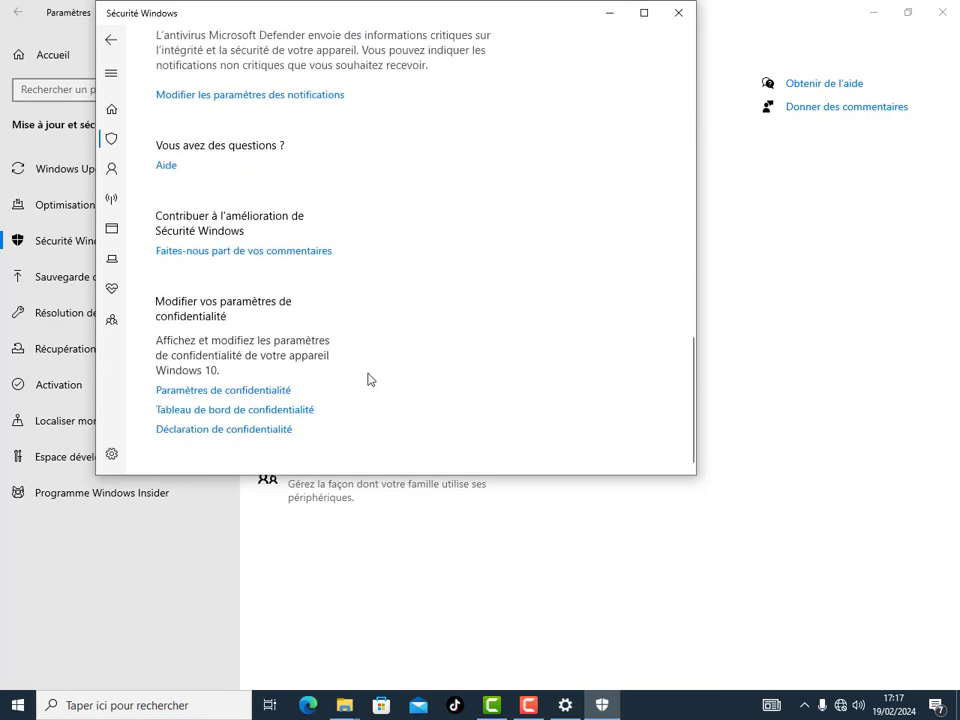
pyautogui.click(677, 14)
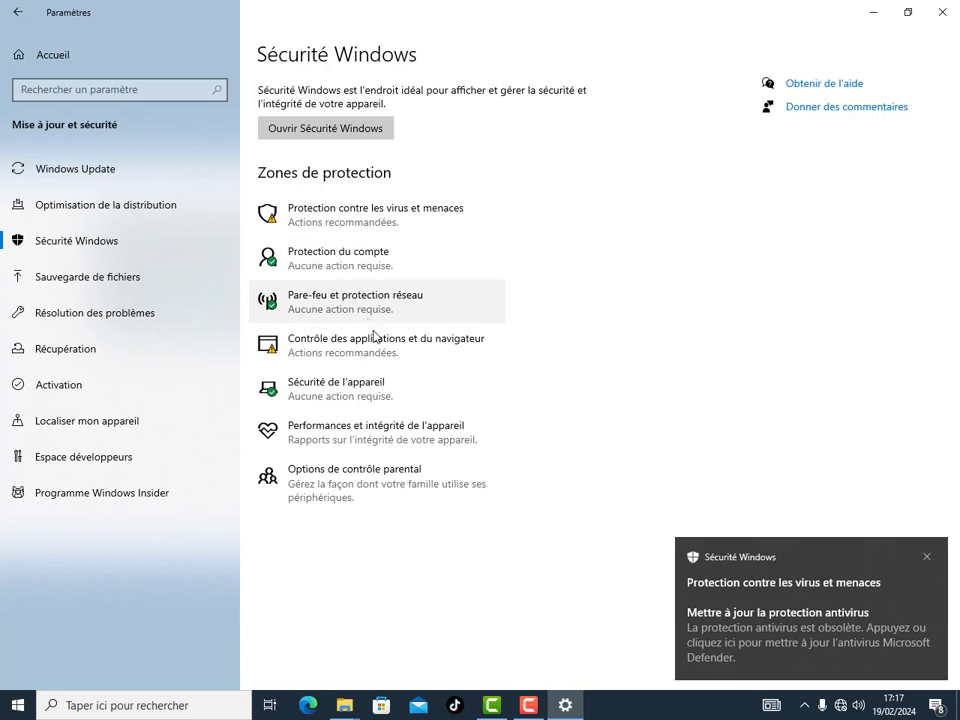
# Reopen Protection contre les virus et menaces, maximize its window and open Options d'analyse
pyautogui.click(326, 222)
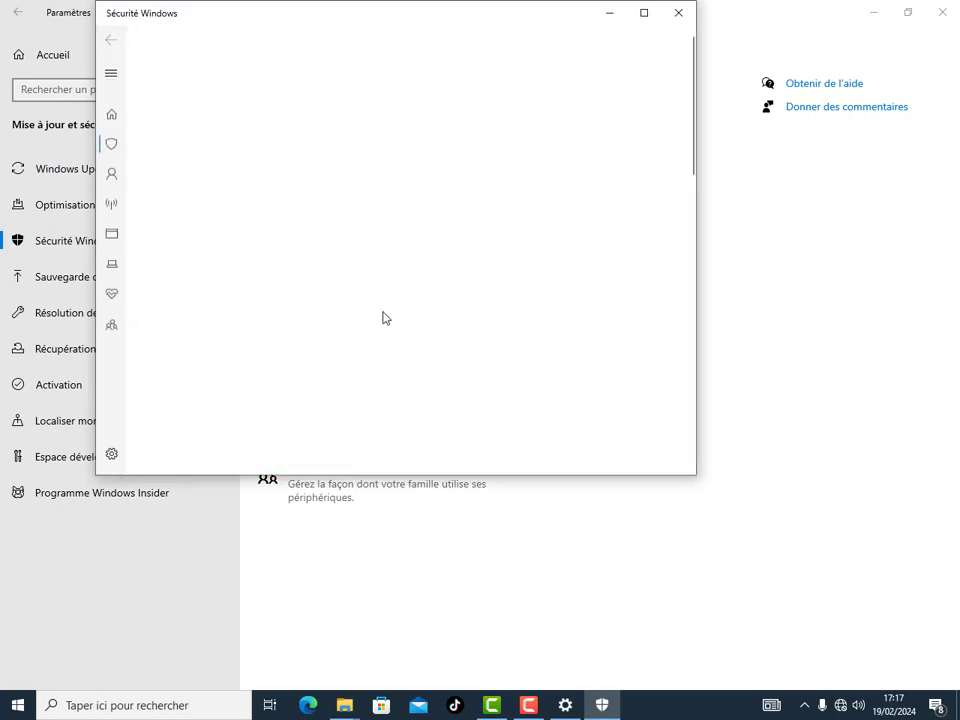
pyautogui.scroll(-3, 384, 317)
pyautogui.scroll(2, 534, 206)
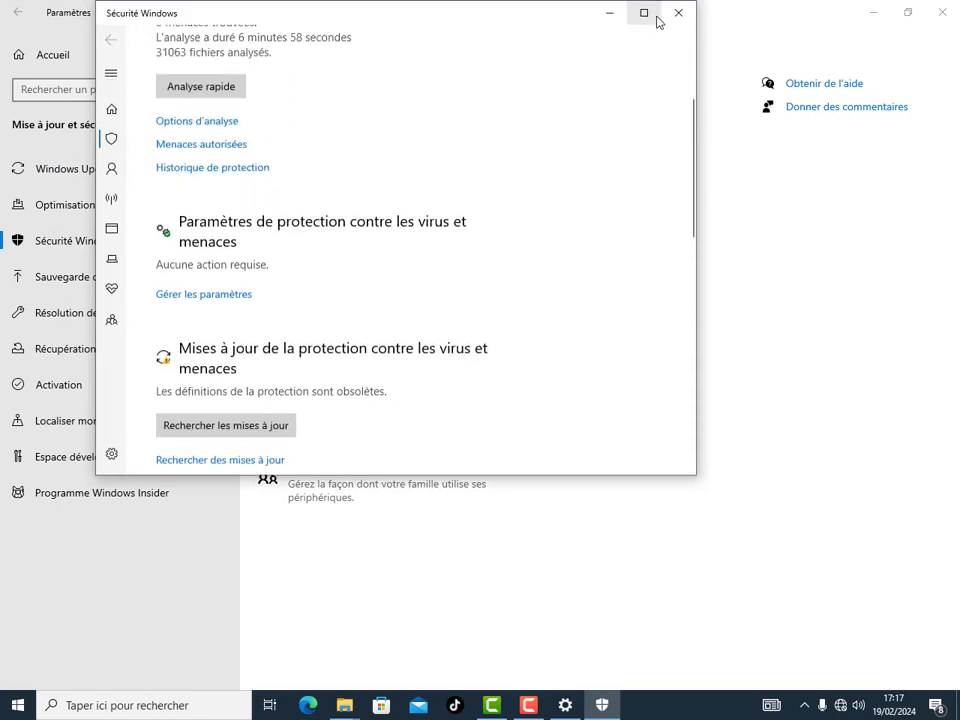
pyautogui.click(644, 13)
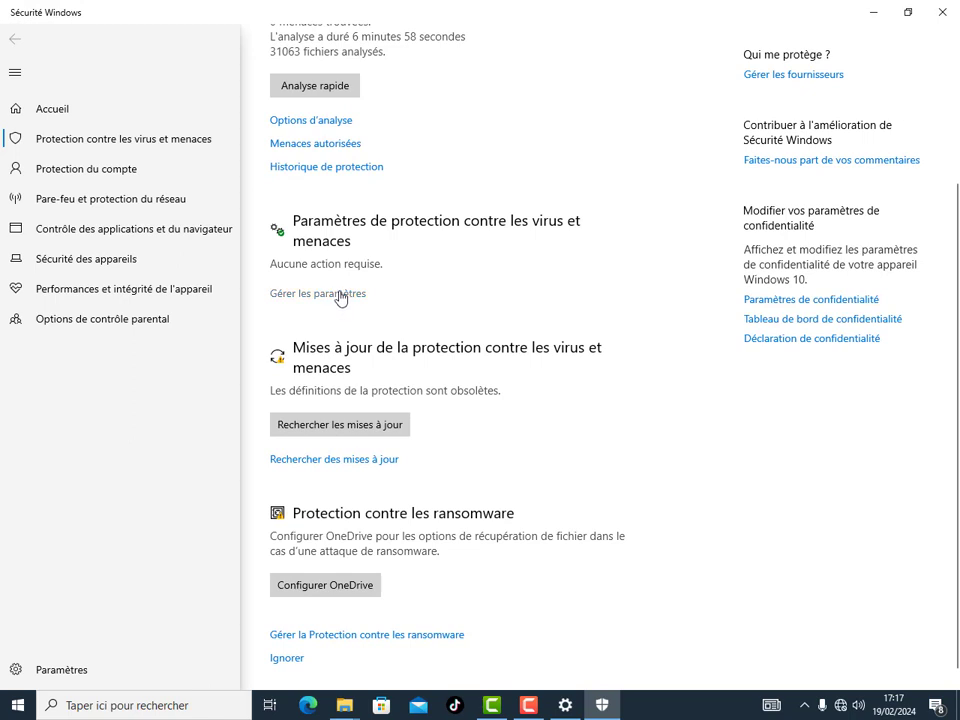
pyautogui.click(310, 122)
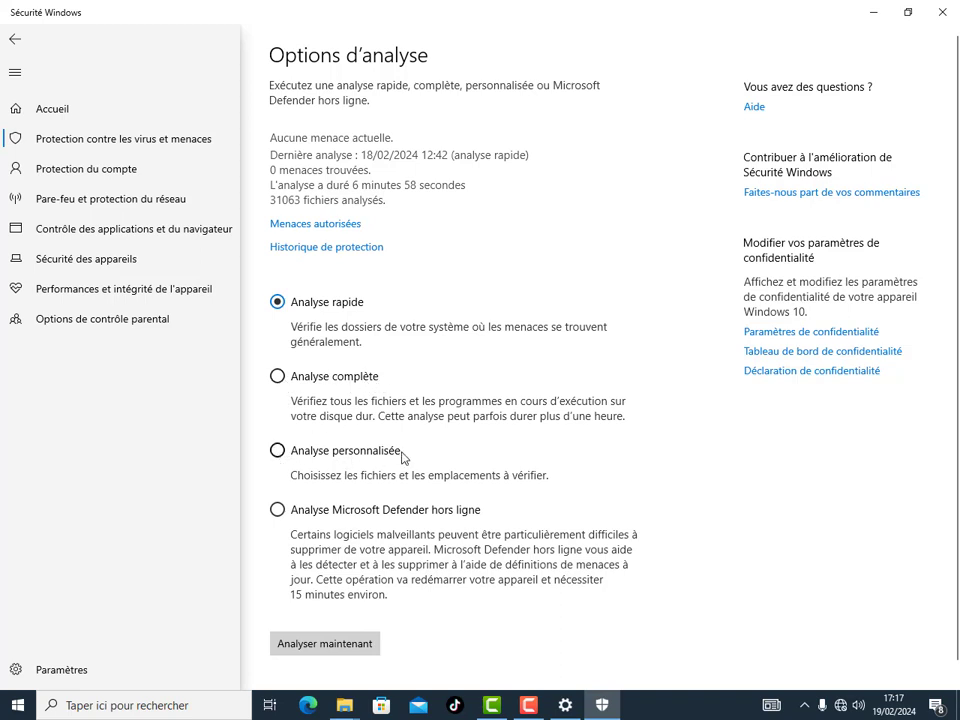
# Run an Analyse personnalisée on the CAPTURE D'ECRAN folder inside NIMERITECH
pyautogui.click(277, 451)
pyautogui.click(350, 646)
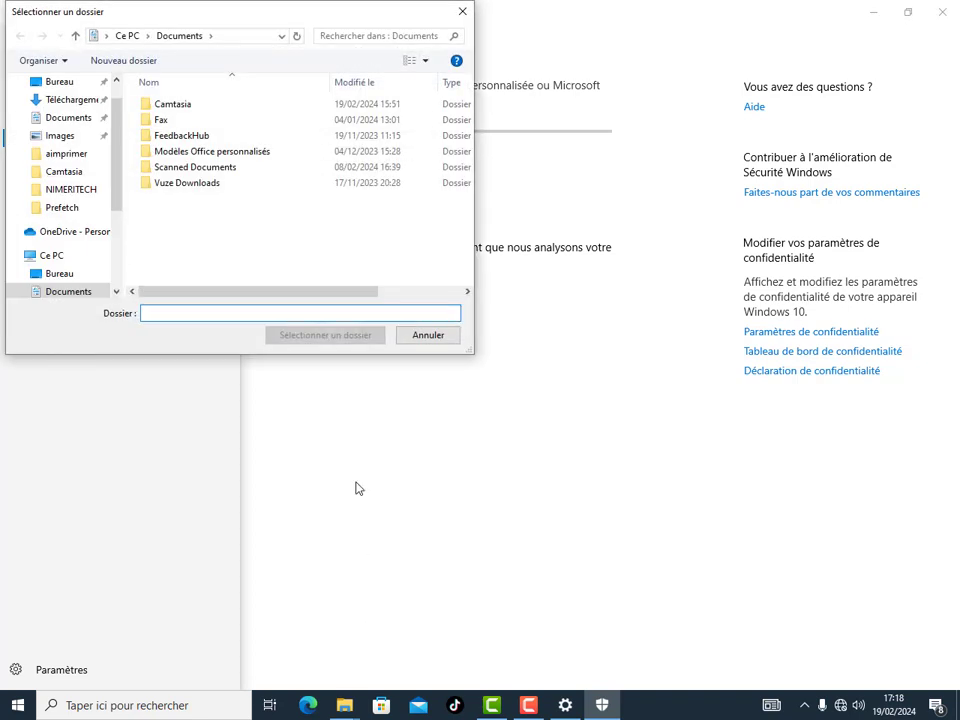
pyautogui.click(80, 192)
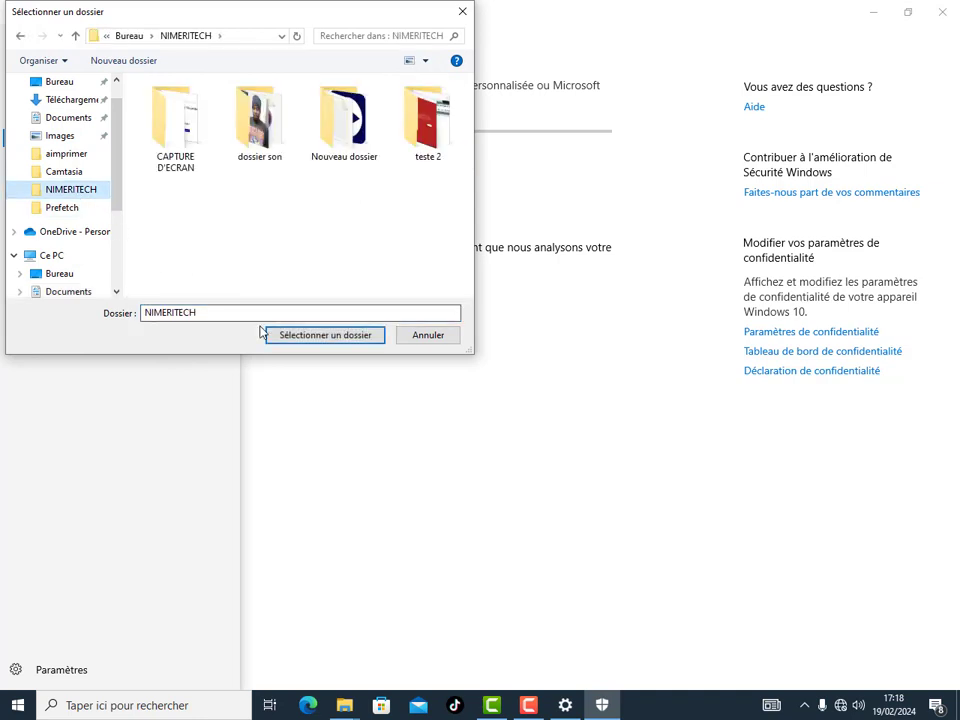
pyautogui.click(180, 137)
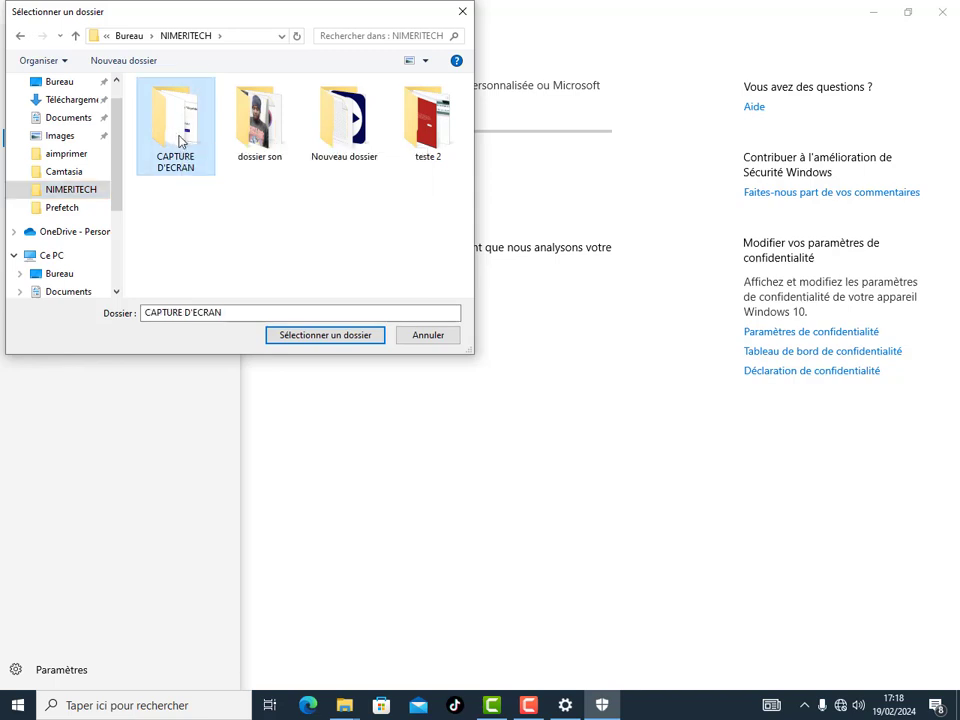
pyautogui.click(336, 336)
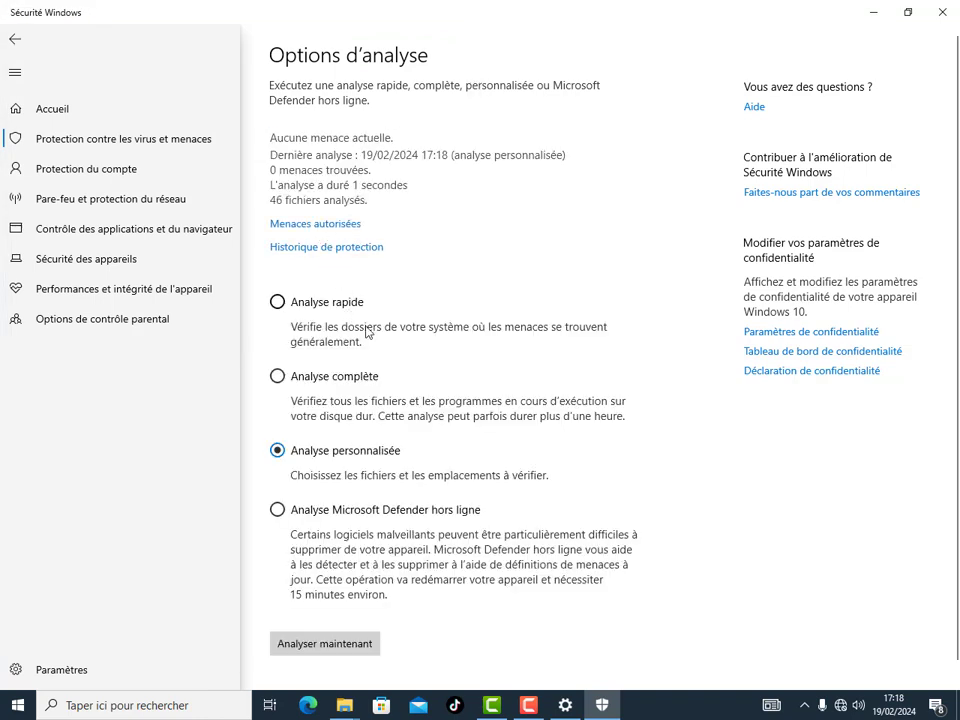
pyautogui.scroll(-1, 367, 333)
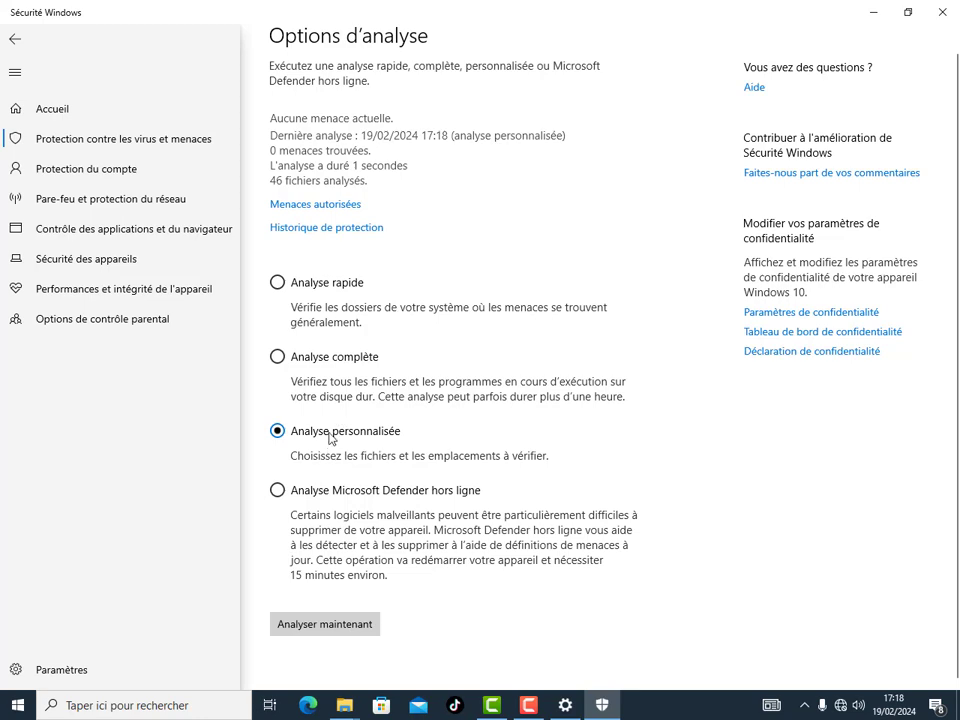
# Run an Analyse personnalisée on the teste 2 folder inside NIMERITECH
pyautogui.click(325, 625)
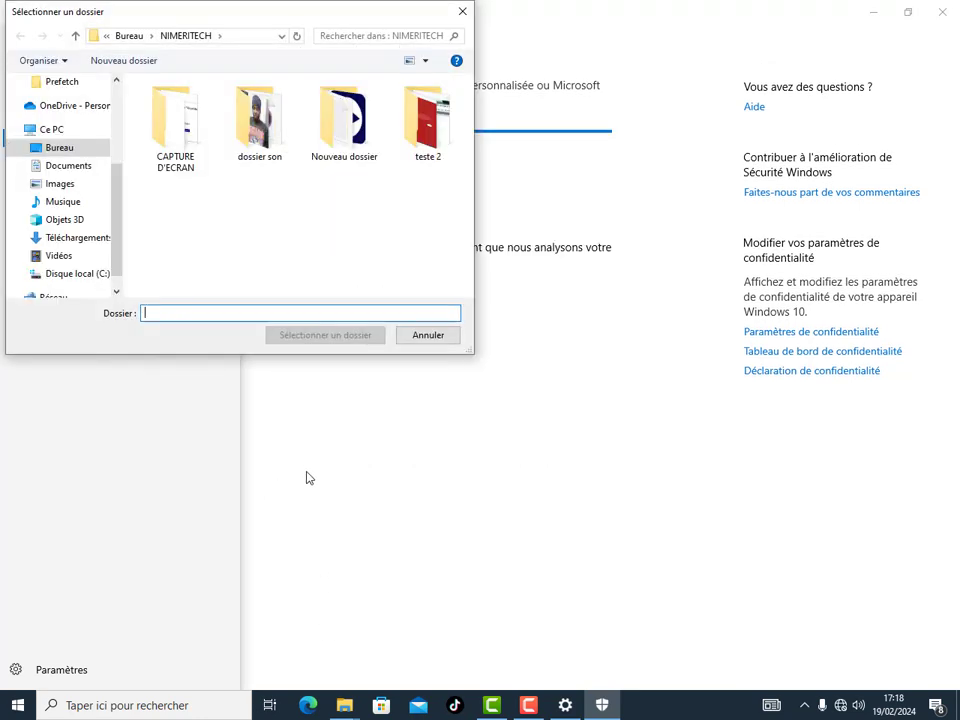
pyautogui.click(262, 140)
pyautogui.click(345, 140)
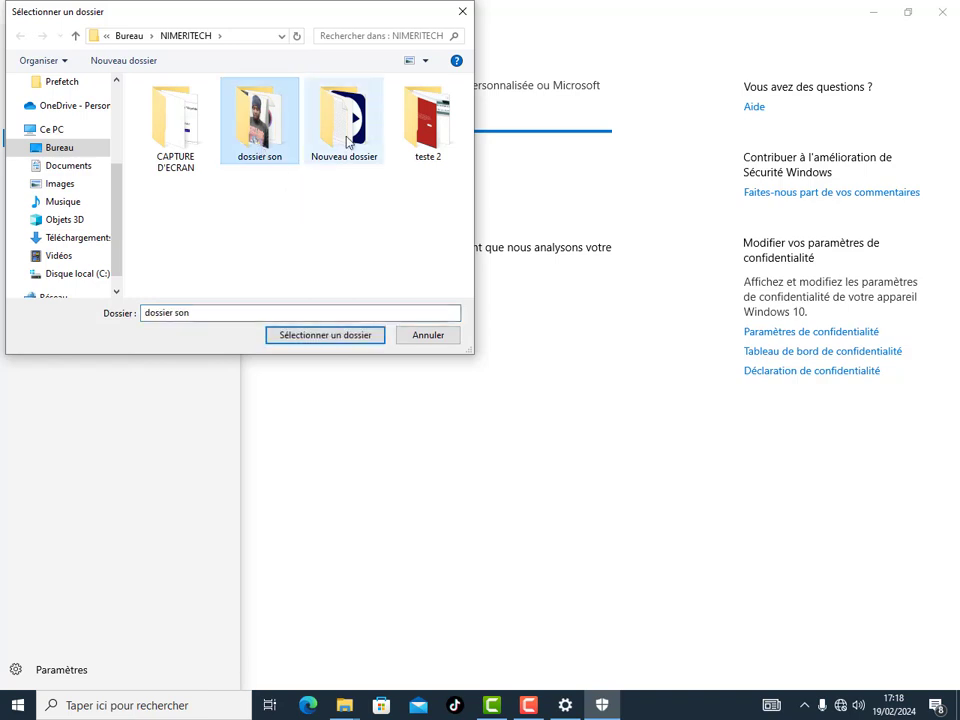
pyautogui.click(423, 135)
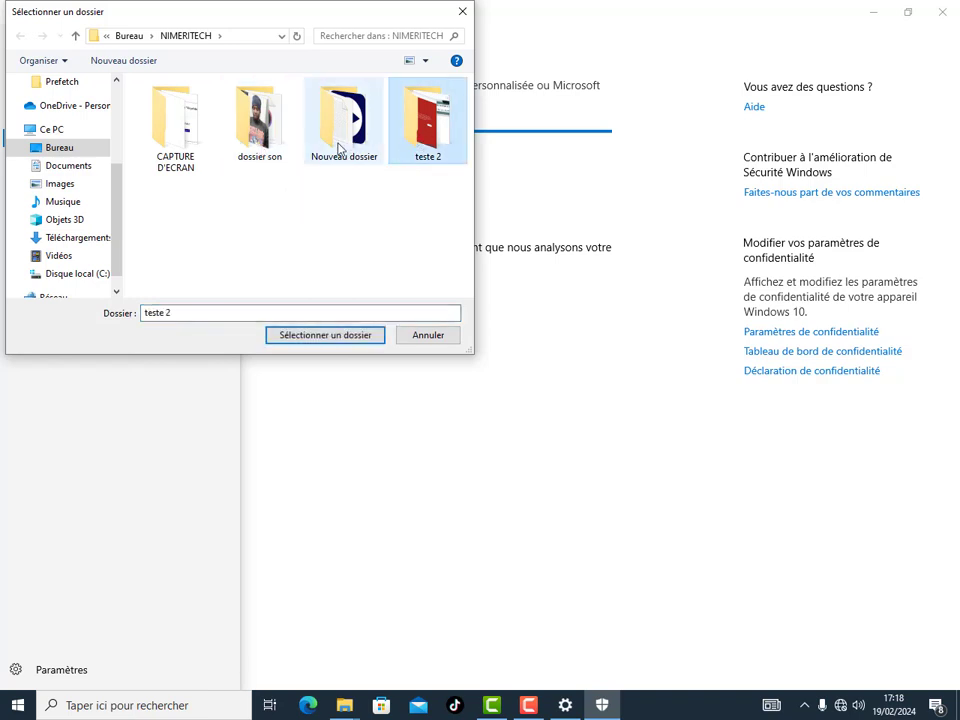
pyautogui.click(320, 342)
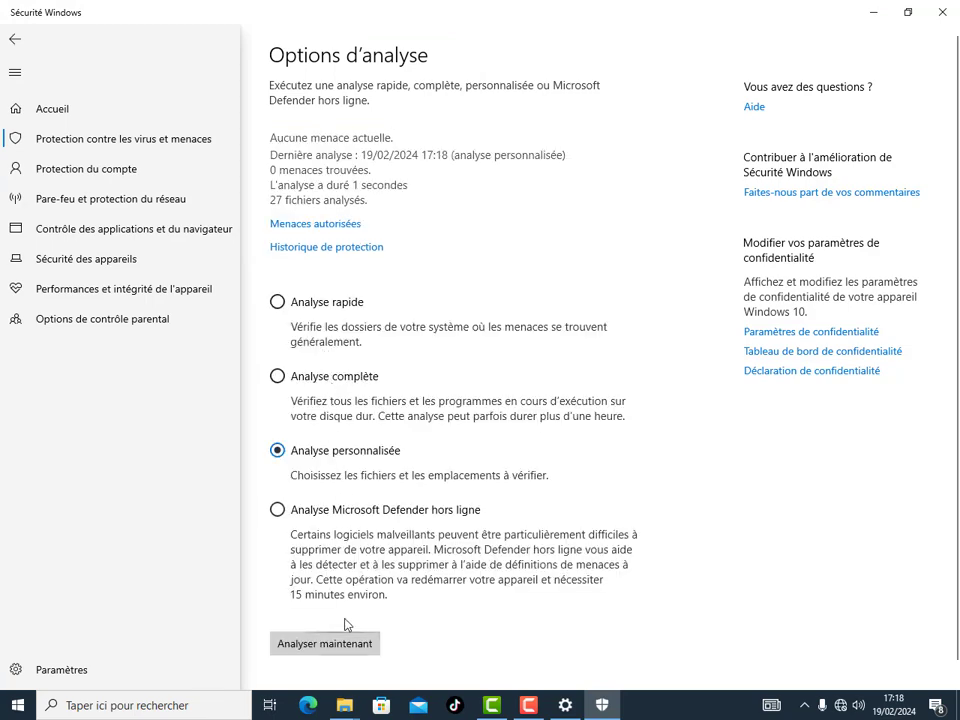
# Run another Analyse personnalisée on the Nouveau dossier folder inside NIMERITECH
pyautogui.click(332, 643)
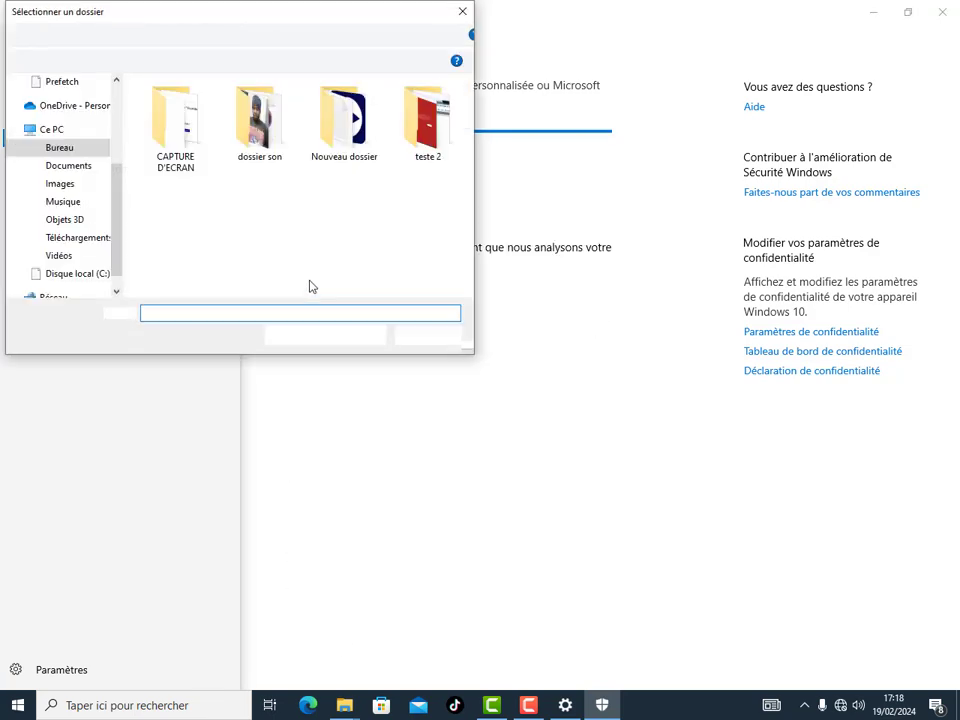
pyautogui.click(343, 130)
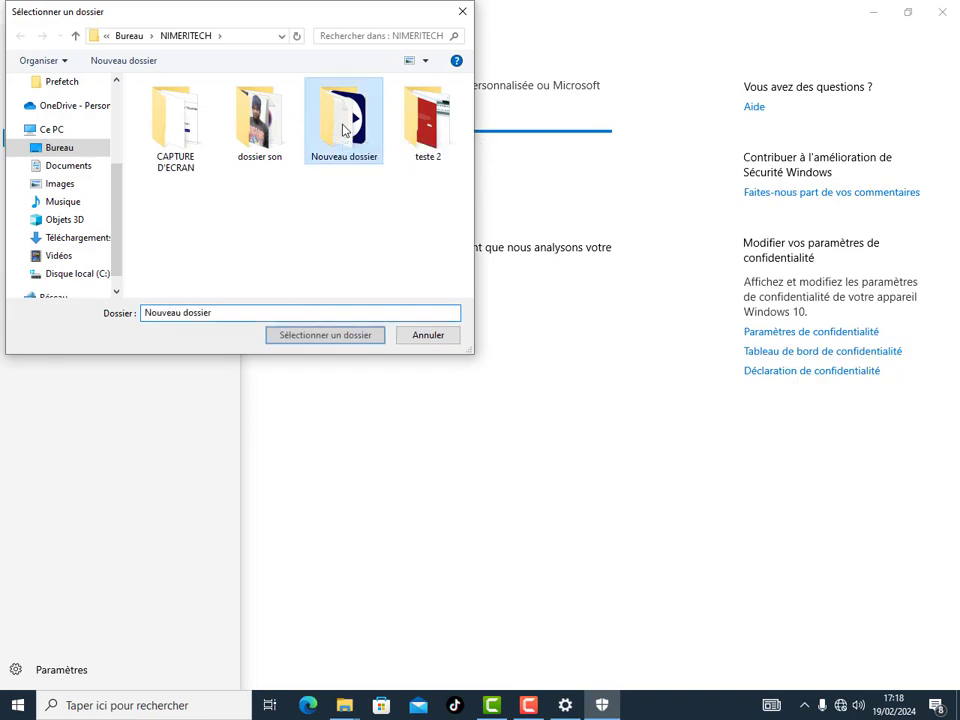
pyautogui.click(321, 337)
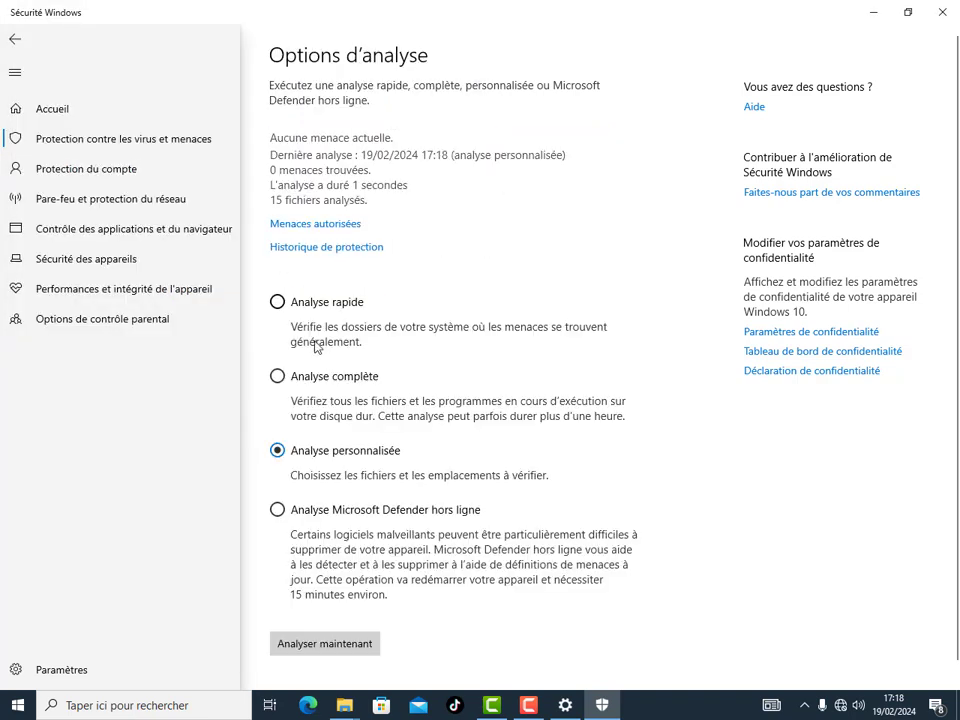
# Look inside the dossier son folder in NIMERITECH and run an Analyse personnalisée on it
pyautogui.click(345, 640)
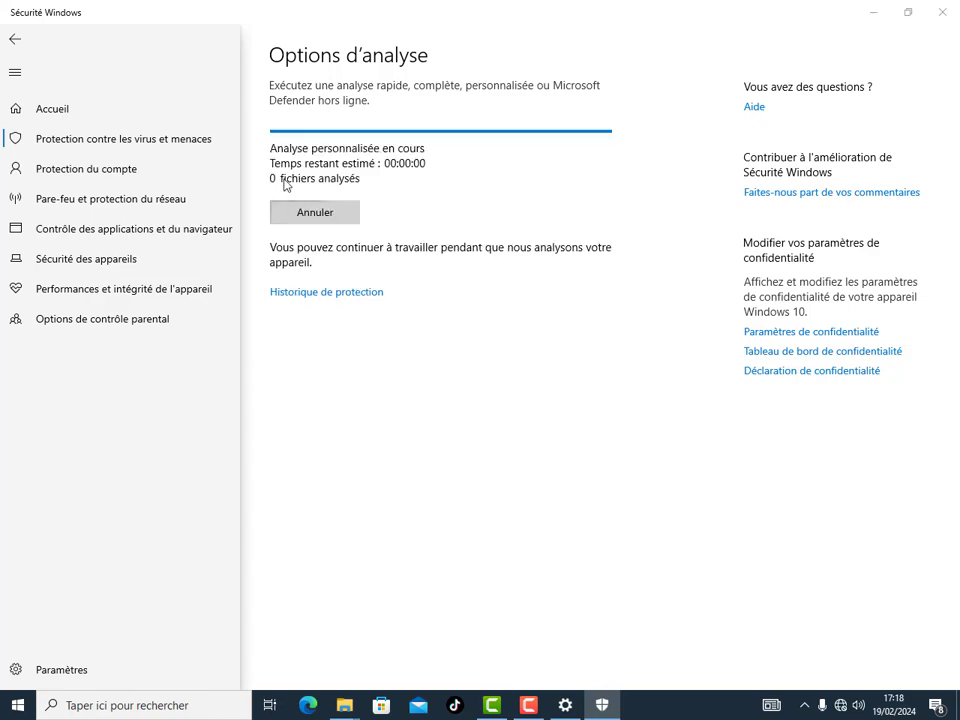
pyautogui.doubleClick(250, 127)
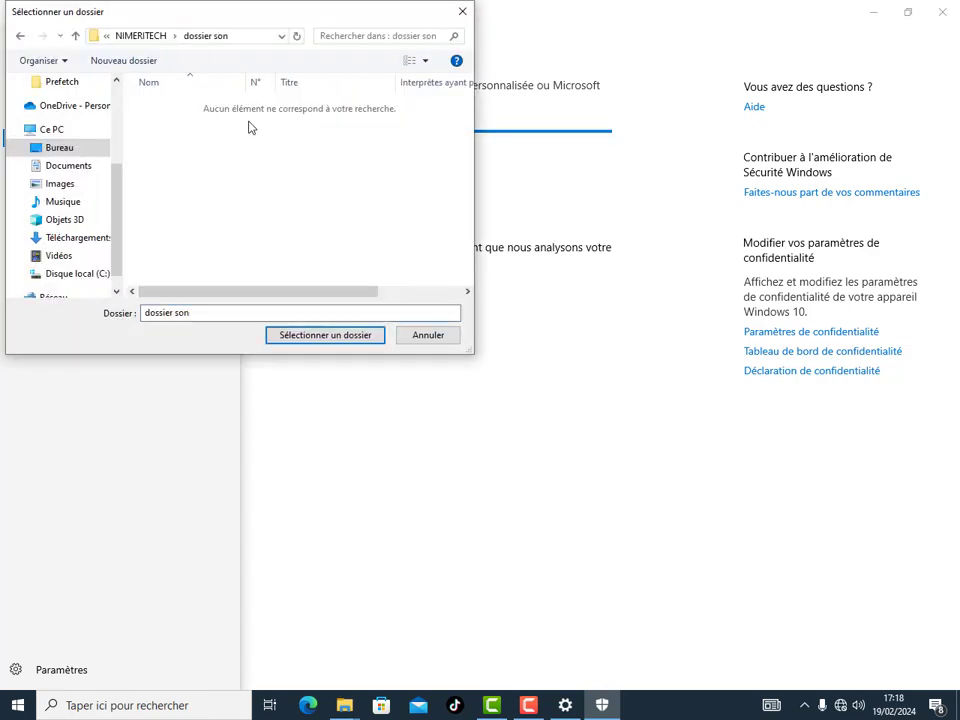
pyautogui.click(20, 35)
pyautogui.click(306, 334)
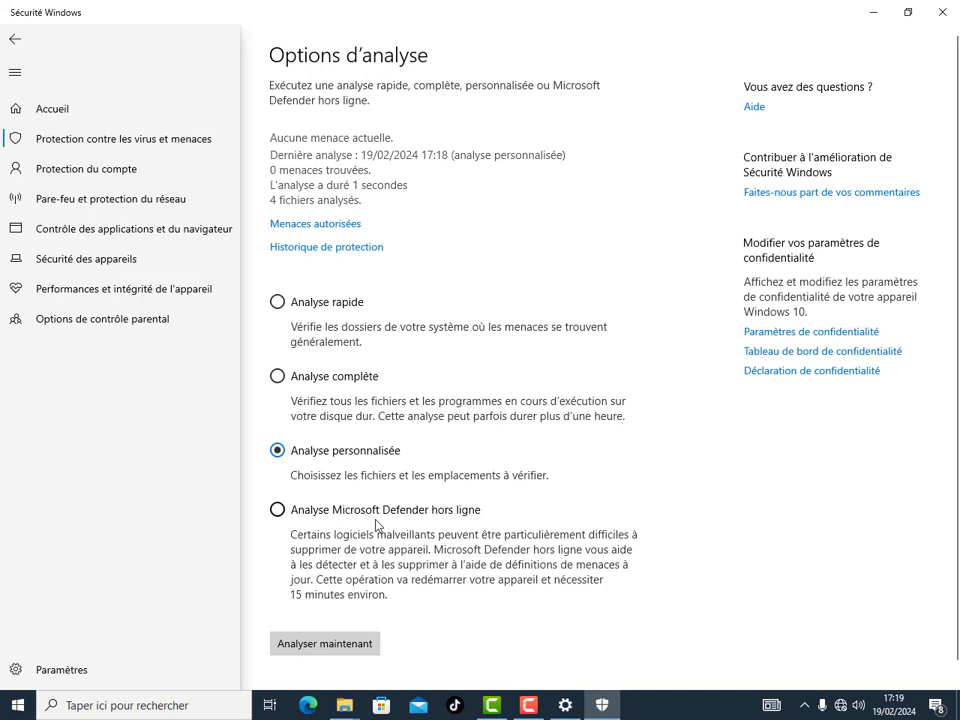
# Choose Analyse complète as the scan type and view the Menaces autorisées page
pyautogui.scroll(-1, 409, 516)
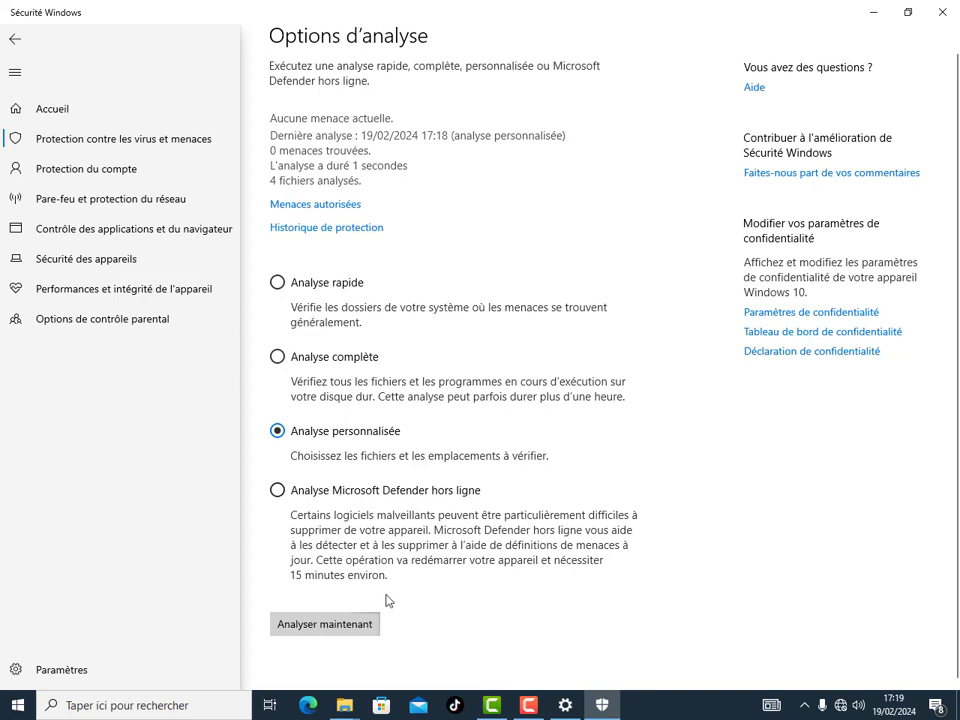
pyautogui.click(278, 358)
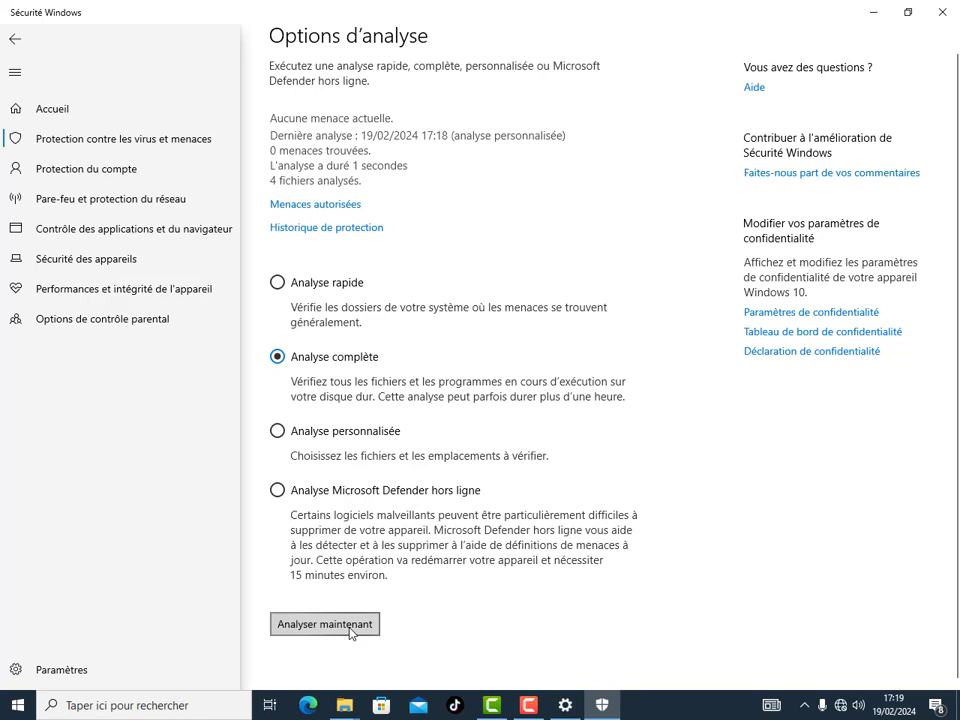
pyautogui.click(317, 208)
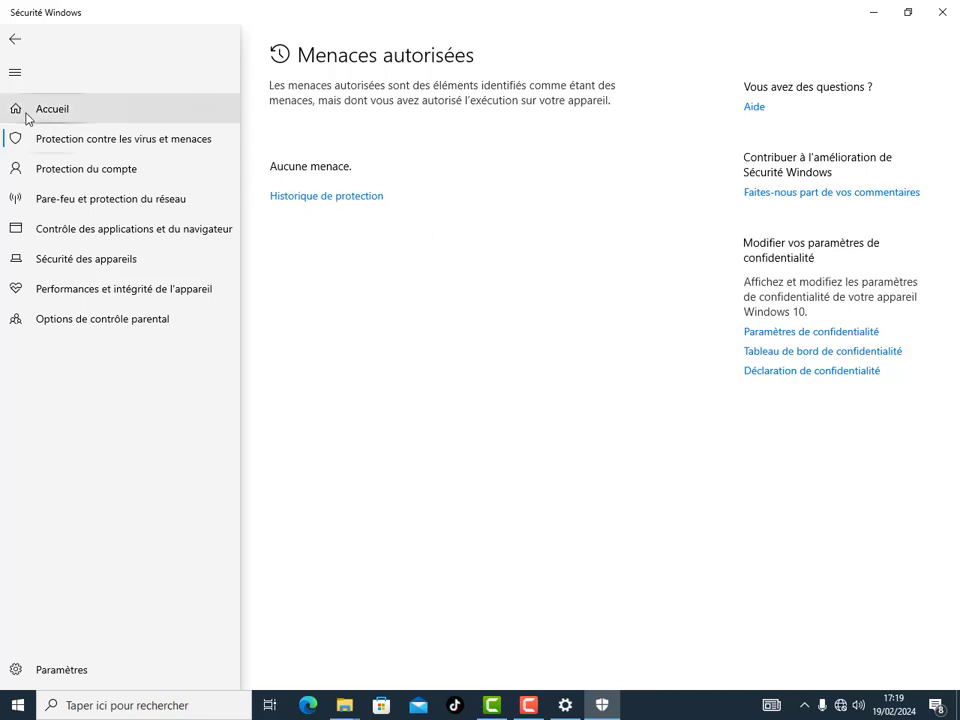
# Open Historique de protection and allow CamtasiaStudio.exe on the device from the blocked folder access entry of 16/02/2024 00:26
pyautogui.click(314, 199)
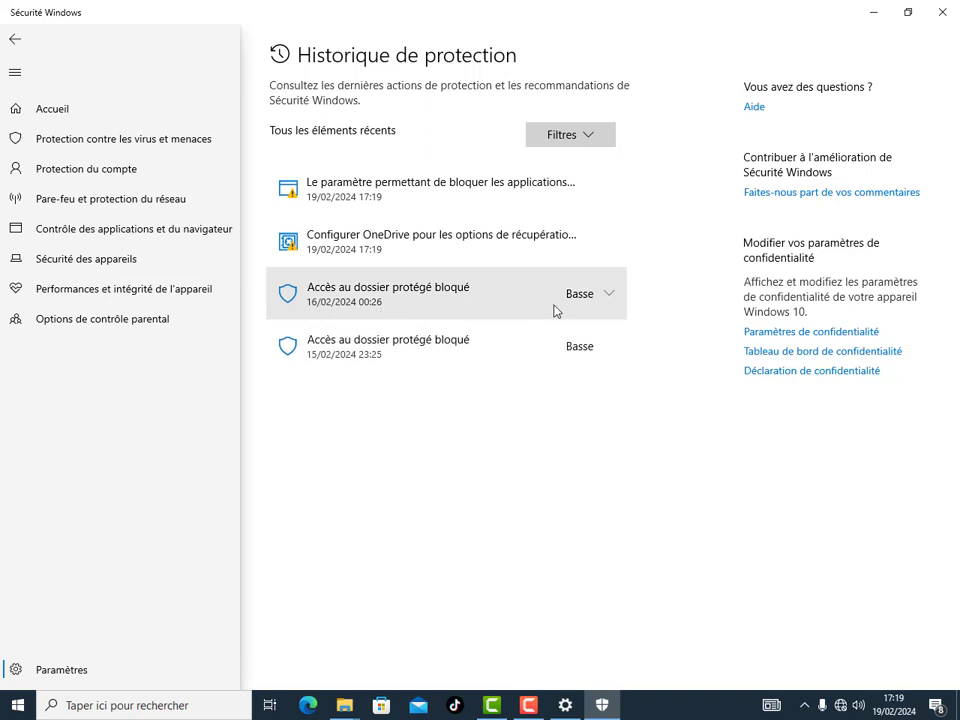
pyautogui.click(609, 298)
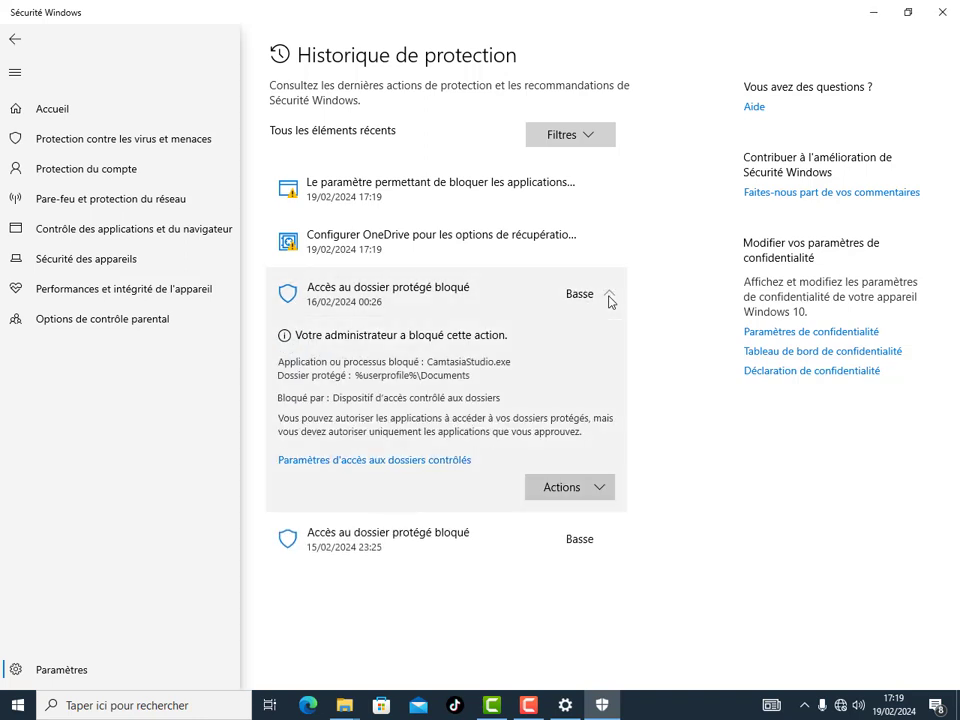
pyautogui.click(346, 387)
pyautogui.click(601, 489)
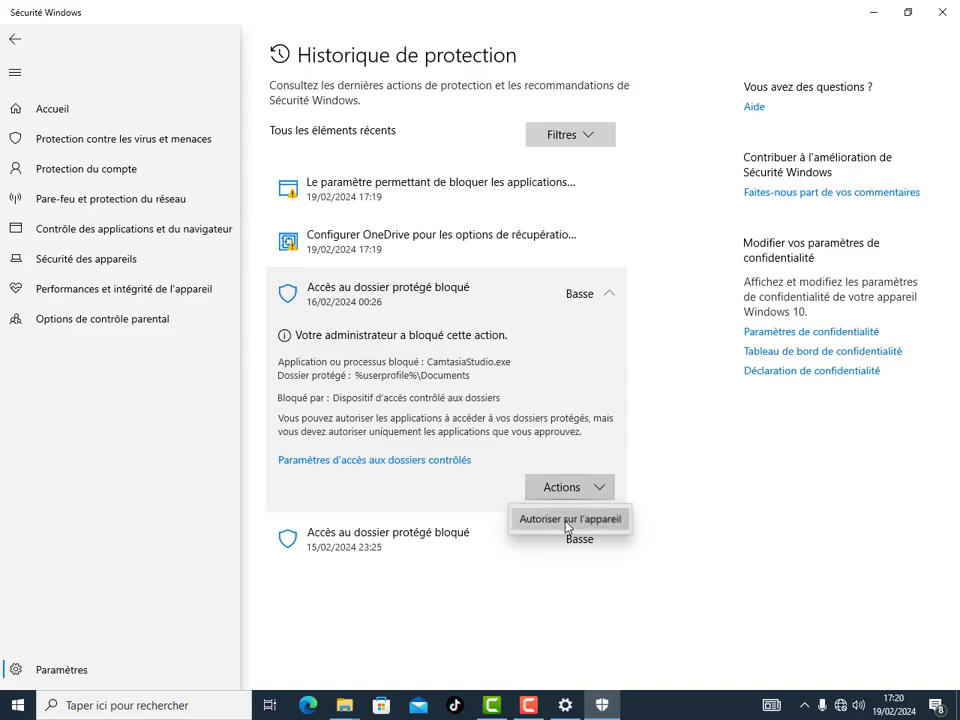
pyautogui.click(567, 519)
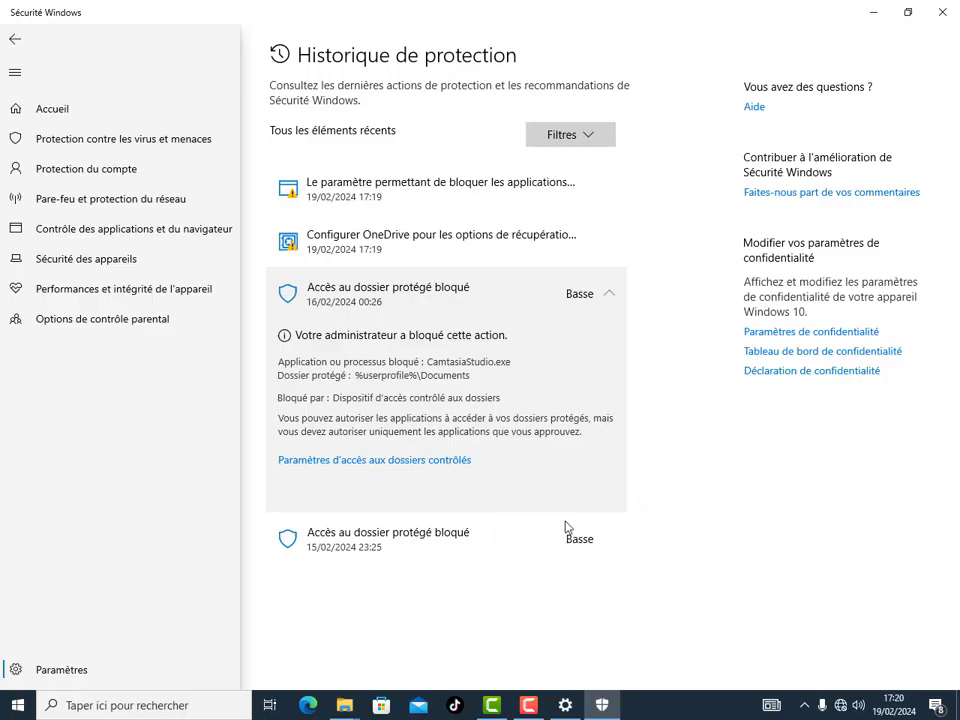
pyautogui.click(612, 298)
# Review the details and available actions of the blocked folder access entry of 15/02/2024 23:25
pyautogui.click(609, 347)
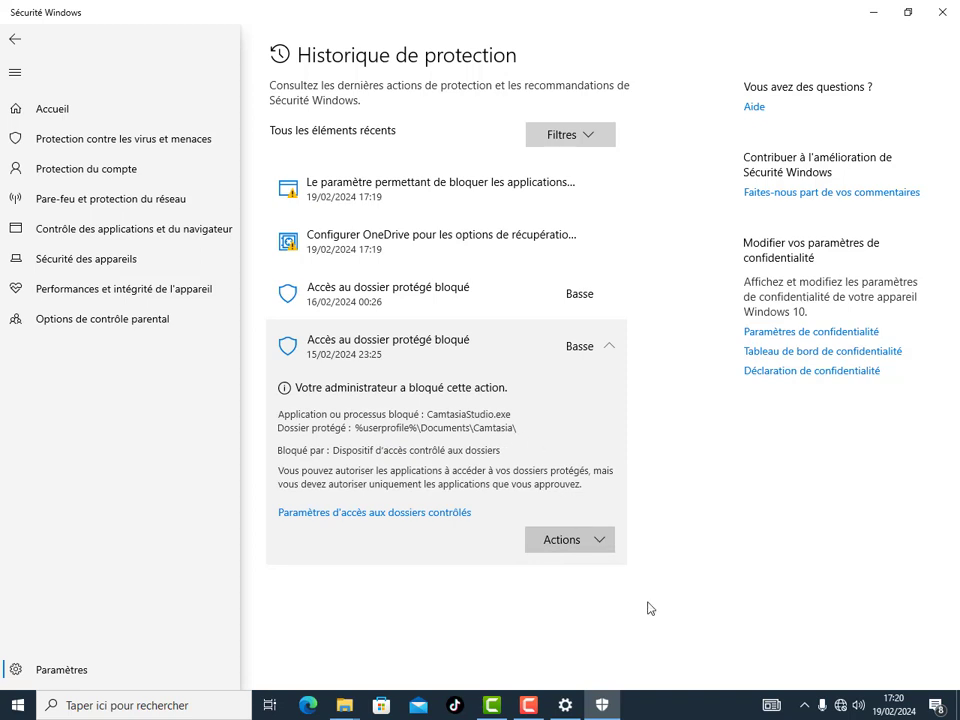
pyautogui.click(599, 541)
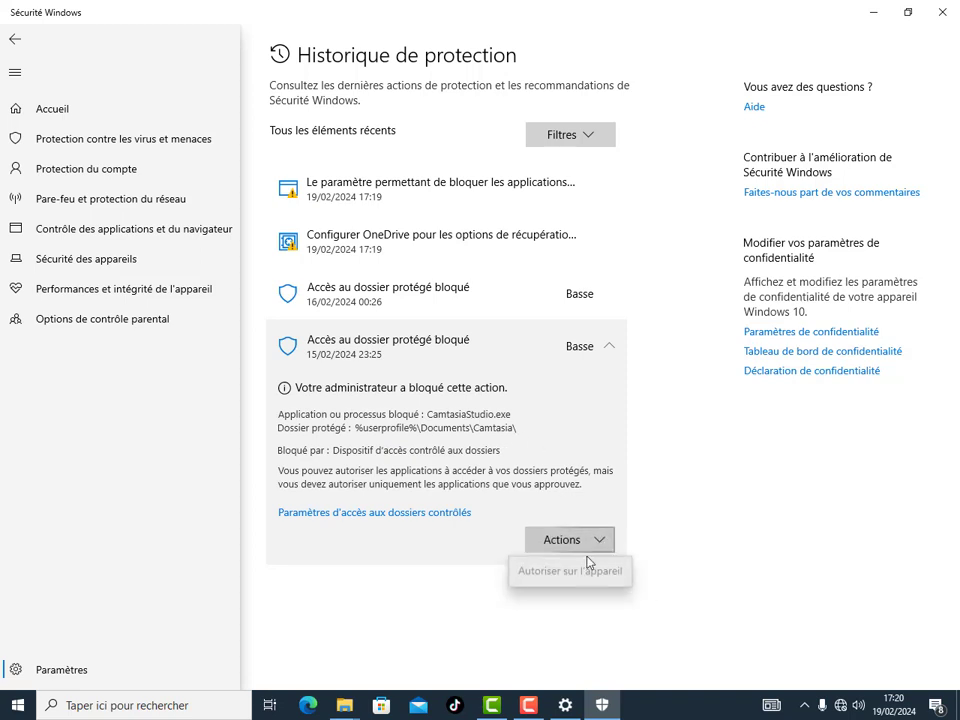
pyautogui.click(565, 542)
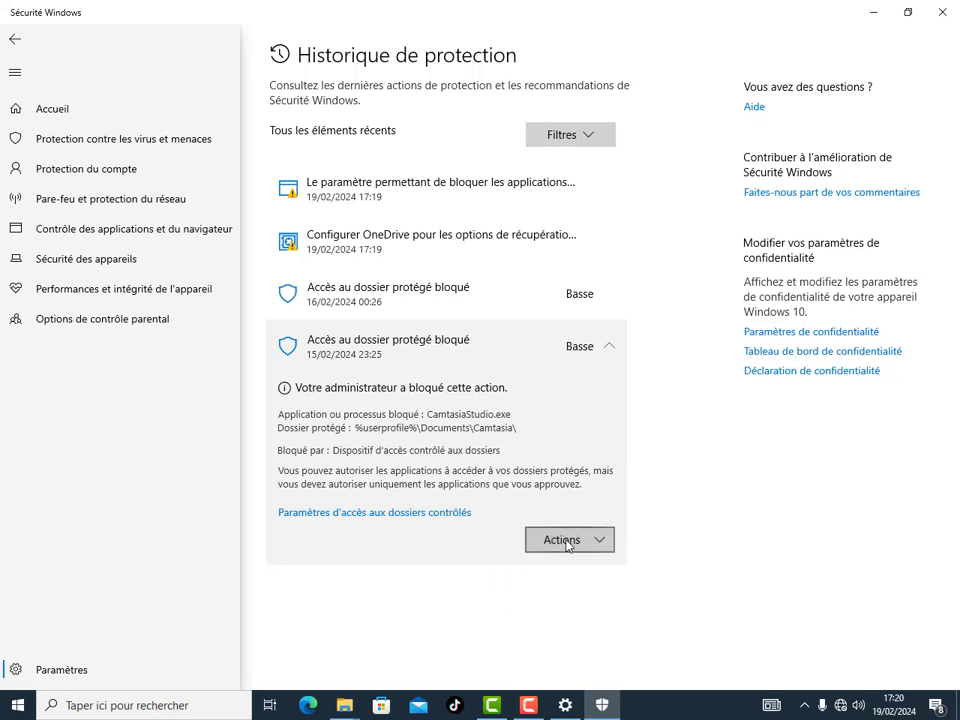
pyautogui.click(609, 348)
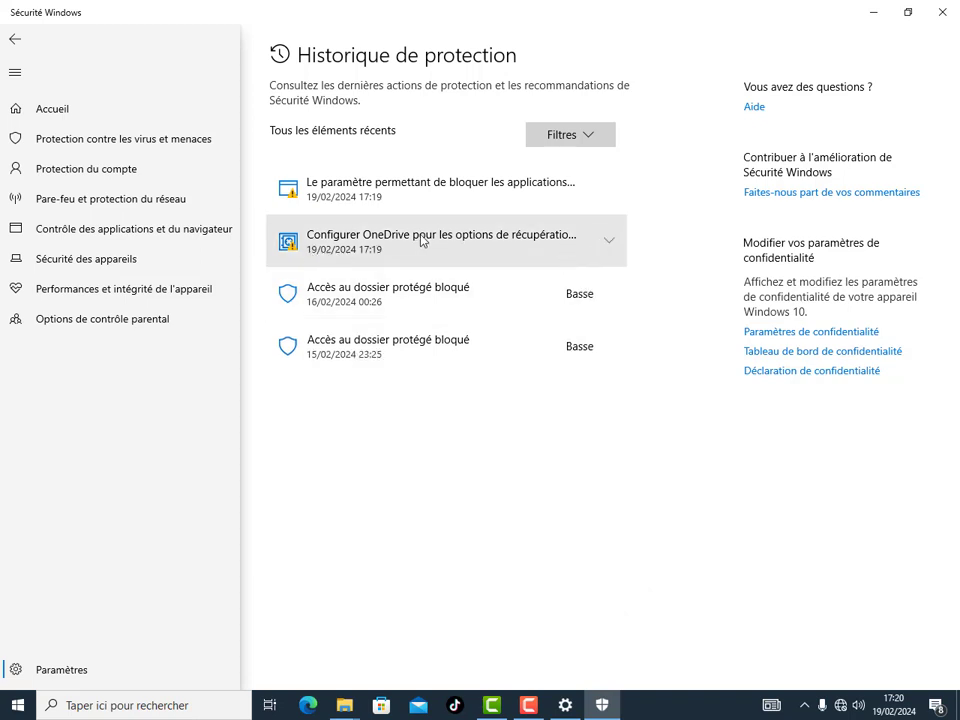
# Examine the actions offered for the OneDrive ransomware recovery recommendation and the filter options of the protection history
pyautogui.click(610, 242)
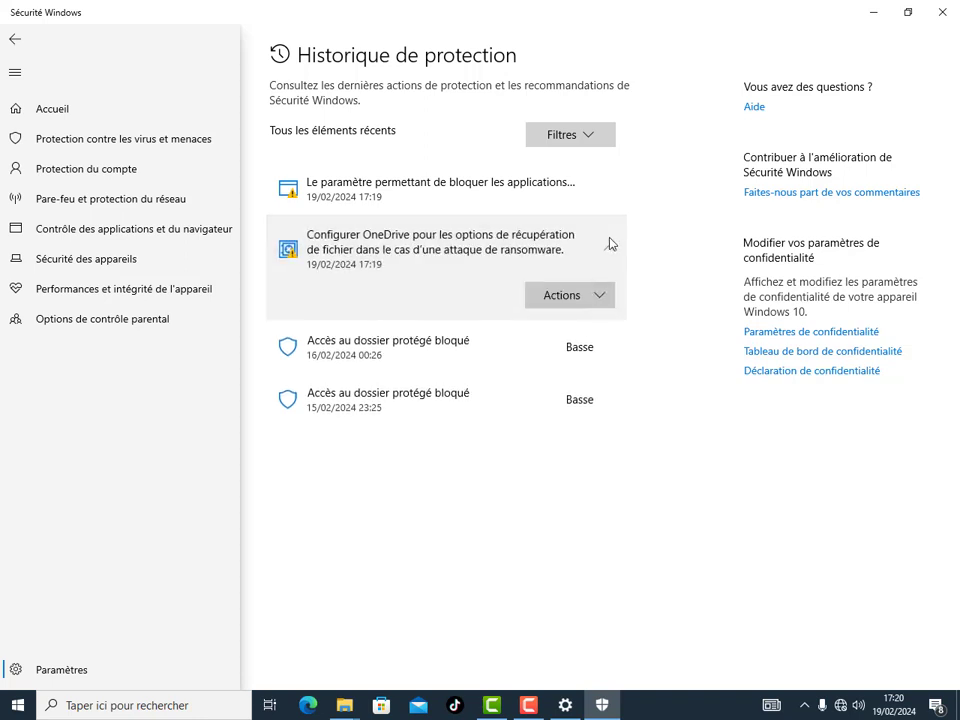
pyautogui.click(601, 297)
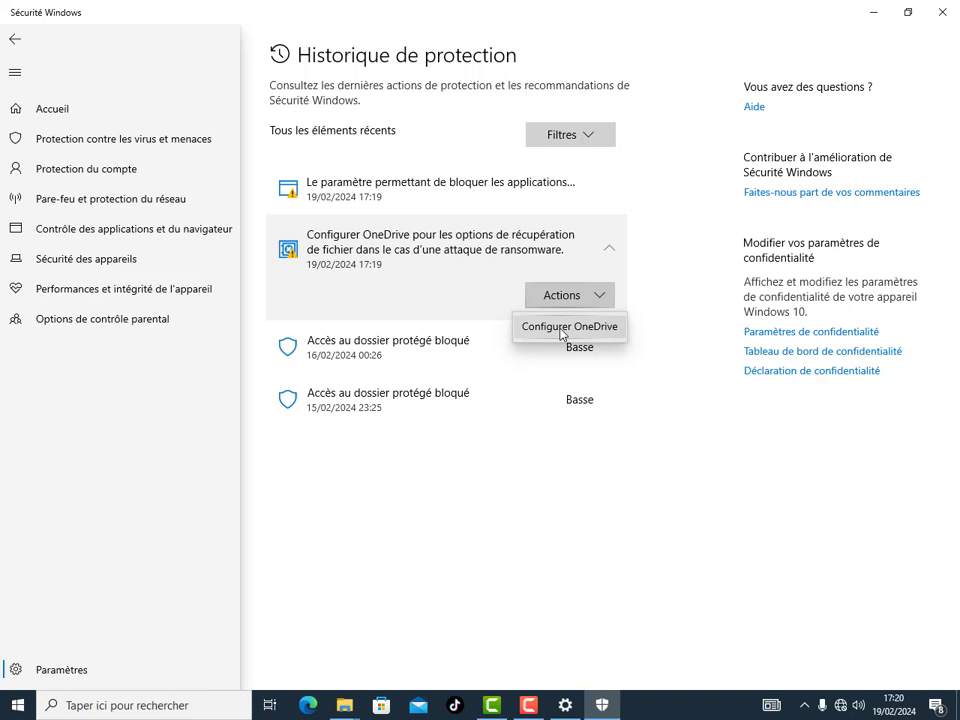
pyautogui.click(655, 235)
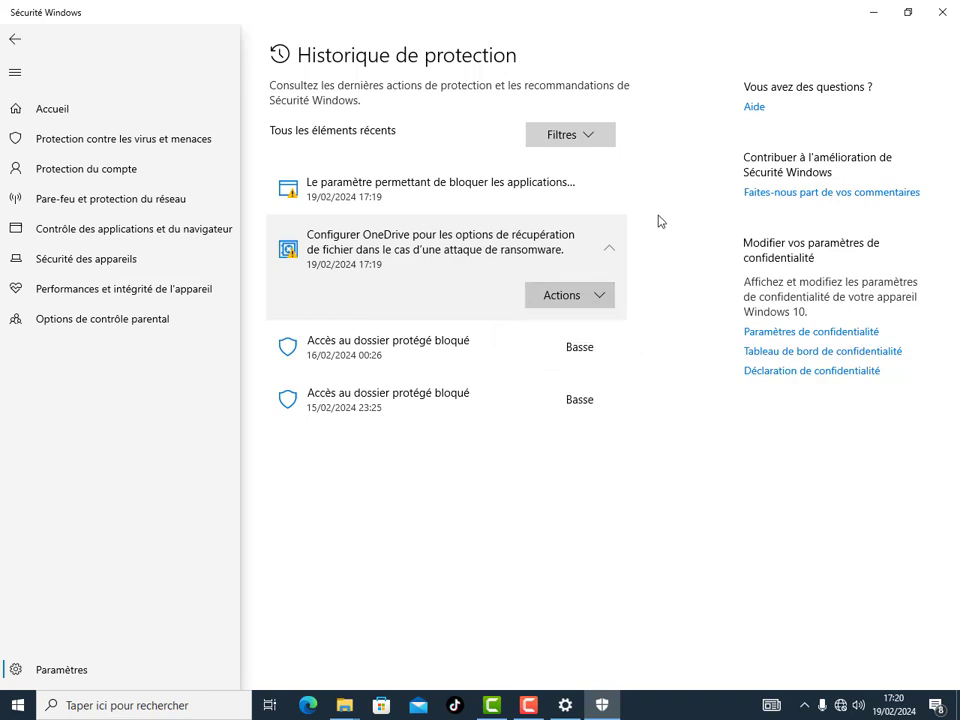
pyautogui.click(605, 250)
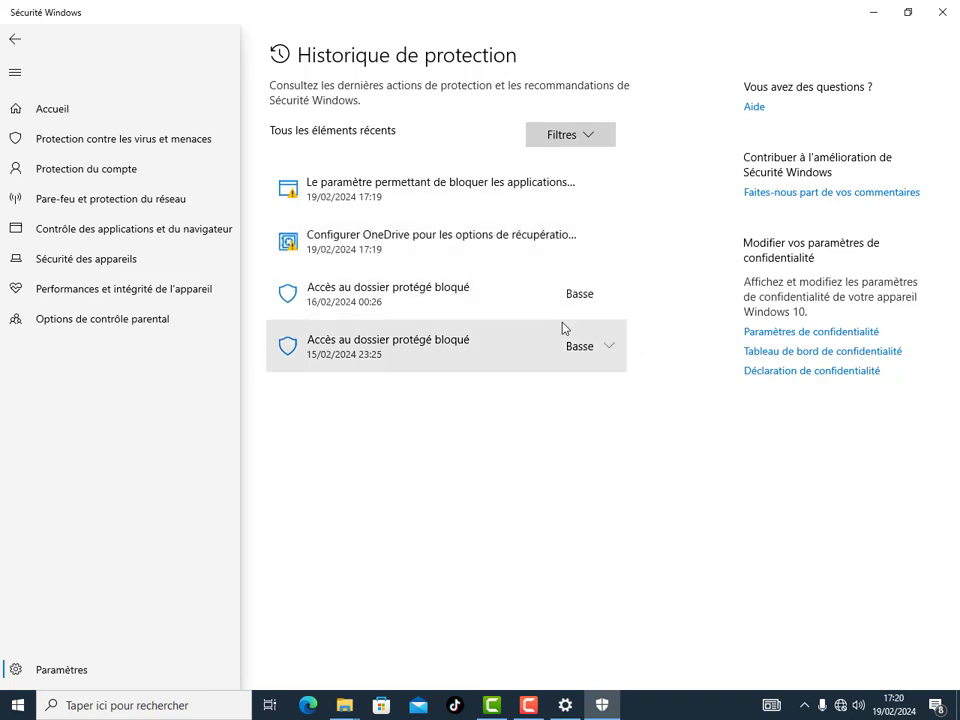
pyautogui.click(589, 137)
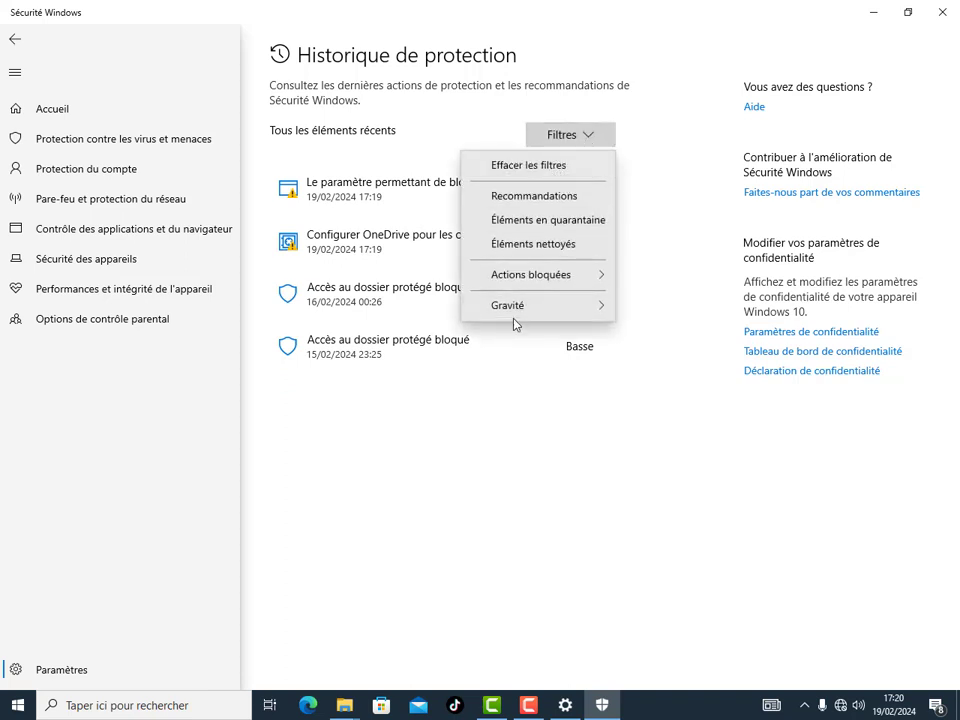
pyautogui.click(506, 407)
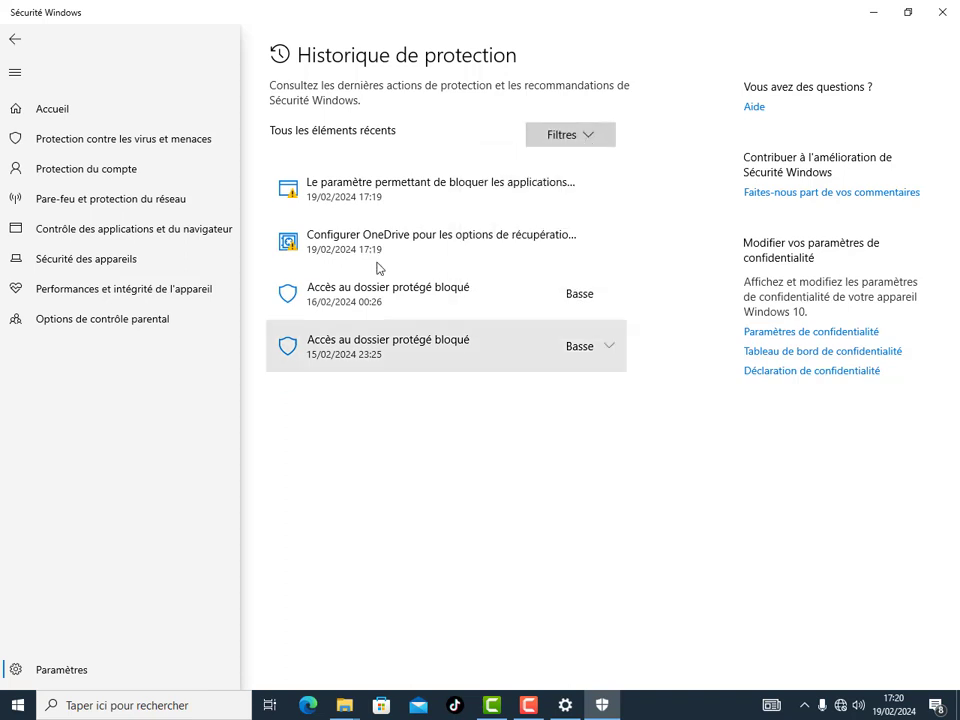
# Return to Options d'analyse and start the Analyse complète
pyautogui.click(20, 41)
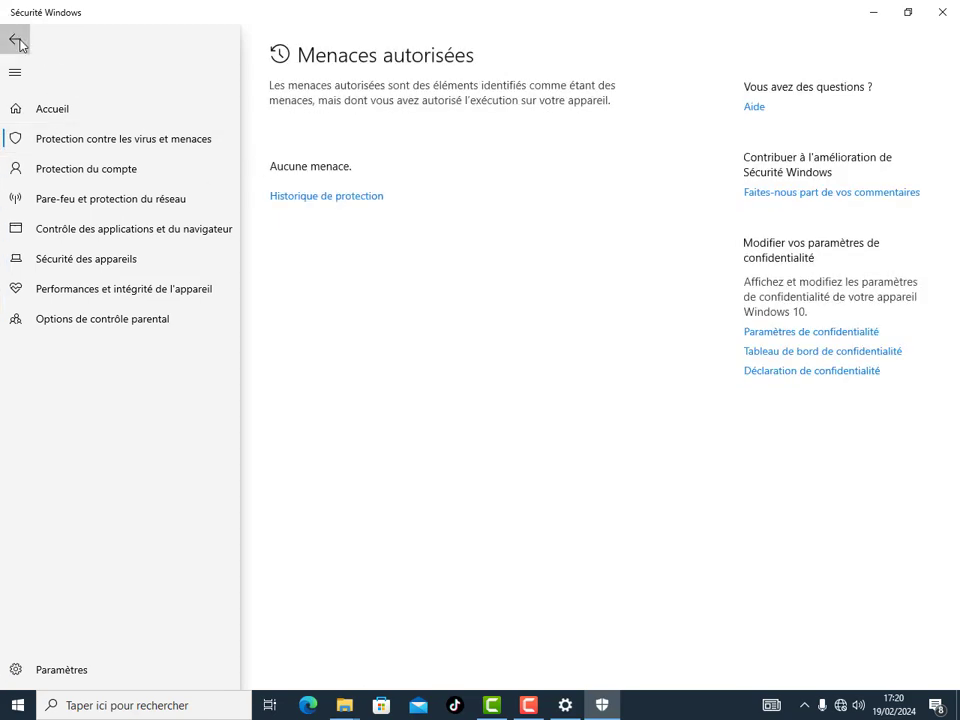
pyautogui.click(19, 41)
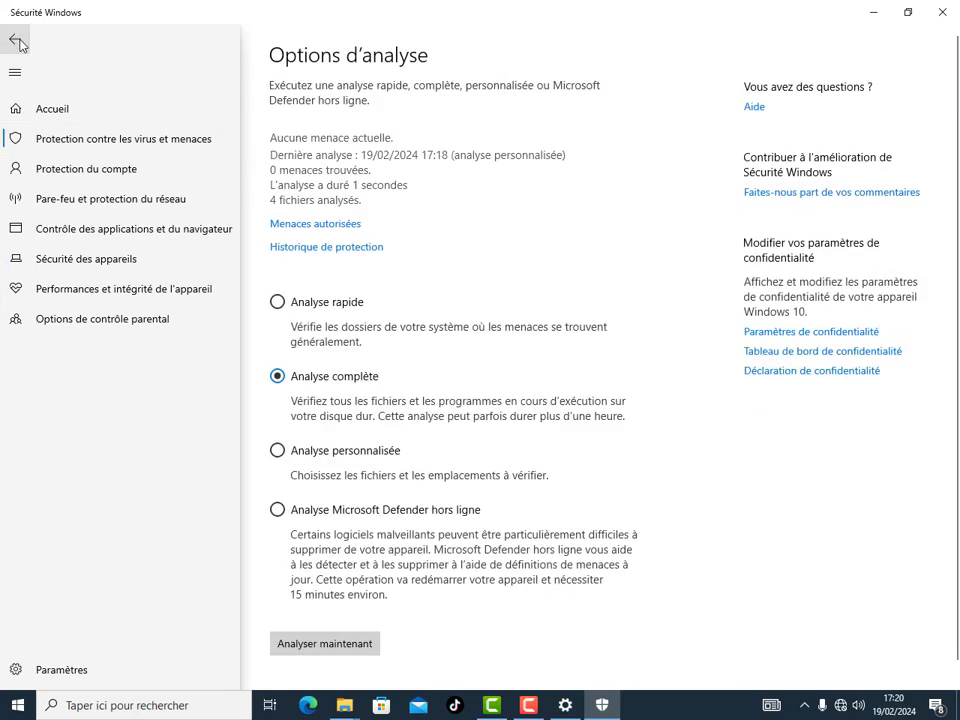
pyautogui.click(321, 643)
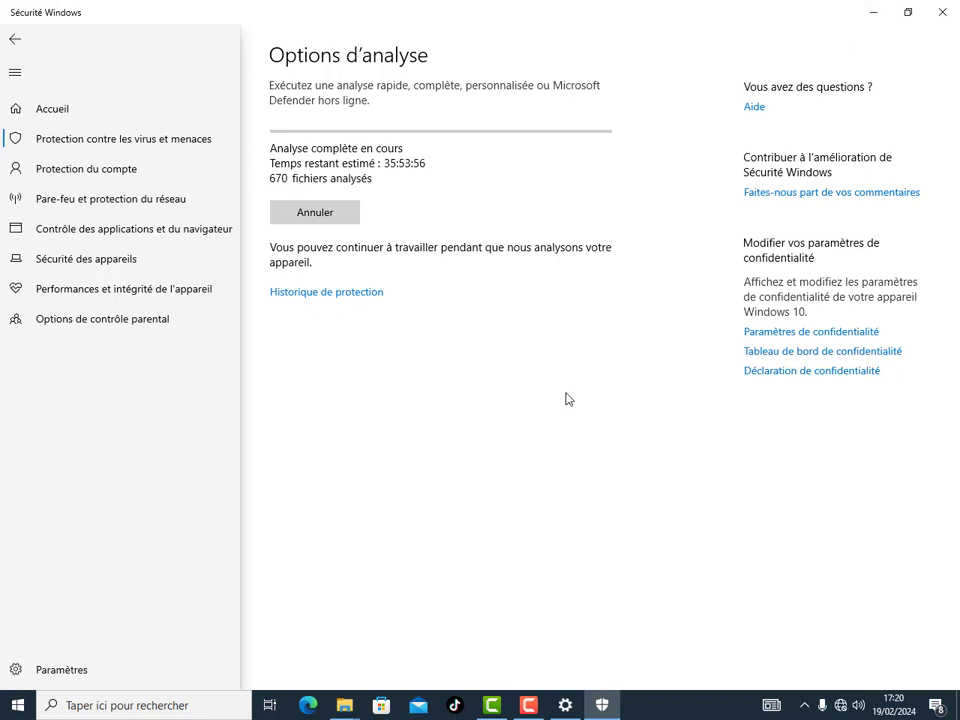
# Search Windows for the MRT command and leave the search results
pyautogui.click(101, 705)
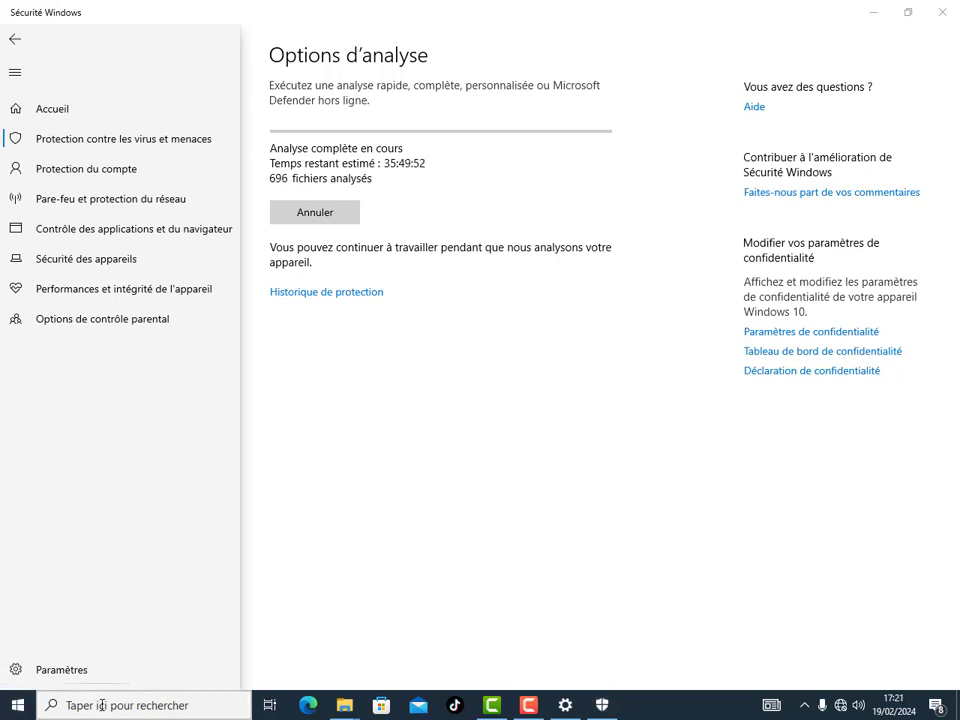
pyautogui.write('MRT')
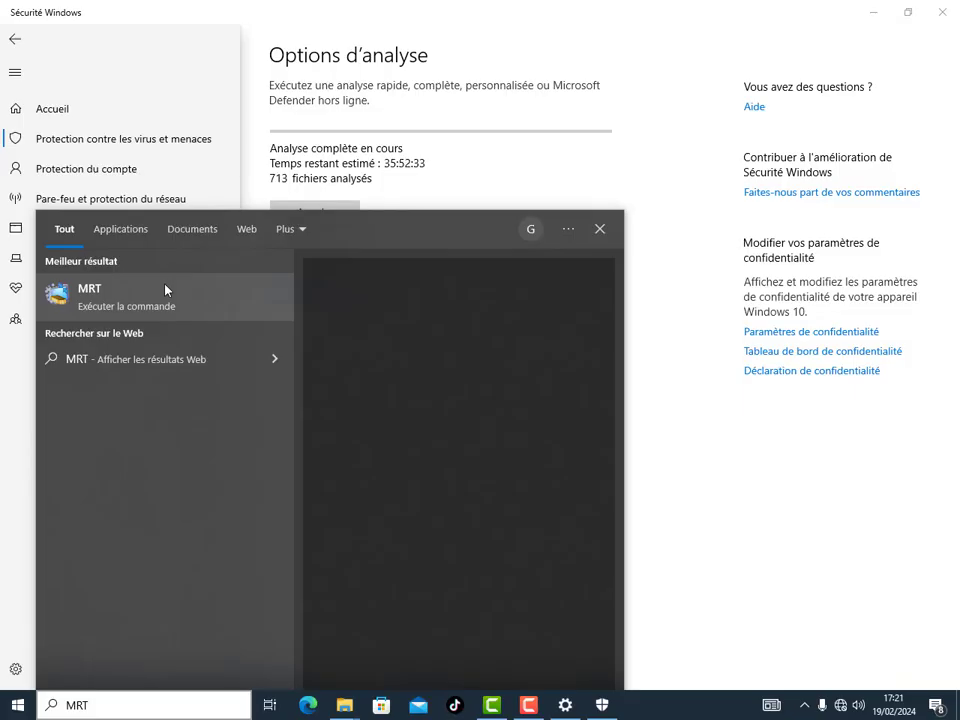
pyautogui.click(527, 240)
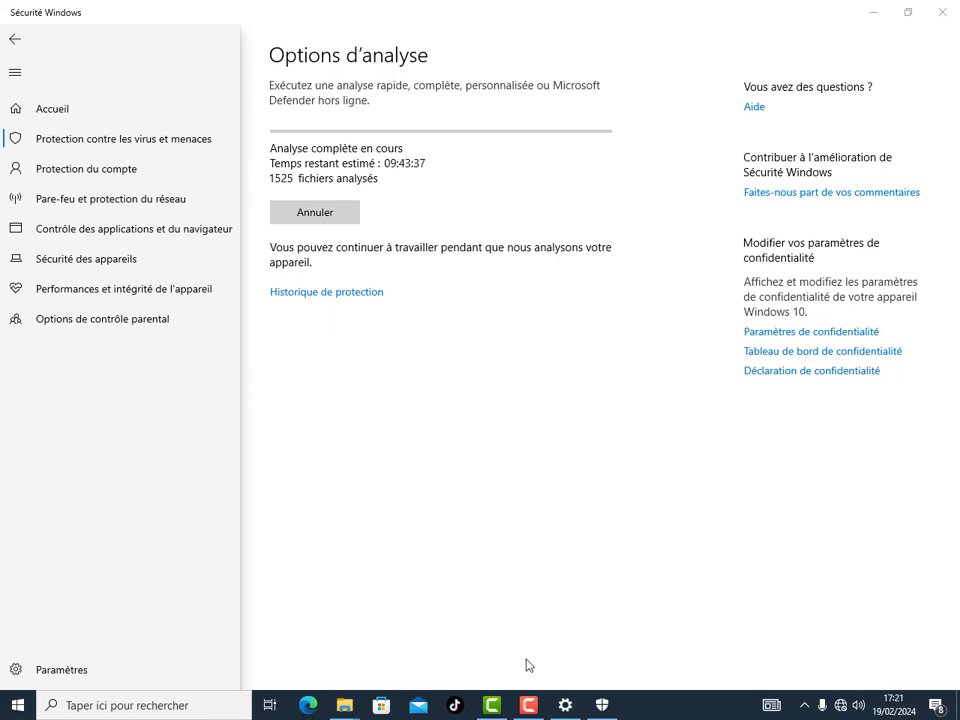
# Minimize Sécurité Windows and close the Paramètres window to return to the desktop
pyautogui.click(857, 10)
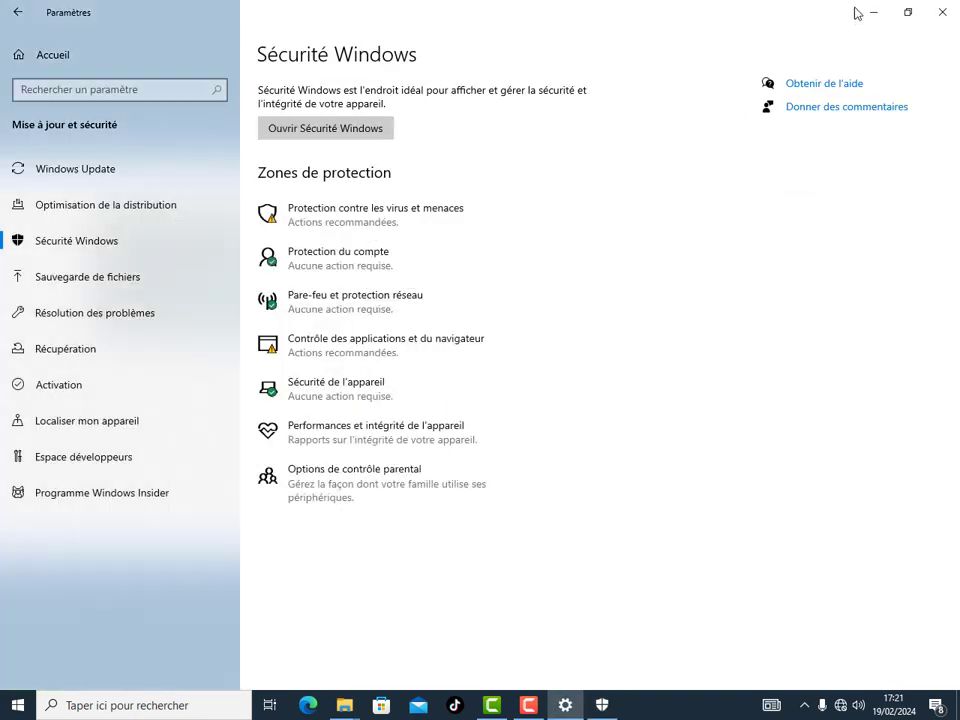
pyautogui.click(943, 12)
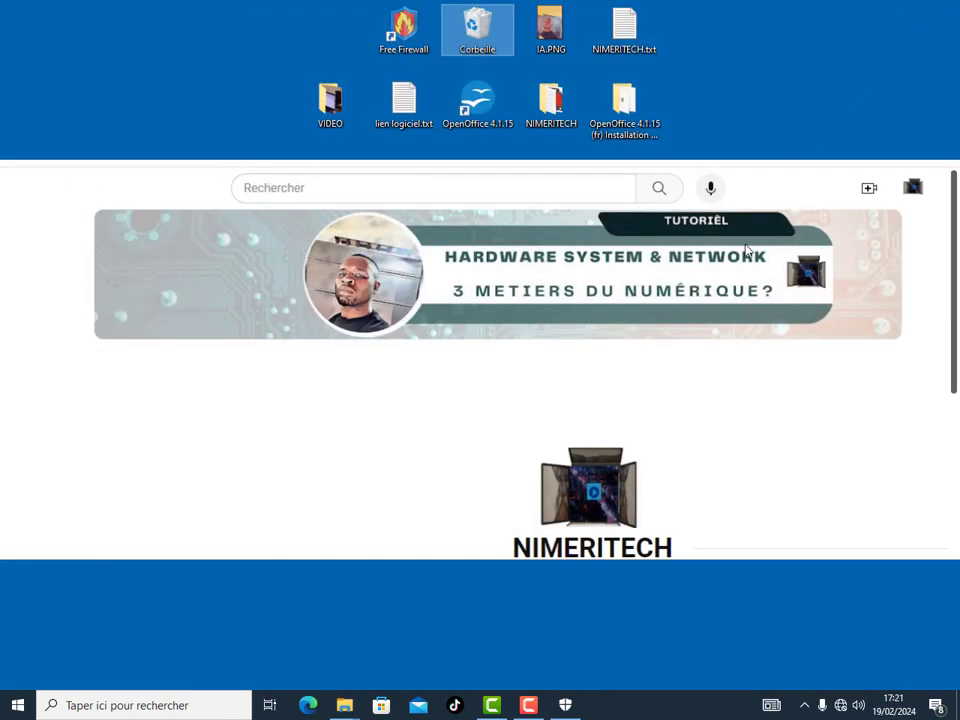
# Check the progress of the Analyse complète in Sécurité Windows, and run MRT as administrator from Windows search
pyautogui.click(565, 705)
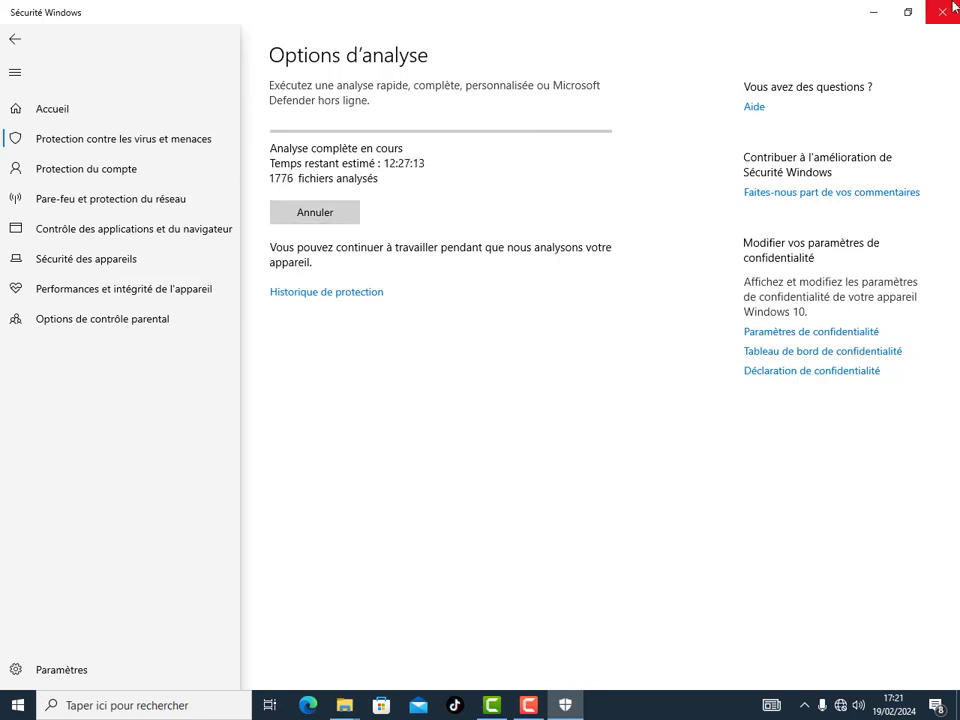
pyautogui.click(872, 12)
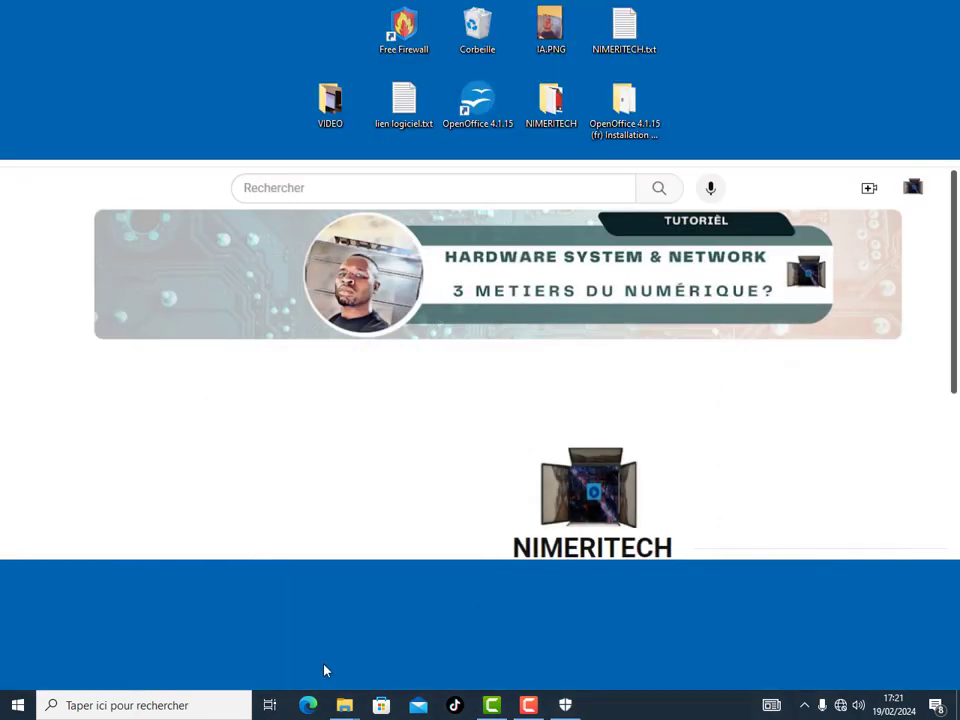
pyautogui.click(127, 706)
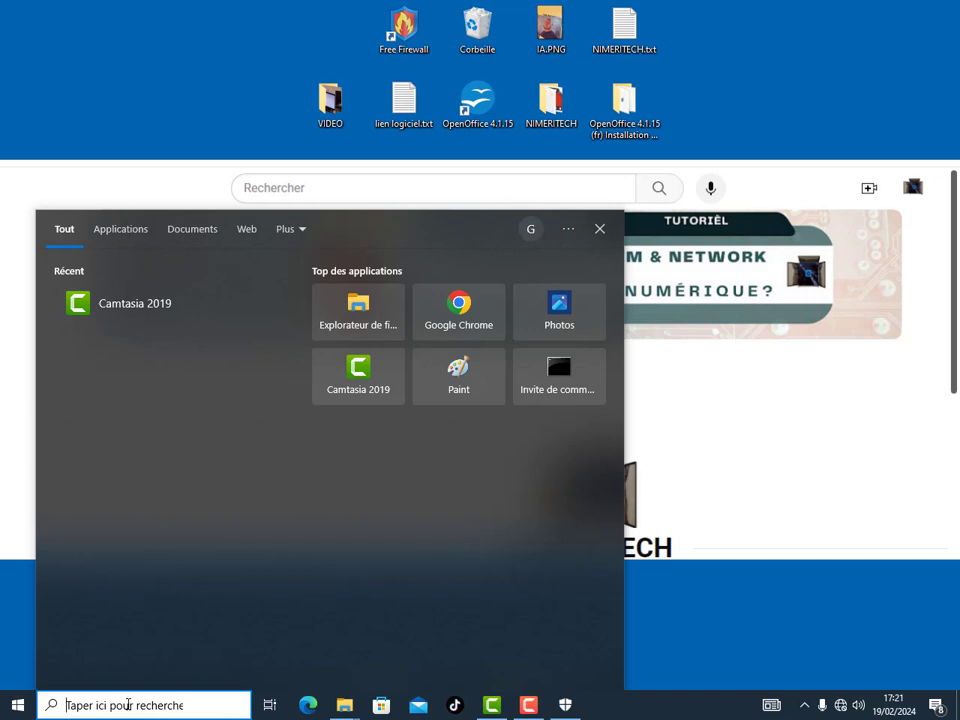
pyautogui.write('MRT')
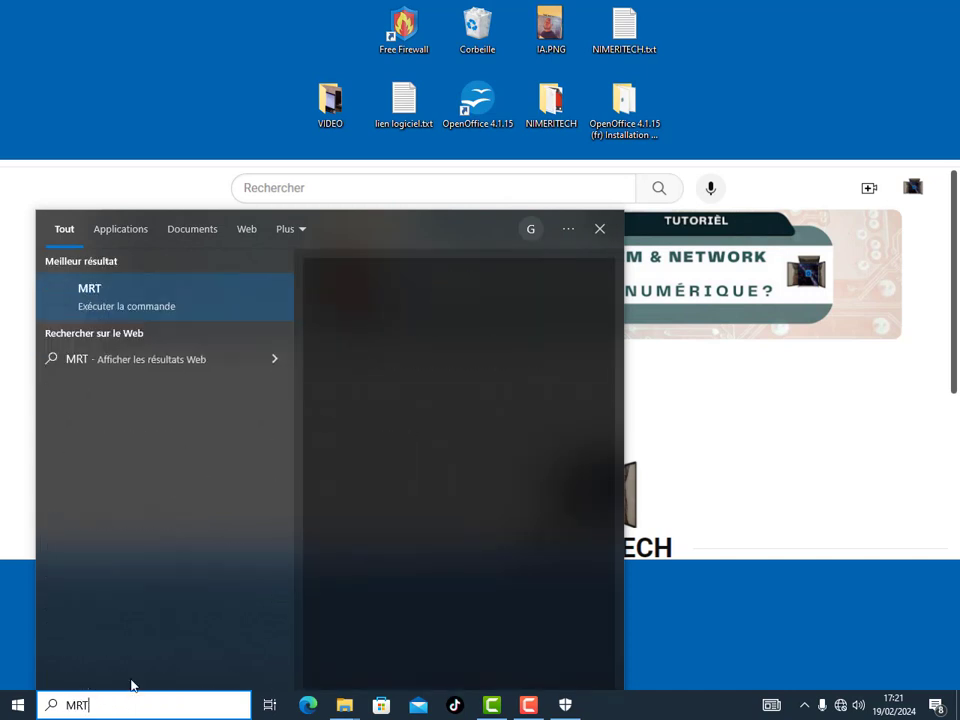
pyautogui.rightClick(110, 303)
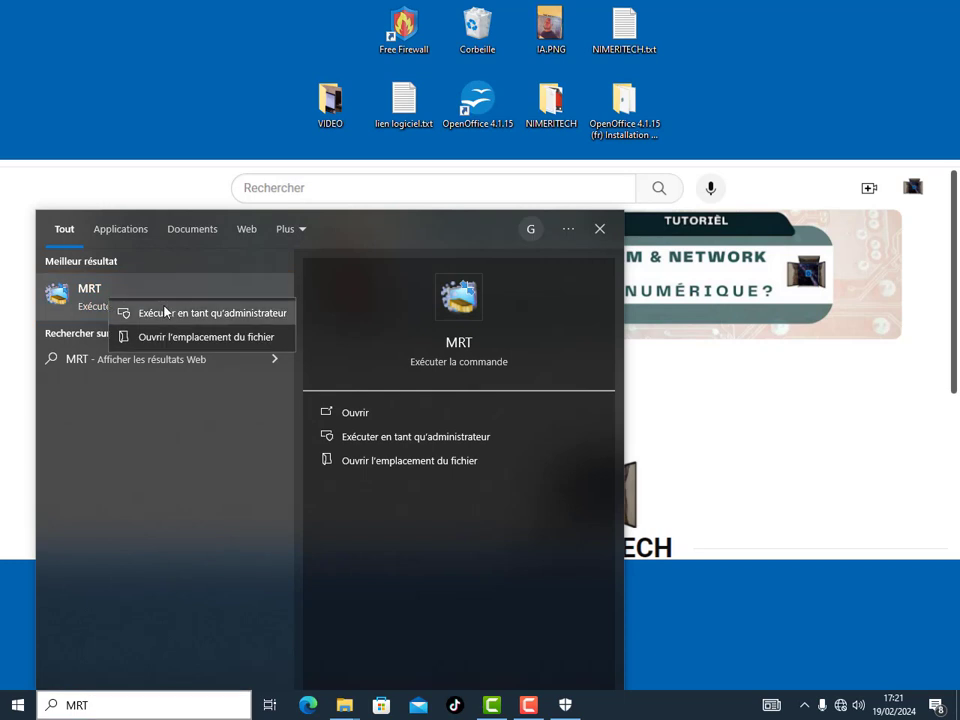
pyautogui.click(166, 312)
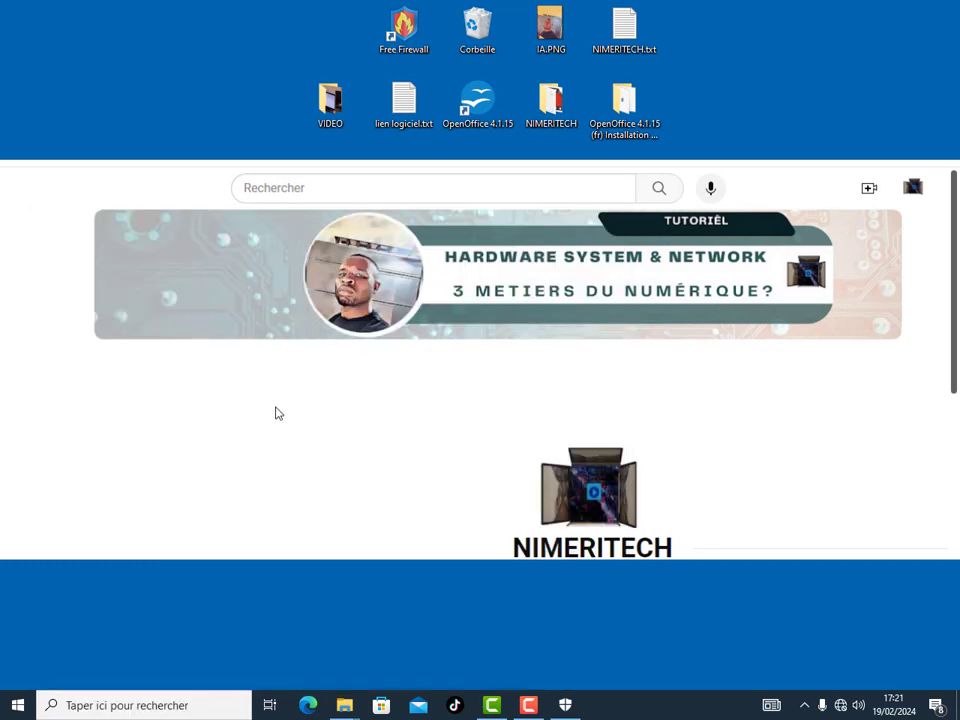
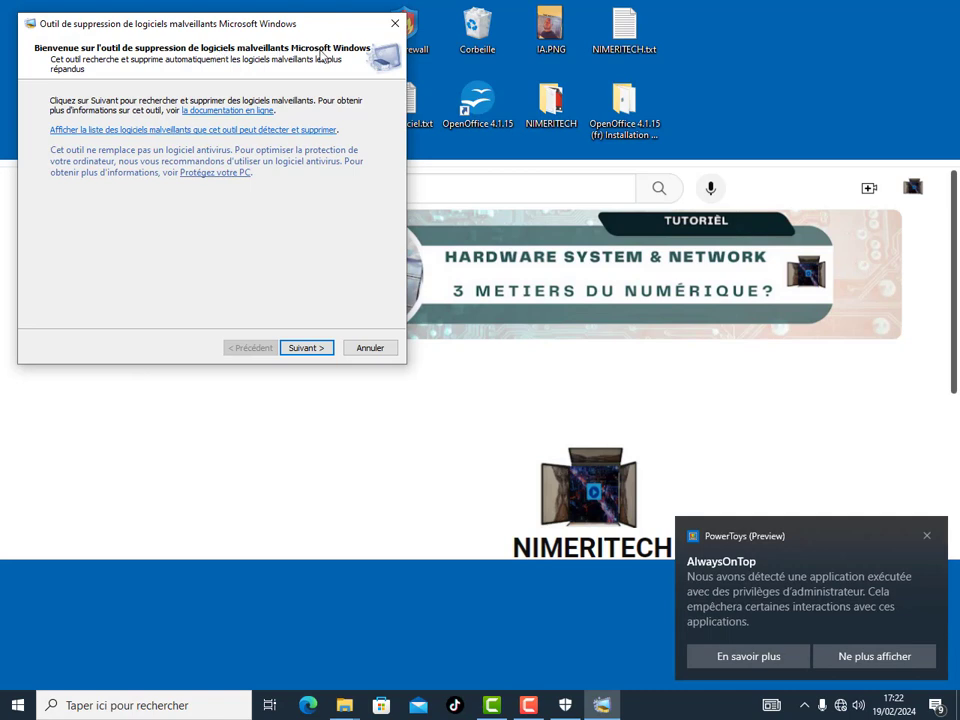
# Review the scan types in the malicious software removal tool and start an Analyse rapide
pyautogui.click(312, 350)
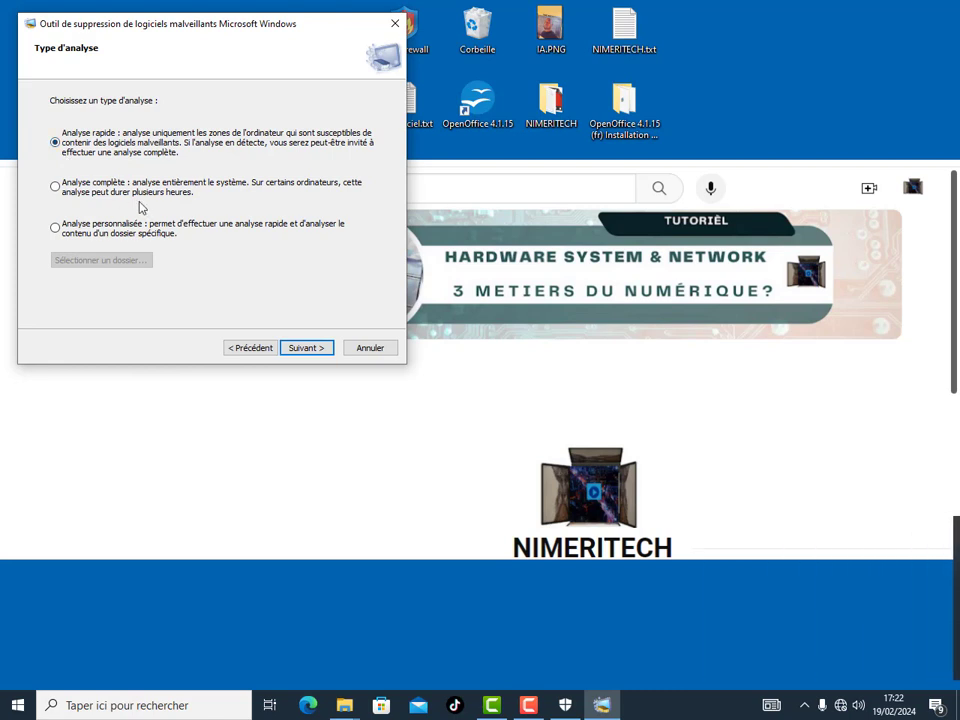
pyautogui.click(56, 228)
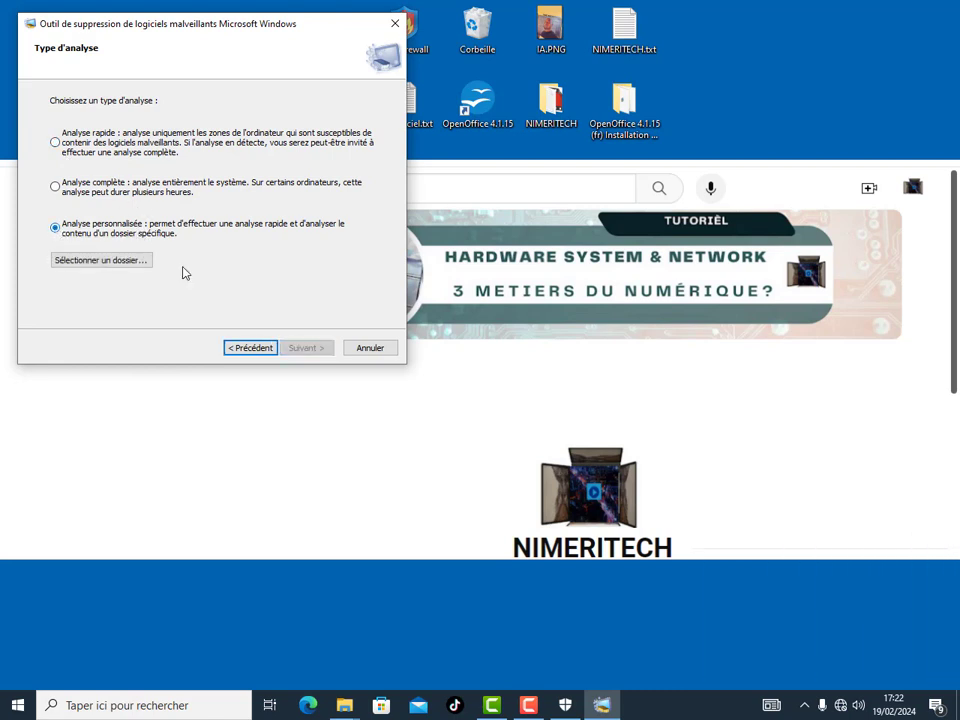
pyautogui.click(55, 187)
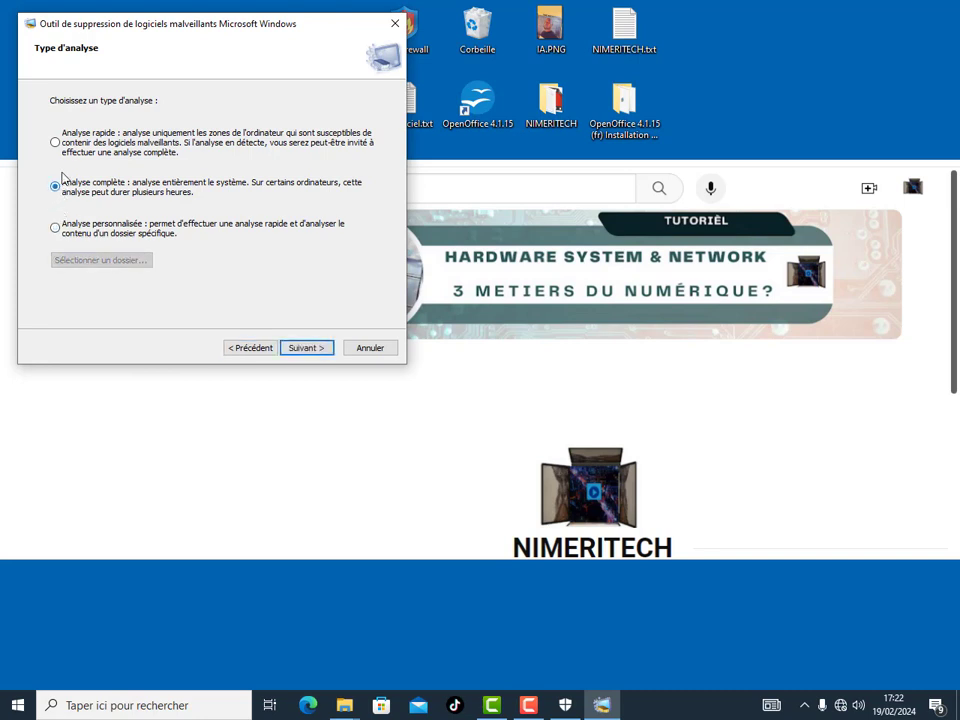
pyautogui.click(56, 228)
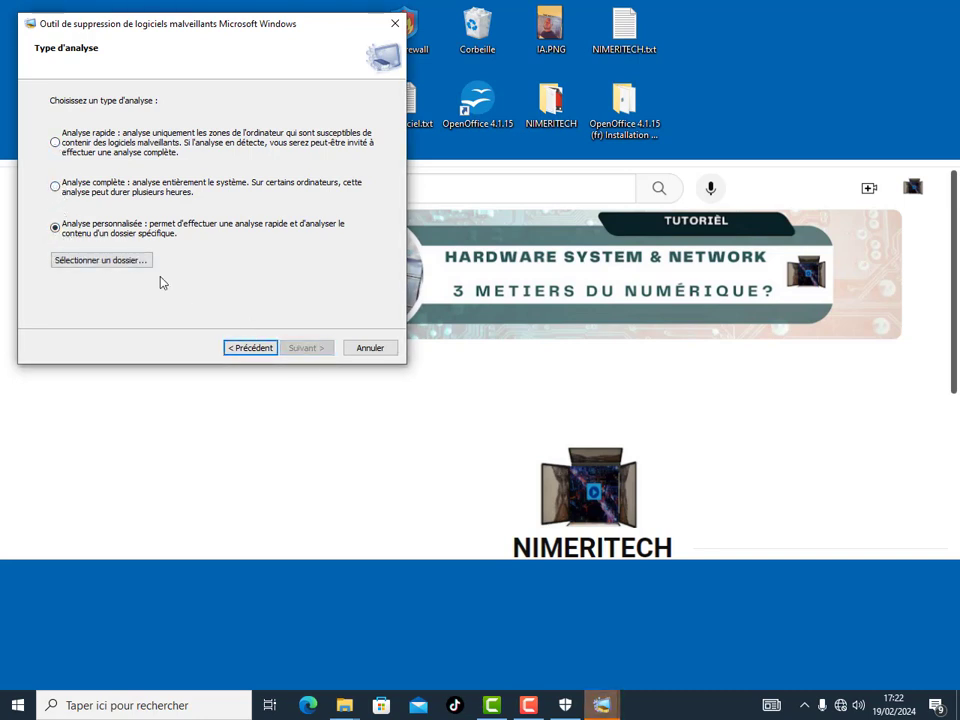
pyautogui.click(55, 146)
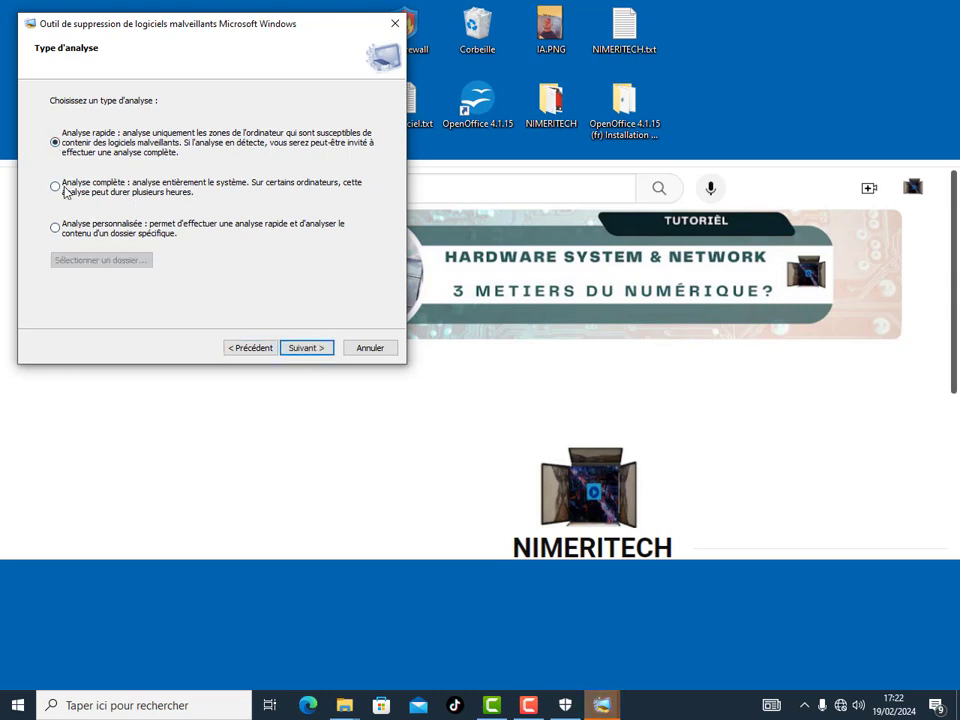
pyautogui.click(307, 347)
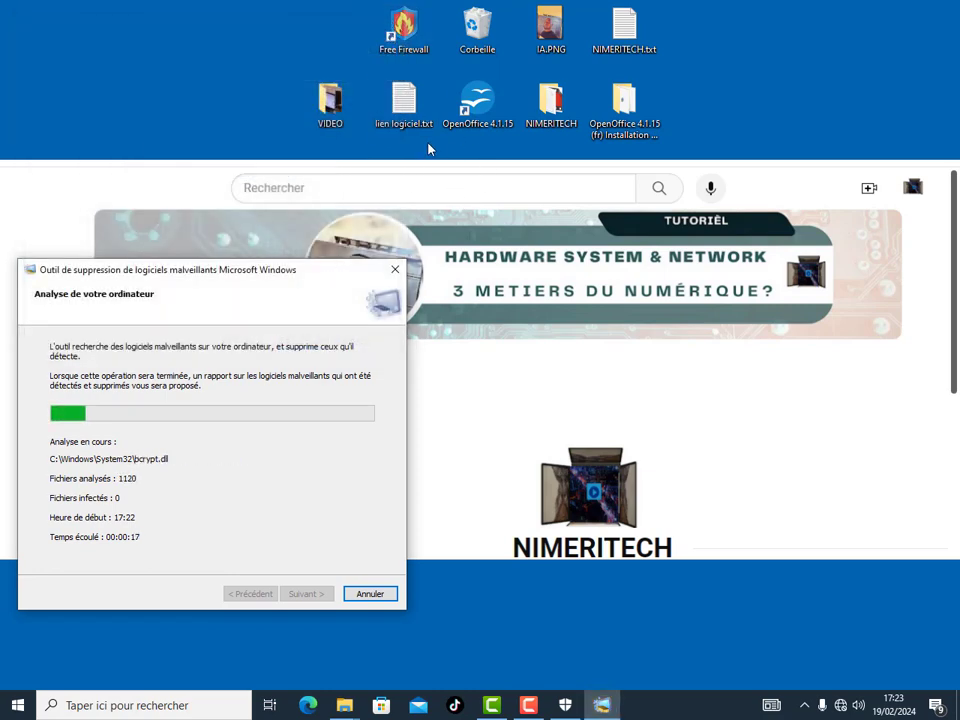
# Open the Corbeille, look through its deleted files and view the properties of plus.m4a
pyautogui.doubleClick(479, 25)
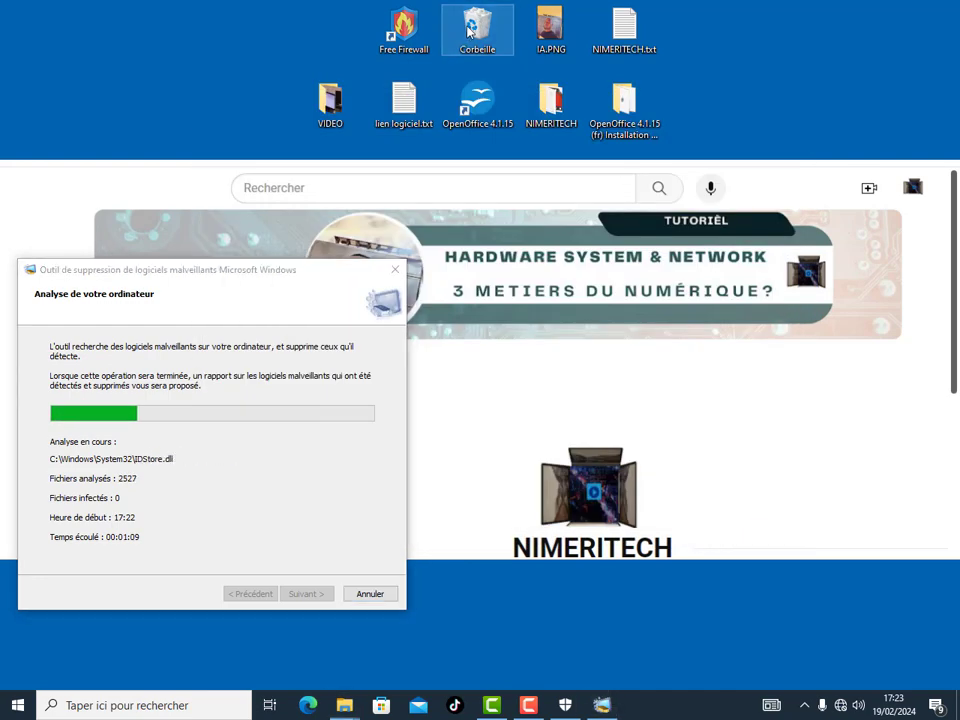
pyautogui.doubleClick(477, 25)
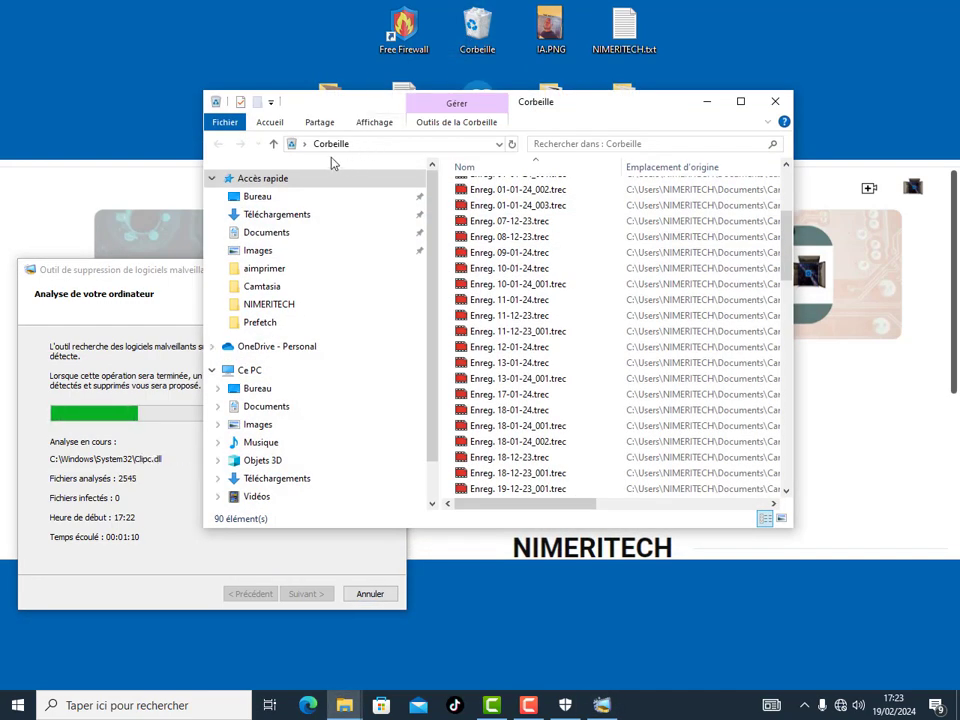
pyautogui.scroll(-15, 550, 300)
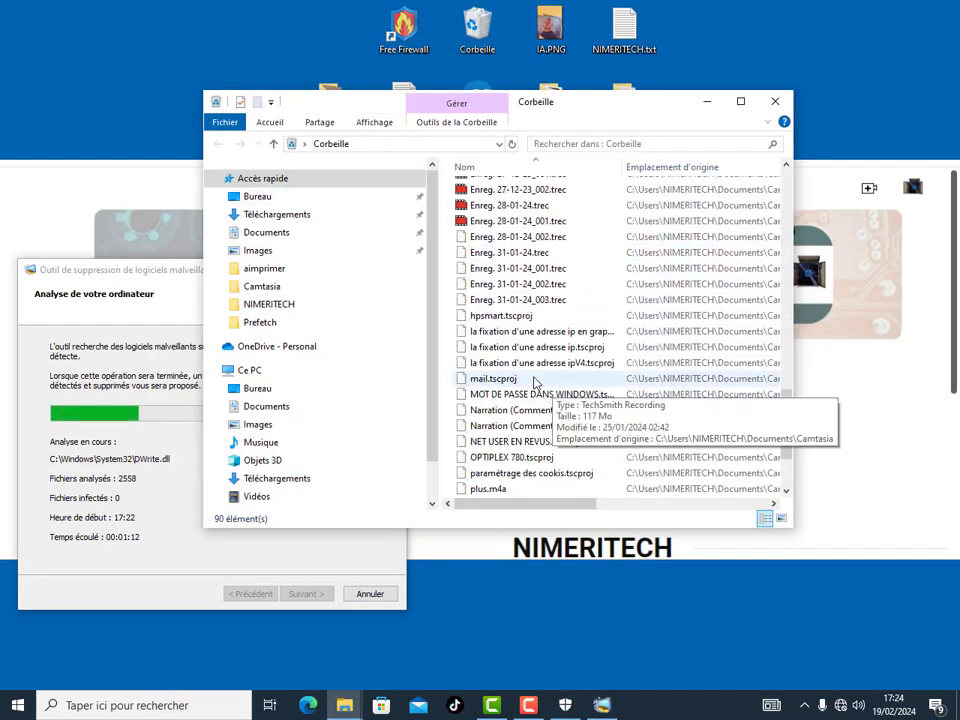
pyautogui.scroll(-3, 537, 383)
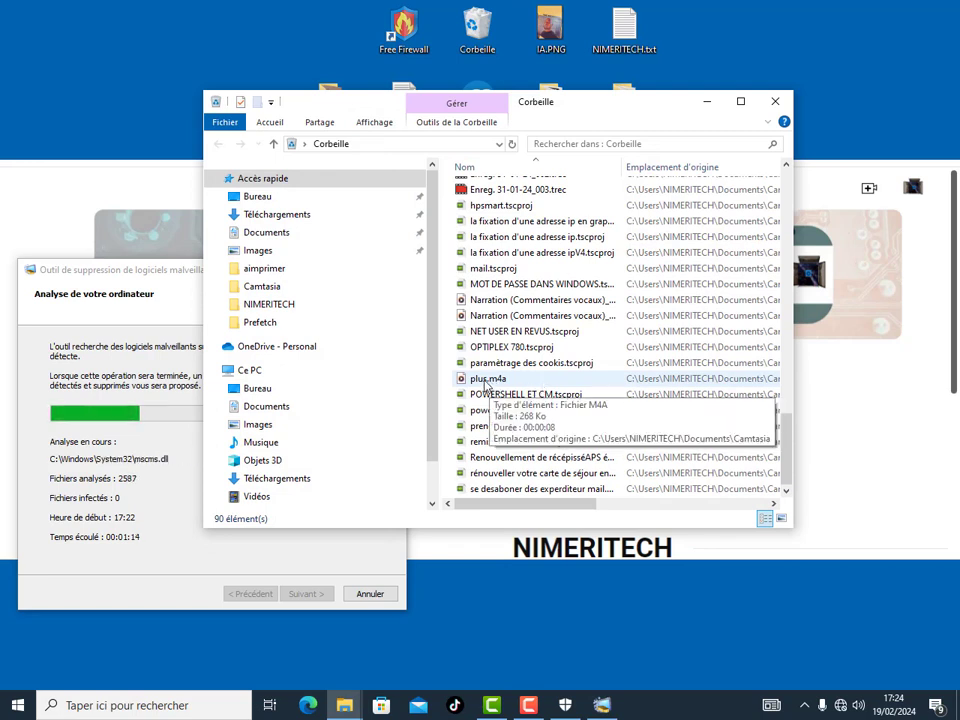
pyautogui.rightClick(489, 384)
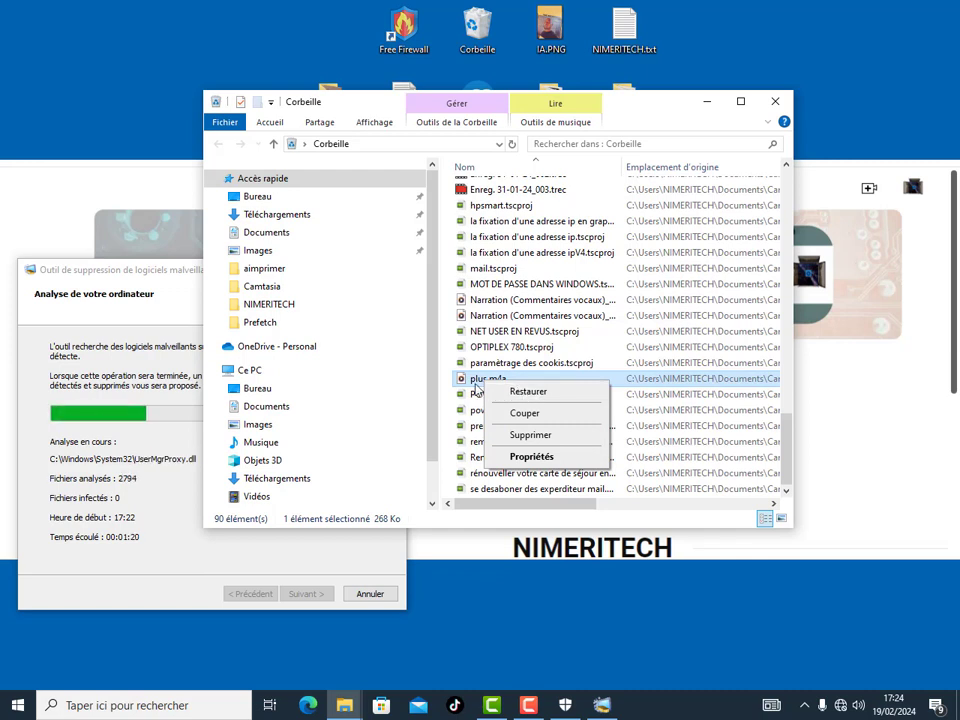
pyautogui.click(467, 378)
pyautogui.rightClick(467, 378)
pyautogui.click(506, 451)
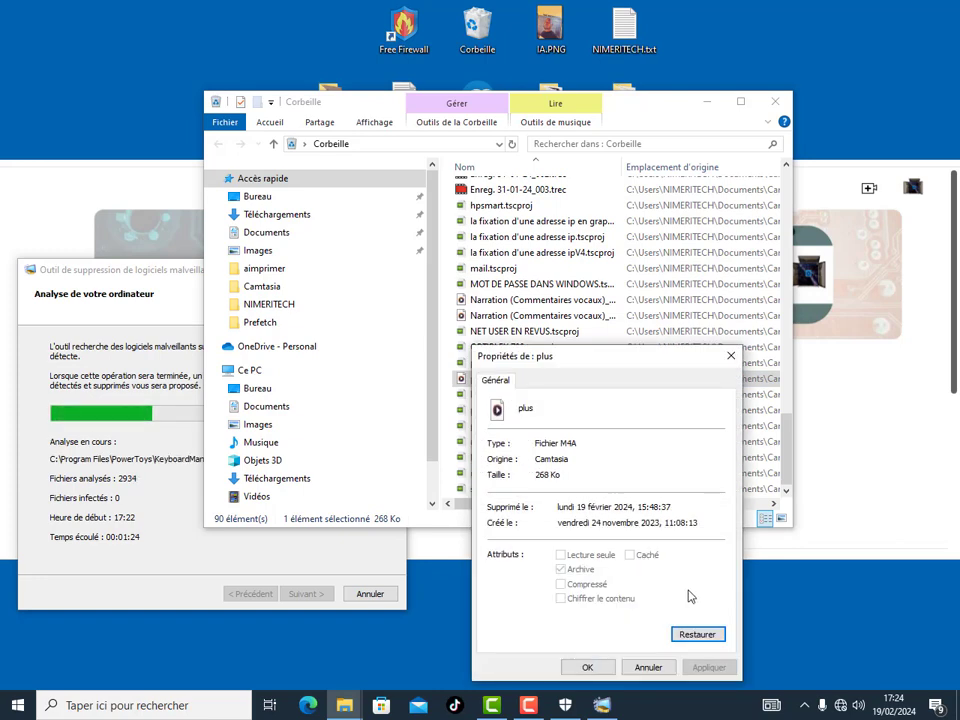
pyautogui.click(731, 356)
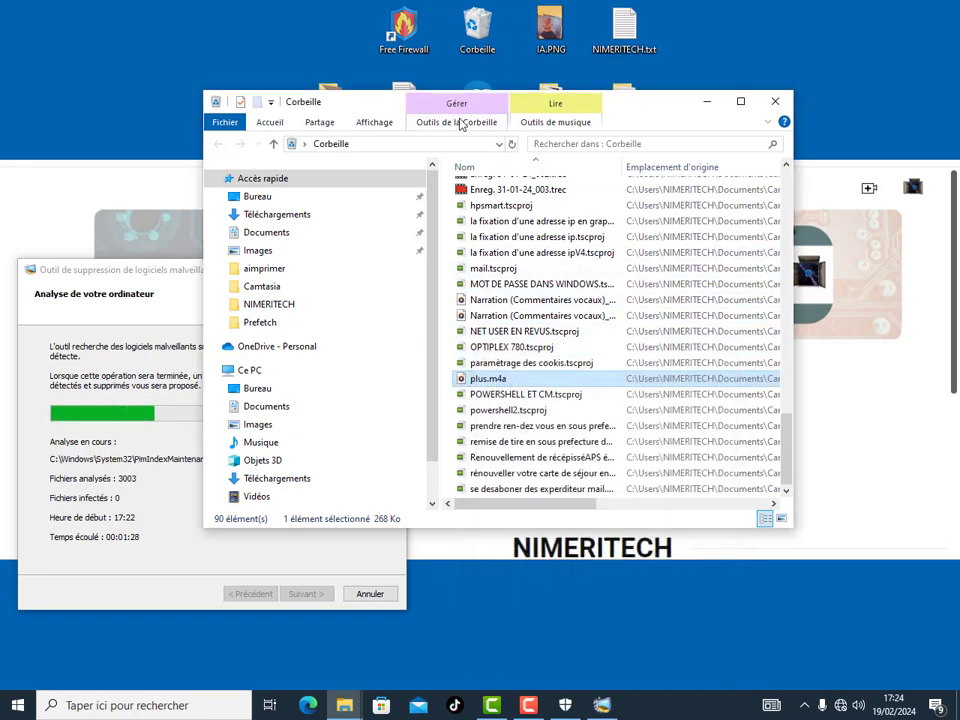
# Empty the Corbeille permanently, minimize its window and move the malware removal tool window nearer the desktop's centre
pyautogui.click(460, 121)
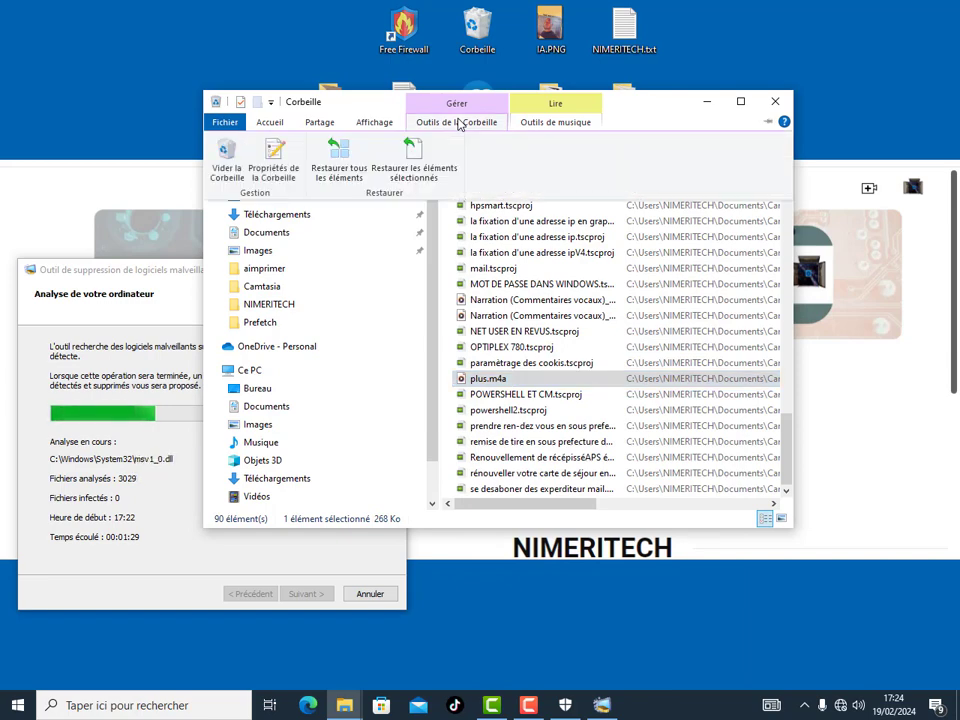
pyautogui.click(233, 160)
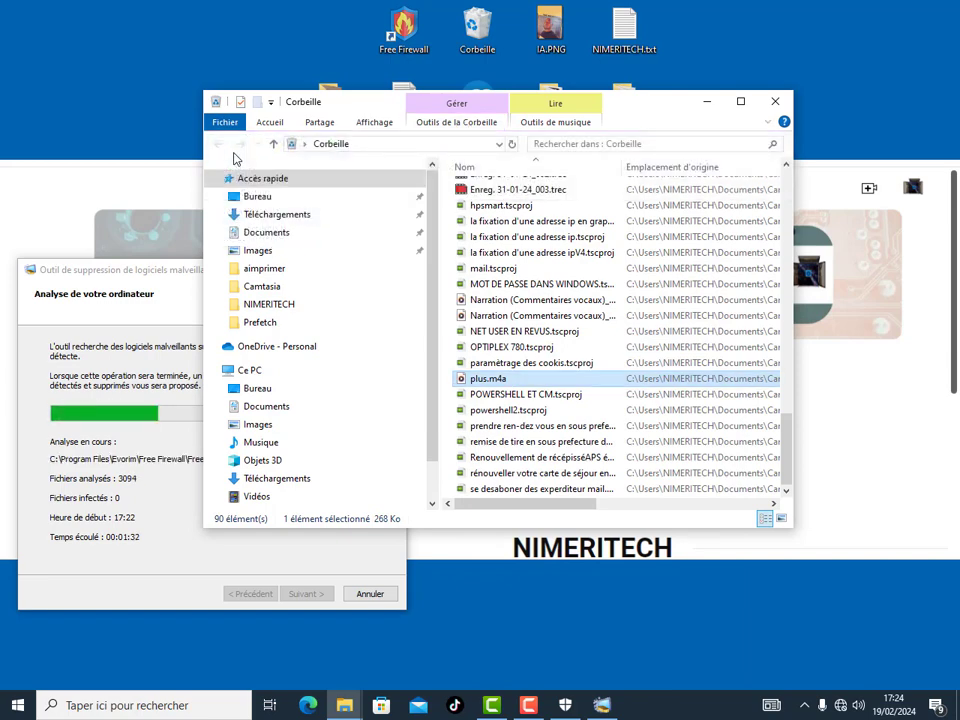
pyautogui.press('super+Up')
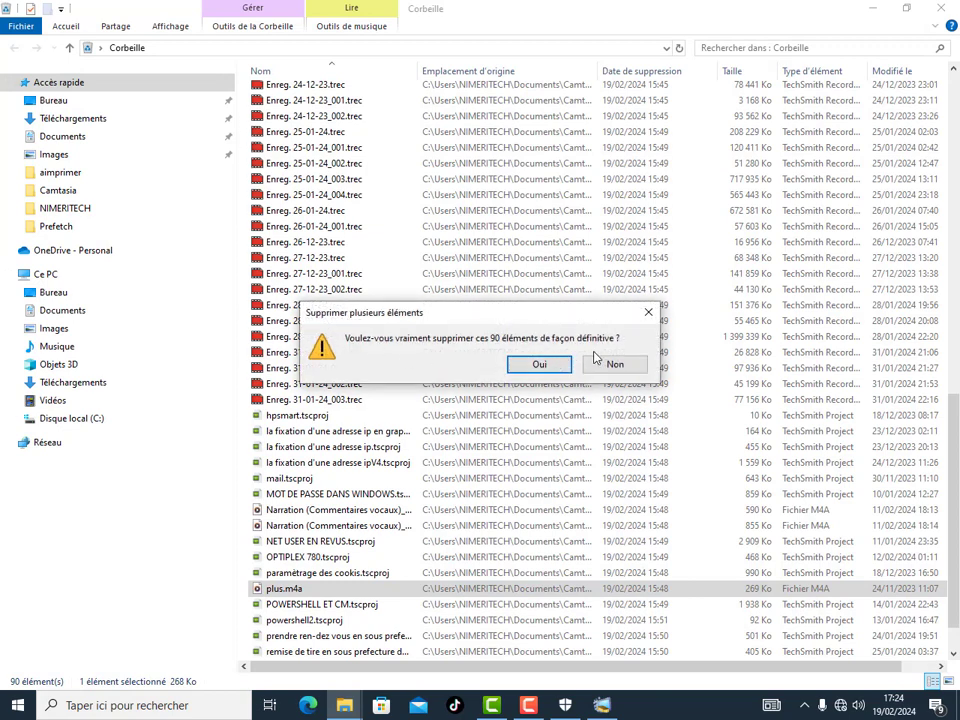
pyautogui.click(540, 365)
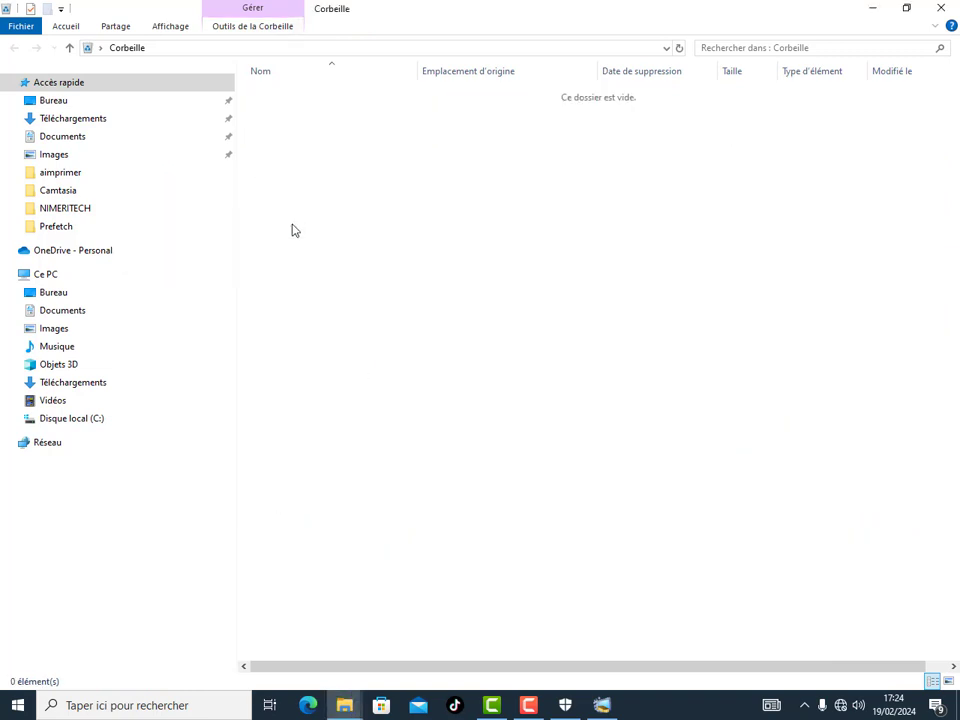
pyautogui.click(872, 9)
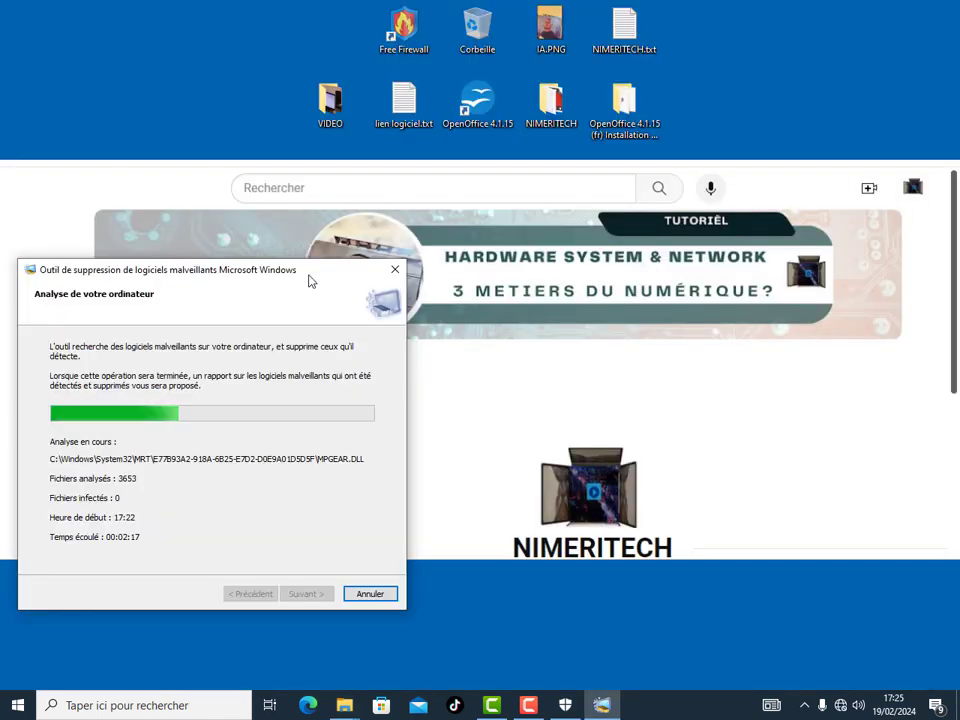
pyautogui.moveTo(330, 266); pyautogui.dragTo(445, 188)
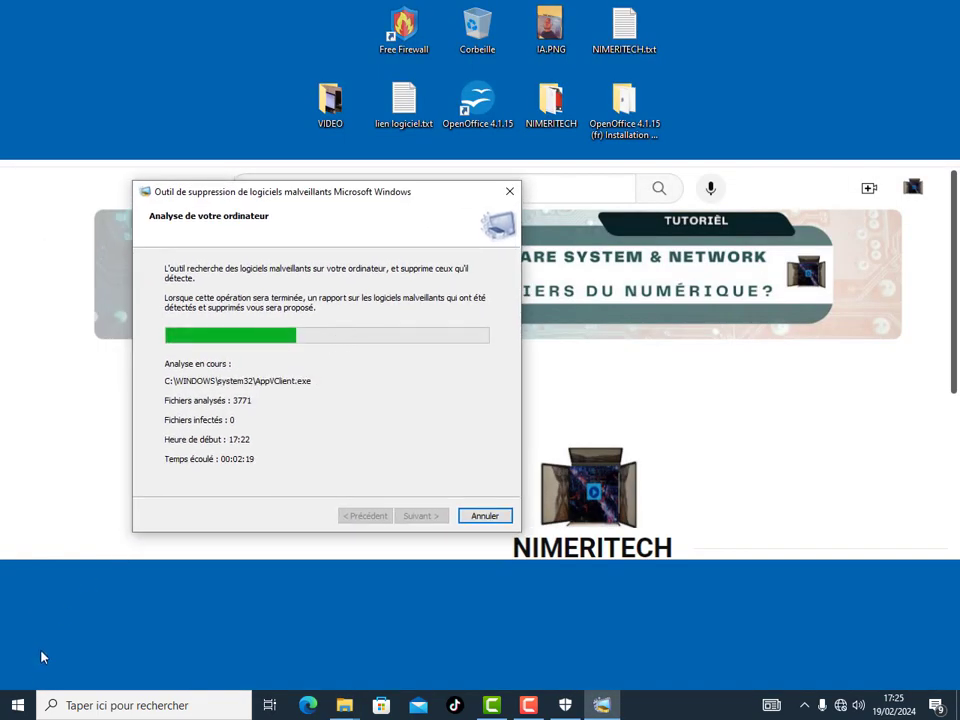
# Examine the system commands offered by Démarrer, including the choices under Arrêter ou se déconnecter, without choosing any
pyautogui.rightClick(4, 690)
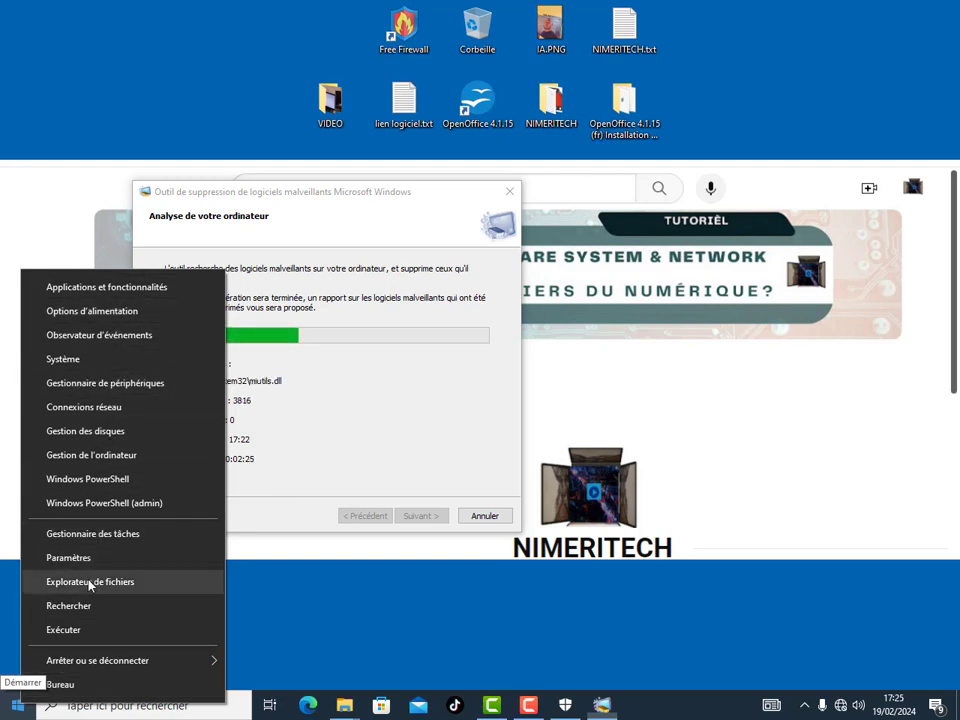
pyautogui.rightClick(18, 700)
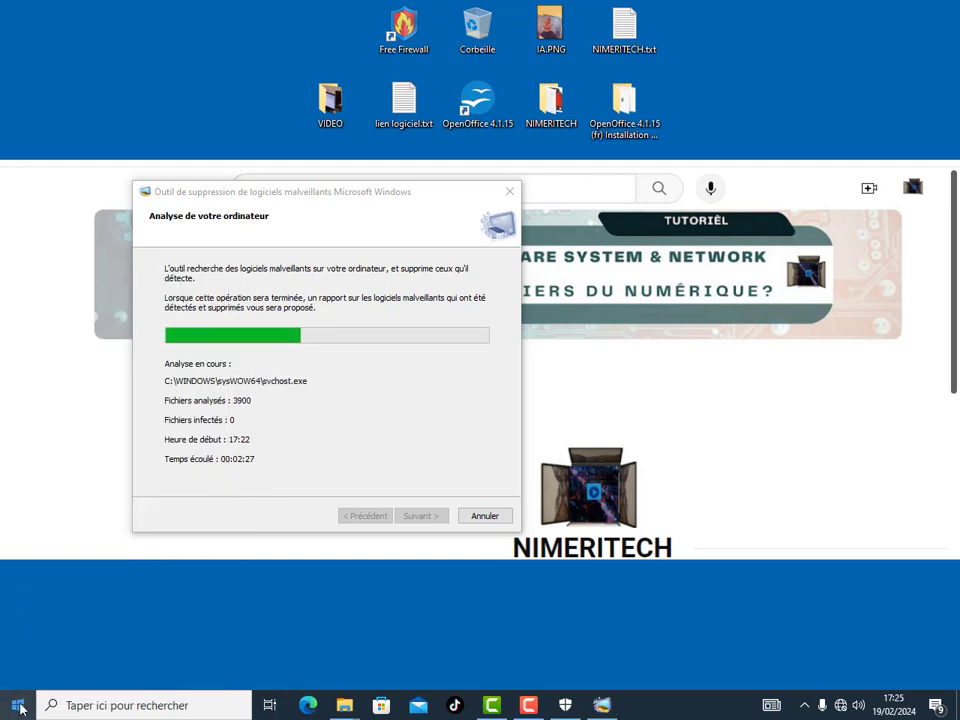
pyautogui.rightClick(22, 709)
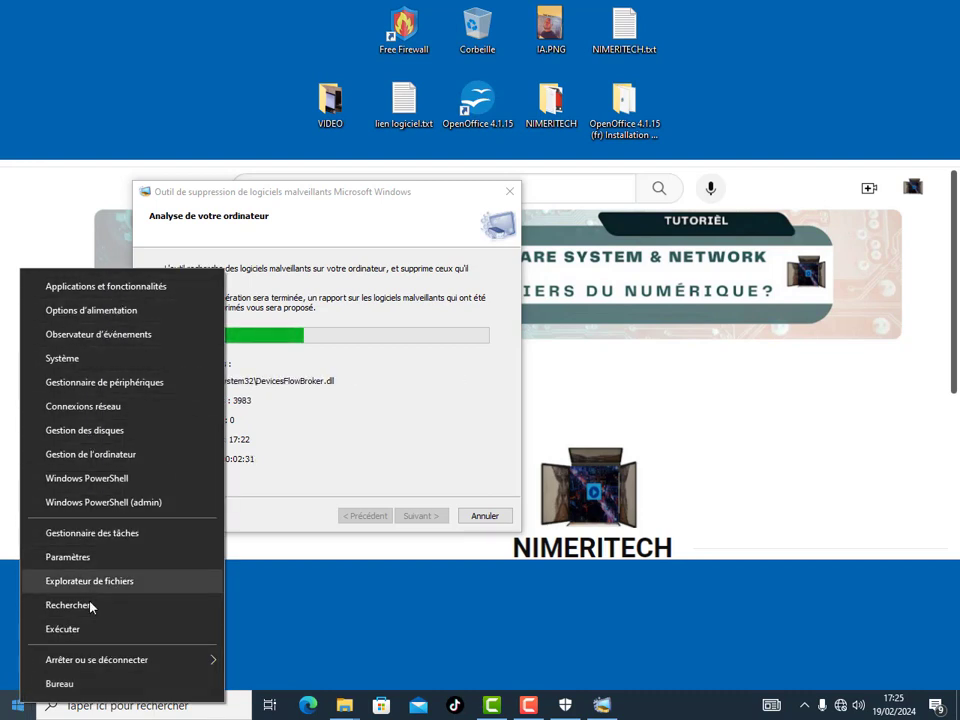
pyautogui.click(253, 654)
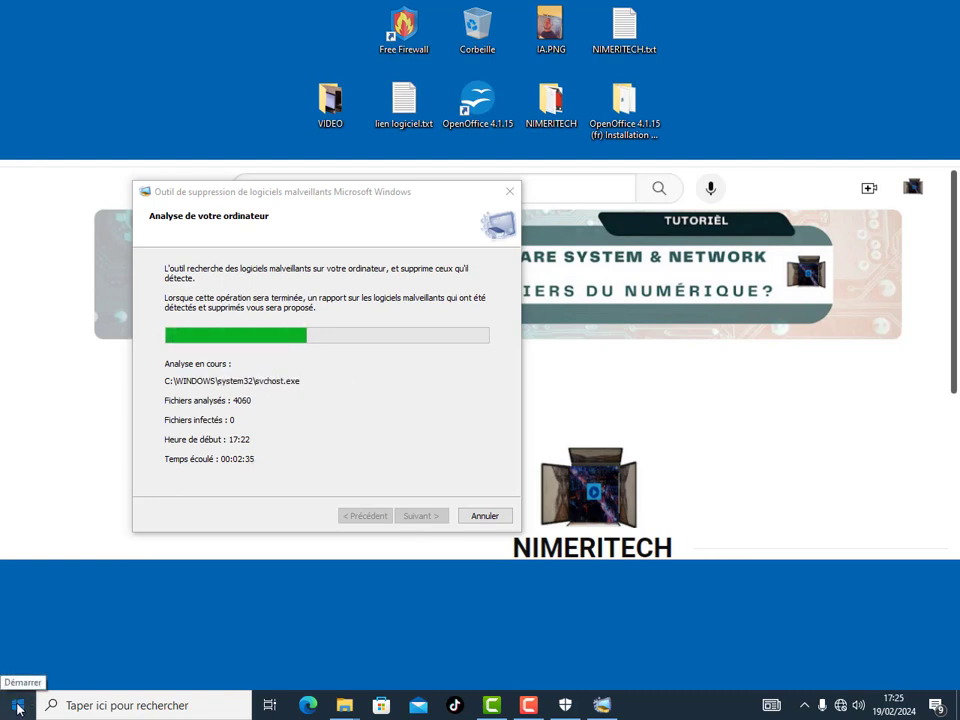
pyautogui.click(18, 708)
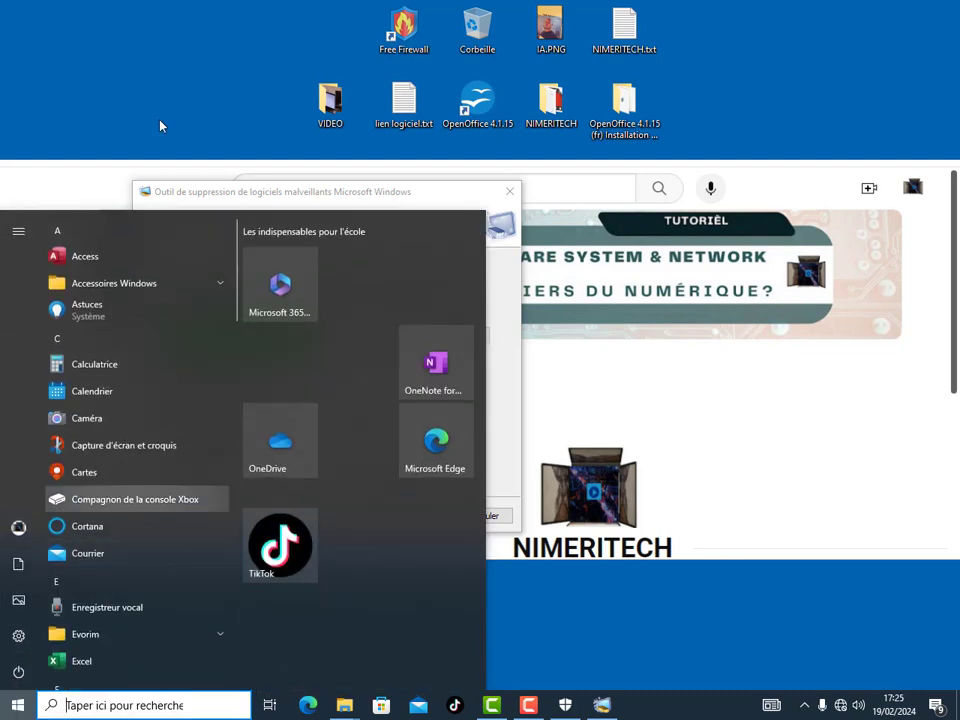
pyautogui.click(88, 42)
pyautogui.rightClick(18, 708)
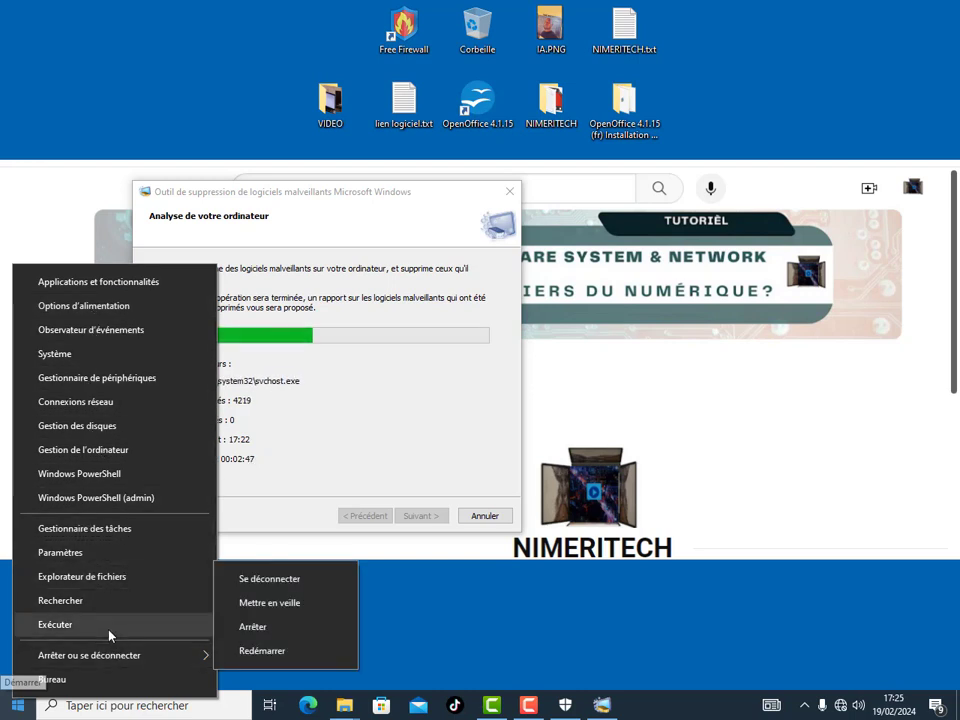
pyautogui.click(390, 620)
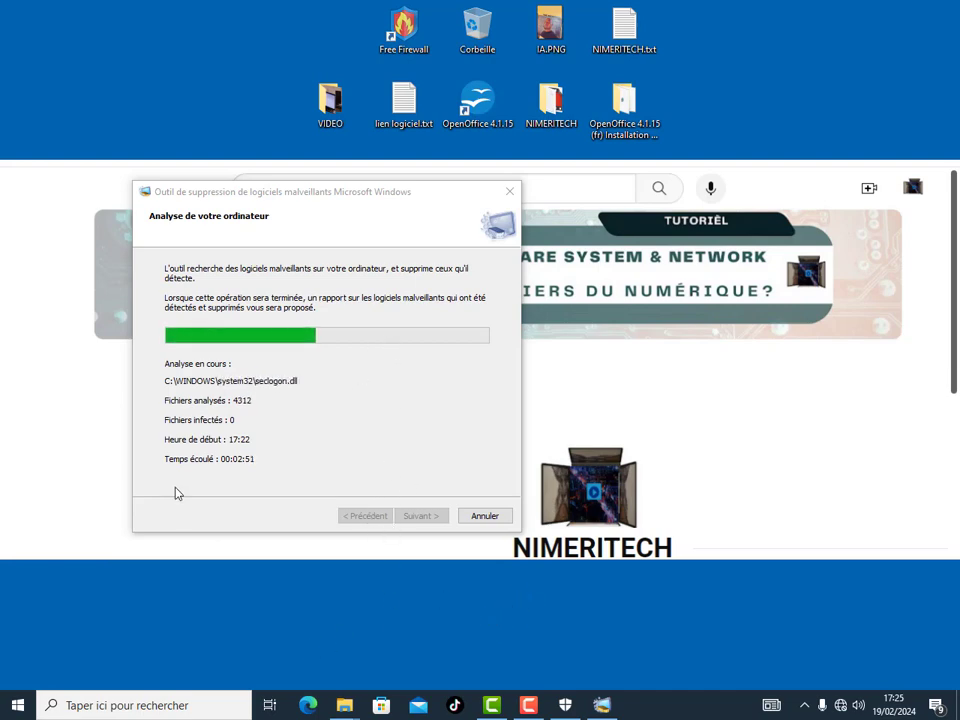
# Check how far the Analyse complète in Sécurité Windows has progressed and minimize that window
pyautogui.click(565, 705)
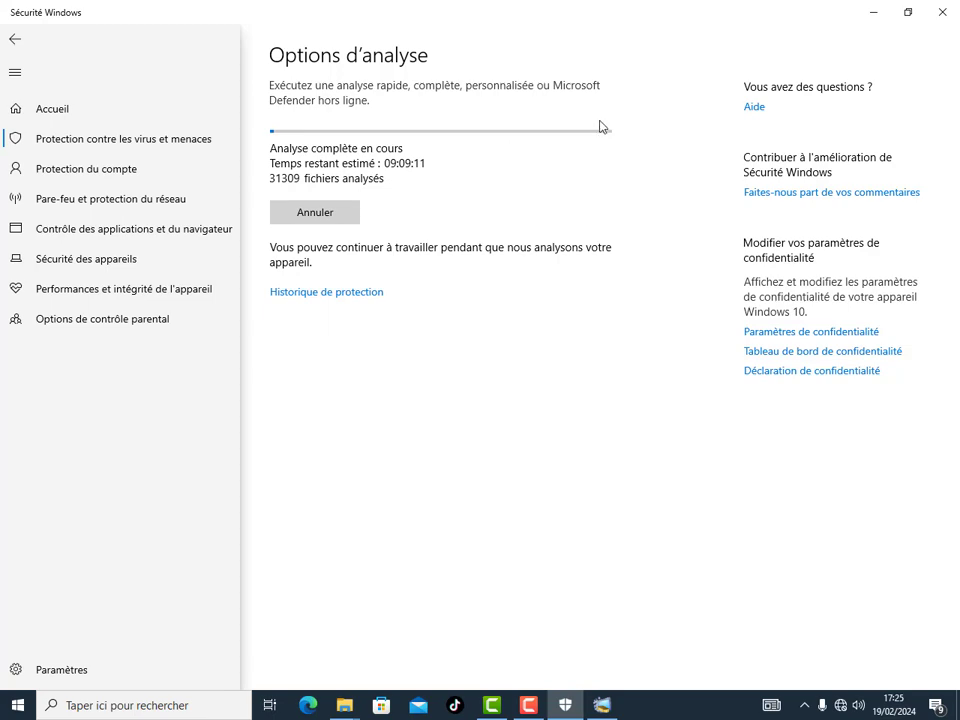
pyautogui.click(880, 15)
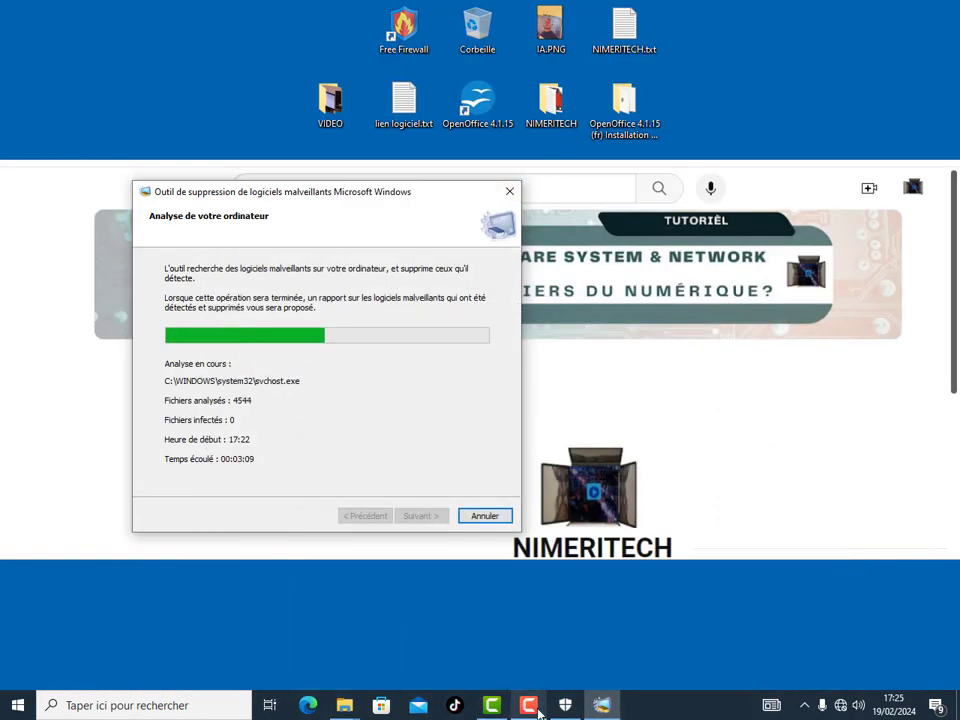
# Open Explorateur de fichiers, select all six Fichiers récents in Accès rapide and examine the actions offered for them, including Supprimer de l'accès rapide
pyautogui.rightClick(17, 705)
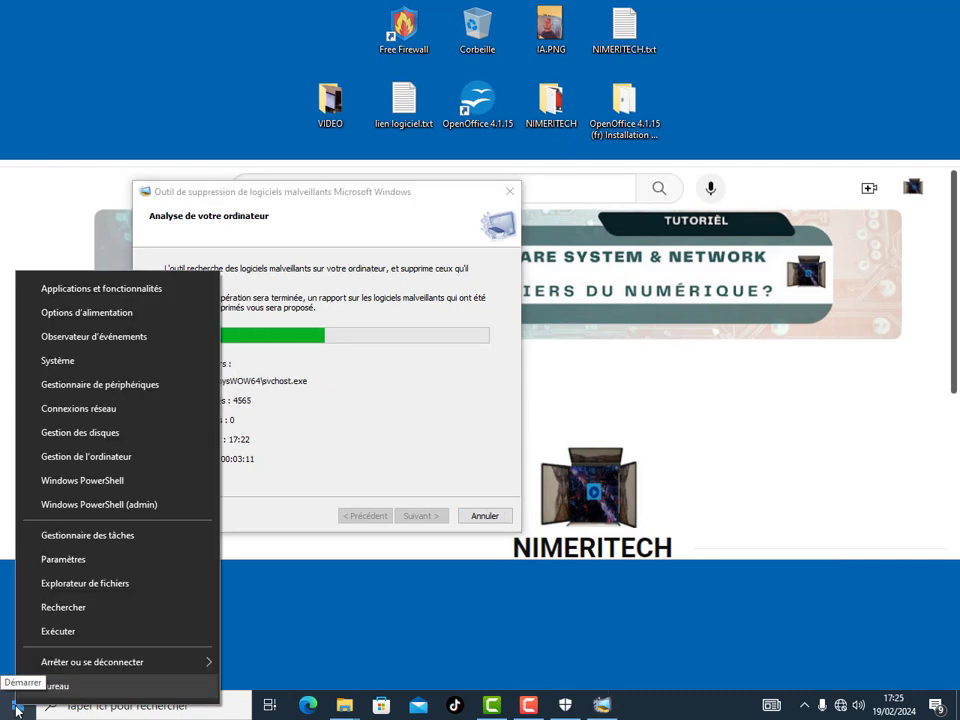
pyautogui.click(86, 584)
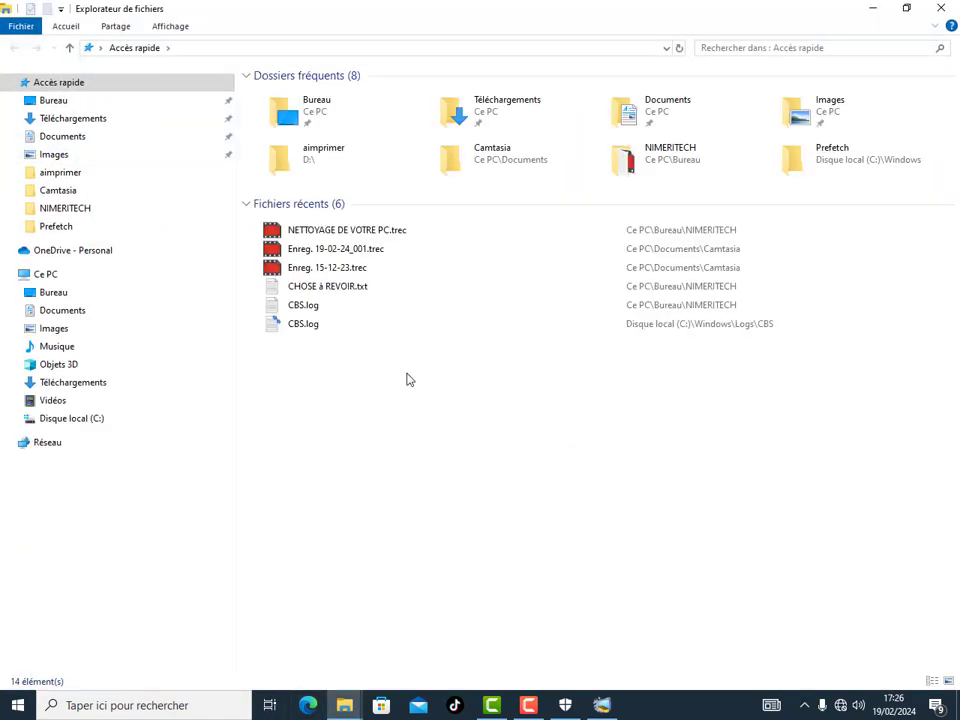
pyautogui.moveTo(293, 407); pyautogui.dragTo(322, 225)
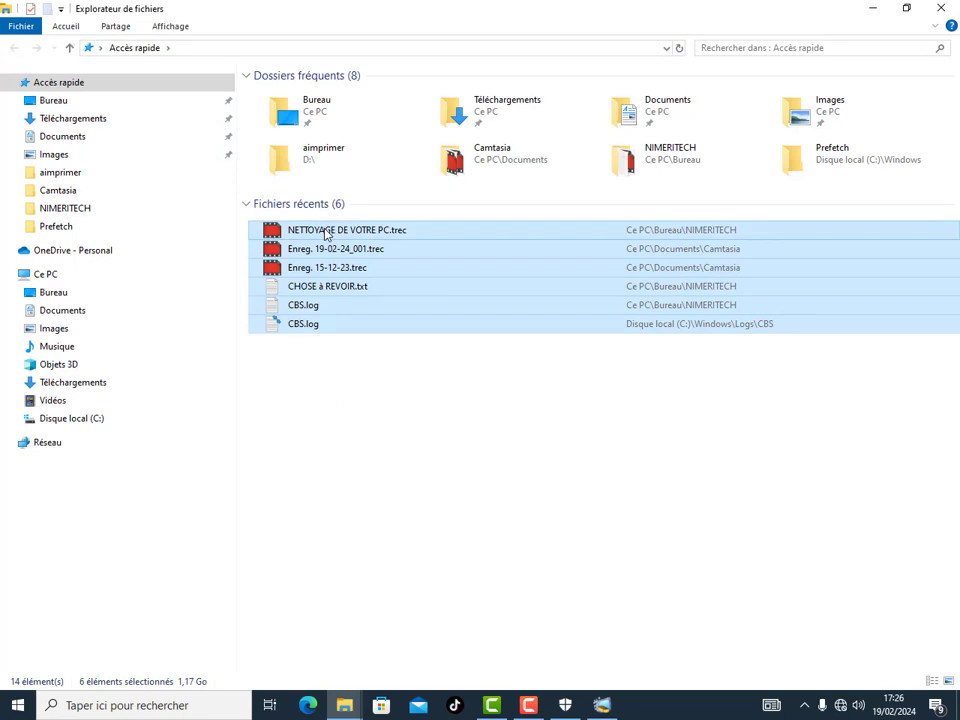
pyautogui.rightClick(311, 281)
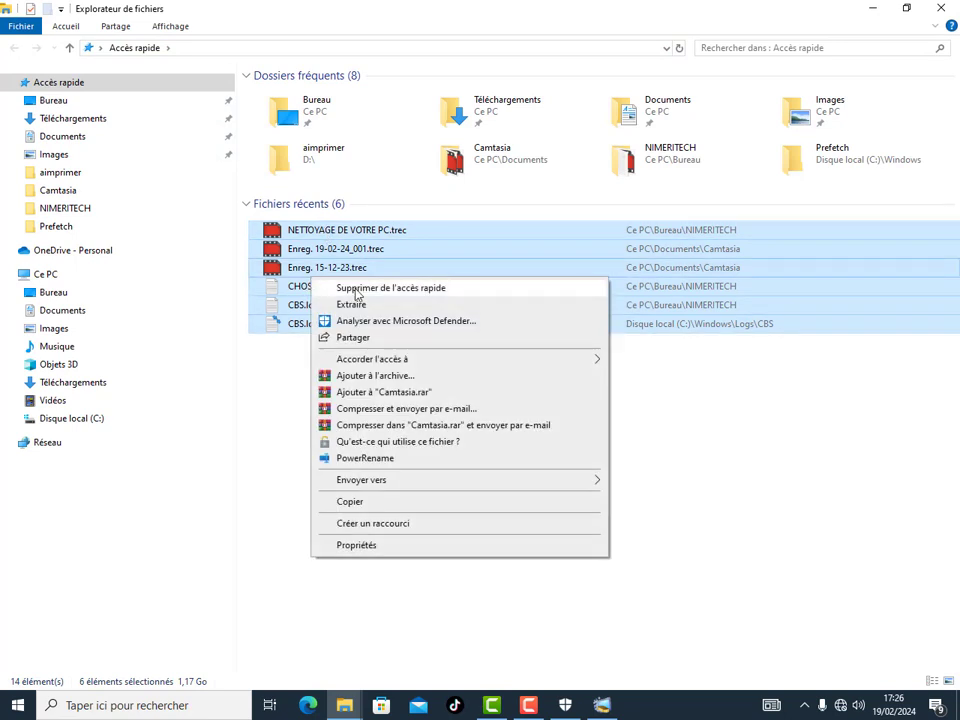
# View the folders and the free space of Disque local (C:) in Ce PC and minimize the Explorateur de fichiers window
pyautogui.click(70, 278)
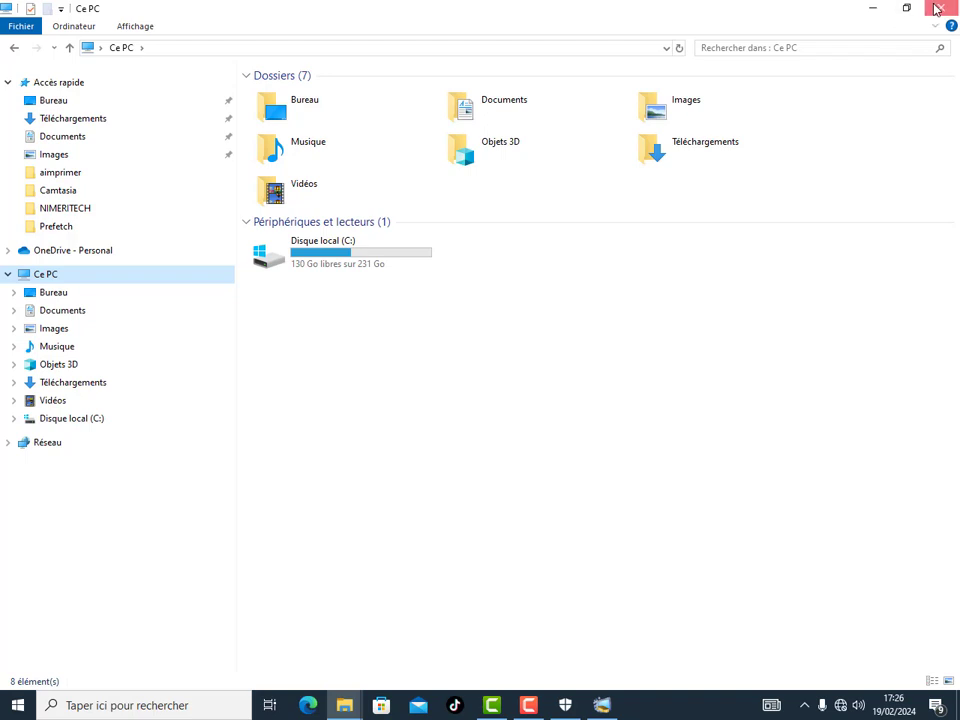
pyautogui.click(880, 12)
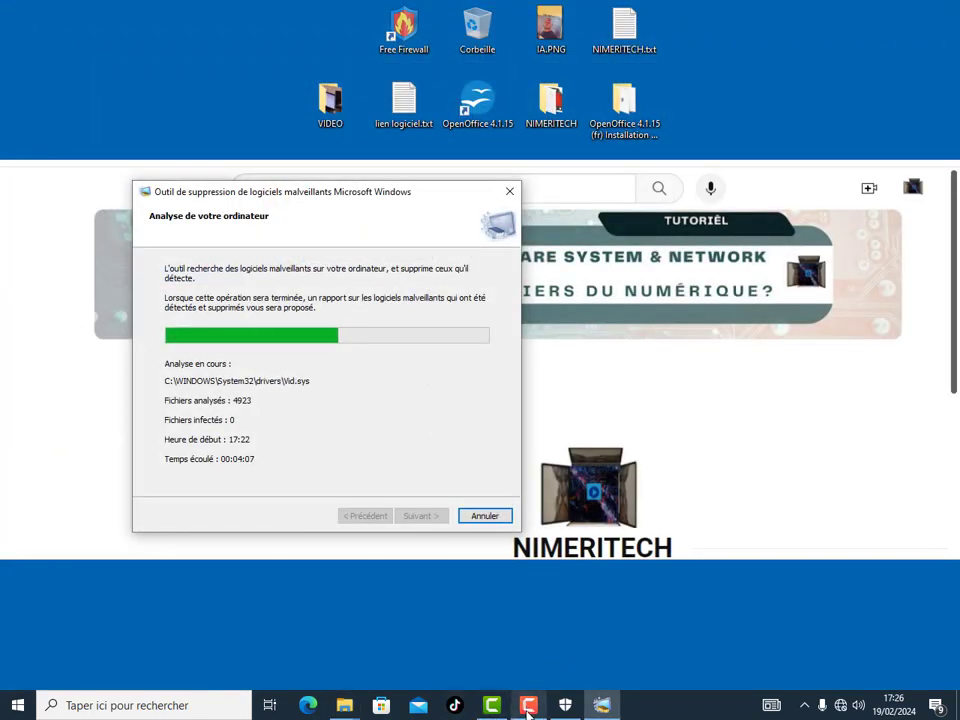
pyautogui.moveTo(527, 708)
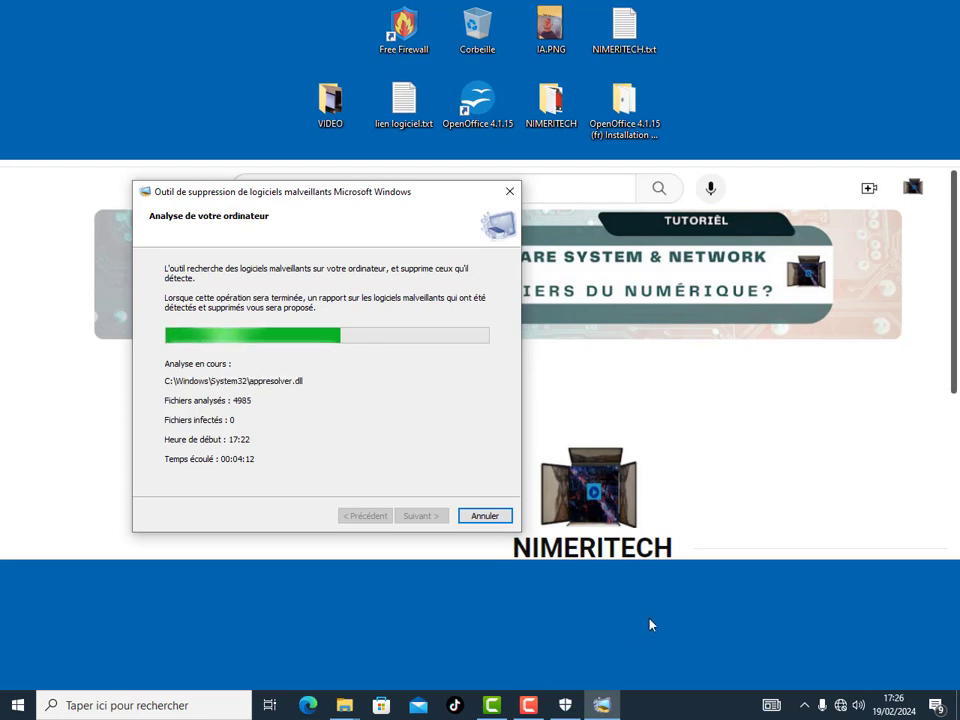